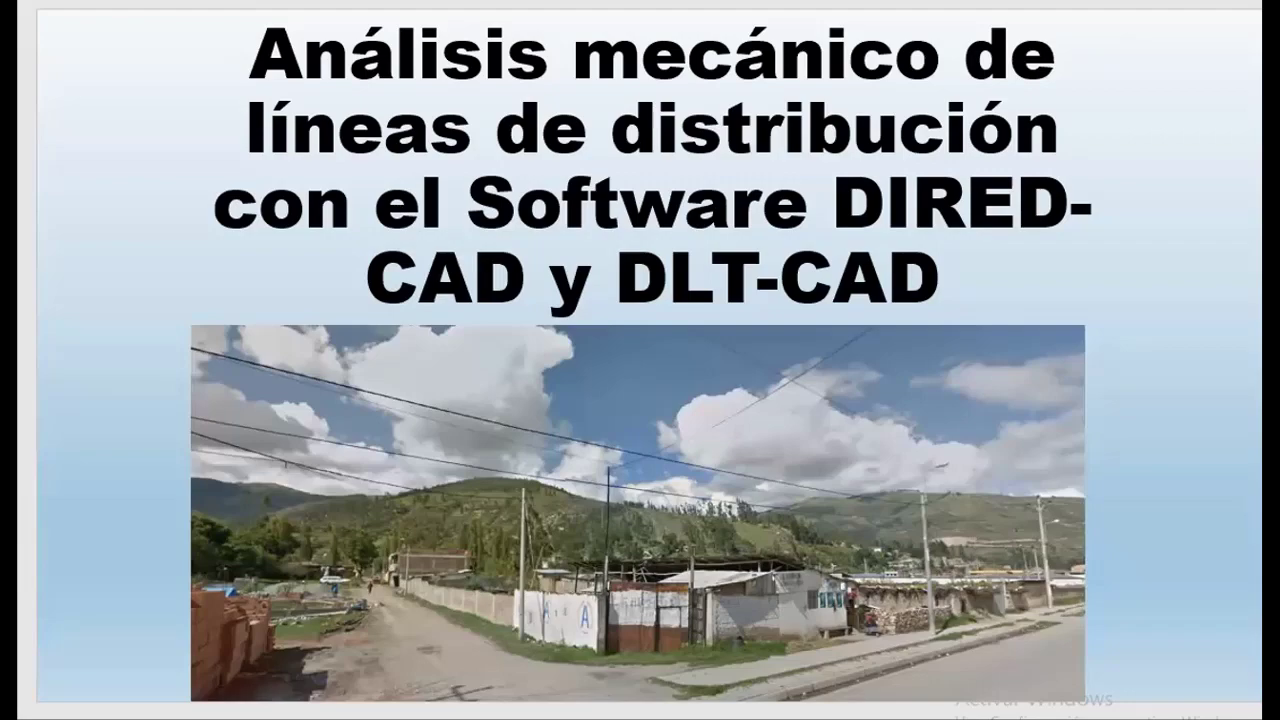
Step: Advance to the Mismas Bases de Datos slide and open Ejemplo Dired.kml in Google Earth Pro
{"action": "key", "text": "Right"}
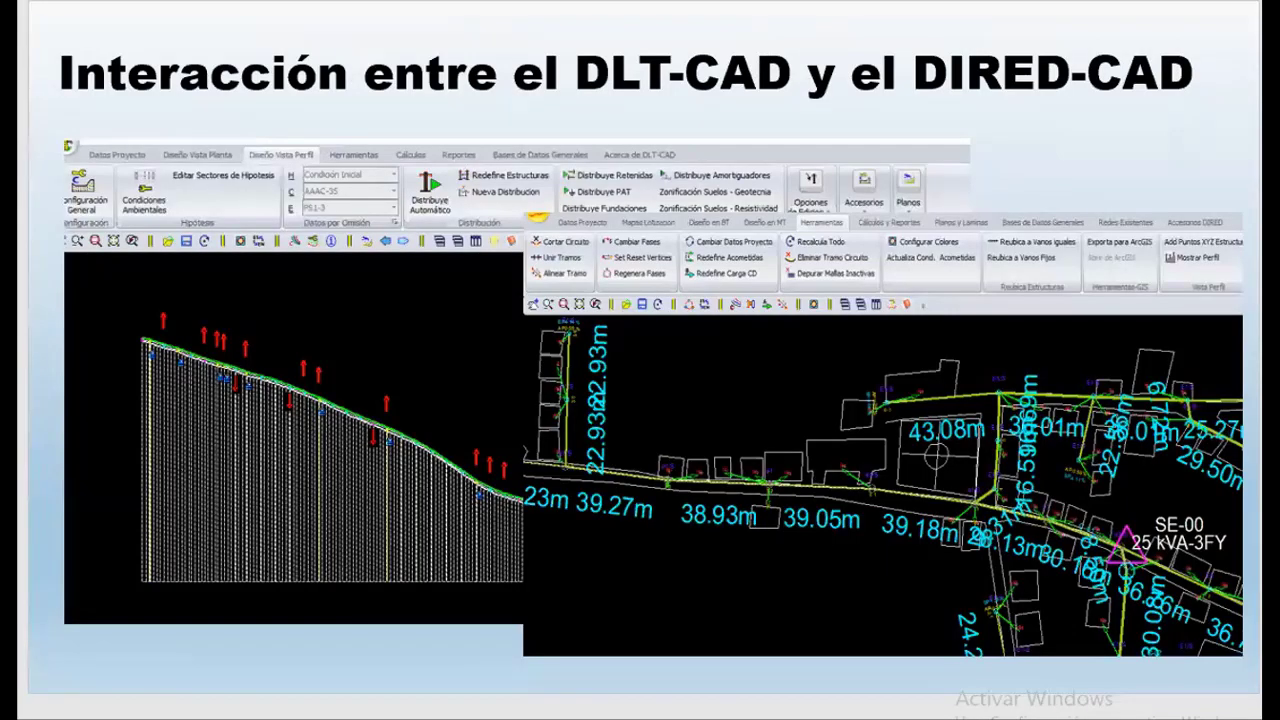
{"action": "key", "text": "Right"}
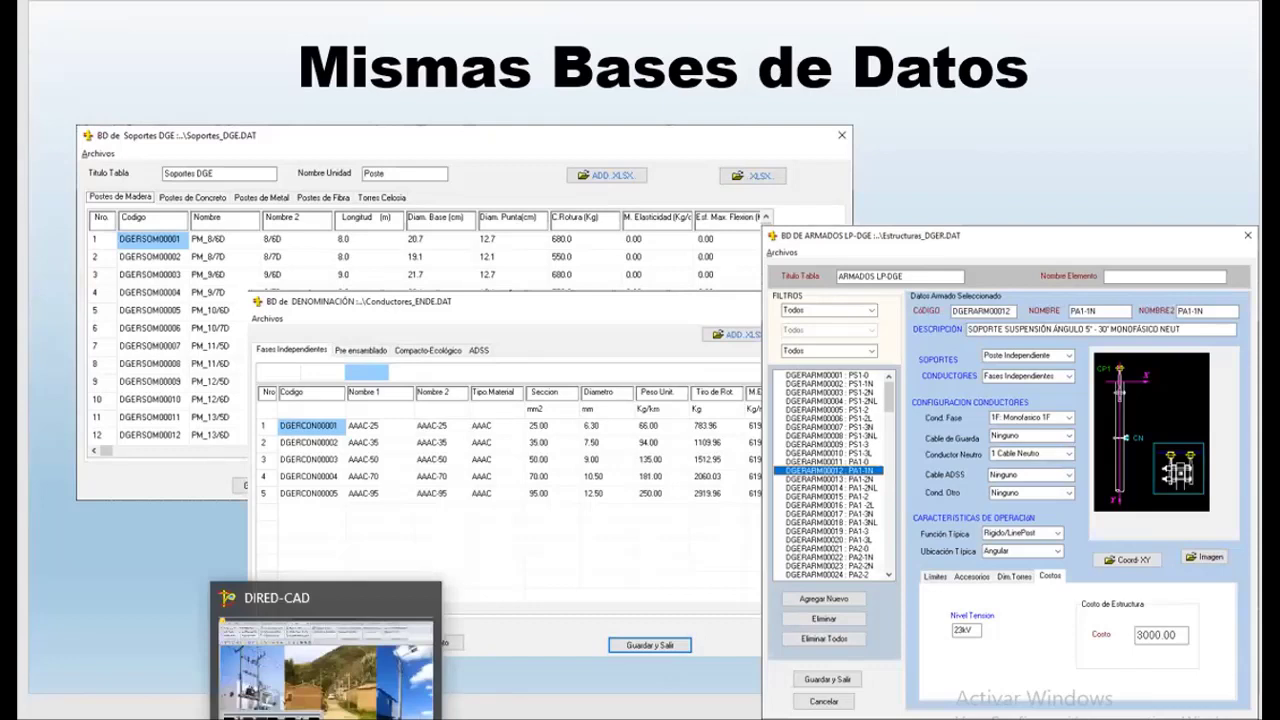
{"action": "left_click", "coordinate": [145, 660]}
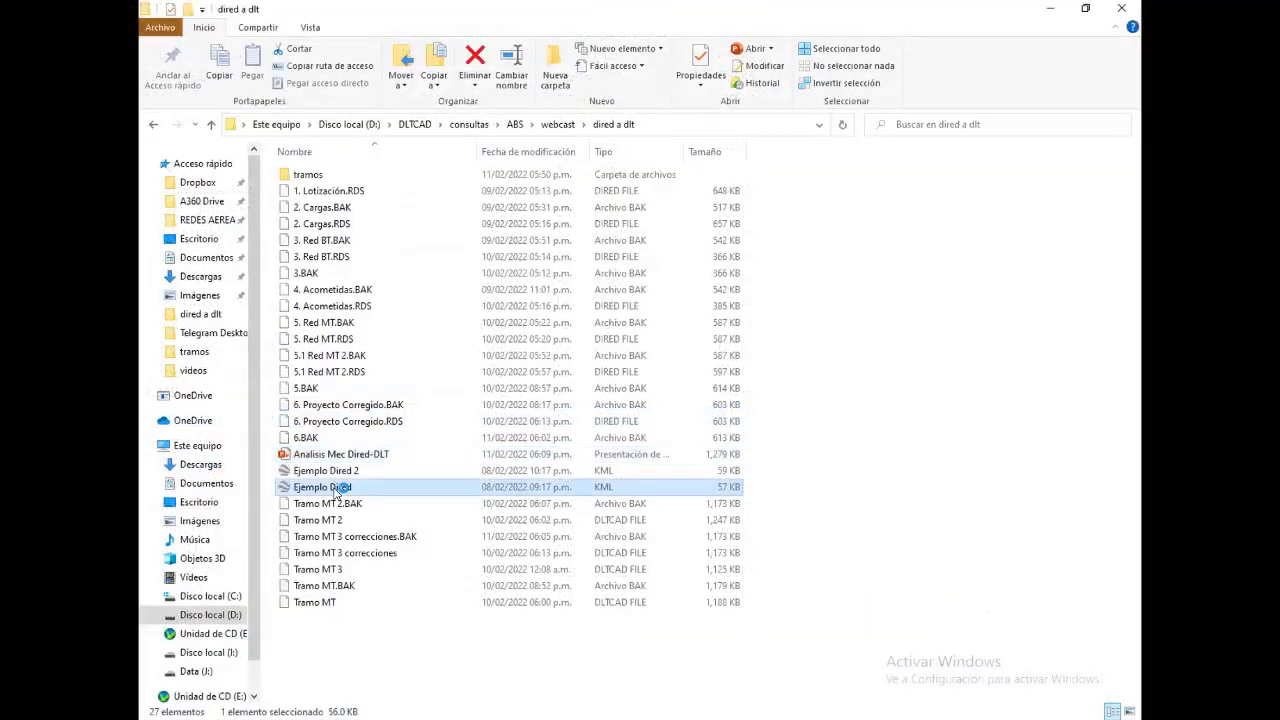
{"action": "double_click", "coordinate": [335, 490]}
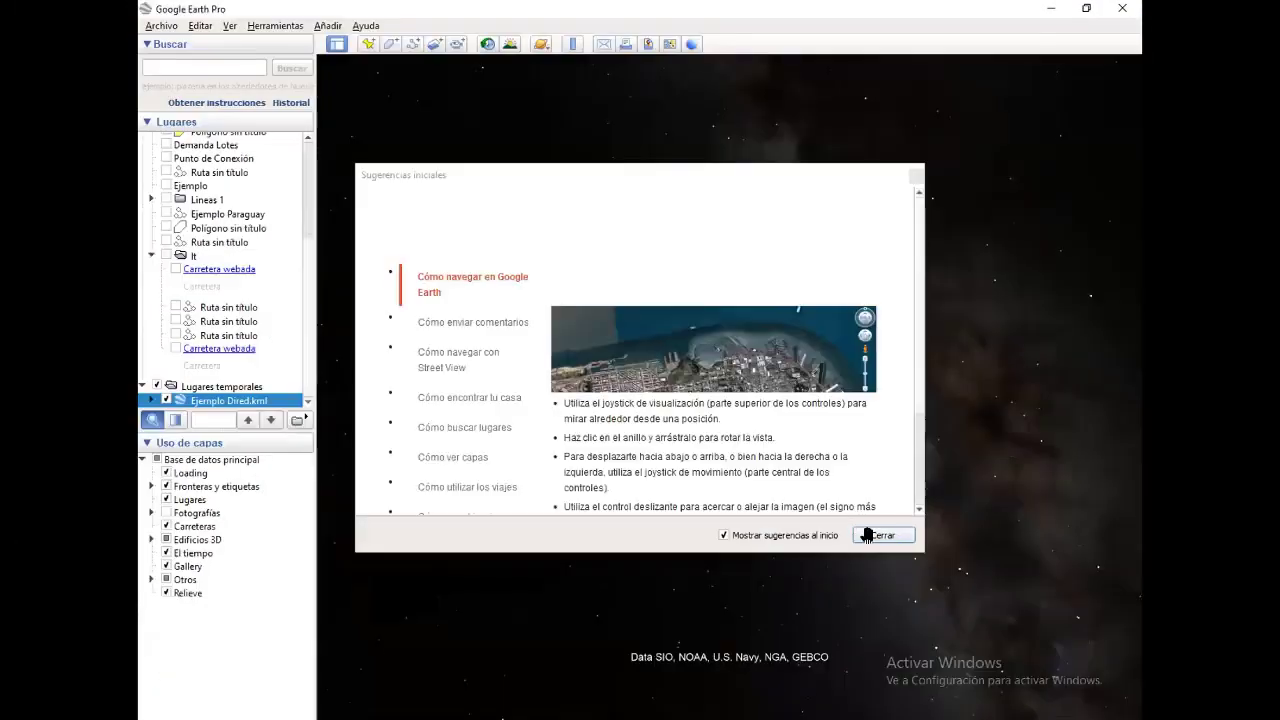
{"action": "left_click", "coordinate": [880, 534]}
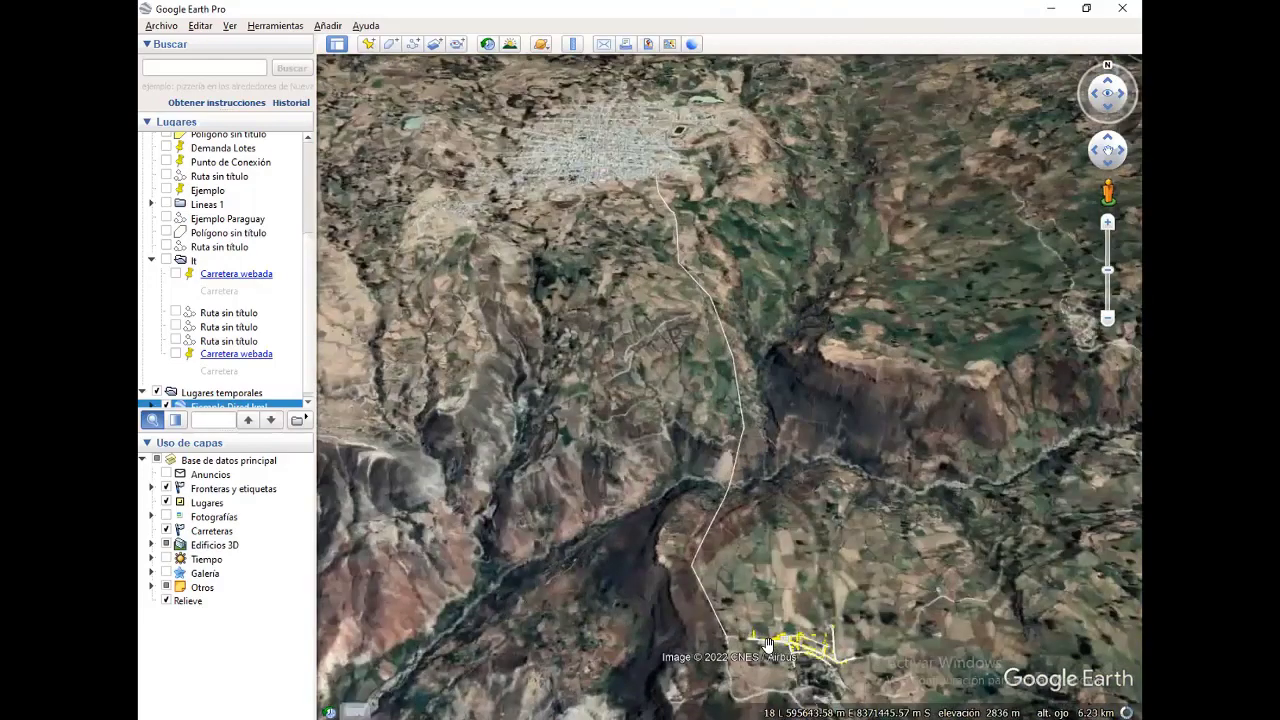
Step: Zoom toward the yellow lots and tilt the view to look straight down
{"action": "scroll", "coordinate": [770, 640], "scroll_direction": "up", "scroll_amount": 1}
{"action": "scroll", "coordinate": [751, 604], "scroll_direction": "up", "scroll_amount": 1}
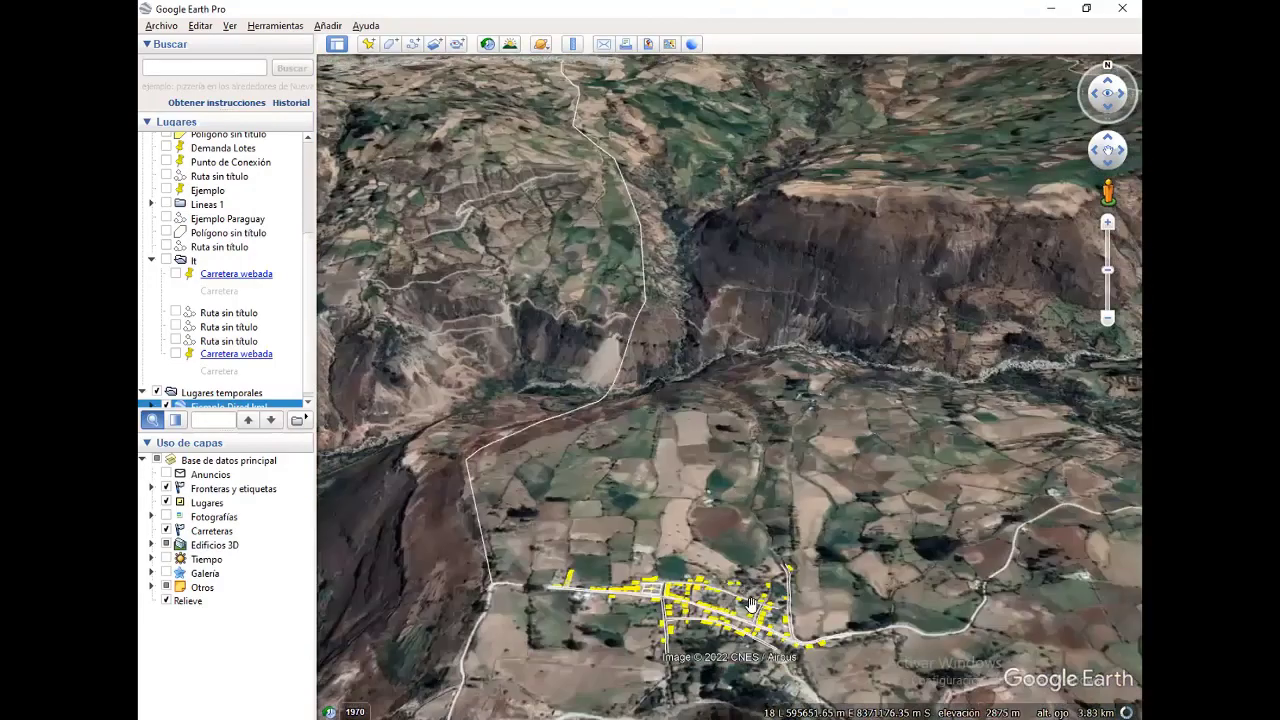
{"action": "scroll", "coordinate": [700, 590], "scroll_direction": "up", "scroll_amount": 1}
{"action": "scroll", "coordinate": [617, 558], "scroll_direction": "up", "scroll_amount": 1}
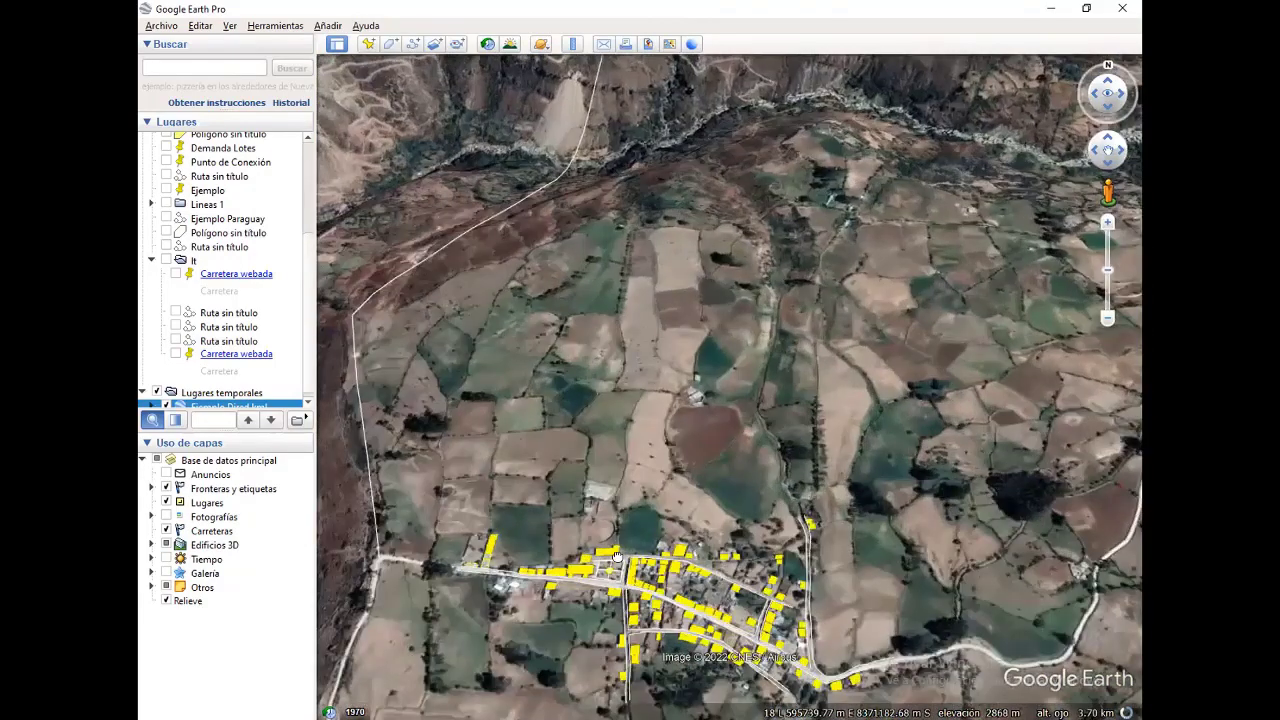
{"action": "middle_click_drag", "start_coordinate": [617, 558], "coordinate": [580, 604]}
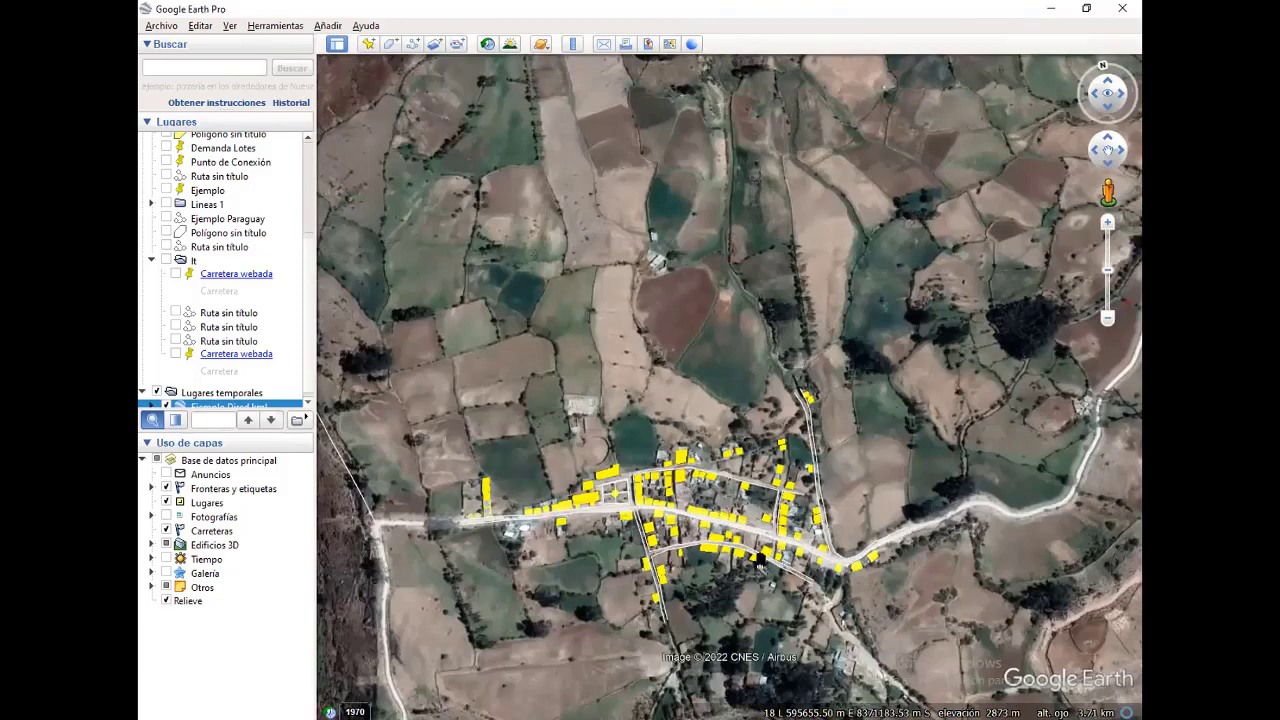
Step: Pan and zoom to frame the village with its yellow lot polygons
{"action": "scroll", "coordinate": [760, 560], "scroll_direction": "up", "scroll_amount": 2}
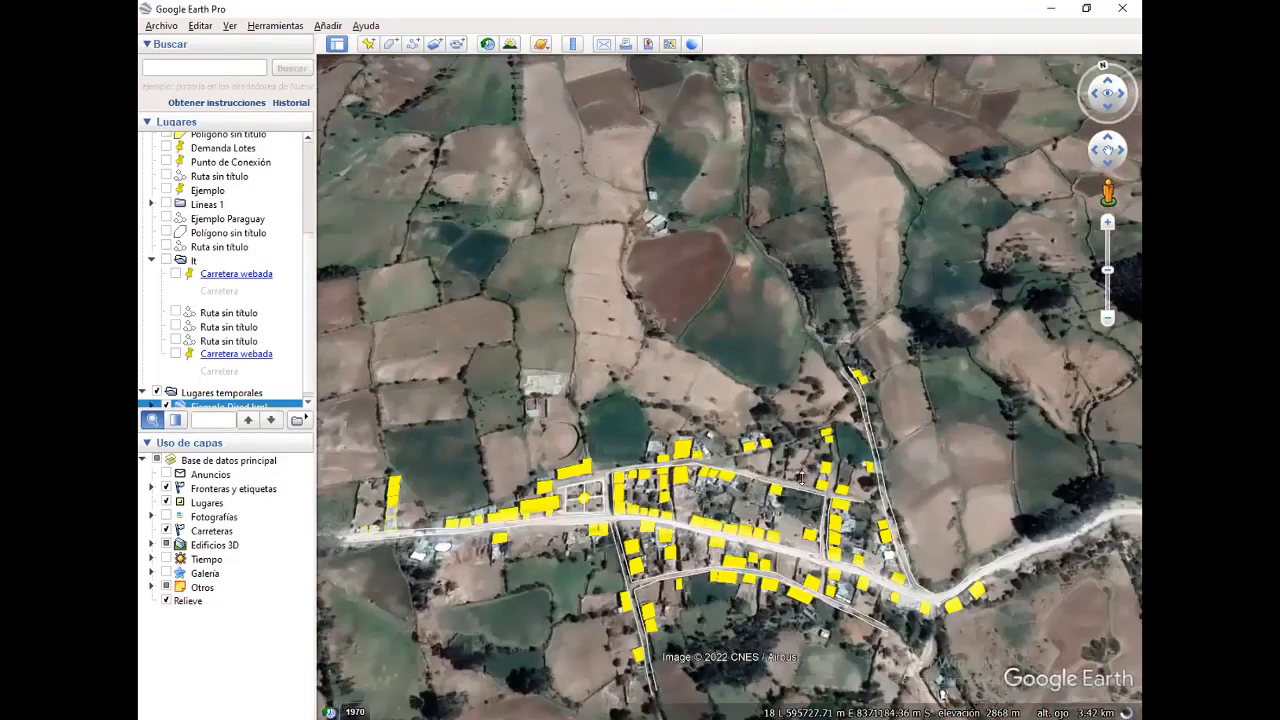
{"action": "scroll", "coordinate": [801, 479], "scroll_direction": "up", "scroll_amount": 1}
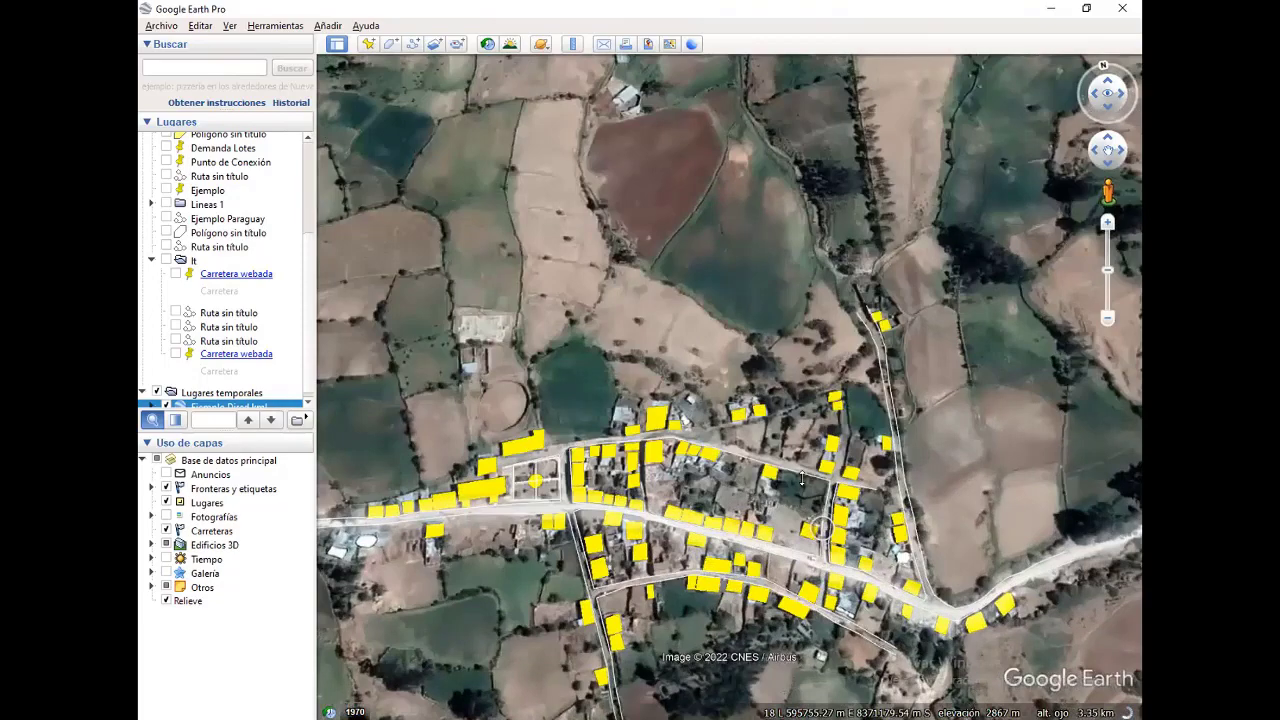
{"action": "scroll", "coordinate": [801, 479], "scroll_direction": "up", "scroll_amount": 2}
{"action": "left_click_drag", "start_coordinate": [736, 530], "coordinate": [821, 535]}
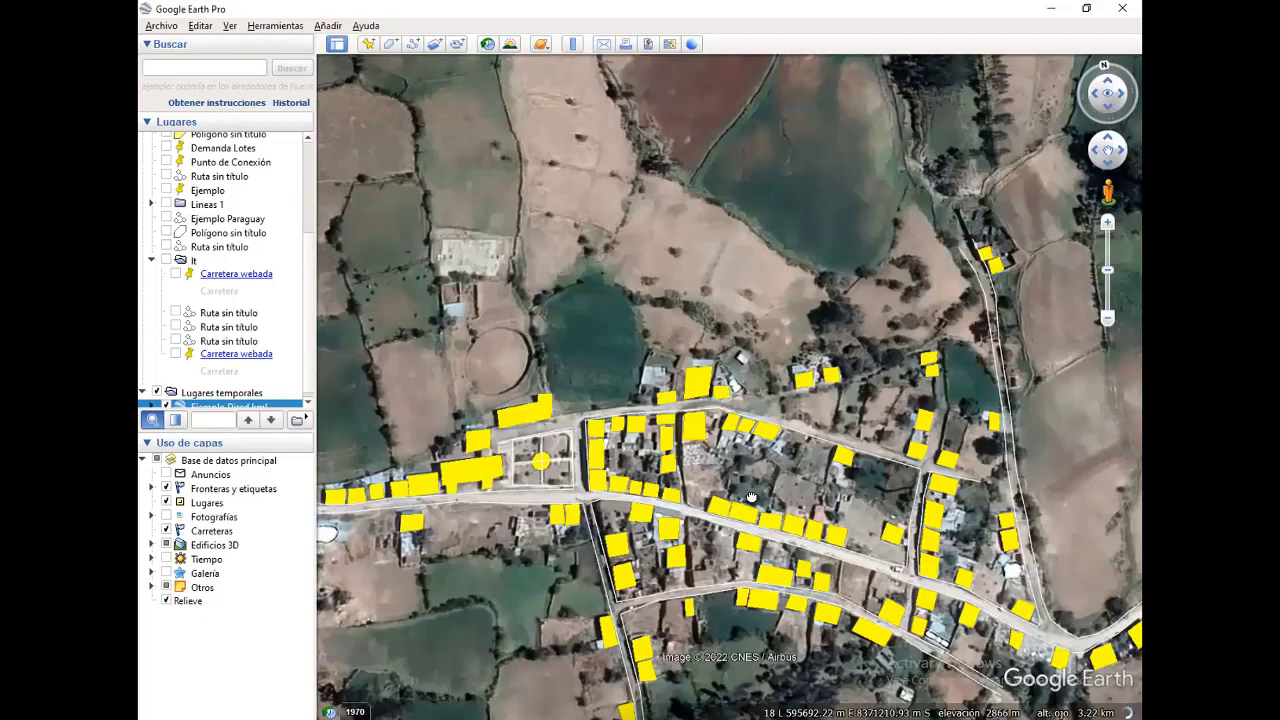
{"action": "scroll", "coordinate": [751, 497], "scroll_direction": "down", "scroll_amount": 2}
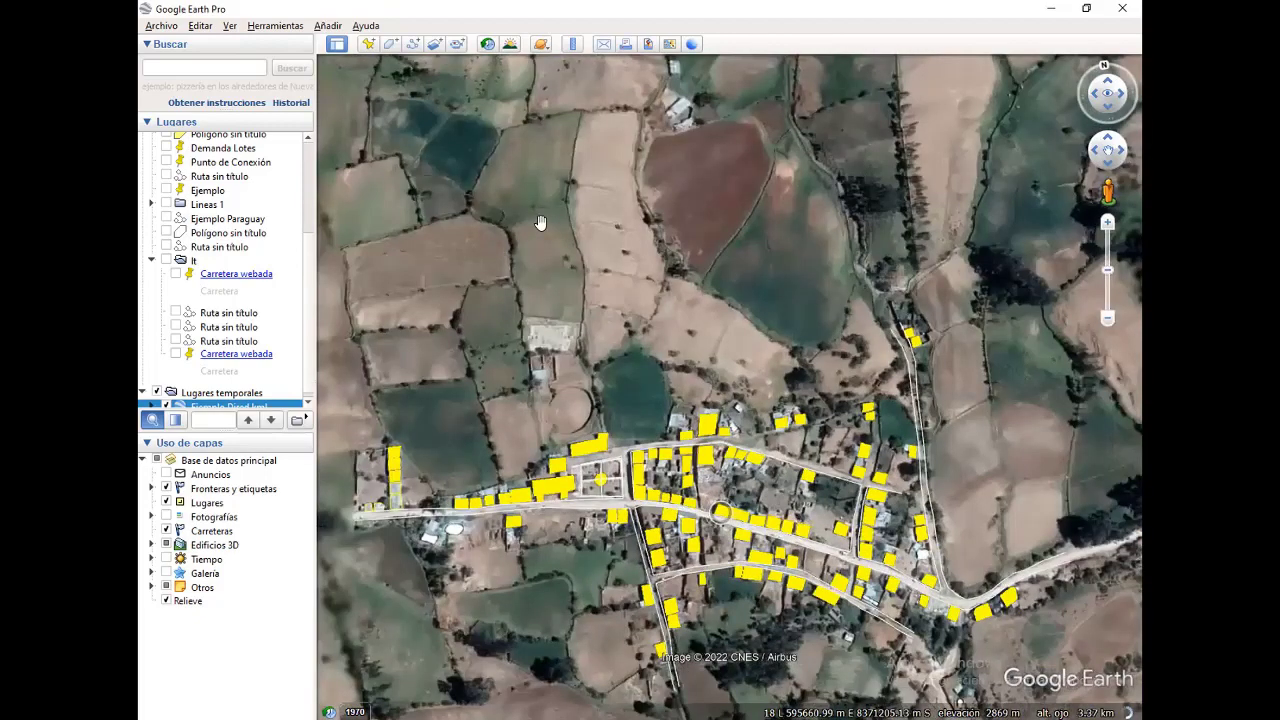
{"action": "left_click_drag", "start_coordinate": [540, 222], "coordinate": [555, 185]}
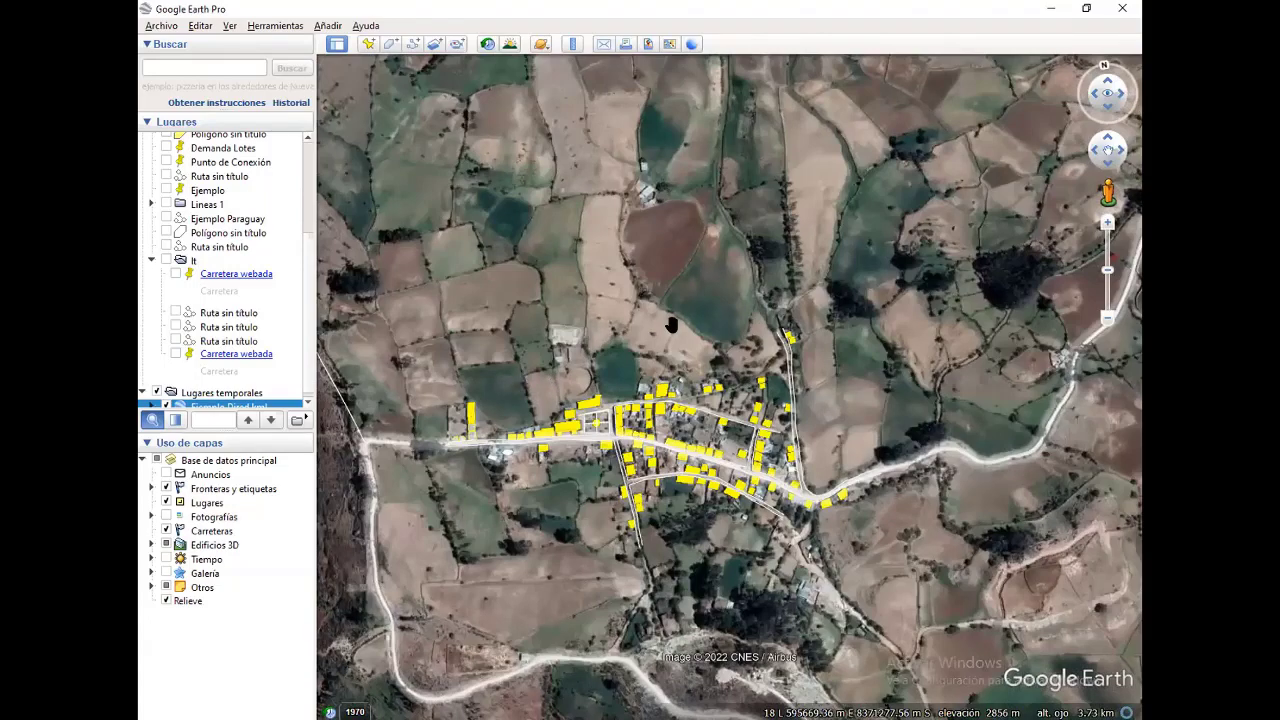
{"action": "scroll", "coordinate": [672, 325], "scroll_direction": "up", "scroll_amount": 1}
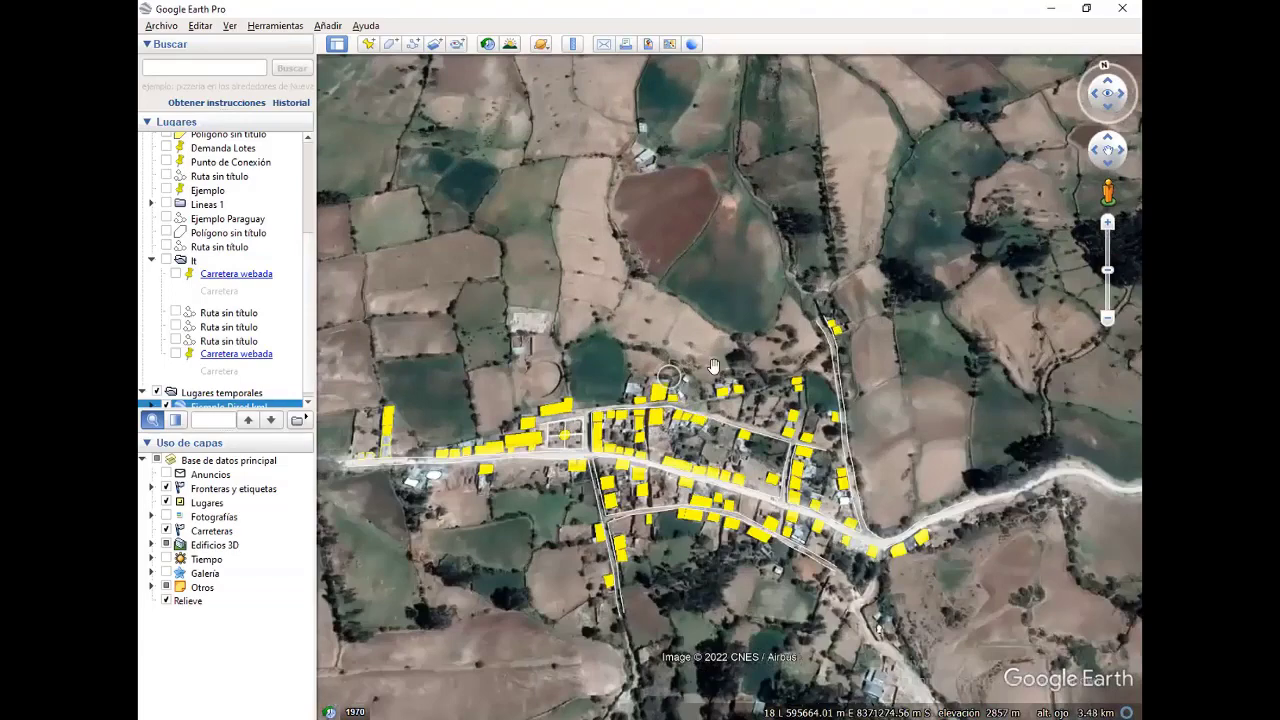
{"action": "scroll", "coordinate": [541, 311], "scroll_direction": "up", "scroll_amount": 1}
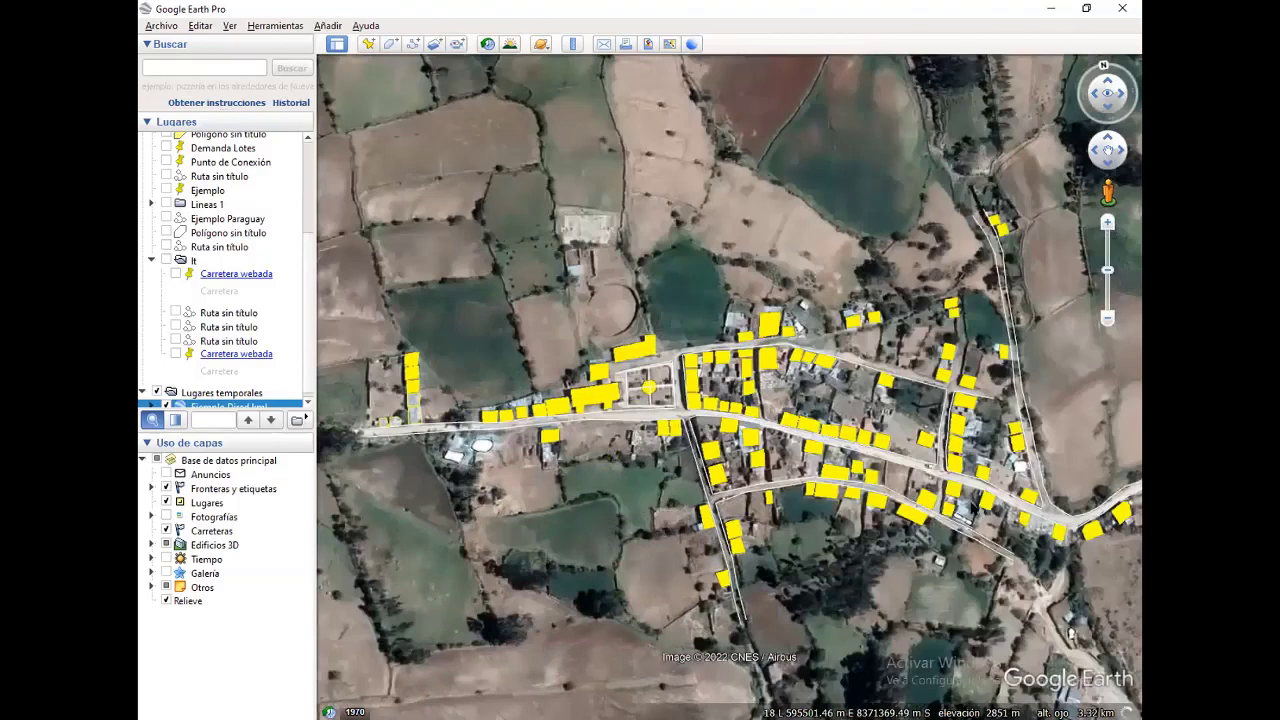
Step: Add an untitled polygon, then zoom out and pan north-west to show the whole village
{"action": "key", "text": "ctrl+shift+g"}
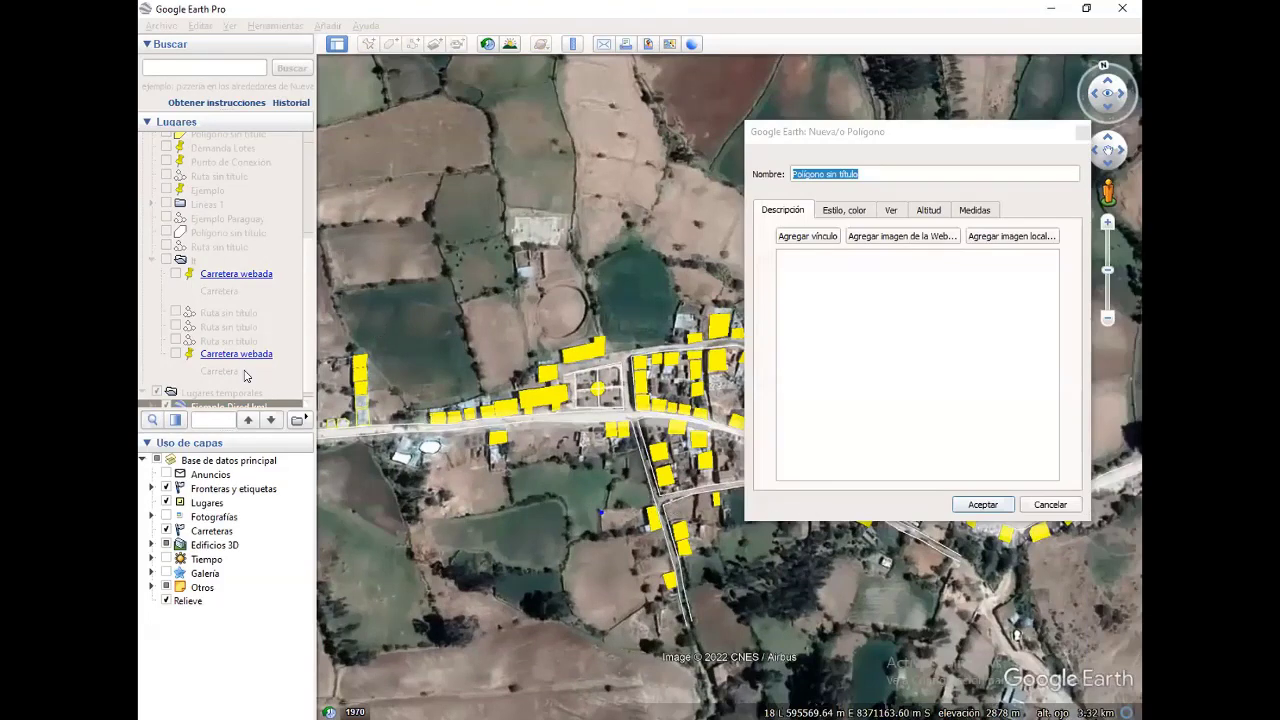
{"action": "key", "text": "Return"}
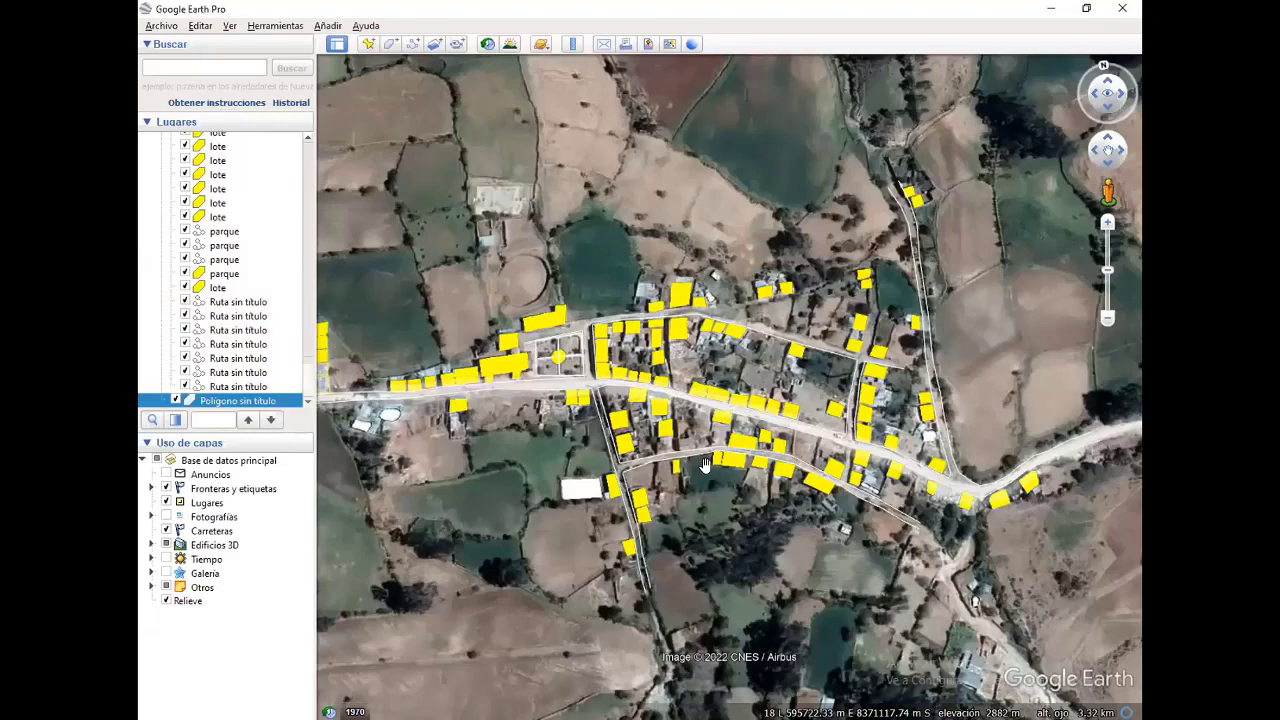
{"action": "scroll", "coordinate": [705, 465], "scroll_direction": "down", "scroll_amount": 2}
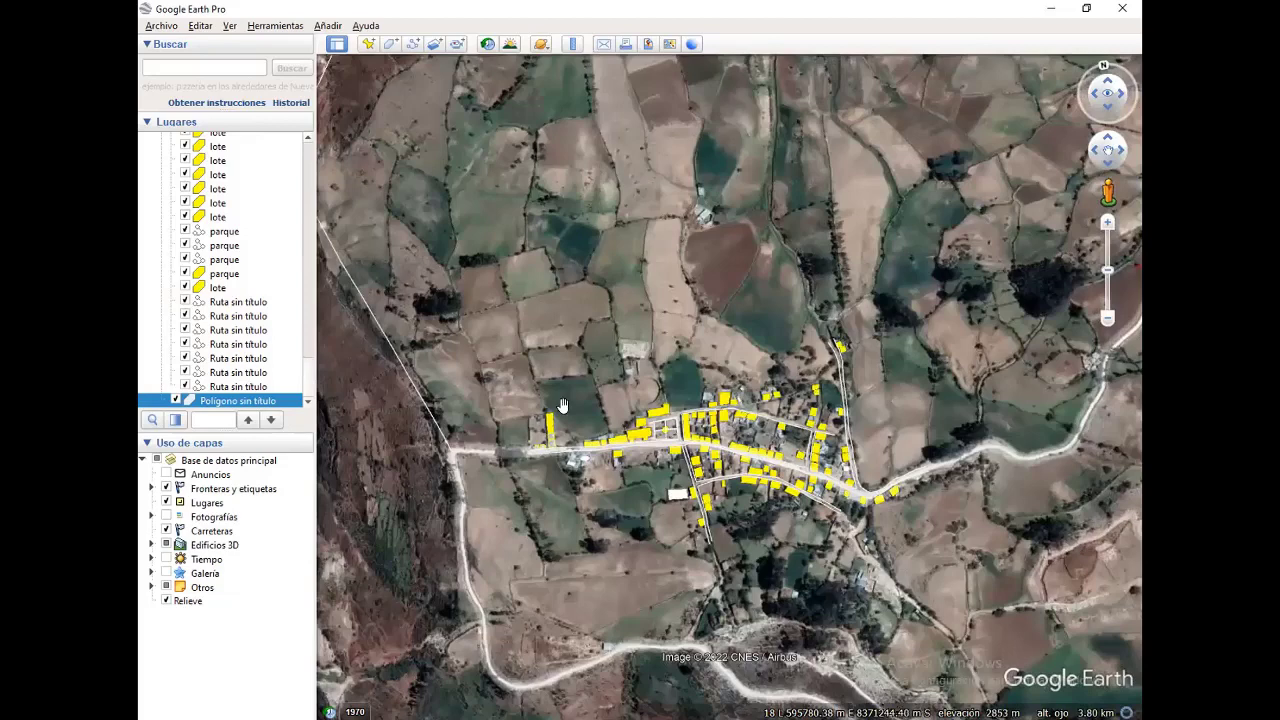
{"action": "key", "text": "Up"}
{"action": "key", "text": "Left"}
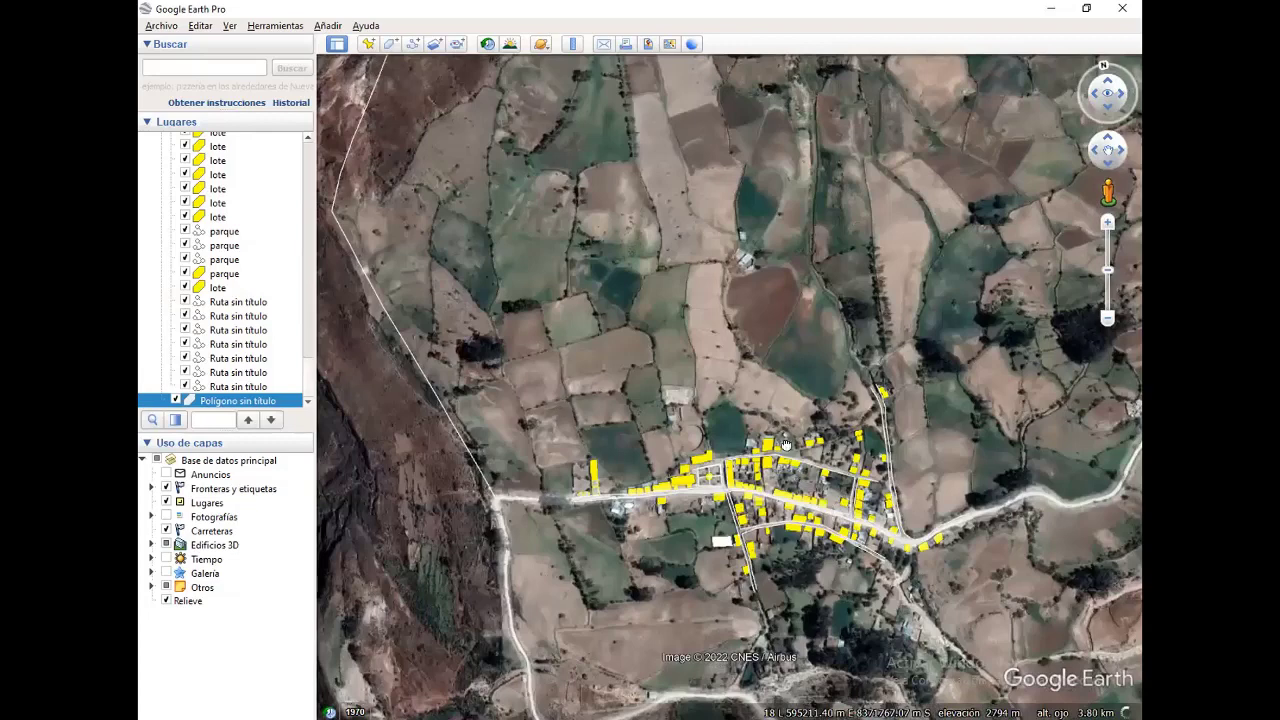
{"action": "key", "text": "Up"}
{"action": "key", "text": "Left"}
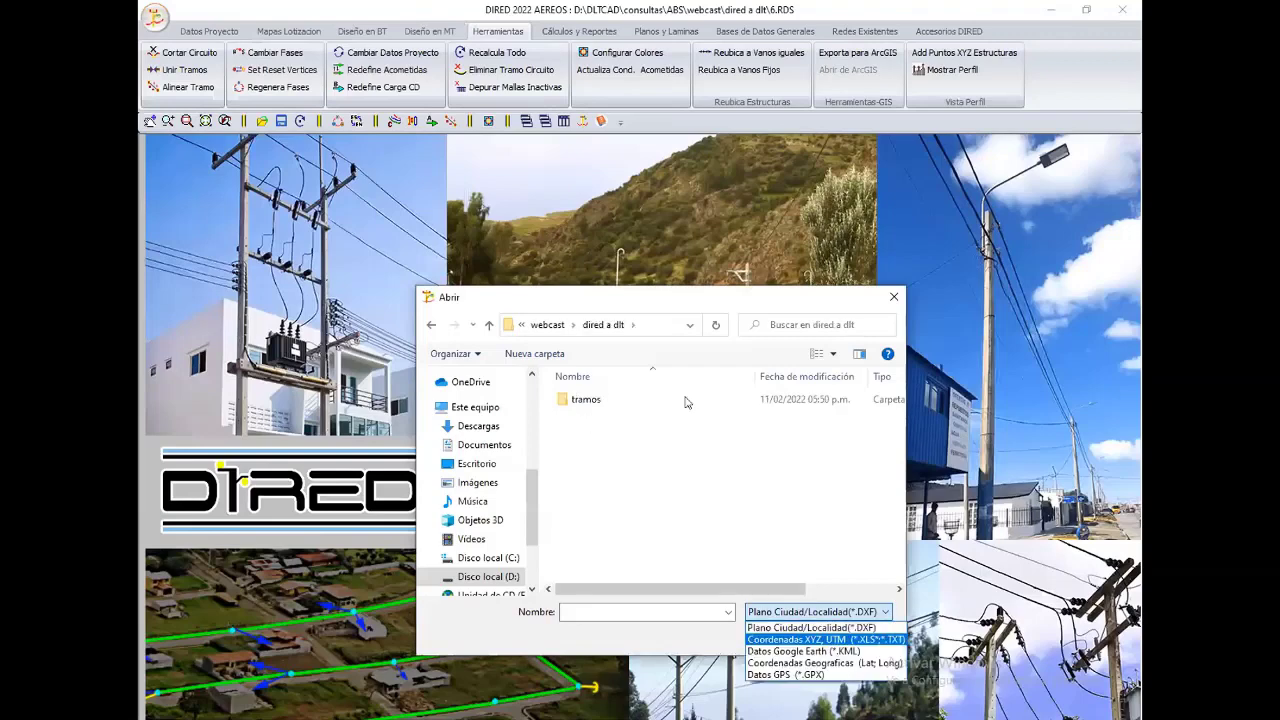
Step: Dismiss the DIRED-CAD open-file window
{"action": "key", "text": "Escape"}
{"action": "key", "text": "Escape"}
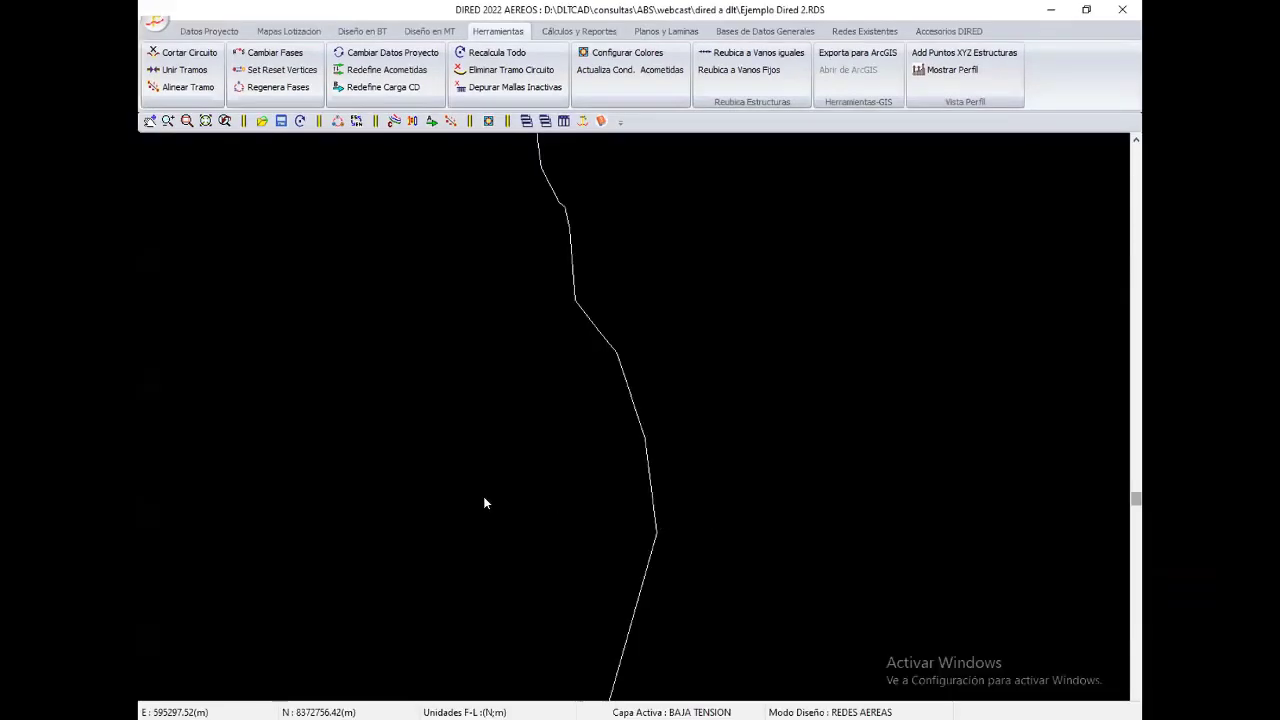
Step: Zoom and pan the drawing to frame the full village streets and lot outlines
{"action": "scroll", "coordinate": [484, 502], "scroll_direction": "down", "scroll_amount": 3}
{"action": "scroll", "coordinate": [564, 484], "scroll_direction": "up", "scroll_amount": 2}
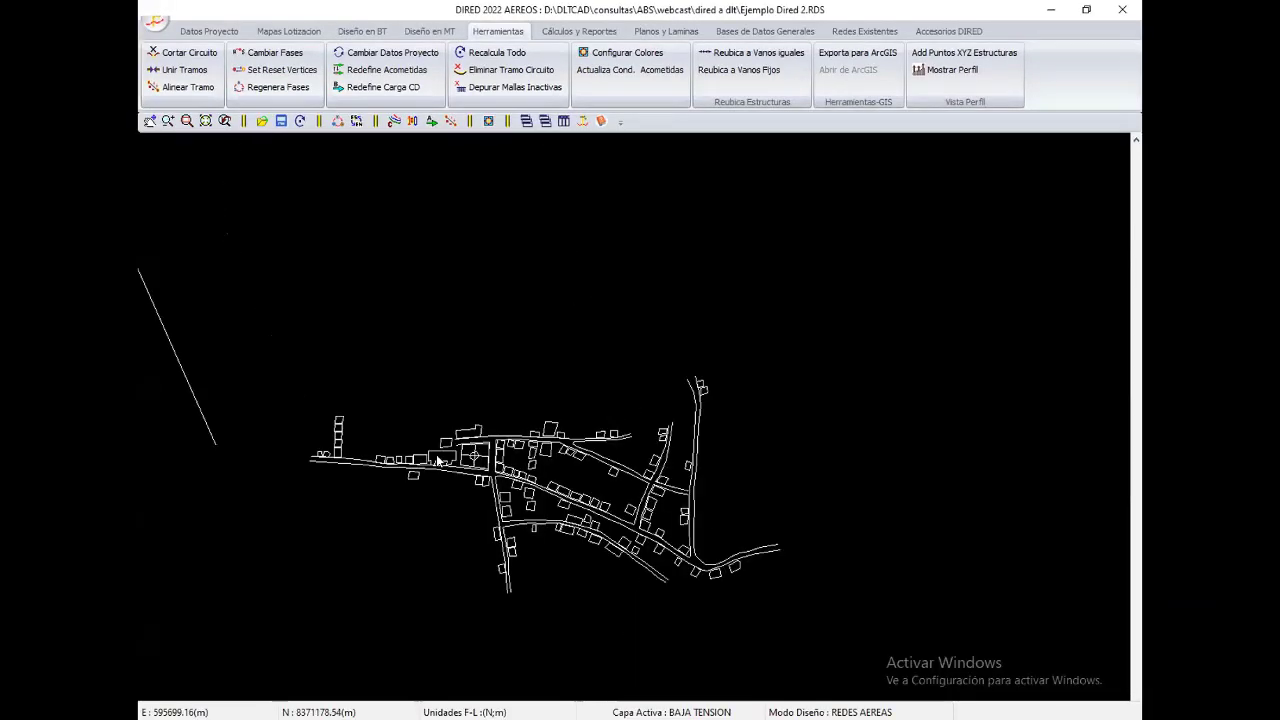
{"action": "scroll", "coordinate": [662, 600], "scroll_direction": "up", "scroll_amount": 1}
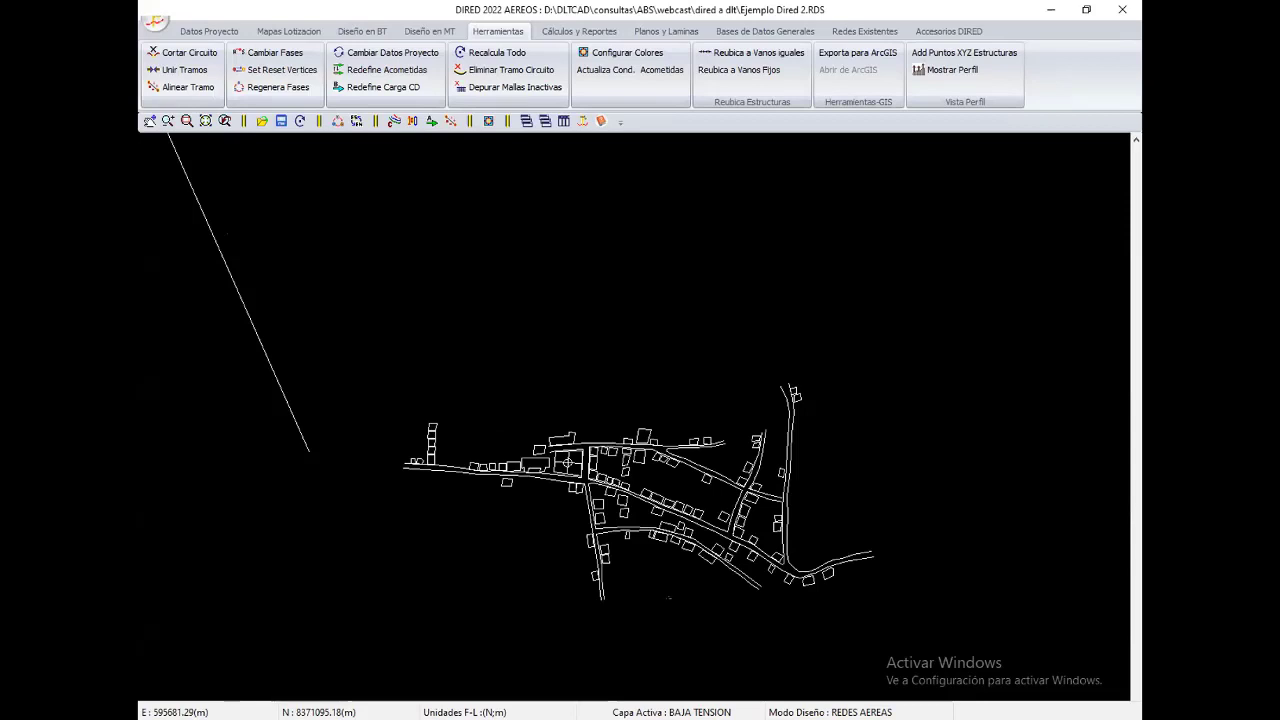
{"action": "scroll", "coordinate": [625, 475], "scroll_direction": "up", "scroll_amount": 1}
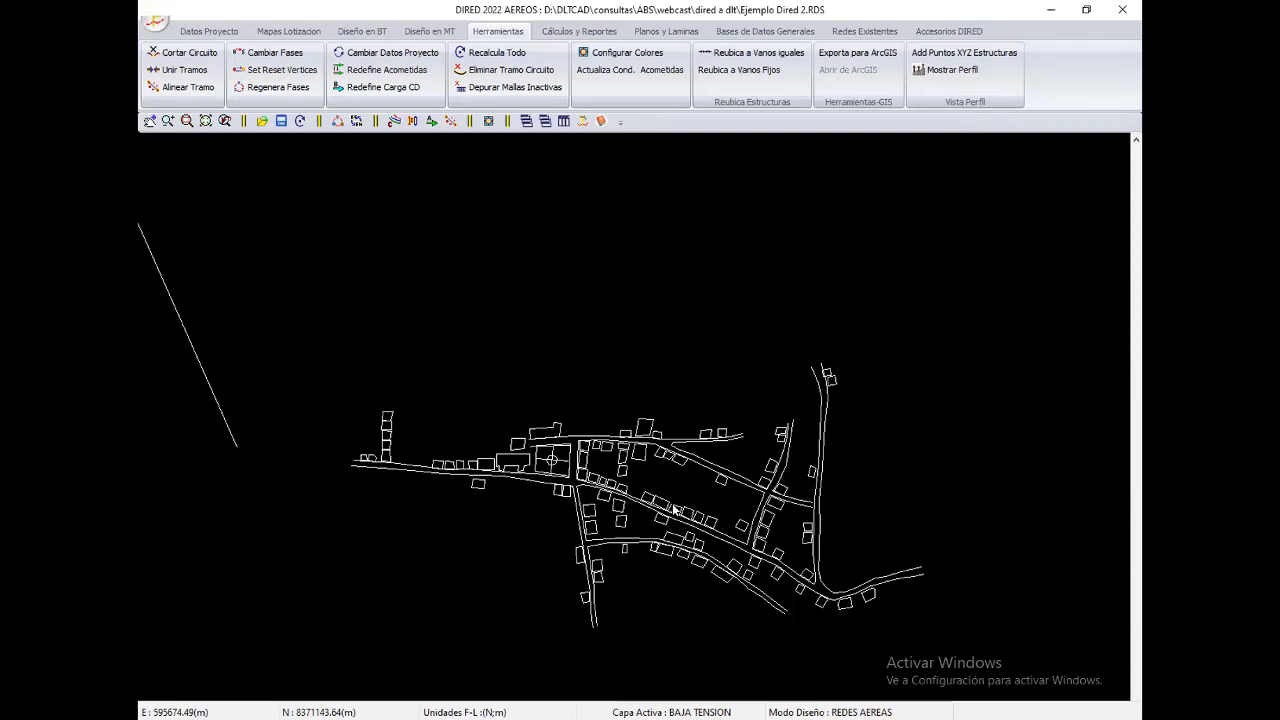
{"action": "scroll", "coordinate": [673, 507], "scroll_direction": "down", "scroll_amount": 1}
{"action": "scroll", "coordinate": [640, 475], "scroll_direction": "up", "scroll_amount": 1}
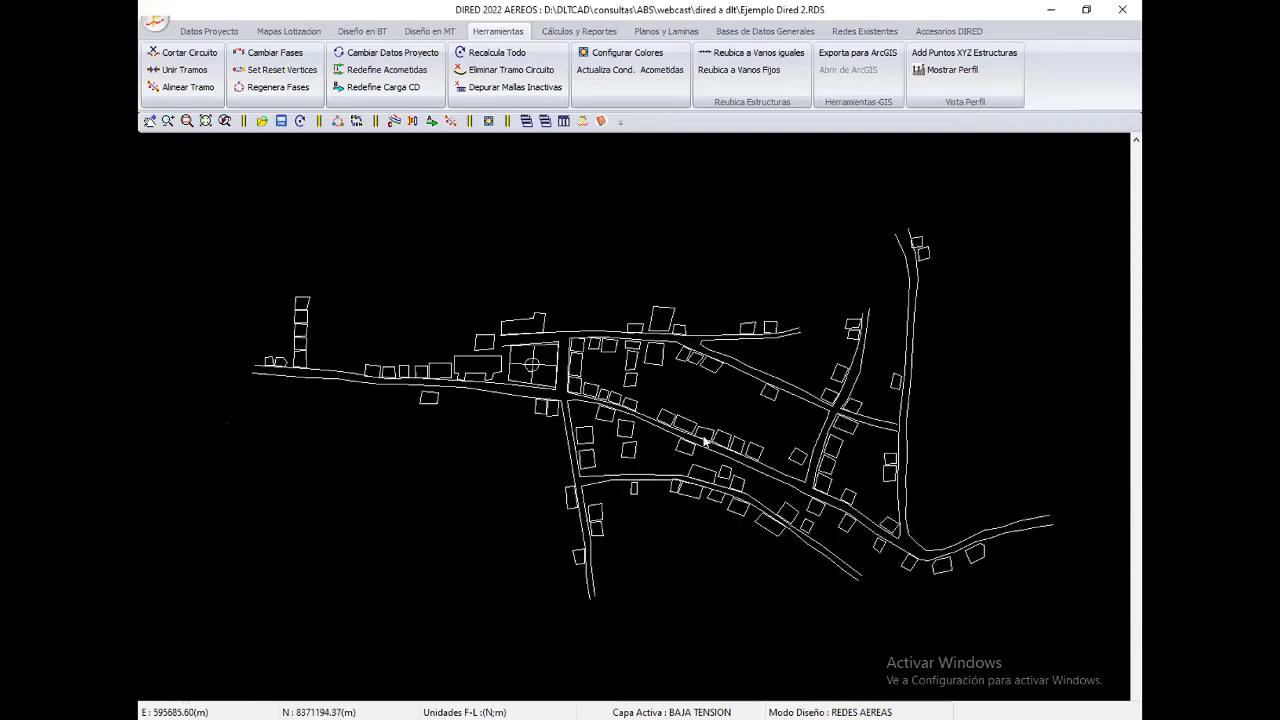
{"action": "scroll", "coordinate": [704, 442], "scroll_direction": "up", "scroll_amount": 1}
{"action": "middle_click_drag", "start_coordinate": [702, 442], "coordinate": [688, 476]}
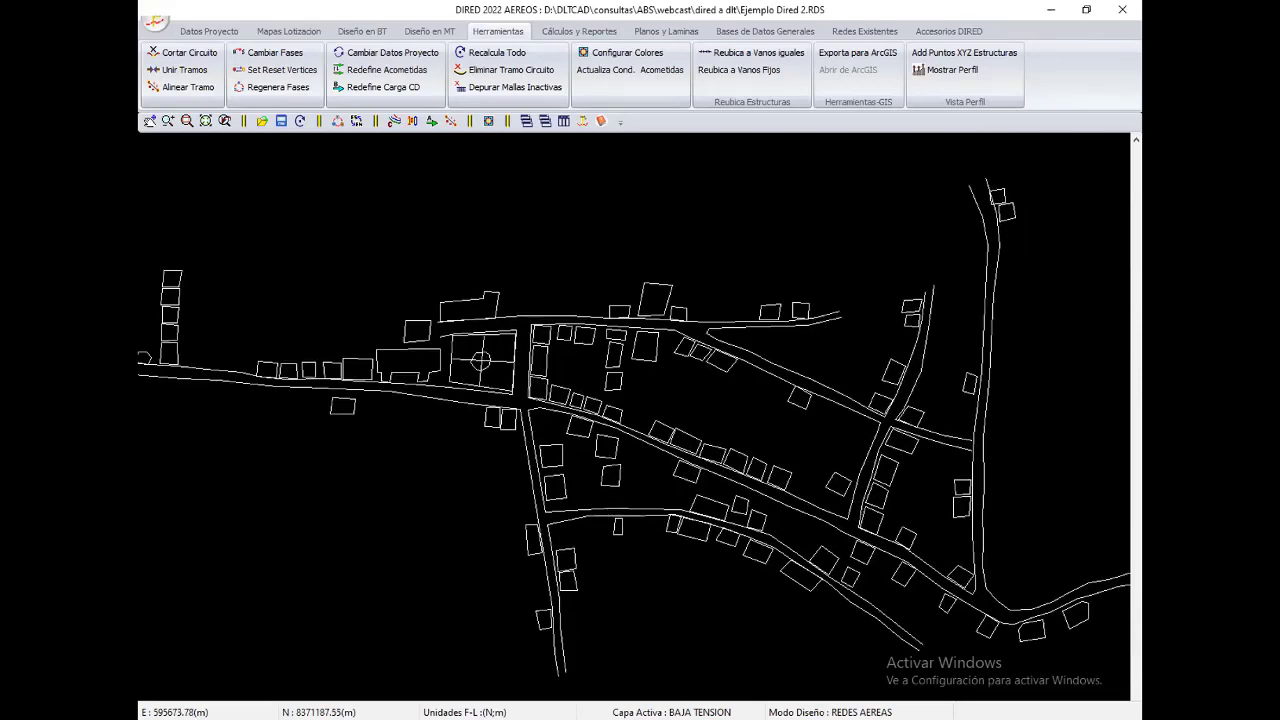
{"action": "scroll", "coordinate": [688, 476], "scroll_direction": "down", "scroll_amount": 1}
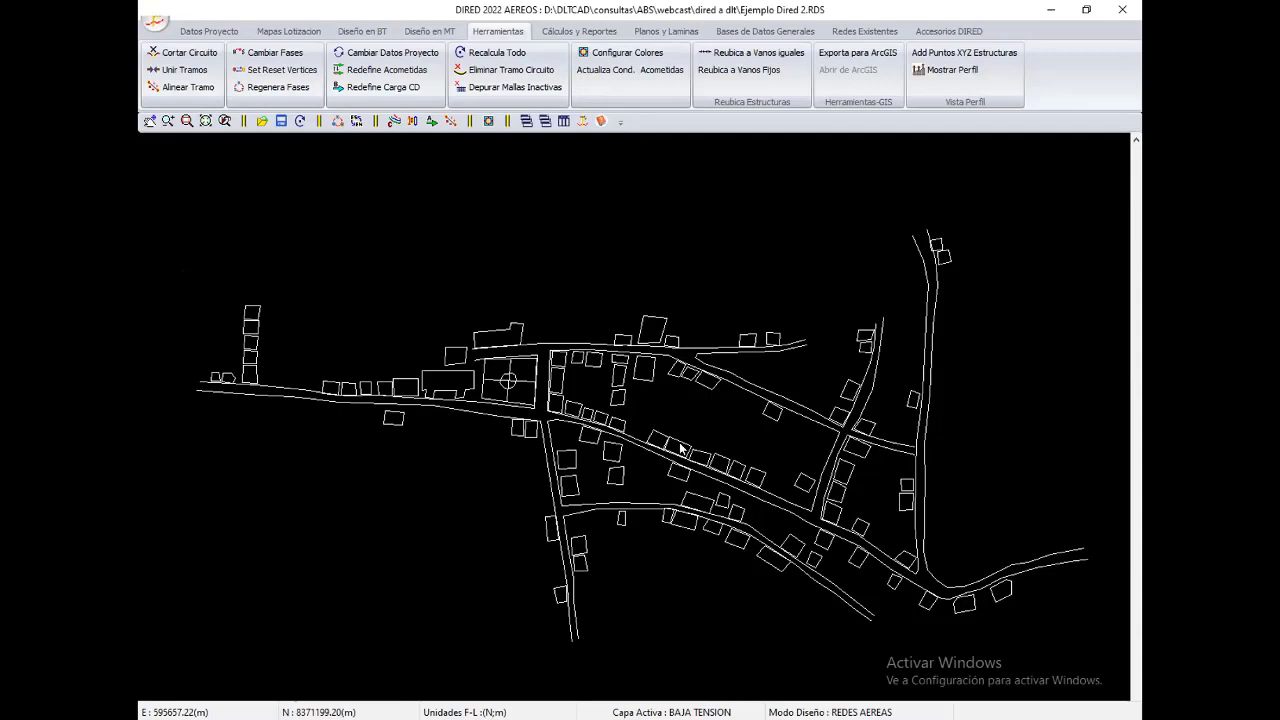
{"action": "middle_click_drag", "start_coordinate": [641, 461], "coordinate": [580, 453]}
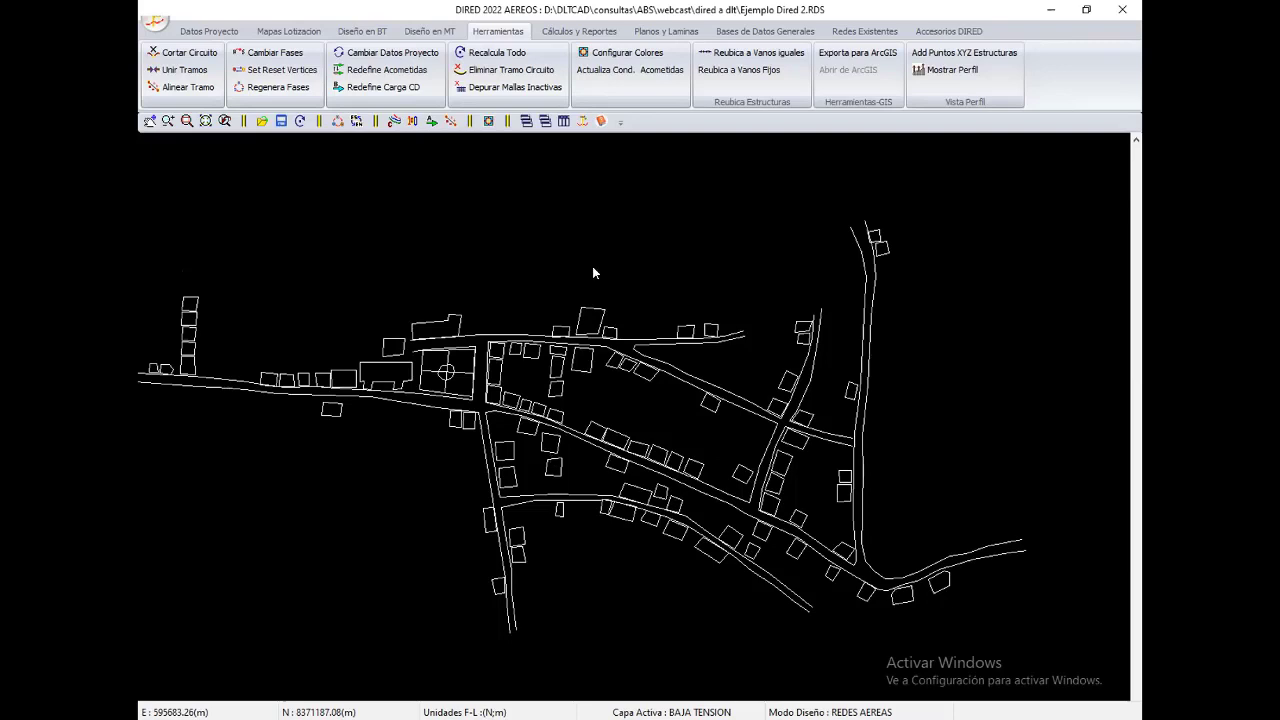
{"action": "mouse_move", "coordinate": [600, 517]}
{"action": "middle_mouse_down"}
{"action": "mouse_move", "coordinate": [648, 553]}
{"action": "mouse_move", "coordinate": [596, 536]}
{"action": "middle_mouse_up"}
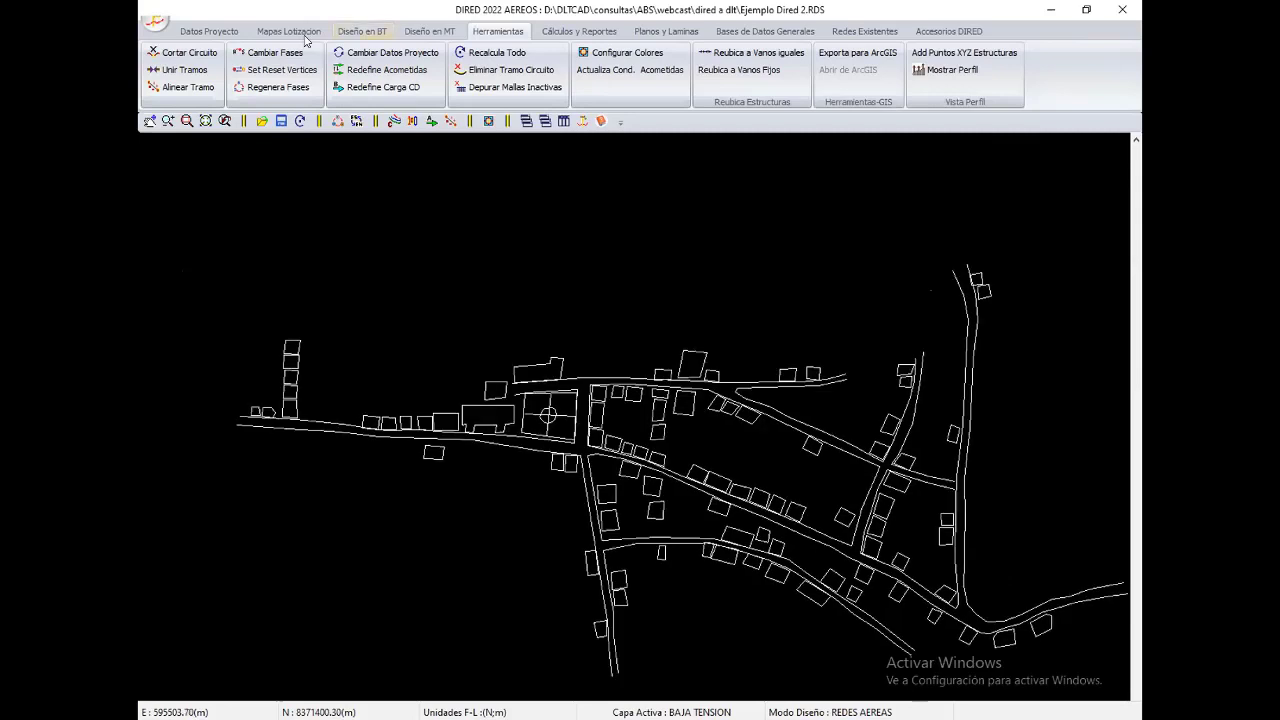
{"action": "scroll", "coordinate": [305, 40], "scroll_direction": "up", "scroll_amount": 2}
Step: Start catastro numbering at 1 as domestic loads and enable lot number display
{"action": "scroll", "coordinate": [305, 40], "scroll_direction": "up", "scroll_amount": 1}
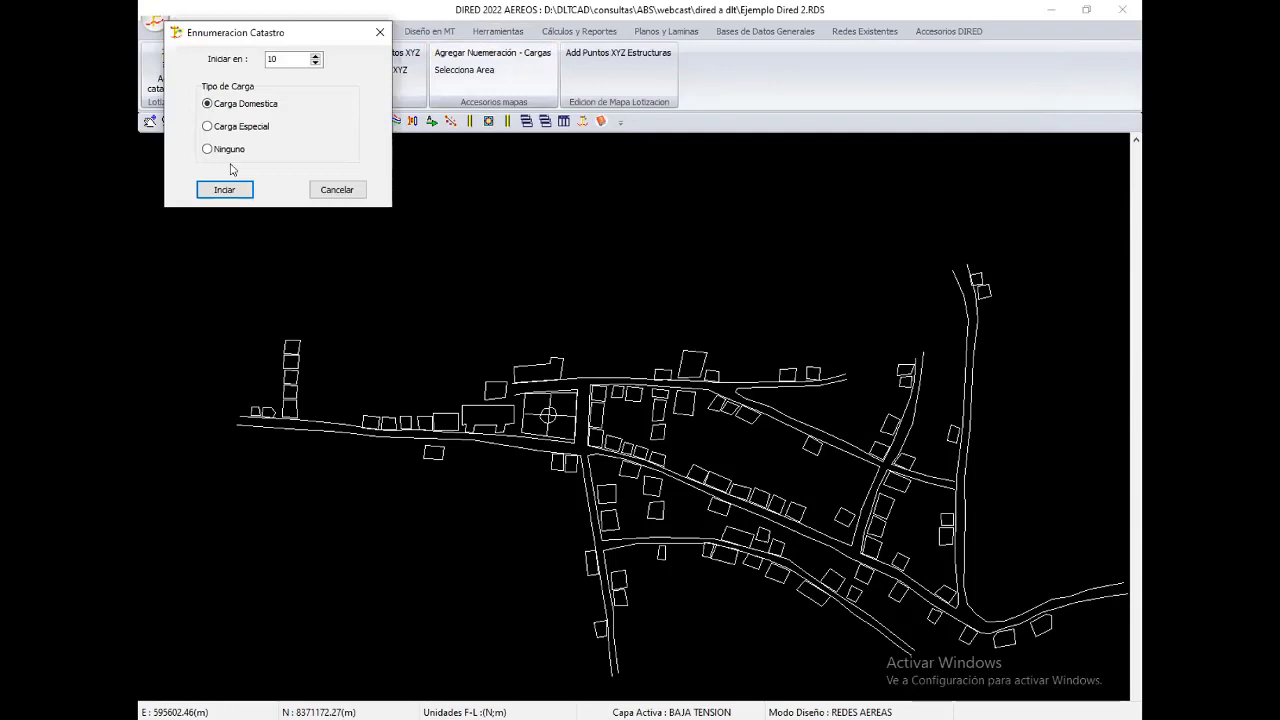
{"action": "type", "text": "1"}
{"action": "left_click", "coordinate": [225, 190]}
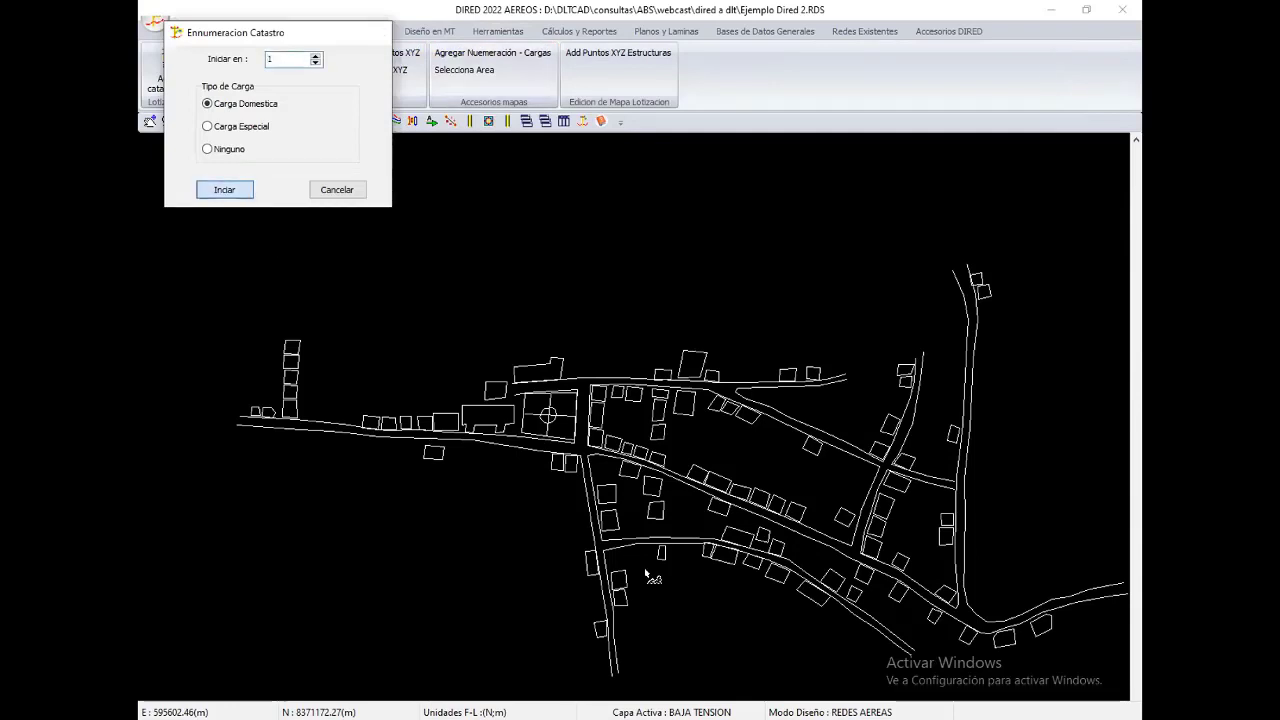
{"action": "scroll", "coordinate": [509, 563], "scroll_direction": "up", "scroll_amount": 2}
{"action": "scroll", "coordinate": [495, 530], "scroll_direction": "up", "scroll_amount": 2}
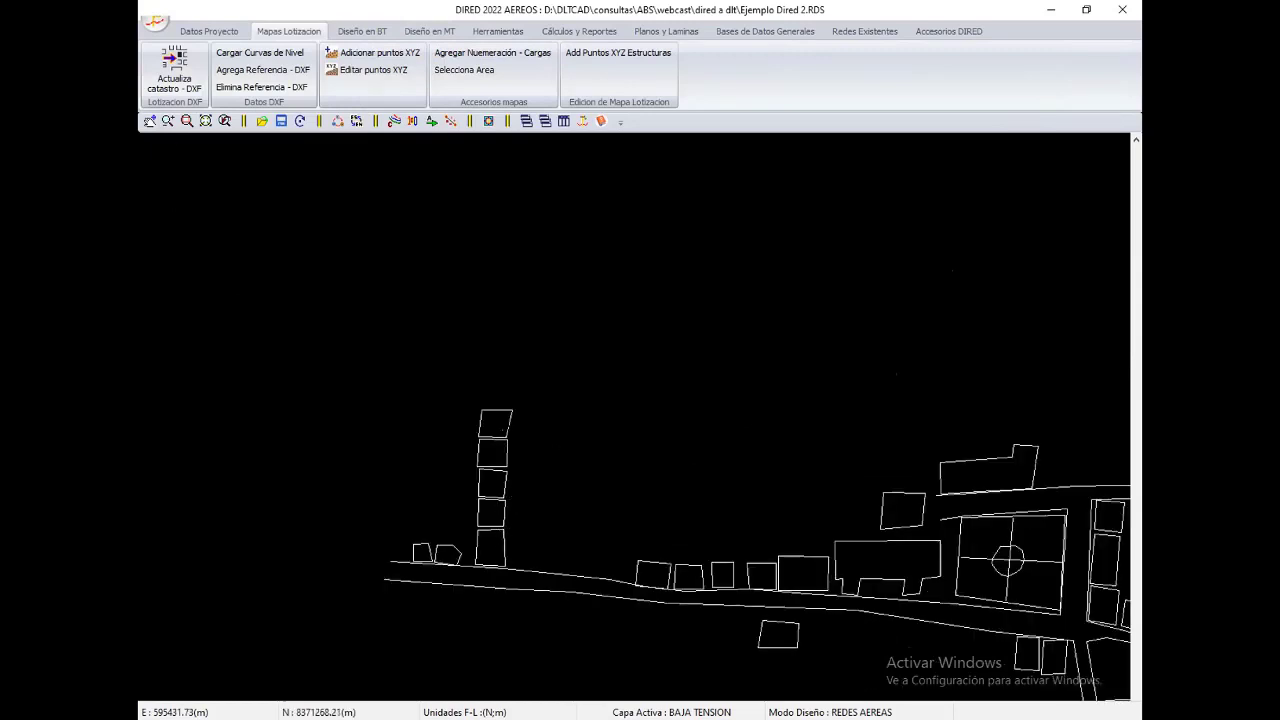
{"action": "right_click", "coordinate": [518, 513]}
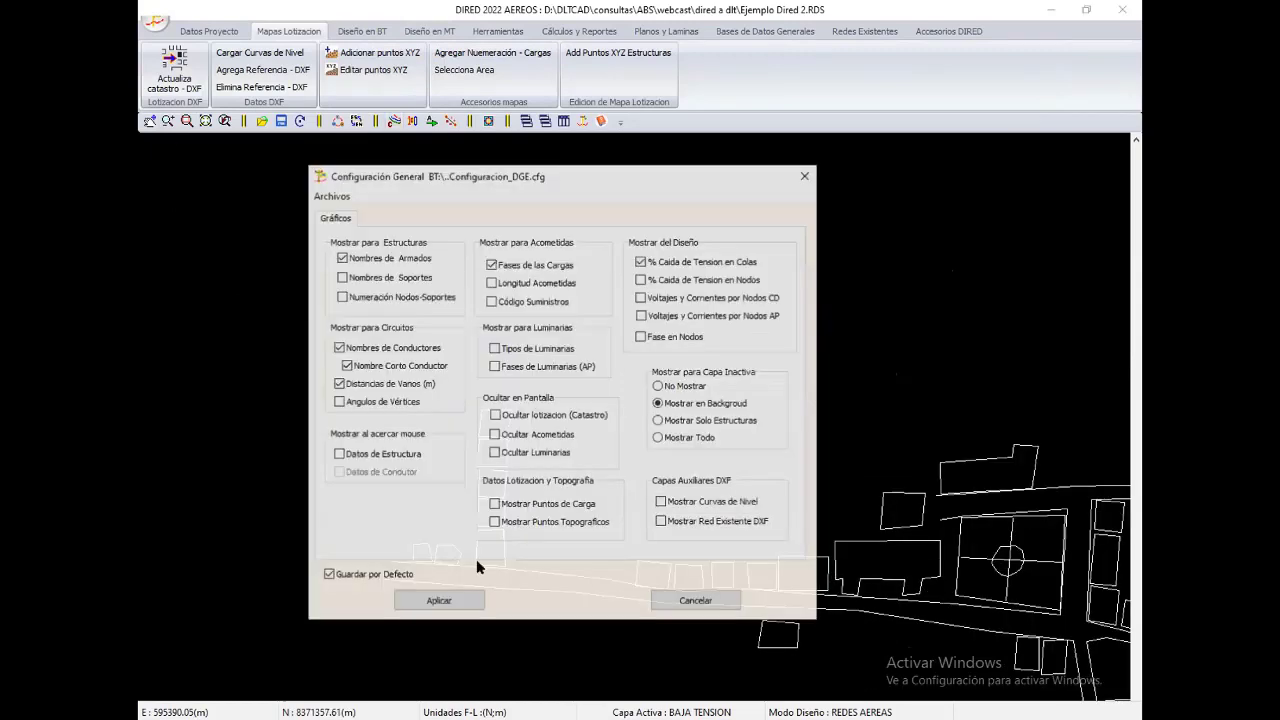
{"action": "left_click", "coordinate": [442, 600]}
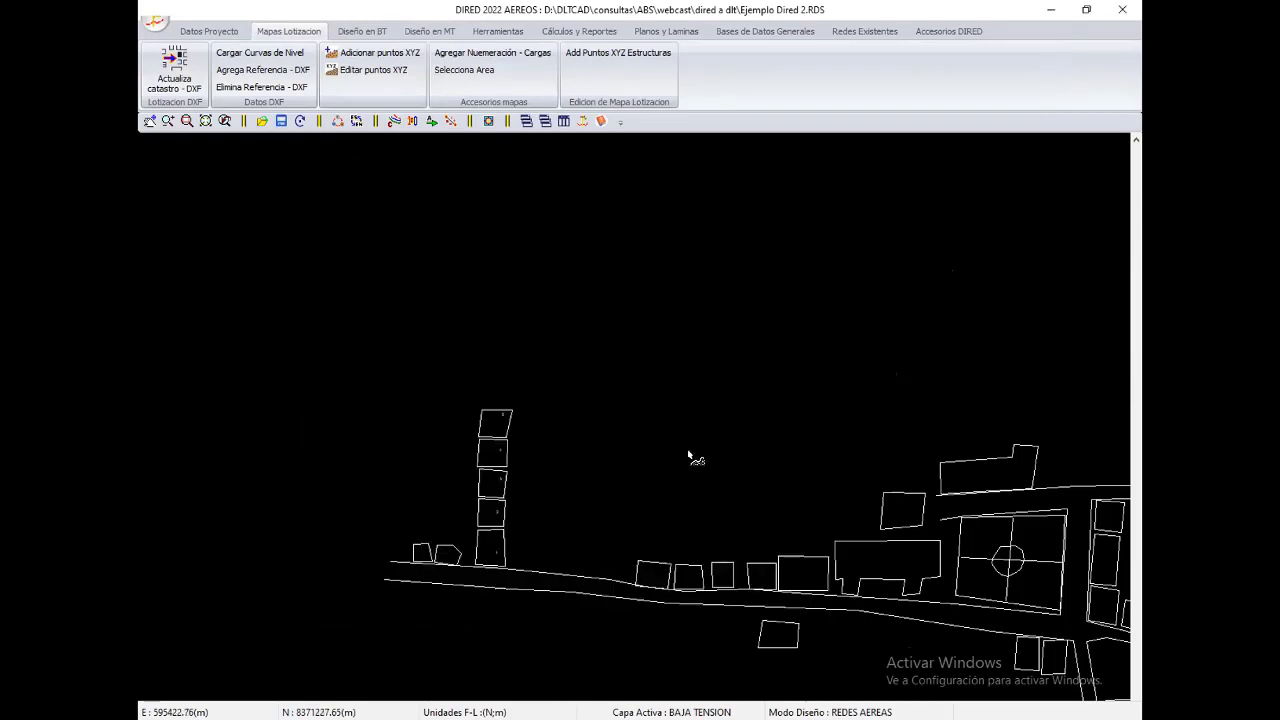
Step: Number the roadside buildings 8 through 13
{"action": "scroll", "coordinate": [688, 456], "scroll_direction": "up", "scroll_amount": 2}
{"action": "middle_click_drag", "start_coordinate": [287, 638], "coordinate": [667, 466]}
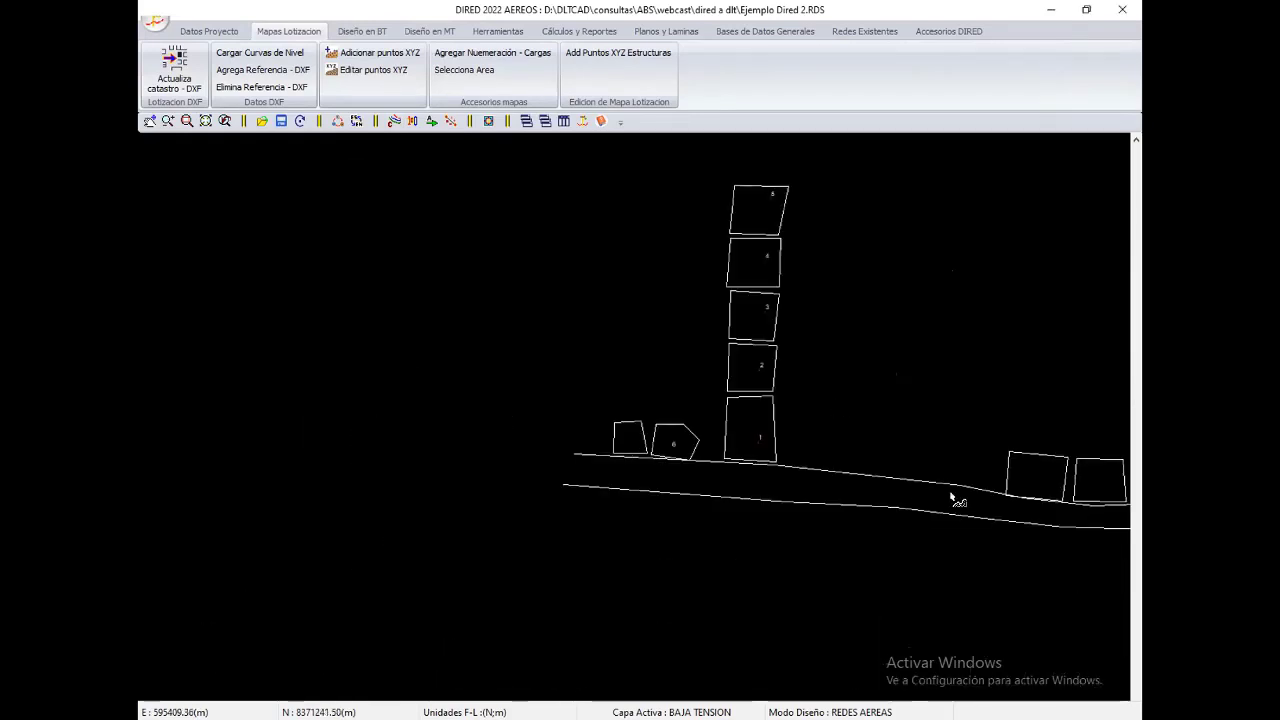
{"action": "middle_click_drag", "start_coordinate": [952, 497], "coordinate": [737, 489]}
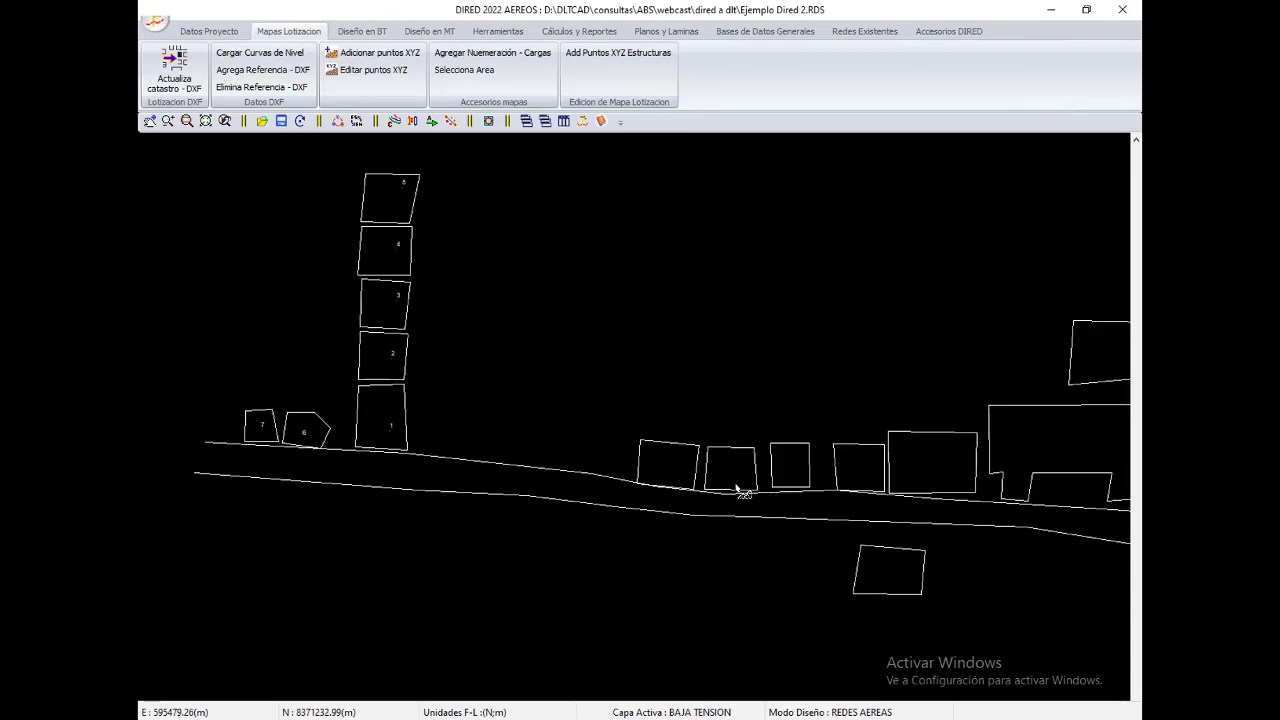
{"action": "left_click", "coordinate": [790, 488]}
{"action": "left_click", "coordinate": [866, 490]}
{"action": "left_click", "coordinate": [885, 492]}
{"action": "left_click", "coordinate": [863, 475]}
{"action": "left_click", "coordinate": [921, 476]}
{"action": "left_click", "coordinate": [894, 562]}
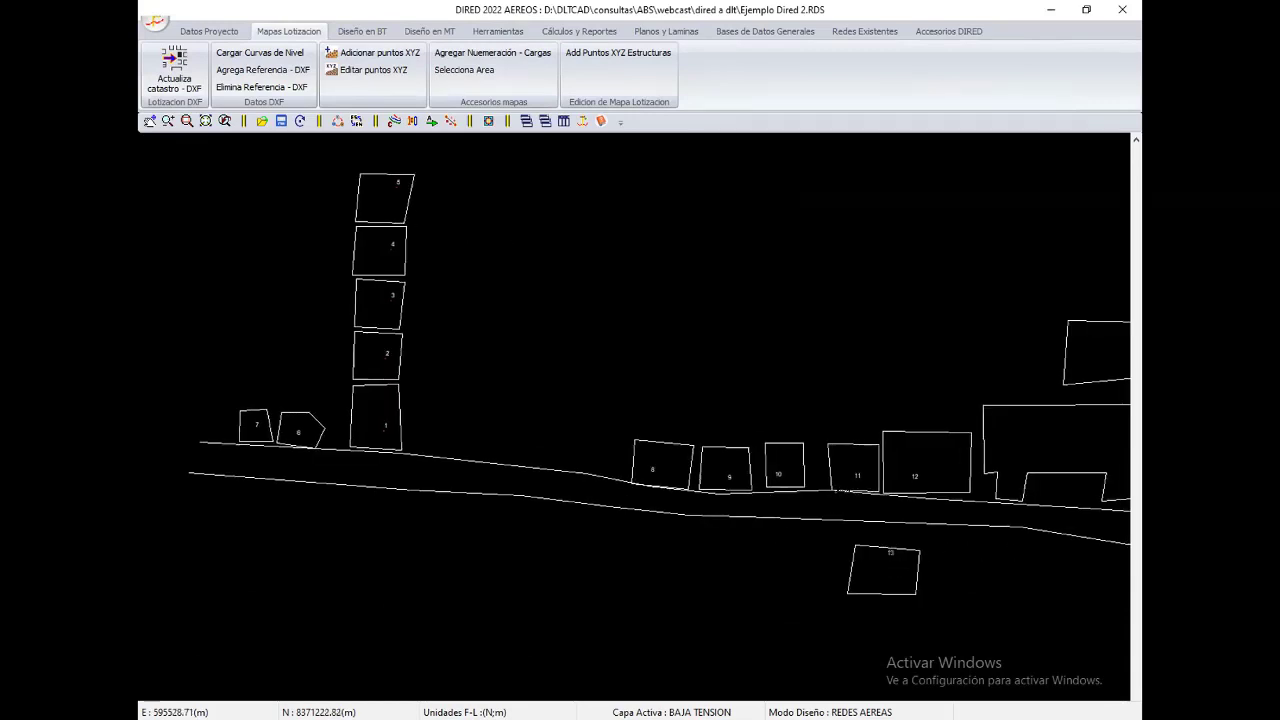
{"action": "middle_click_drag", "start_coordinate": [1110, 496], "coordinate": [877, 497]}
Step: Number the large building 14 and the buildings north of the road 15 and 16
{"action": "left_click", "coordinate": [878, 460]}
{"action": "middle_click_drag", "start_coordinate": [890, 408], "coordinate": [760, 420]}
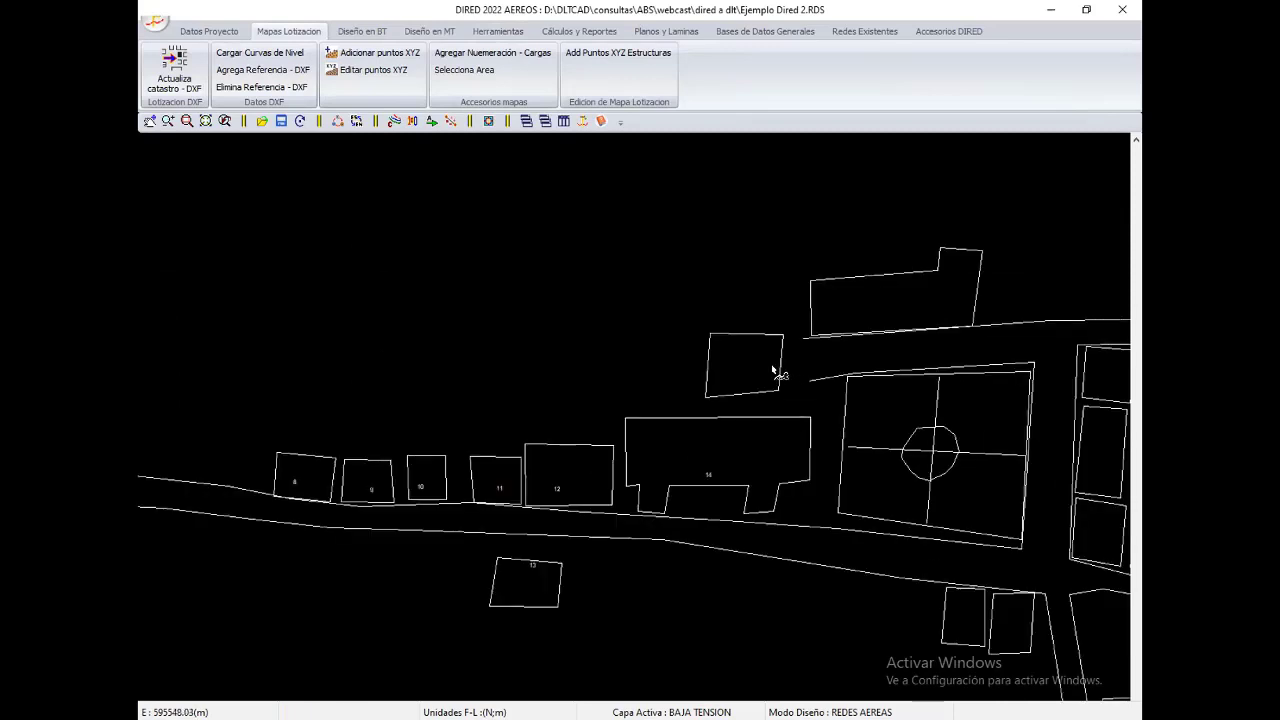
{"action": "left_click", "coordinate": [883, 325]}
{"action": "left_click", "coordinate": [775, 365]}
Step: Number the buildings around the central block and crossroads 17 through 25
{"action": "middle_click_drag", "start_coordinate": [665, 430], "coordinate": [600, 409]}
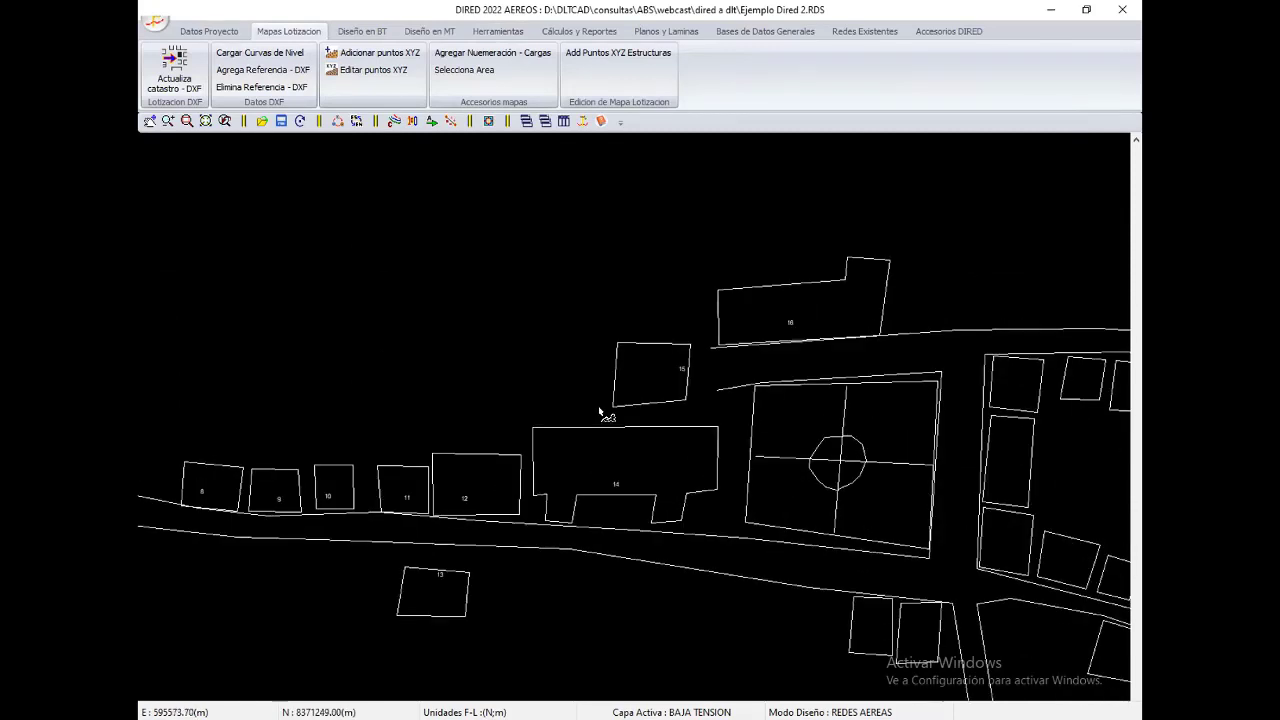
{"action": "mouse_move", "coordinate": [867, 601]}
{"action": "middle_mouse_down"}
{"action": "mouse_move", "coordinate": [640, 483]}
{"action": "mouse_move", "coordinate": [633, 507]}
{"action": "middle_mouse_up"}
{"action": "left_click", "coordinate": [638, 482]}
{"action": "left_click", "coordinate": [696, 487]}
{"action": "left_click", "coordinate": [698, 447]}
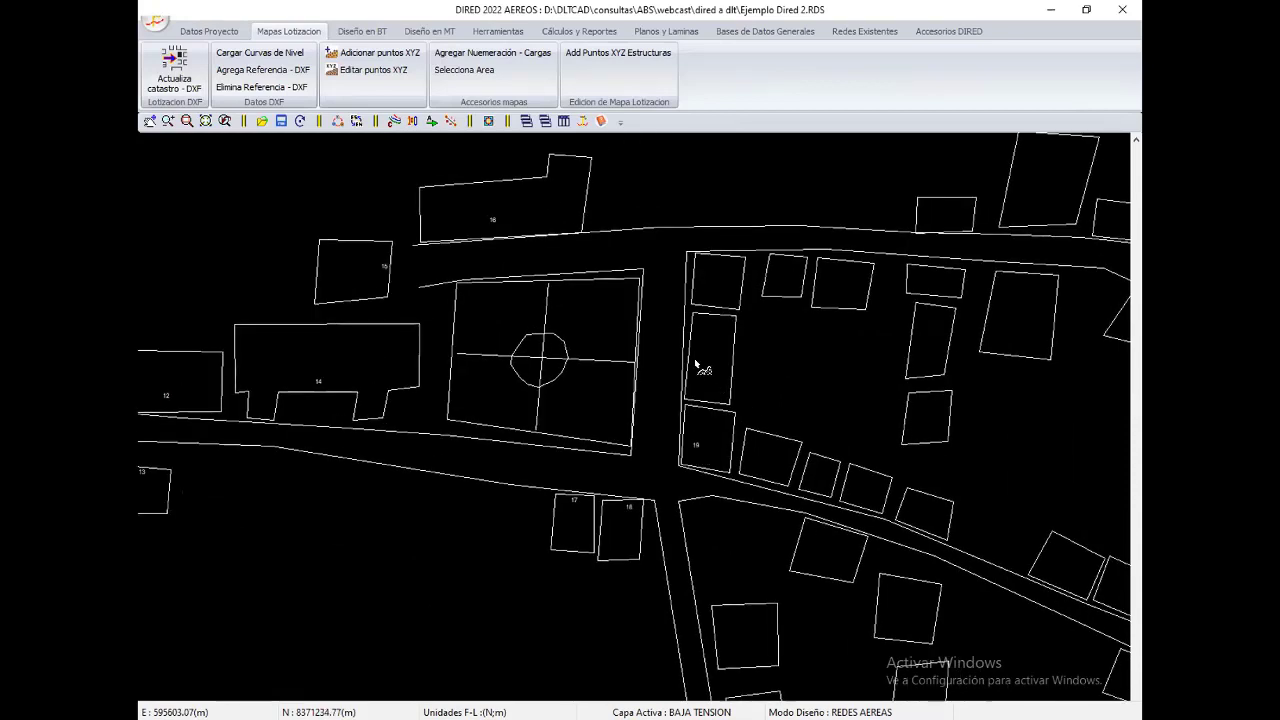
{"action": "left_click", "coordinate": [699, 360]}
{"action": "left_click", "coordinate": [710, 298]}
{"action": "left_click", "coordinate": [803, 272]}
{"action": "left_click", "coordinate": [847, 303]}
{"action": "left_click", "coordinate": [776, 484]}
{"action": "left_click", "coordinate": [816, 494]}
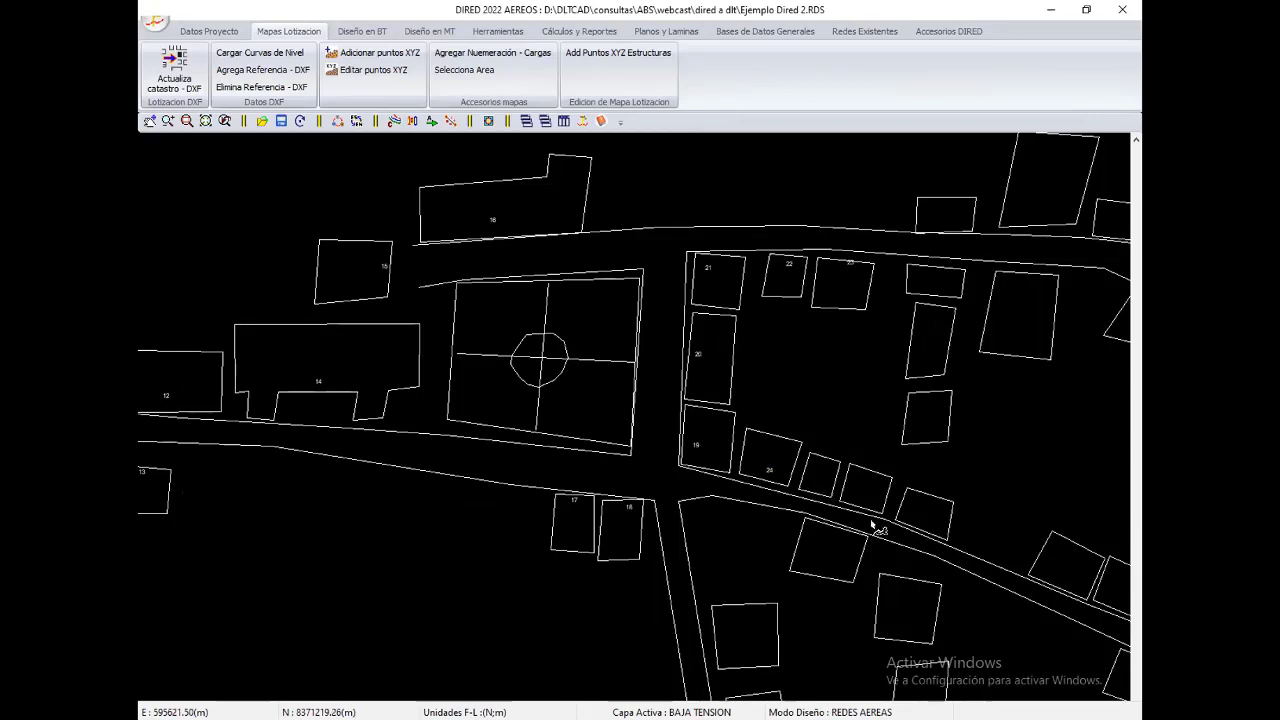
Step: Zoom out and dismiss the map's context menu
{"action": "scroll", "coordinate": [652, 467], "scroll_direction": "down", "scroll_amount": 2}
{"action": "scroll", "coordinate": [700, 491], "scroll_direction": "down", "scroll_amount": 2}
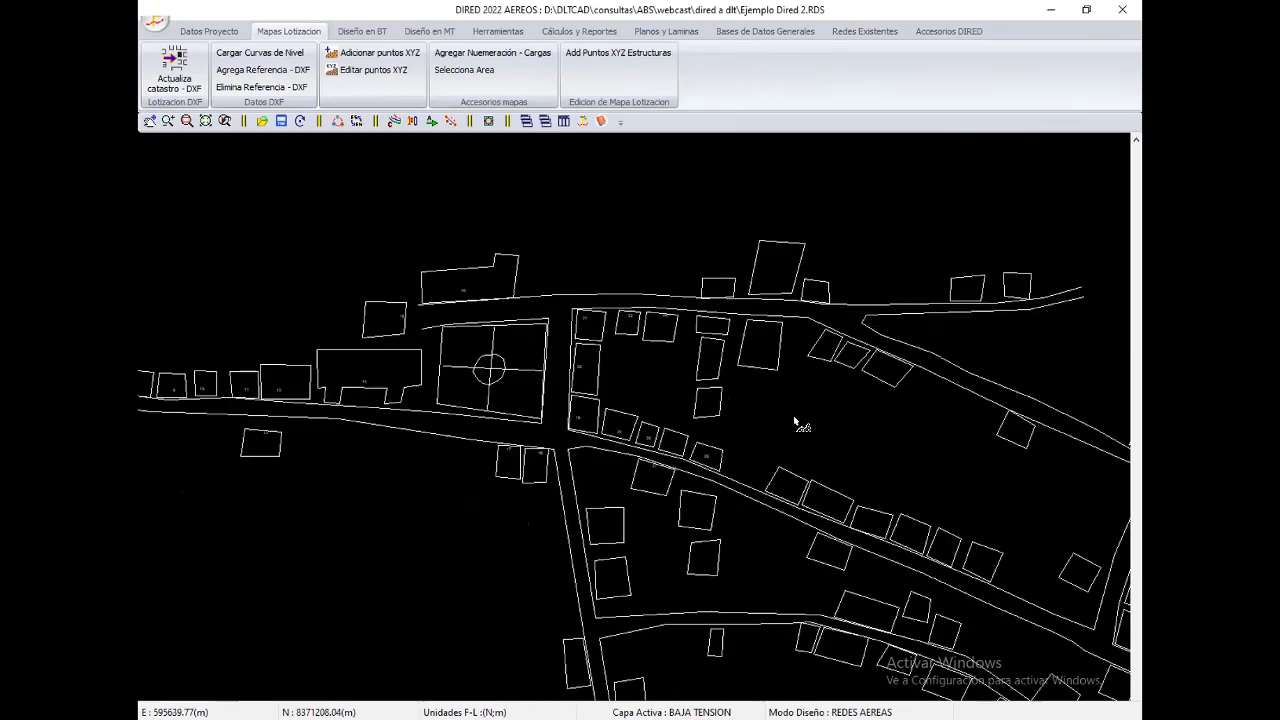
{"action": "right_click", "coordinate": [579, 279]}
{"action": "key", "text": "Escape"}
Step: Open the 2. Cargas.RDS drawing from the project folder
{"action": "left_click", "coordinate": [155, 20]}
{"action": "key", "text": "Return"}
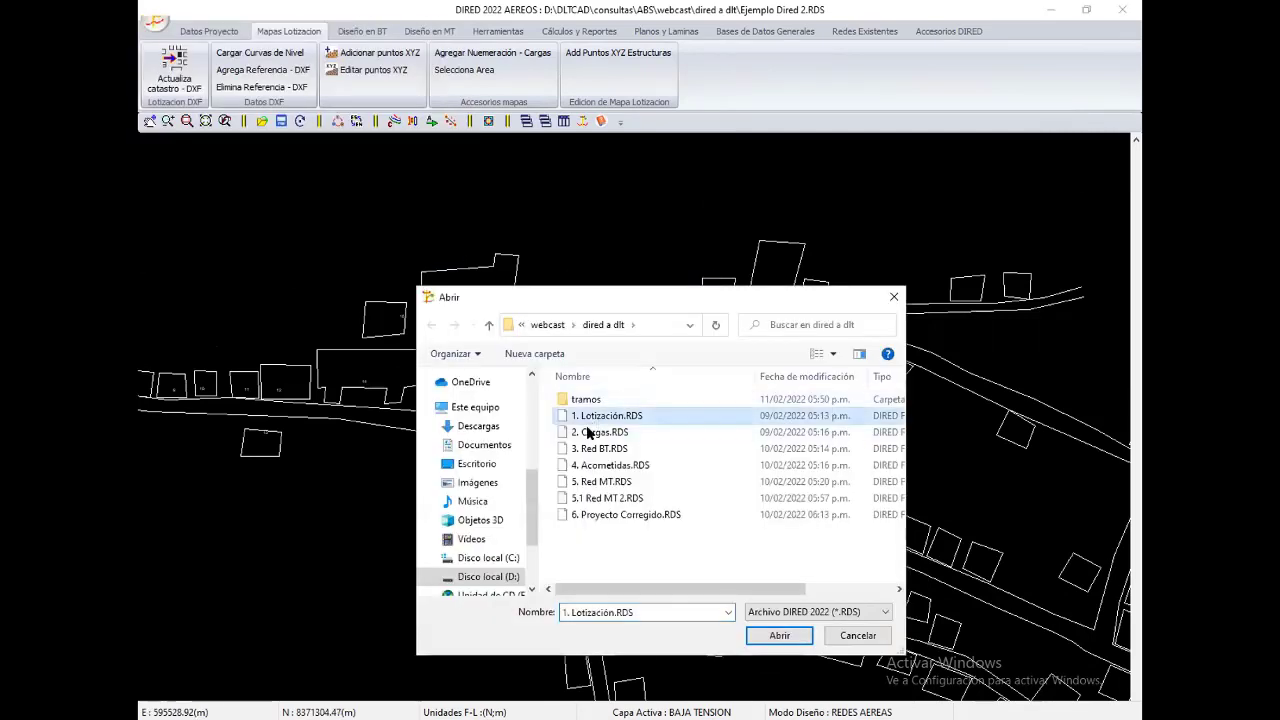
{"action": "left_click", "coordinate": [590, 416]}
{"action": "double_click", "coordinate": [586, 434]}
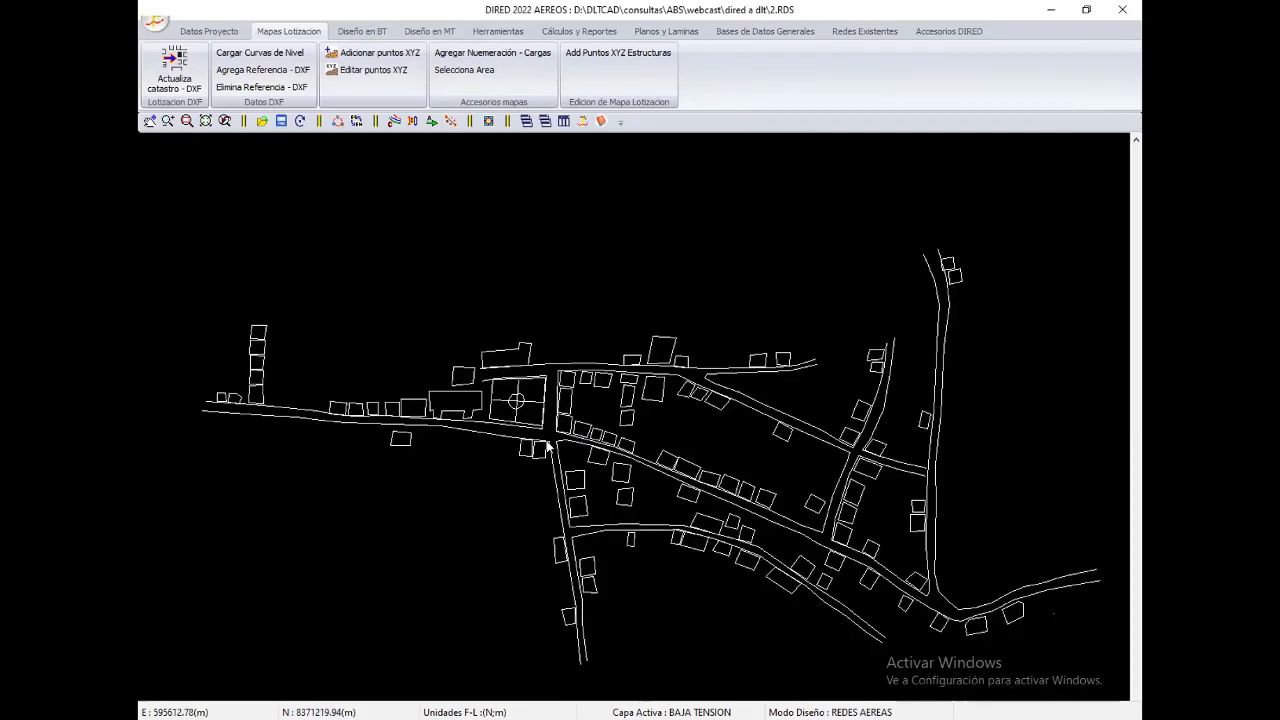
Step: Start load numbering at 10 as domestic loads
{"action": "scroll", "coordinate": [630, 420], "scroll_direction": "up", "scroll_amount": 2}
{"action": "scroll", "coordinate": [630, 412], "scroll_direction": "up", "scroll_amount": 2}
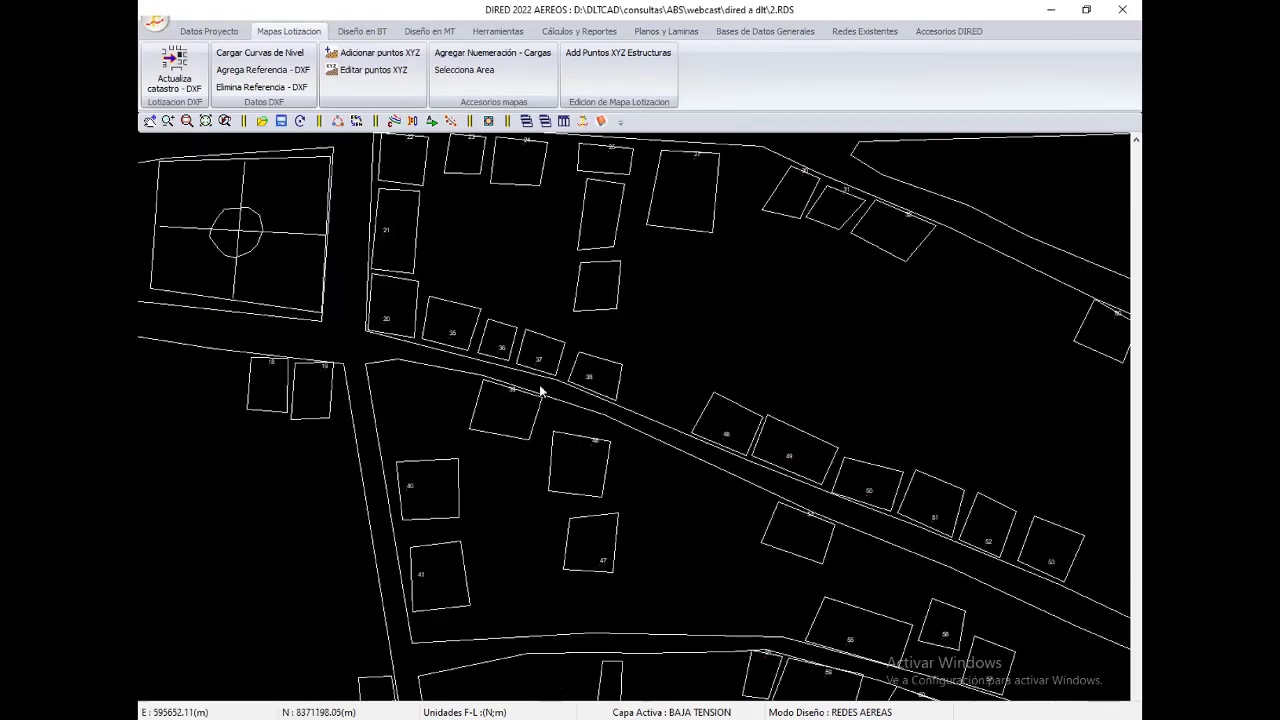
{"action": "middle_click_drag", "start_coordinate": [610, 318], "coordinate": [647, 372]}
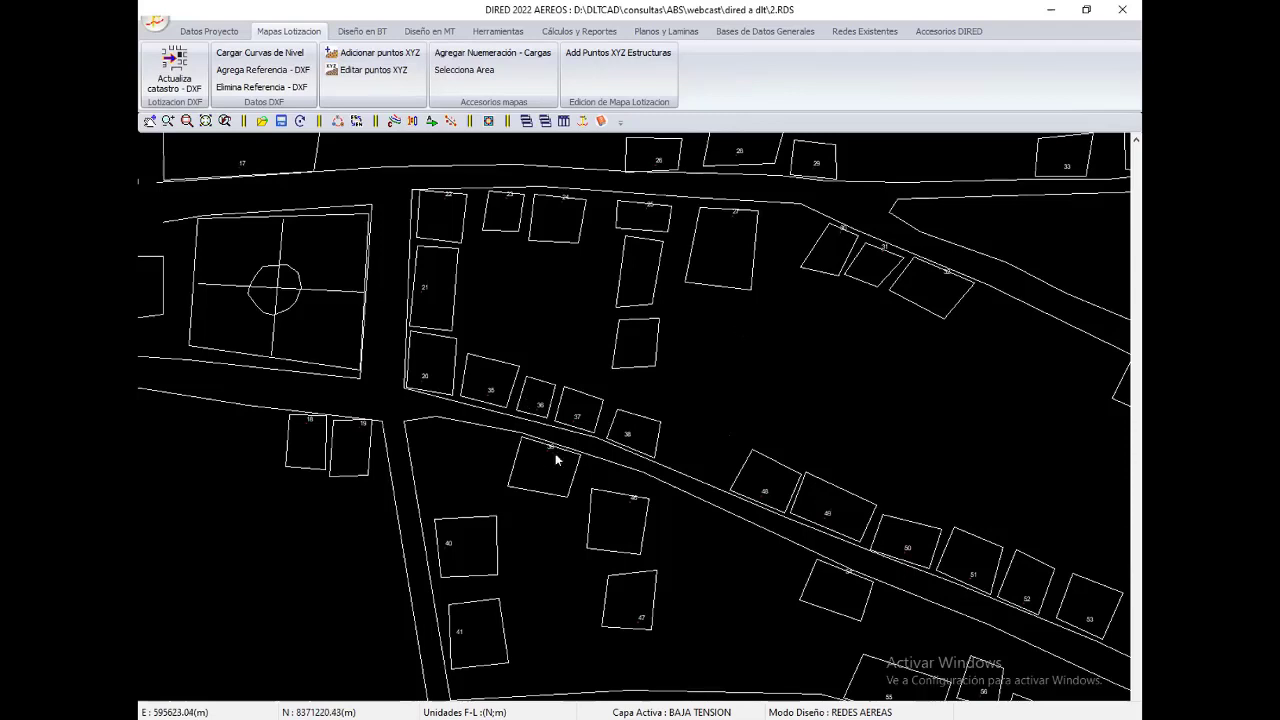
{"action": "scroll", "coordinate": [640, 328], "scroll_direction": "up", "scroll_amount": 1}
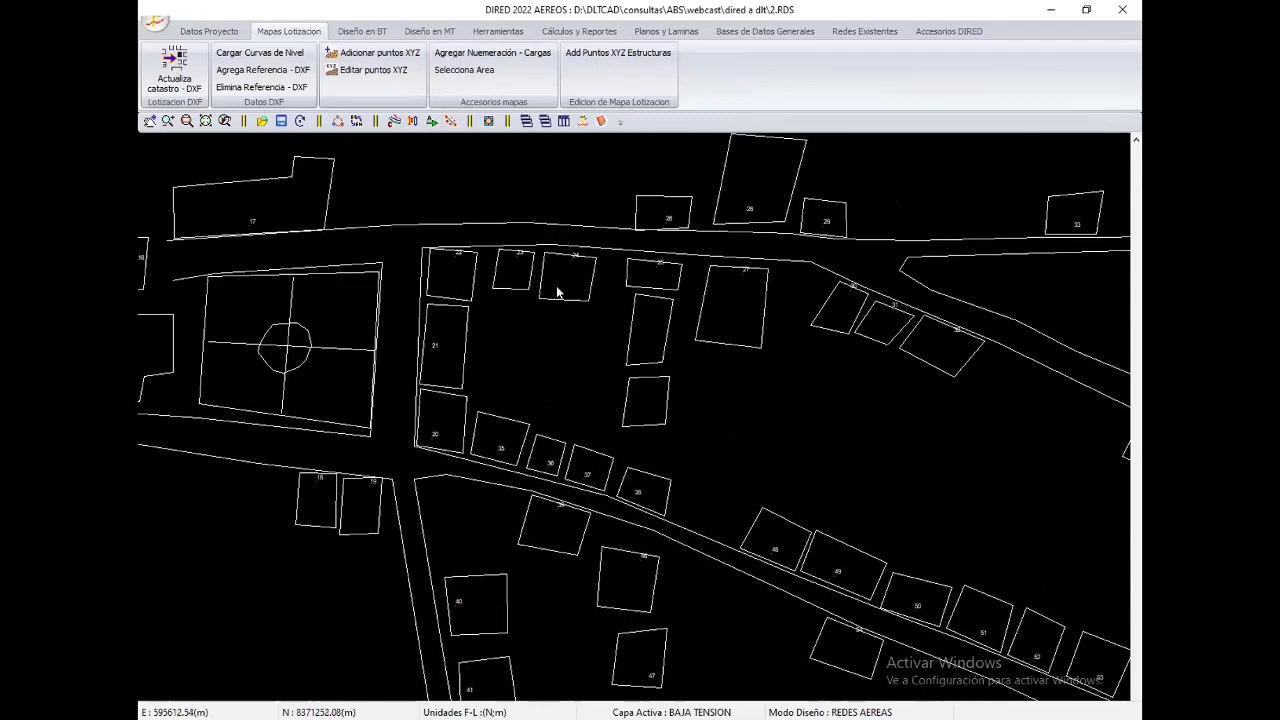
{"action": "right_click", "coordinate": [556, 286]}
{"action": "key", "text": "Down"}
{"action": "key", "text": "Down"}
{"action": "key", "text": "Down"}
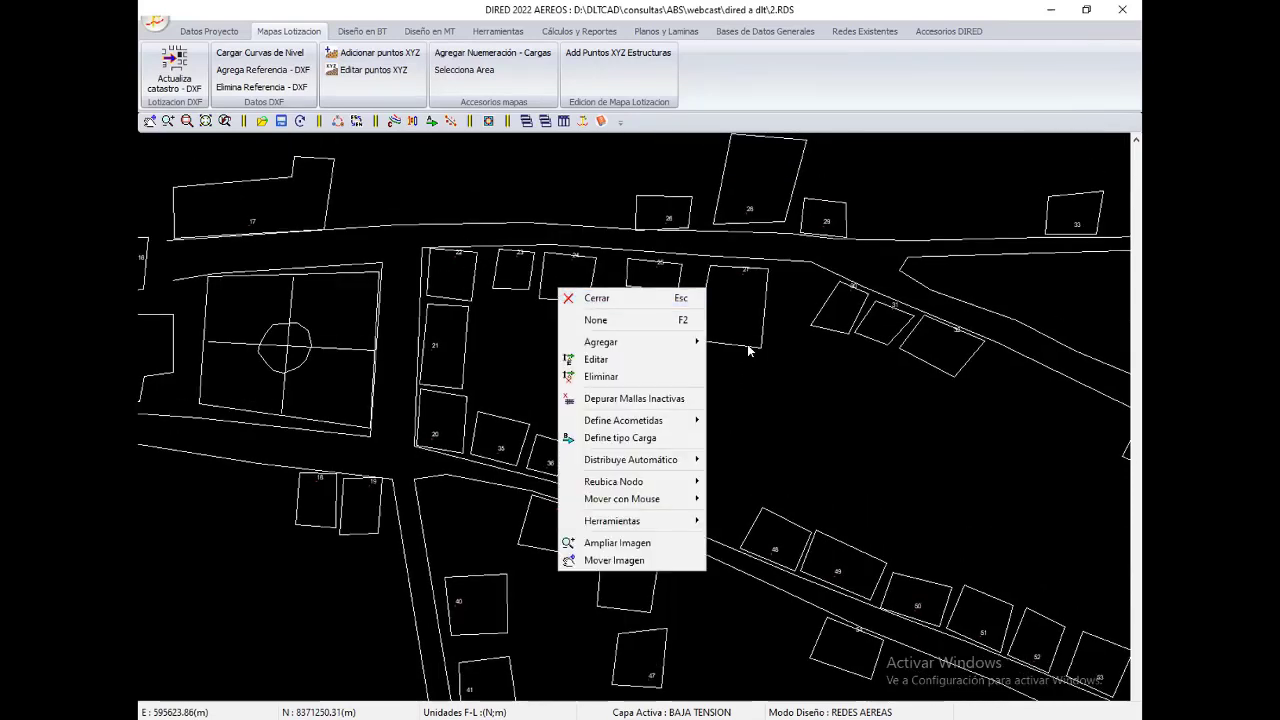
{"action": "key", "text": "Right"}
{"action": "key", "text": "Down"}
{"action": "key", "text": "Down"}
{"action": "key", "text": "Down"}
{"action": "key", "text": "Down"}
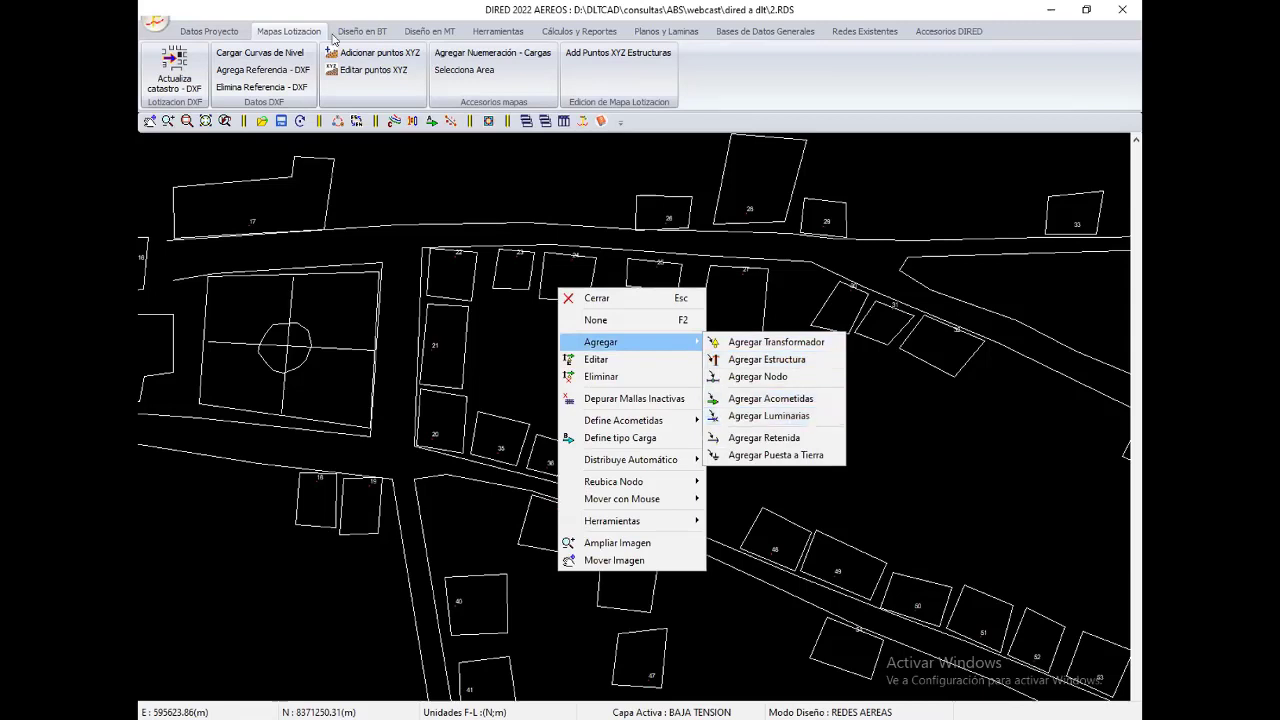
{"action": "left_click", "coordinate": [492, 52]}
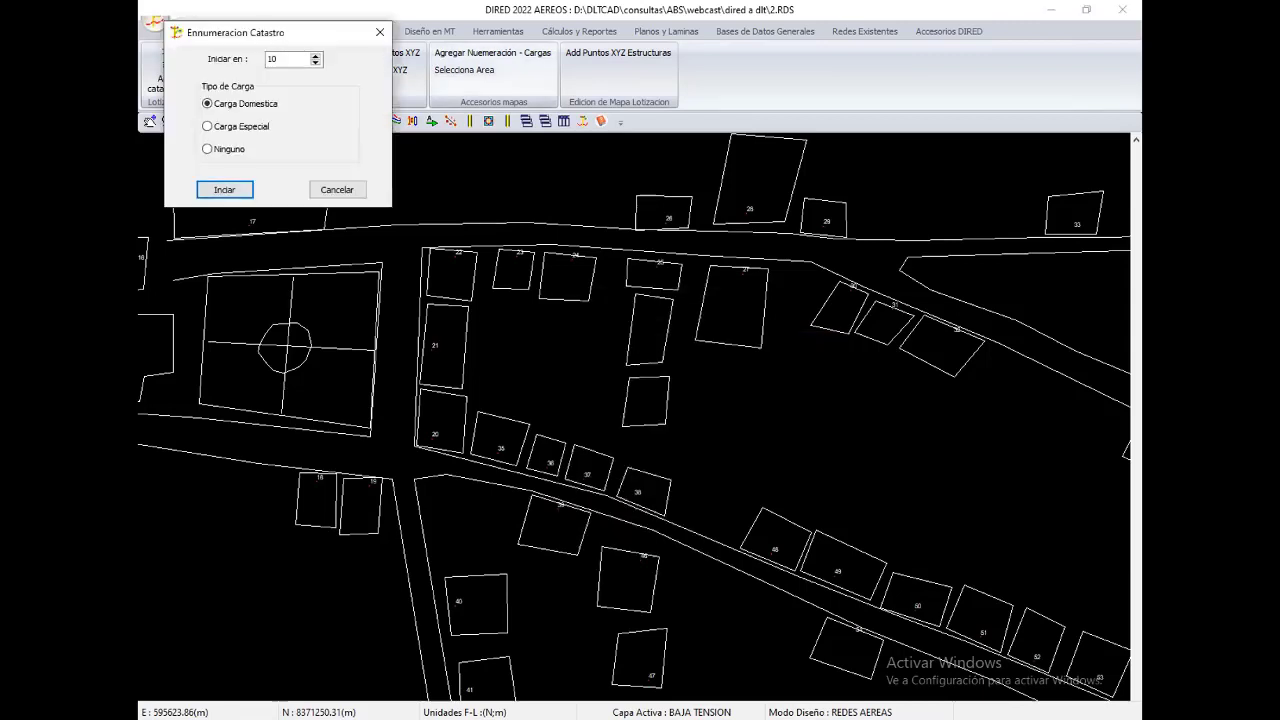
{"action": "left_click", "coordinate": [228, 193]}
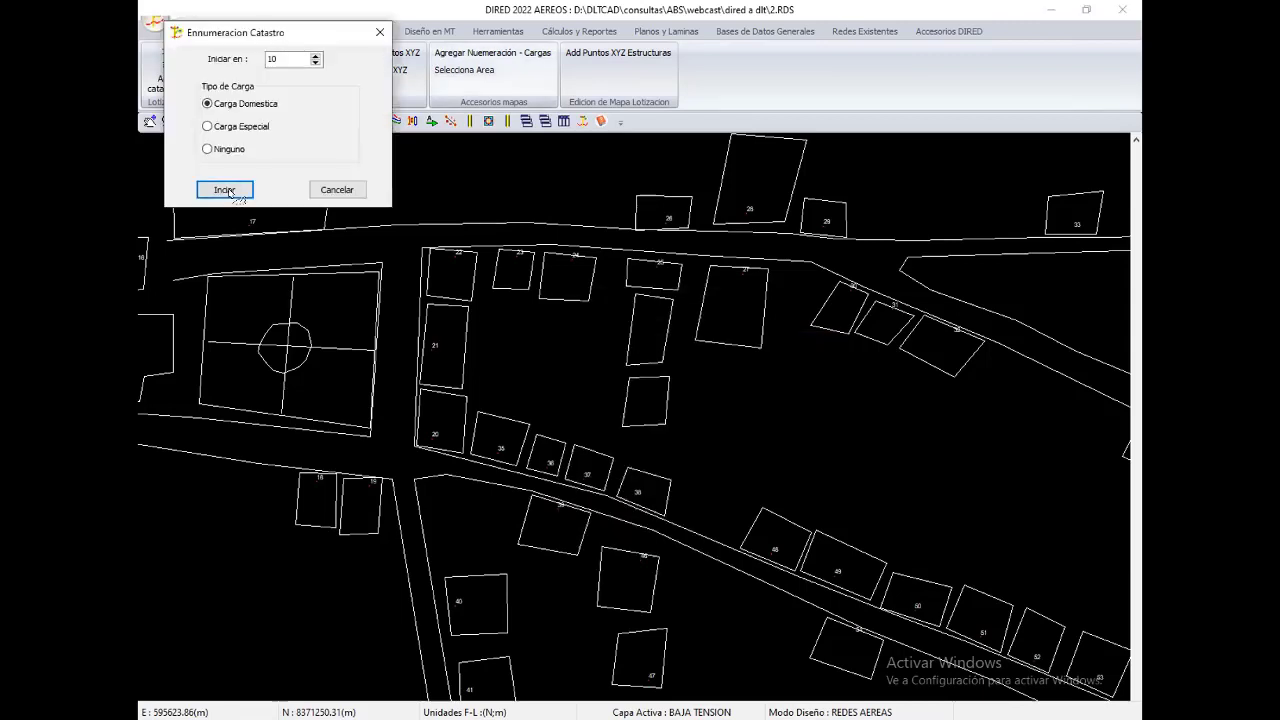
Step: Number two lots 10 and 11, then close the numbering tool
{"action": "left_click", "coordinate": [637, 345]}
{"action": "left_click", "coordinate": [642, 406]}
{"action": "right_click", "coordinate": [580, 320]}
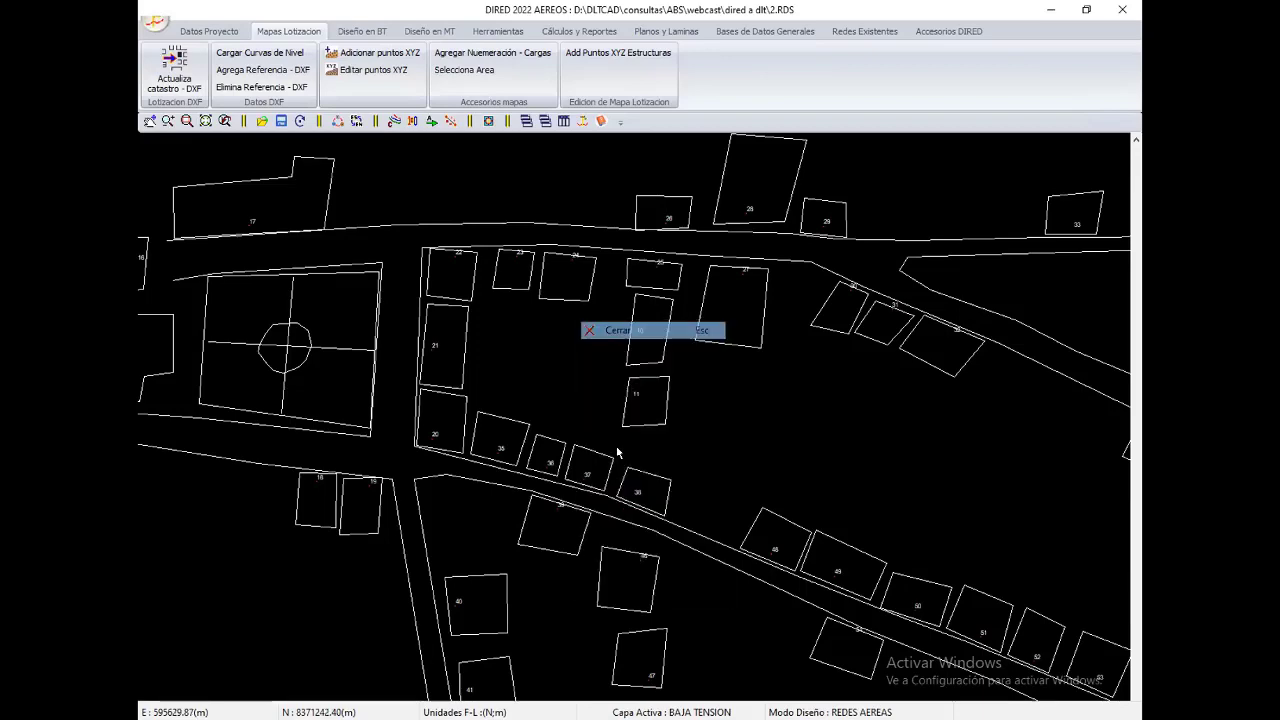
{"action": "left_click", "coordinate": [620, 328]}
{"action": "scroll", "coordinate": [506, 385], "scroll_direction": "down", "scroll_amount": 3}
{"action": "scroll", "coordinate": [814, 329], "scroll_direction": "down", "scroll_amount": 1}
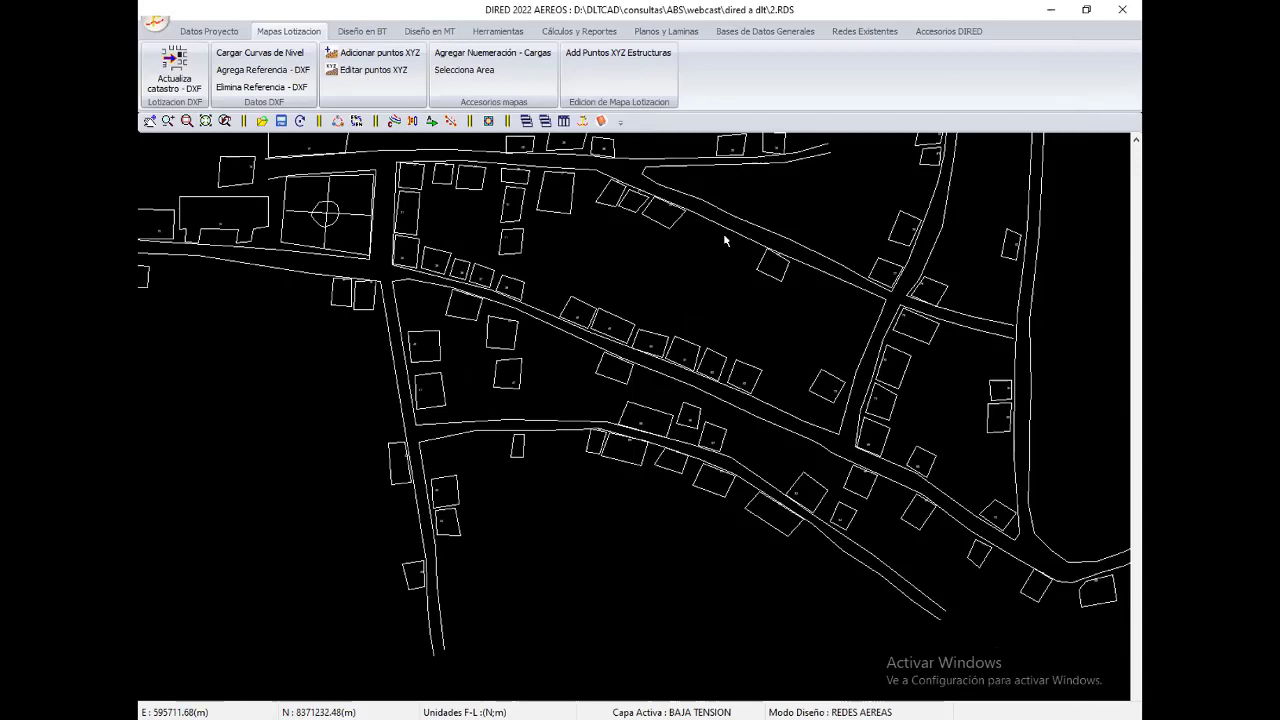
Step: Frame the whole village and window-select every lot to mark it as a load
{"action": "middle_click_drag", "start_coordinate": [471, 317], "coordinate": [548, 472]}
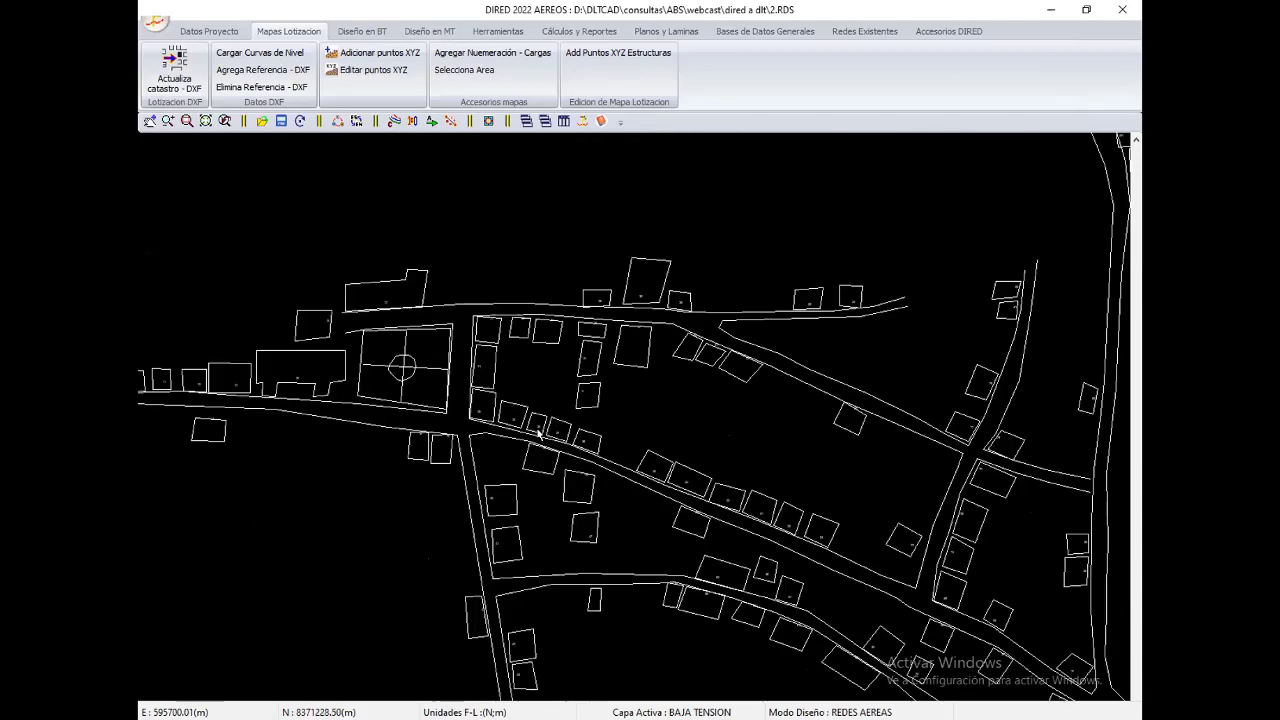
{"action": "scroll", "coordinate": [562, 484], "scroll_direction": "down", "scroll_amount": 2}
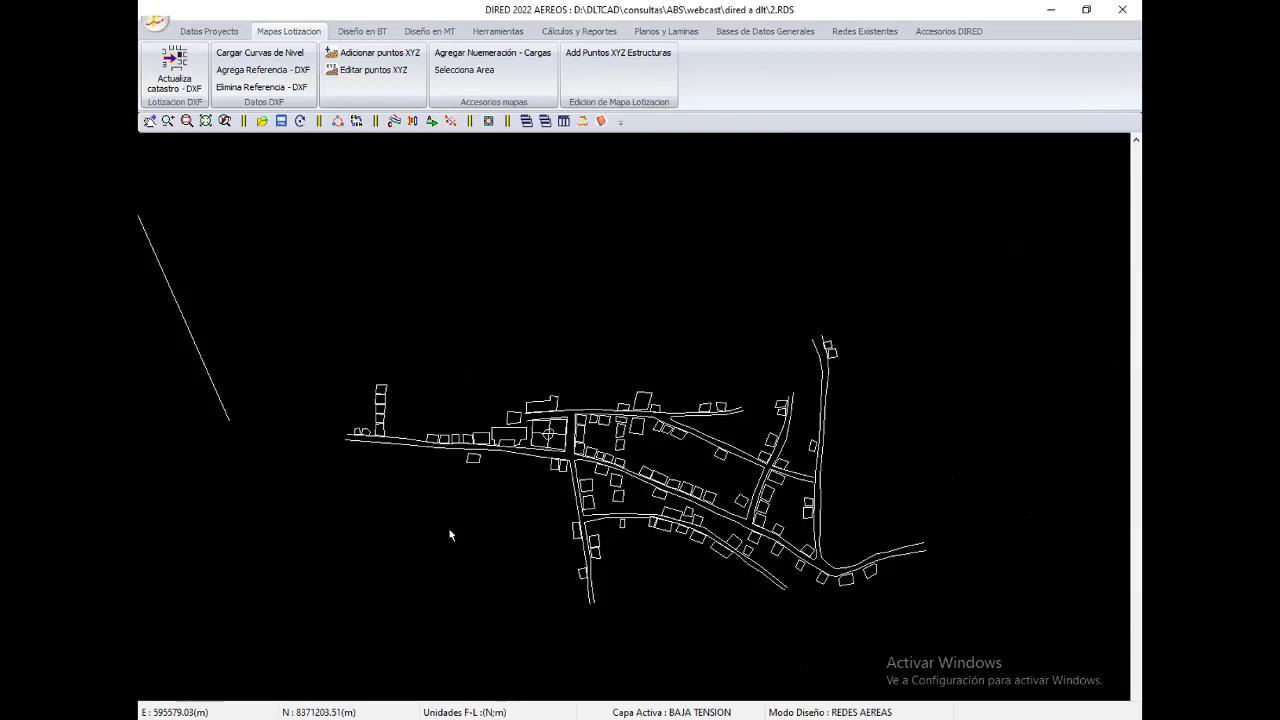
{"action": "middle_click_drag", "start_coordinate": [511, 478], "coordinate": [411, 533]}
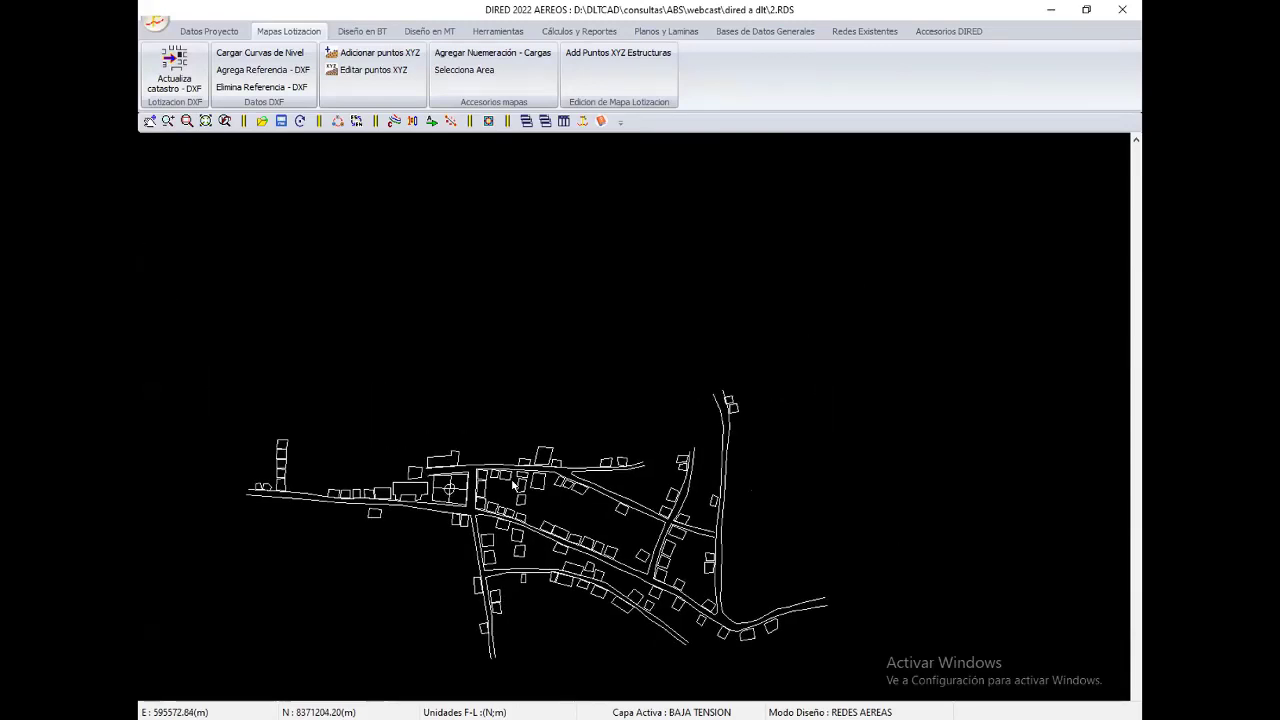
{"action": "middle_click_drag", "start_coordinate": [511, 484], "coordinate": [570, 447]}
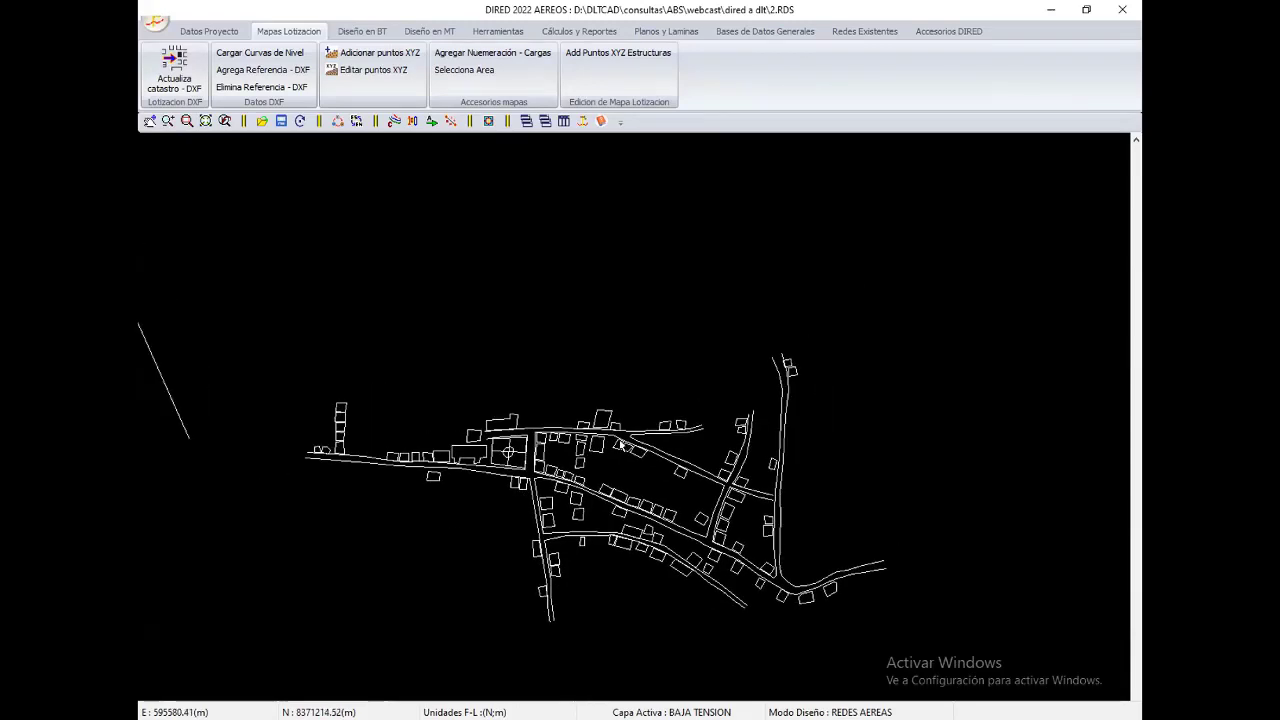
{"action": "scroll", "coordinate": [620, 445], "scroll_direction": "up", "scroll_amount": 2}
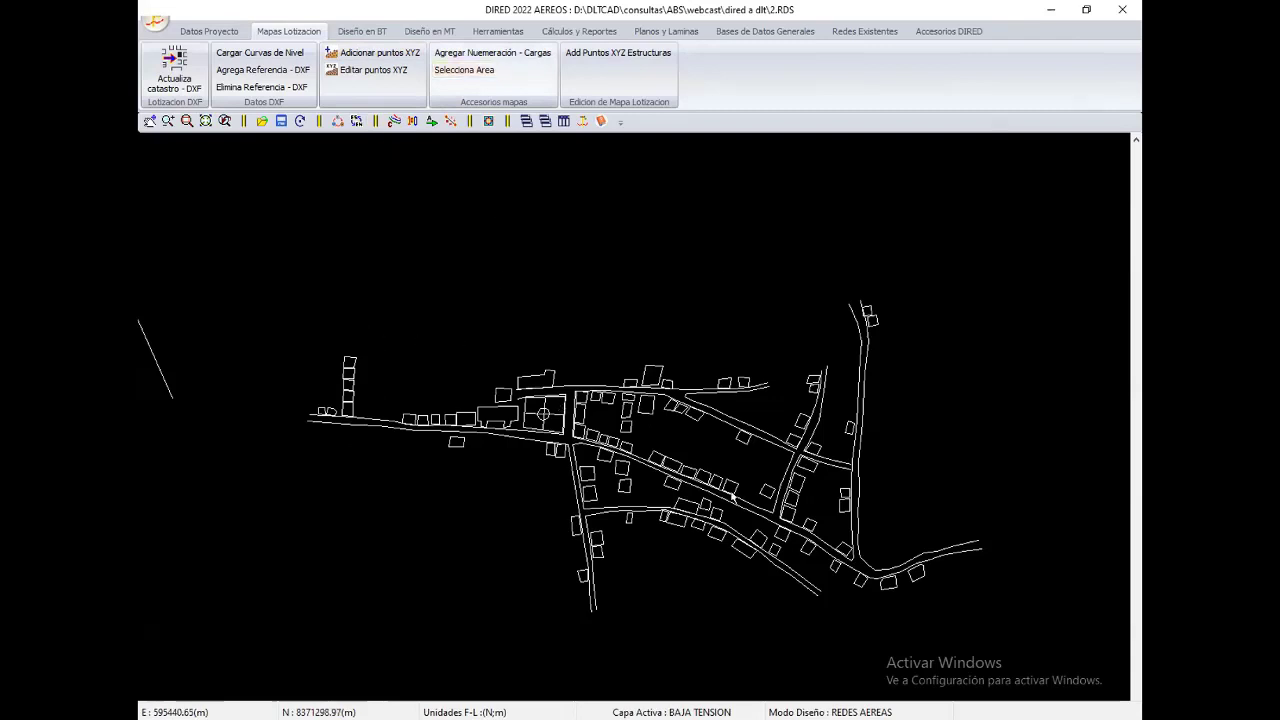
{"action": "left_click_drag", "start_coordinate": [272, 214], "coordinate": [1036, 656]}
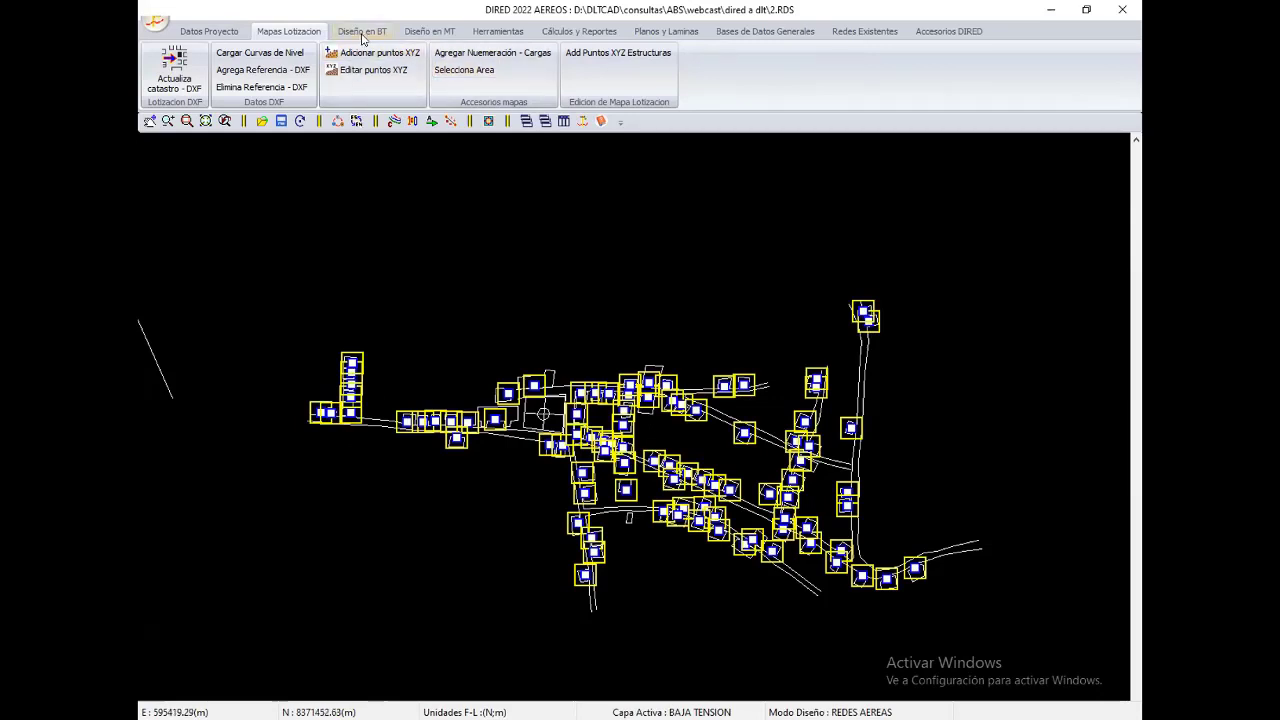
Step: Show the centre of loads from Diseño en BT and zoom to its red marker
{"action": "left_click", "coordinate": [362, 31]}
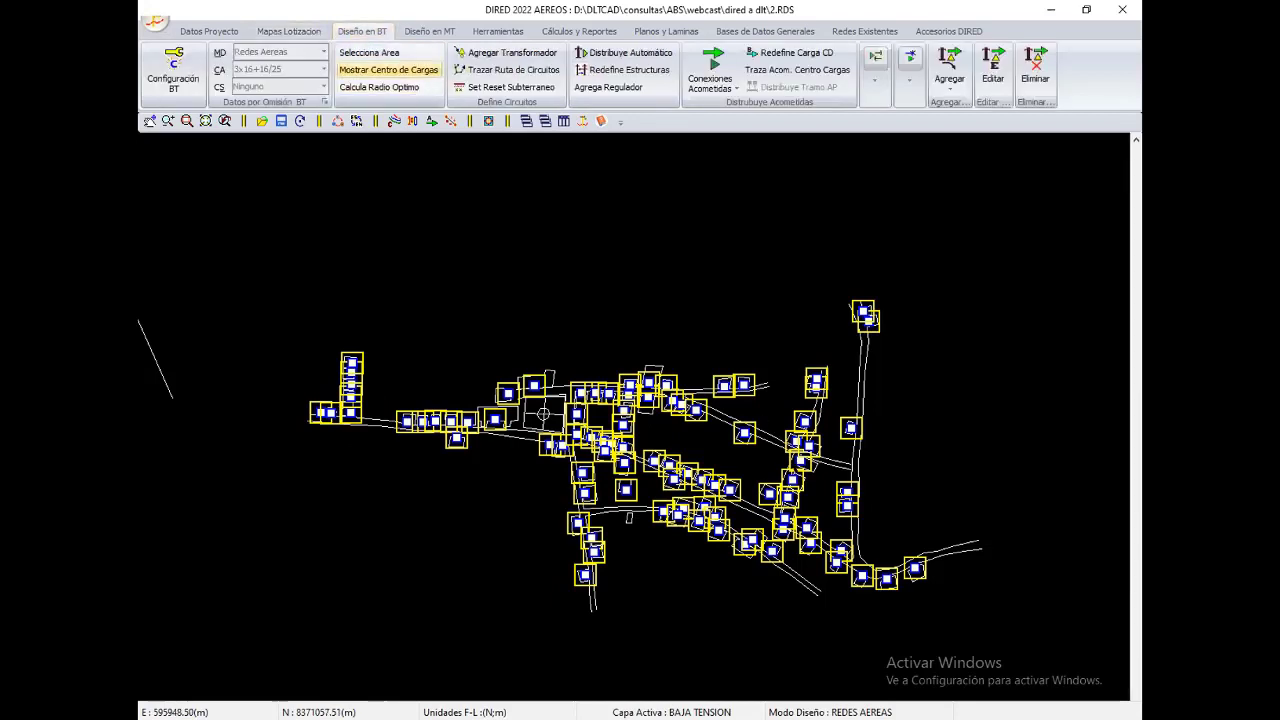
{"action": "left_click", "coordinate": [652, 457]}
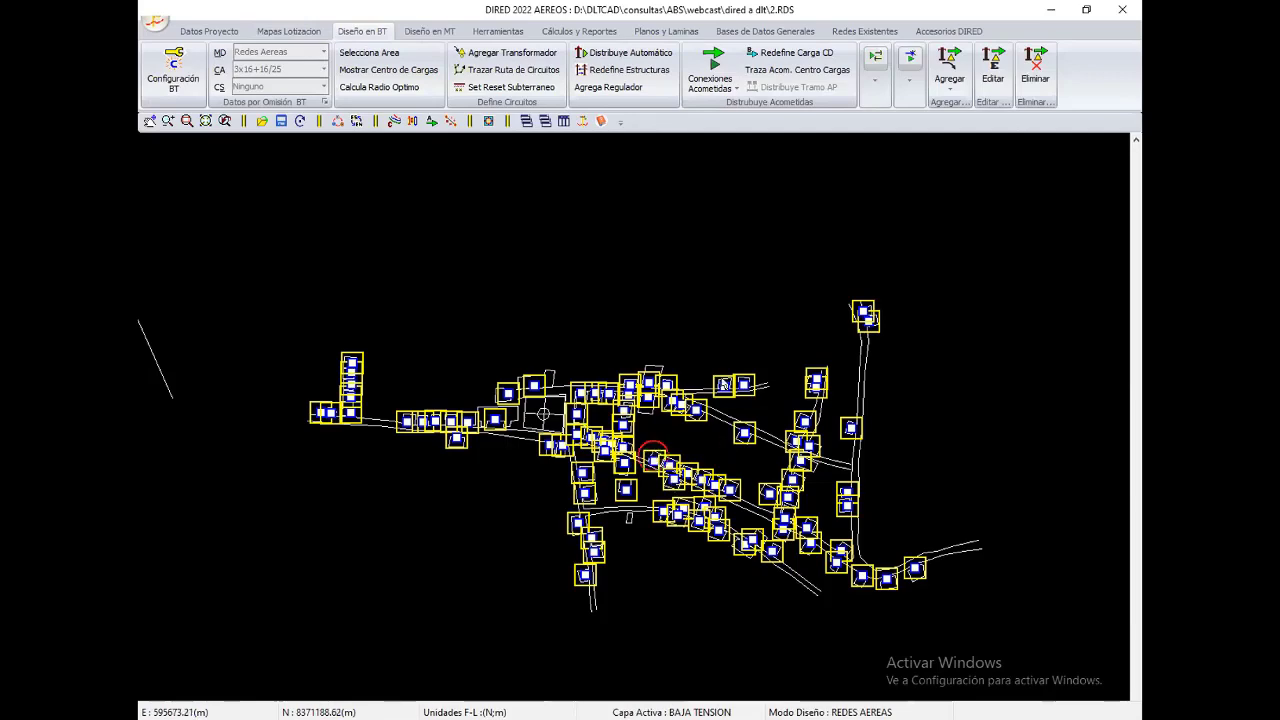
{"action": "scroll", "coordinate": [640, 465], "scroll_direction": "up", "scroll_amount": 3}
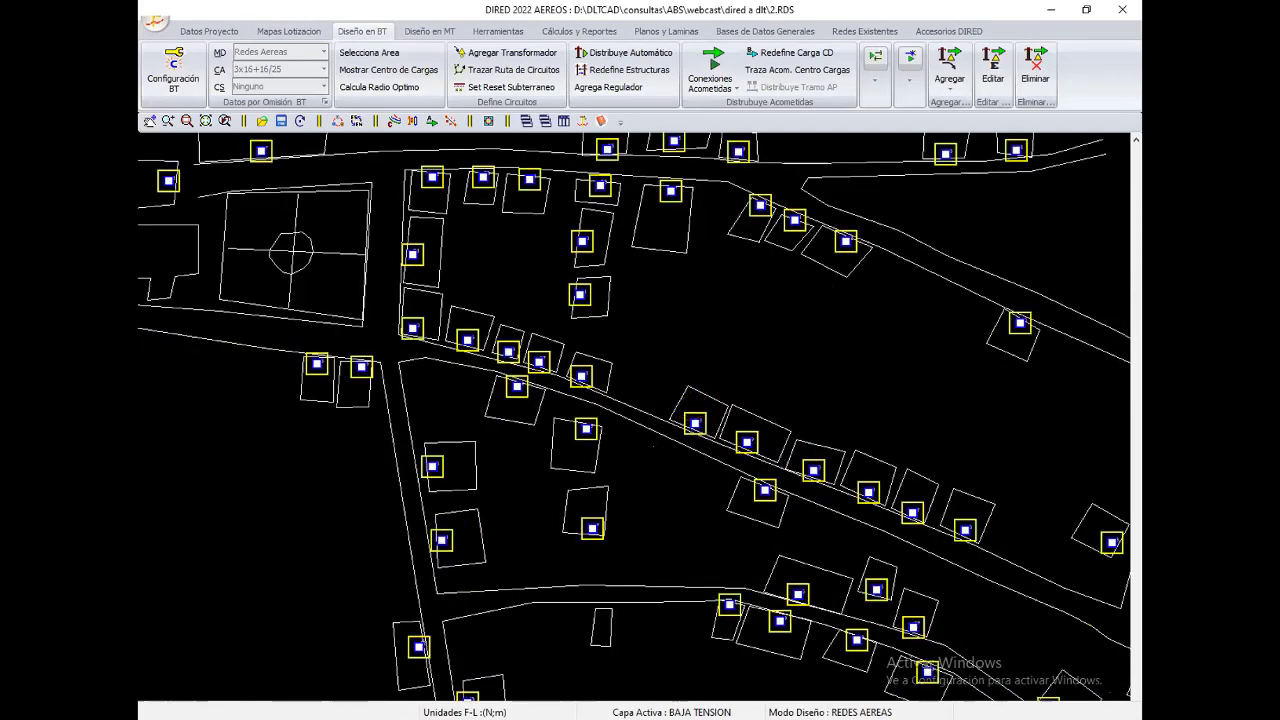
{"action": "scroll", "coordinate": [642, 477], "scroll_direction": "down", "scroll_amount": 1}
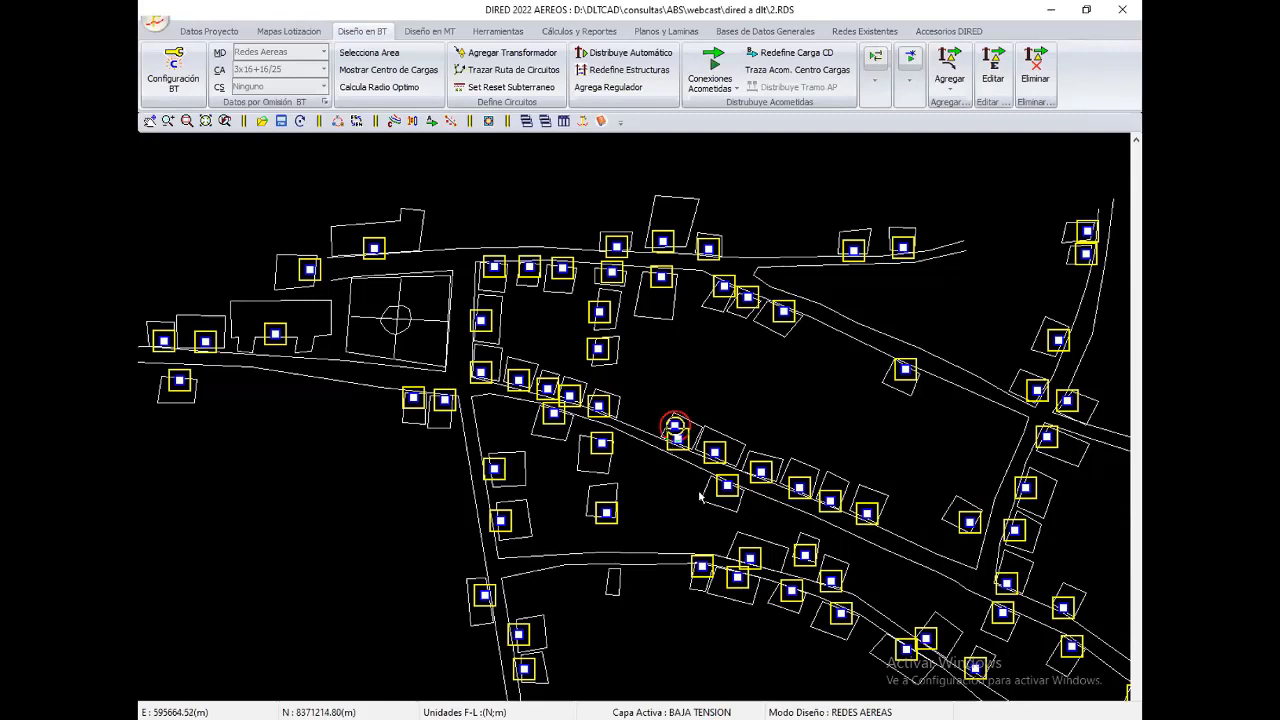
{"action": "middle_click_drag", "start_coordinate": [667, 442], "coordinate": [665, 498]}
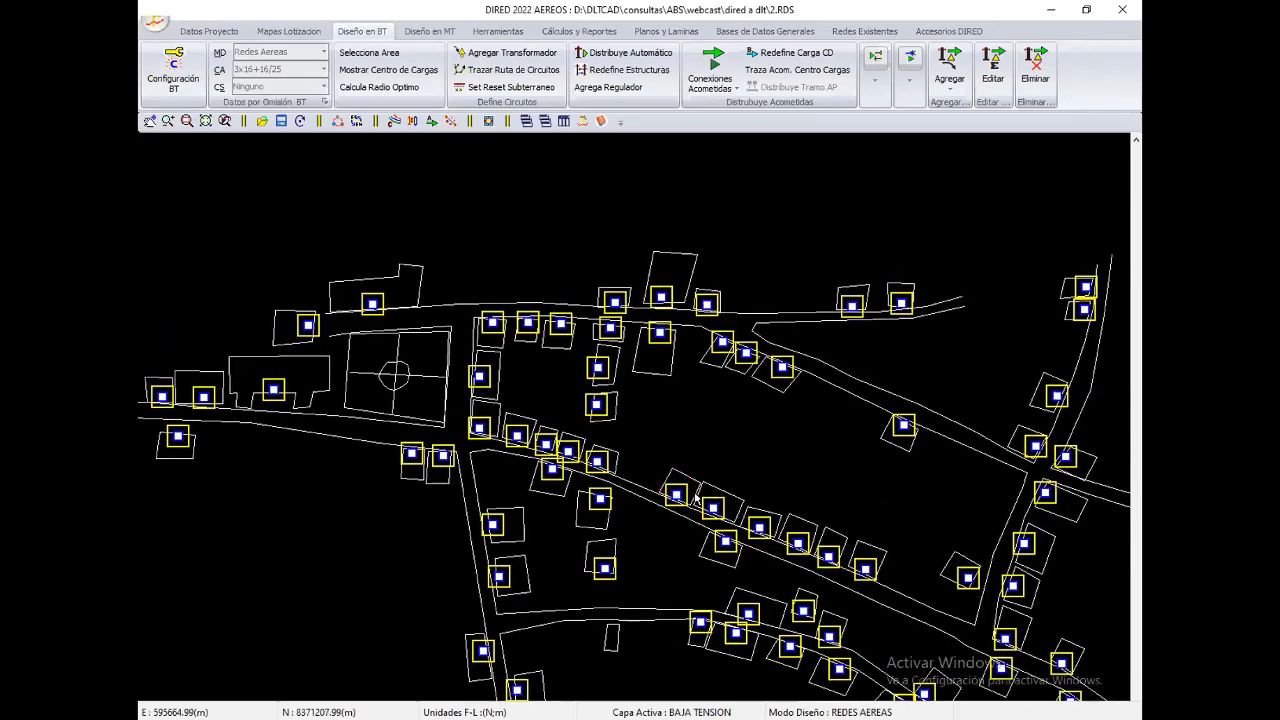
{"action": "scroll", "coordinate": [640, 475], "scroll_direction": "up", "scroll_amount": 1}
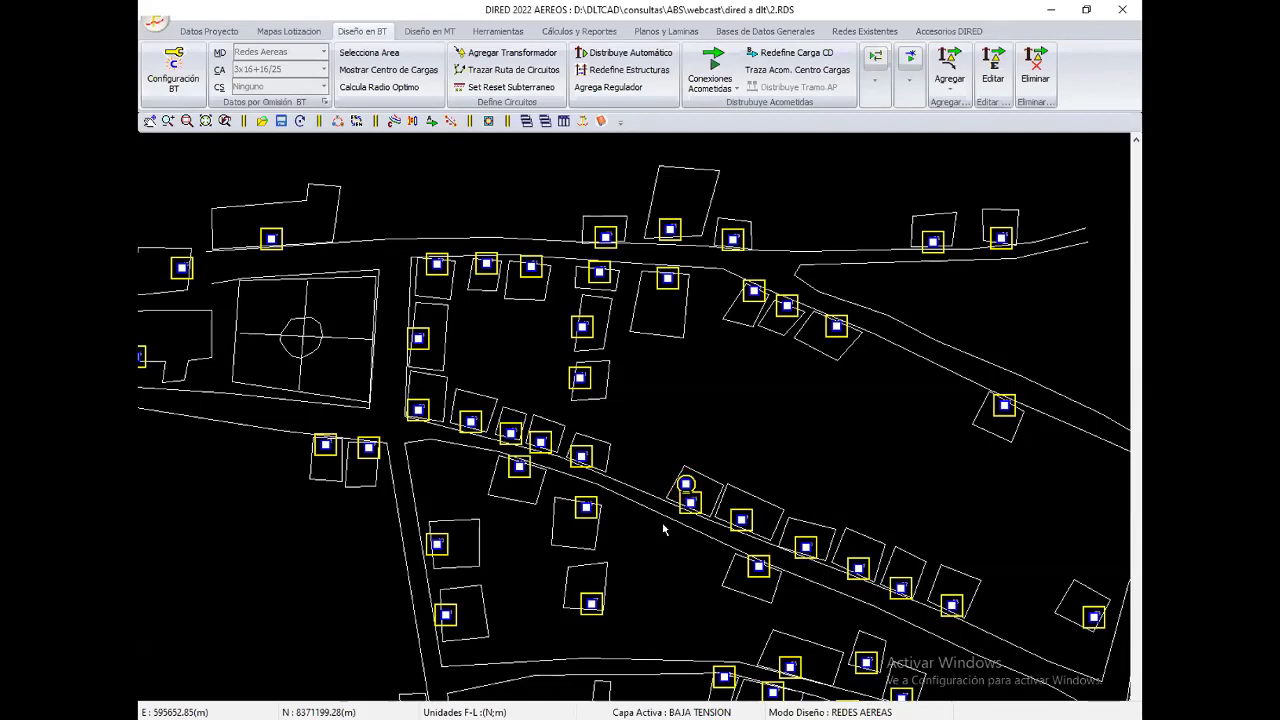
{"action": "scroll", "coordinate": [662, 522], "scroll_direction": "down", "scroll_amount": 1}
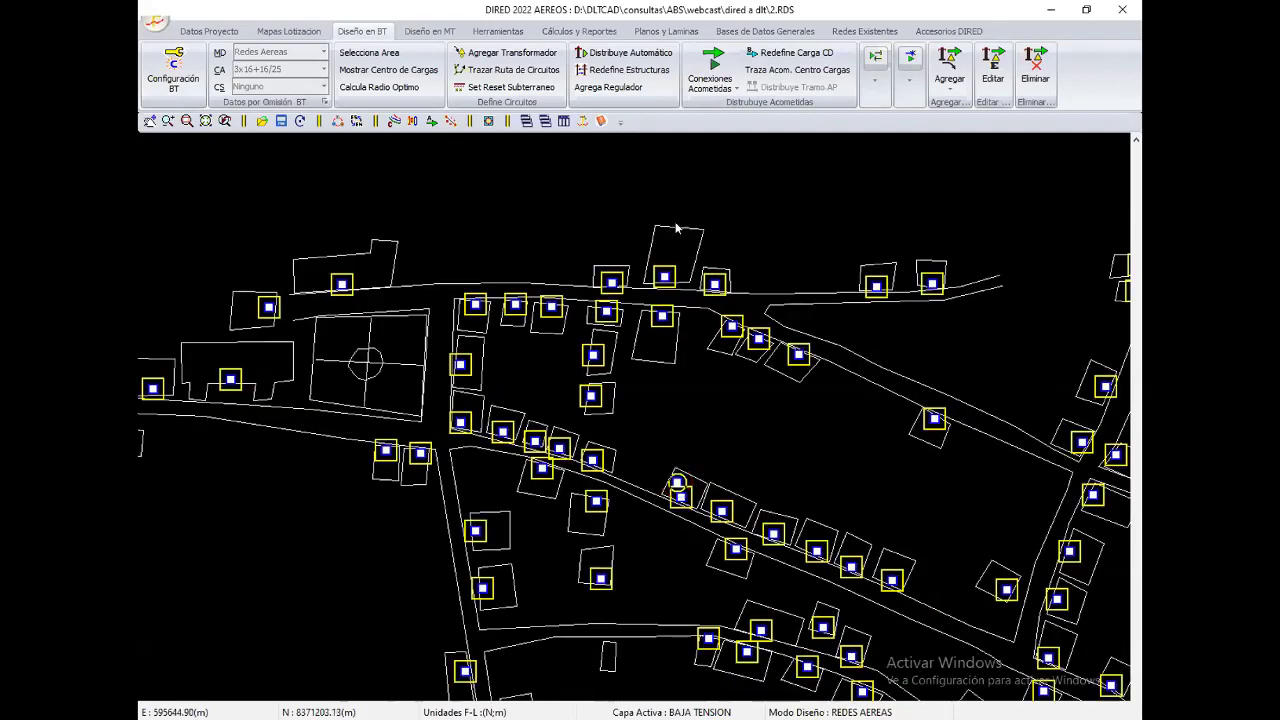
Step: Close the load display with Cerrar to clear the load markers
{"action": "right_click", "coordinate": [619, 217]}
{"action": "left_click", "coordinate": [650, 227]}
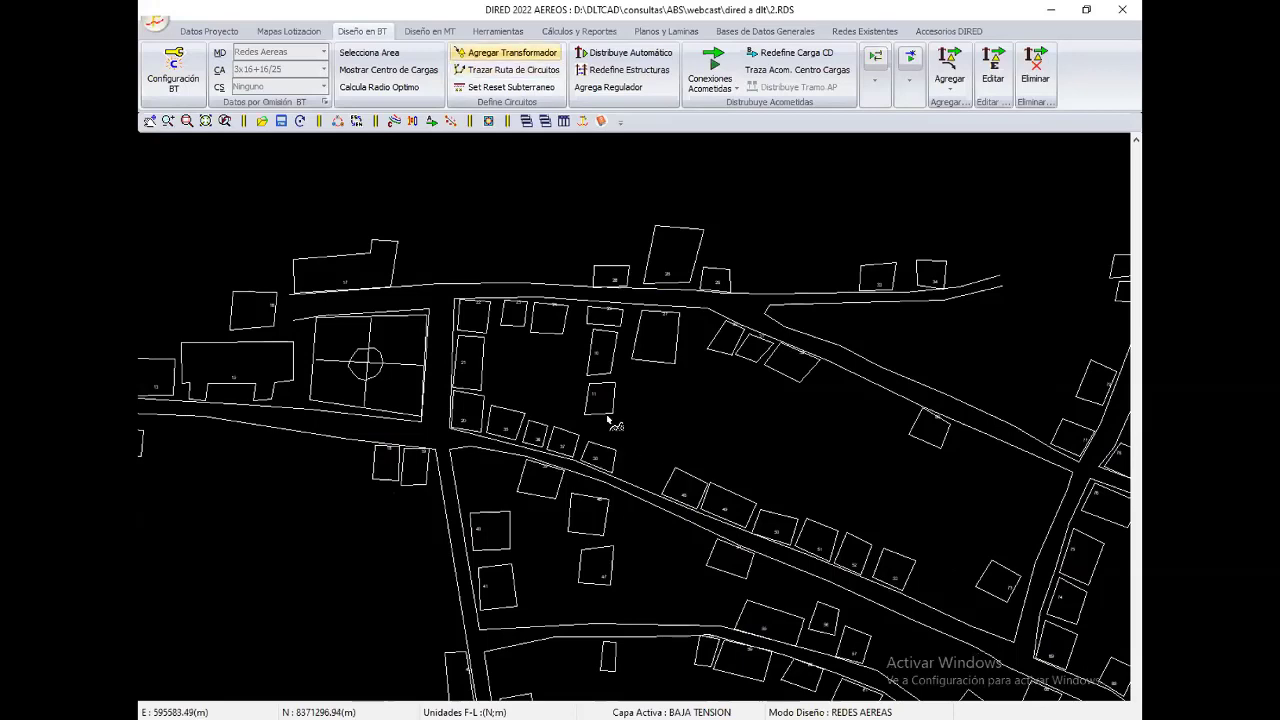
{"action": "right_click", "coordinate": [625, 315]}
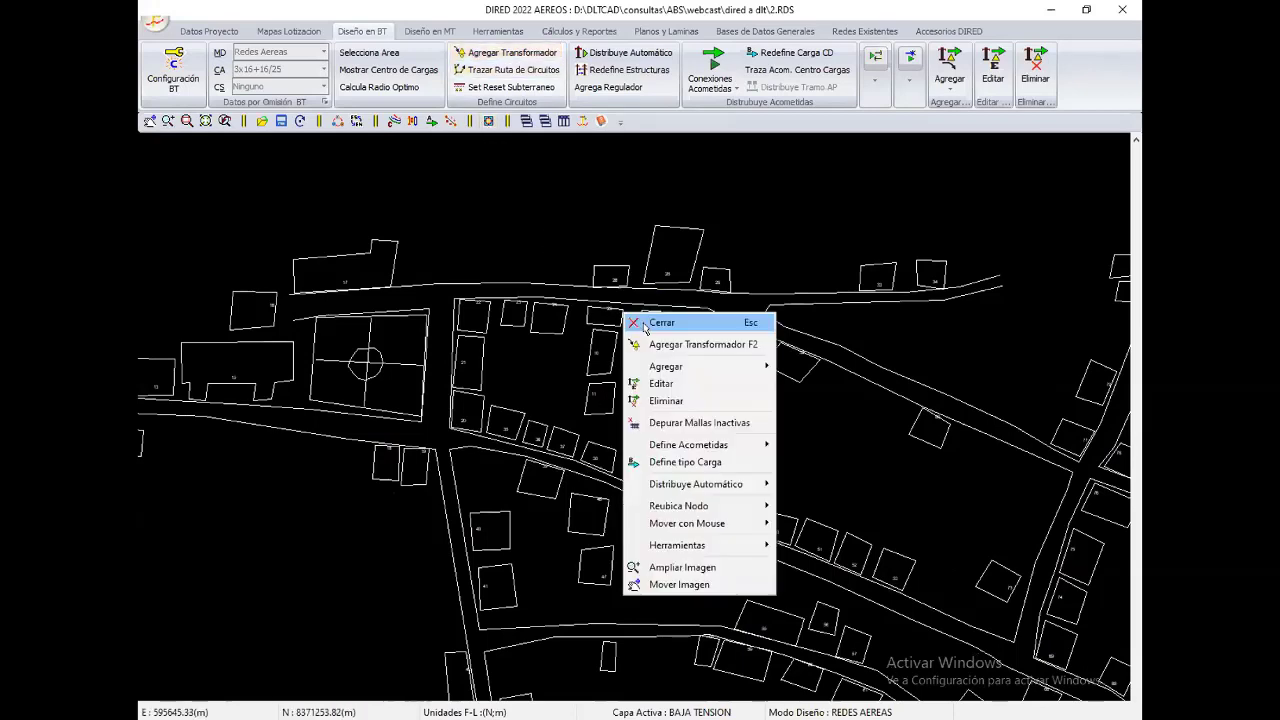
{"action": "left_click", "coordinate": [645, 324]}
{"action": "scroll", "coordinate": [683, 535], "scroll_direction": "up", "scroll_amount": 1}
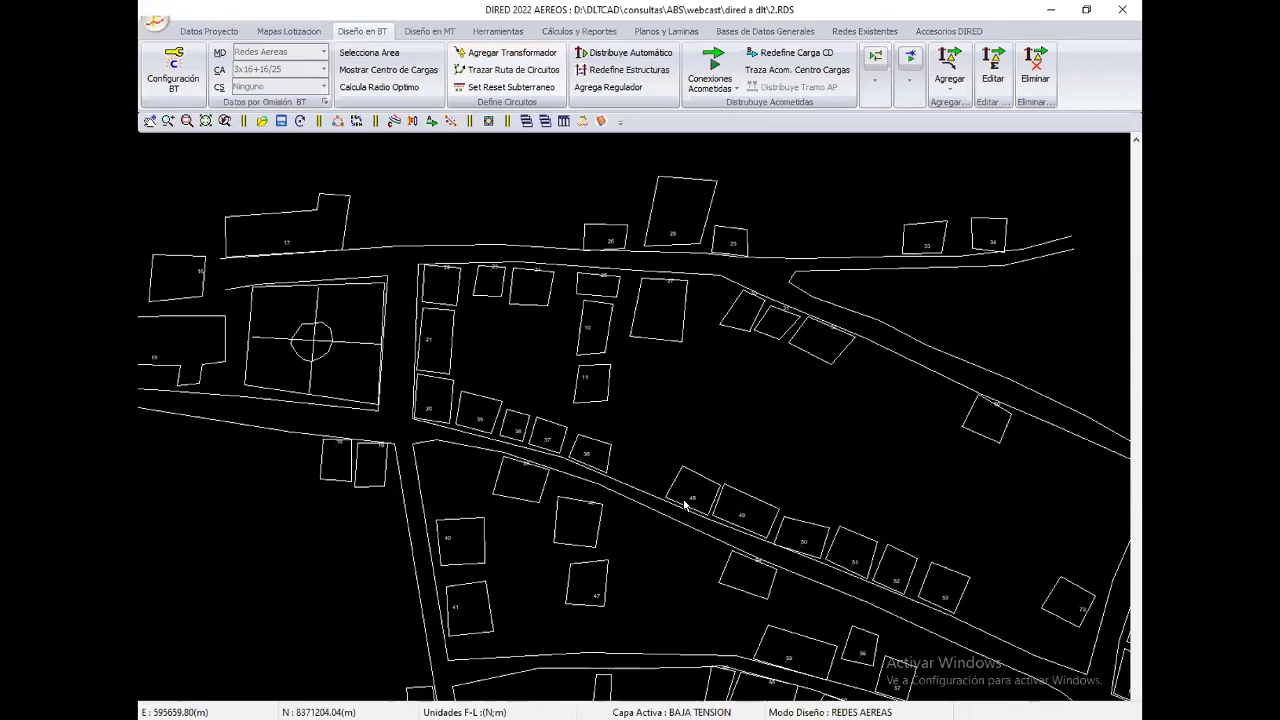
{"action": "left_click", "coordinate": [209, 31]}
Step: Clear the structure assemblies table and add PS1-3, PA1-3, PA2-3 and PA3-3 to the project
{"action": "left_click", "coordinate": [272, 70]}
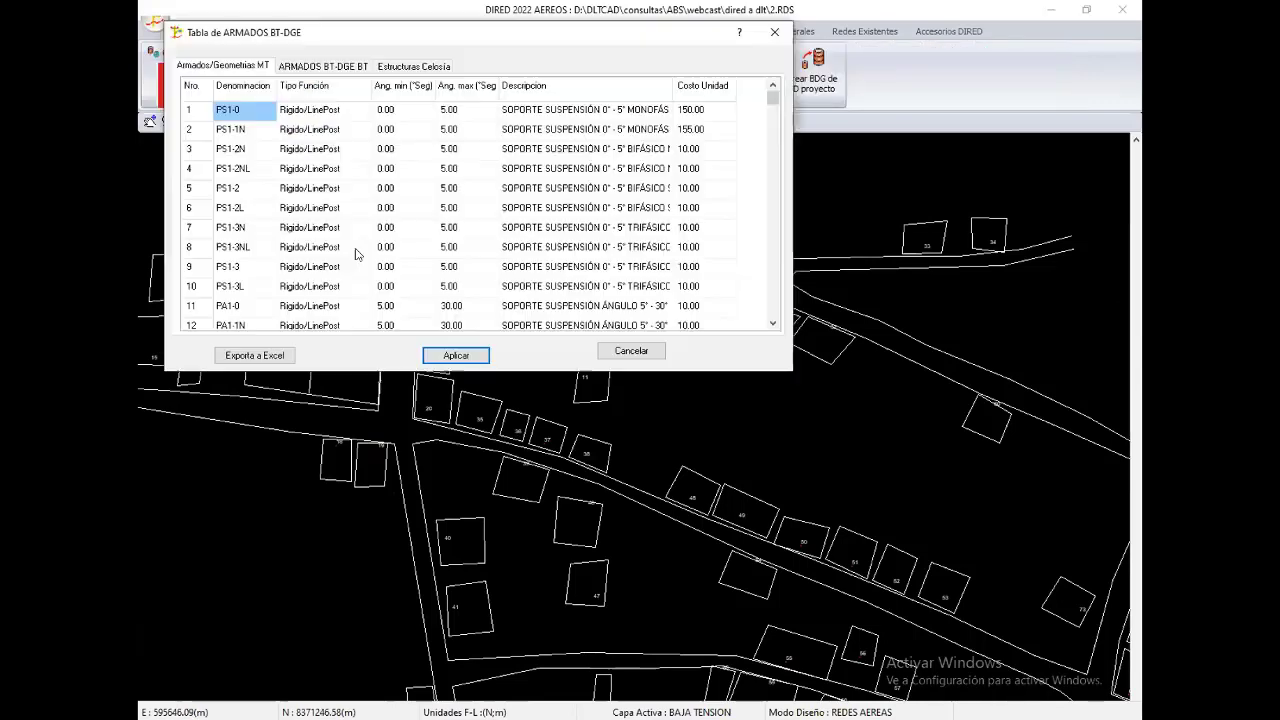
{"action": "right_click", "coordinate": [315, 211]}
{"action": "left_click", "coordinate": [469, 262]}
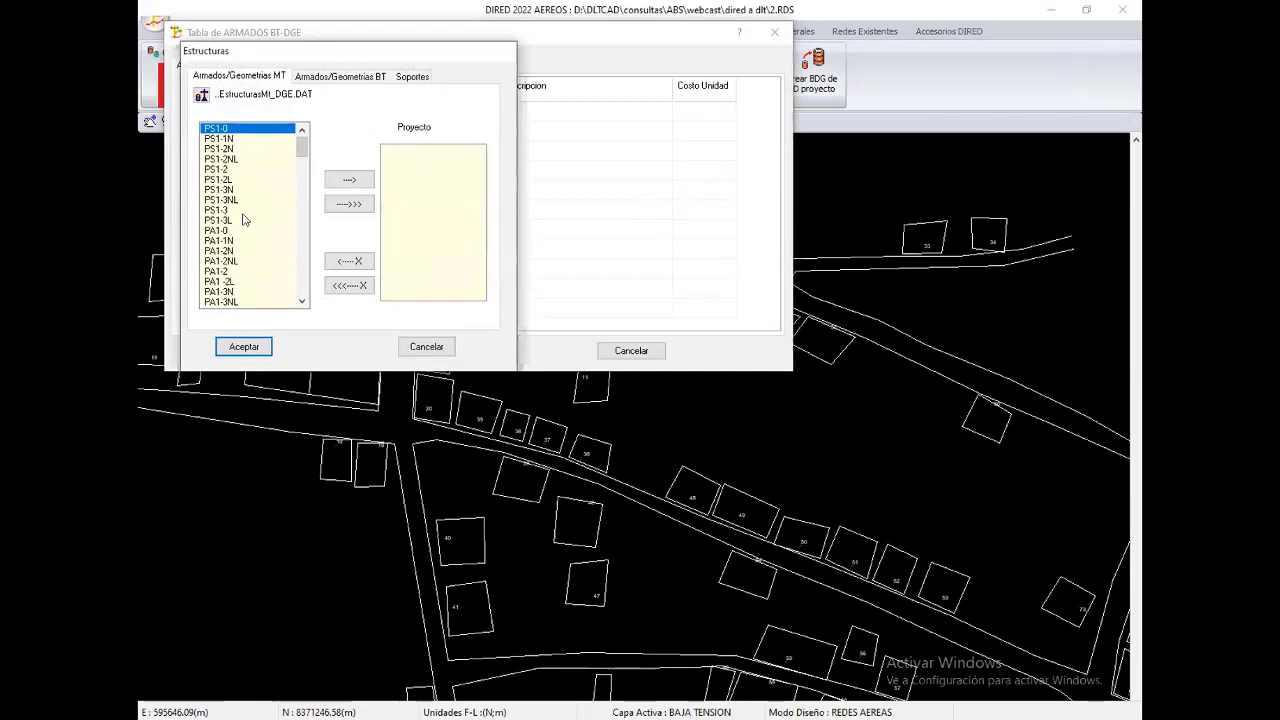
{"action": "left_click", "coordinate": [225, 210]}
{"action": "left_click", "coordinate": [349, 180]}
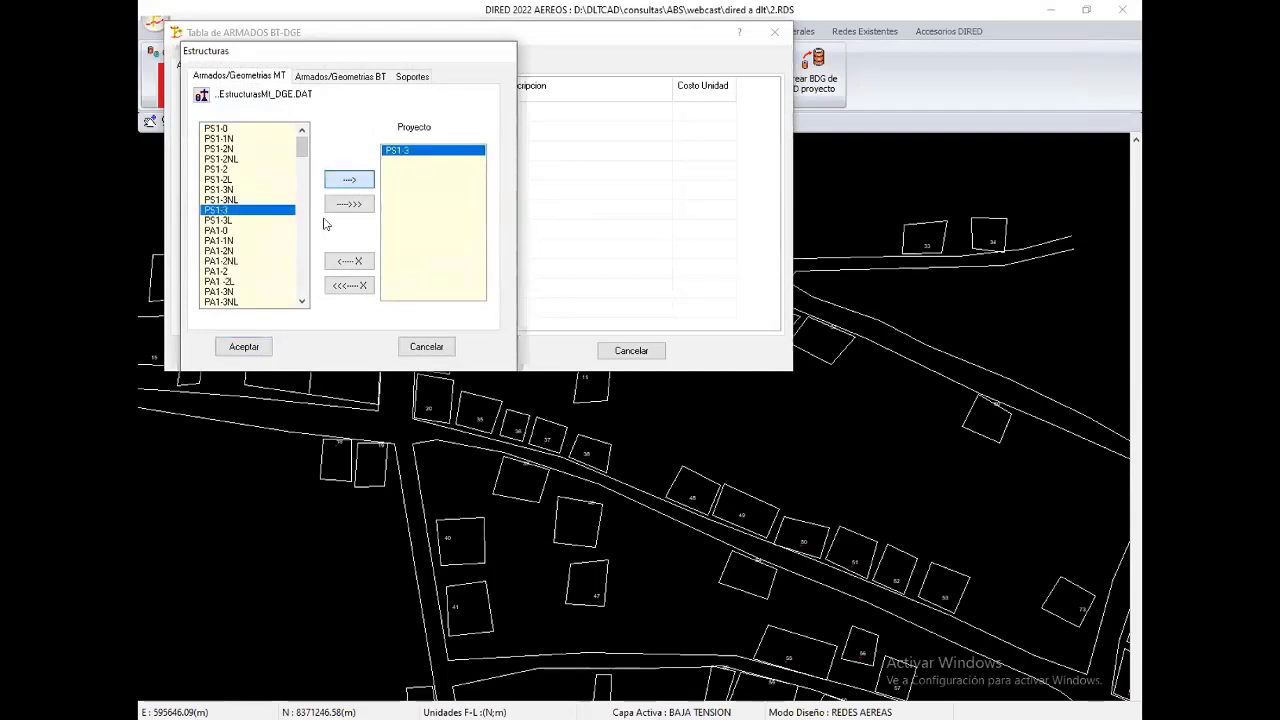
{"action": "left_click", "coordinate": [305, 260]}
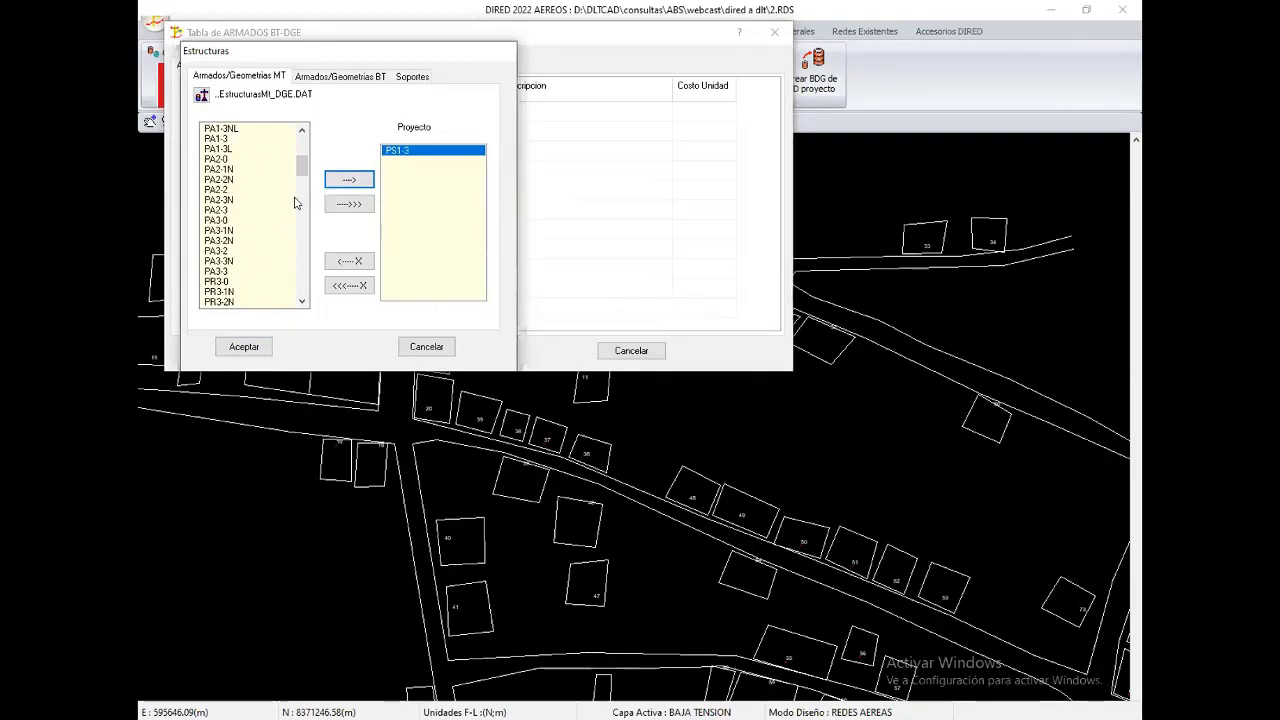
{"action": "left_click", "coordinate": [230, 139]}
{"action": "left_click", "coordinate": [350, 180]}
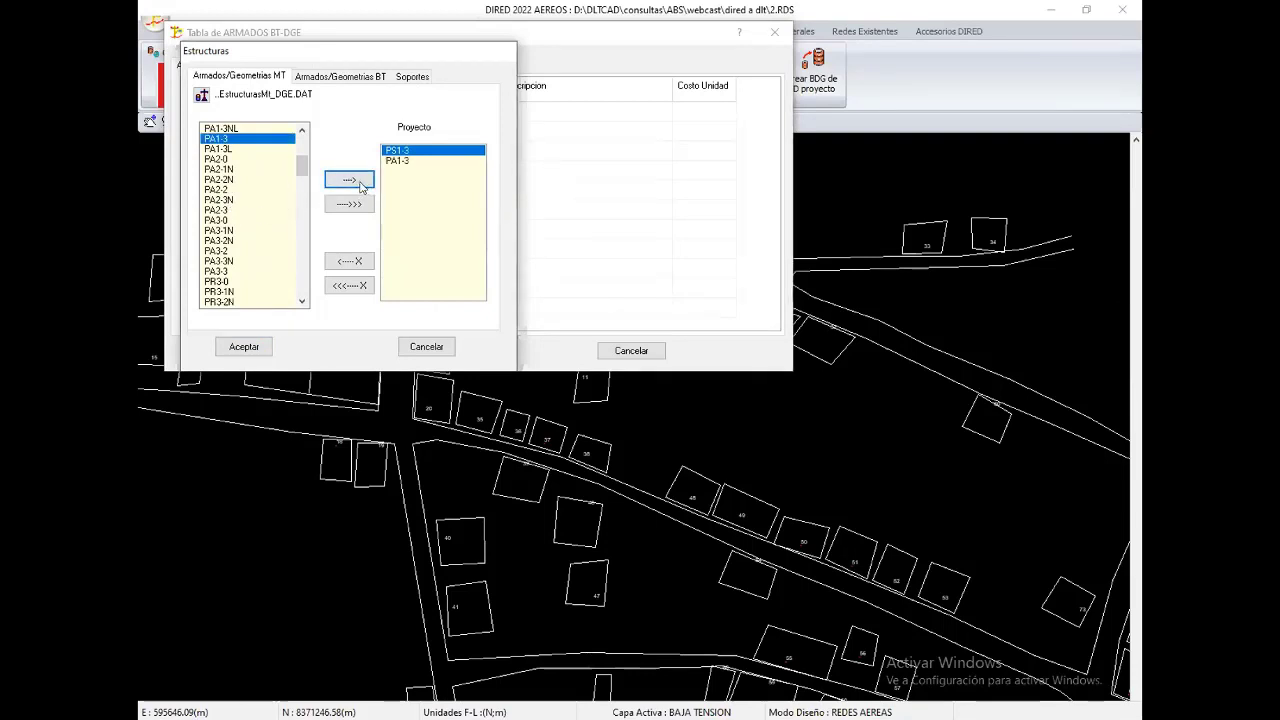
{"action": "left_click", "coordinate": [248, 210]}
{"action": "key", "text": "Return"}
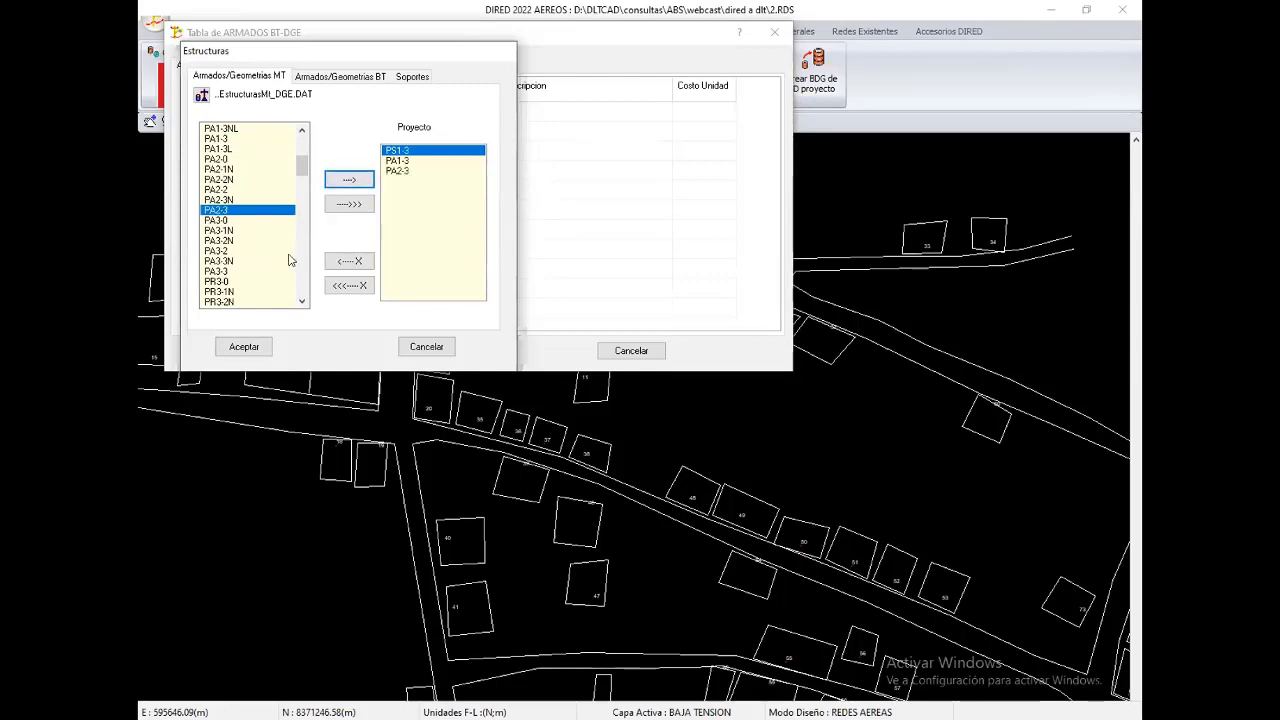
{"action": "left_click", "coordinate": [218, 271]}
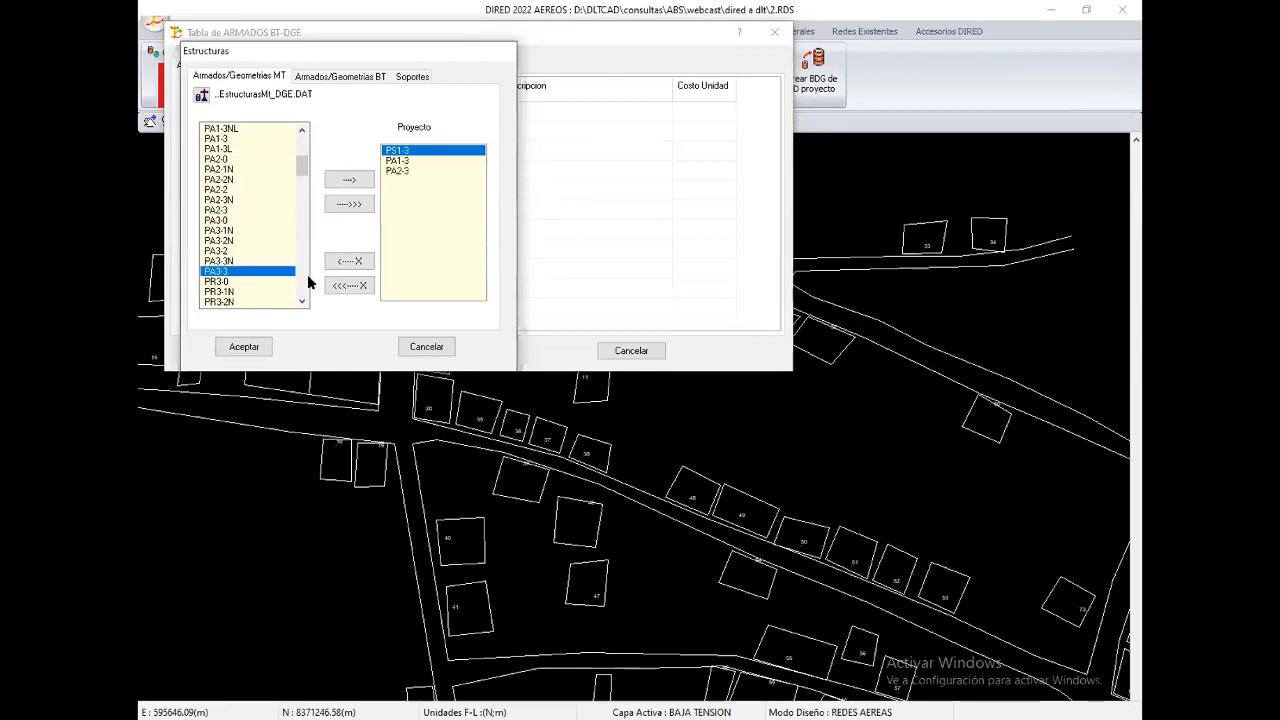
{"action": "key", "text": "Return"}
Step: Add PR3-3 and TS-3, confirm the six structures and apply the assemblies table
{"action": "scroll", "coordinate": [302, 275], "scroll_direction": "down", "scroll_amount": 3}
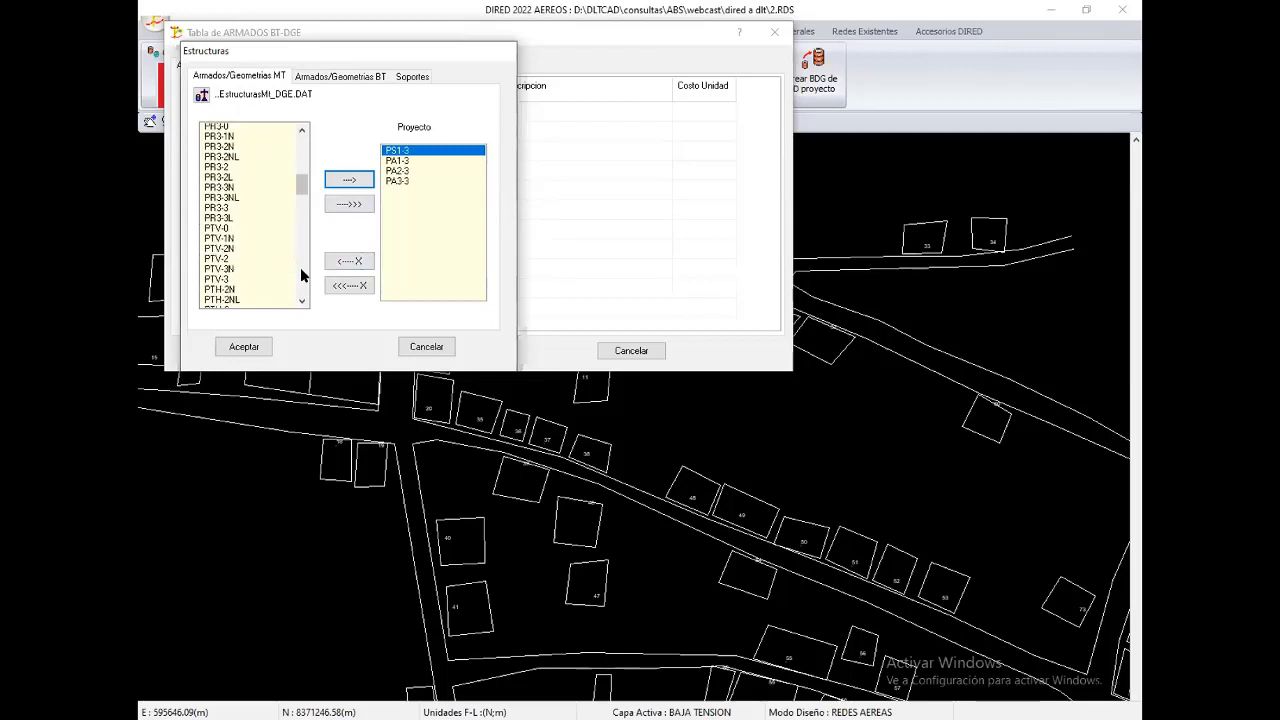
{"action": "scroll", "coordinate": [302, 275], "scroll_direction": "down", "scroll_amount": 3}
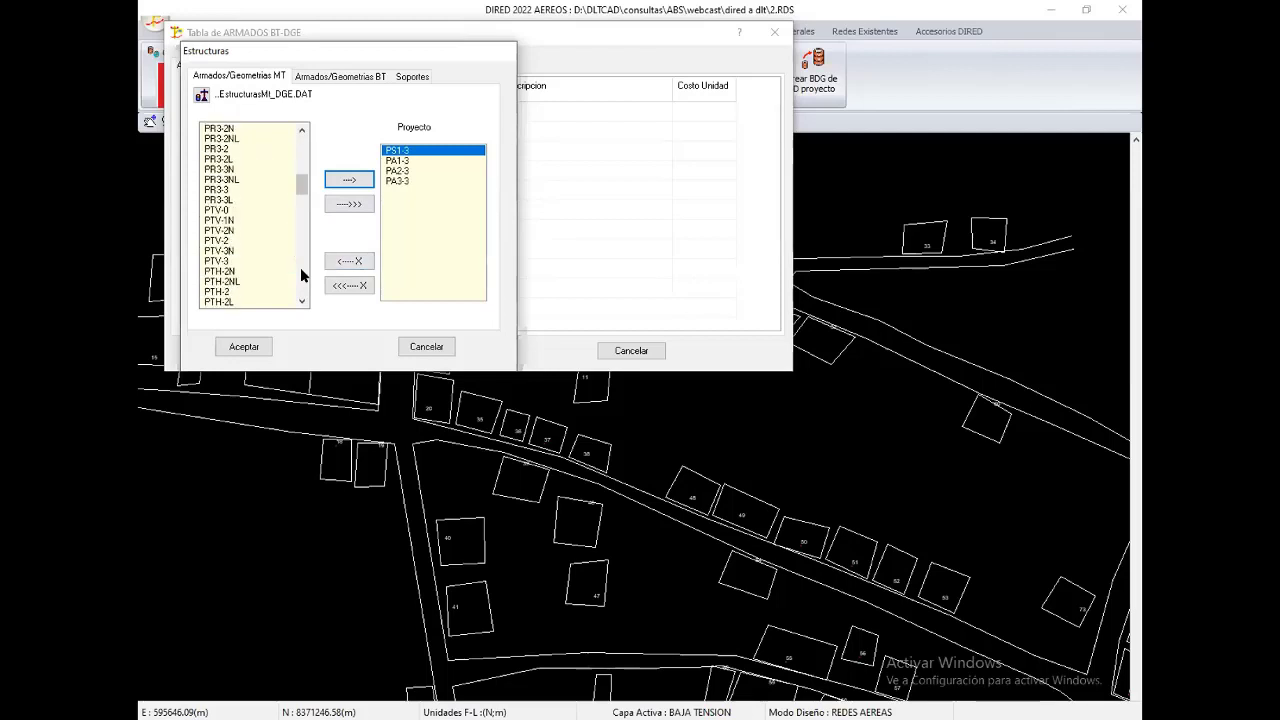
{"action": "left_click", "coordinate": [243, 190]}
{"action": "key", "text": "Return"}
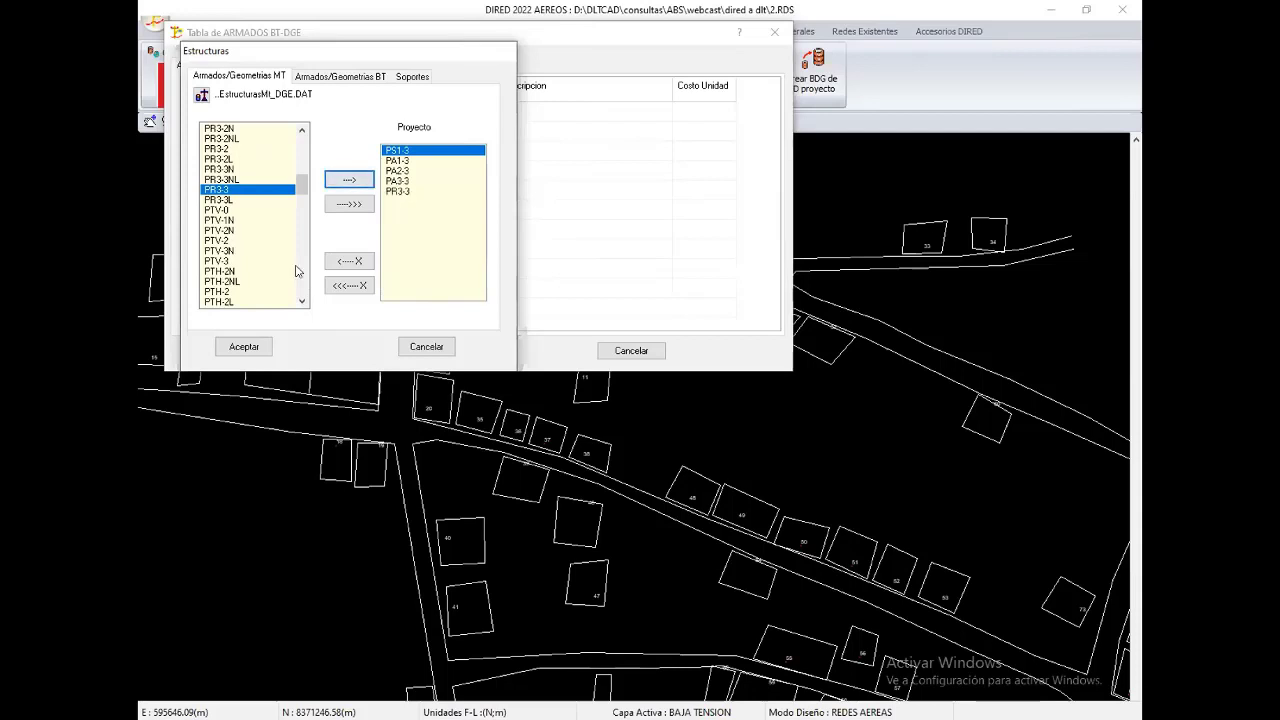
{"action": "scroll", "coordinate": [296, 272], "scroll_direction": "down", "scroll_amount": 3}
{"action": "scroll", "coordinate": [225, 148], "scroll_direction": "down", "scroll_amount": 3}
{"action": "scroll", "coordinate": [225, 148], "scroll_direction": "down", "scroll_amount": 5}
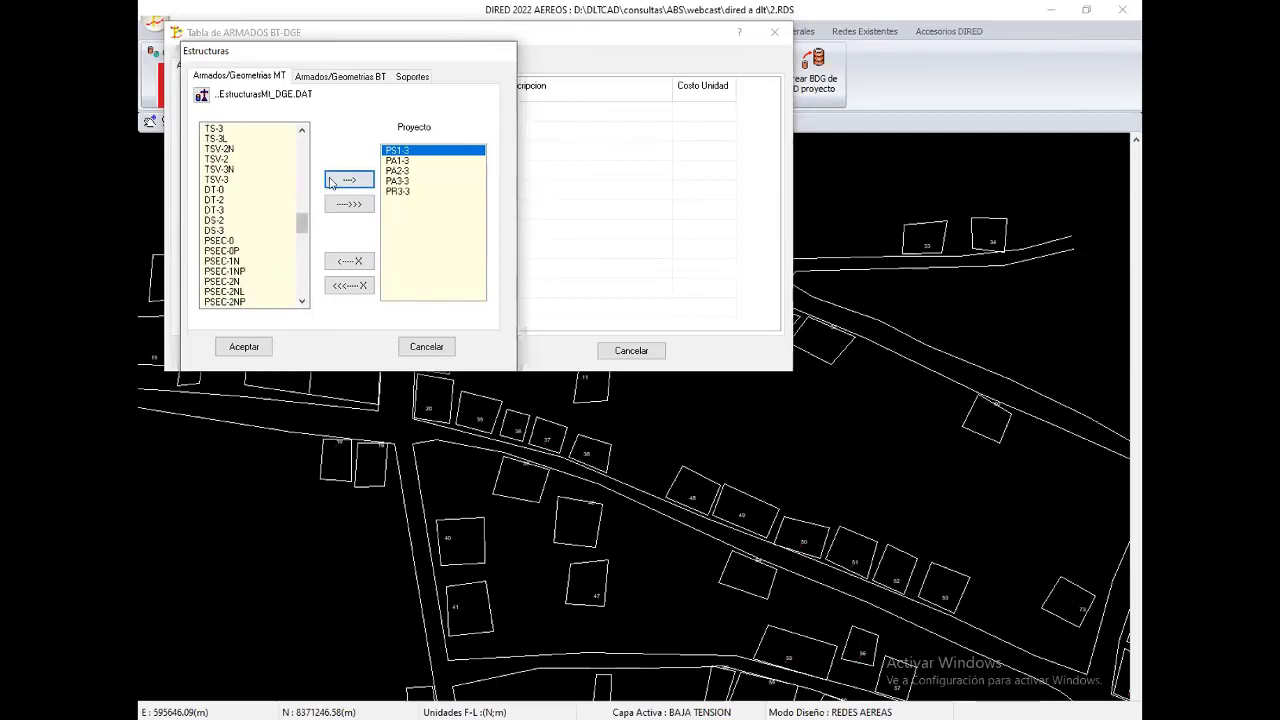
{"action": "left_click", "coordinate": [248, 138]}
{"action": "key", "text": "Up"}
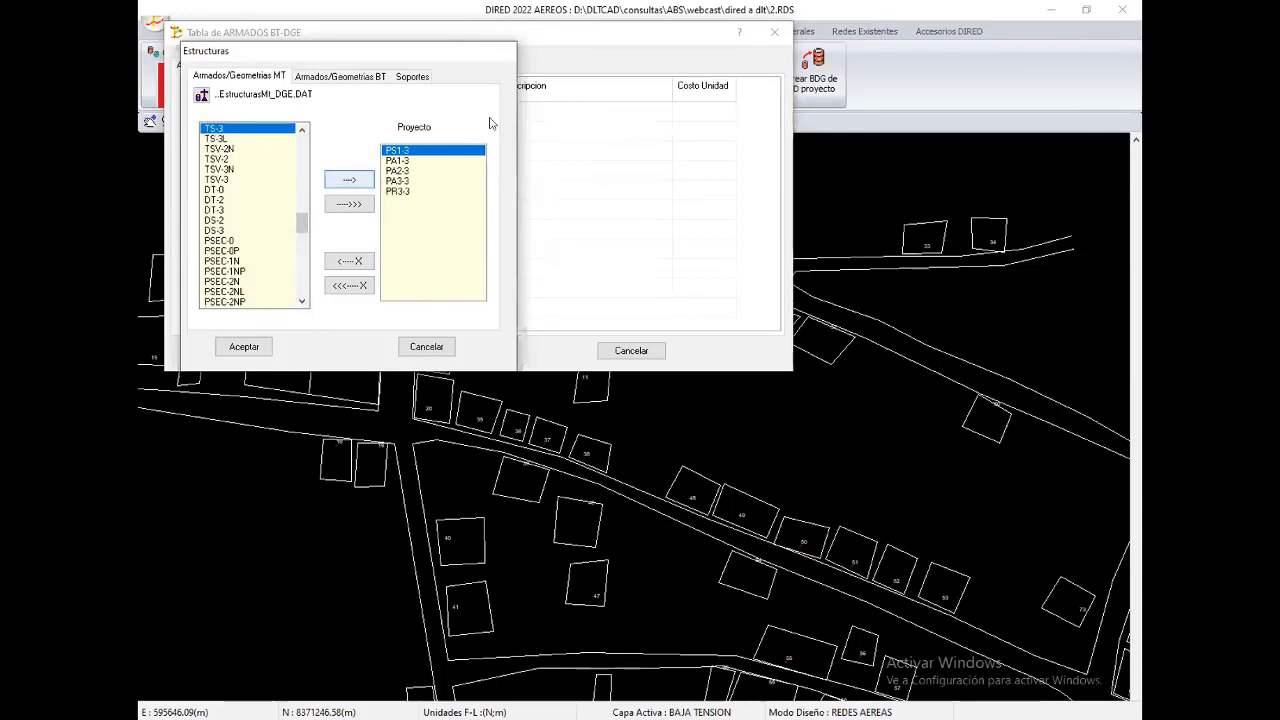
{"action": "key", "text": "Return"}
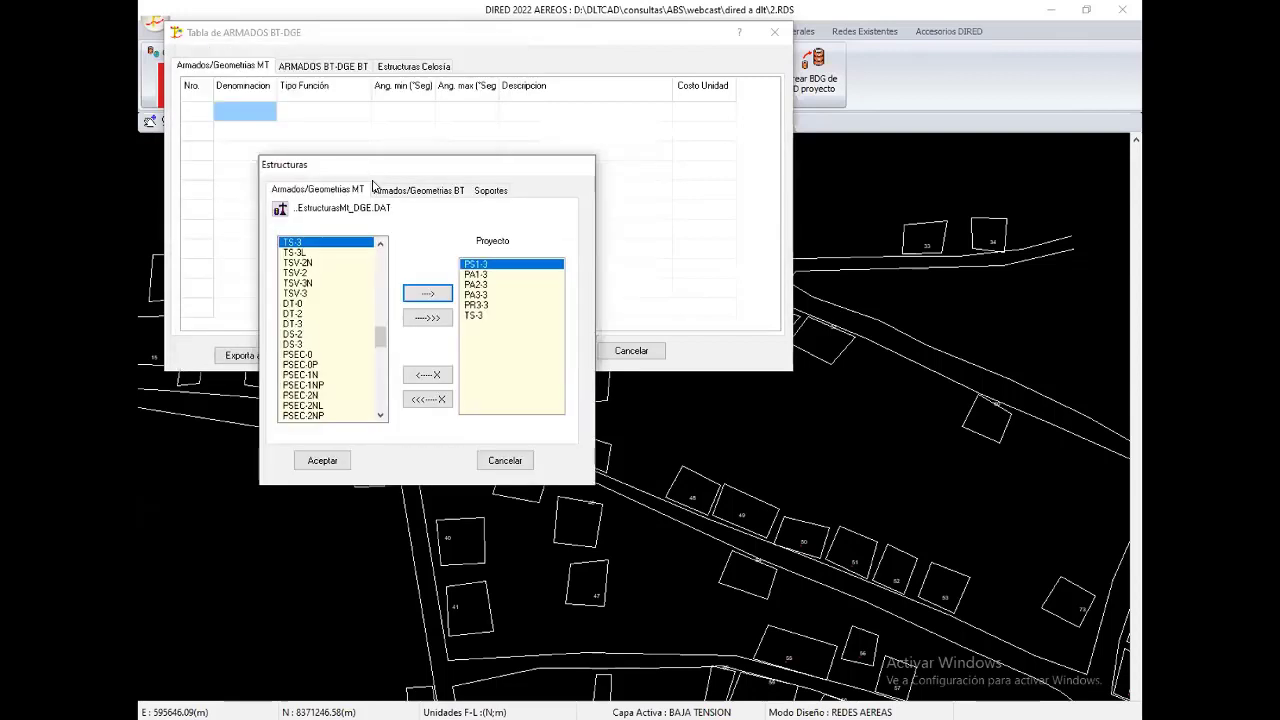
{"action": "left_click", "coordinate": [330, 459]}
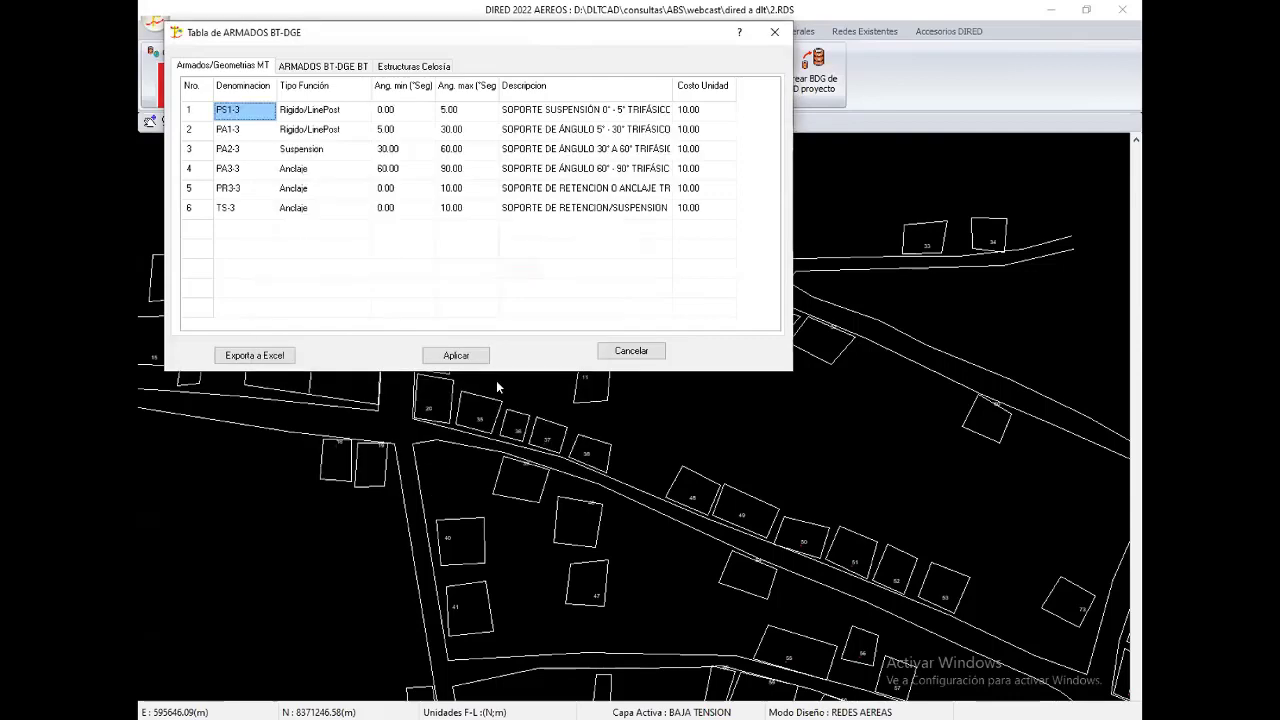
{"action": "left_click", "coordinate": [468, 360]}
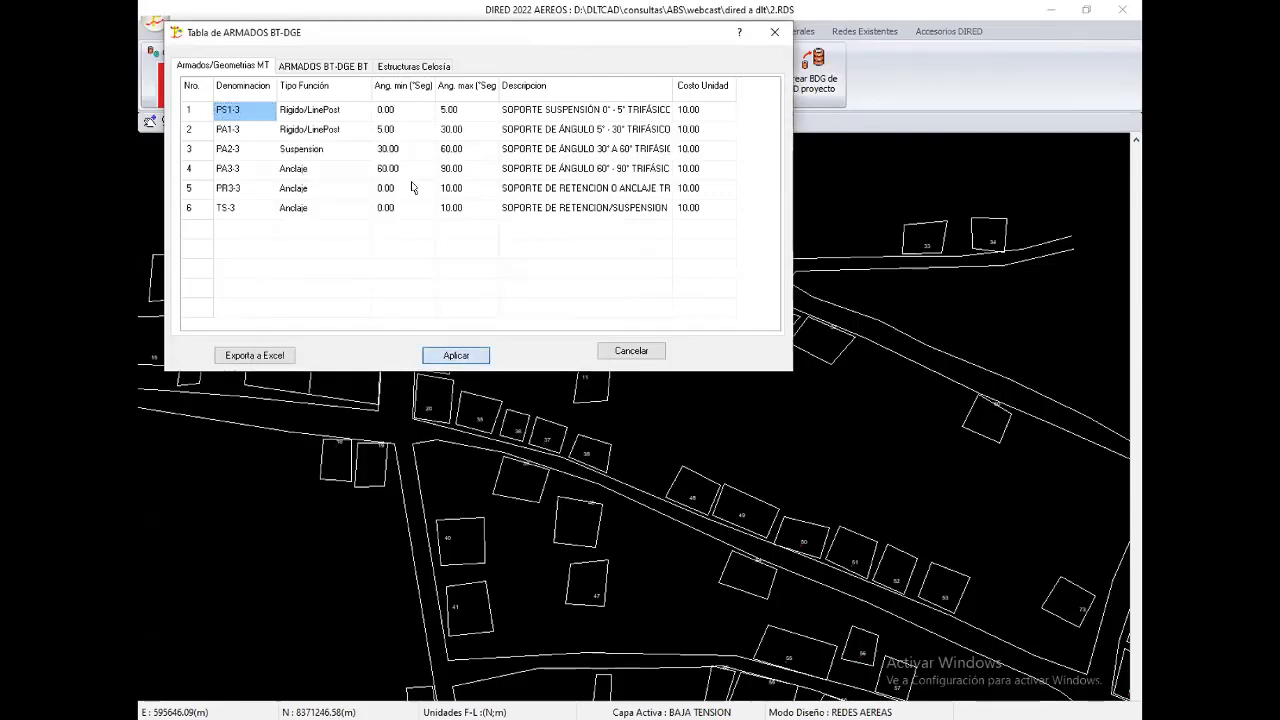
Step: Replace the lattice supports with wooden poles PM_12/5D and PM_8/6D and close the table
{"action": "left_click", "coordinate": [271, 70]}
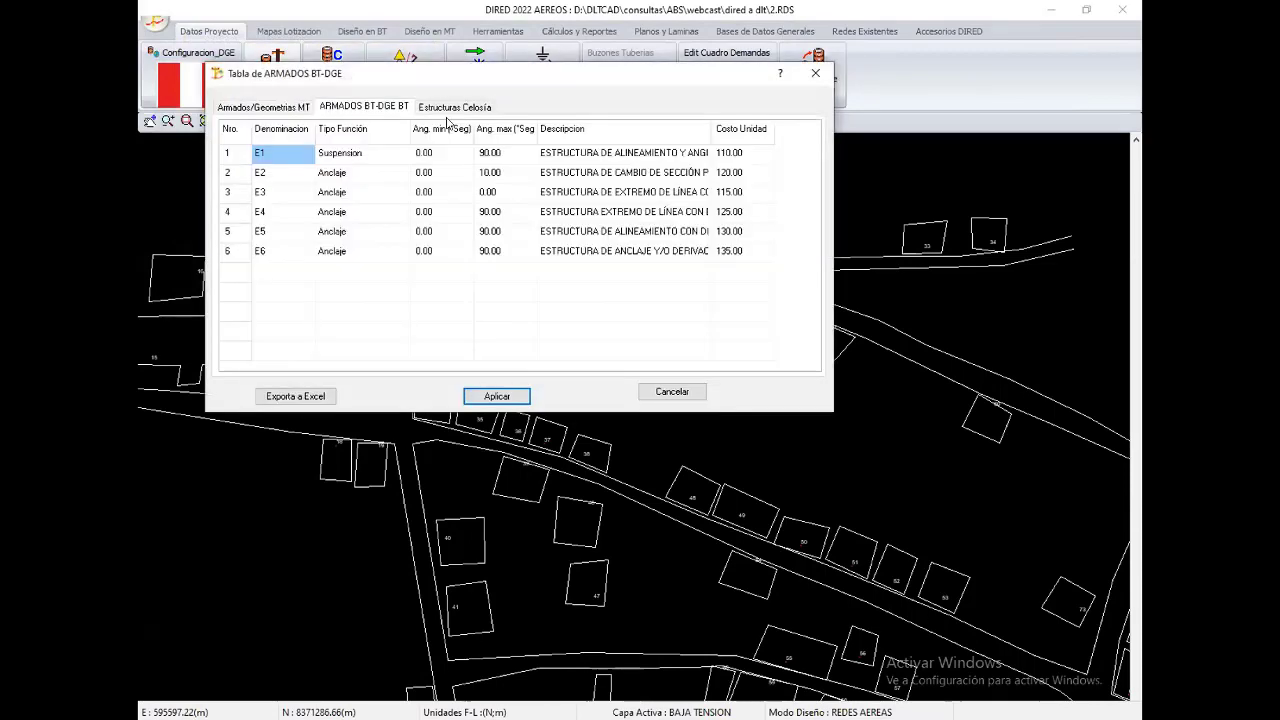
{"action": "left_click", "coordinate": [455, 106]}
{"action": "right_click", "coordinate": [407, 247]}
{"action": "left_click", "coordinate": [432, 297]}
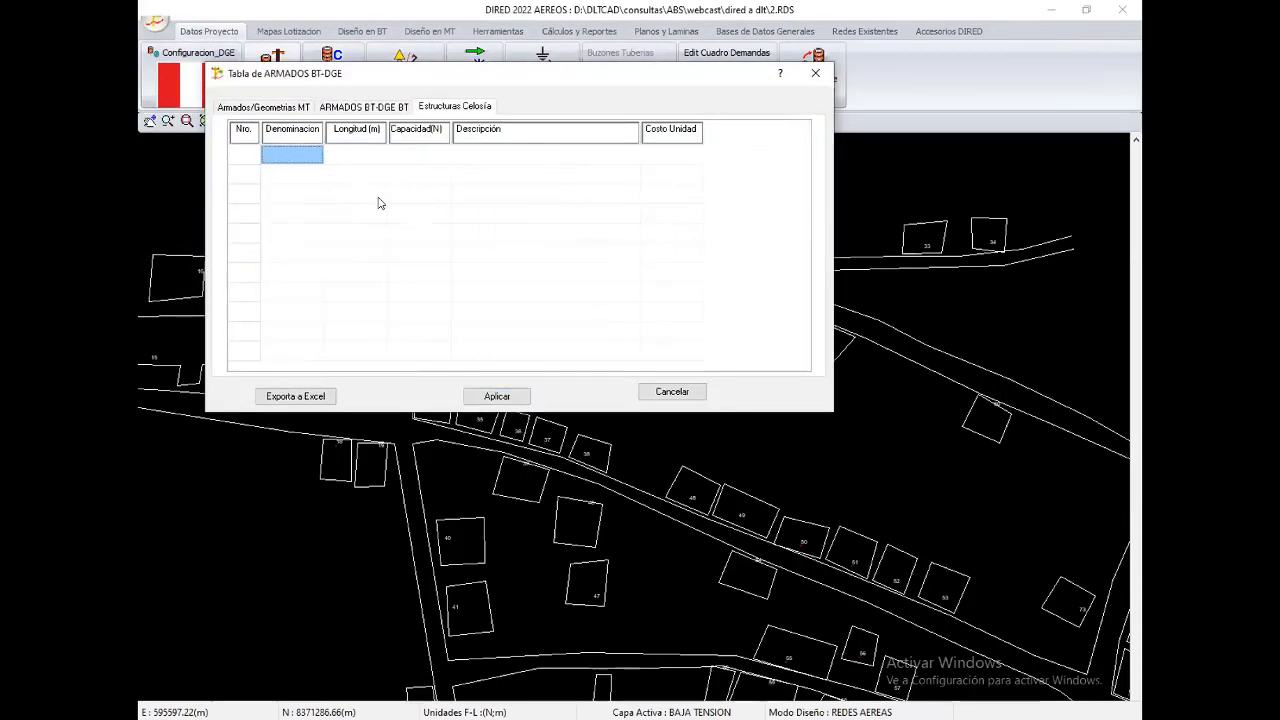
{"action": "right_click", "coordinate": [353, 183]}
{"action": "left_click", "coordinate": [394, 196]}
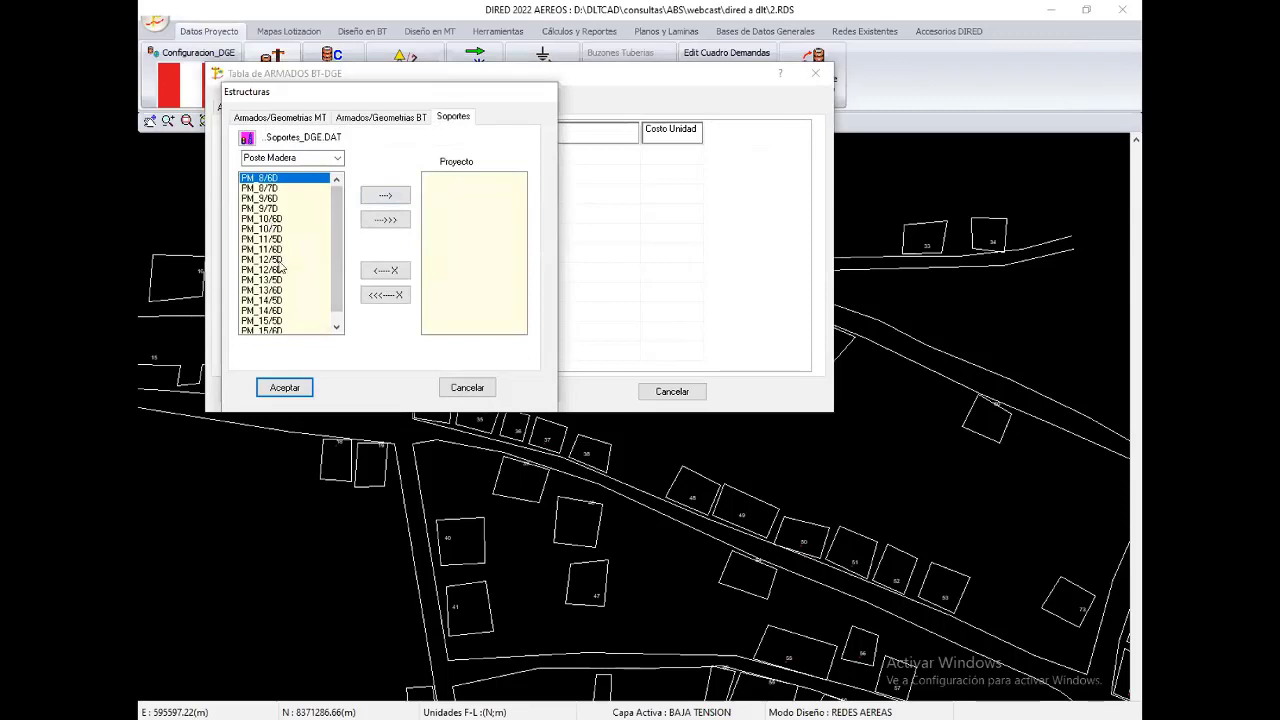
{"action": "left_click", "coordinate": [280, 260]}
{"action": "left_click", "coordinate": [385, 195]}
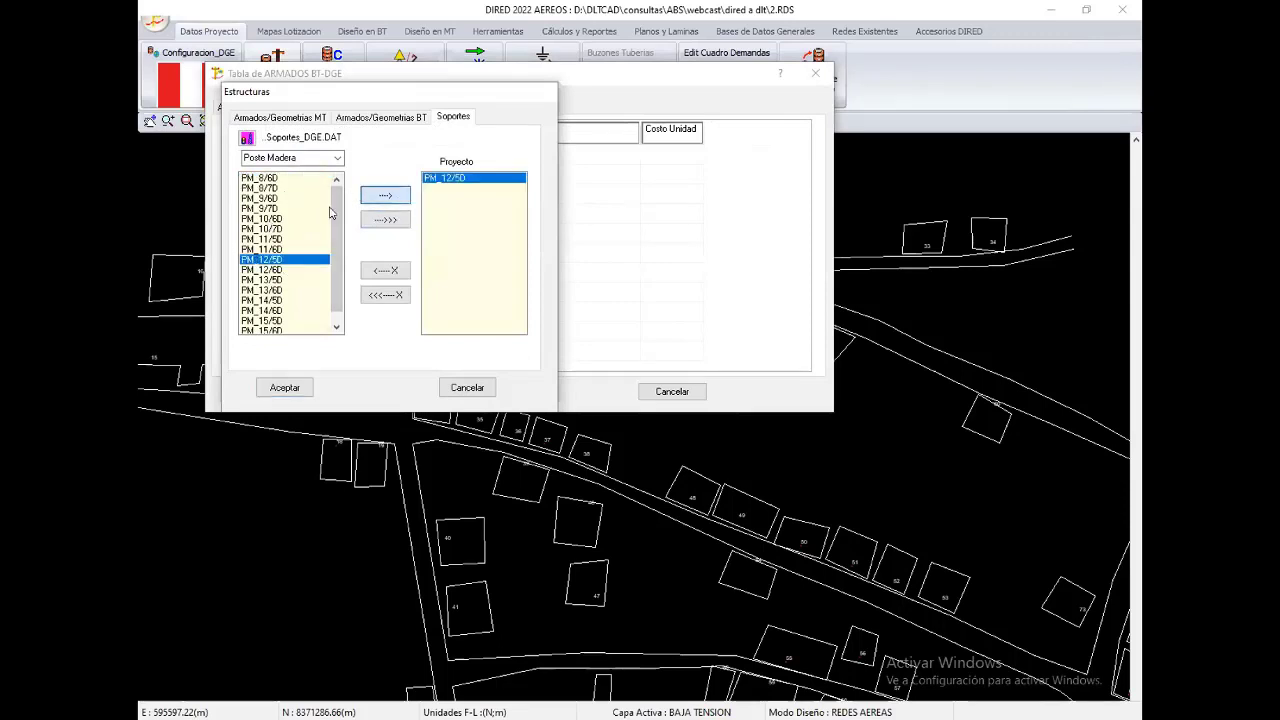
{"action": "left_click", "coordinate": [285, 178]}
{"action": "left_click", "coordinate": [385, 195]}
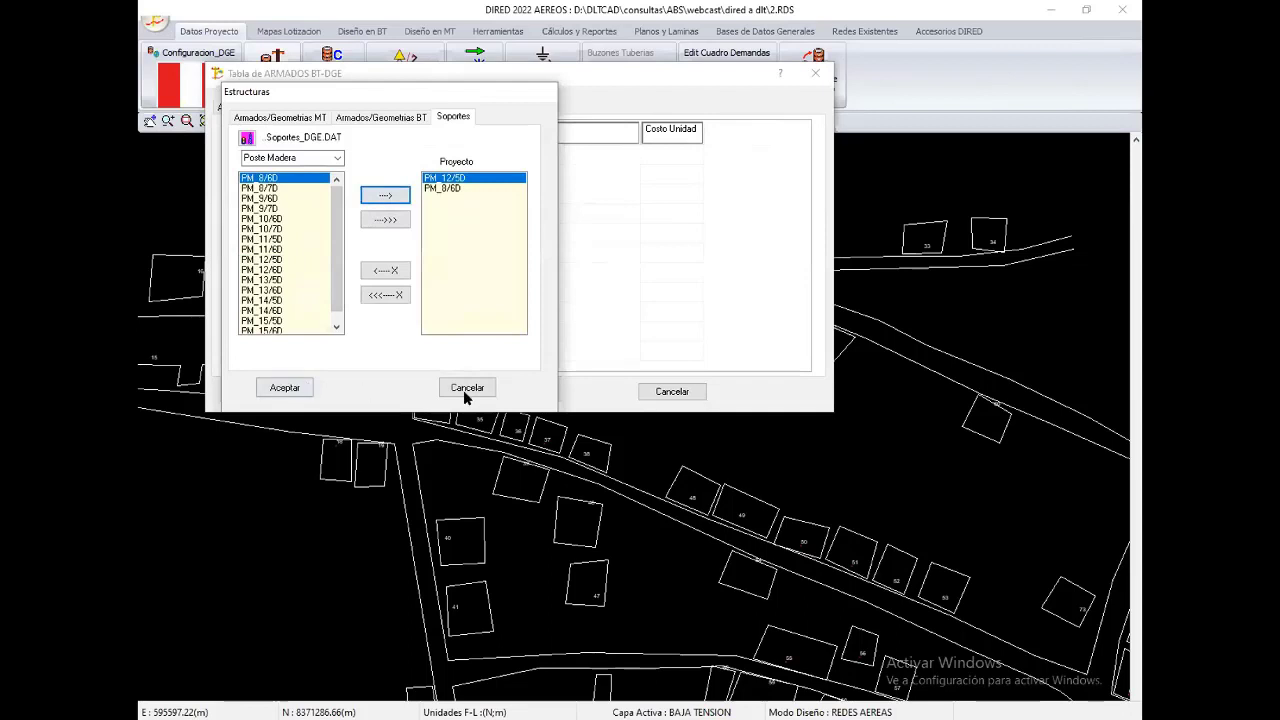
{"action": "key", "text": "Return"}
{"action": "left_click", "coordinate": [500, 392]}
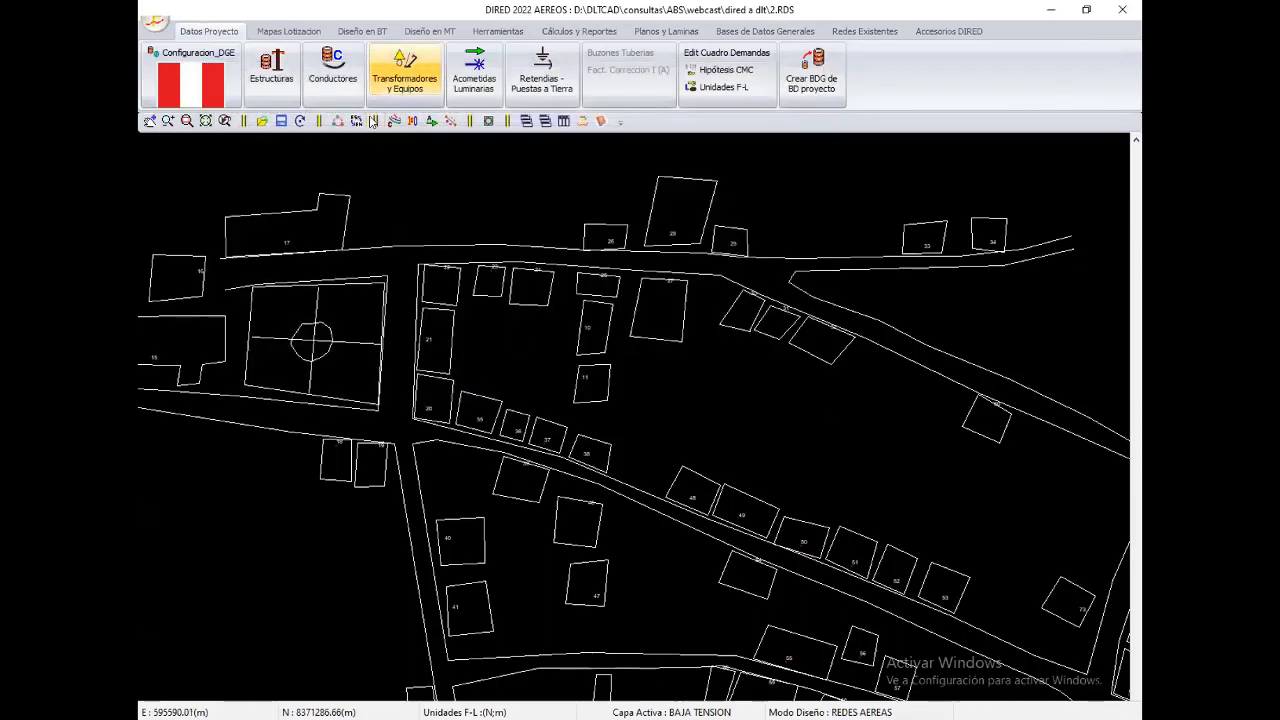
Step: Clear all existing low-voltage conductor rows from the project's conductor table
{"action": "left_click", "coordinate": [332, 70]}
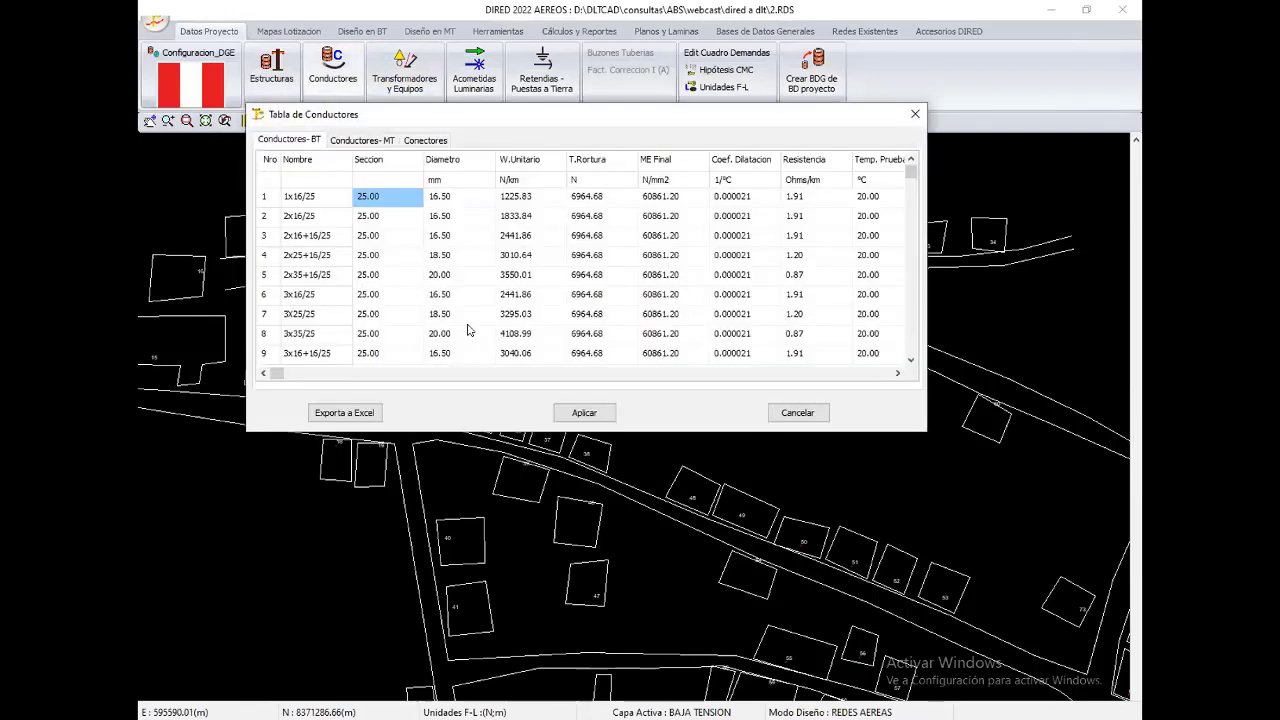
{"action": "right_click", "coordinate": [422, 270]}
{"action": "left_click", "coordinate": [460, 324]}
{"action": "right_click", "coordinate": [420, 260]}
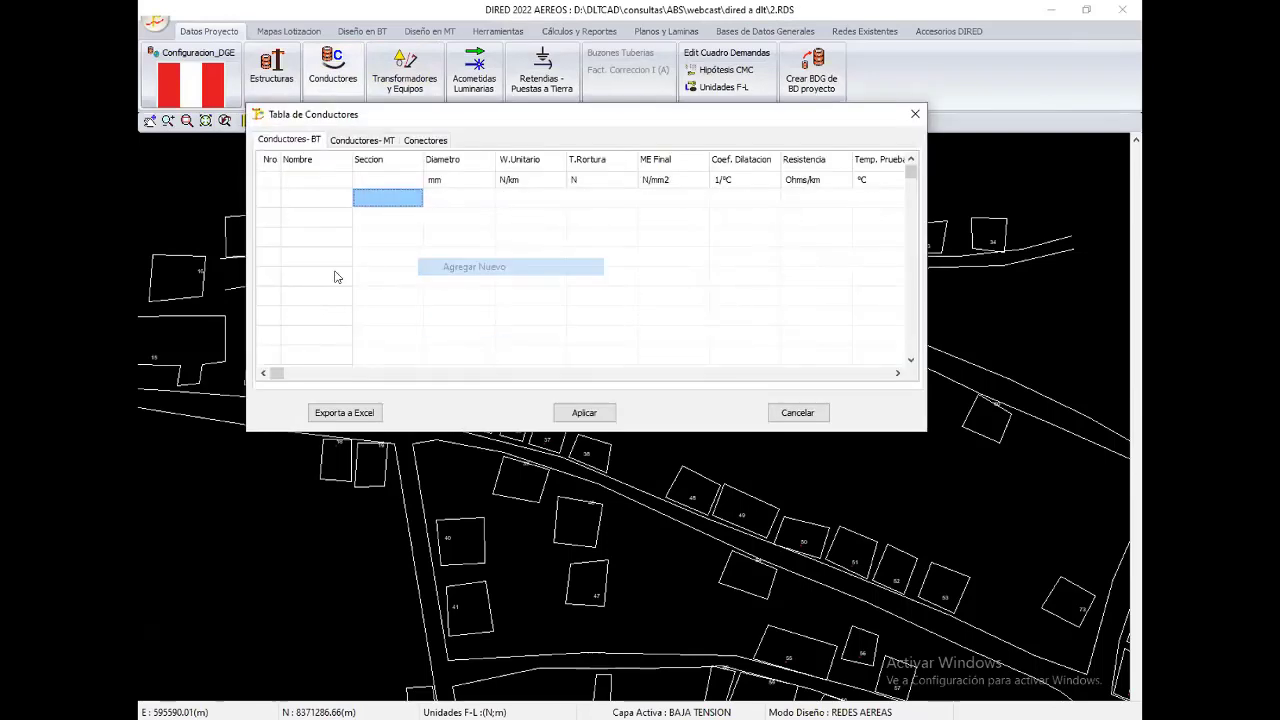
{"action": "left_click", "coordinate": [480, 270]}
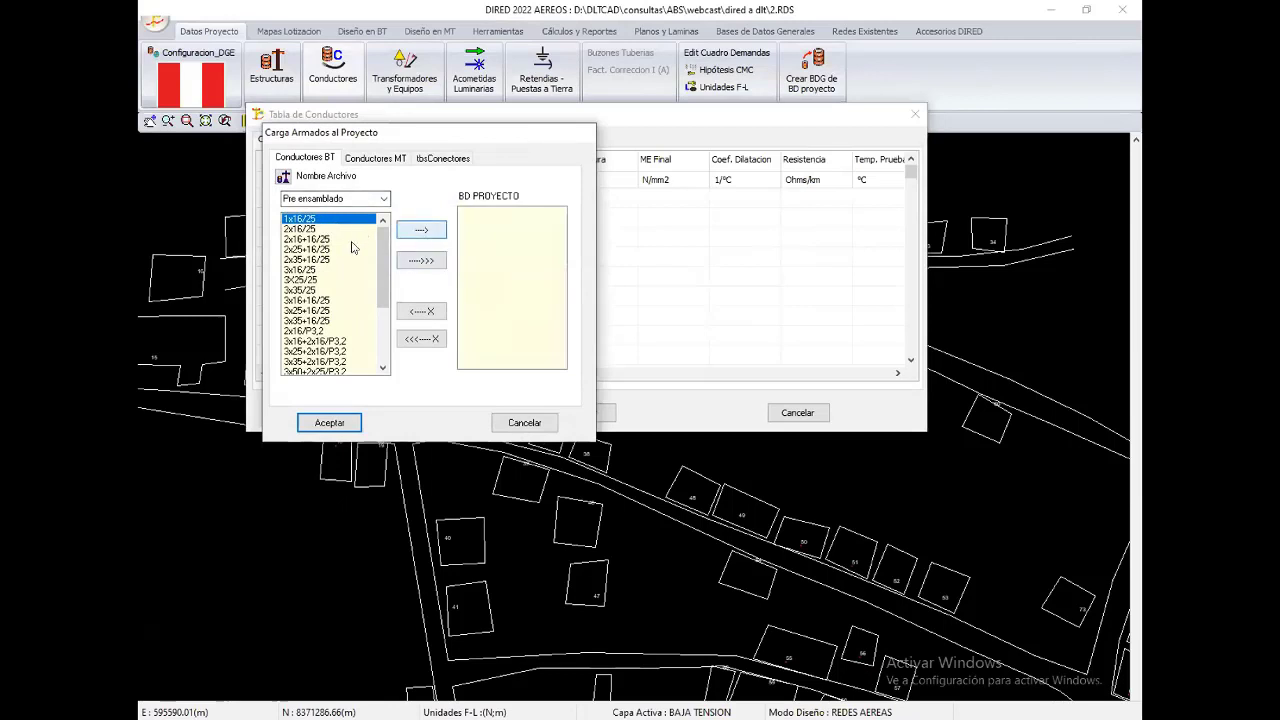
Step: Add low-voltage conductors 1x16/25, 3x16+16/25, 3x25+16/25 and 3x35+16/25 to the table
{"action": "left_click", "coordinate": [421, 230]}
{"action": "scroll", "coordinate": [340, 320], "scroll_direction": "down", "scroll_amount": 1}
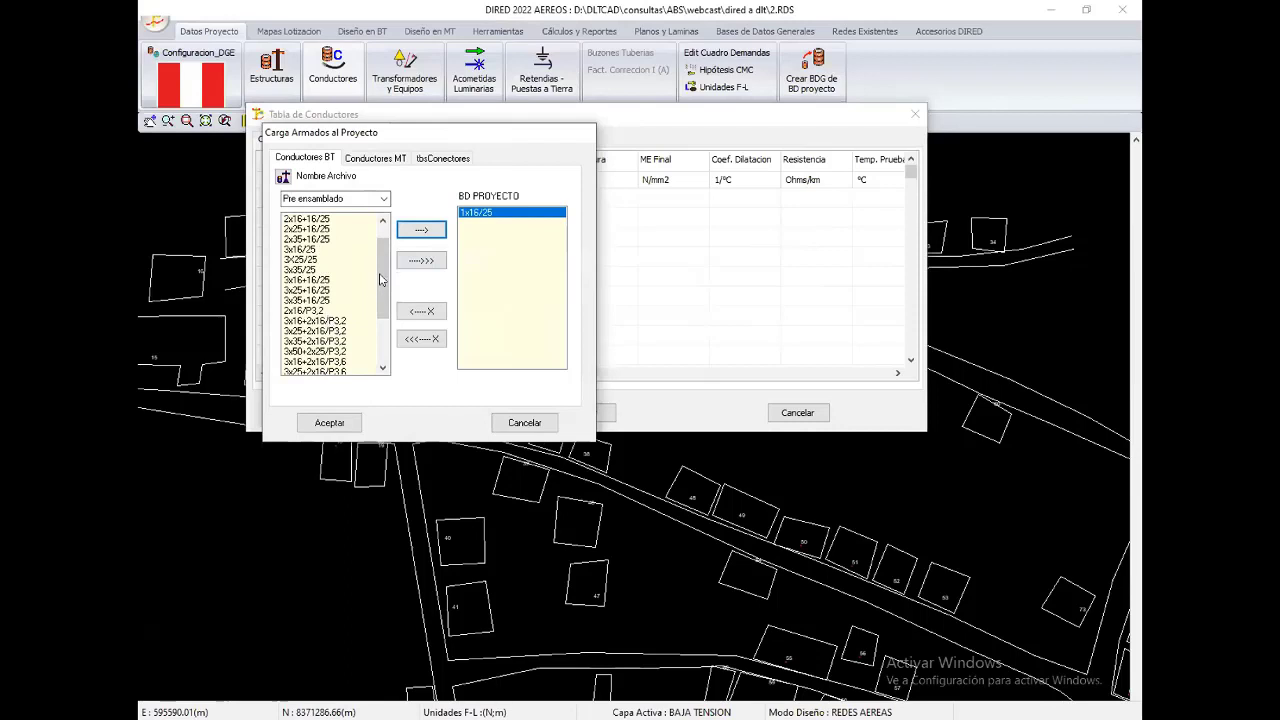
{"action": "scroll", "coordinate": [318, 302], "scroll_direction": "up", "scroll_amount": 1}
{"action": "left_click", "coordinate": [310, 300]}
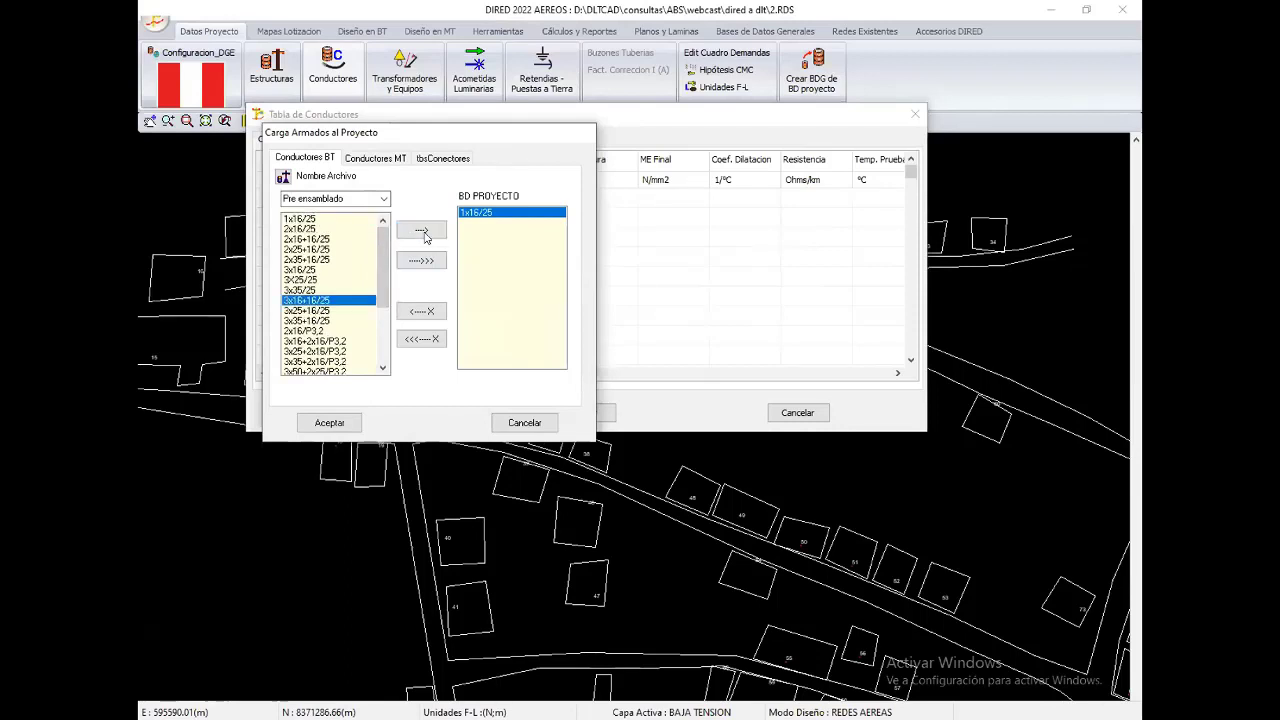
{"action": "left_click", "coordinate": [421, 230]}
{"action": "left_click", "coordinate": [372, 310]}
{"action": "left_click", "coordinate": [421, 230]}
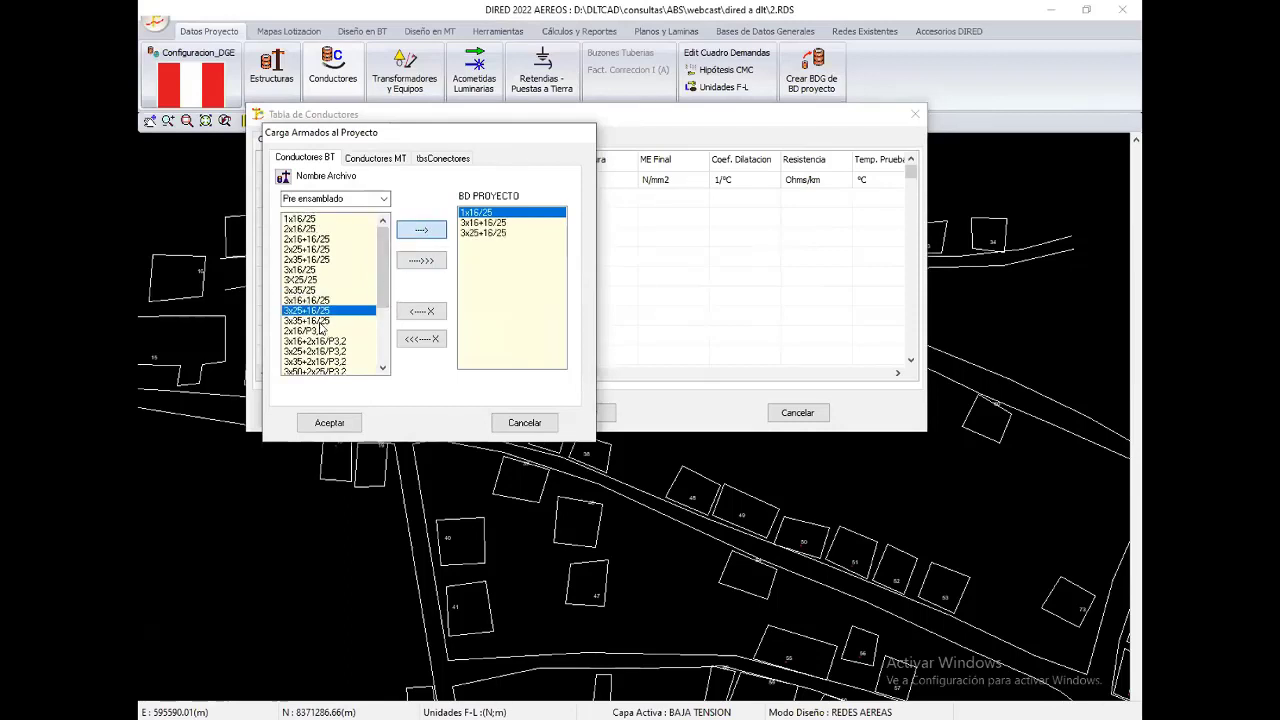
{"action": "left_click", "coordinate": [427, 232]}
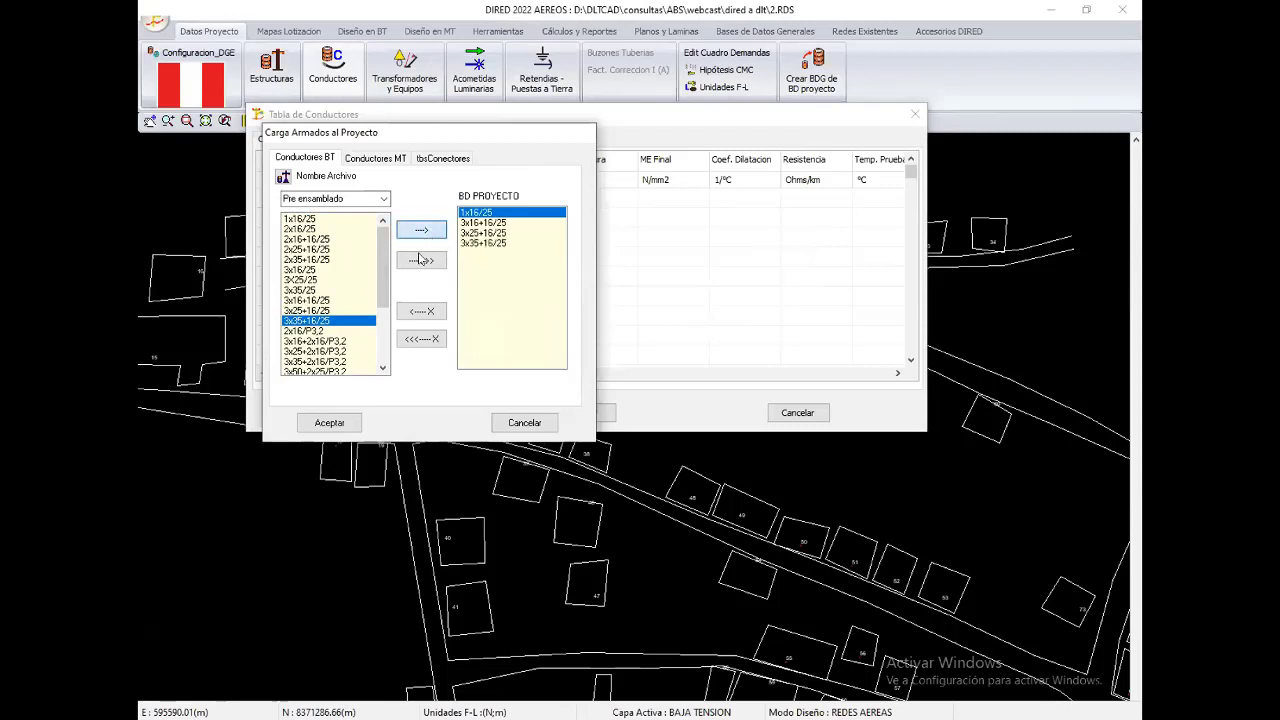
{"action": "left_click", "coordinate": [327, 426]}
{"action": "left_click", "coordinate": [327, 424]}
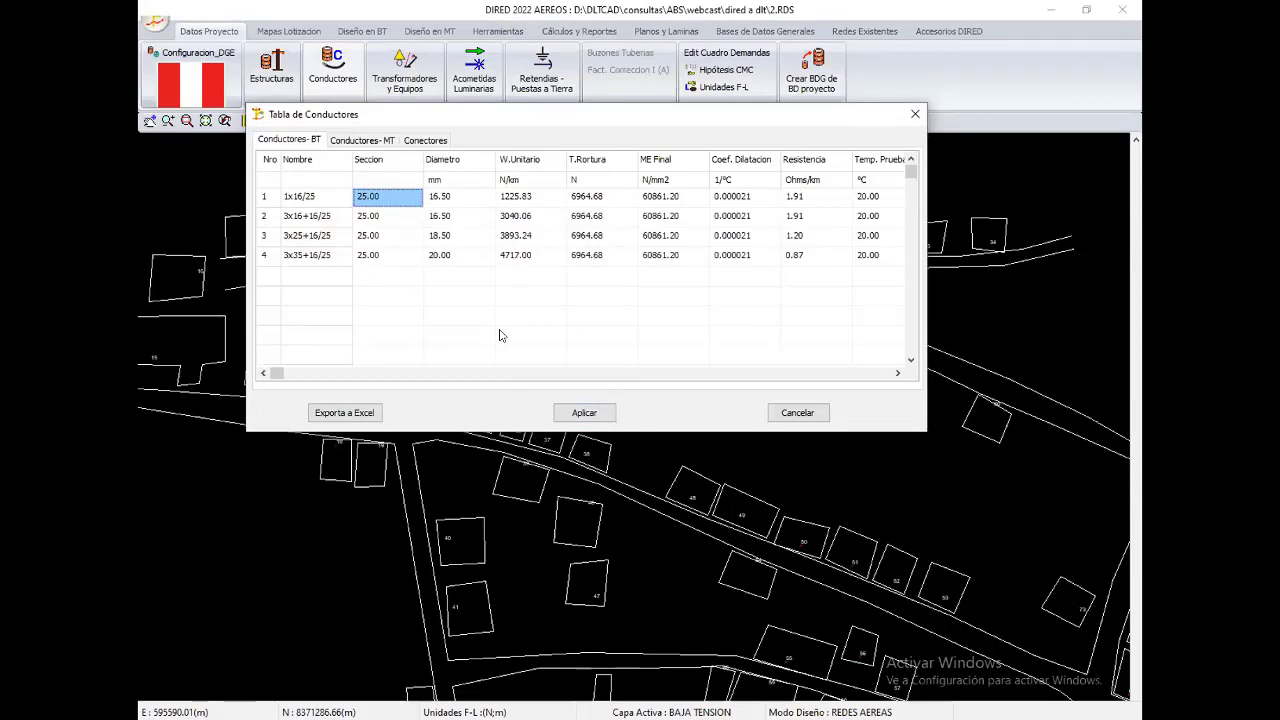
Step: Replace the medium-voltage conductors with AAAC-35 only and apply the conductor table
{"action": "key", "text": "ctrl+Tab"}
{"action": "right_click", "coordinate": [430, 262]}
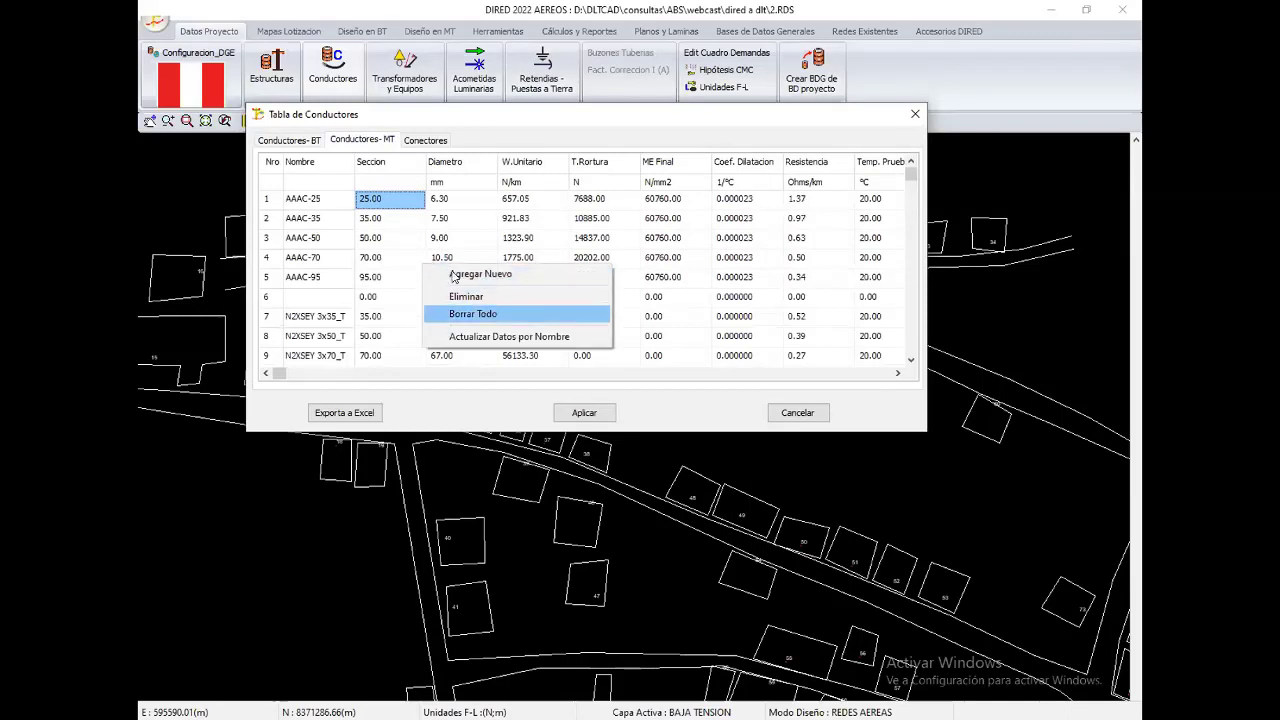
{"action": "left_click", "coordinate": [460, 314]}
{"action": "right_click", "coordinate": [428, 258]}
{"action": "left_click", "coordinate": [450, 270]}
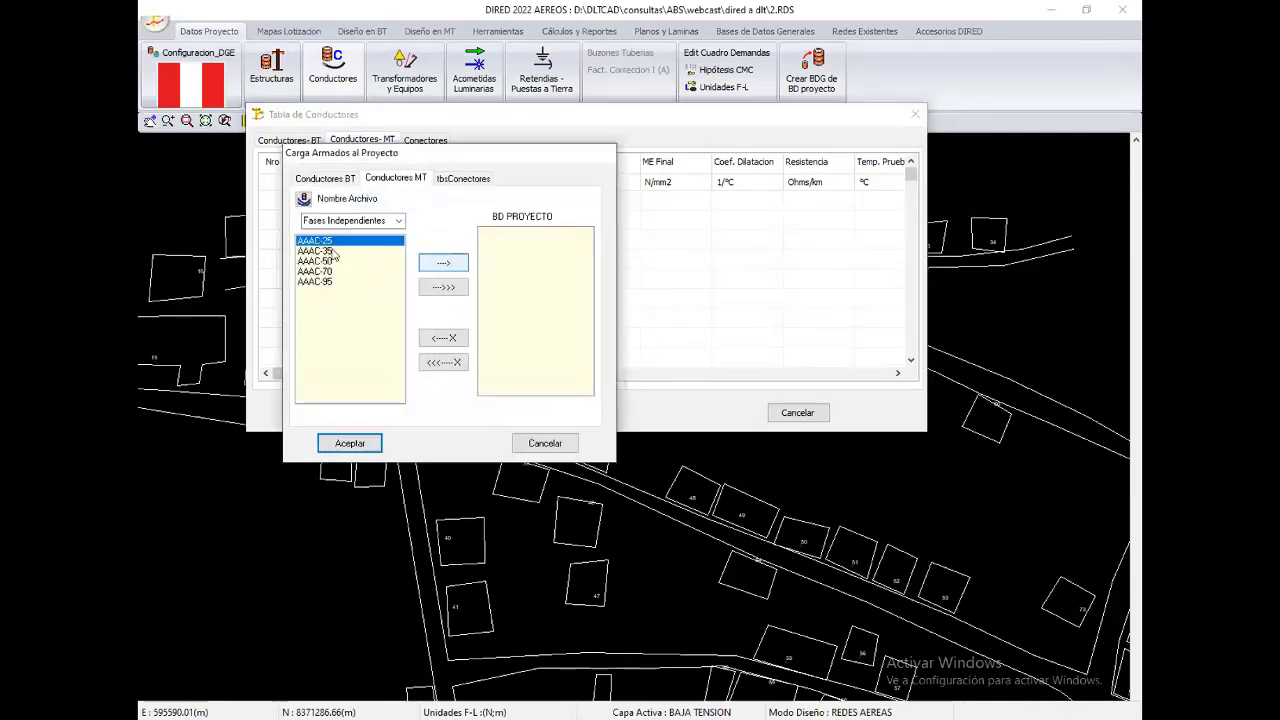
{"action": "key", "text": "Down"}
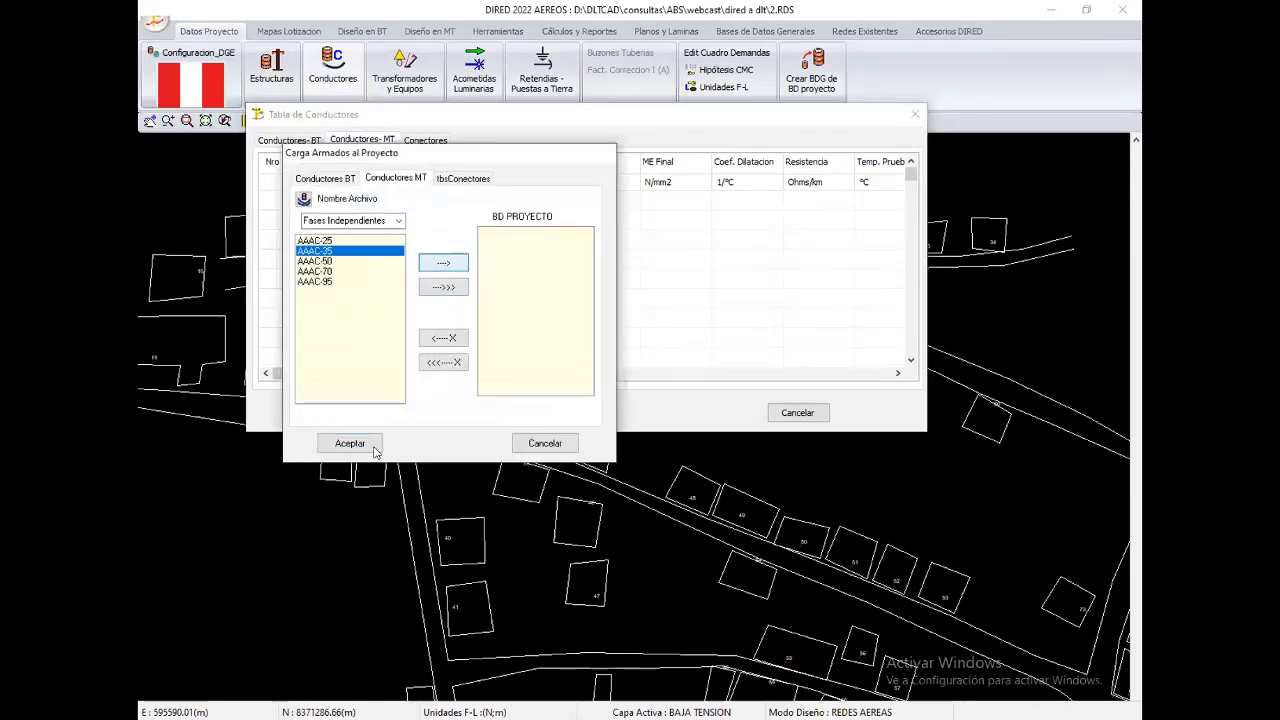
{"action": "left_click", "coordinate": [443, 262]}
{"action": "left_click", "coordinate": [350, 443]}
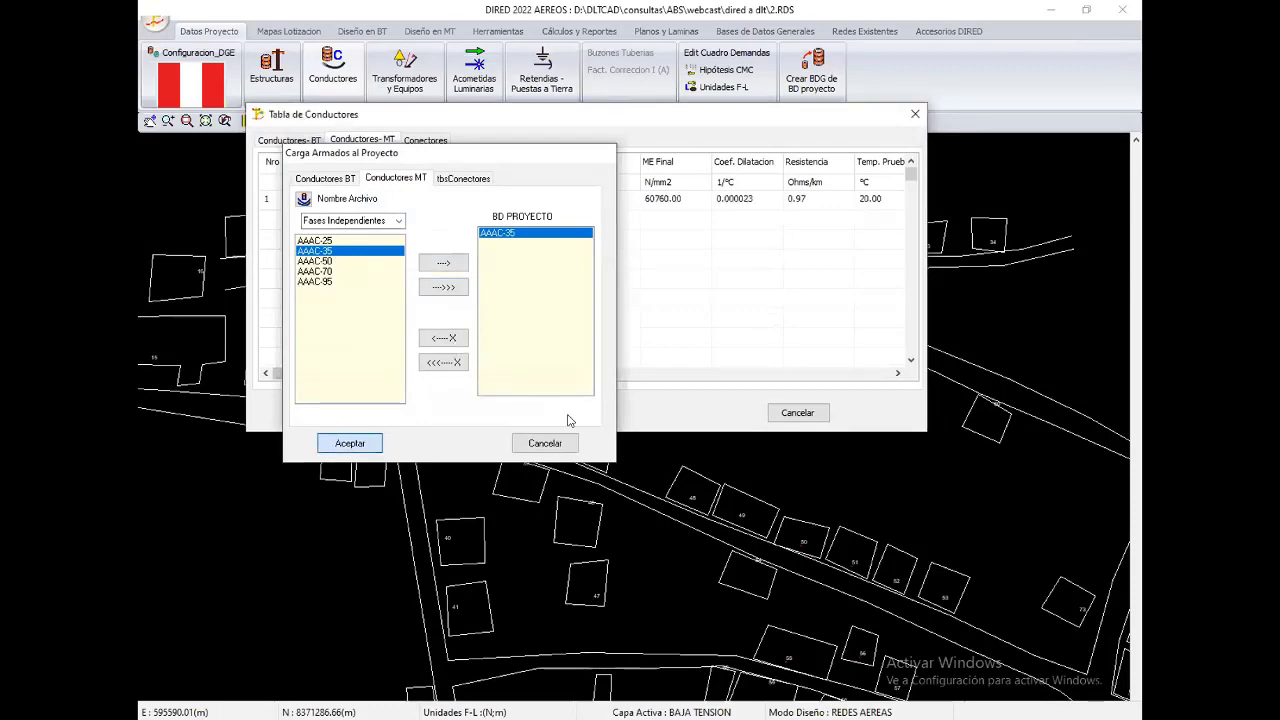
{"action": "left_click", "coordinate": [570, 407]}
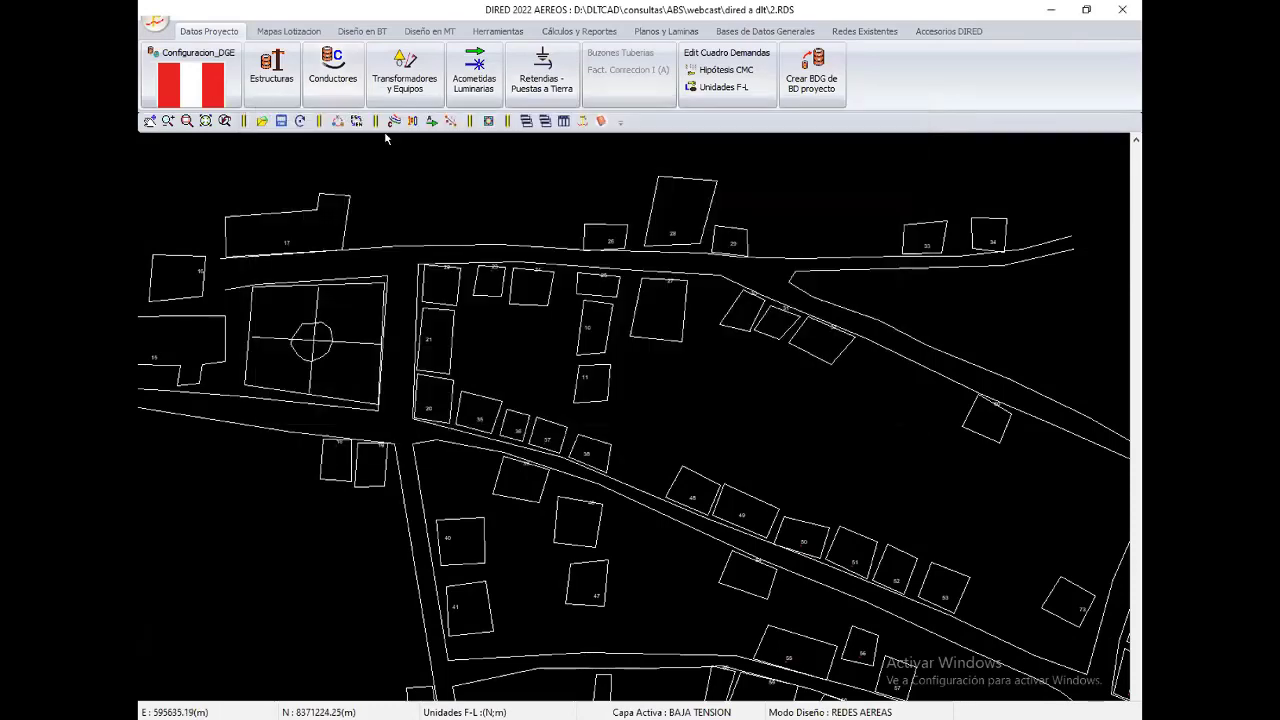
Step: Clear all transformers listed in the Transformadores y Equipos table
{"action": "left_click", "coordinate": [404, 75]}
{"action": "left_click", "coordinate": [413, 205]}
{"action": "right_click", "coordinate": [558, 358]}
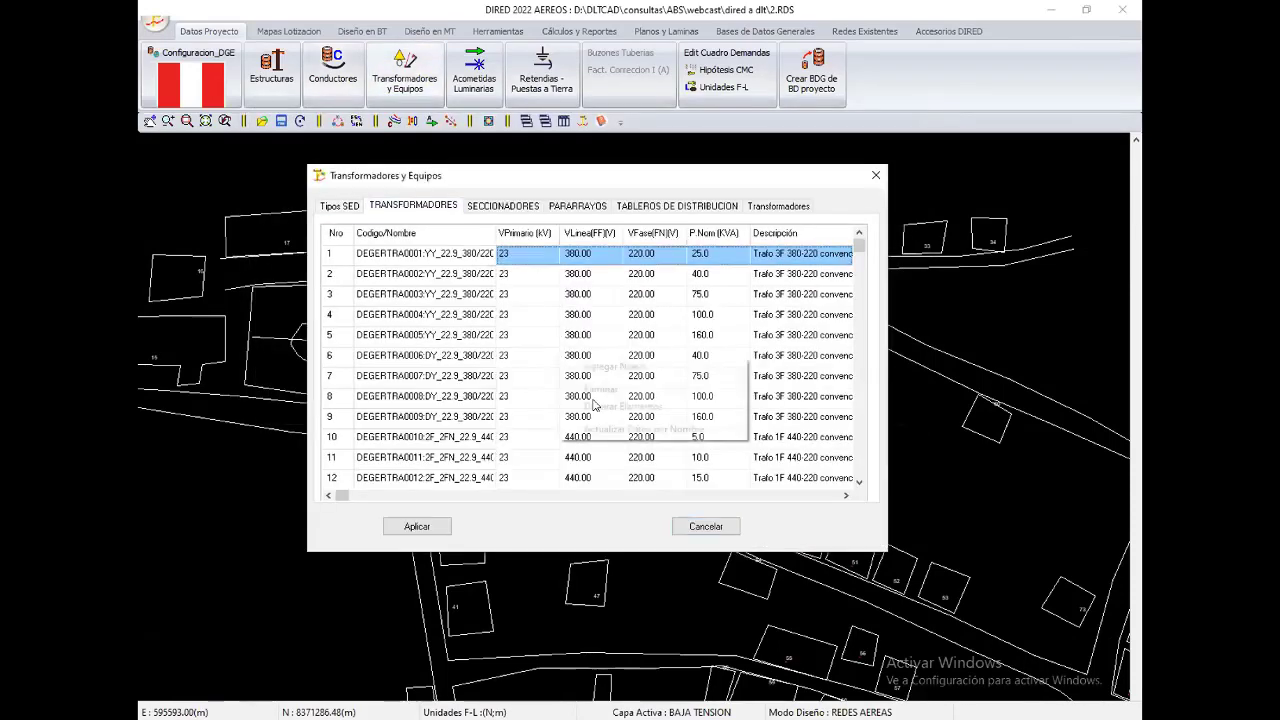
{"action": "key", "text": "Return"}
{"action": "right_click", "coordinate": [527, 320]}
{"action": "left_click", "coordinate": [530, 318]}
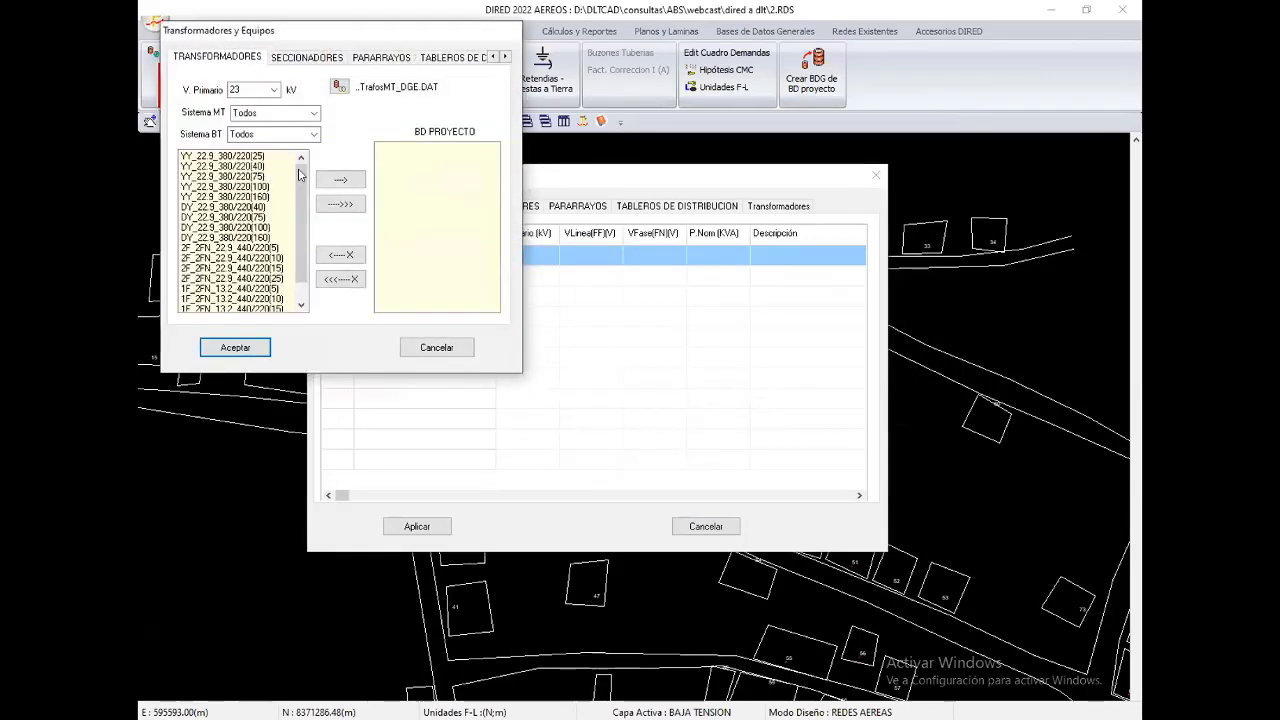
Step: Add YY_22.9_380/220 transformers of 25, 40, 75 and 100 kVA and apply the table
{"action": "left_click", "coordinate": [237, 156]}
{"action": "left_click", "coordinate": [340, 179]}
{"action": "left_click", "coordinate": [237, 166]}
{"action": "left_click", "coordinate": [340, 179]}
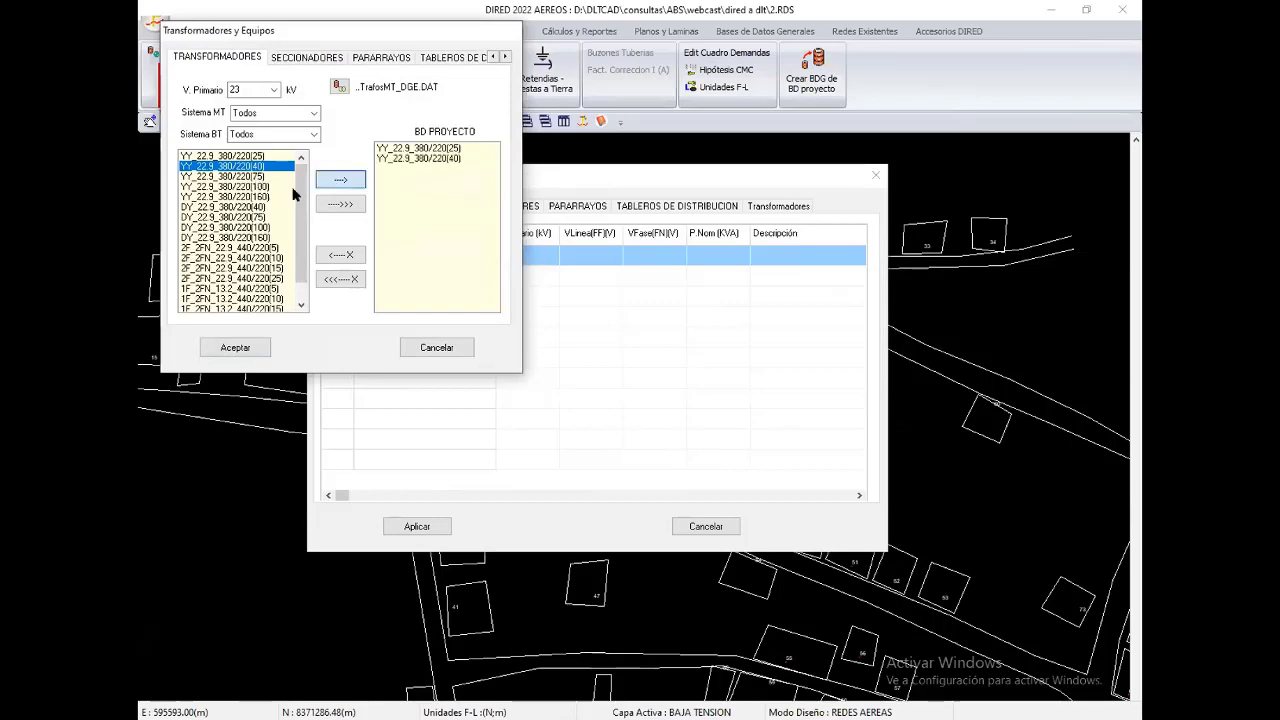
{"action": "left_click", "coordinate": [237, 176]}
{"action": "left_click", "coordinate": [340, 179]}
{"action": "left_click", "coordinate": [237, 186]}
{"action": "left_click", "coordinate": [340, 179]}
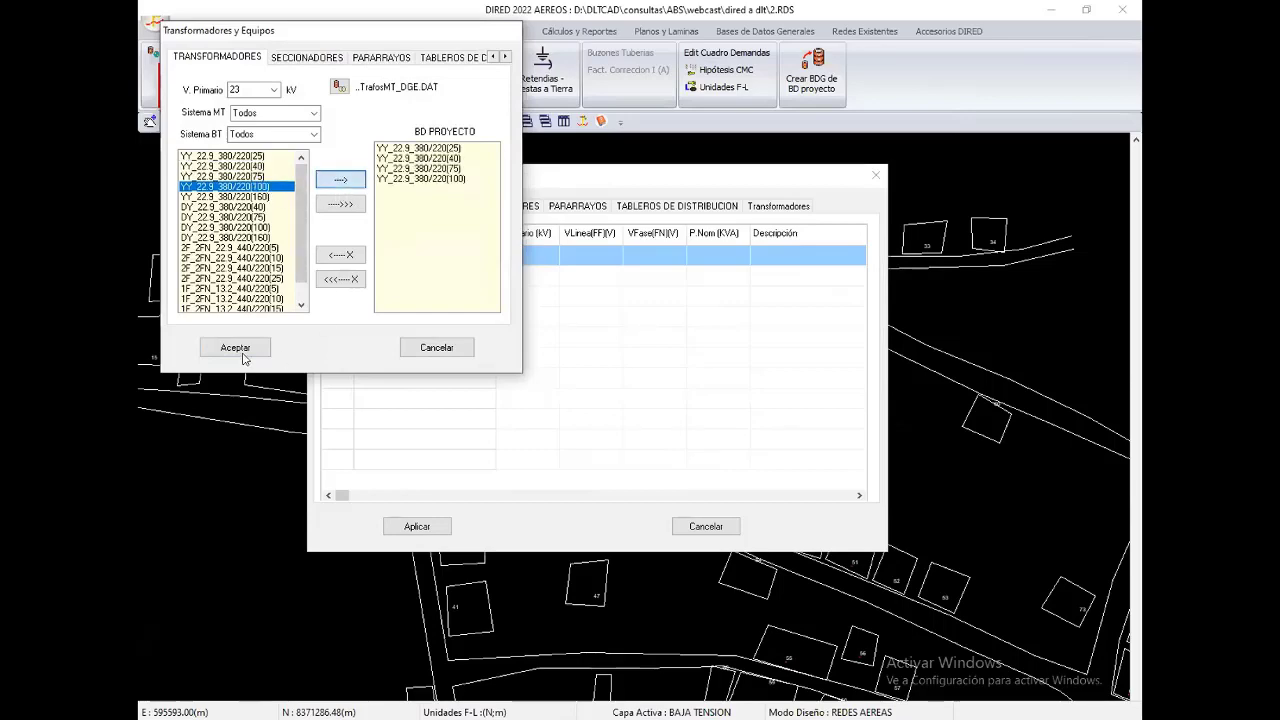
{"action": "left_click", "coordinate": [242, 352]}
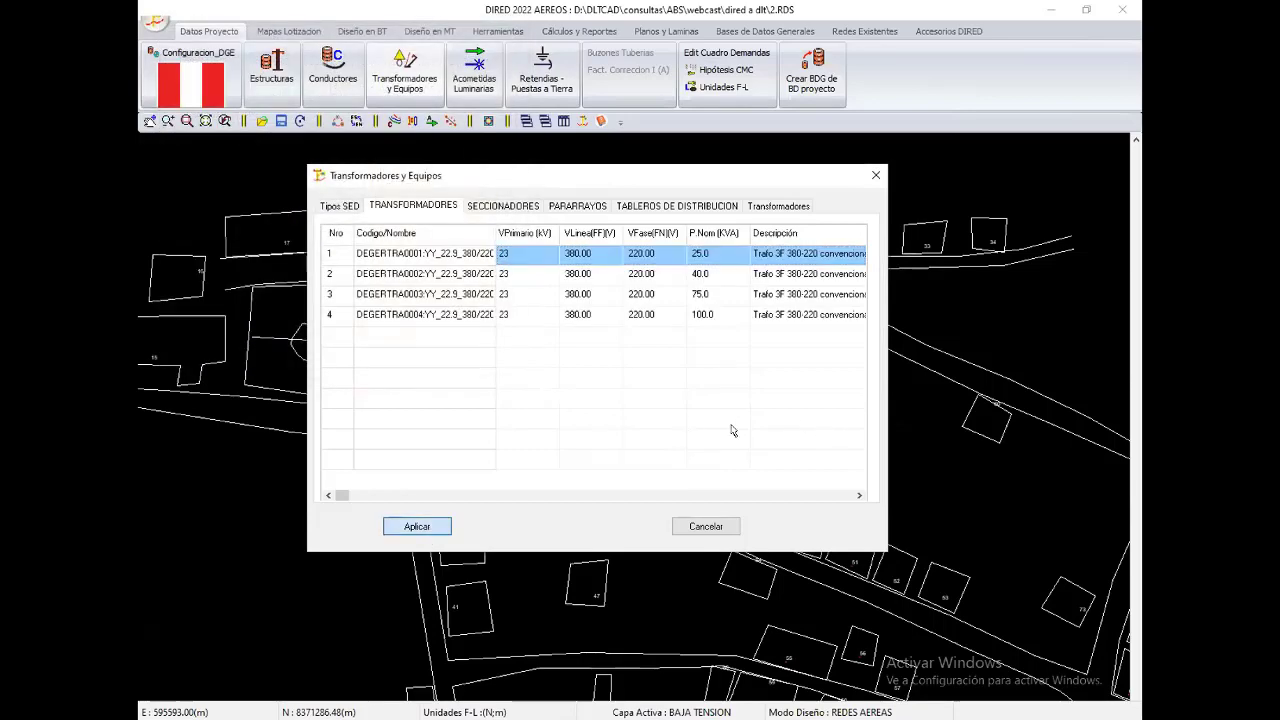
{"action": "key", "text": "Return"}
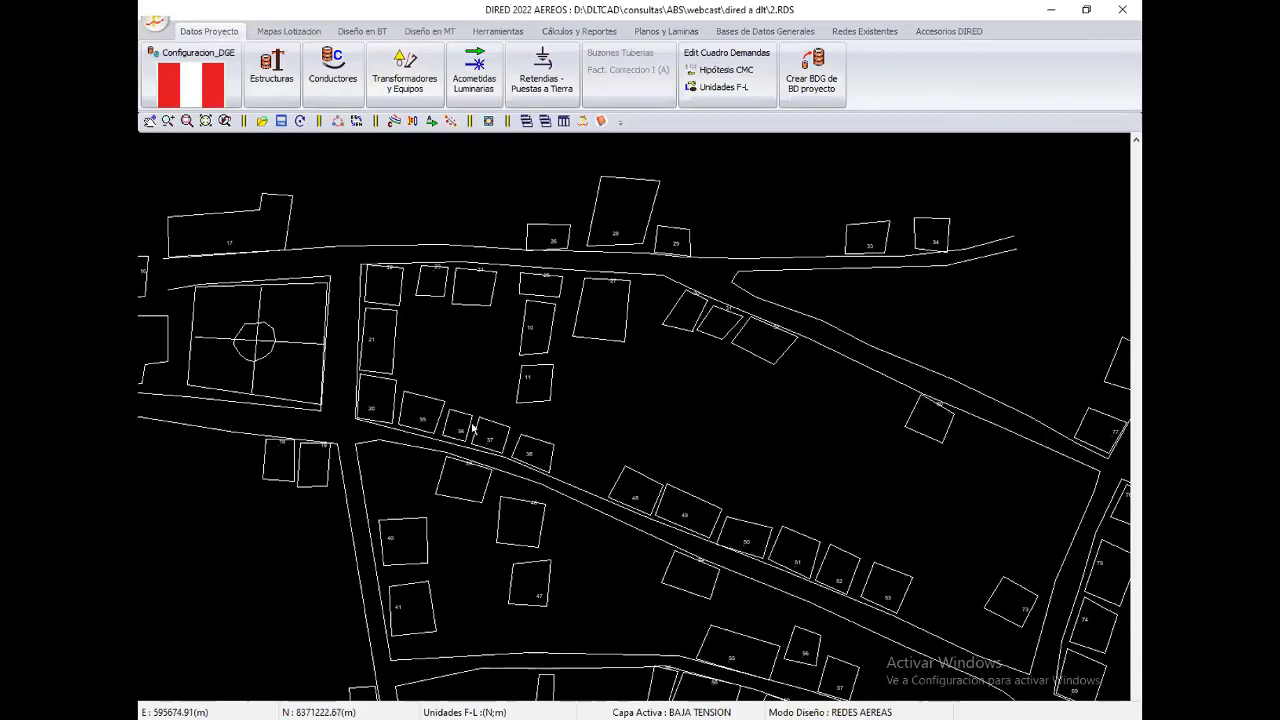
{"action": "scroll", "coordinate": [526, 414], "scroll_direction": "up", "scroll_amount": 1}
{"action": "scroll", "coordinate": [526, 414], "scroll_direction": "up", "scroll_amount": 1}
{"action": "scroll", "coordinate": [508, 351], "scroll_direction": "up", "scroll_amount": 2}
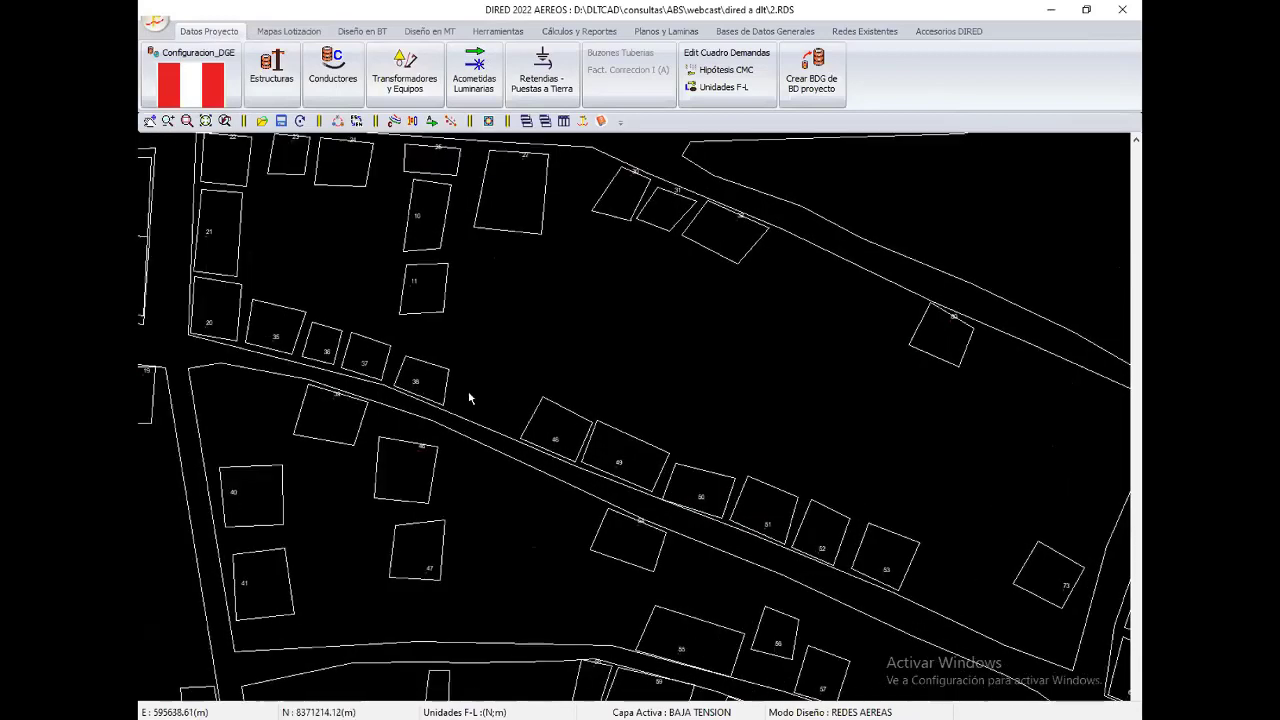
{"action": "middle_click_drag", "start_coordinate": [493, 389], "coordinate": [576, 411]}
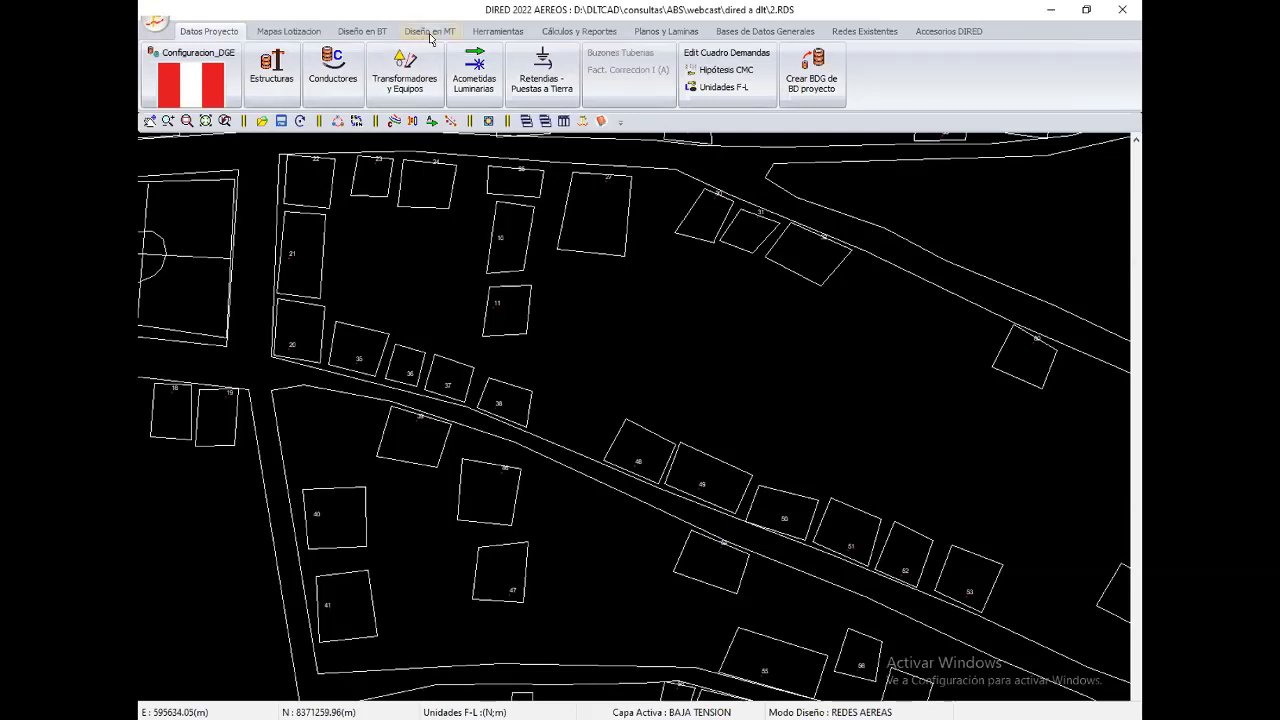
Step: Set PM_8/6D as default low-voltage pole, keep PM_12/5D for the transformer, and apply
{"action": "left_click", "coordinate": [362, 31]}
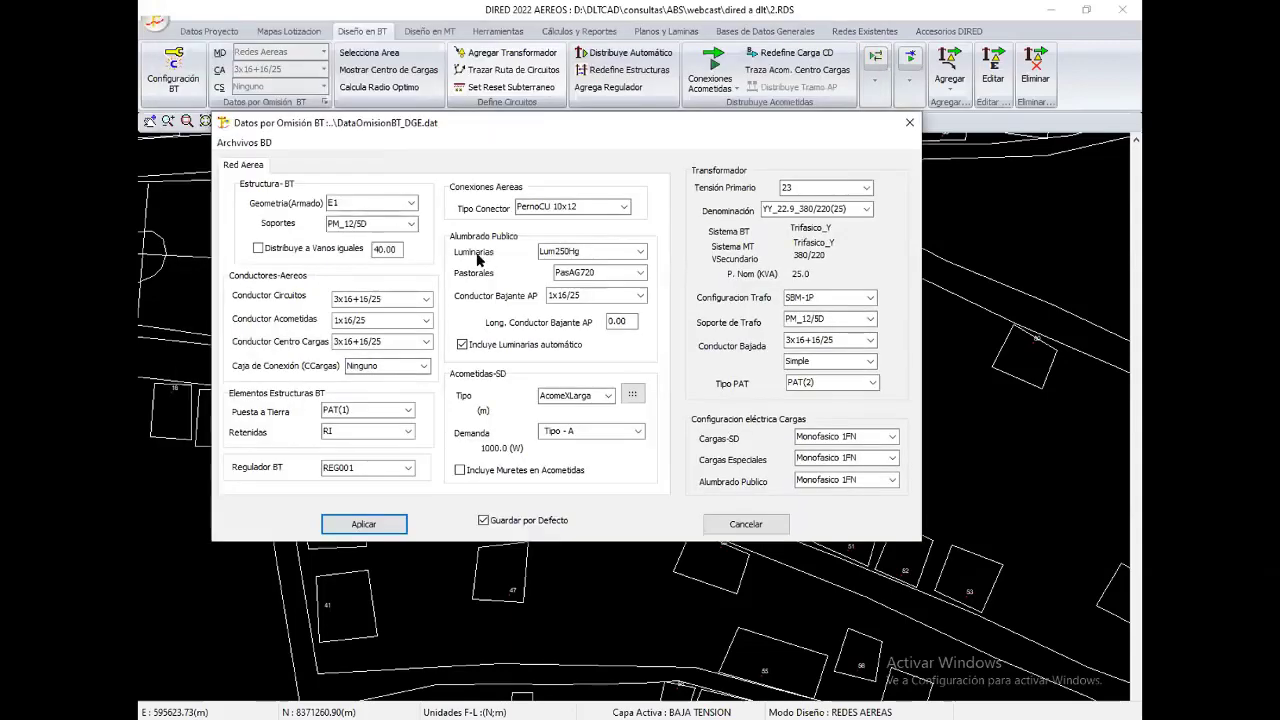
{"action": "left_click", "coordinate": [410, 223]}
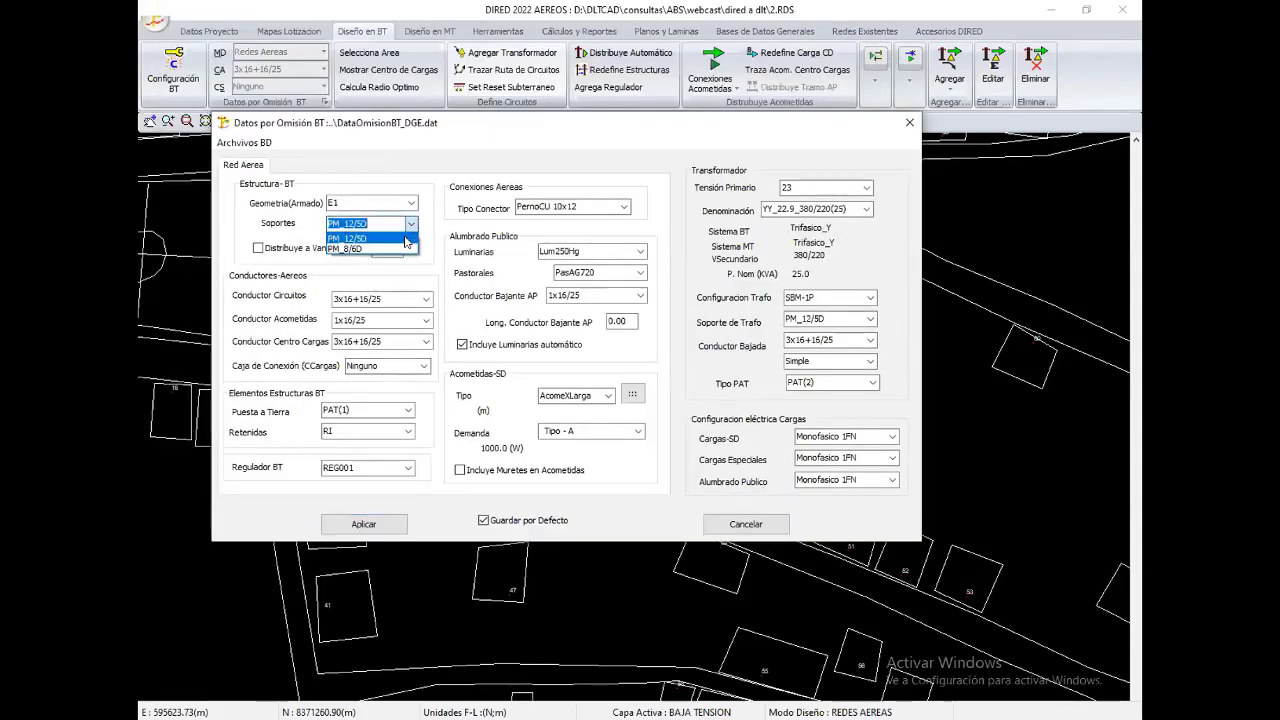
{"action": "left_click", "coordinate": [384, 249]}
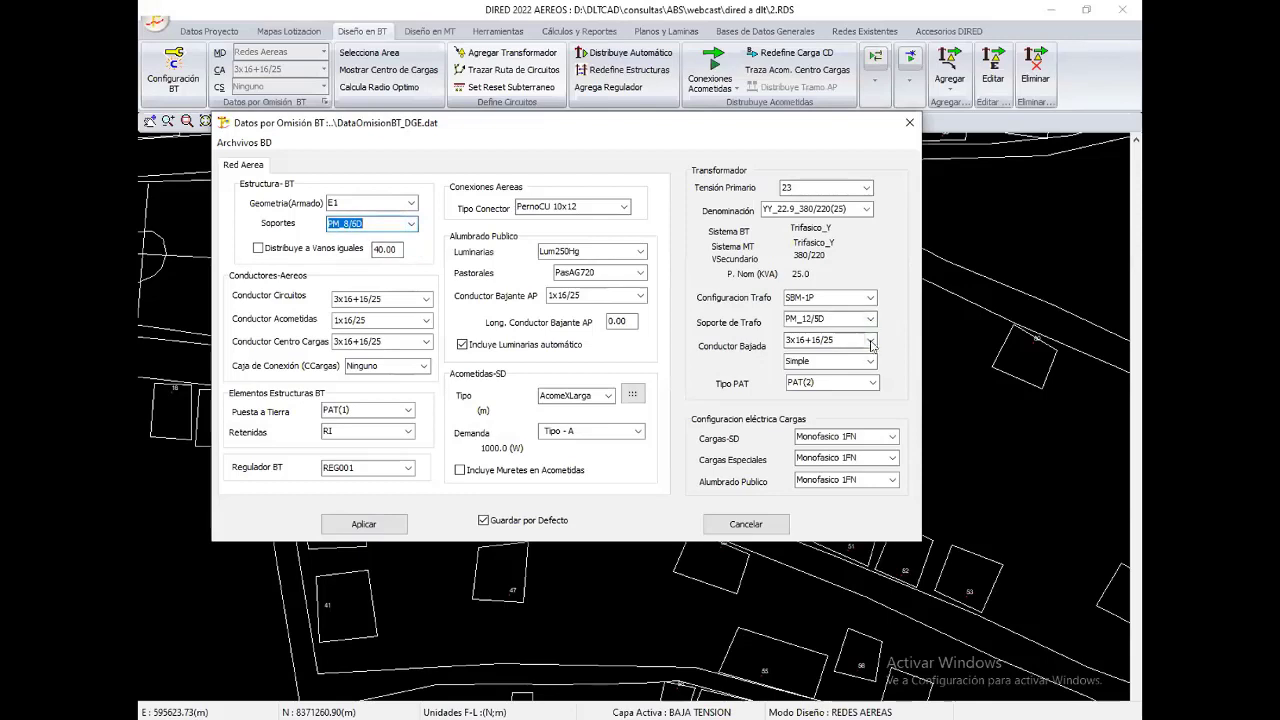
{"action": "left_click", "coordinate": [870, 319]}
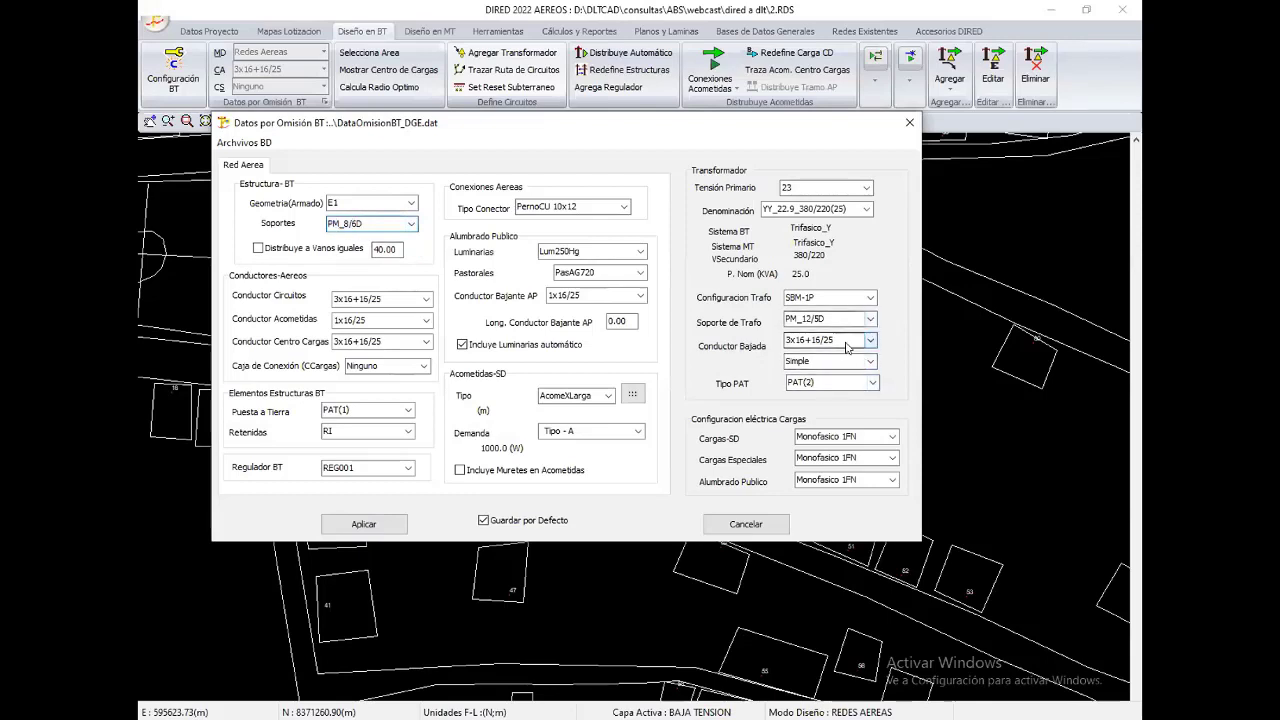
{"action": "left_click", "coordinate": [815, 333]}
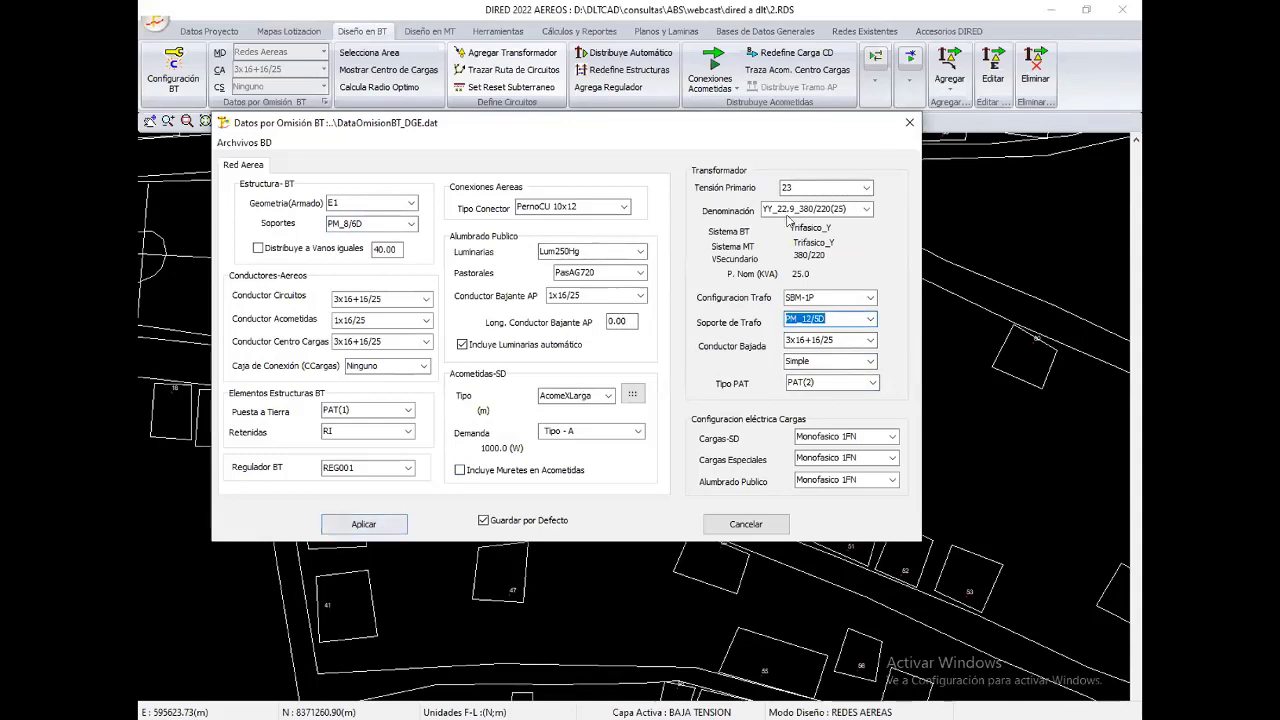
{"action": "left_click", "coordinate": [388, 526]}
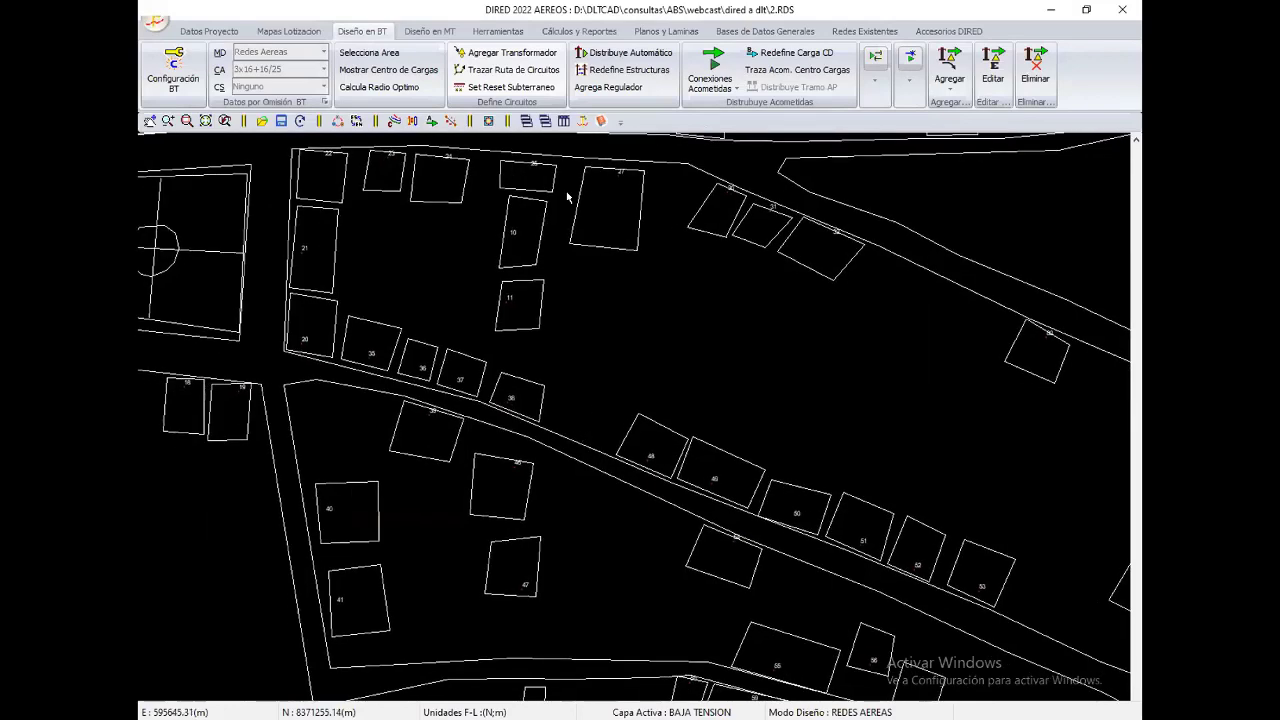
Step: Place transformer SE-00 on the road and trace a route west through K2 to K3
{"action": "left_click", "coordinate": [591, 486]}
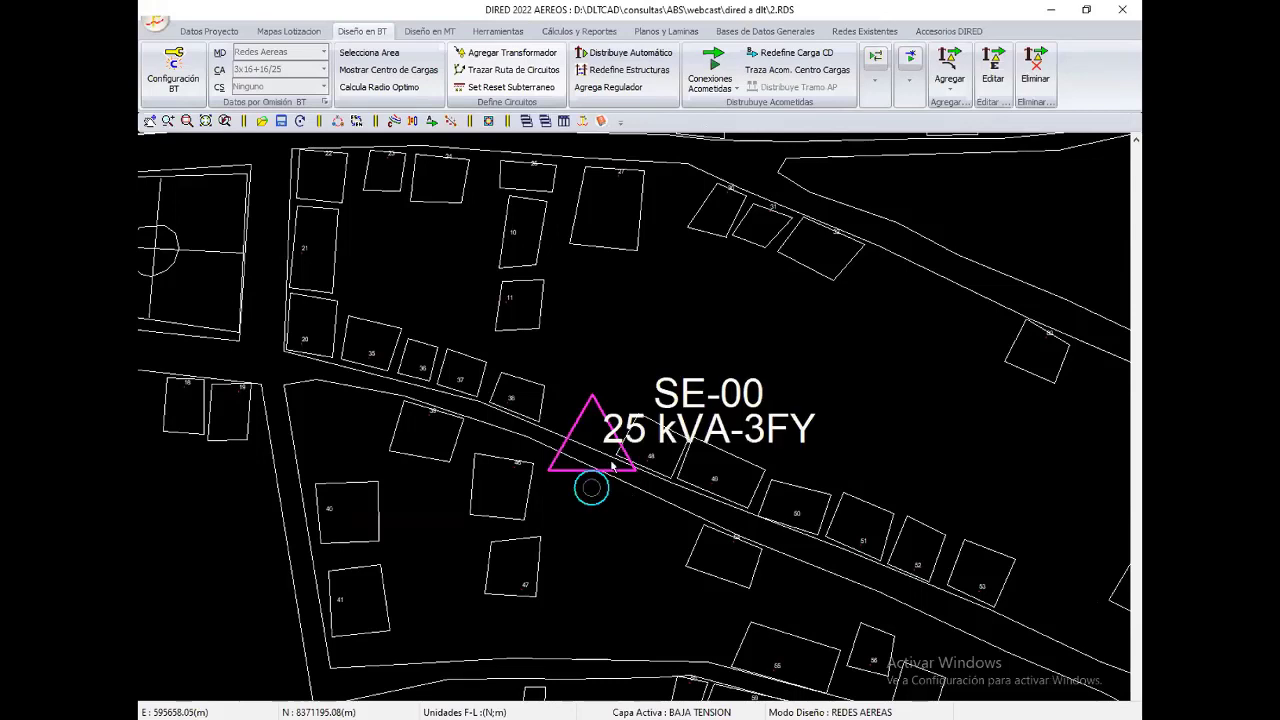
{"action": "scroll", "coordinate": [571, 527], "scroll_direction": "up", "scroll_amount": 1}
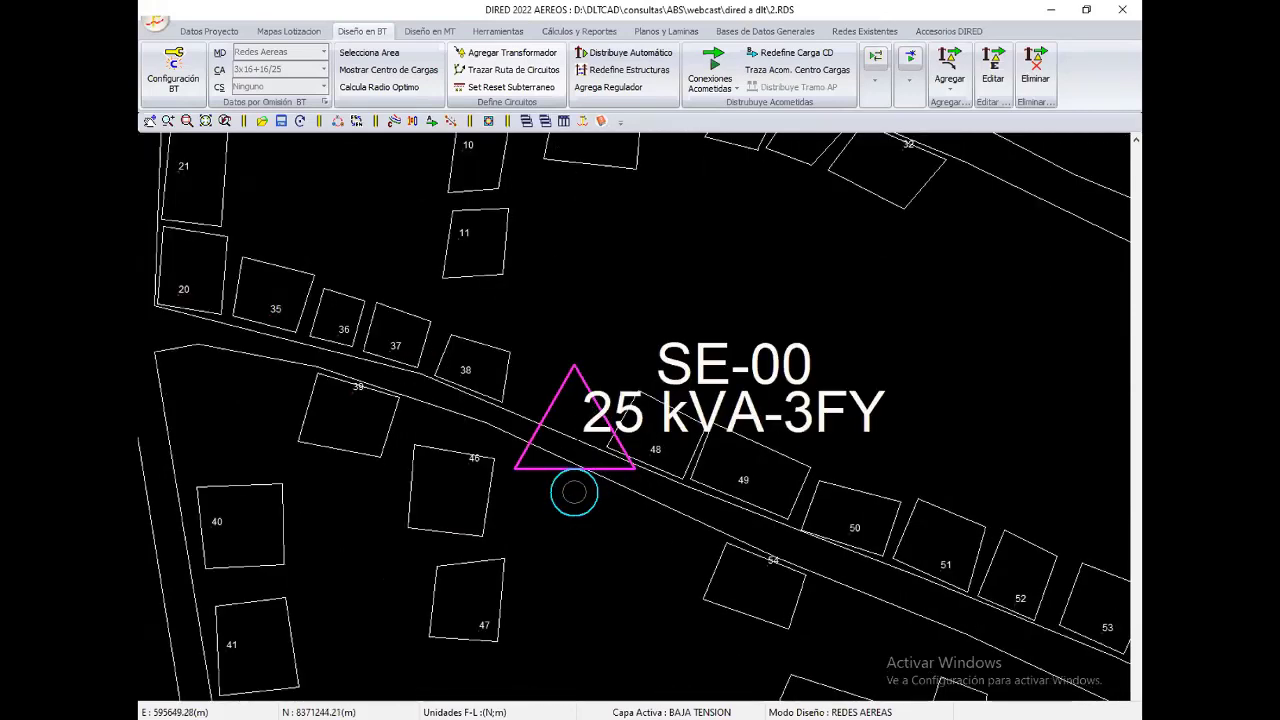
{"action": "left_click", "coordinate": [560, 440]}
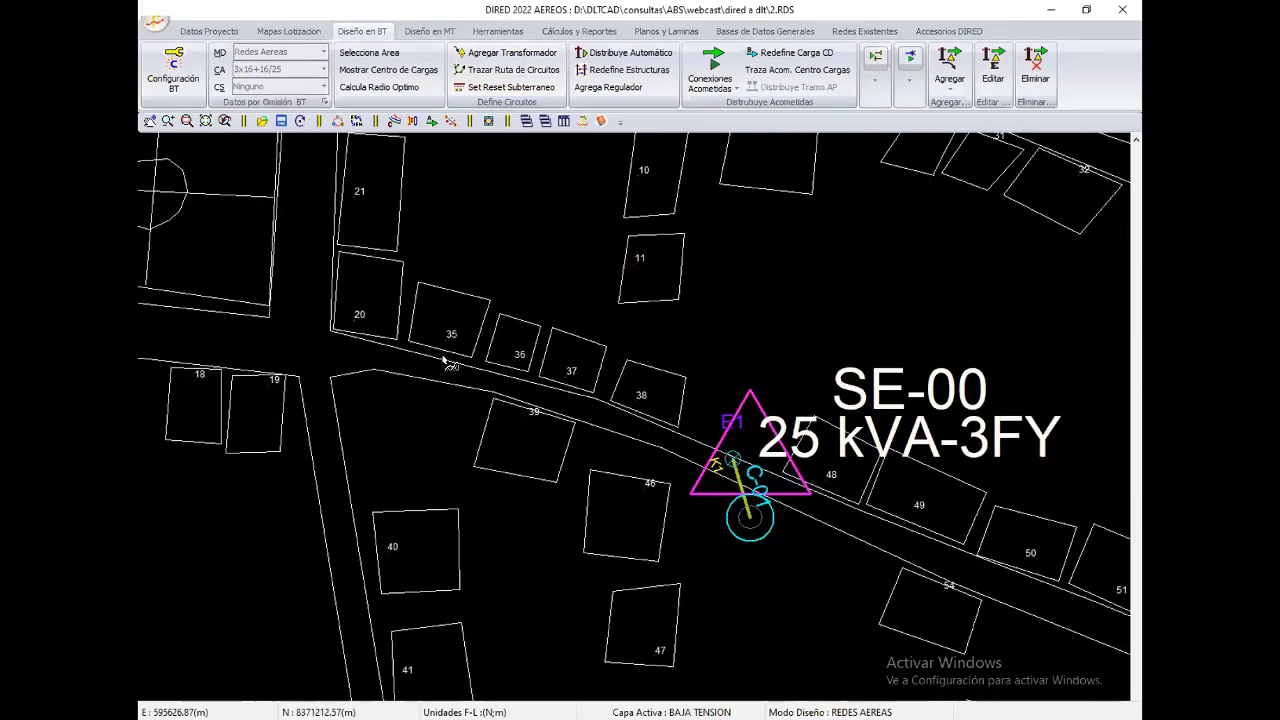
{"action": "left_click", "coordinate": [401, 349]}
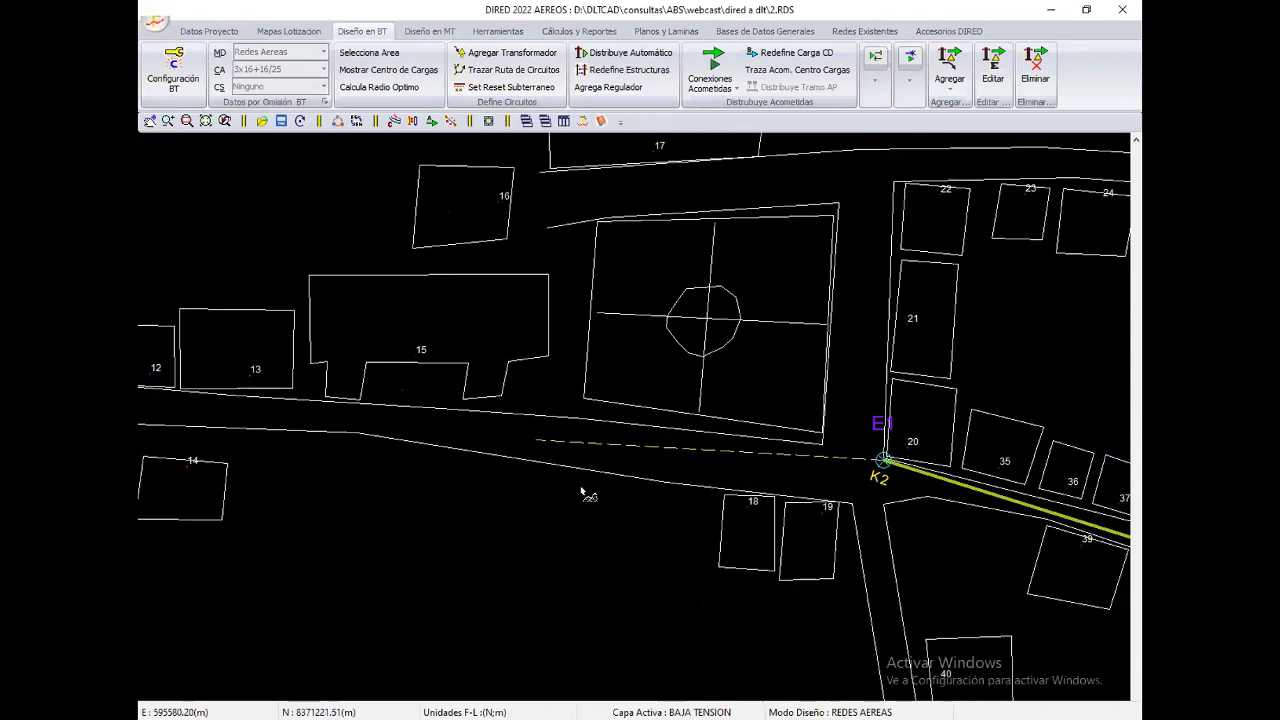
{"action": "left_click", "coordinate": [354, 454]}
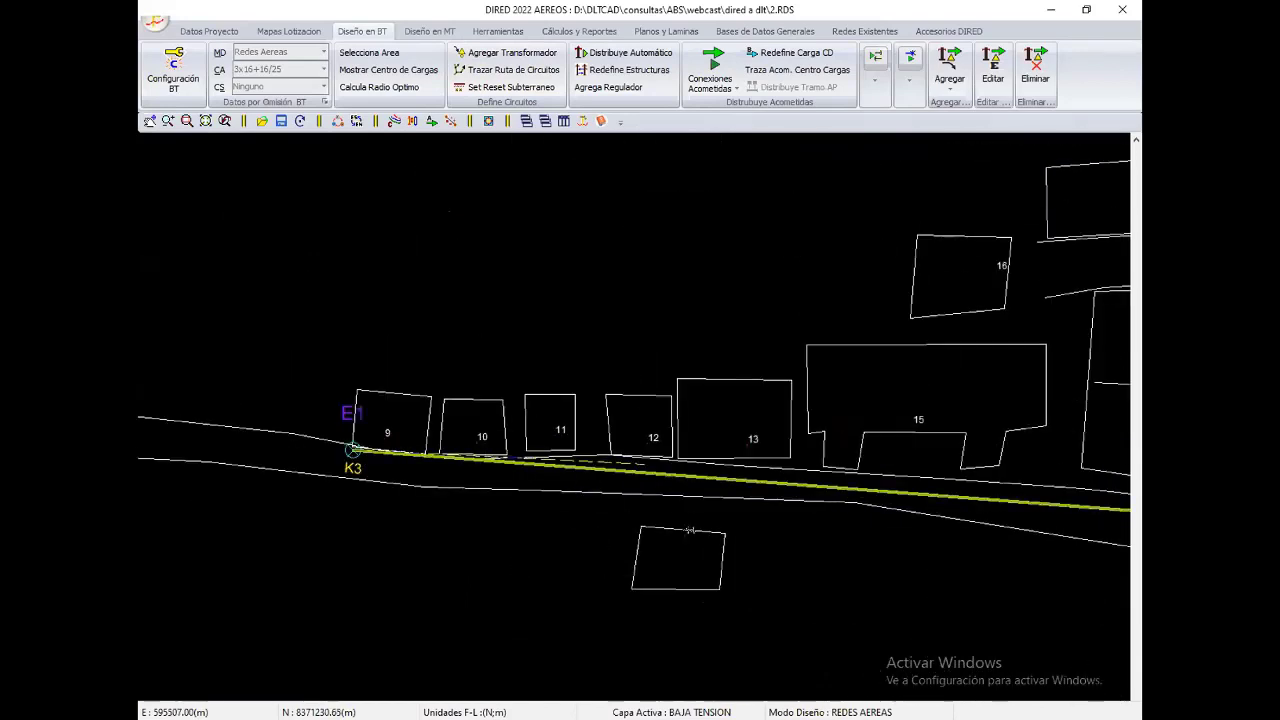
{"action": "right_click", "coordinate": [697, 508]}
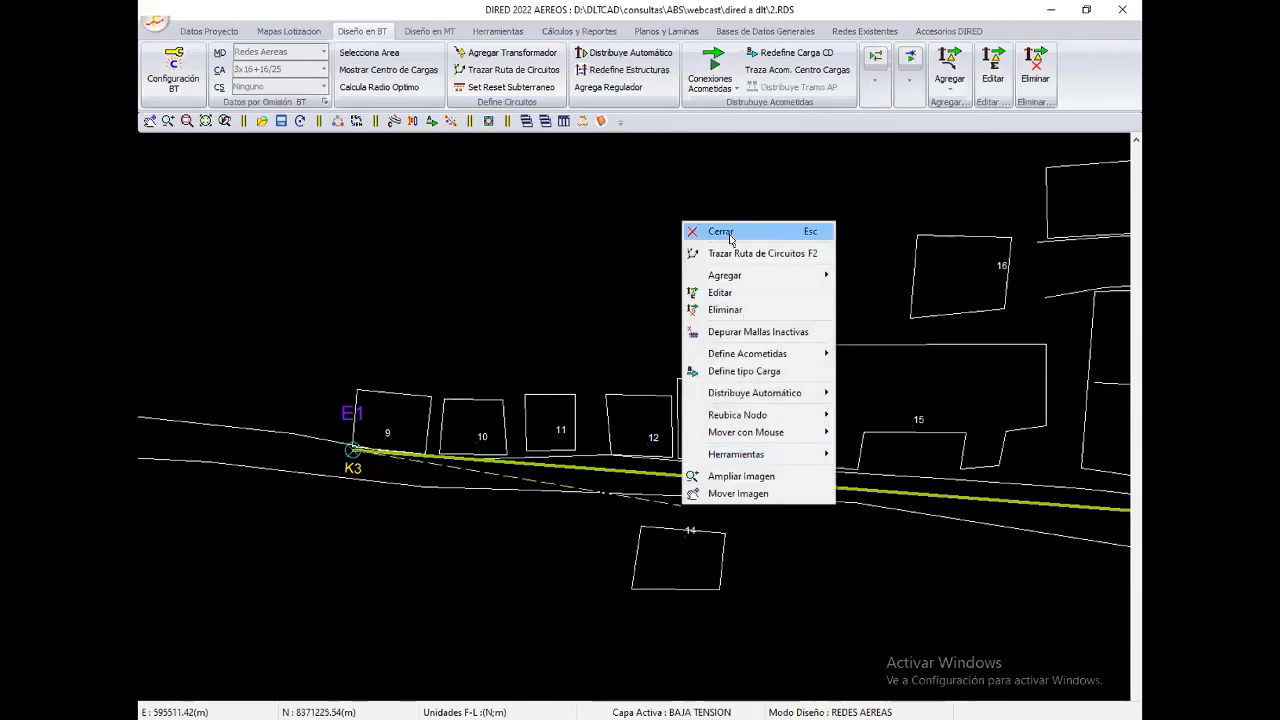
{"action": "left_click", "coordinate": [730, 236]}
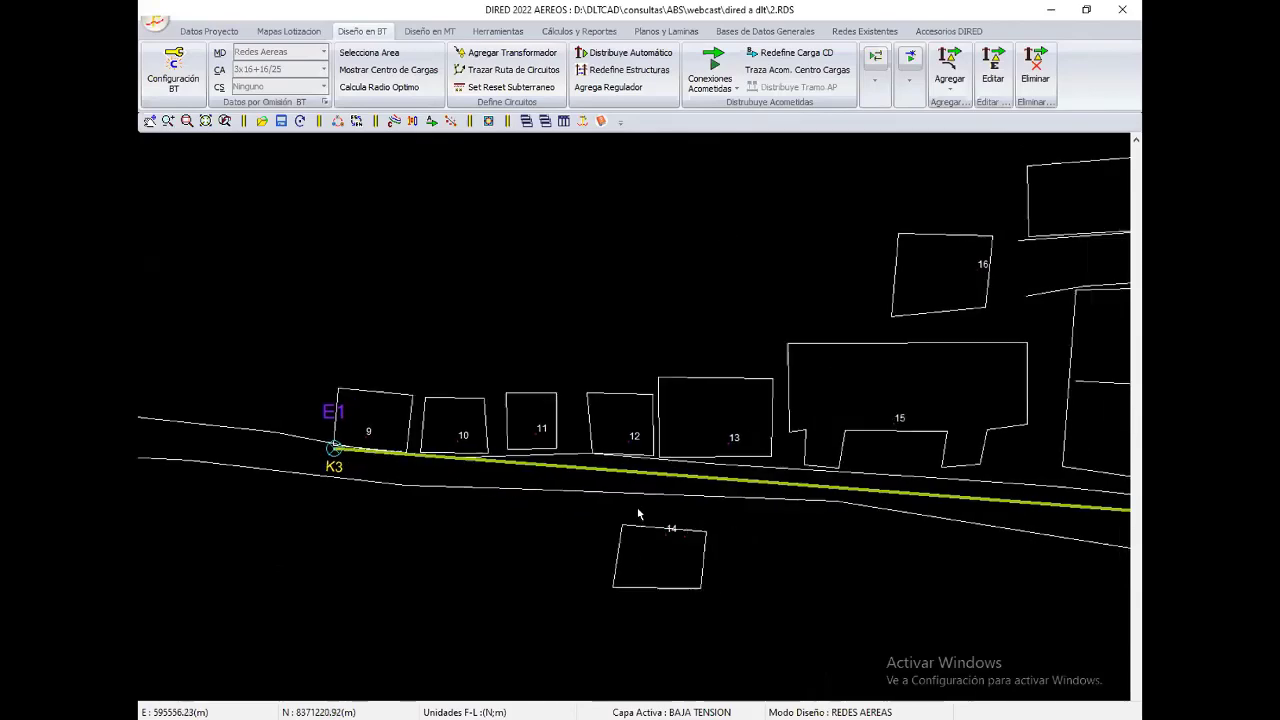
Step: Move node K2 onto the road junction
{"action": "scroll", "coordinate": [640, 517], "scroll_direction": "down", "scroll_amount": 1}
{"action": "scroll", "coordinate": [640, 517], "scroll_direction": "down", "scroll_amount": 1}
{"action": "scroll", "coordinate": [893, 663], "scroll_direction": "down", "scroll_amount": 2}
{"action": "scroll", "coordinate": [690, 495], "scroll_direction": "up", "scroll_amount": 2}
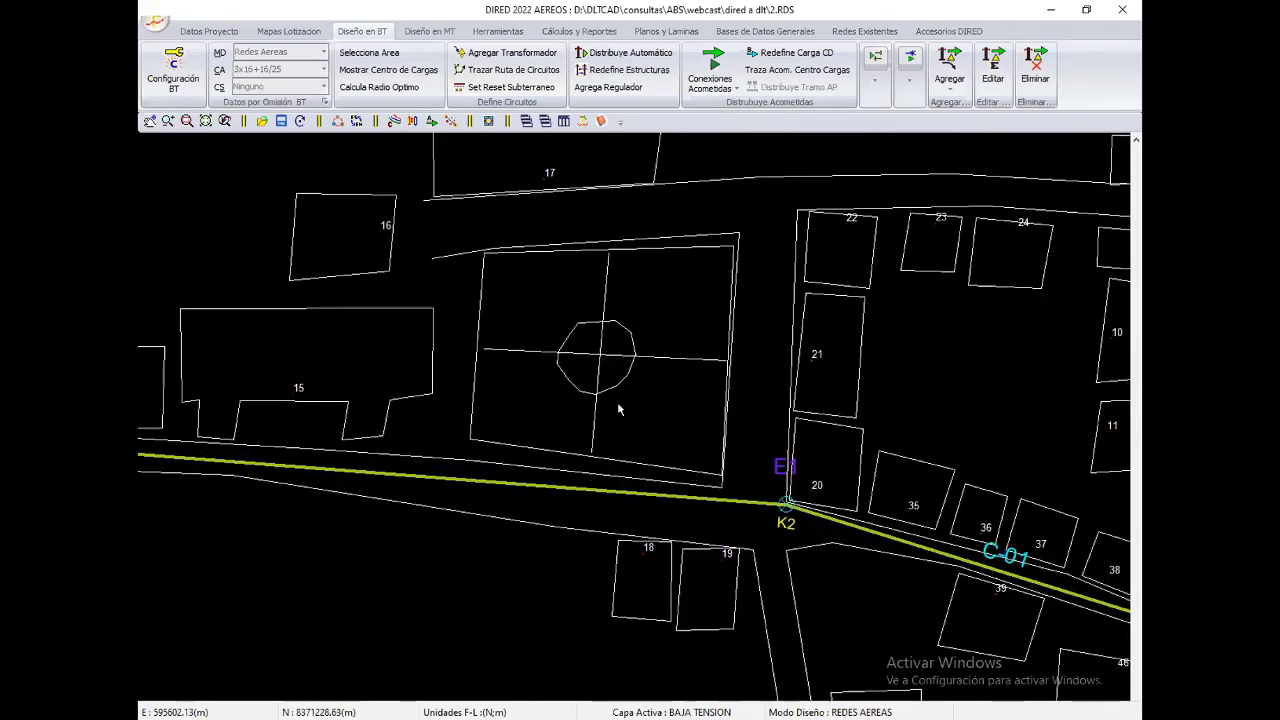
{"action": "scroll", "coordinate": [685, 505], "scroll_direction": "up", "scroll_amount": 2}
{"action": "right_click", "coordinate": [679, 507]}
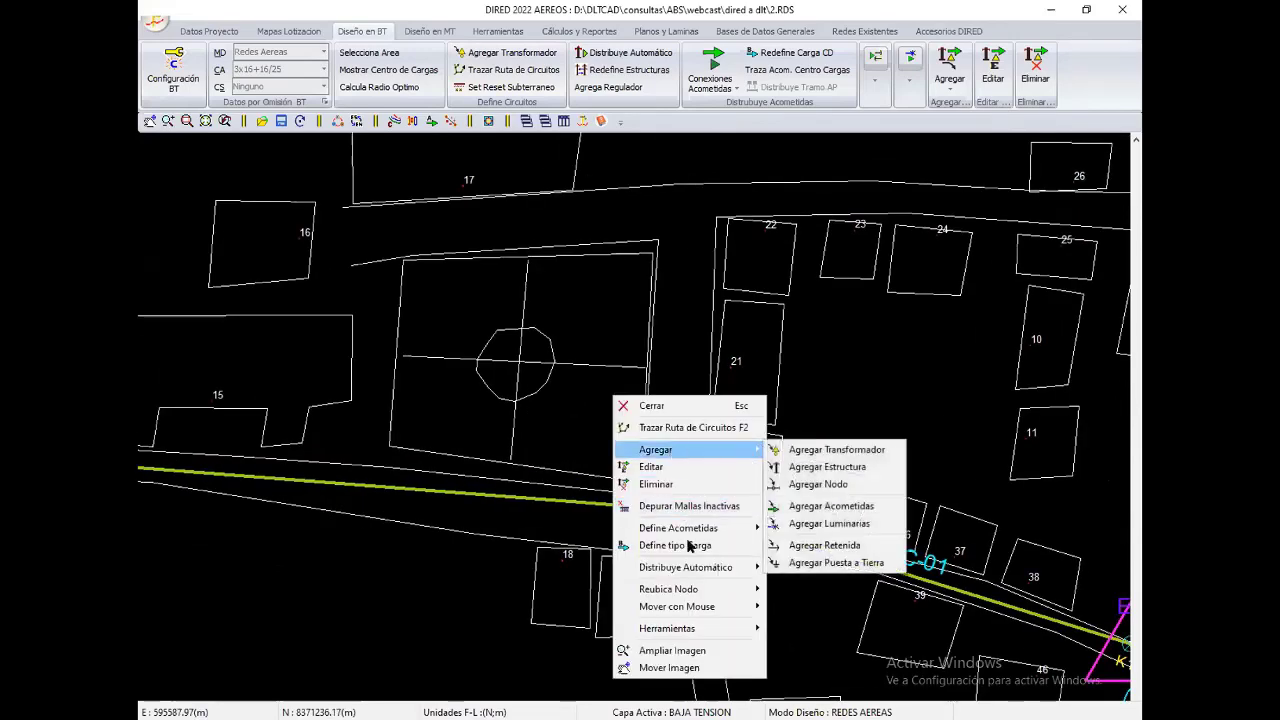
{"action": "mouse_move", "coordinate": [677, 606]}
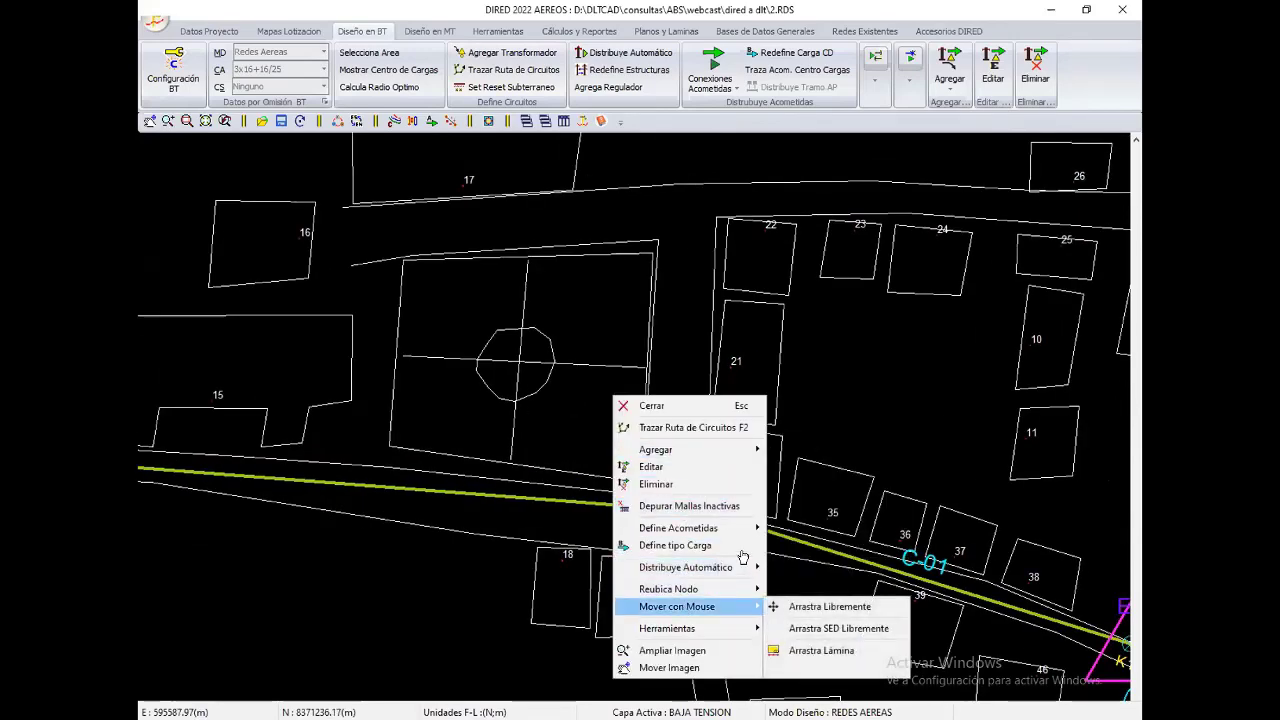
{"action": "left_click", "coordinate": [836, 606]}
{"action": "left_click", "coordinate": [653, 500]}
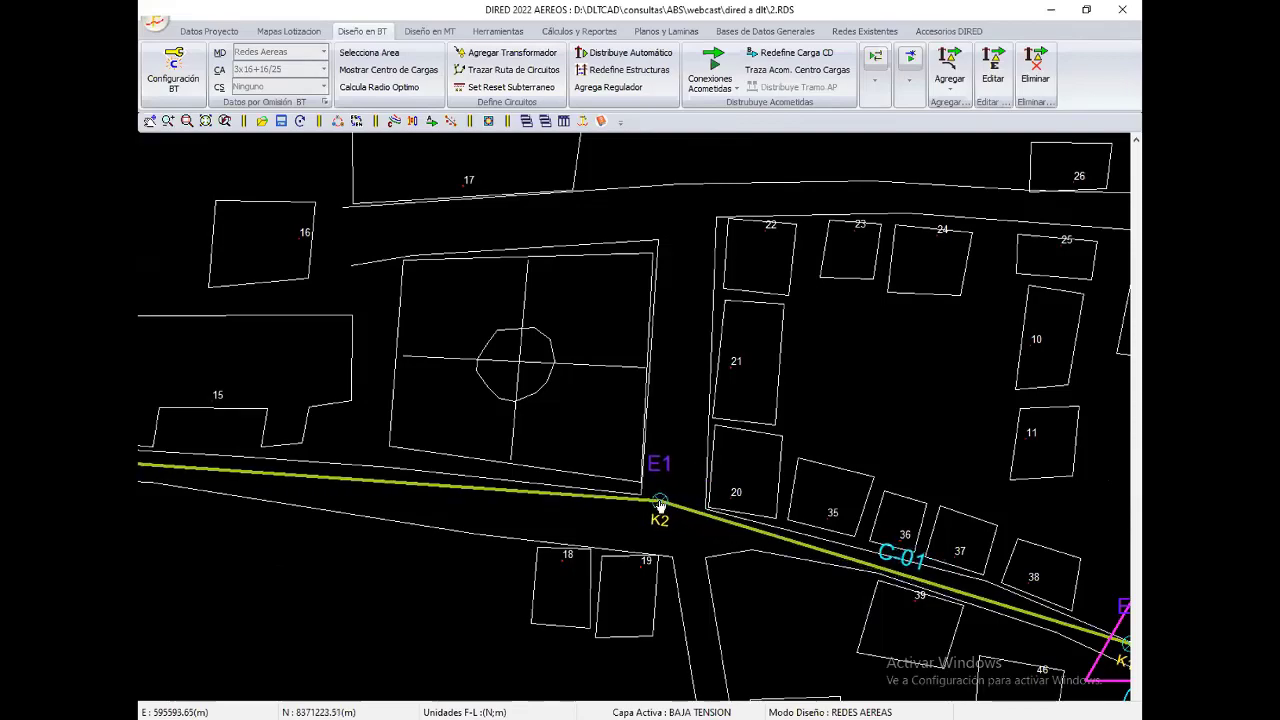
{"action": "scroll", "coordinate": [640, 475], "scroll_direction": "down", "scroll_amount": 3}
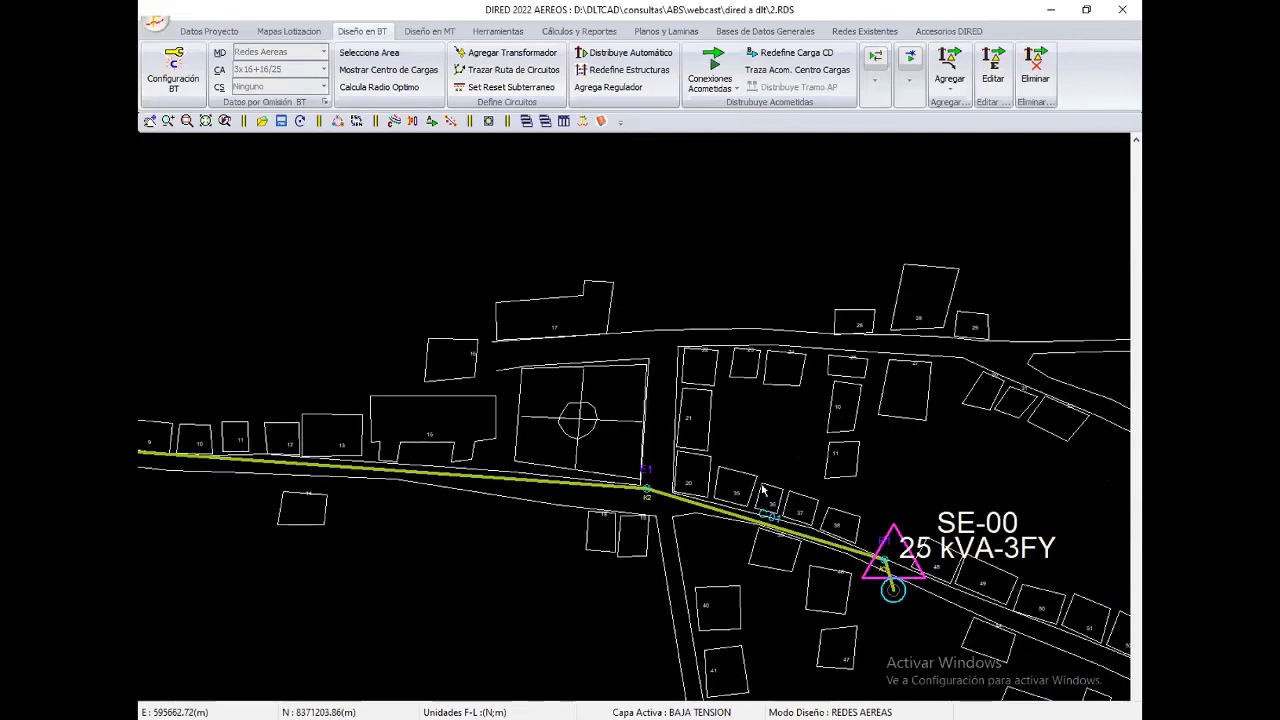
{"action": "mouse_move", "coordinate": [926, 579]}
{"action": "middle_mouse_down"}
{"action": "mouse_move", "coordinate": [752, 484]}
{"action": "mouse_move", "coordinate": [738, 404]}
{"action": "mouse_move", "coordinate": [743, 514]}
{"action": "mouse_move", "coordinate": [447, 327]}
{"action": "middle_mouse_up"}
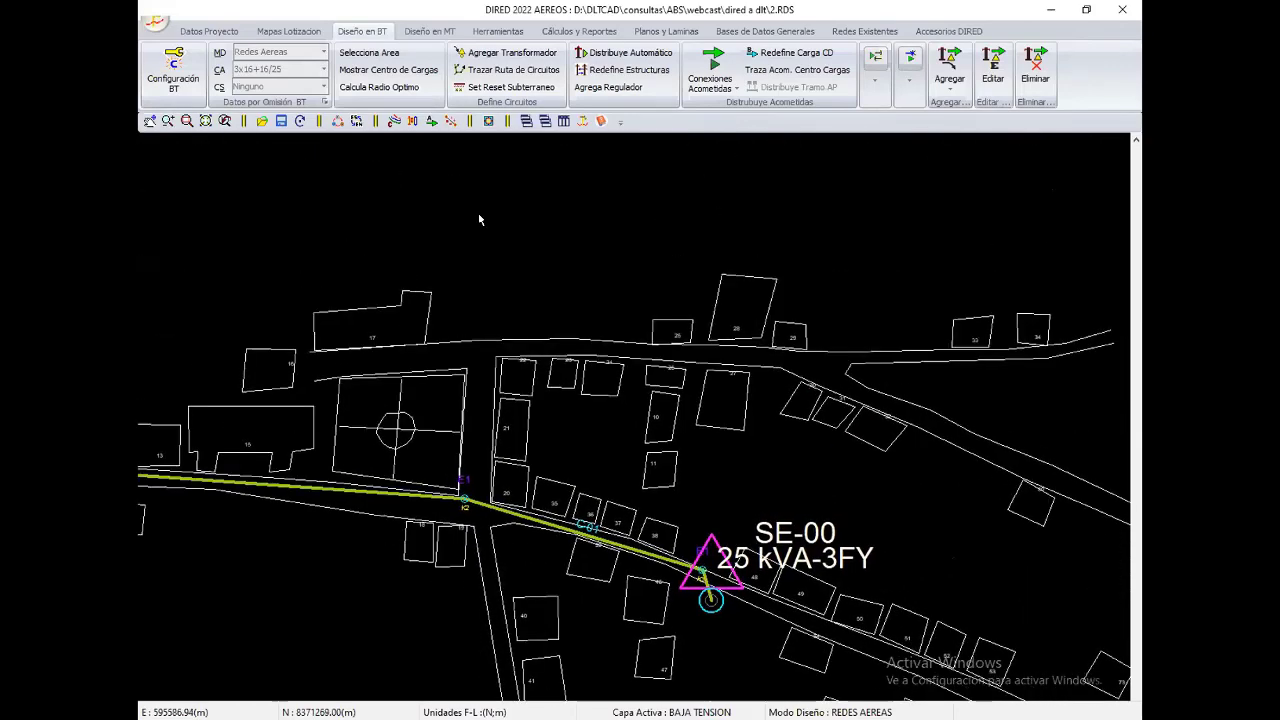
Step: Trace branches north from K2, east and west along the north road, and east along the main road
{"action": "left_click", "coordinate": [510, 87]}
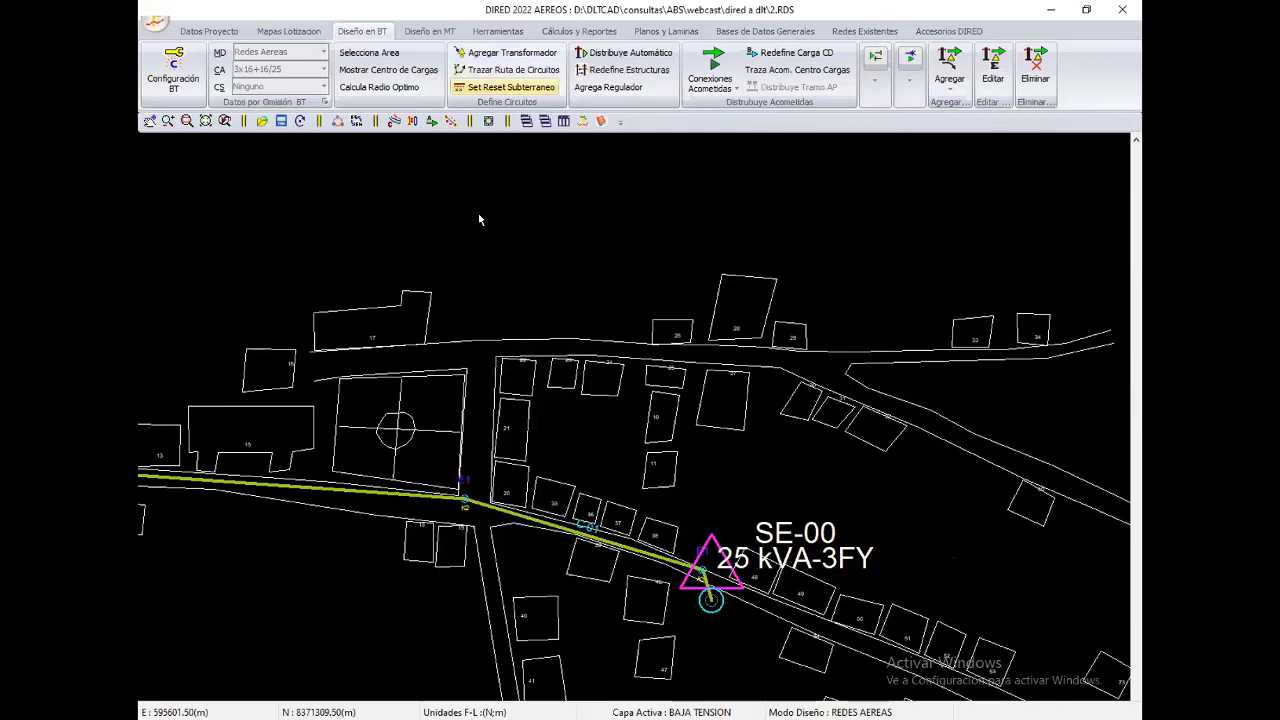
{"action": "left_click", "coordinate": [488, 485]}
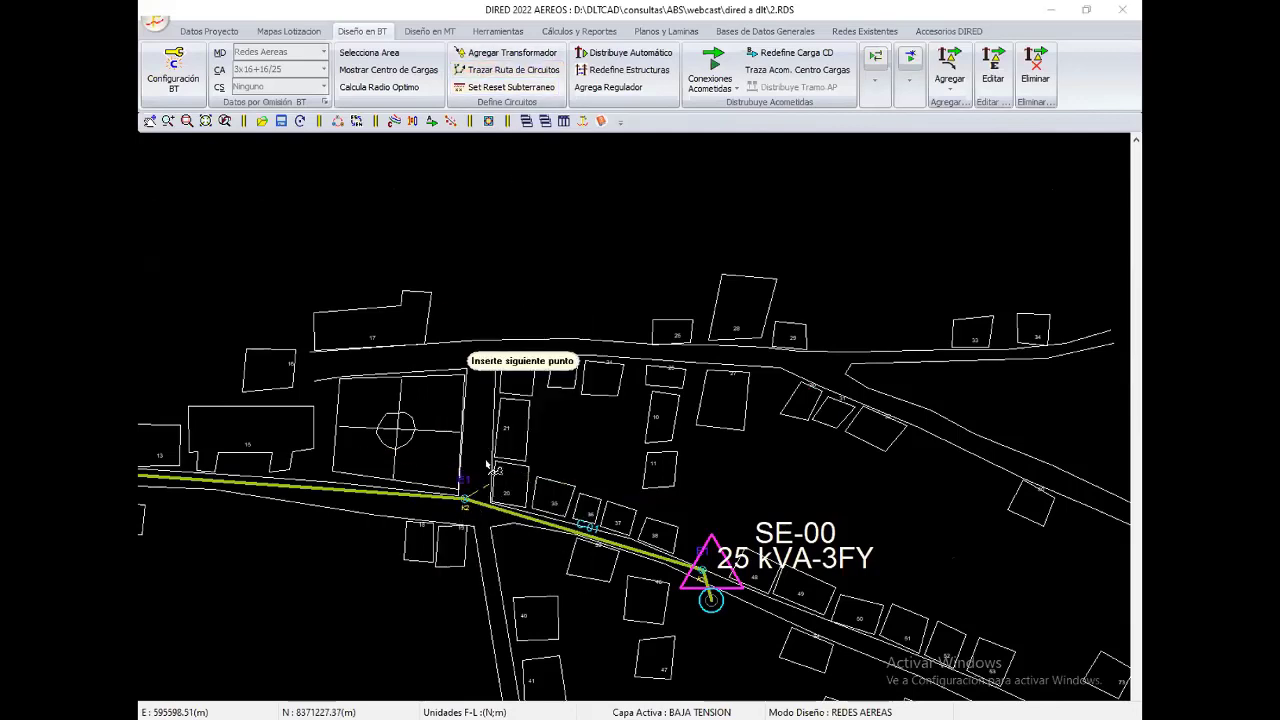
{"action": "left_click", "coordinate": [495, 334]}
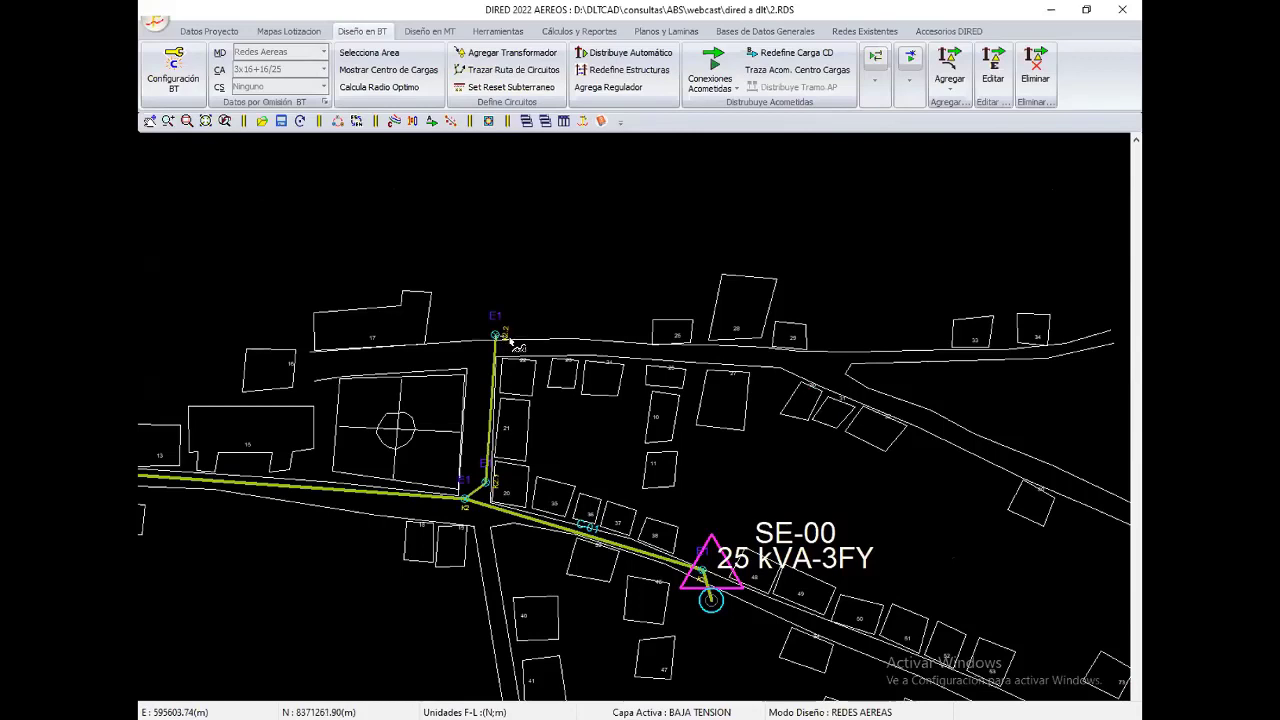
{"action": "middle_click_drag", "start_coordinate": [648, 347], "coordinate": [640, 375]}
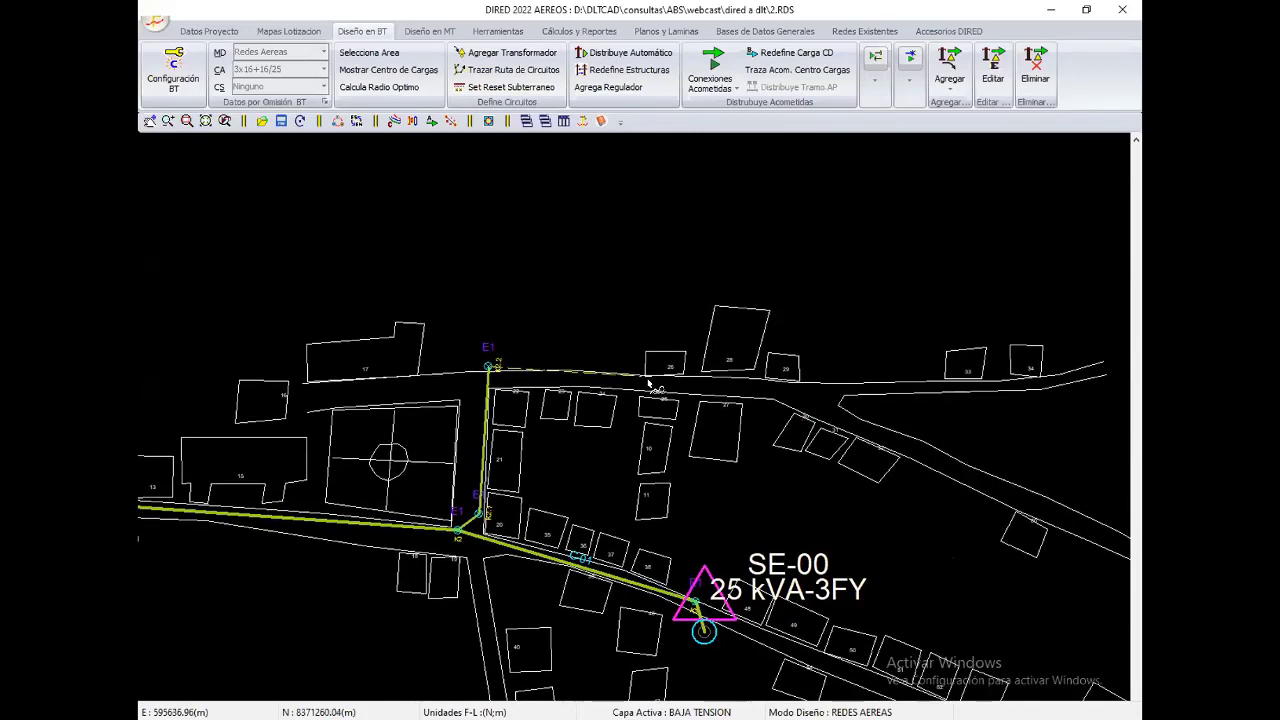
{"action": "left_click", "coordinate": [641, 376]}
{"action": "left_click", "coordinate": [798, 381]}
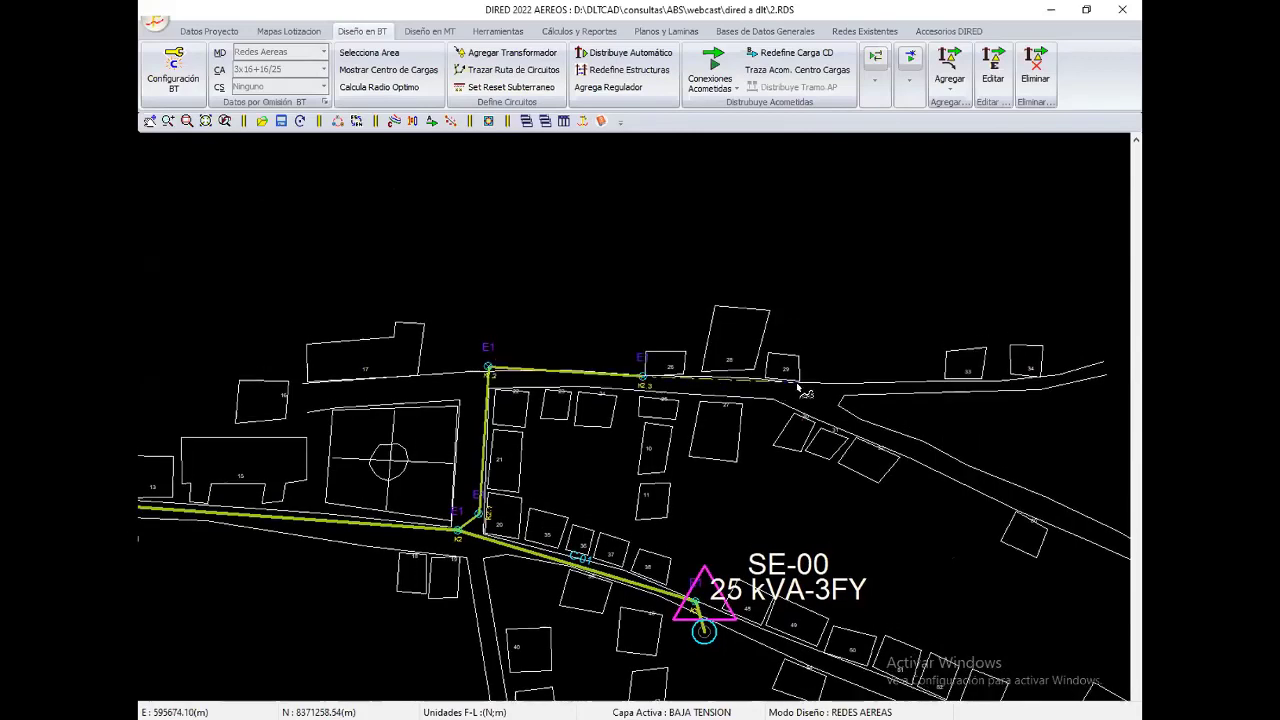
{"action": "left_click", "coordinate": [490, 372]}
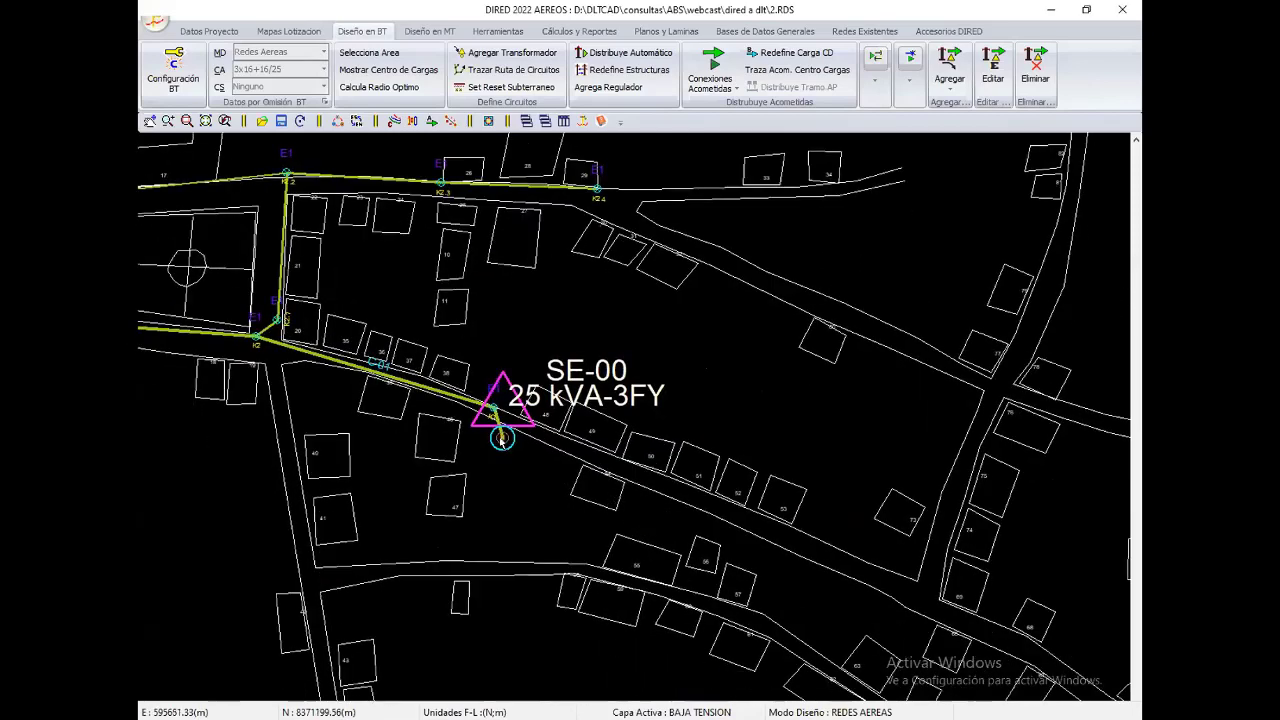
{"action": "left_click", "coordinate": [493, 409]}
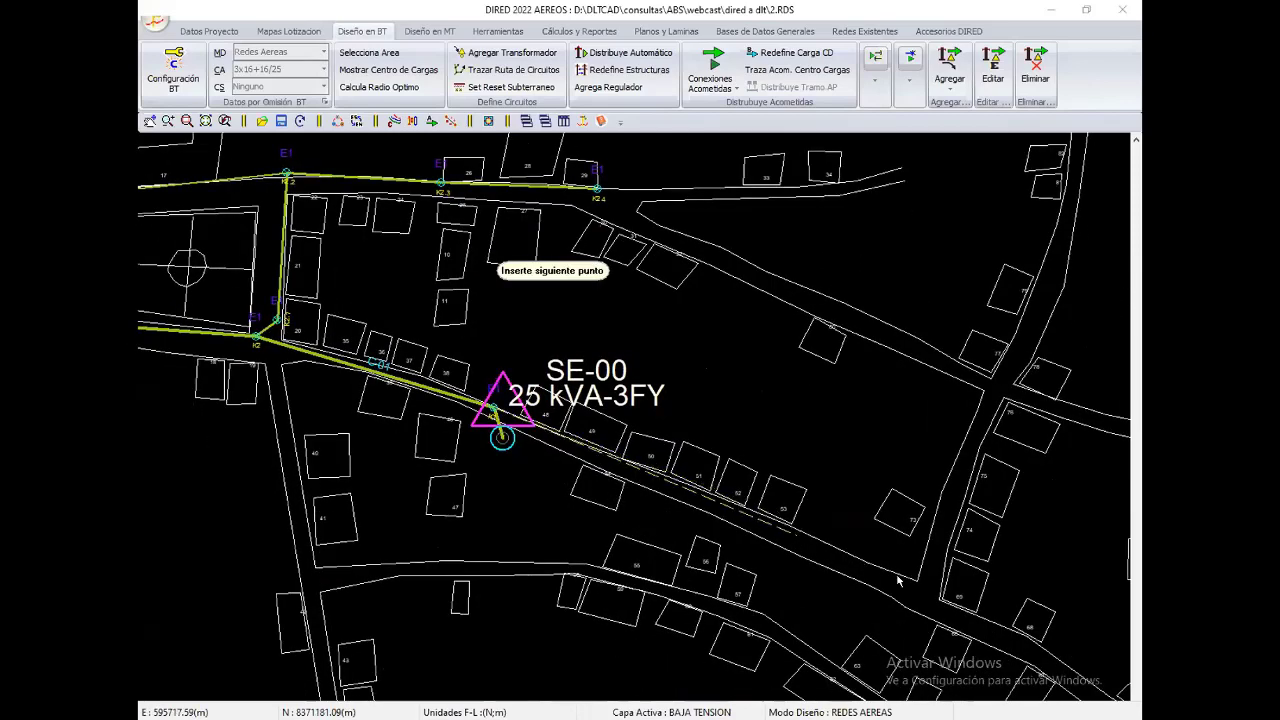
{"action": "left_click", "coordinate": [928, 594]}
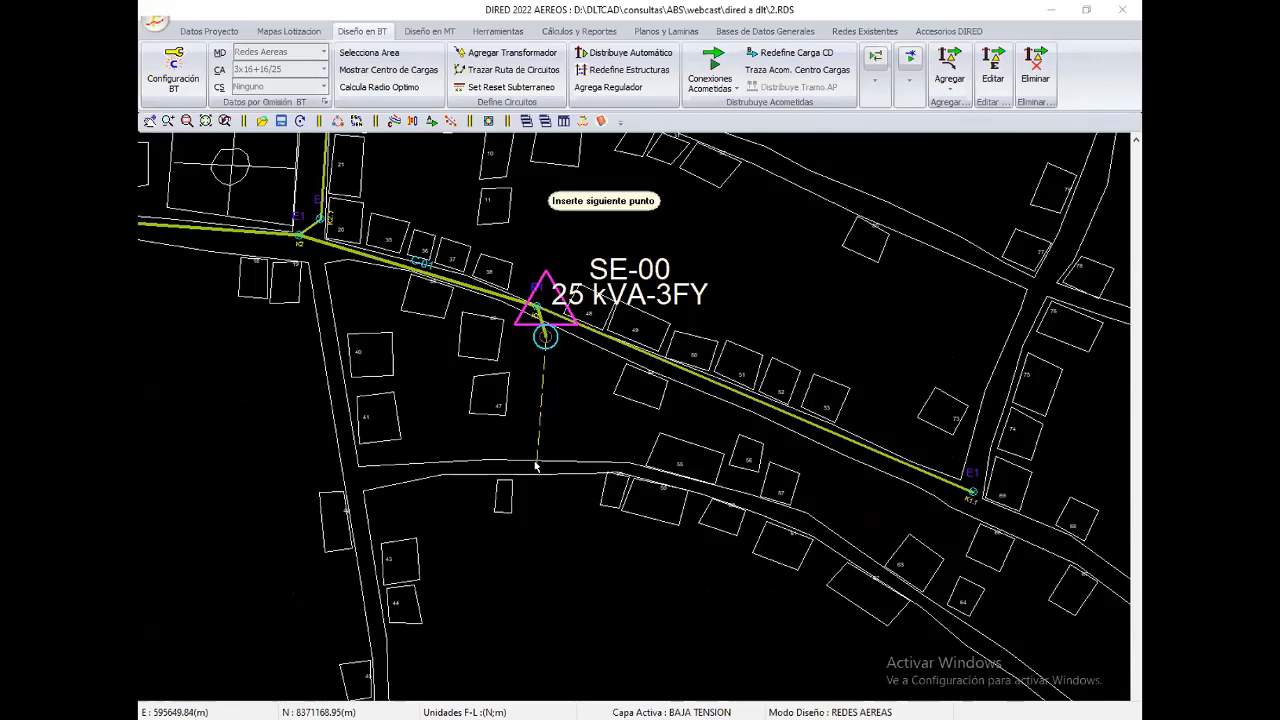
Step: Route C-02 south from SE-00, west to the side road, then north and south along it, deleting a stray segment
{"action": "left_click", "coordinate": [536, 464]}
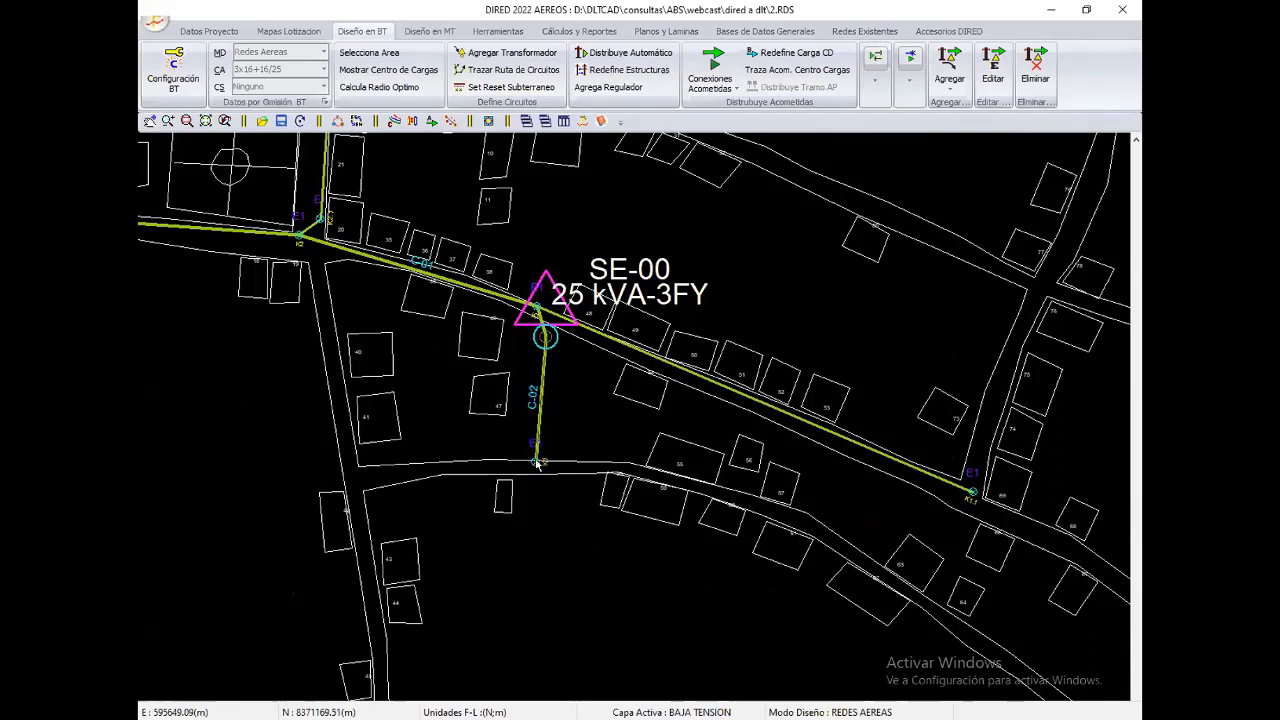
{"action": "left_click", "coordinate": [349, 465]}
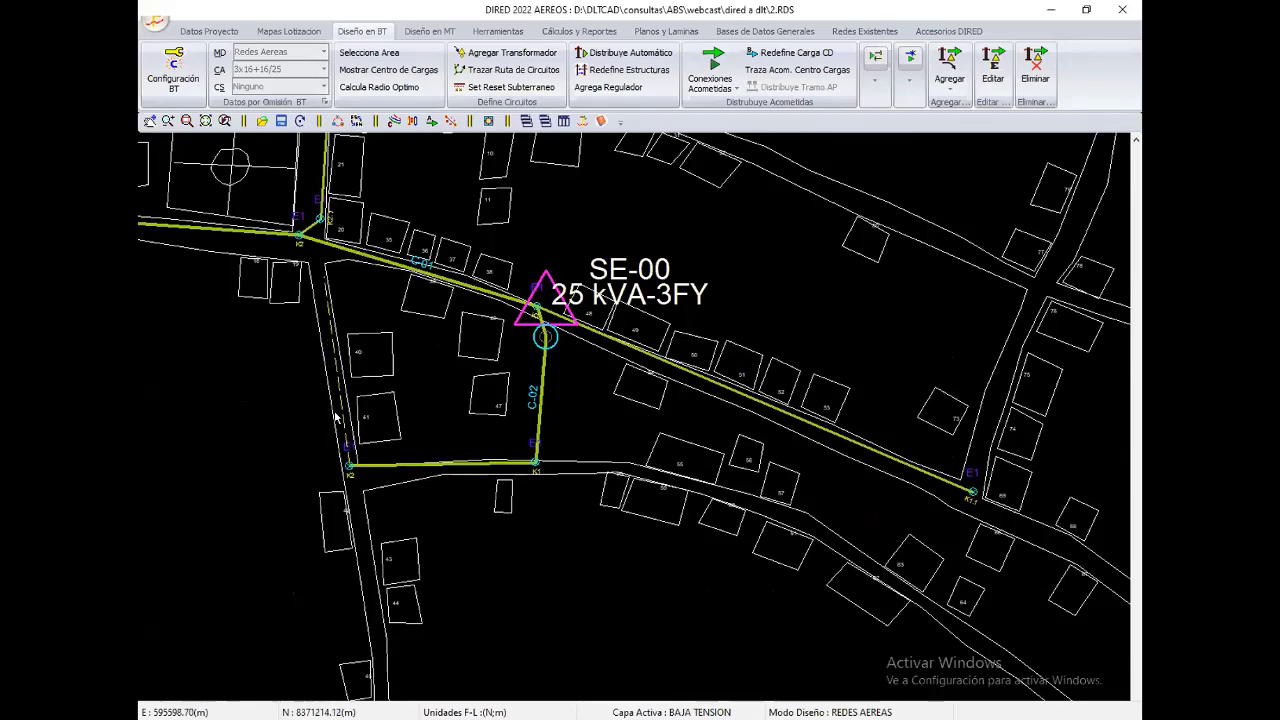
{"action": "middle_click_drag", "start_coordinate": [299, 240], "coordinate": [392, 390]}
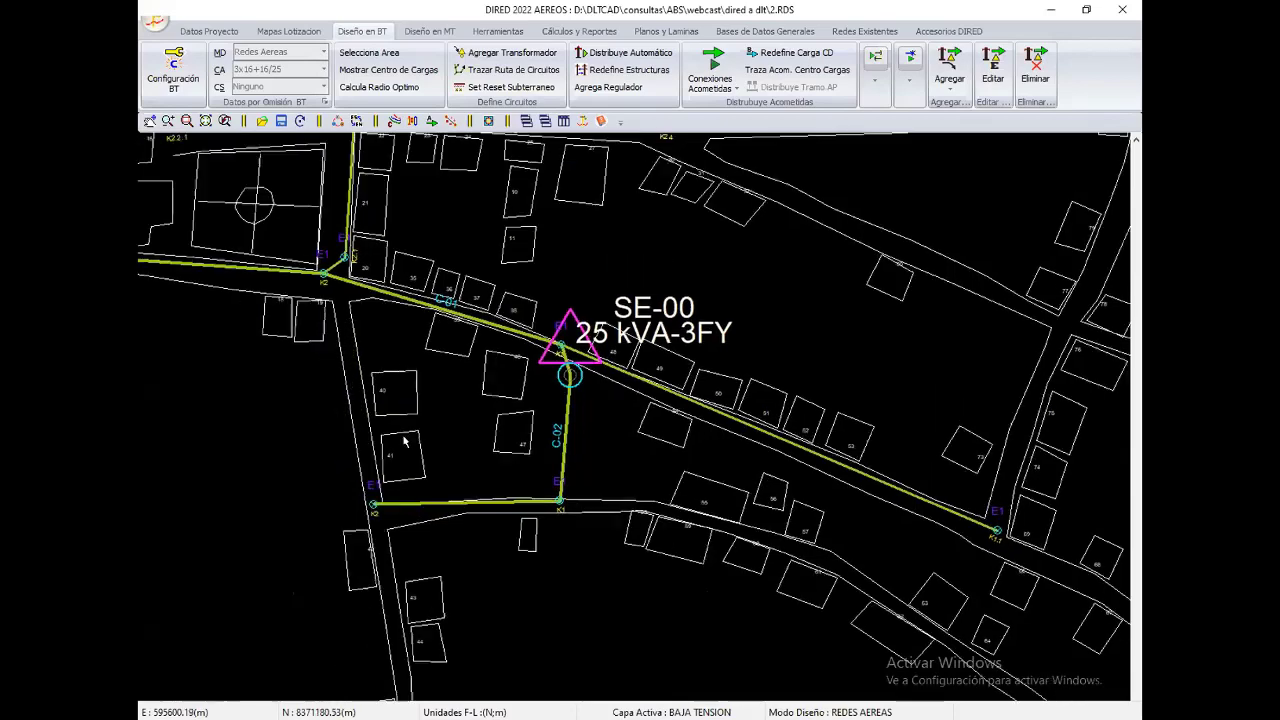
{"action": "middle_click_drag", "start_coordinate": [492, 430], "coordinate": [549, 438]}
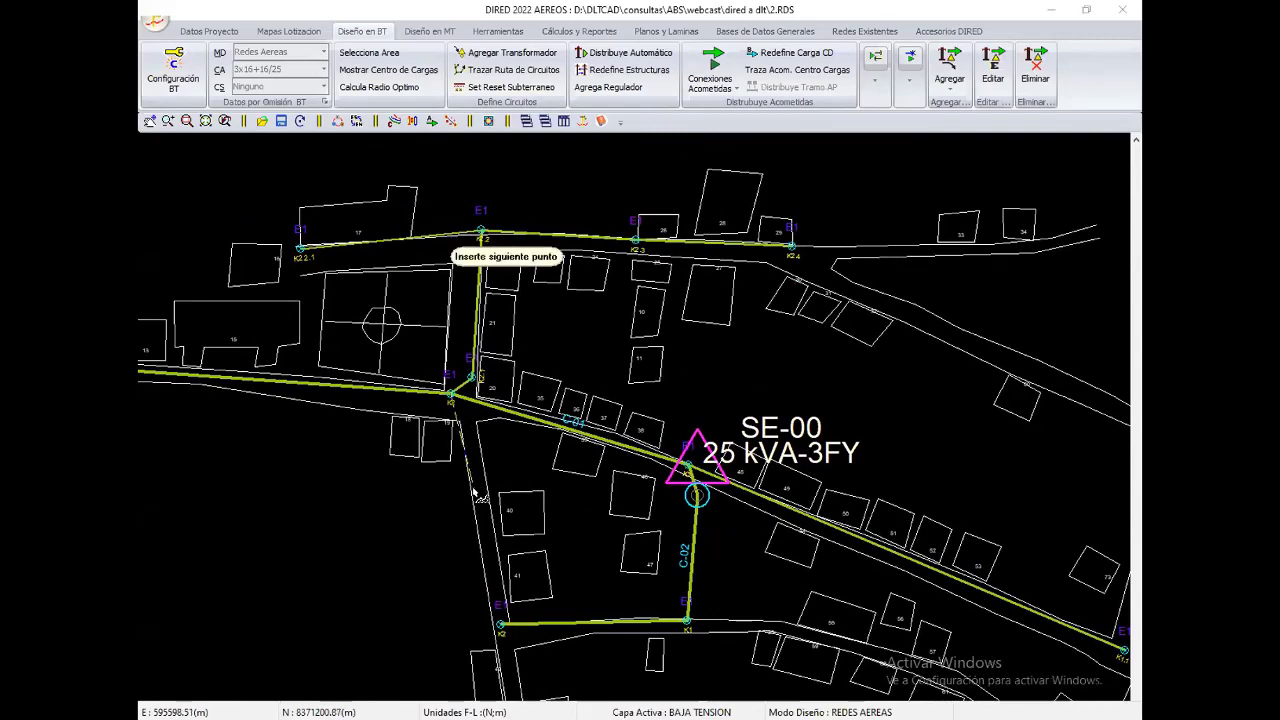
{"action": "middle_click_drag", "start_coordinate": [465, 440], "coordinate": [470, 164]}
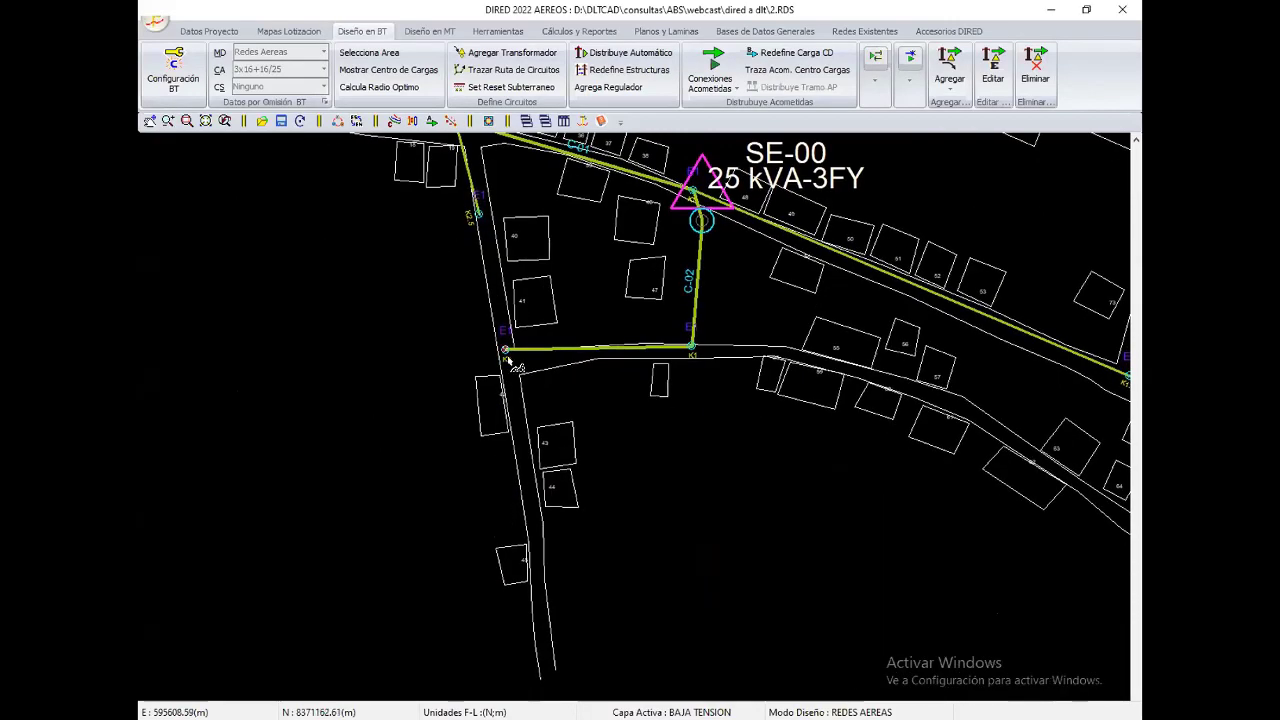
{"action": "left_click", "coordinate": [528, 550]}
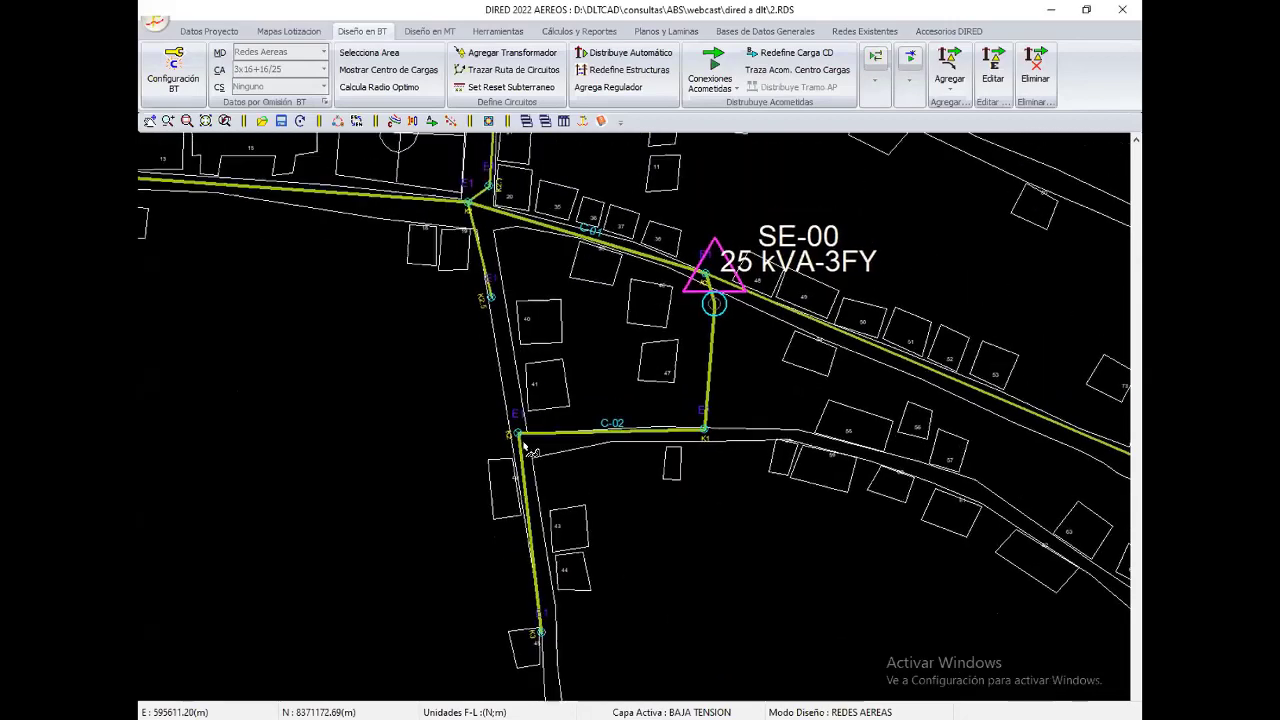
{"action": "middle_click_drag", "start_coordinate": [506, 348], "coordinate": [520, 450]}
{"action": "left_click", "coordinate": [508, 340]}
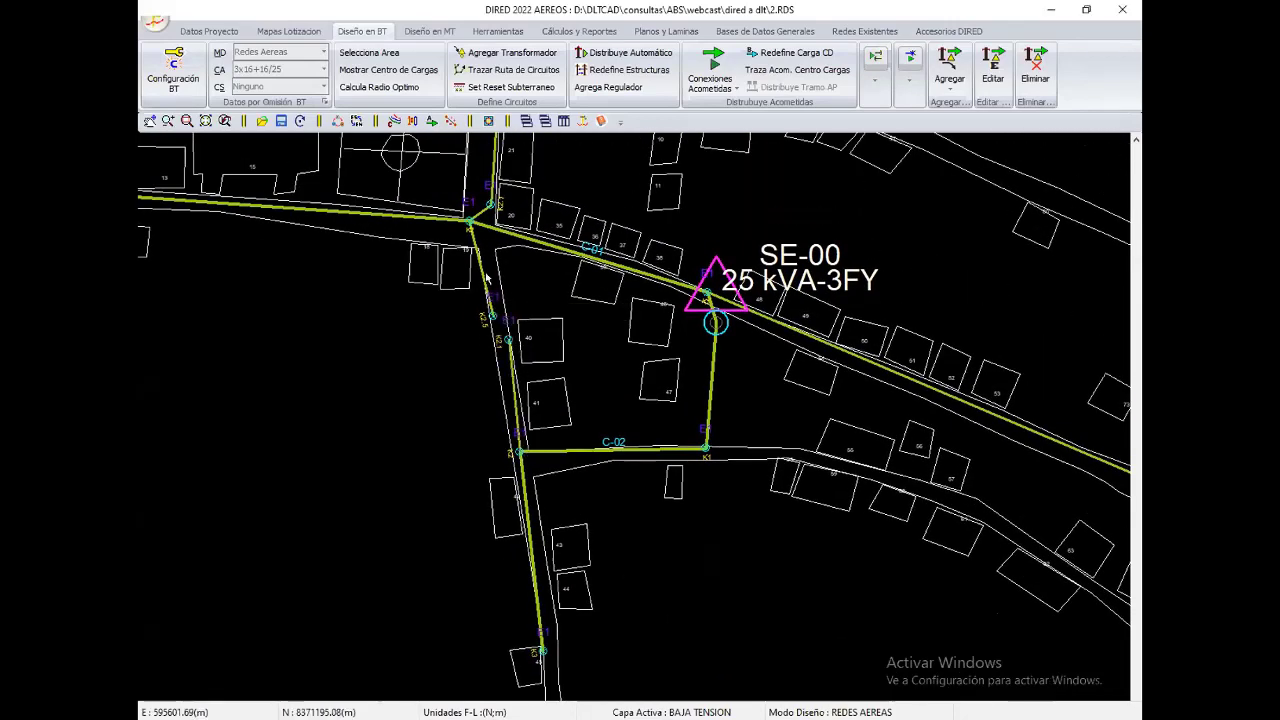
{"action": "right_click", "coordinate": [509, 337]}
{"action": "left_click", "coordinate": [500, 340]}
Step: Trace low-voltage spans from pole K1 along the southern road to new poles K1.2 and K1.3
{"action": "mouse_move", "coordinate": [773, 458]}
{"action": "middle_mouse_down"}
{"action": "mouse_move", "coordinate": [474, 478]}
{"action": "mouse_move", "coordinate": [518, 420]}
{"action": "middle_mouse_up"}
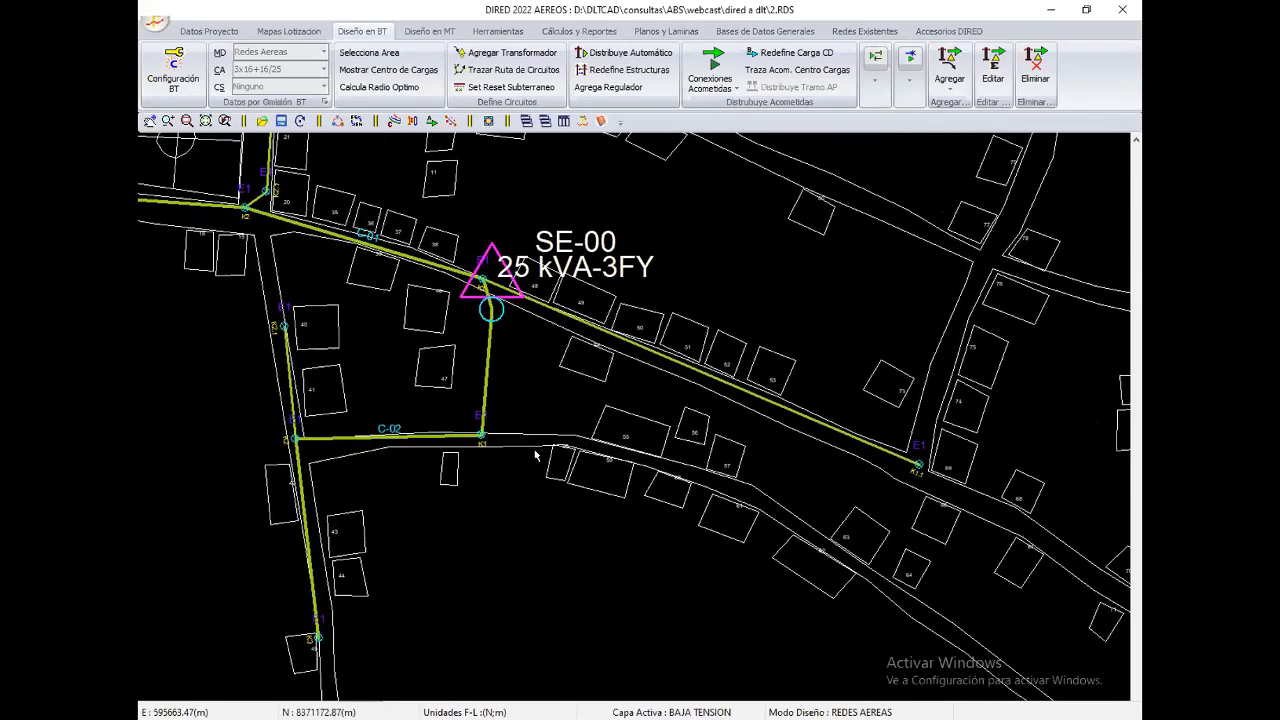
{"action": "left_click", "coordinate": [482, 436]}
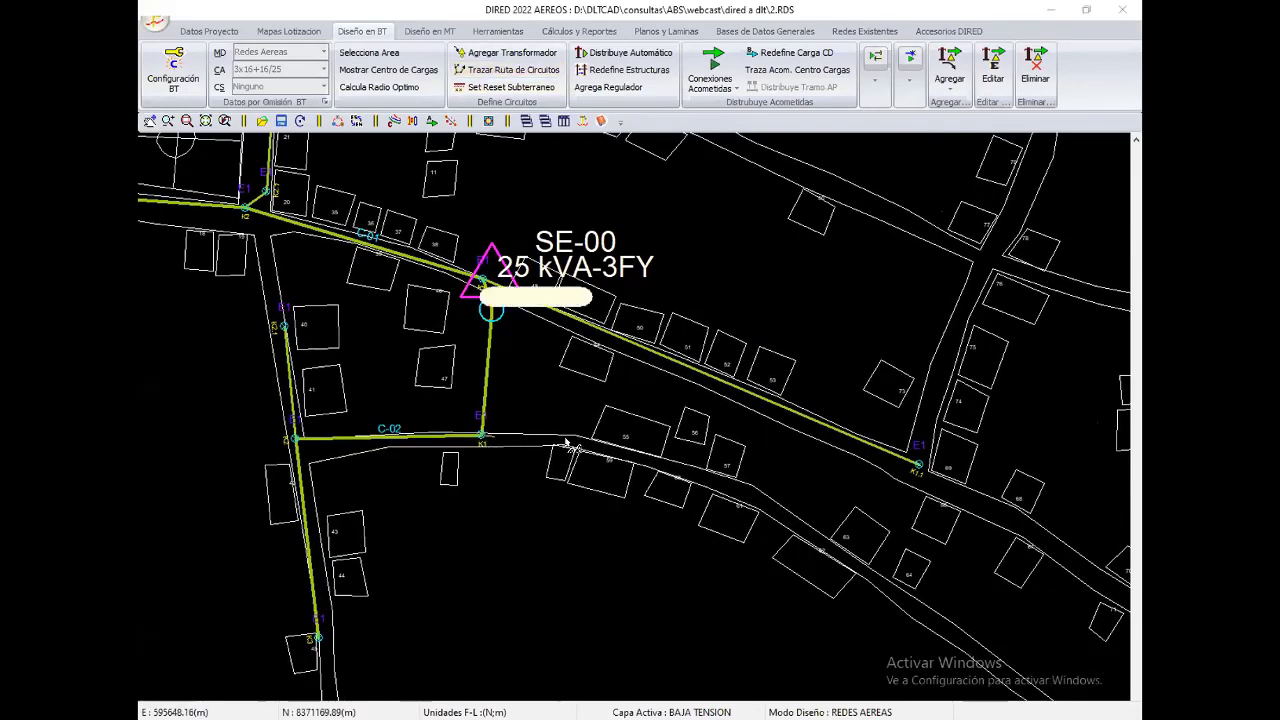
{"action": "left_click", "coordinate": [742, 481]}
{"action": "middle_click_drag", "start_coordinate": [748, 488], "coordinate": [518, 390]}
{"action": "middle_click_drag", "start_coordinate": [590, 462], "coordinate": [530, 457]}
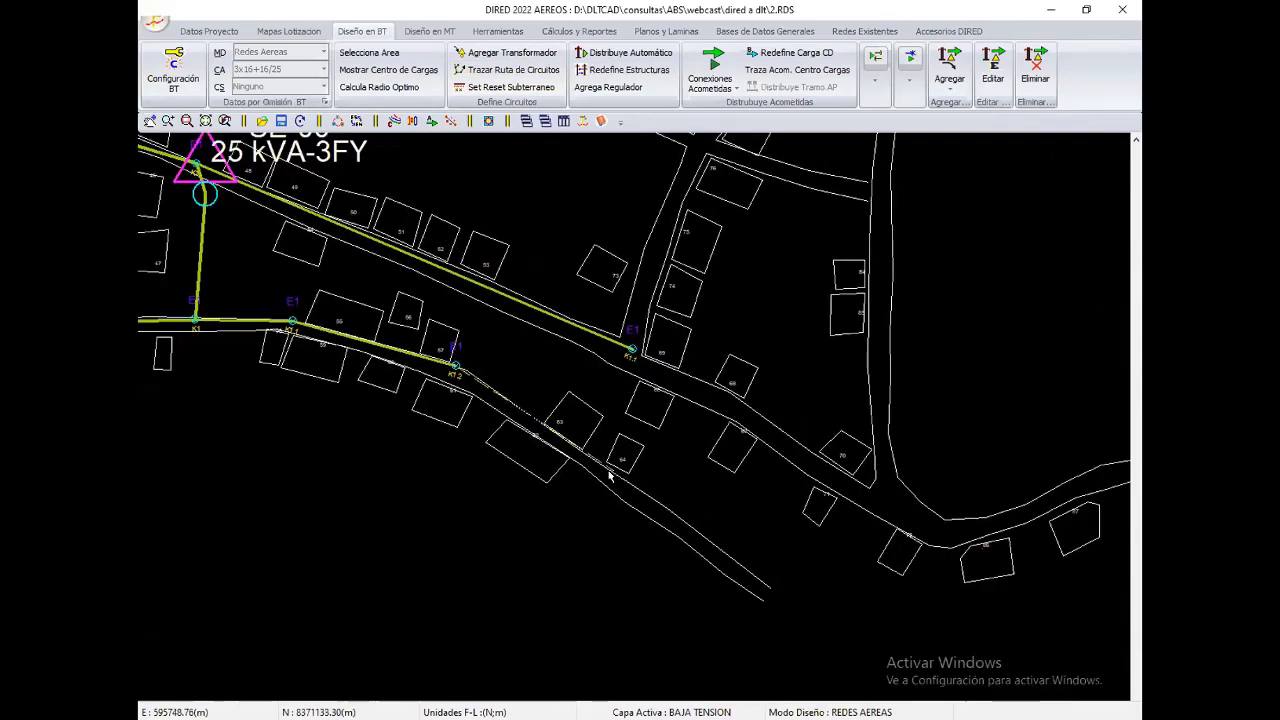
{"action": "left_click", "coordinate": [610, 480]}
Step: Draw a span from the roadside pole up the side street
{"action": "mouse_move", "coordinate": [385, 325]}
{"action": "middle_mouse_down"}
{"action": "mouse_move", "coordinate": [498, 460]}
{"action": "mouse_move", "coordinate": [312, 460]}
{"action": "middle_mouse_up"}
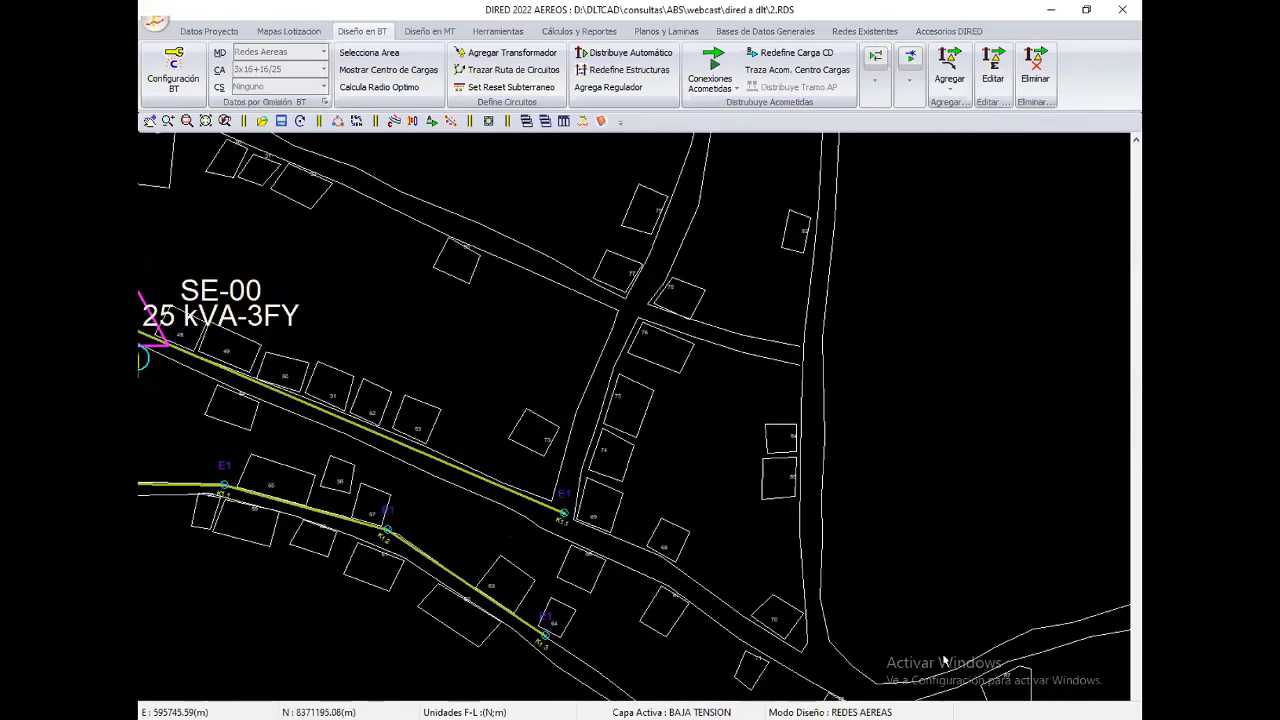
{"action": "mouse_move", "coordinate": [394, 209]}
{"action": "middle_mouse_down"}
{"action": "mouse_move", "coordinate": [580, 337]}
{"action": "mouse_move", "coordinate": [660, 414]}
{"action": "mouse_move", "coordinate": [697, 391]}
{"action": "mouse_move", "coordinate": [666, 351]}
{"action": "middle_mouse_up"}
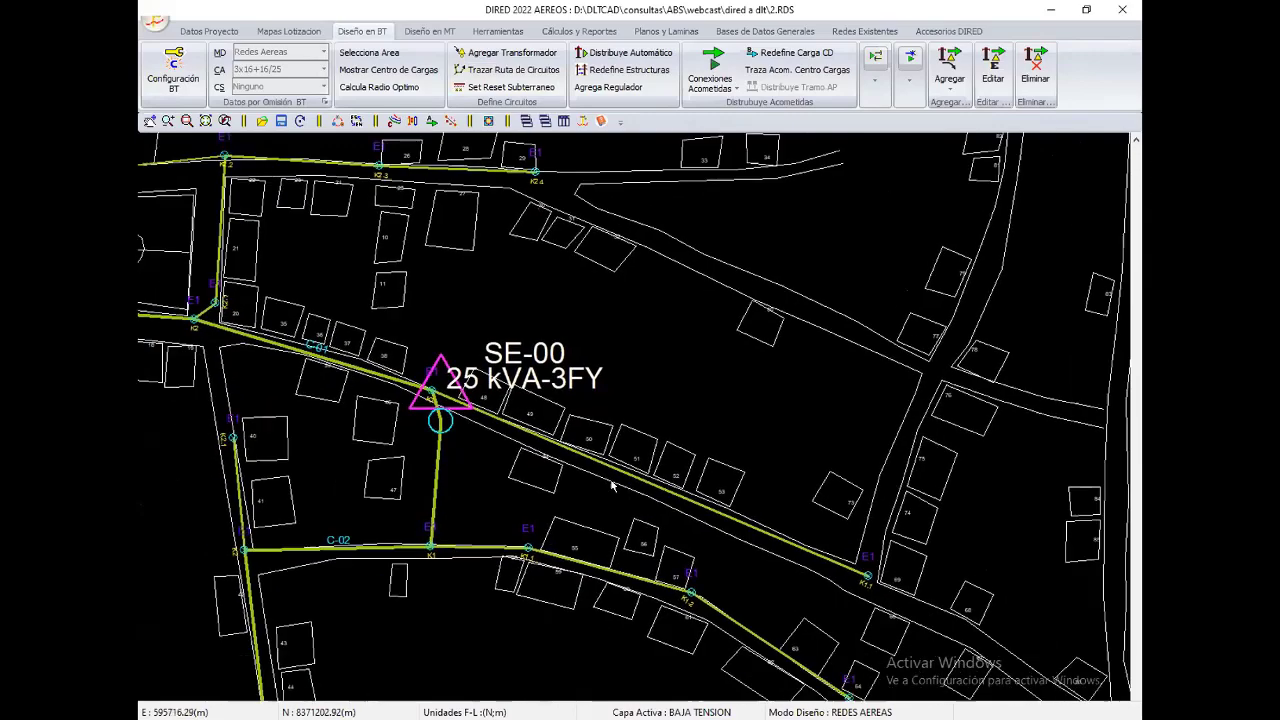
{"action": "middle_click_drag", "start_coordinate": [729, 673], "coordinate": [651, 531]}
{"action": "middle_click_drag", "start_coordinate": [751, 538], "coordinate": [622, 522]}
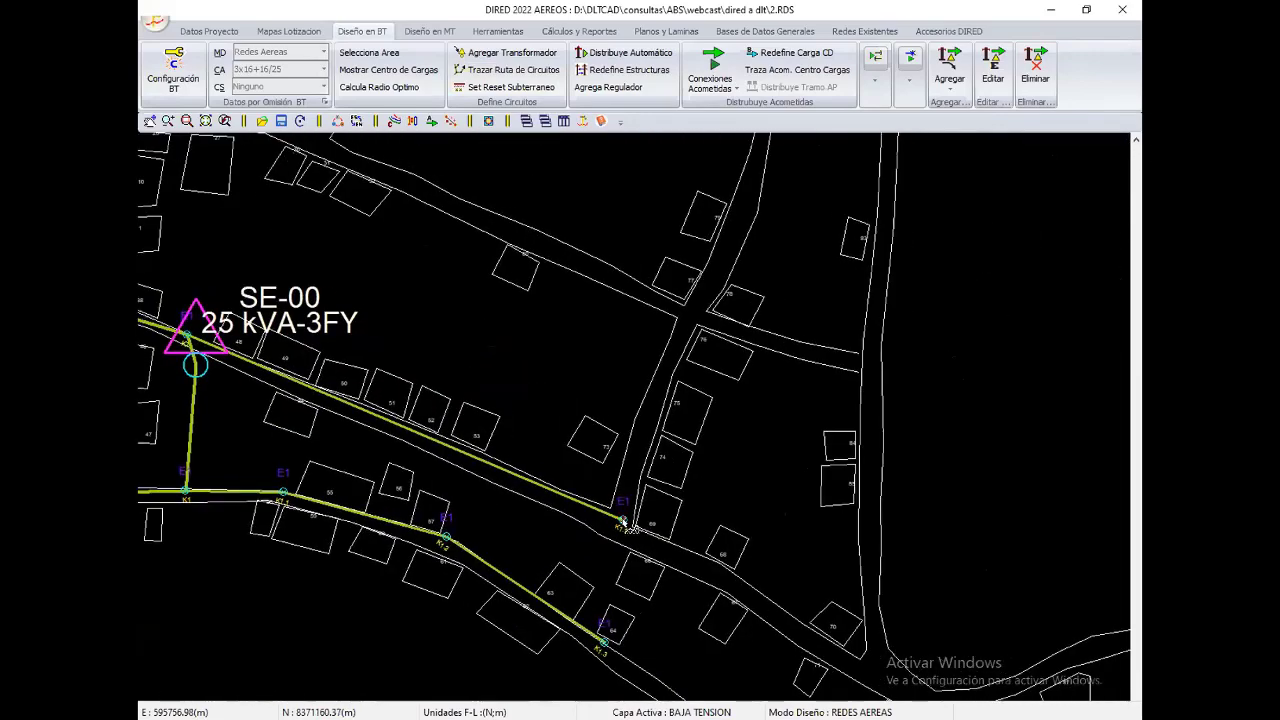
{"action": "left_click", "coordinate": [692, 336]}
Step: Add spans east along the main road to the bend and pole K1.1.1 on the eastern road
{"action": "mouse_move", "coordinate": [700, 343]}
{"action": "middle_mouse_down"}
{"action": "mouse_move", "coordinate": [648, 574]}
{"action": "mouse_move", "coordinate": [663, 512]}
{"action": "middle_mouse_up"}
{"action": "mouse_move", "coordinate": [599, 402]}
{"action": "middle_mouse_down"}
{"action": "mouse_move", "coordinate": [684, 450]}
{"action": "mouse_move", "coordinate": [736, 450]}
{"action": "middle_mouse_up"}
{"action": "middle_click_drag", "start_coordinate": [736, 700], "coordinate": [702, 494]}
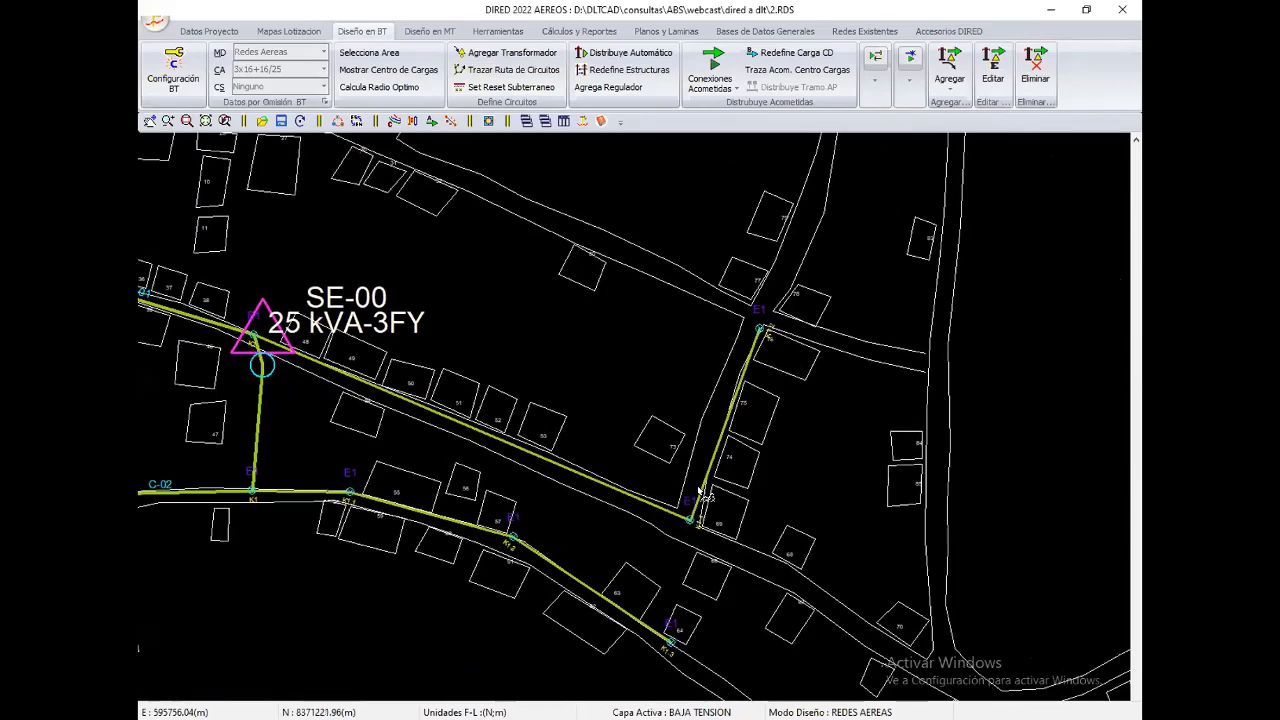
{"action": "middle_click_drag", "start_coordinate": [682, 314], "coordinate": [636, 303]}
{"action": "left_click", "coordinate": [645, 297]}
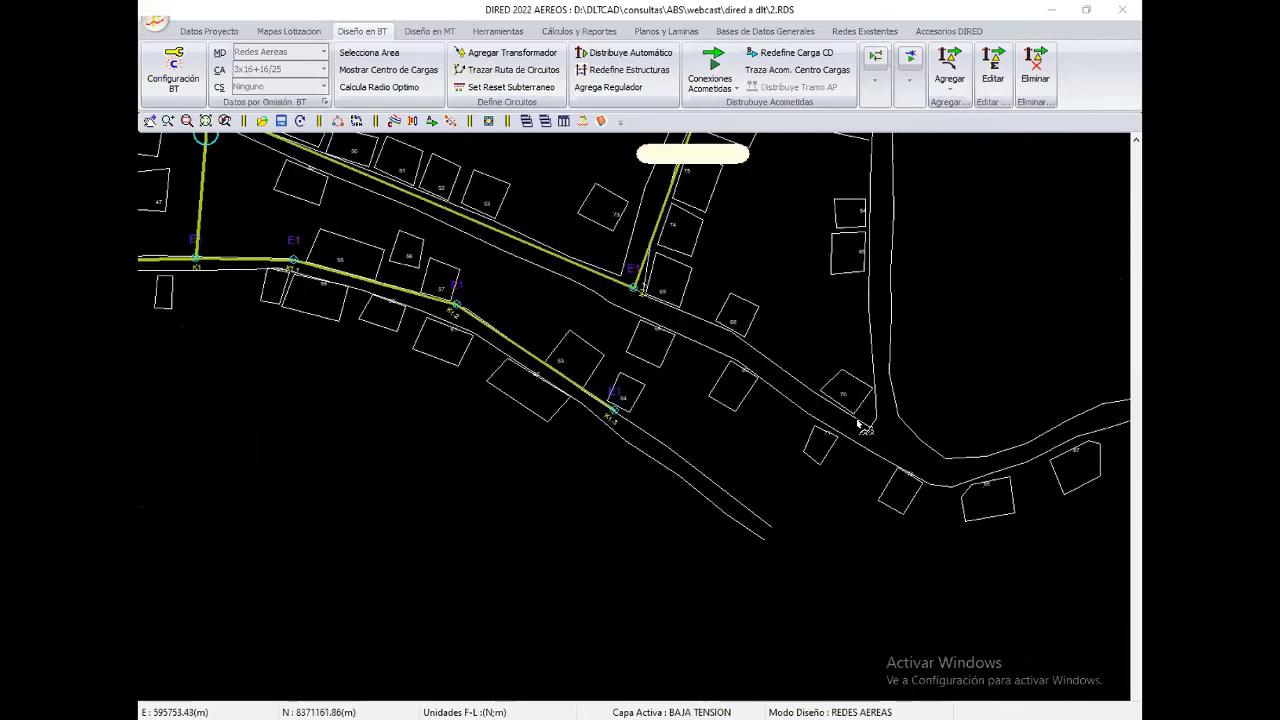
{"action": "left_click", "coordinate": [860, 425]}
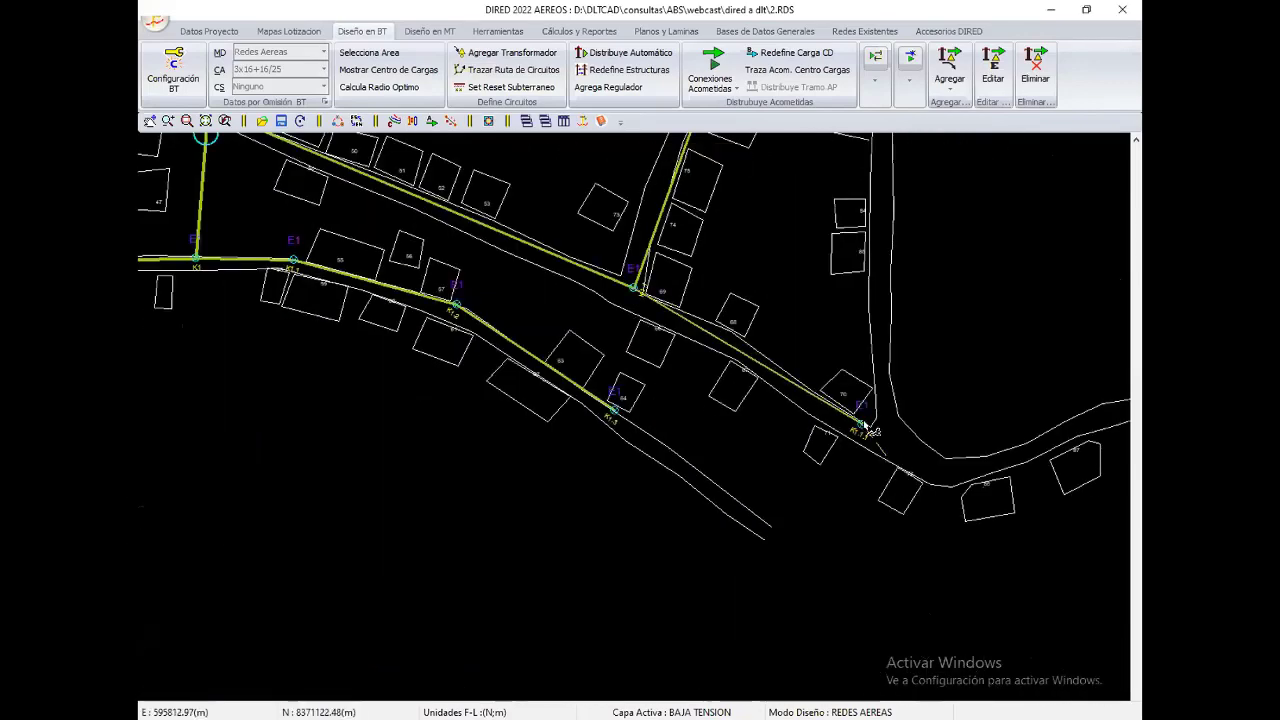
{"action": "middle_click_drag", "start_coordinate": [897, 470], "coordinate": [800, 462]}
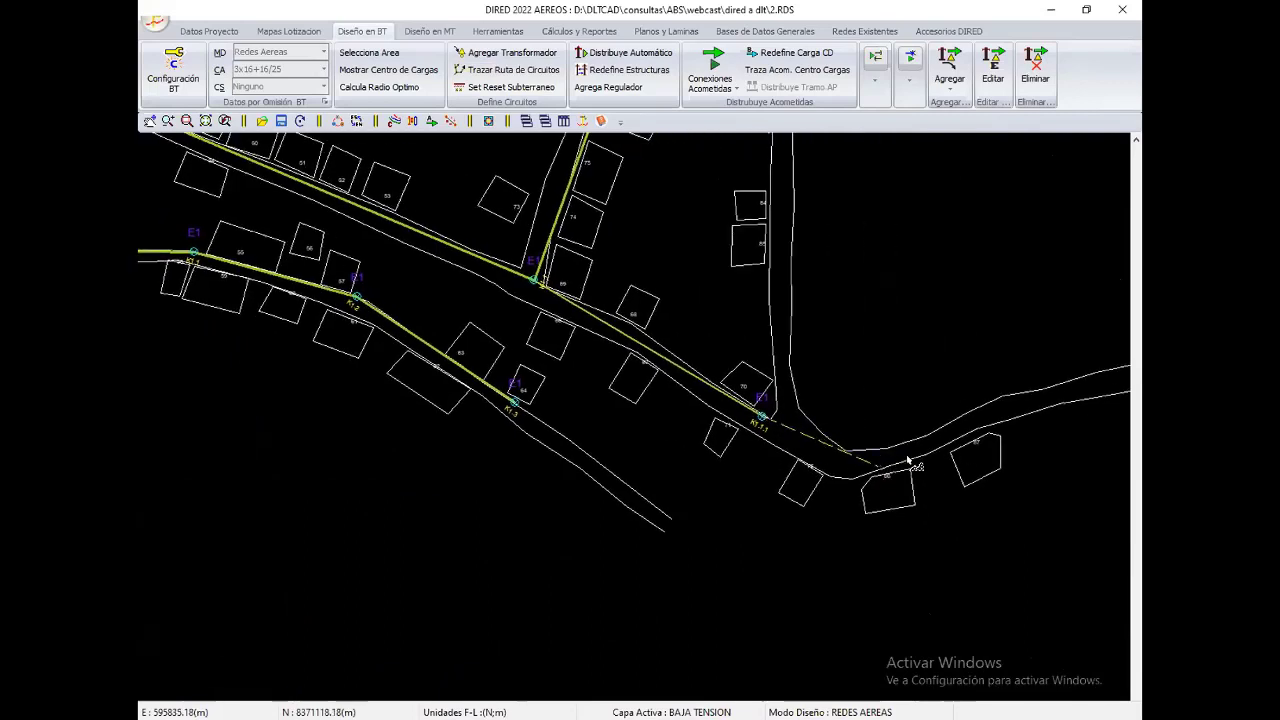
{"action": "left_click", "coordinate": [858, 474]}
{"action": "scroll", "coordinate": [828, 478], "scroll_direction": "up", "scroll_amount": 2}
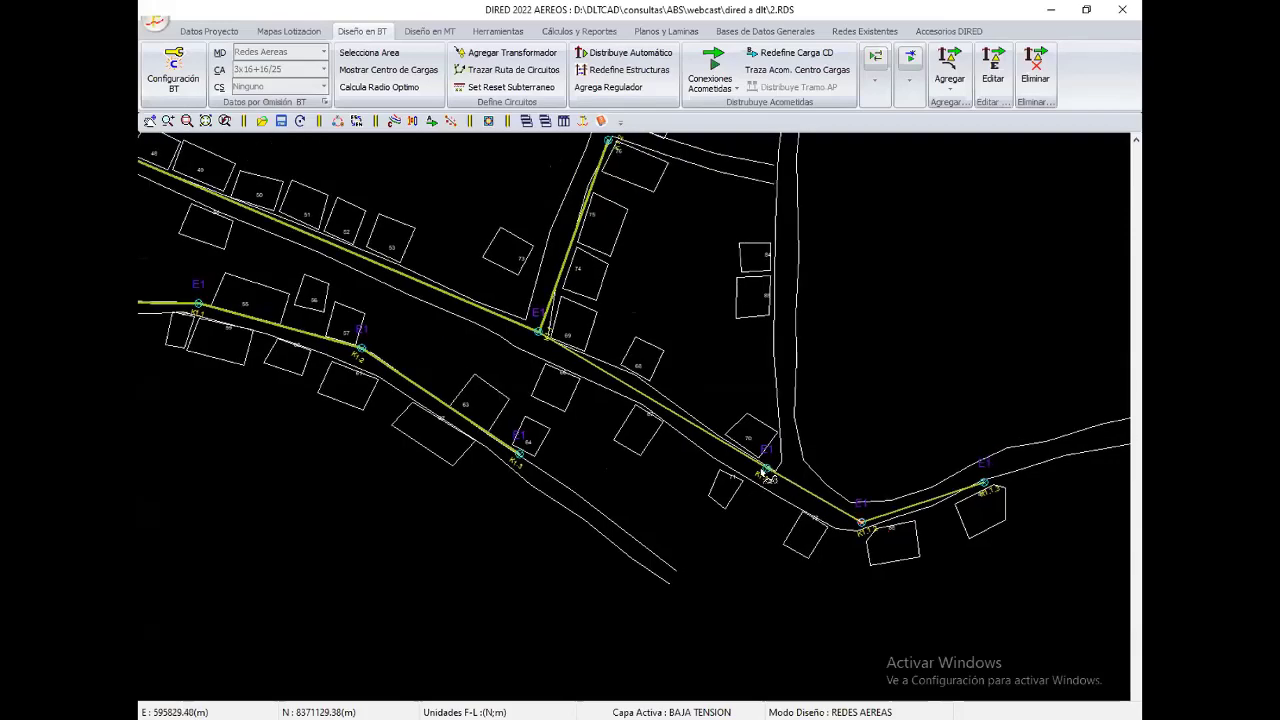
{"action": "left_click", "coordinate": [814, 428]}
Step: Extend the side-street branch north to its northern end
{"action": "scroll", "coordinate": [803, 225], "scroll_direction": "up", "scroll_amount": 2}
{"action": "scroll", "coordinate": [803, 225], "scroll_direction": "up", "scroll_amount": 3}
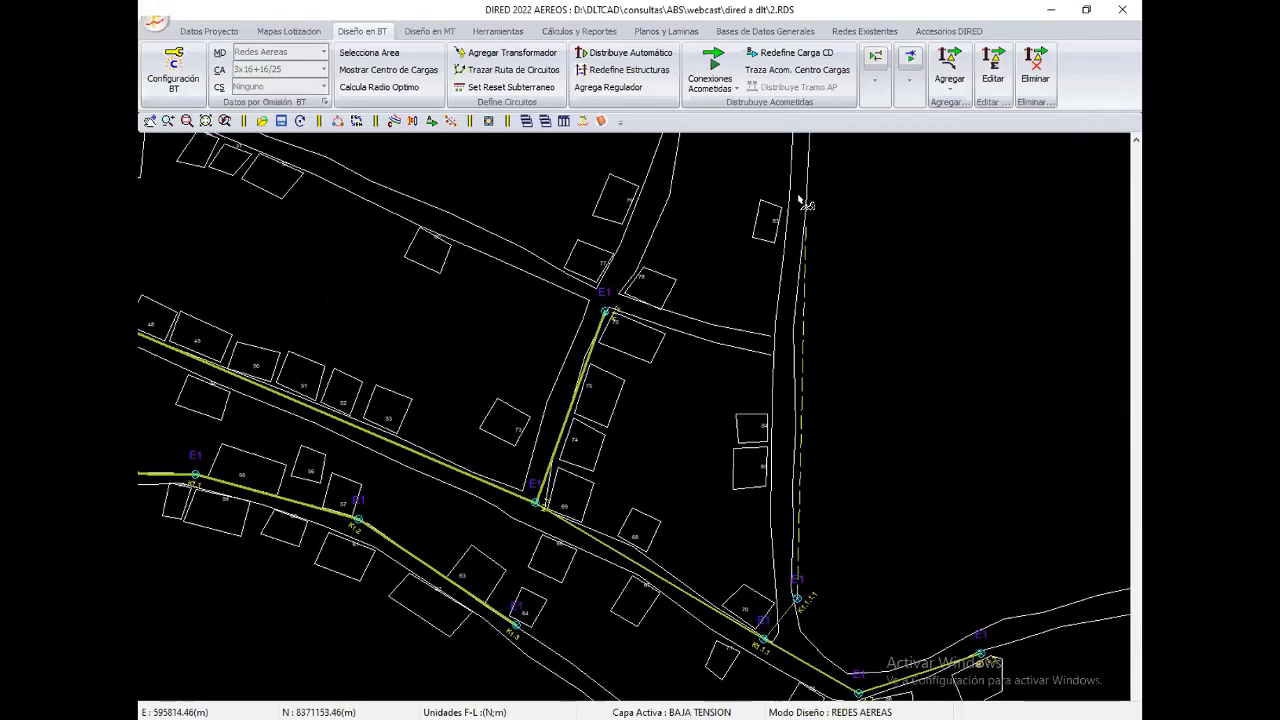
{"action": "scroll", "coordinate": [838, 390], "scroll_direction": "up", "scroll_amount": 3}
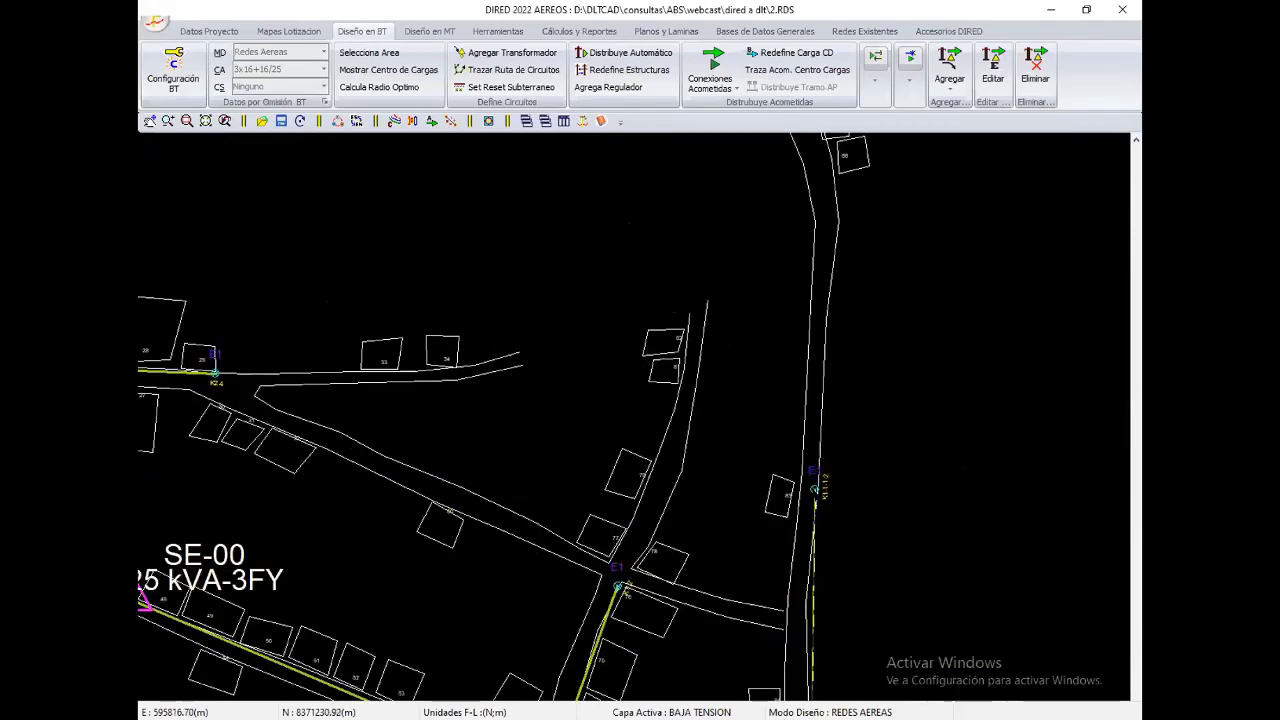
{"action": "scroll", "coordinate": [838, 420], "scroll_direction": "up", "scroll_amount": 2}
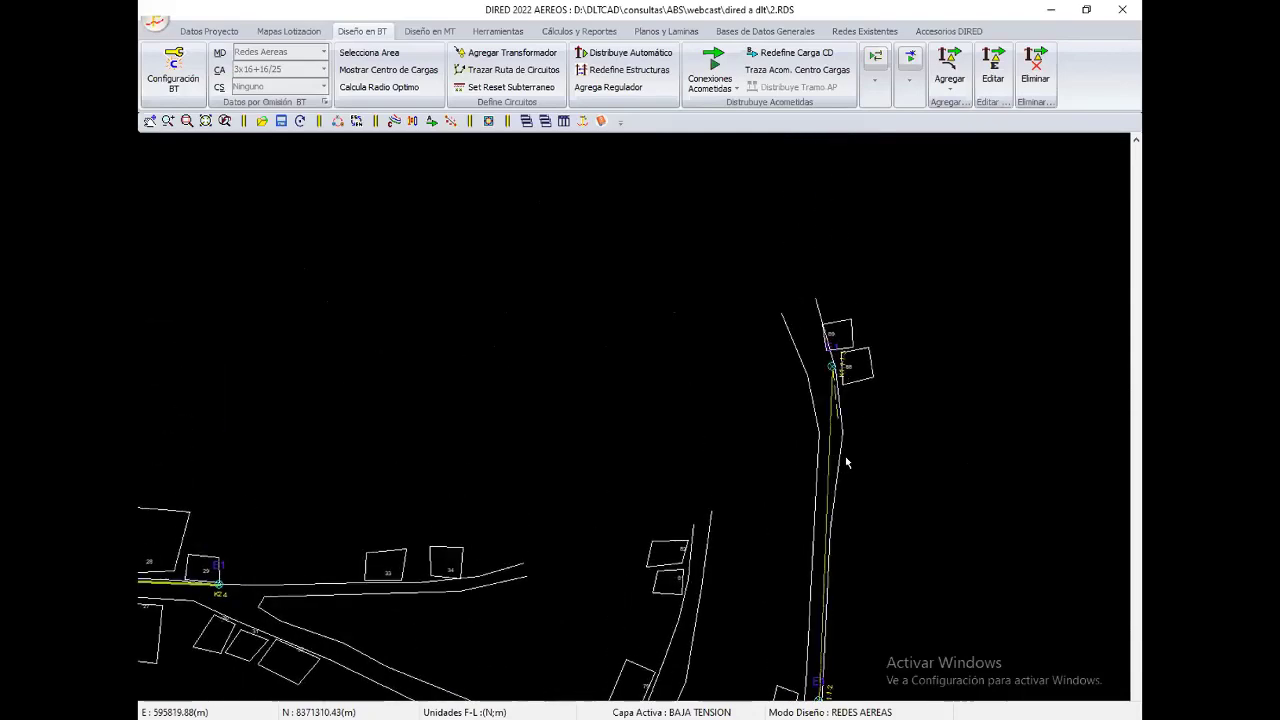
{"action": "scroll", "coordinate": [840, 422], "scroll_direction": "down", "scroll_amount": 4}
{"action": "left_click", "coordinate": [622, 462]}
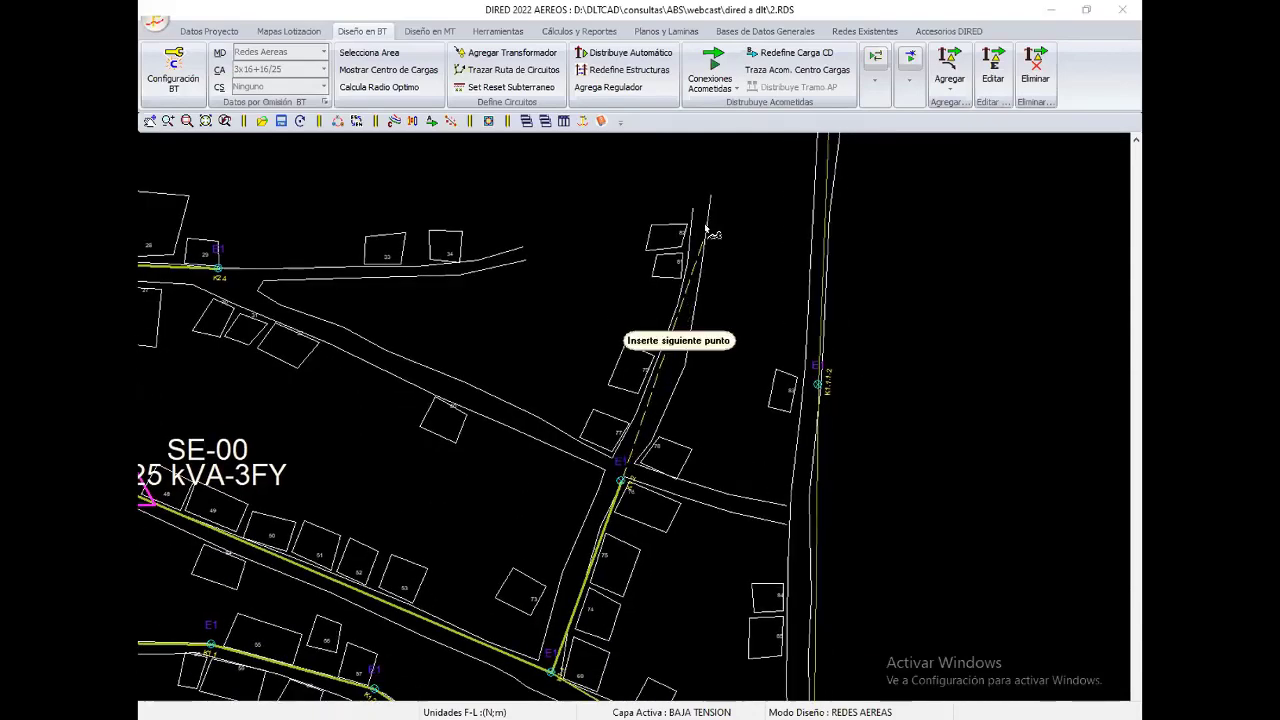
{"action": "left_click", "coordinate": [705, 223]}
{"action": "scroll", "coordinate": [798, 450], "scroll_direction": "up", "scroll_amount": 2}
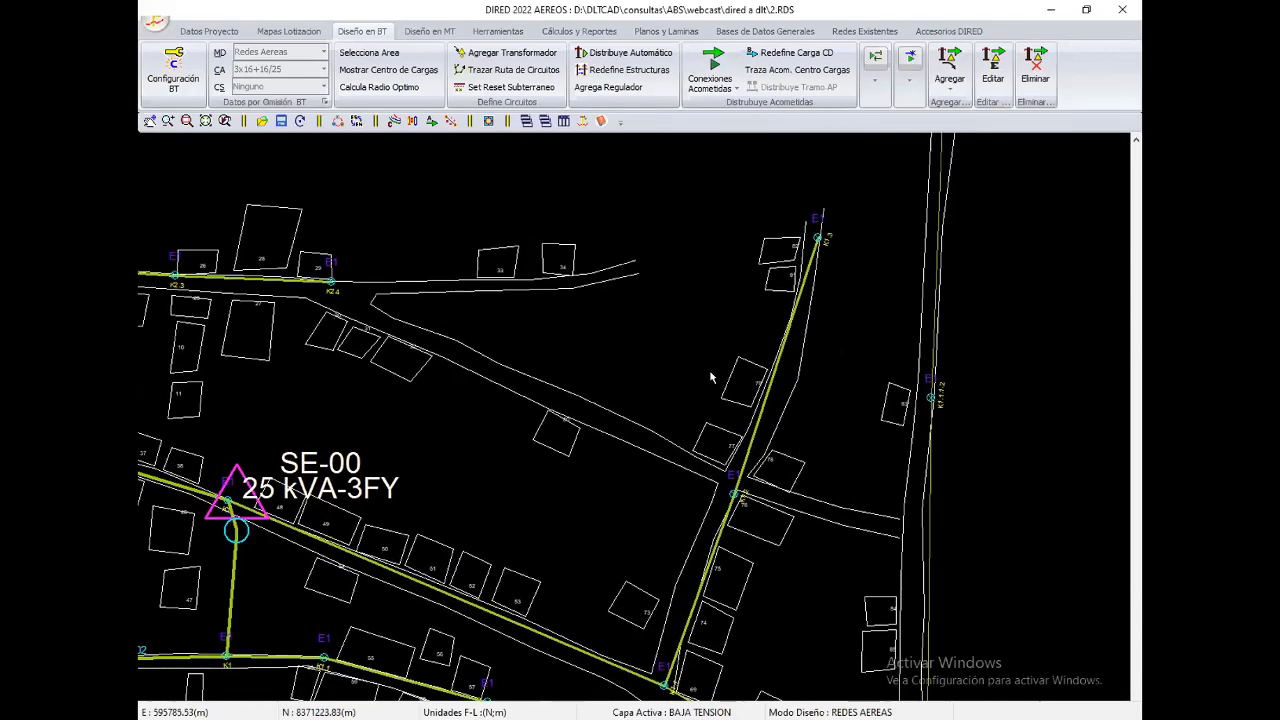
Step: Finish the trace and run Distribuye Automático on three new spans with a 50 m maximum span
{"action": "right_click", "coordinate": [620, 336]}
{"action": "left_click", "coordinate": [624, 55]}
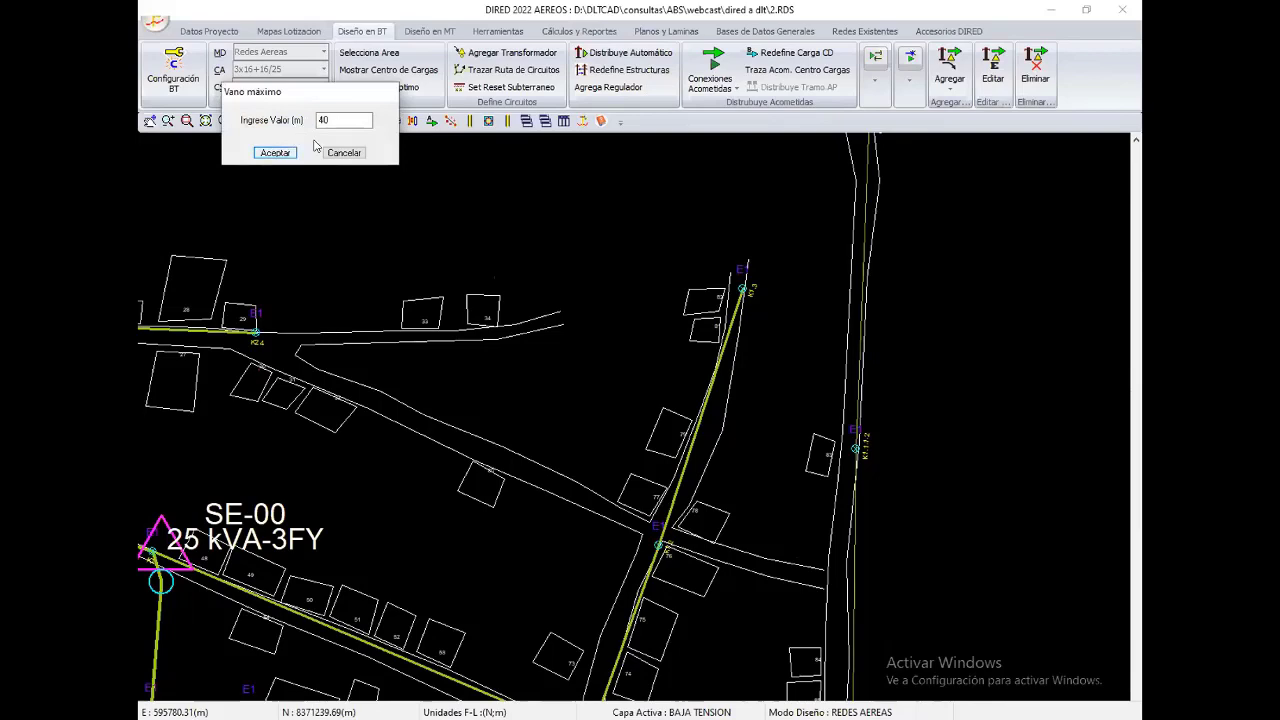
{"action": "key", "text": "Tab"}
{"action": "type", "text": "50"}
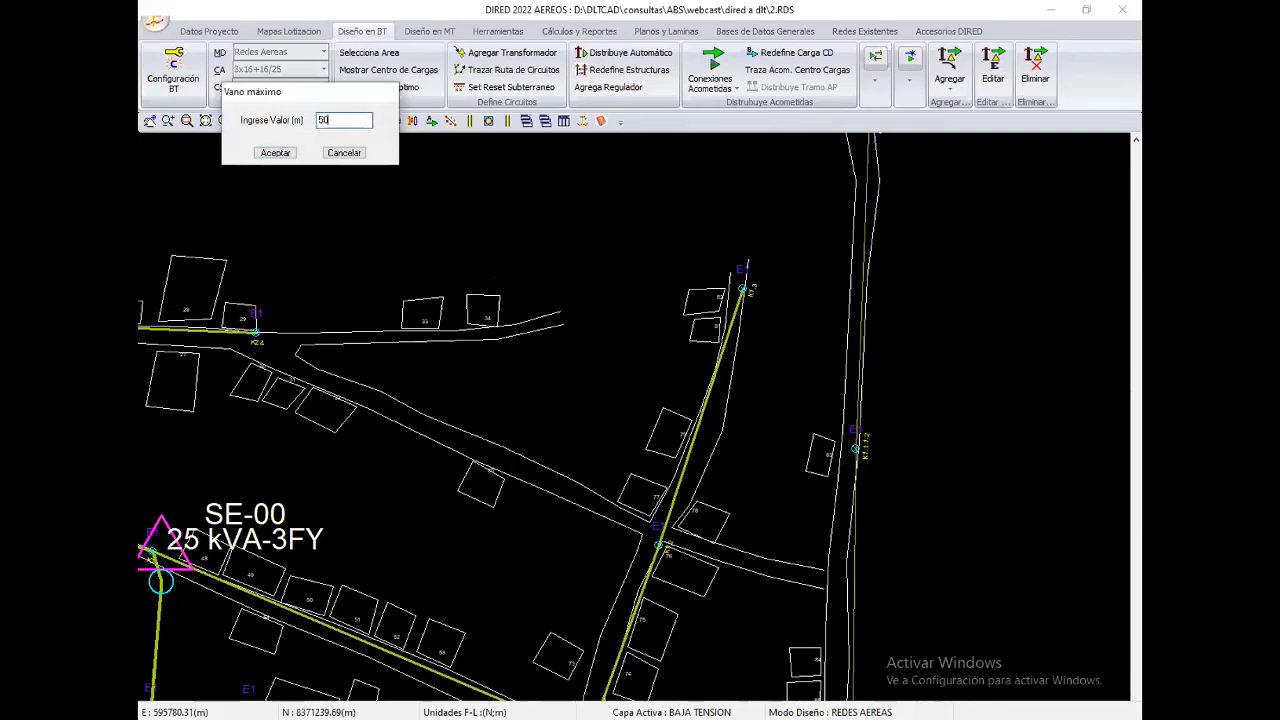
{"action": "key", "text": "Return"}
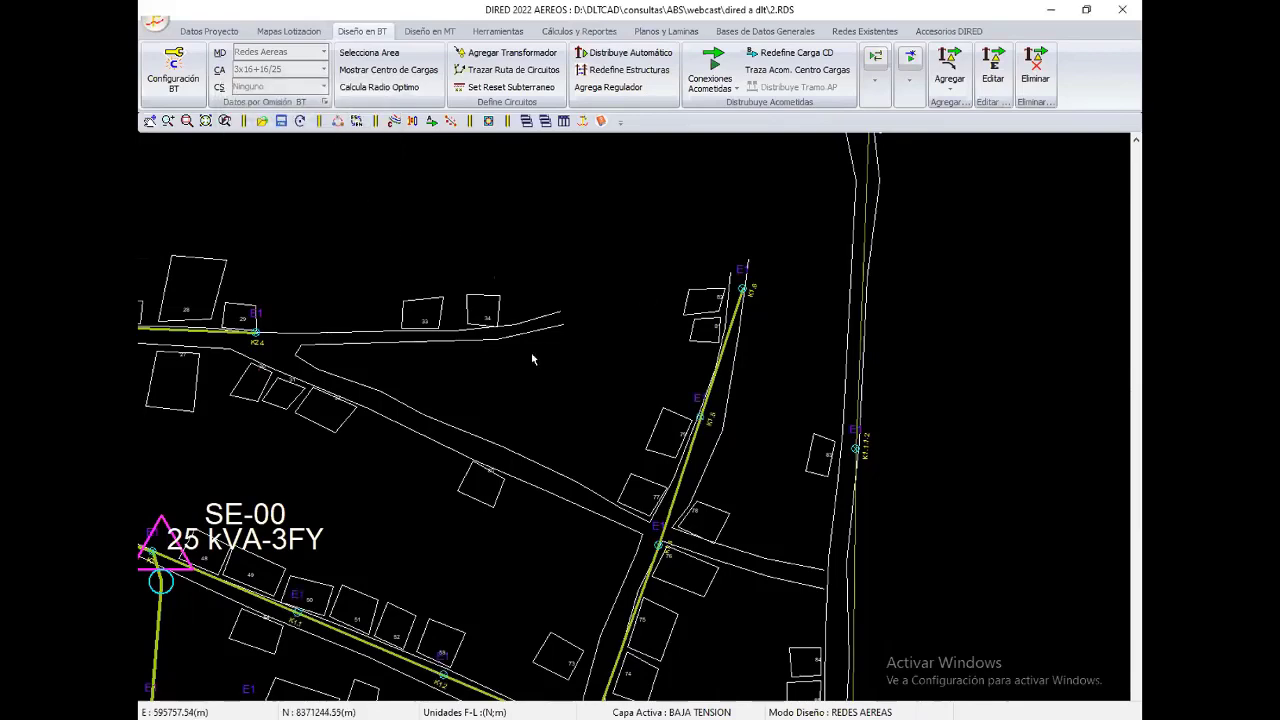
{"action": "left_click", "coordinate": [800, 538]}
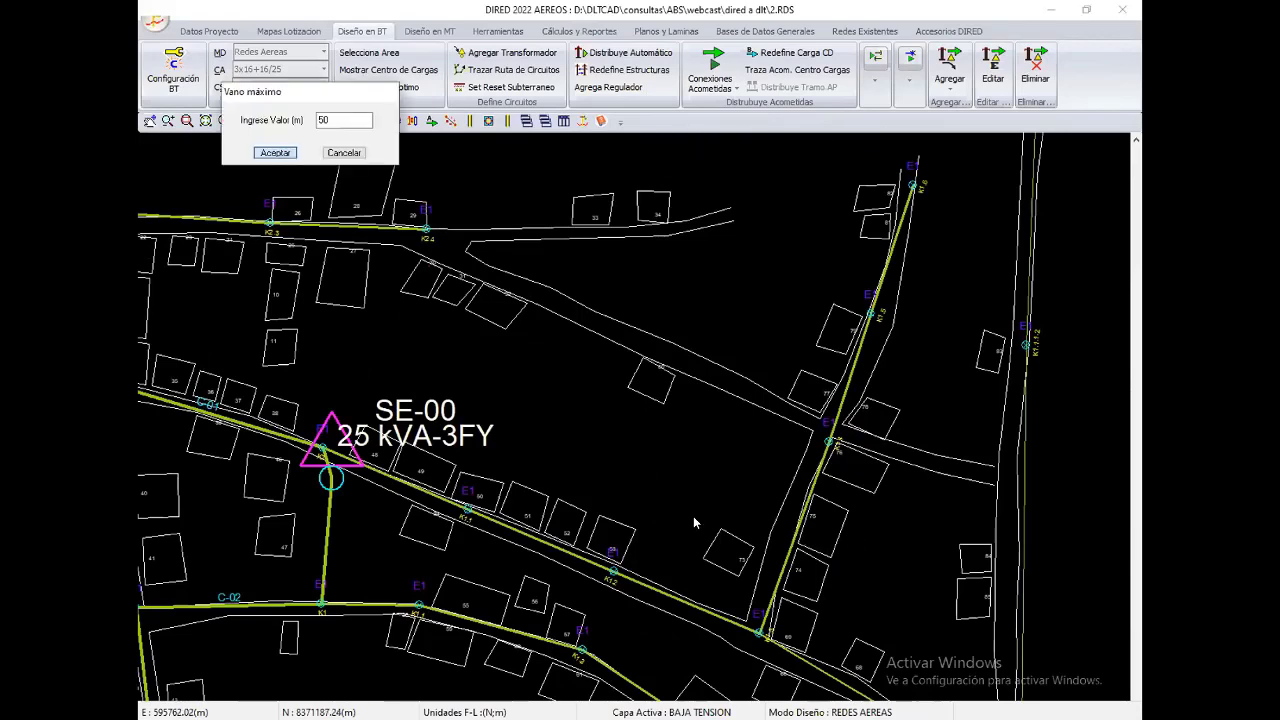
{"action": "key", "text": "Return"}
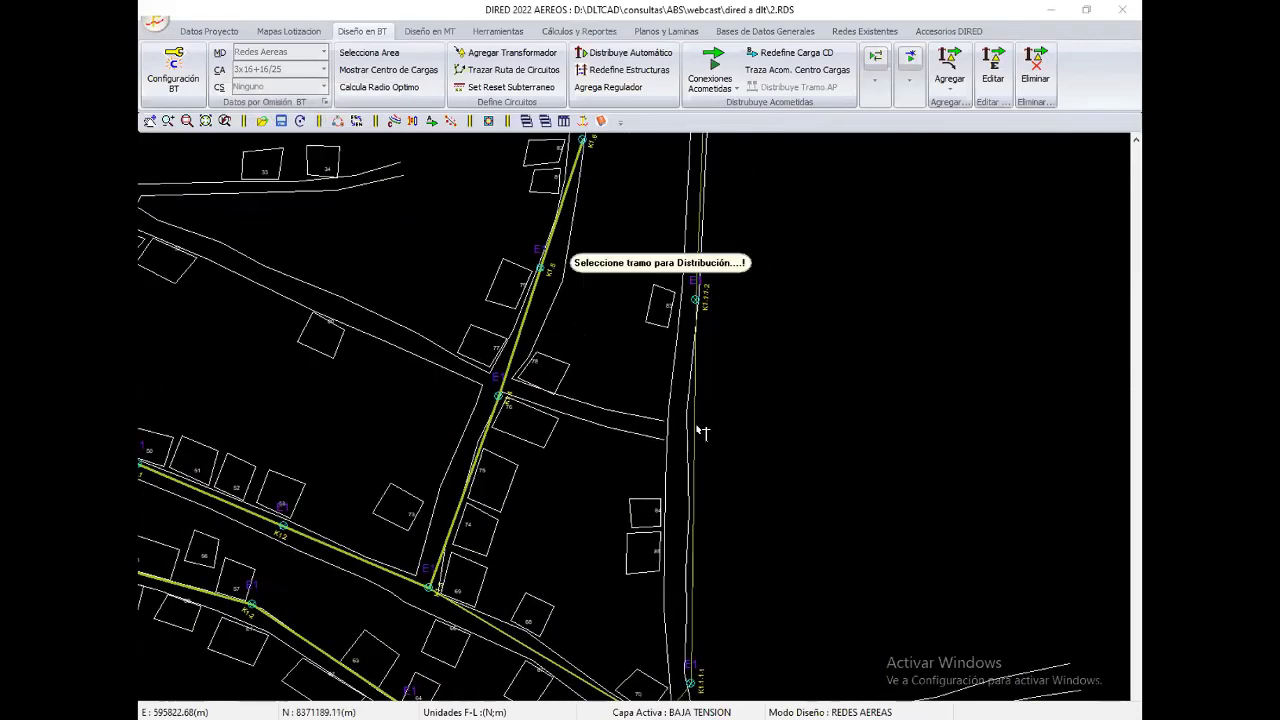
{"action": "left_click", "coordinate": [690, 430]}
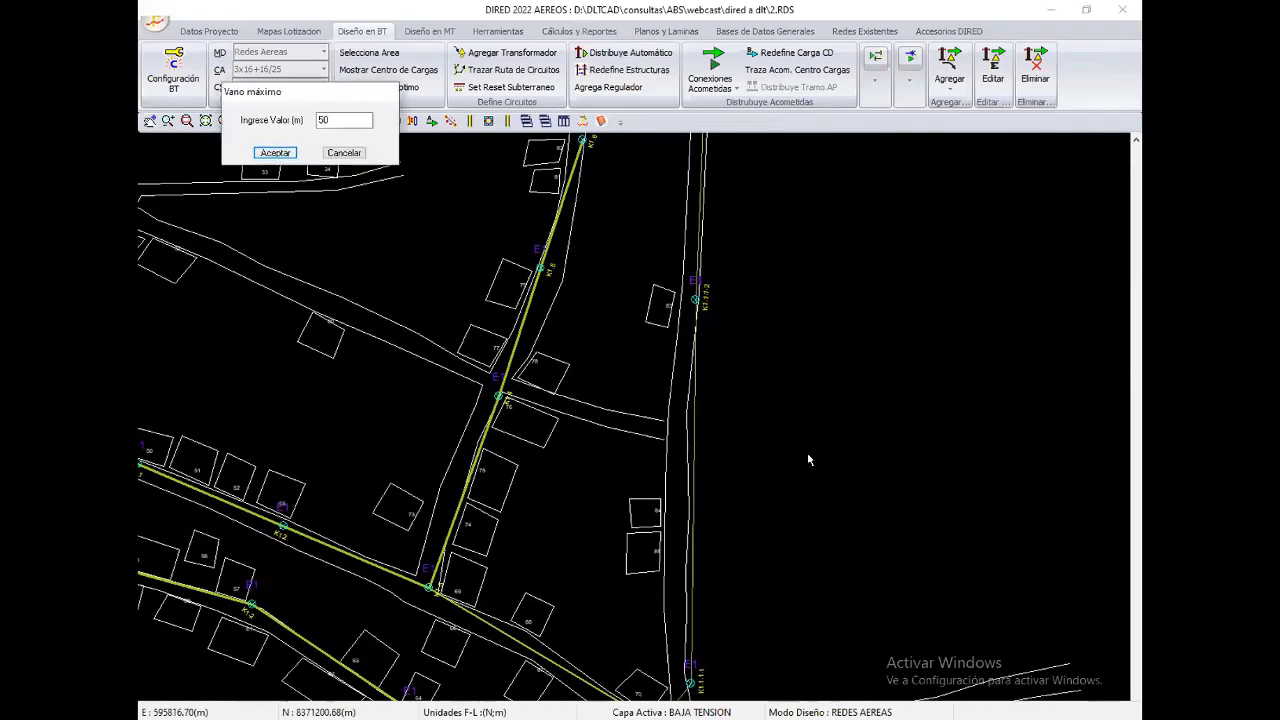
{"action": "key", "text": "Return"}
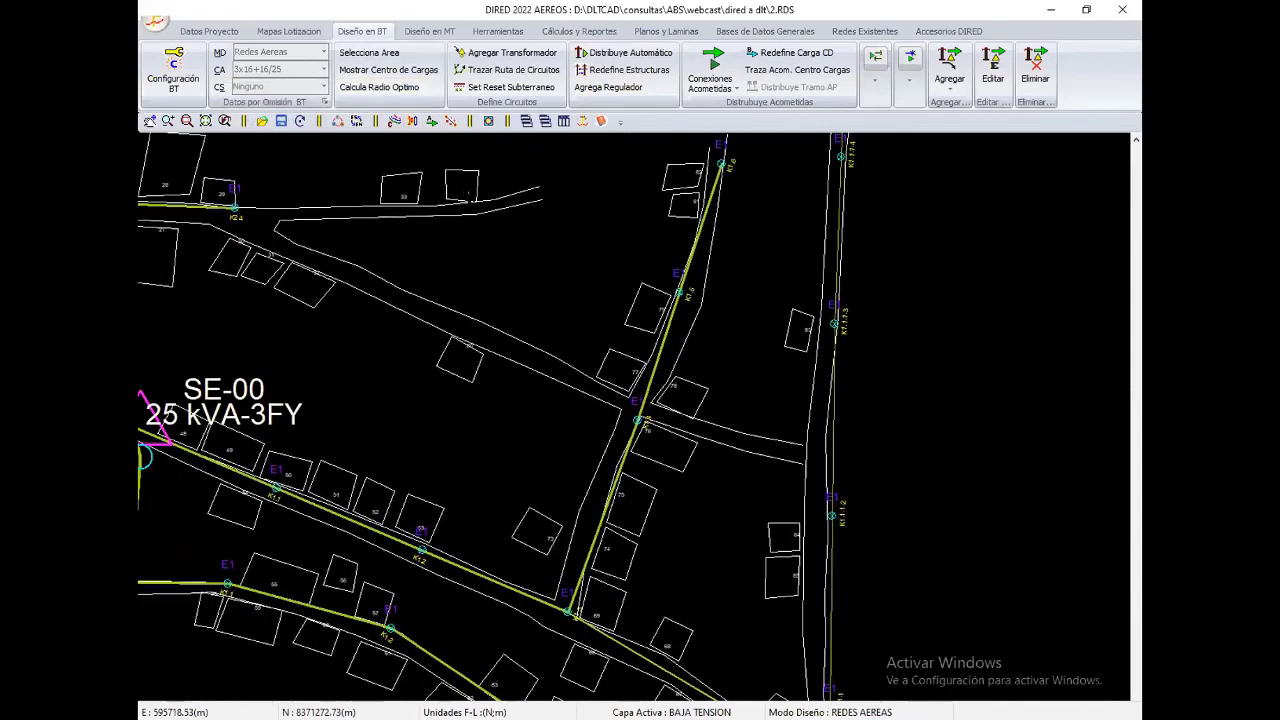
{"action": "left_click", "coordinate": [173, 75]}
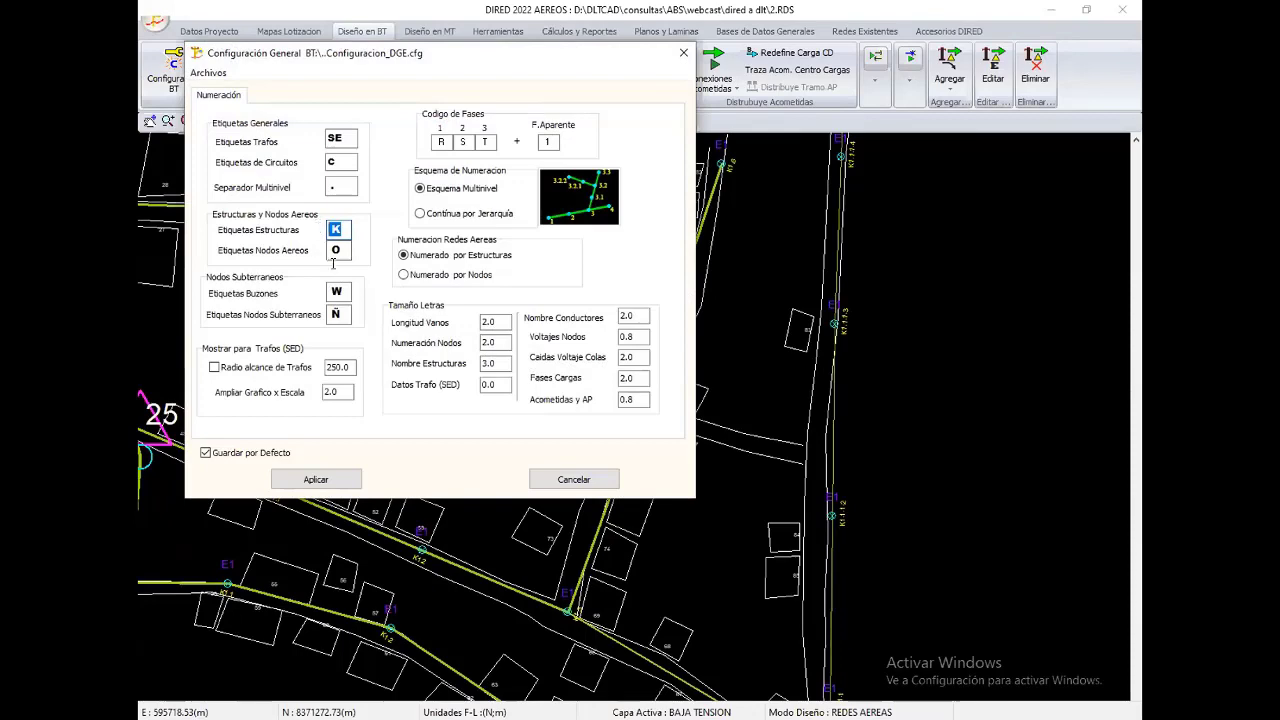
Step: Clear the K prefix from Etiquetas Estructuras and the O prefix from Etiquetas Nodos Aereos, then apply
{"action": "key", "text": "BackSpace"}
{"action": "key", "text": "Tab"}
{"action": "key", "text": "BackSpace"}
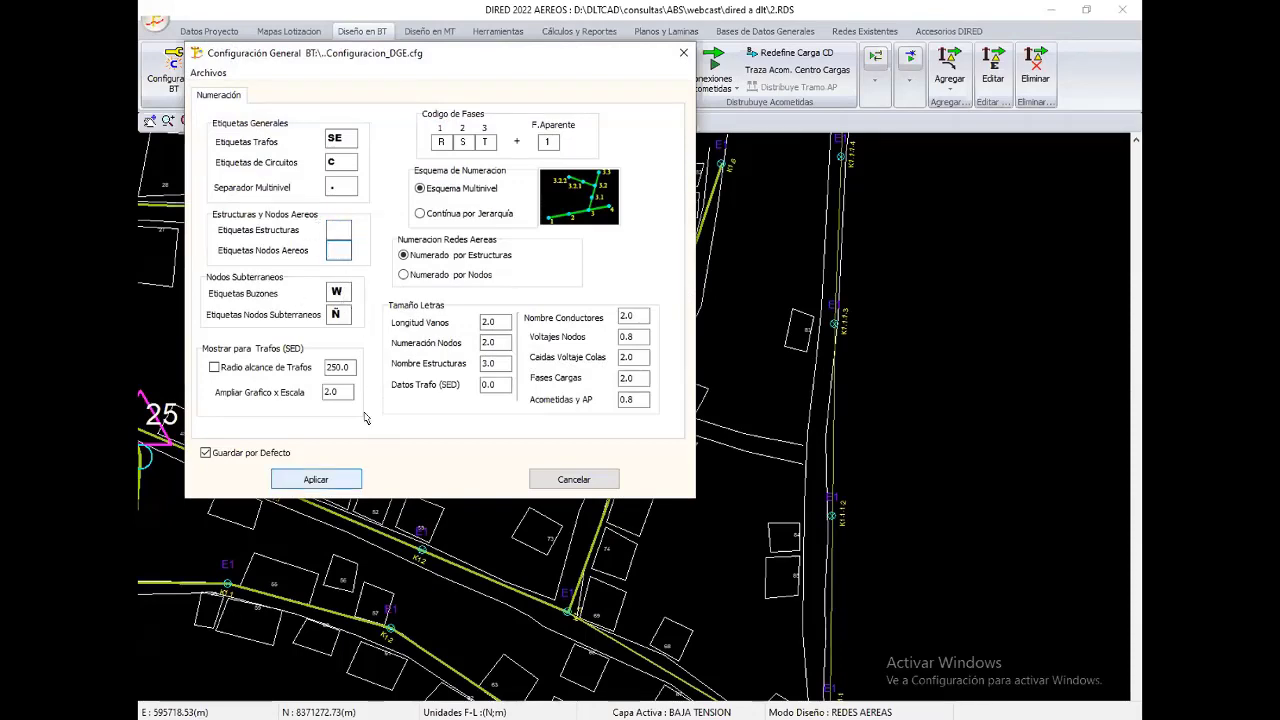
{"action": "left_click", "coordinate": [352, 479]}
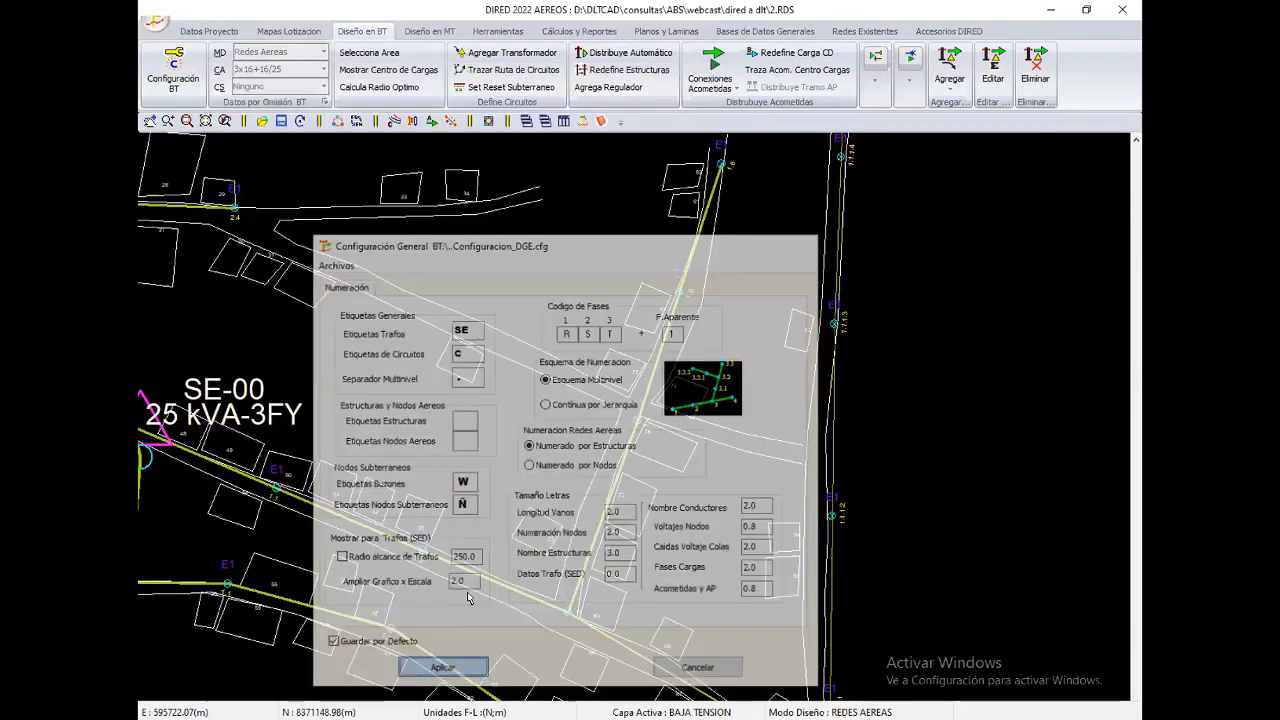
{"action": "right_click", "coordinate": [430, 427]}
{"action": "left_click", "coordinate": [437, 433]}
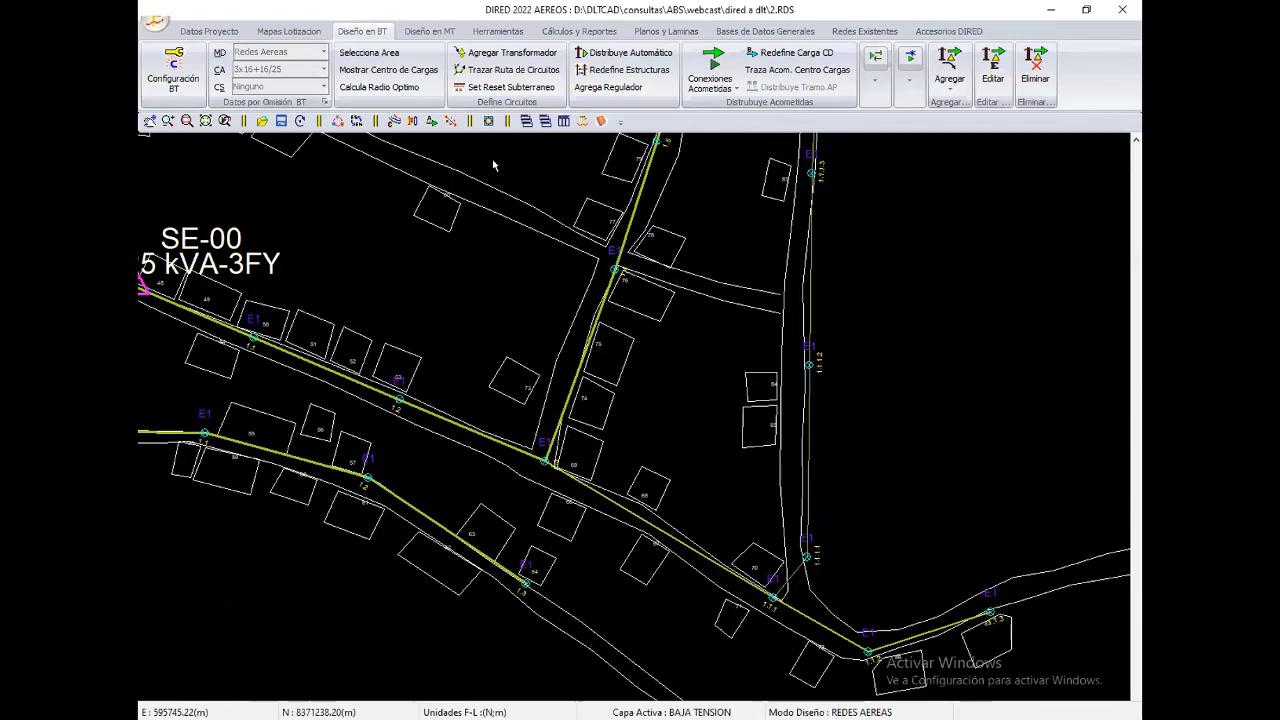
{"action": "middle_click_drag", "start_coordinate": [697, 554], "coordinate": [620, 462]}
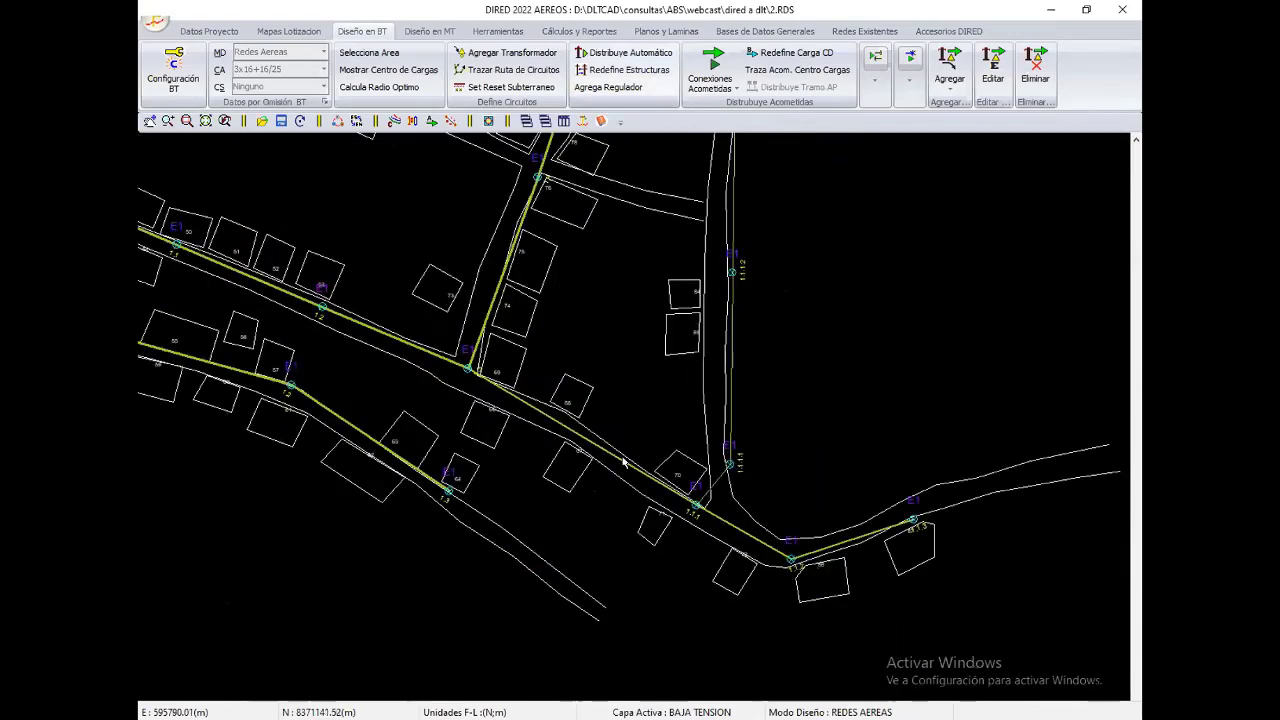
Step: Insert E1 poles on two circuit segments with a 50 m Vano máximo
{"action": "scroll", "coordinate": [560, 440], "scroll_direction": "up", "scroll_amount": 1}
{"action": "mouse_move", "coordinate": [595, 513]}
{"action": "middle_mouse_down"}
{"action": "mouse_move", "coordinate": [632, 534]}
{"action": "mouse_move", "coordinate": [636, 556]}
{"action": "middle_mouse_up"}
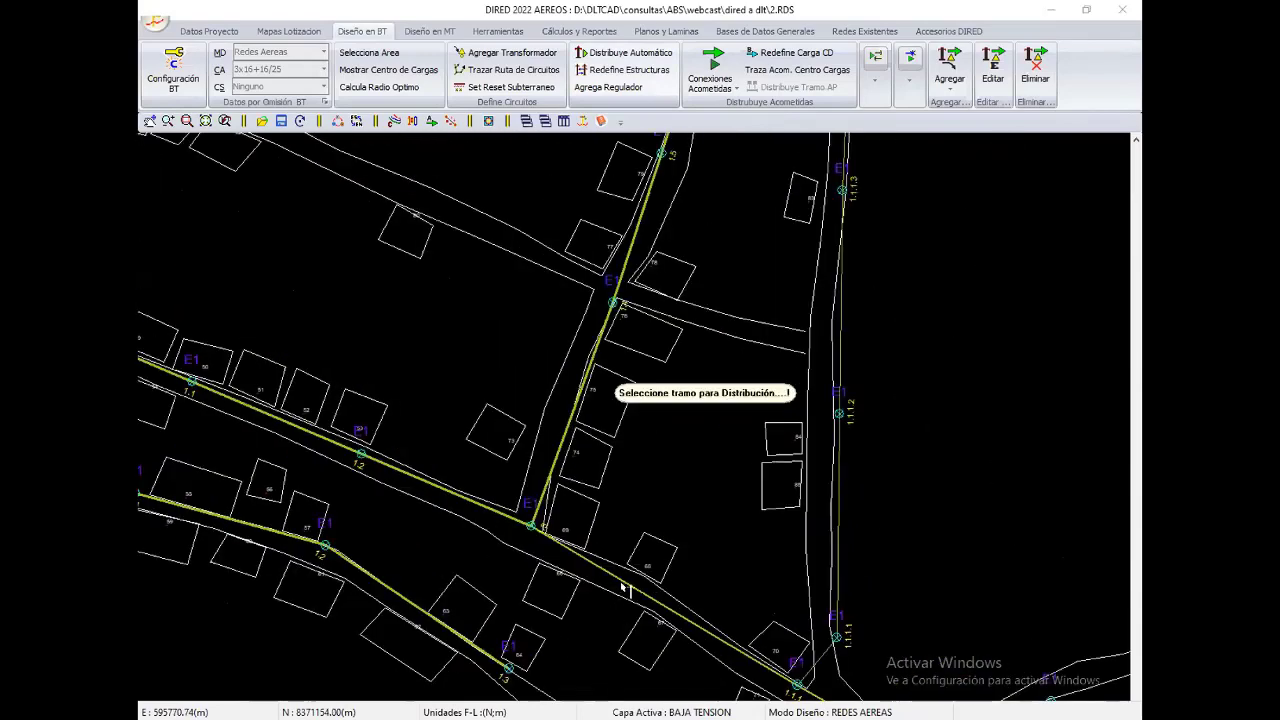
{"action": "left_click", "coordinate": [620, 582]}
{"action": "key", "text": "Return"}
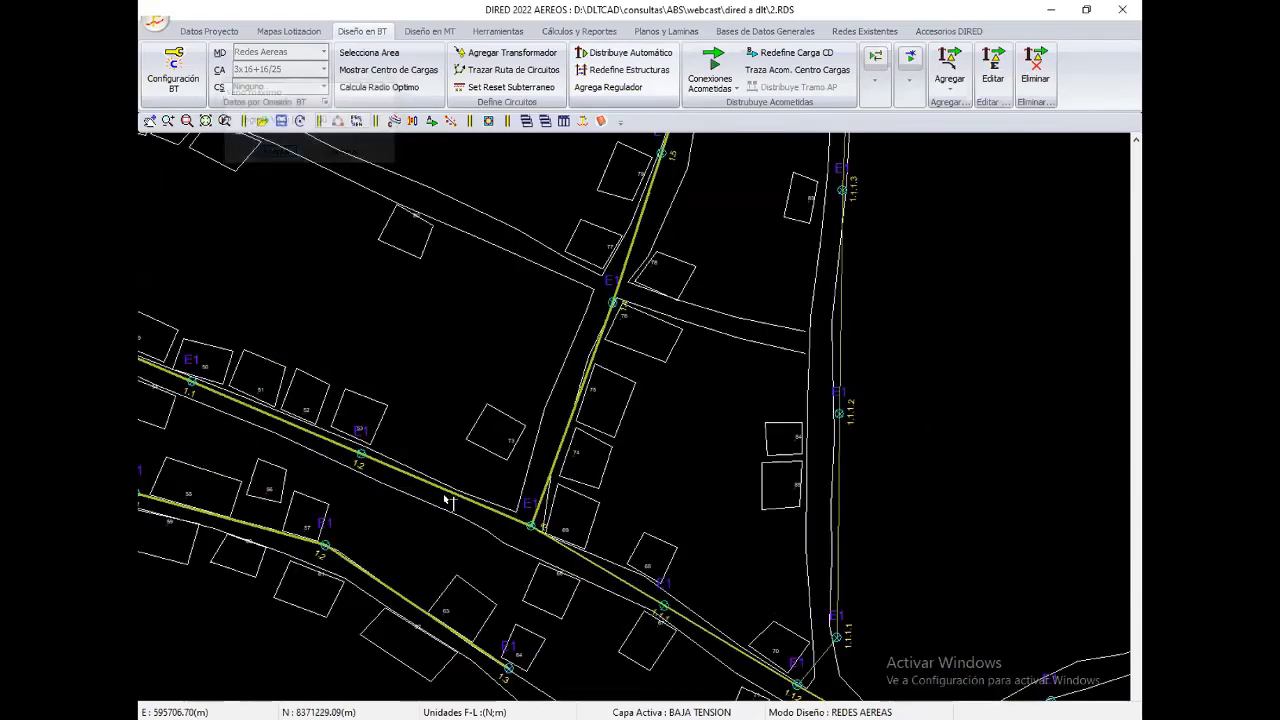
{"action": "left_click", "coordinate": [384, 462]}
{"action": "key", "text": "Return"}
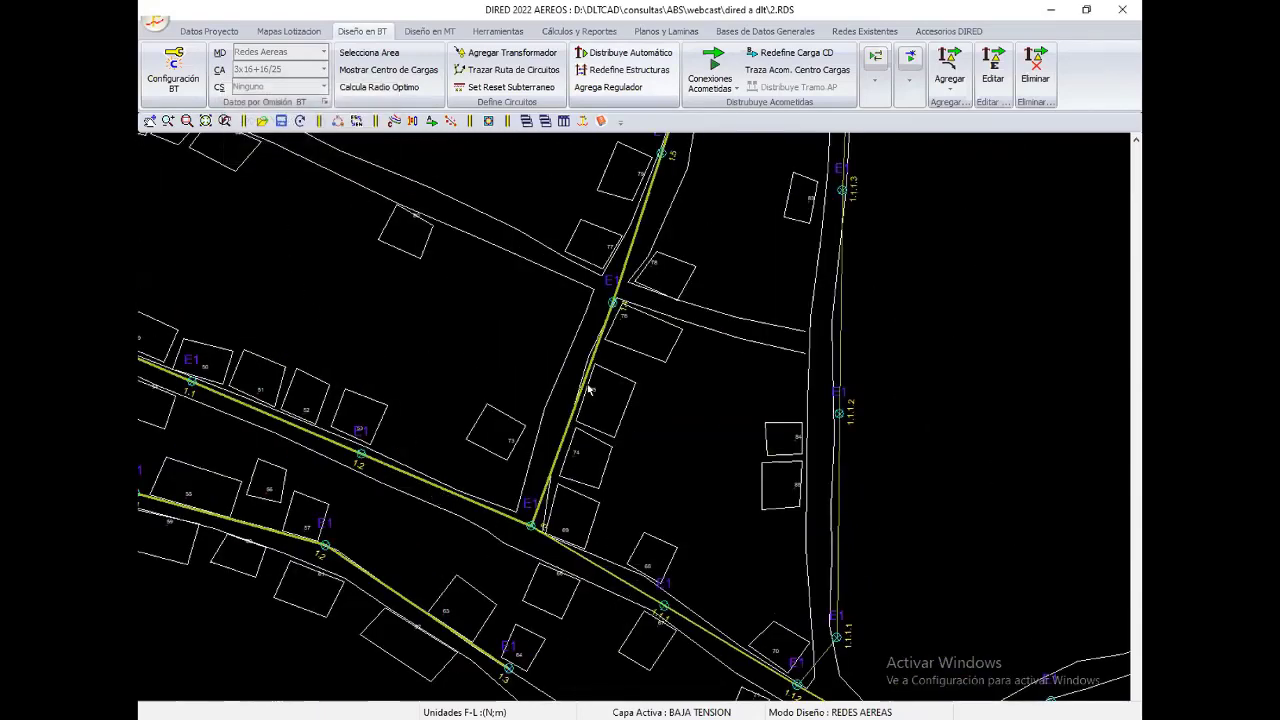
Step: Add 50 m-spaced E1 poles on the segments near SE-00 and west of C-02
{"action": "mouse_move", "coordinate": [408, 360]}
{"action": "middle_mouse_down"}
{"action": "mouse_move", "coordinate": [616, 445]}
{"action": "mouse_move", "coordinate": [605, 247]}
{"action": "middle_mouse_up"}
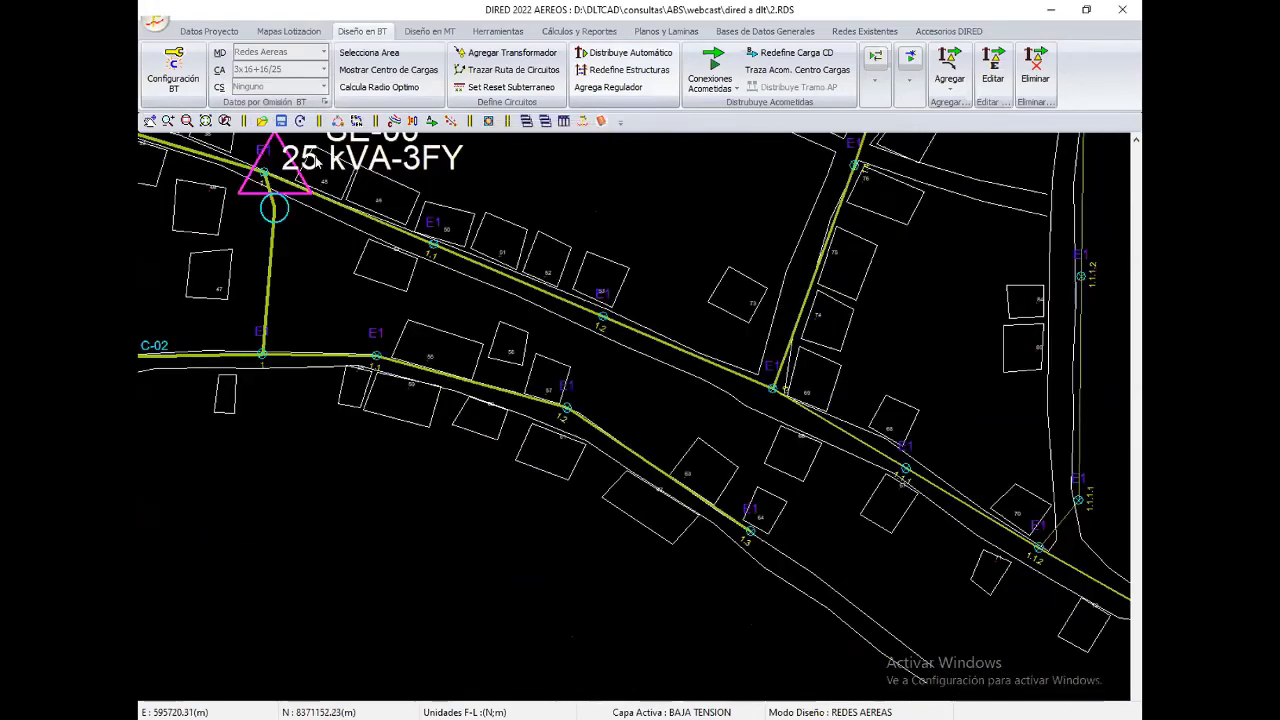
{"action": "left_click", "coordinate": [280, 304]}
{"action": "key", "text": "Return"}
{"action": "mouse_move", "coordinate": [280, 304]}
{"action": "middle_mouse_down"}
{"action": "mouse_move", "coordinate": [422, 324]}
{"action": "mouse_move", "coordinate": [822, 318]}
{"action": "mouse_move", "coordinate": [852, 243]}
{"action": "middle_mouse_up"}
{"action": "left_click", "coordinate": [622, 430]}
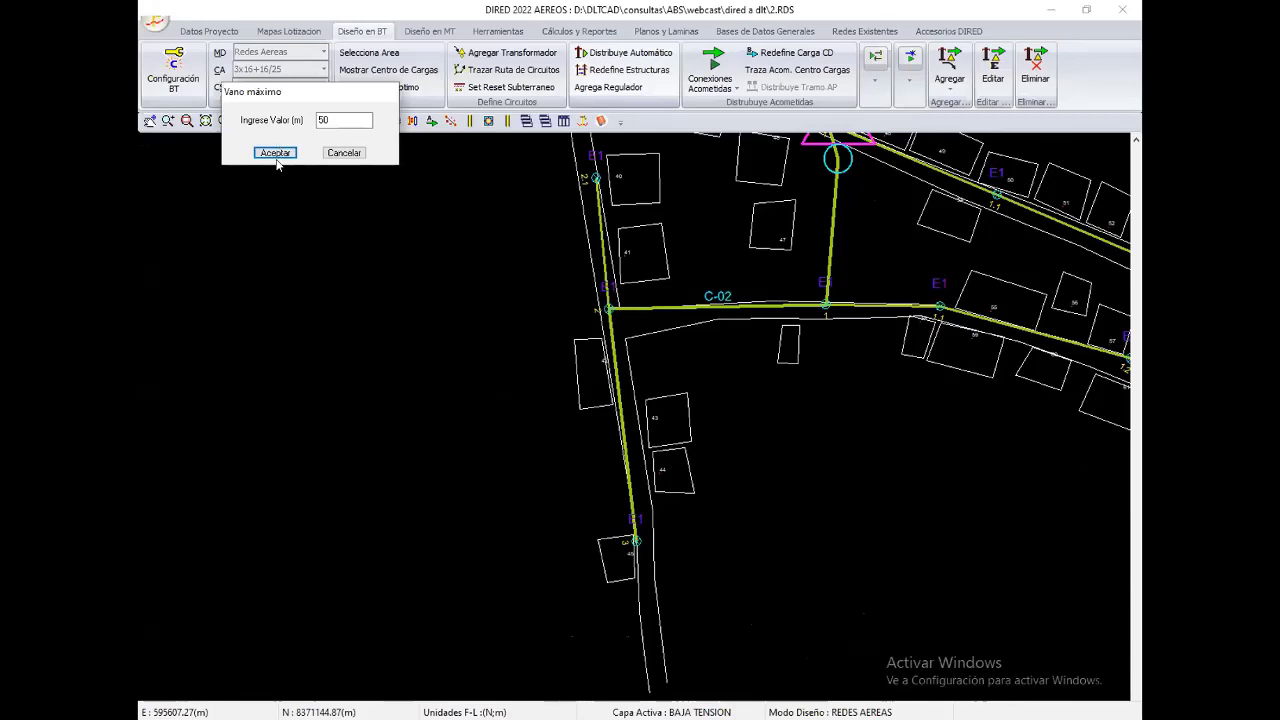
{"action": "left_click", "coordinate": [275, 153]}
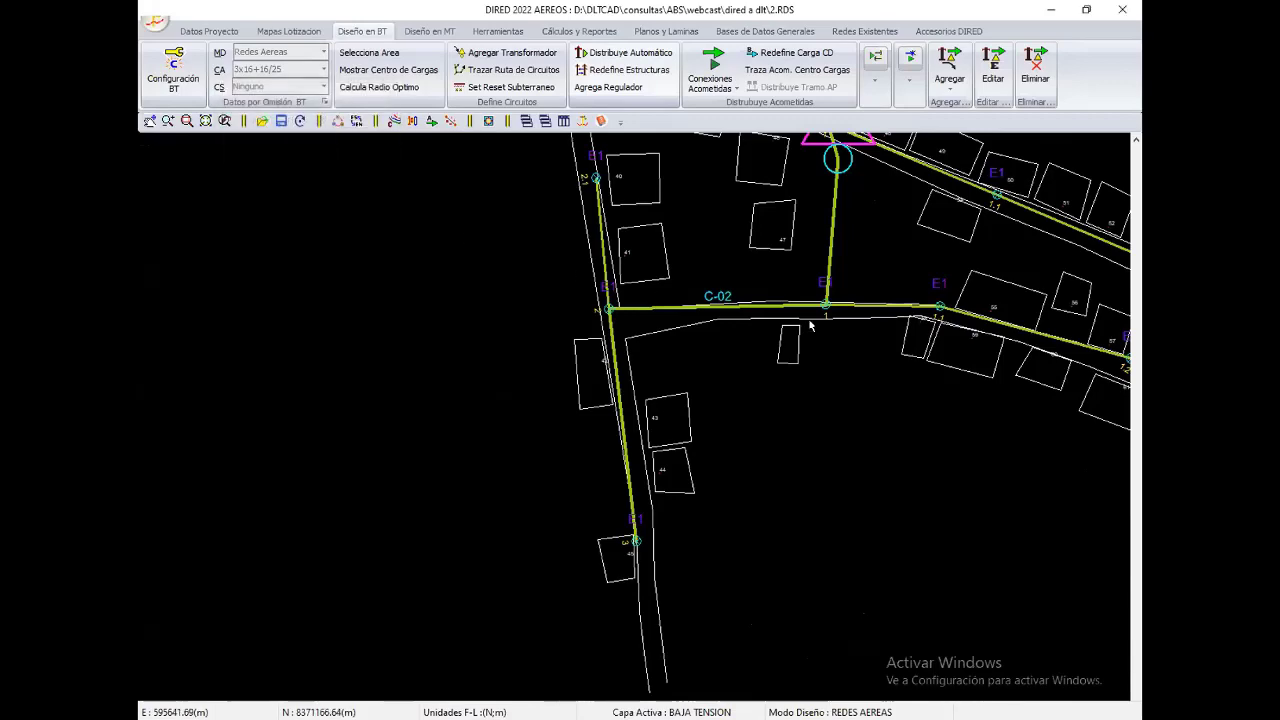
{"action": "left_click", "coordinate": [405, 449]}
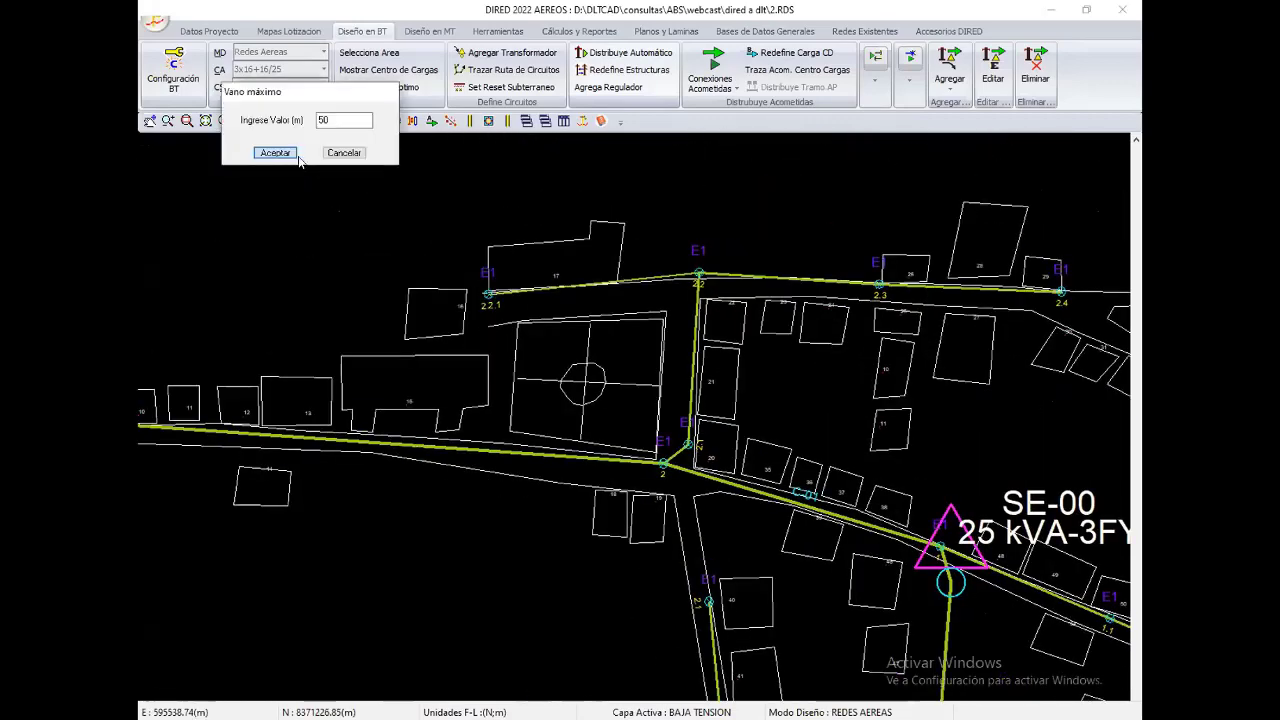
{"action": "left_click", "coordinate": [275, 153]}
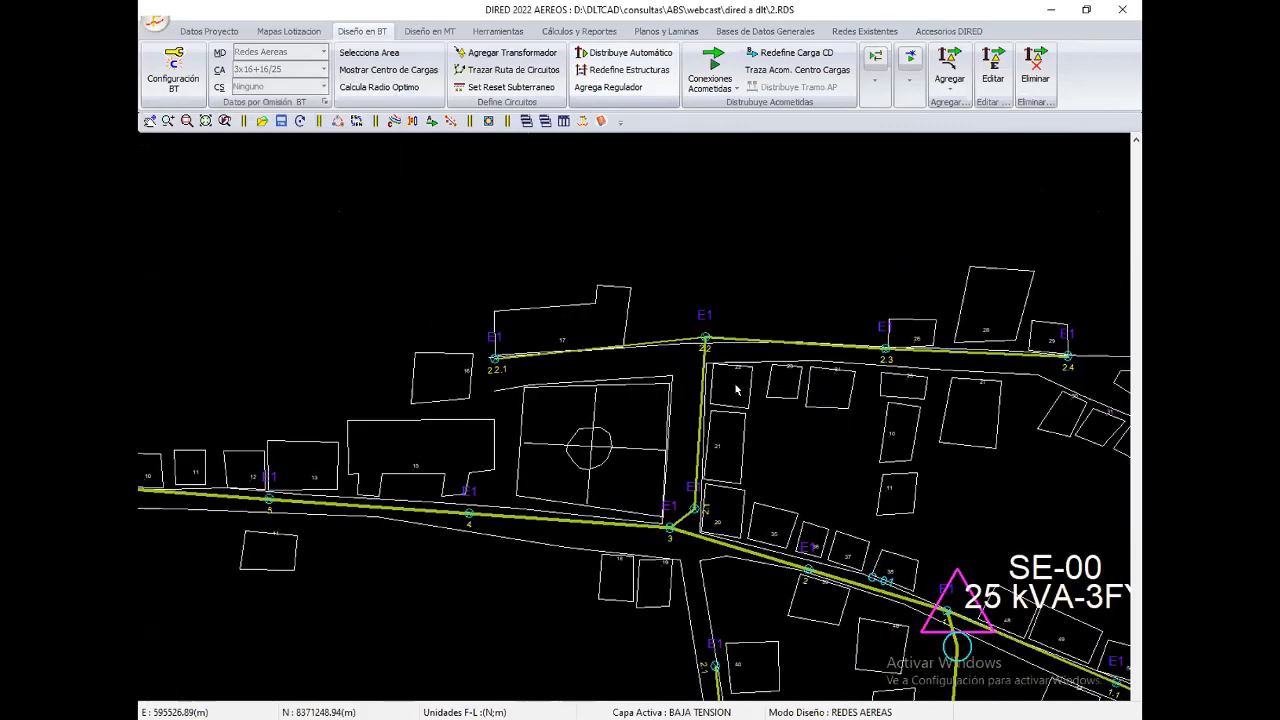
{"action": "left_click", "coordinate": [463, 360]}
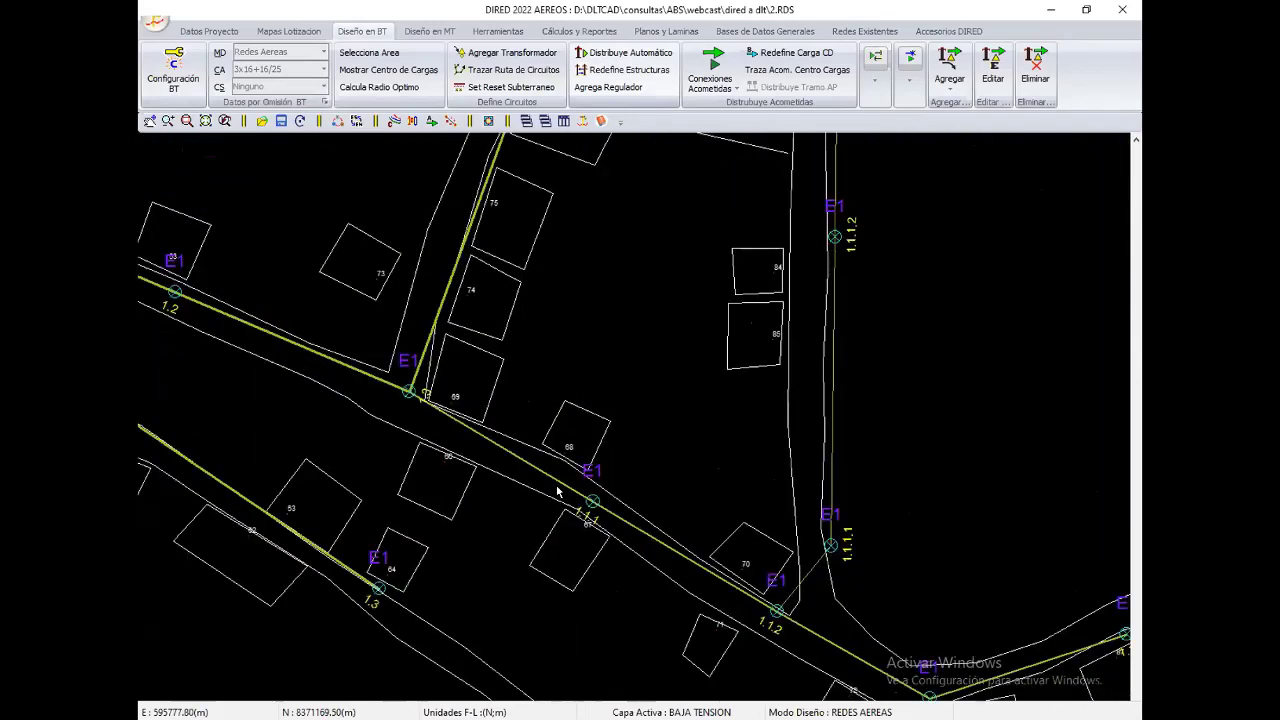
Step: Turn on Distancias de Vanos (m) span-length labels in Configuración General BT and apply
{"action": "right_click", "coordinate": [572, 342]}
{"action": "left_click", "coordinate": [552, 326]}
{"action": "scroll", "coordinate": [627, 469], "scroll_direction": "up", "scroll_amount": 2}
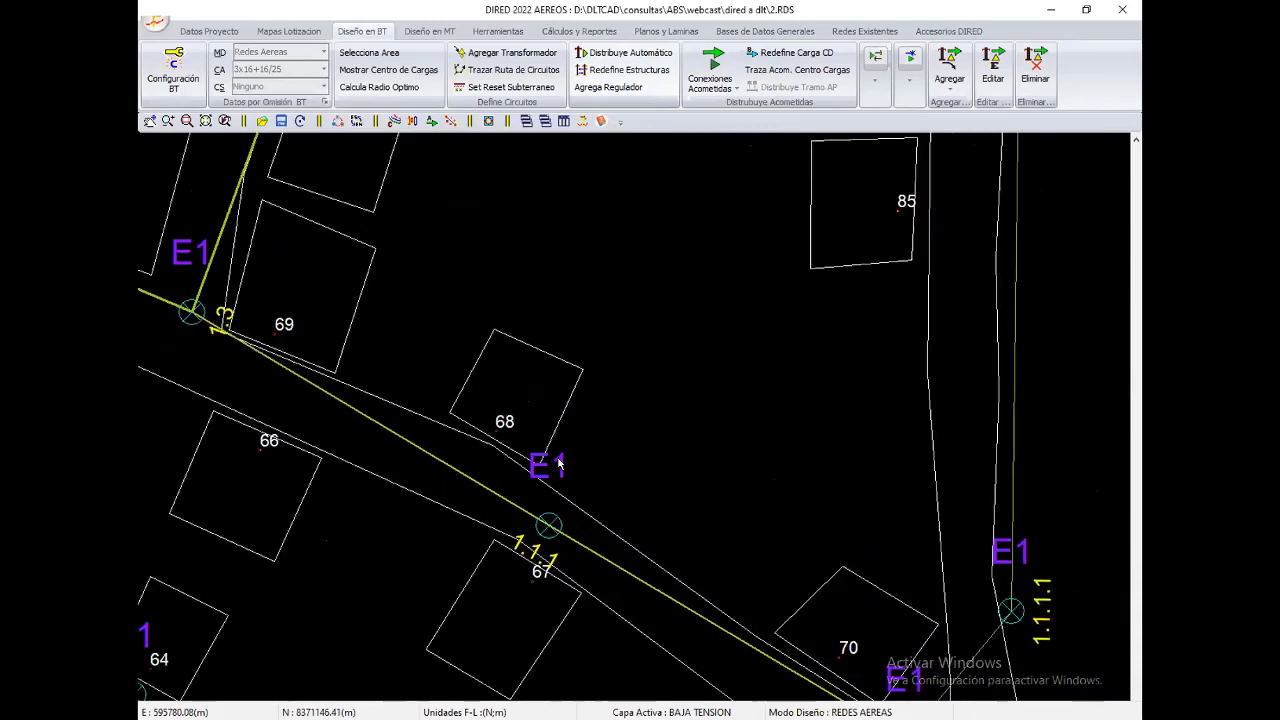
{"action": "scroll", "coordinate": [600, 480], "scroll_direction": "down", "scroll_amount": 3}
{"action": "scroll", "coordinate": [573, 525], "scroll_direction": "up", "scroll_amount": 1}
{"action": "scroll", "coordinate": [573, 525], "scroll_direction": "down", "scroll_amount": 2}
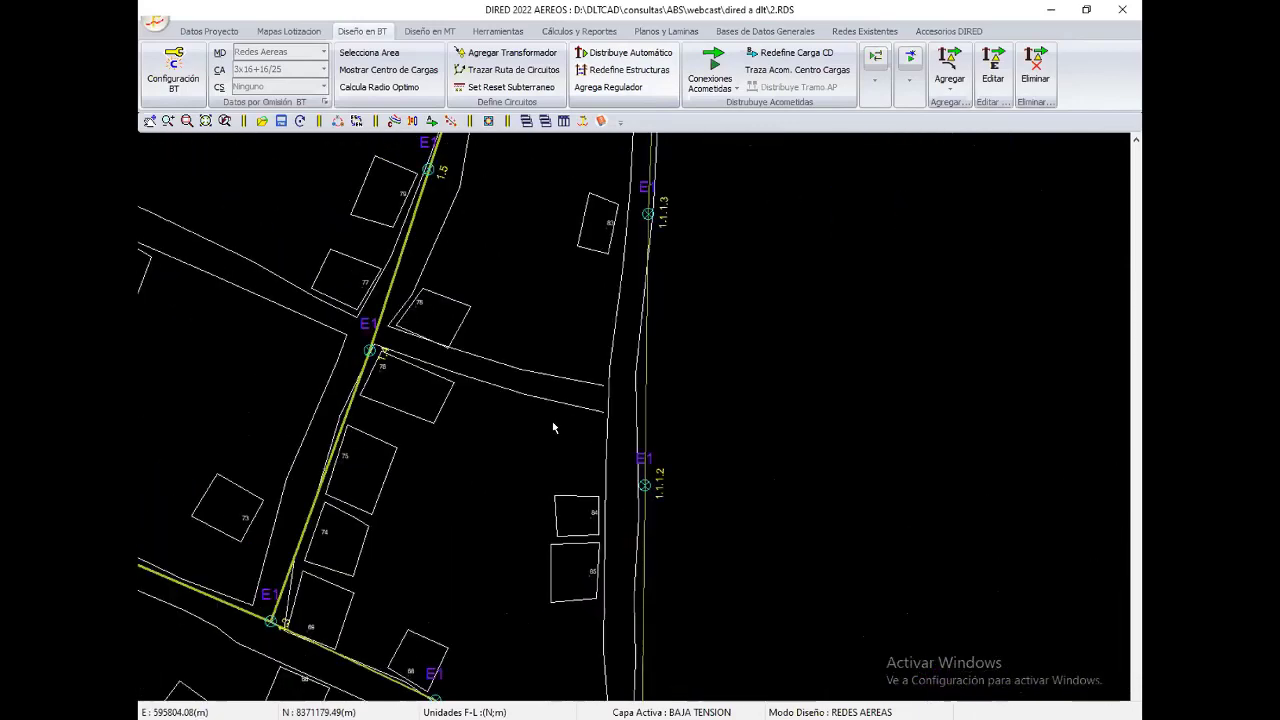
{"action": "scroll", "coordinate": [590, 400], "scroll_direction": "down", "scroll_amount": 1}
{"action": "scroll", "coordinate": [620, 450], "scroll_direction": "down", "scroll_amount": 1}
{"action": "scroll", "coordinate": [642, 474], "scroll_direction": "up", "scroll_amount": 1}
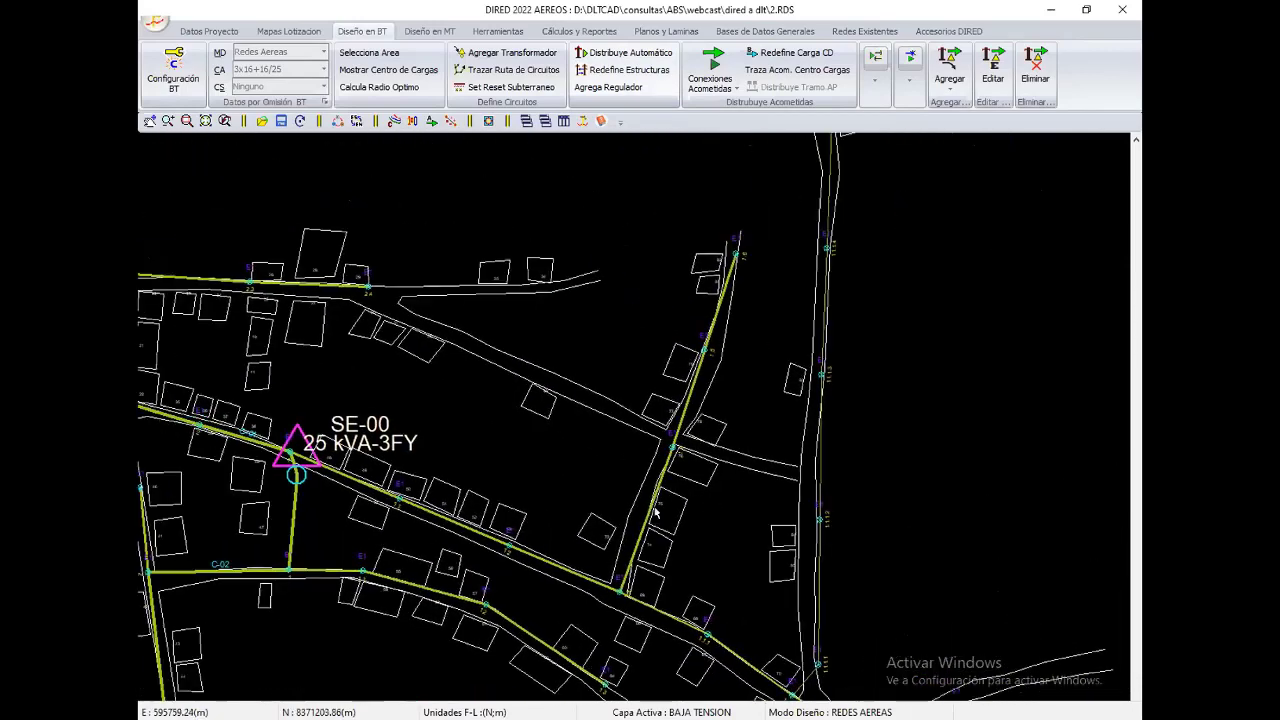
{"action": "scroll", "coordinate": [646, 450], "scroll_direction": "up", "scroll_amount": 1}
{"action": "scroll", "coordinate": [651, 430], "scroll_direction": "up", "scroll_amount": 1}
{"action": "scroll", "coordinate": [650, 432], "scroll_direction": "up", "scroll_amount": 1}
{"action": "scroll", "coordinate": [650, 432], "scroll_direction": "up", "scroll_amount": 1}
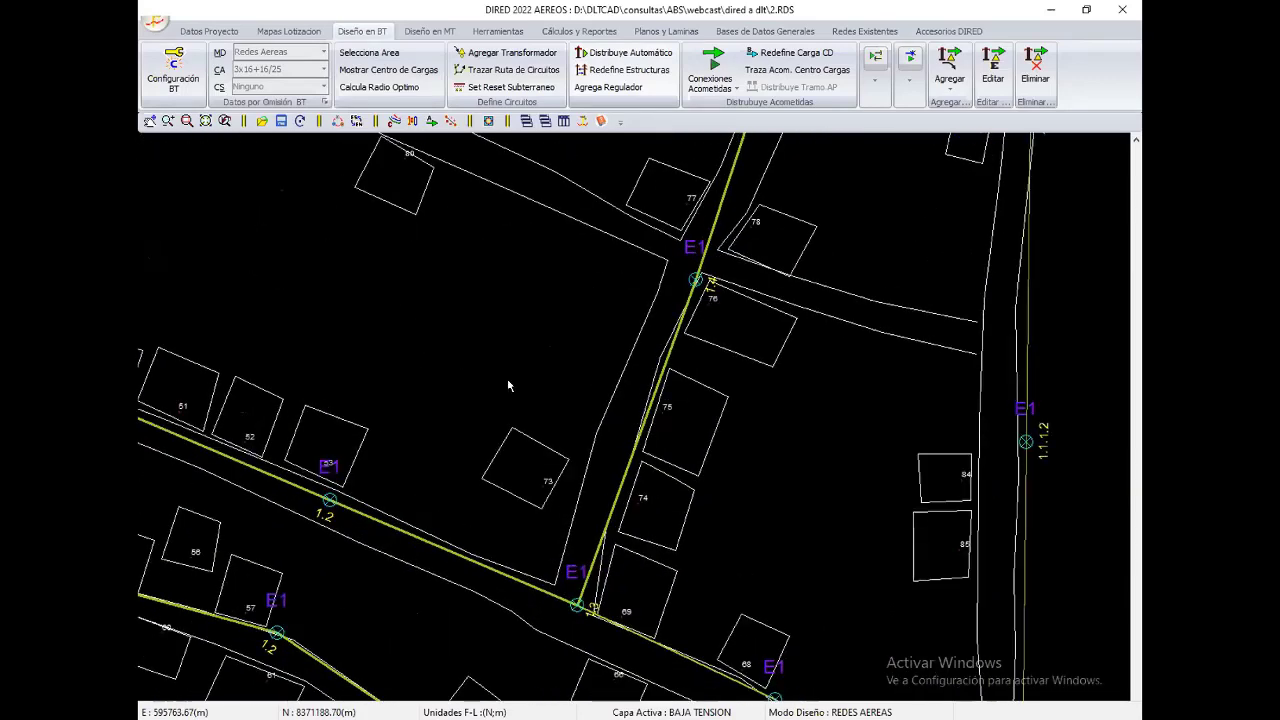
{"action": "scroll", "coordinate": [645, 450], "scroll_direction": "up", "scroll_amount": 1}
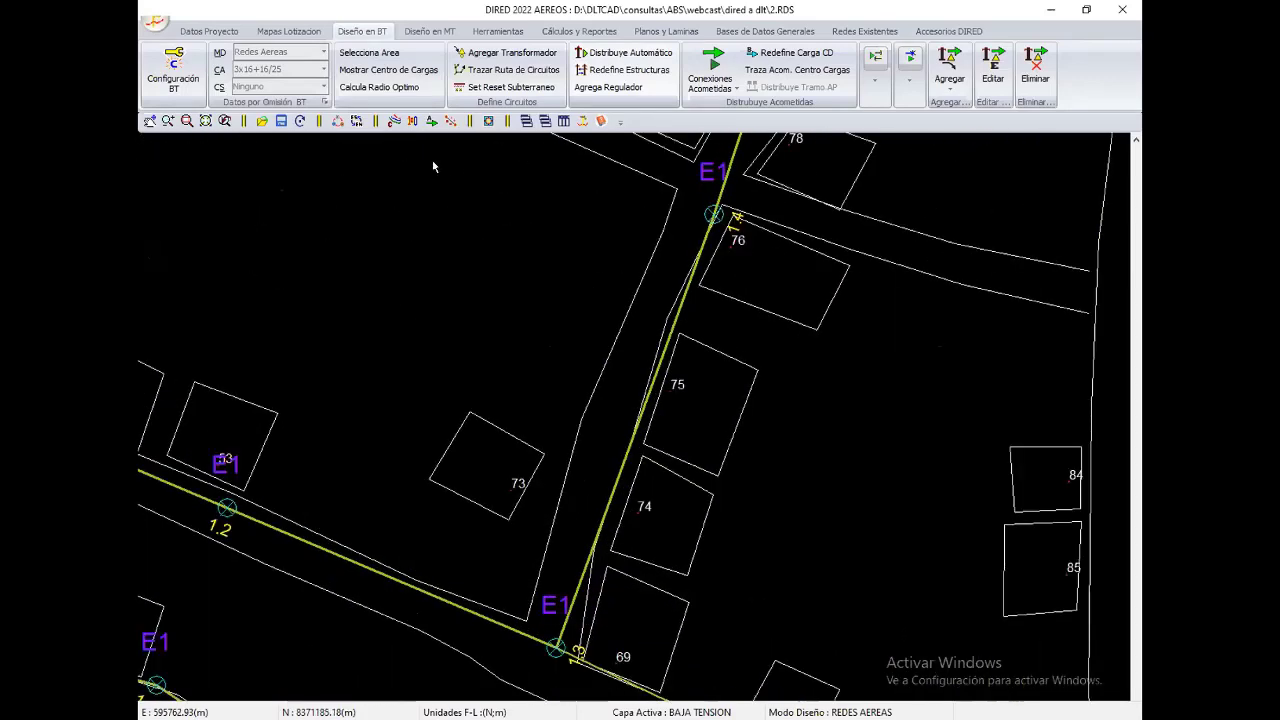
{"action": "right_click", "coordinate": [309, 221]}
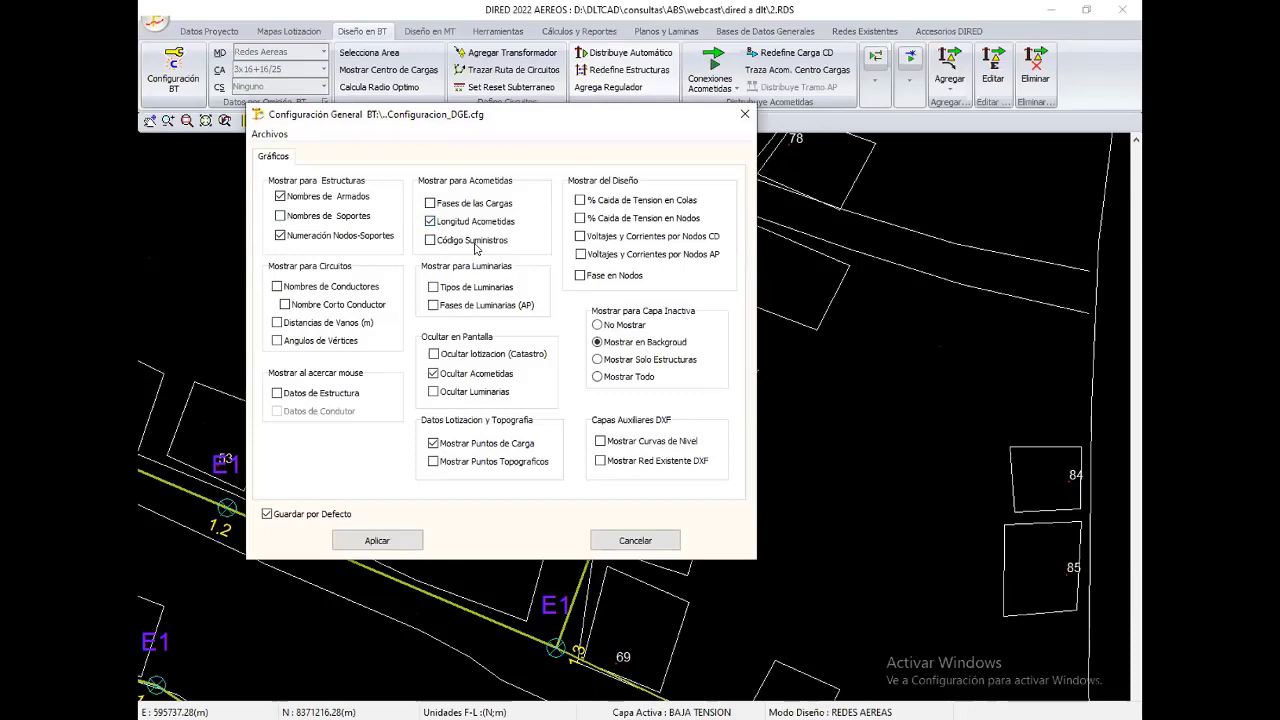
{"action": "left_click", "coordinate": [310, 323]}
{"action": "left_click", "coordinate": [377, 540]}
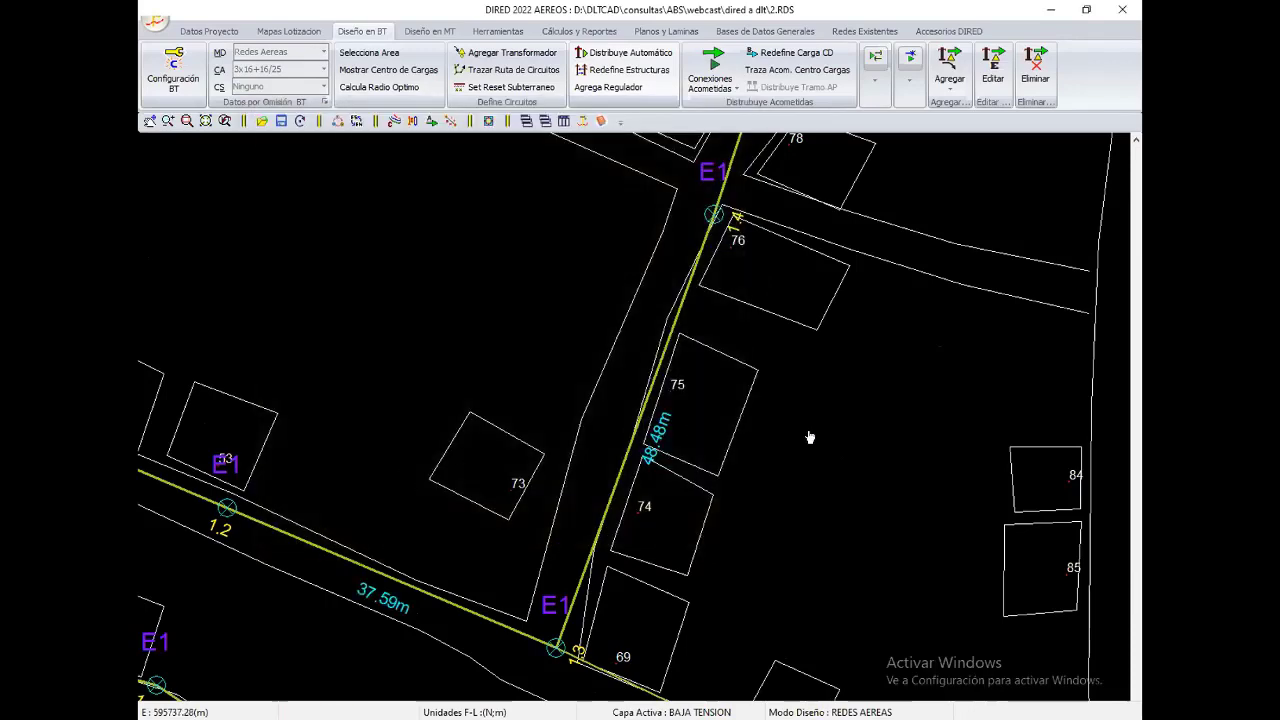
Step: Check the span-length labels along lots 49–60 and the branches past lots 40–45
{"action": "middle_click_drag", "start_coordinate": [338, 423], "coordinate": [743, 401]}
{"action": "scroll", "coordinate": [743, 401], "scroll_direction": "down", "scroll_amount": 2}
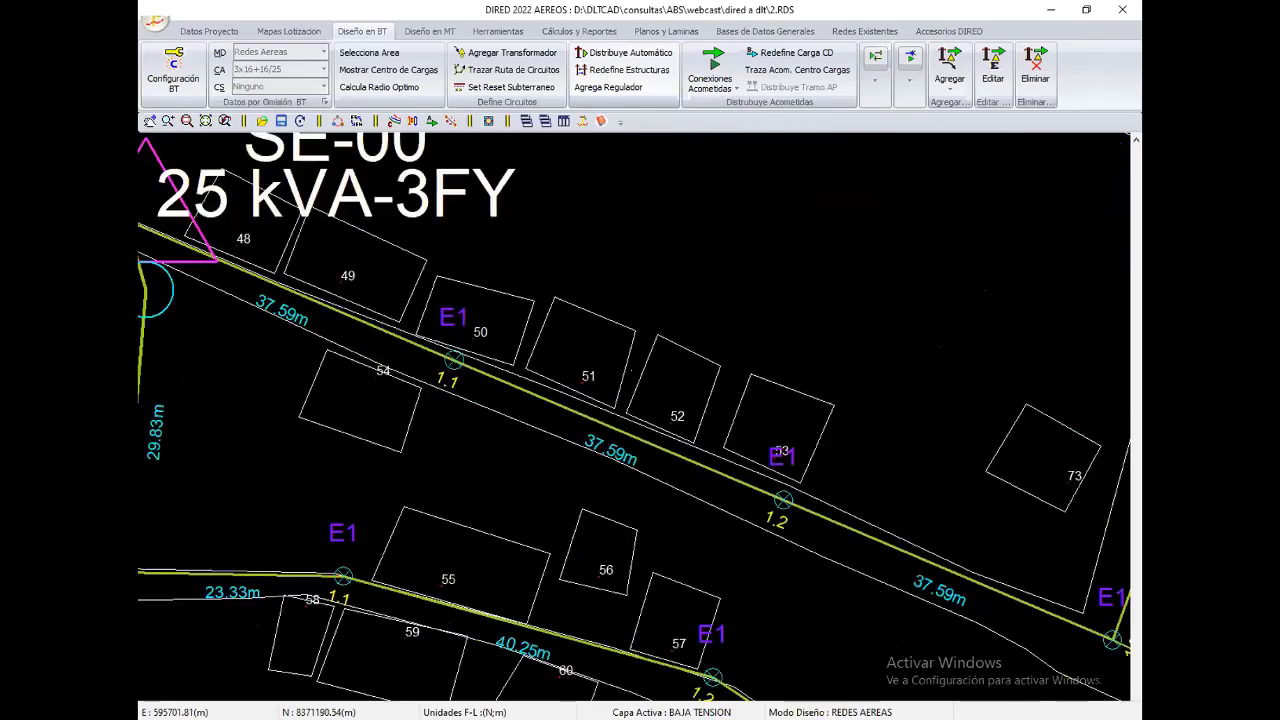
{"action": "scroll", "coordinate": [712, 378], "scroll_direction": "up", "scroll_amount": 1}
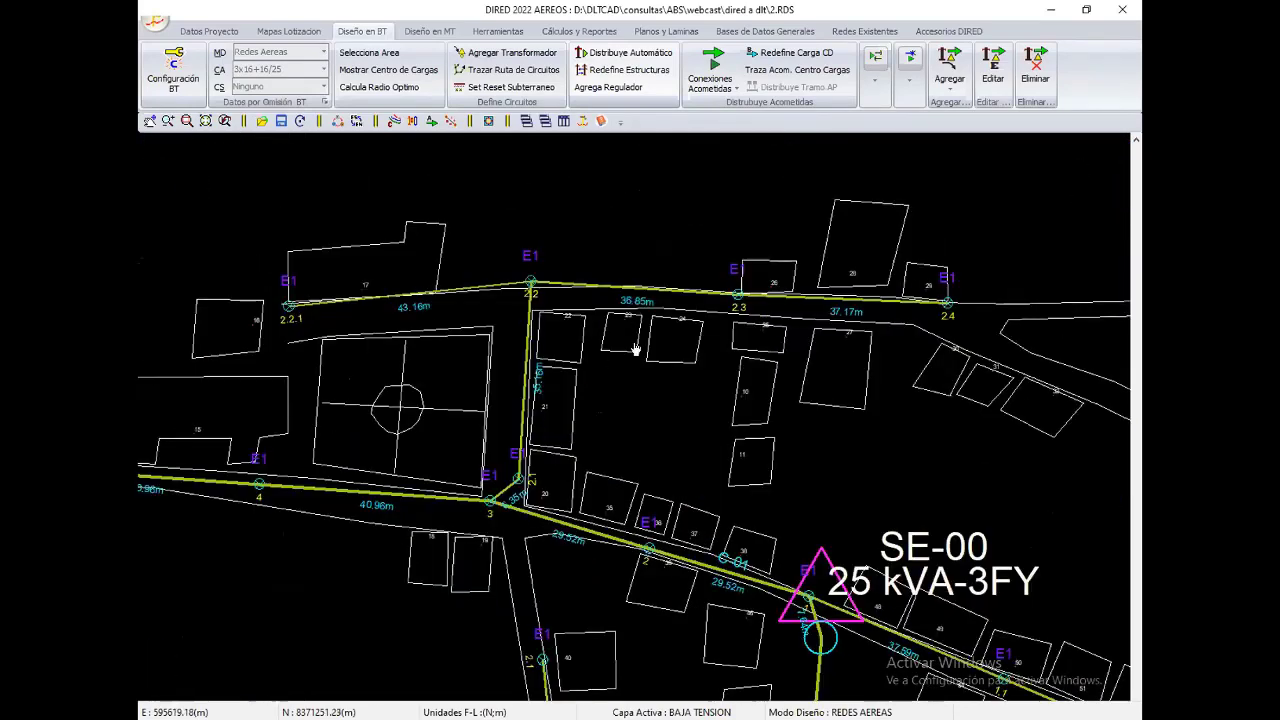
{"action": "scroll", "coordinate": [648, 406], "scroll_direction": "down", "scroll_amount": 1}
{"action": "scroll", "coordinate": [638, 434], "scroll_direction": "down", "scroll_amount": 1}
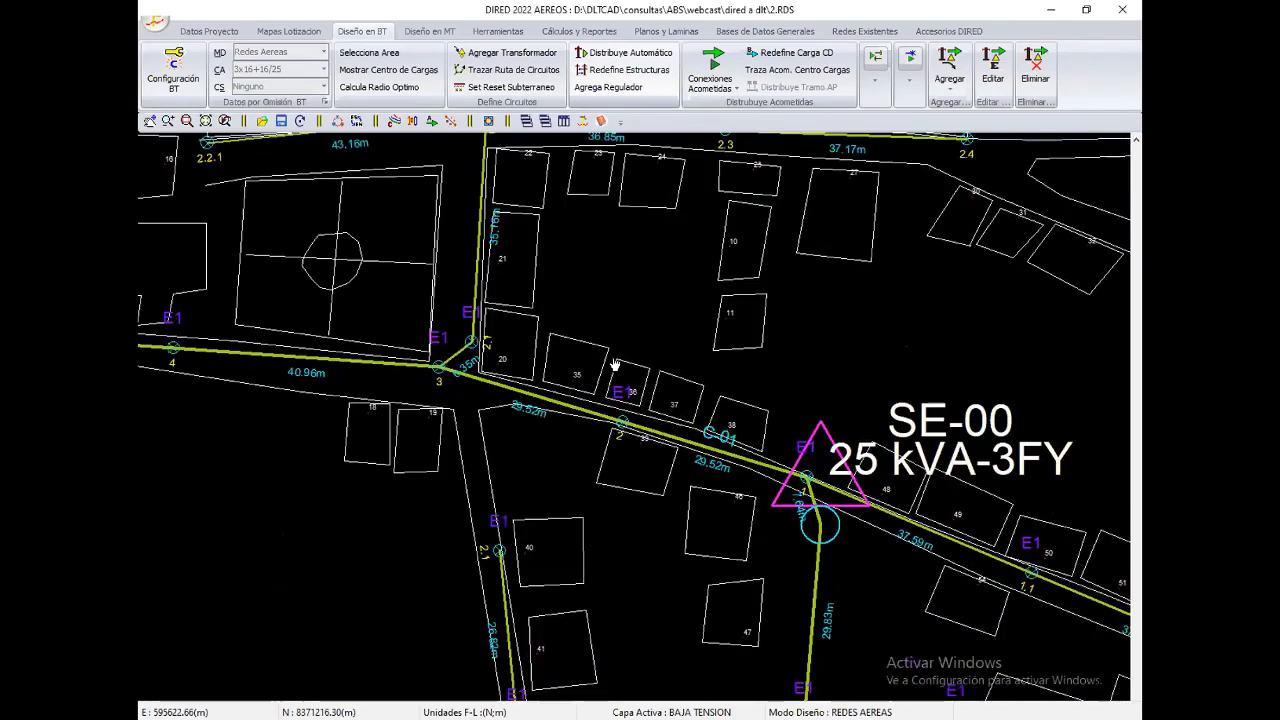
{"action": "scroll", "coordinate": [642, 590], "scroll_direction": "up", "scroll_amount": 2}
{"action": "scroll", "coordinate": [742, 465], "scroll_direction": "down", "scroll_amount": 1}
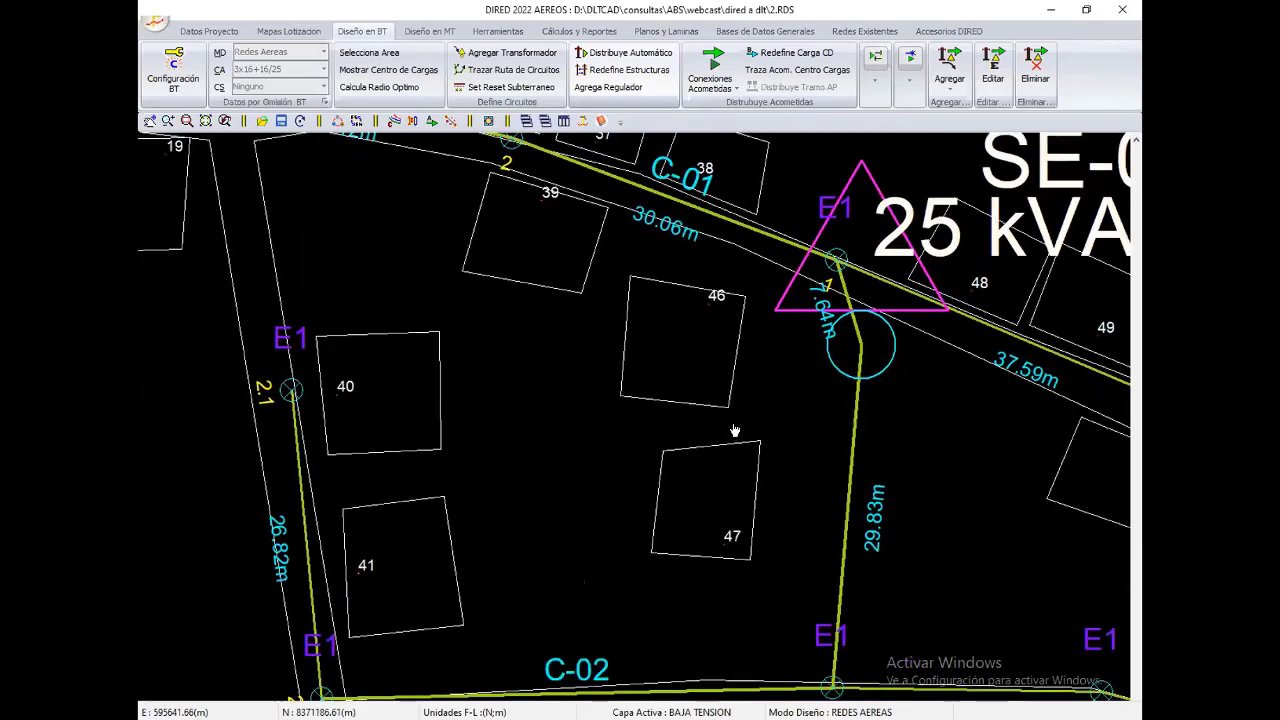
{"action": "scroll", "coordinate": [690, 448], "scroll_direction": "down", "scroll_amount": 2}
{"action": "scroll", "coordinate": [490, 495], "scroll_direction": "down", "scroll_amount": 1}
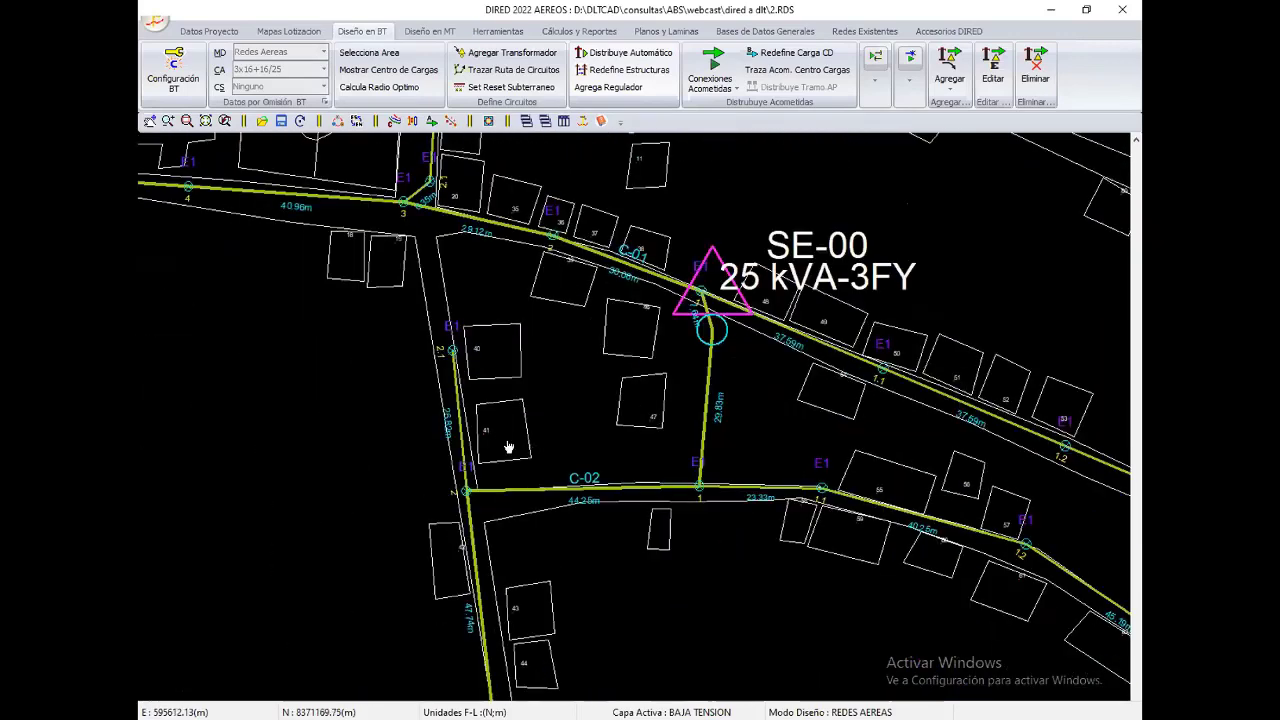
{"action": "scroll", "coordinate": [505, 448], "scroll_direction": "up", "scroll_amount": 1}
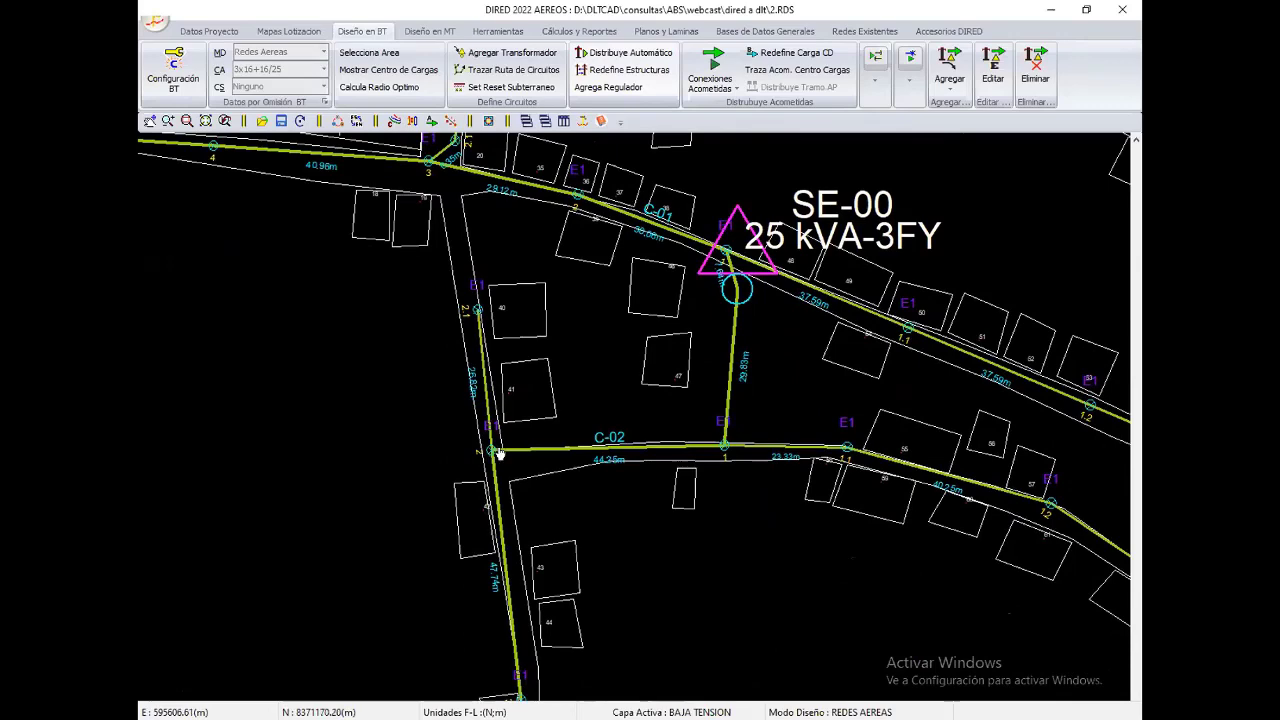
{"action": "scroll", "coordinate": [640, 478], "scroll_direction": "up", "scroll_amount": 2}
{"action": "middle_click_drag", "start_coordinate": [760, 532], "coordinate": [1026, 612]}
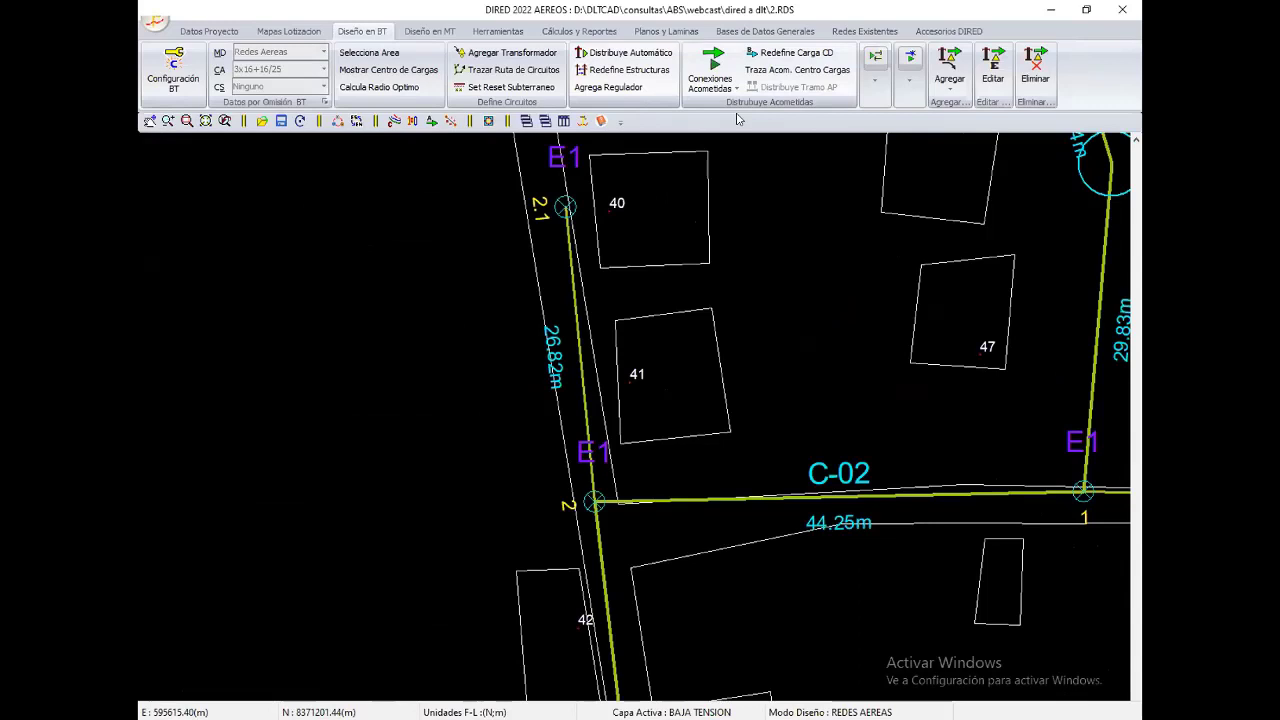
{"action": "scroll", "coordinate": [665, 327], "scroll_direction": "down", "scroll_amount": 2}
{"action": "middle_click_drag", "start_coordinate": [665, 327], "coordinate": [557, 312]}
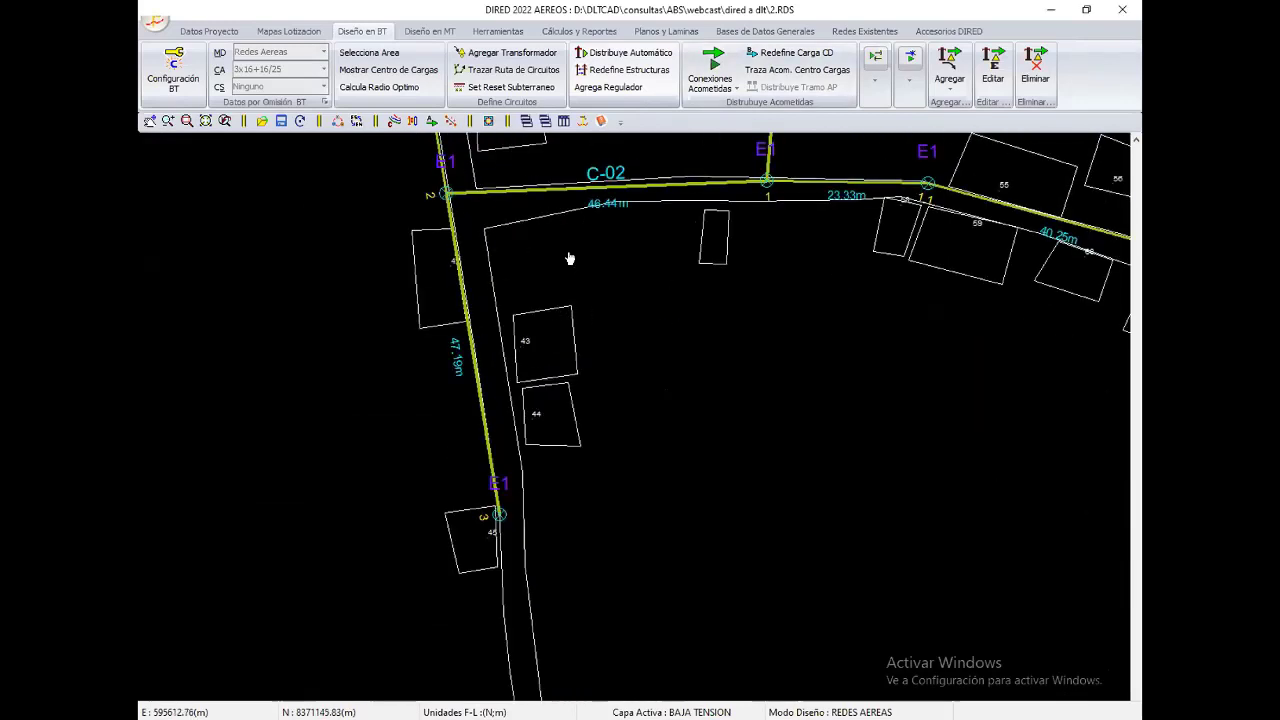
{"action": "scroll", "coordinate": [571, 257], "scroll_direction": "up", "scroll_amount": 2}
Step: Add a structure on the 47.19 m span south of C-02, splitting it into 24.66 m and 22.53 m
{"action": "middle_click_drag", "start_coordinate": [663, 371], "coordinate": [549, 343]}
{"action": "right_click", "coordinate": [528, 332]}
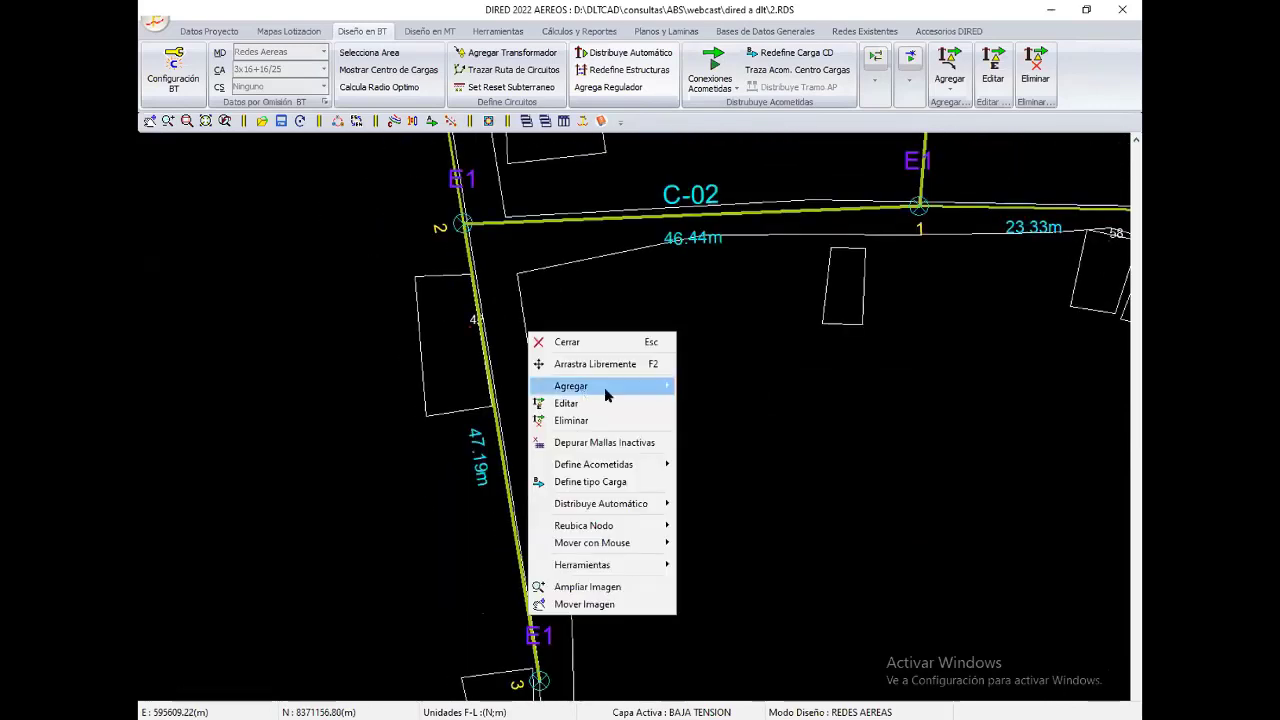
{"action": "mouse_move", "coordinate": [601, 386]}
{"action": "left_click", "coordinate": [737, 403]}
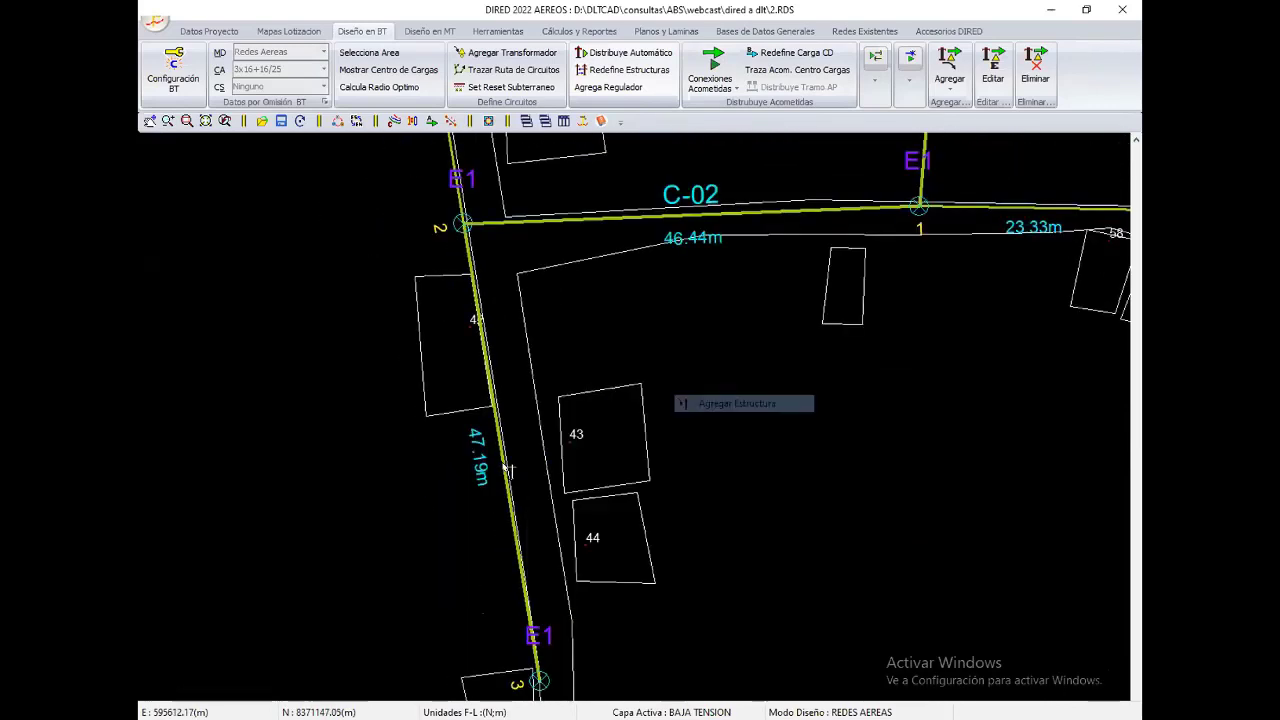
{"action": "left_click", "coordinate": [502, 463]}
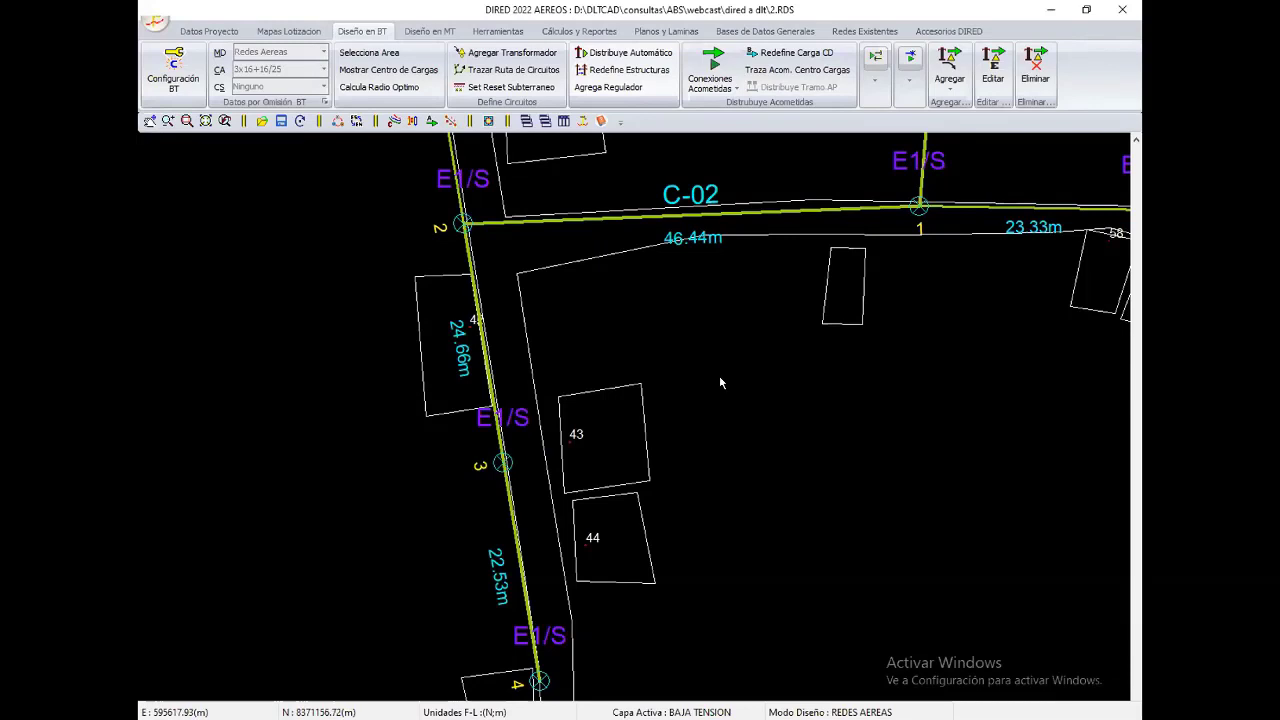
{"action": "scroll", "coordinate": [719, 375], "scroll_direction": "down", "scroll_amount": 3}
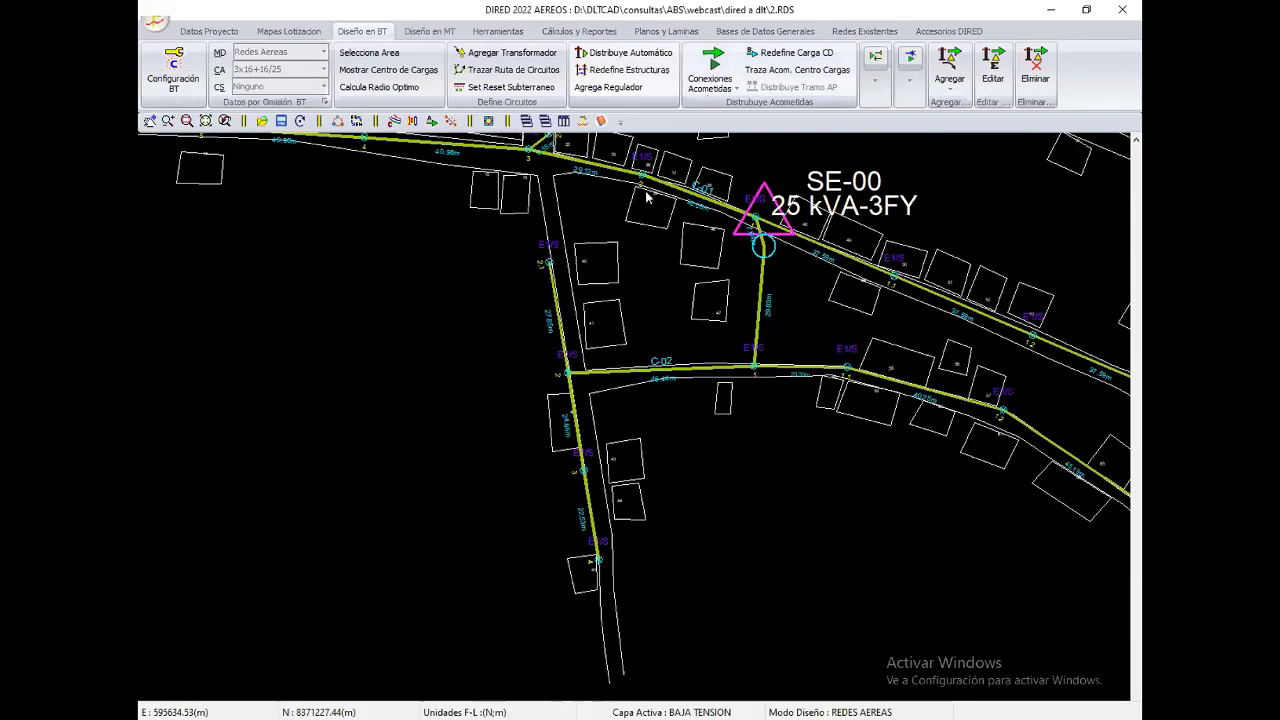
{"action": "left_click", "coordinate": [712, 75]}
{"action": "left_click", "coordinate": [692, 285]}
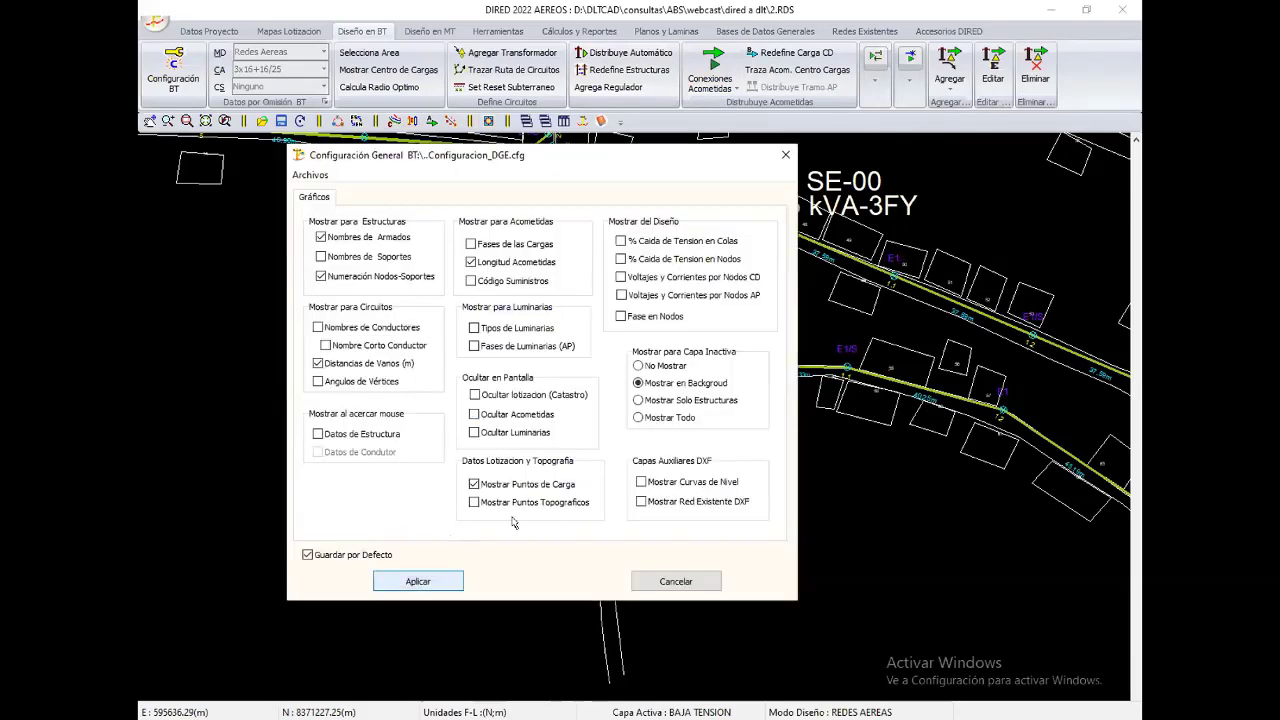
Step: Apply the display settings and add a service drop (acometida) from node 1 to the building below
{"action": "key", "text": "Return"}
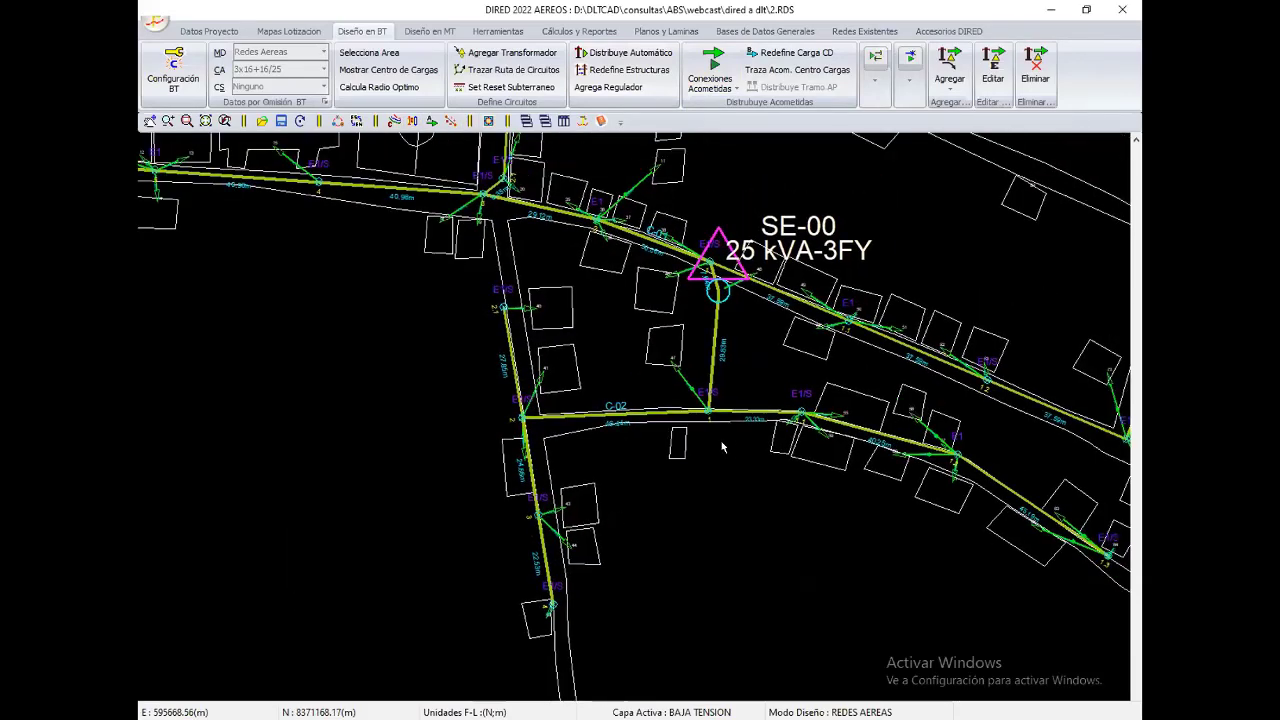
{"action": "scroll", "coordinate": [723, 447], "scroll_direction": "up", "scroll_amount": 1}
{"action": "scroll", "coordinate": [700, 440], "scroll_direction": "up", "scroll_amount": 3}
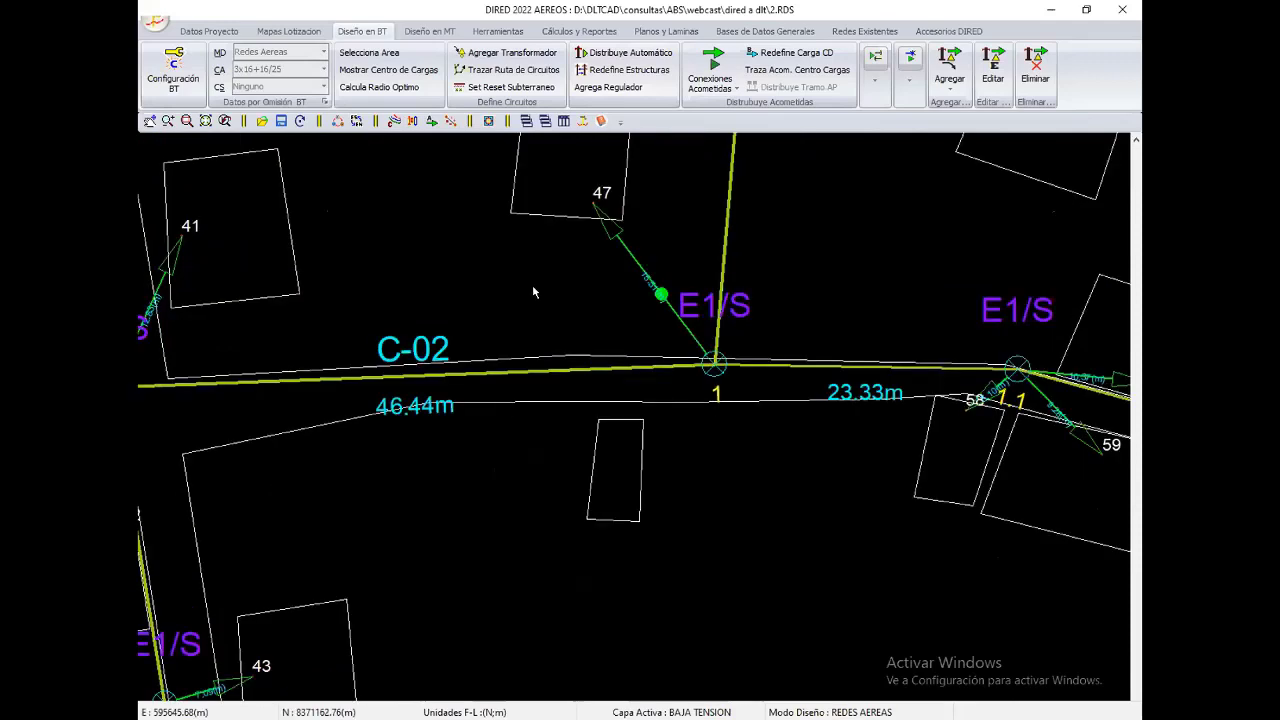
{"action": "right_click", "coordinate": [477, 310]}
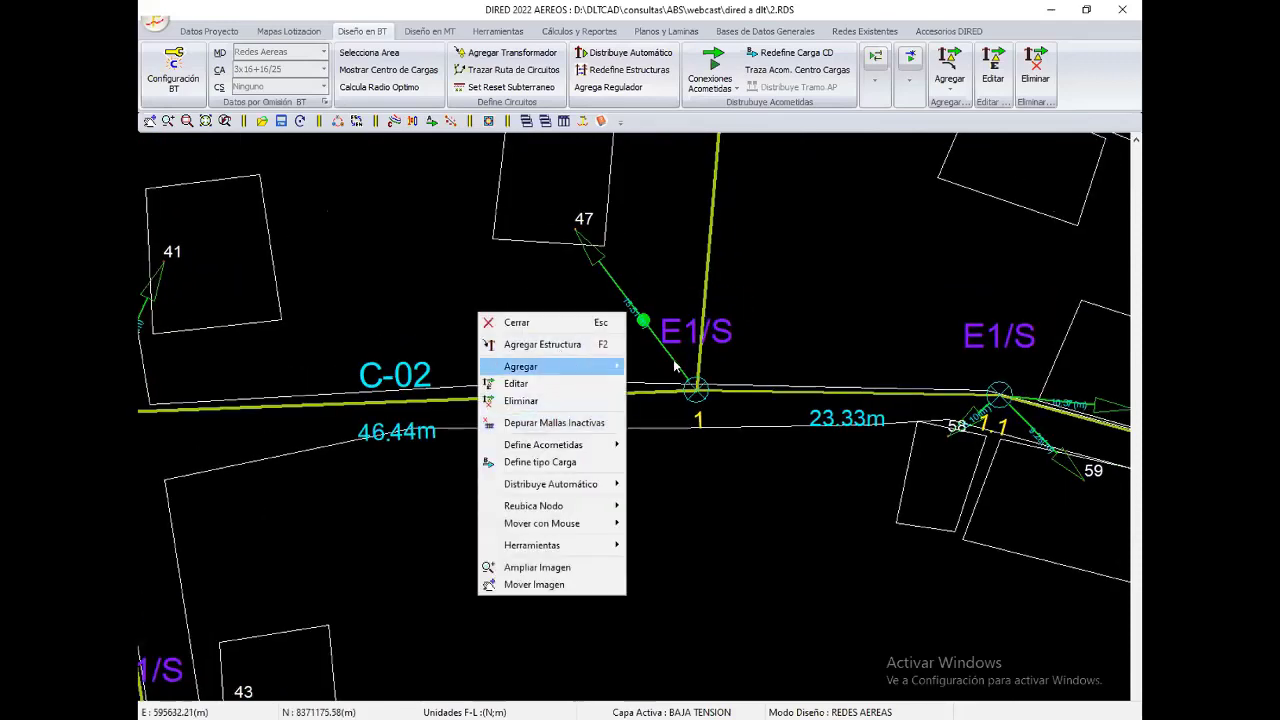
{"action": "mouse_move", "coordinate": [552, 366]}
{"action": "left_click", "coordinate": [660, 401]}
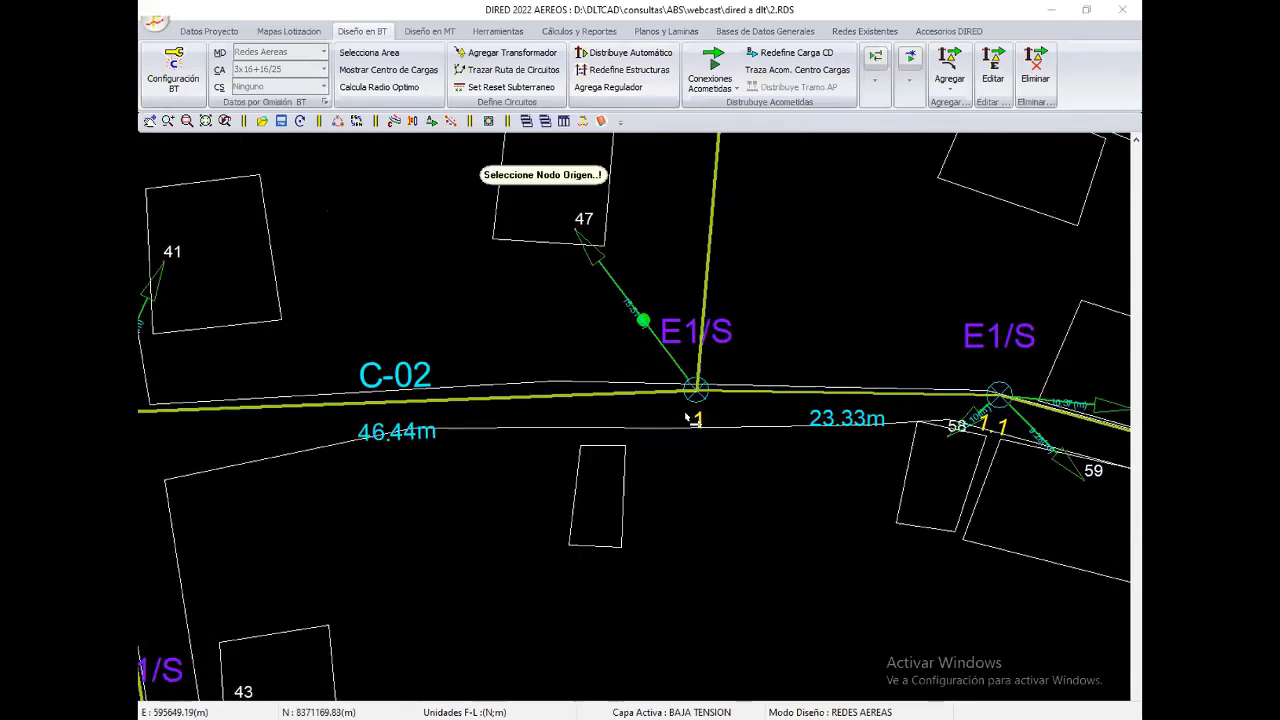
{"action": "left_click", "coordinate": [610, 465]}
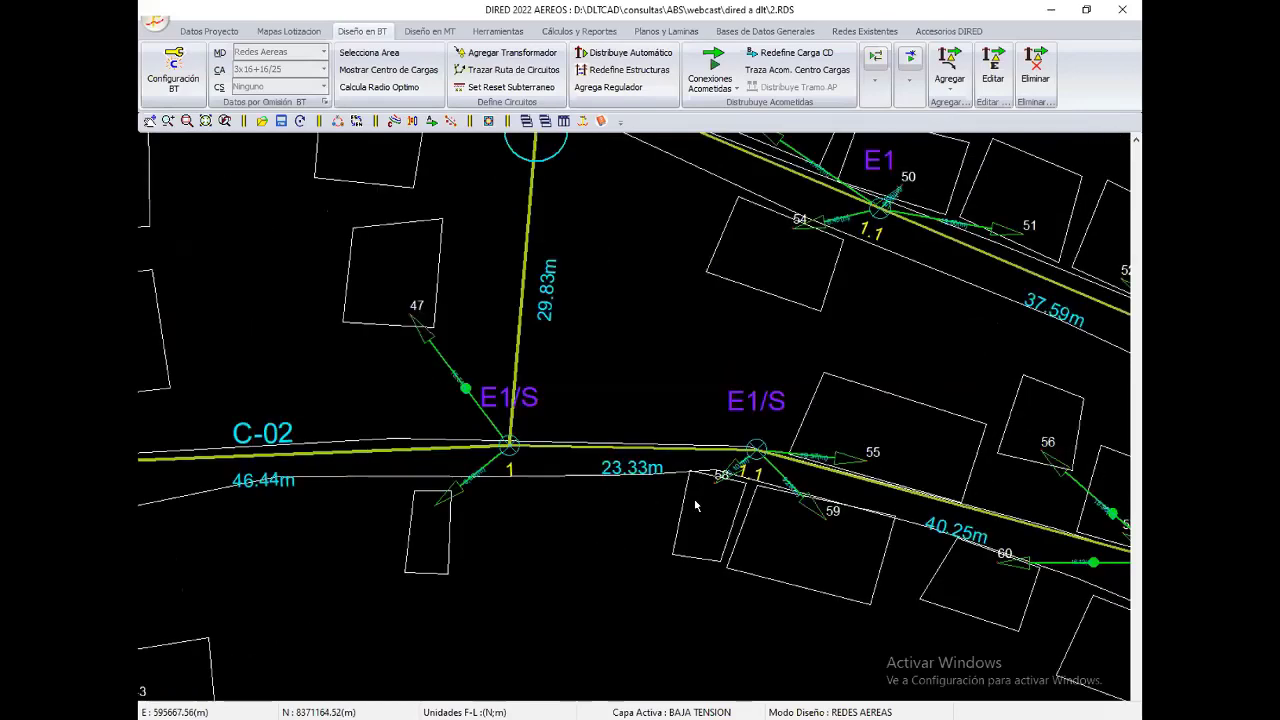
Step: Pan past nodes 56–71 and centre the view on substation SE-00
{"action": "key", "text": "Down"}
{"action": "key", "text": "Right"}
{"action": "key", "text": "Down"}
{"action": "key", "text": "Right"}
{"action": "key", "text": "Down"}
{"action": "key", "text": "Right"}
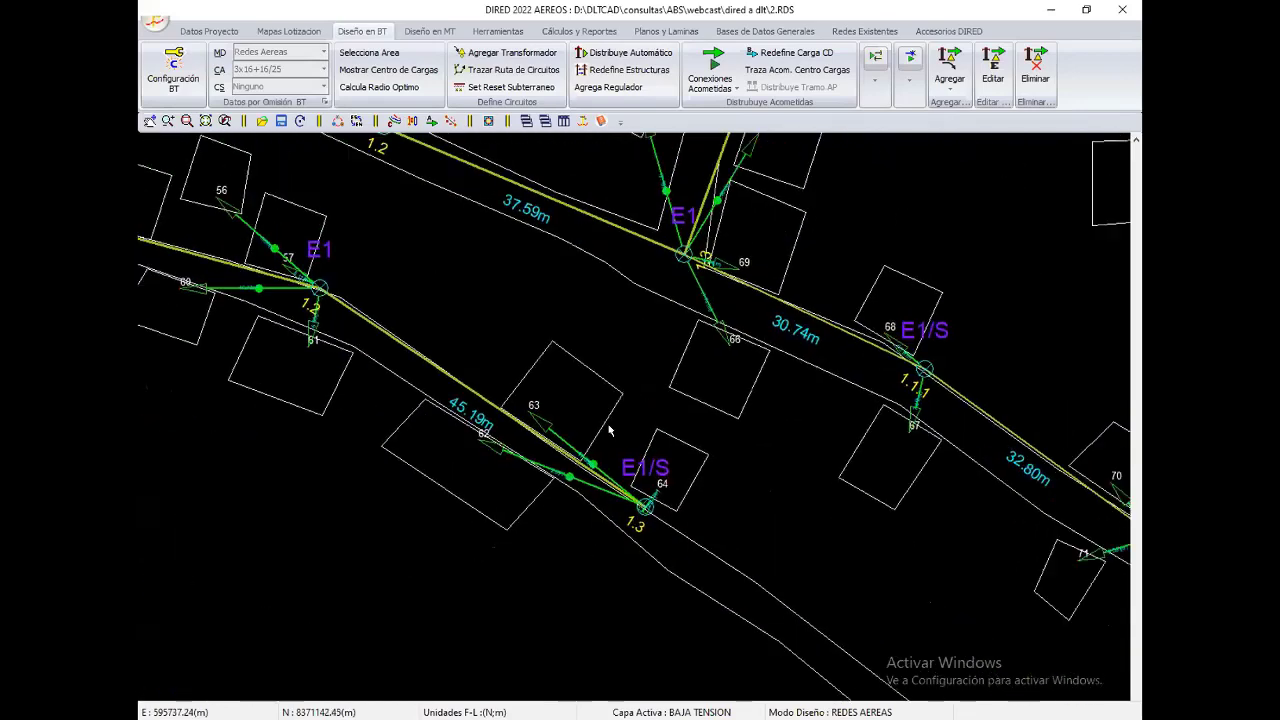
{"action": "scroll", "coordinate": [560, 449], "scroll_direction": "down", "scroll_amount": 1}
{"action": "scroll", "coordinate": [576, 403], "scroll_direction": "down", "scroll_amount": 1}
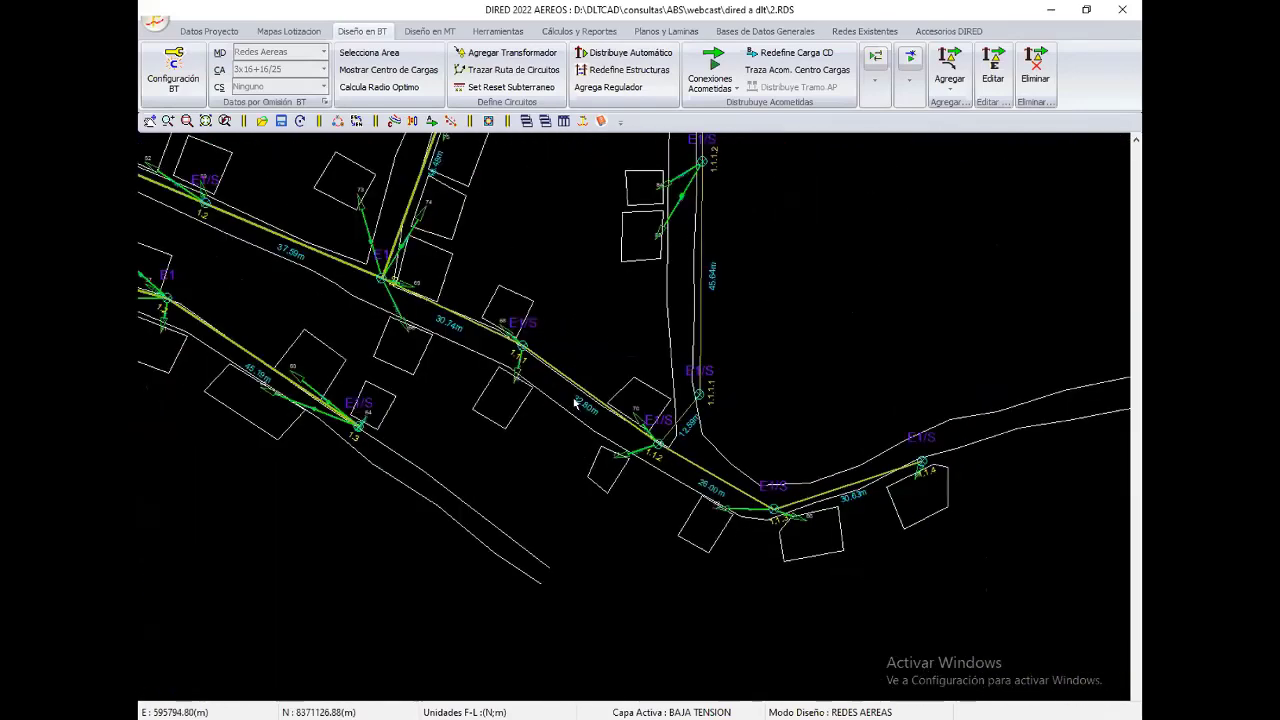
{"action": "key", "text": "Up"}
{"action": "key", "text": "Left"}
{"action": "key", "text": "Up"}
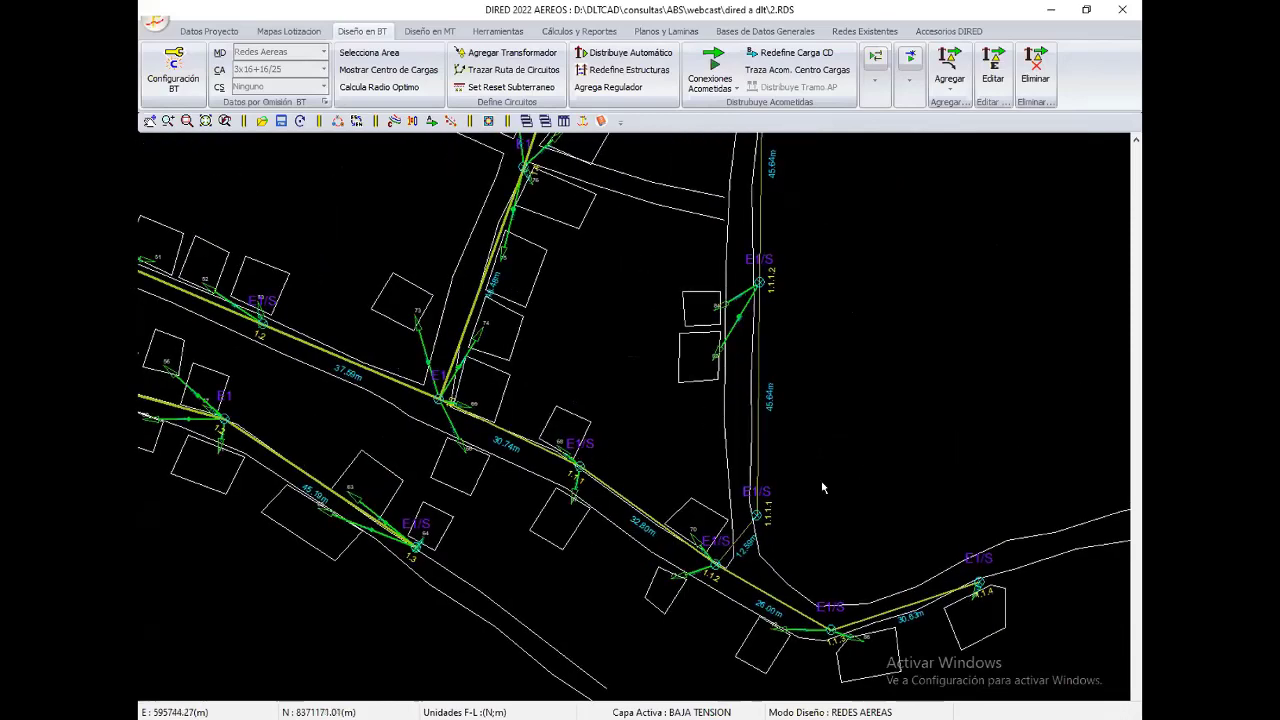
{"action": "key", "text": "Up"}
{"action": "key", "text": "Left"}
{"action": "key", "text": "Up"}
{"action": "key", "text": "Up"}
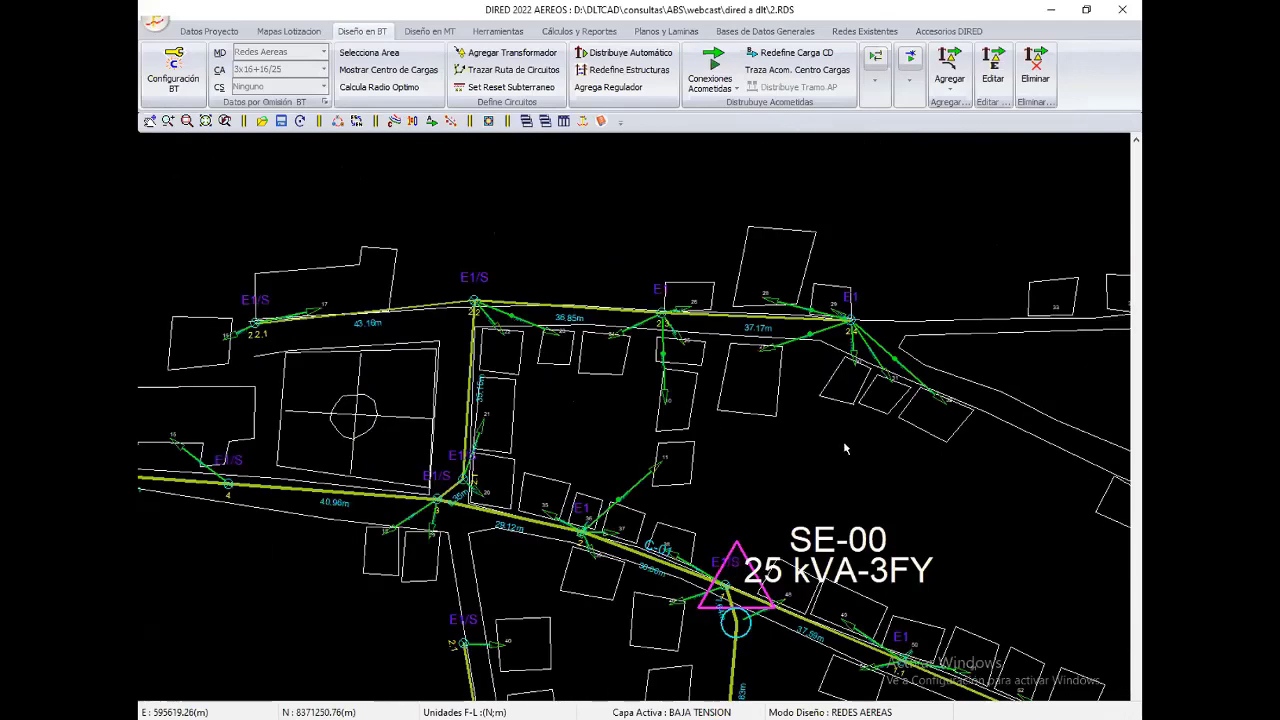
{"action": "key", "text": "Left"}
{"action": "key", "text": "Up"}
{"action": "key", "text": "Down"}
{"action": "key", "text": "Right"}
{"action": "key", "text": "Right"}
{"action": "key", "text": "Down"}
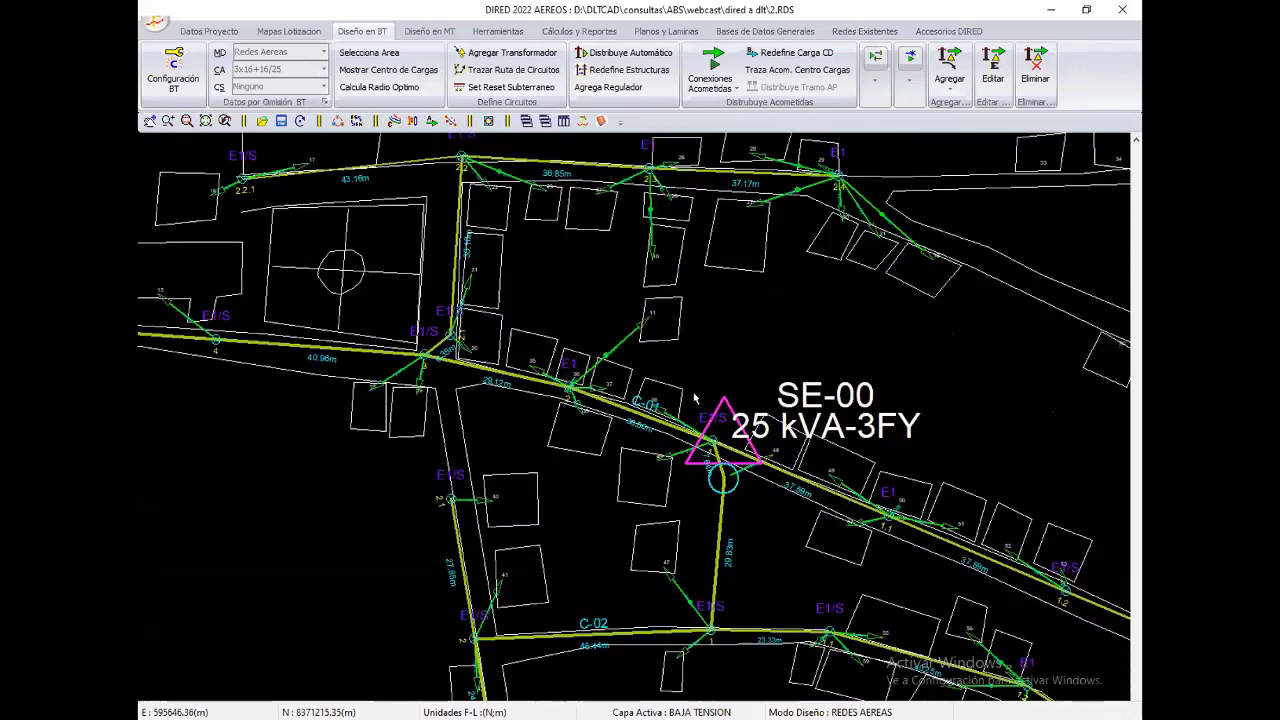
{"action": "key", "text": "Left"}
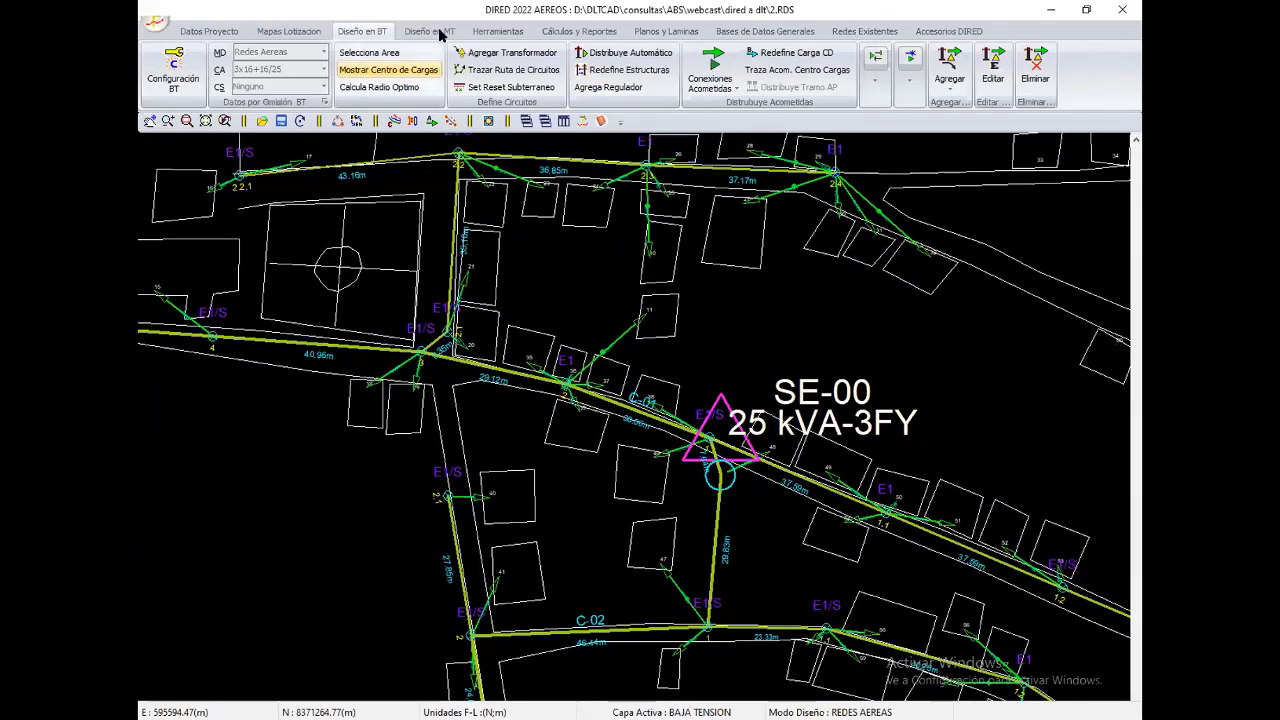
Step: Switch to Diseño en MT and pan north along the incoming route line
{"action": "left_click", "coordinate": [430, 31]}
{"action": "scroll", "coordinate": [636, 531], "scroll_direction": "down", "scroll_amount": 5}
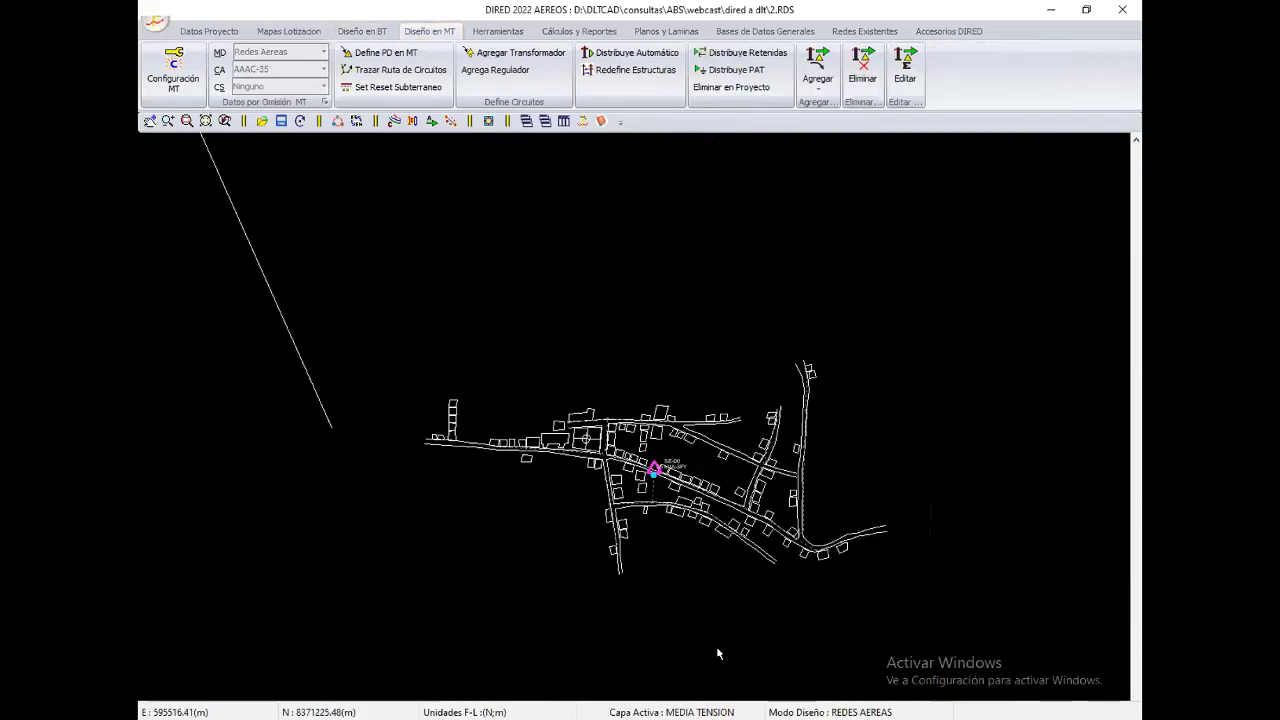
{"action": "key", "text": "Up"}
{"action": "key", "text": "Up"}
{"action": "key", "text": "Up"}
{"action": "key", "text": "Left"}
{"action": "key", "text": "Up"}
{"action": "key", "text": "Left"}
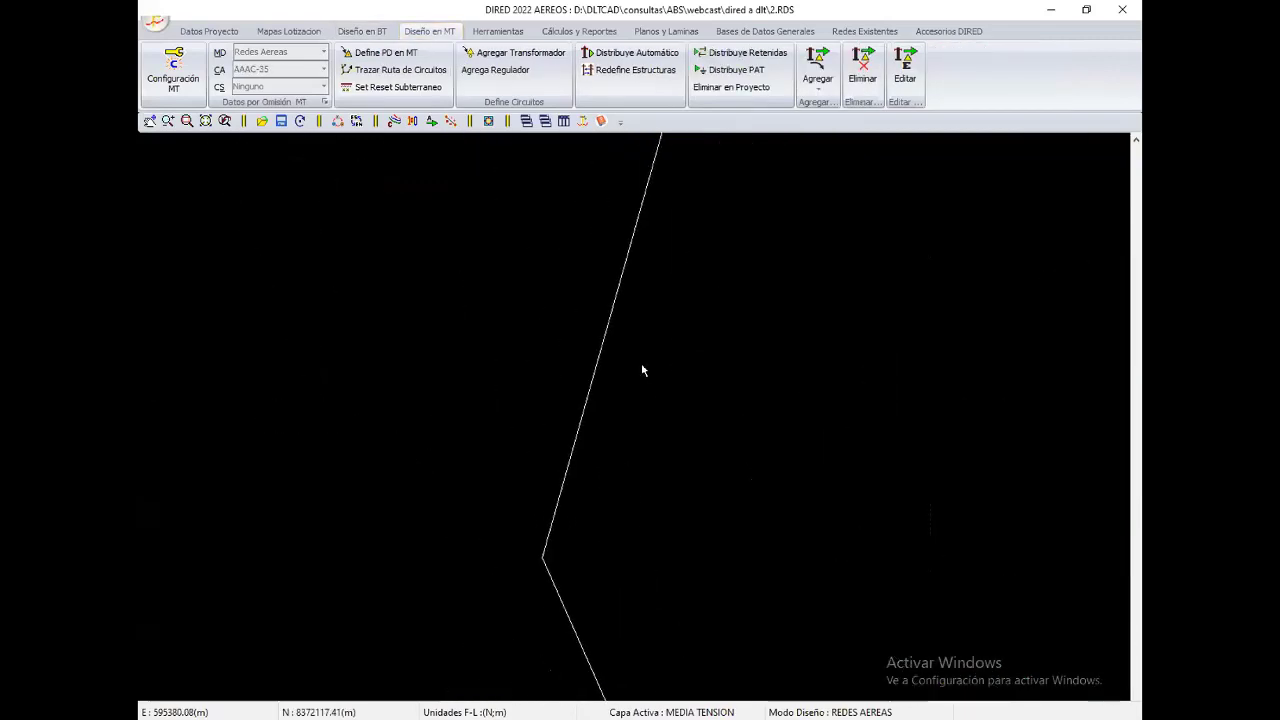
{"action": "key", "text": "Up"}
{"action": "key", "text": "Up"}
{"action": "key", "text": "Up"}
{"action": "key", "text": "Up"}
{"action": "key", "text": "Up"}
{"action": "key", "text": "Up"}
Step: Place the MT delivery point at the incoming line's northern end and begin Trazar Ruta de Circuitos
{"action": "key", "text": "Down"}
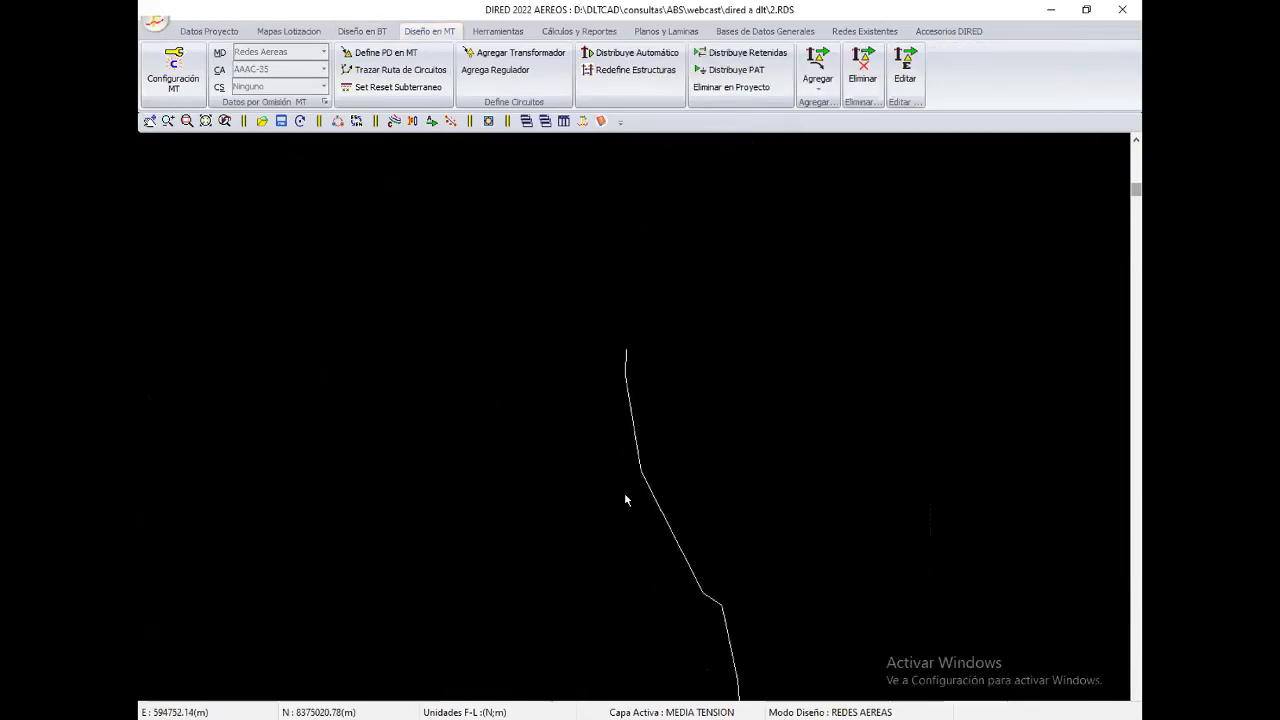
{"action": "key", "text": "Up"}
{"action": "middle_click_drag", "start_coordinate": [625, 500], "coordinate": [534, 427]}
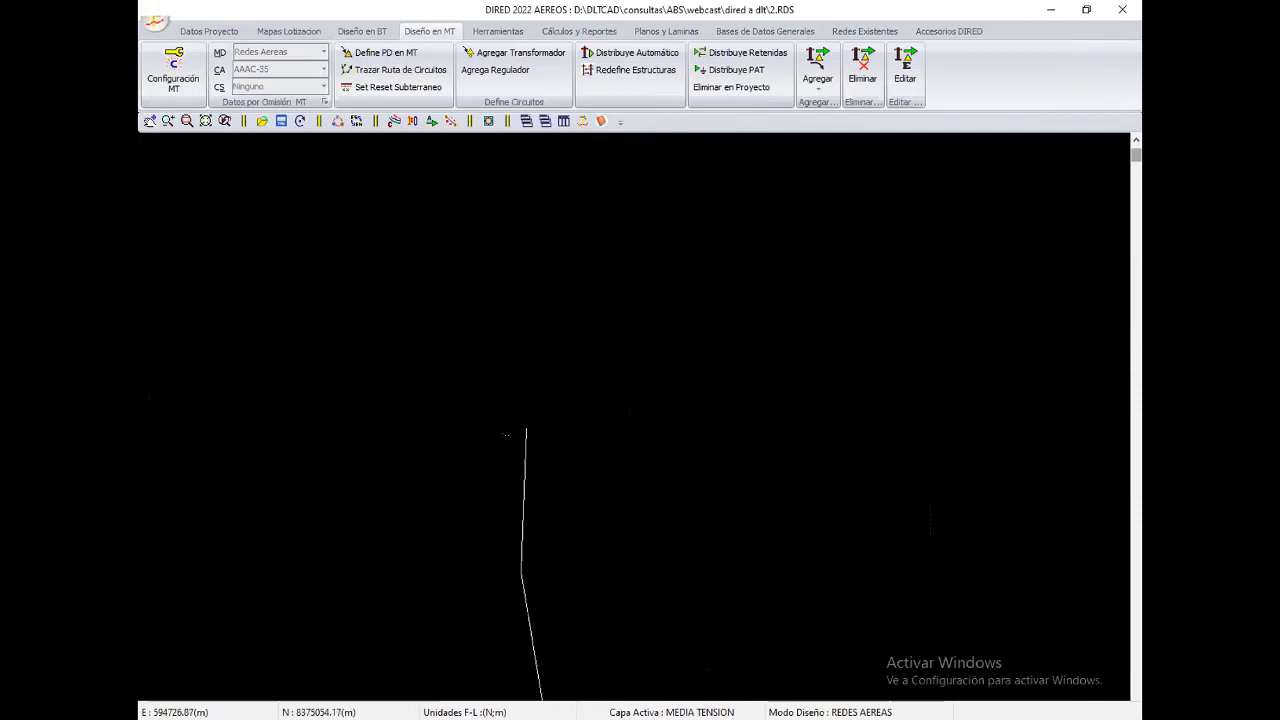
{"action": "scroll", "coordinate": [631, 420], "scroll_direction": "up", "scroll_amount": 2}
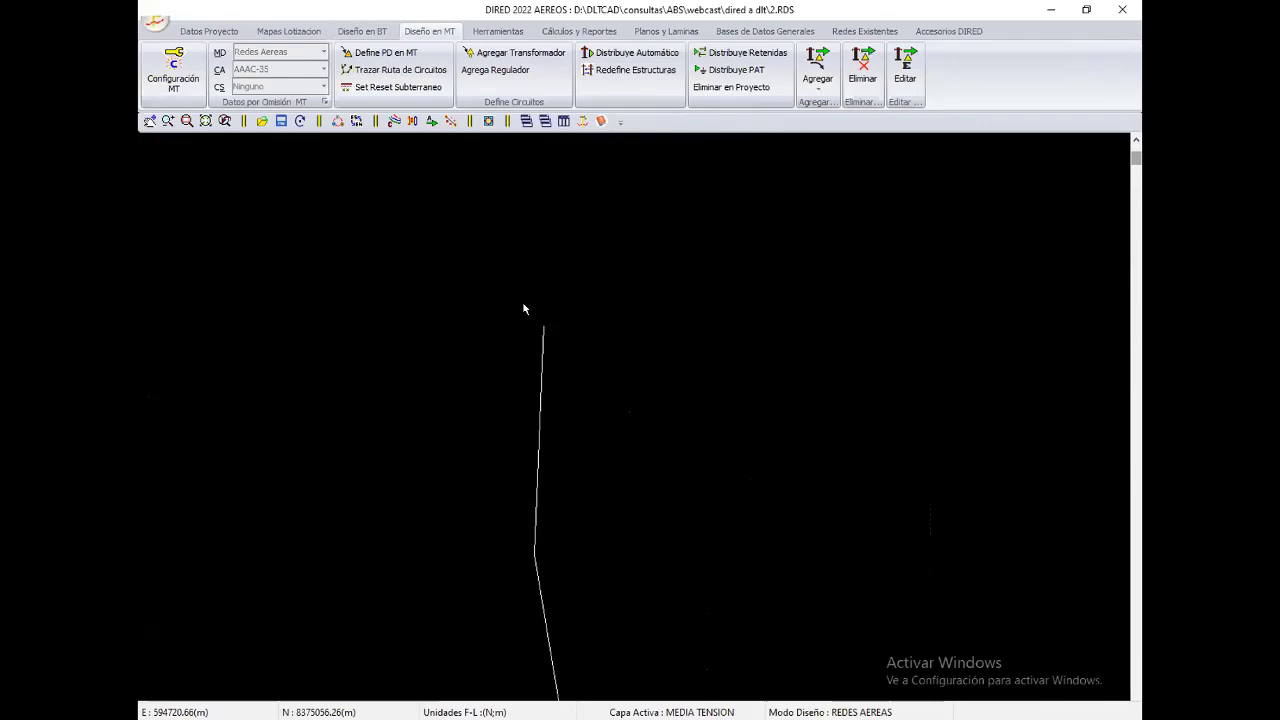
{"action": "left_click", "coordinate": [385, 52]}
{"action": "left_click", "coordinate": [560, 338]}
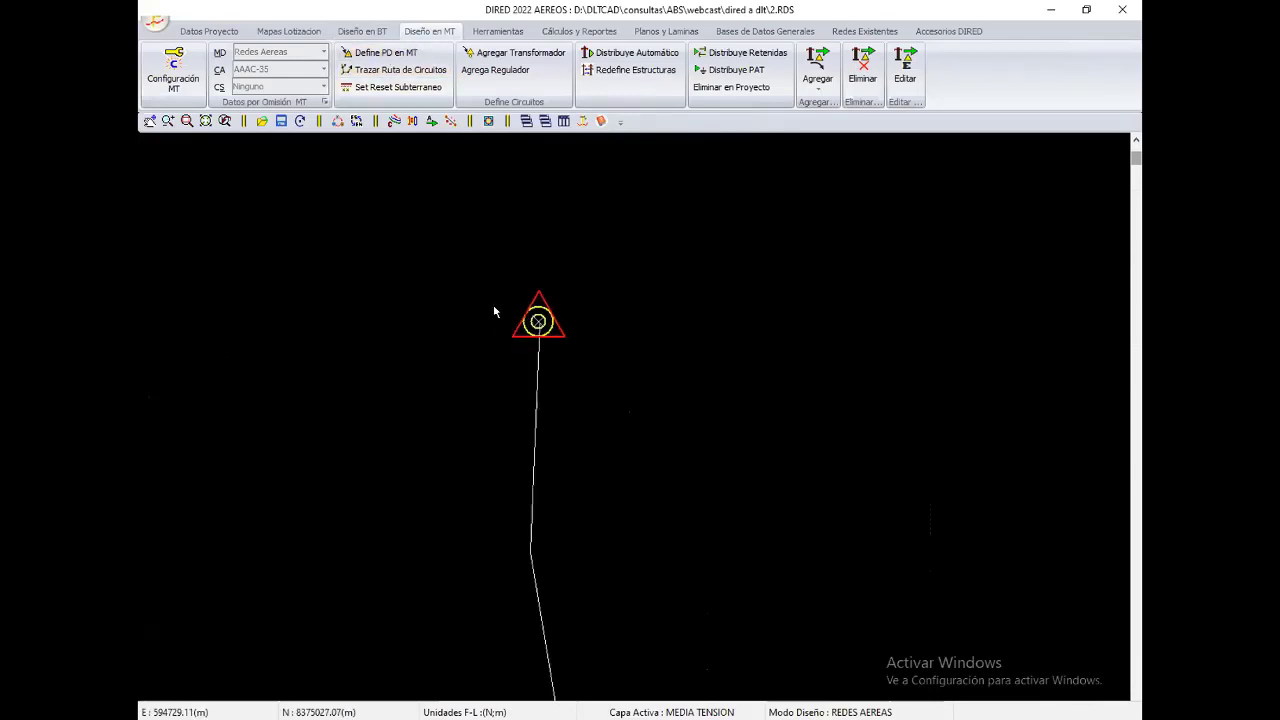
{"action": "left_click", "coordinate": [423, 74]}
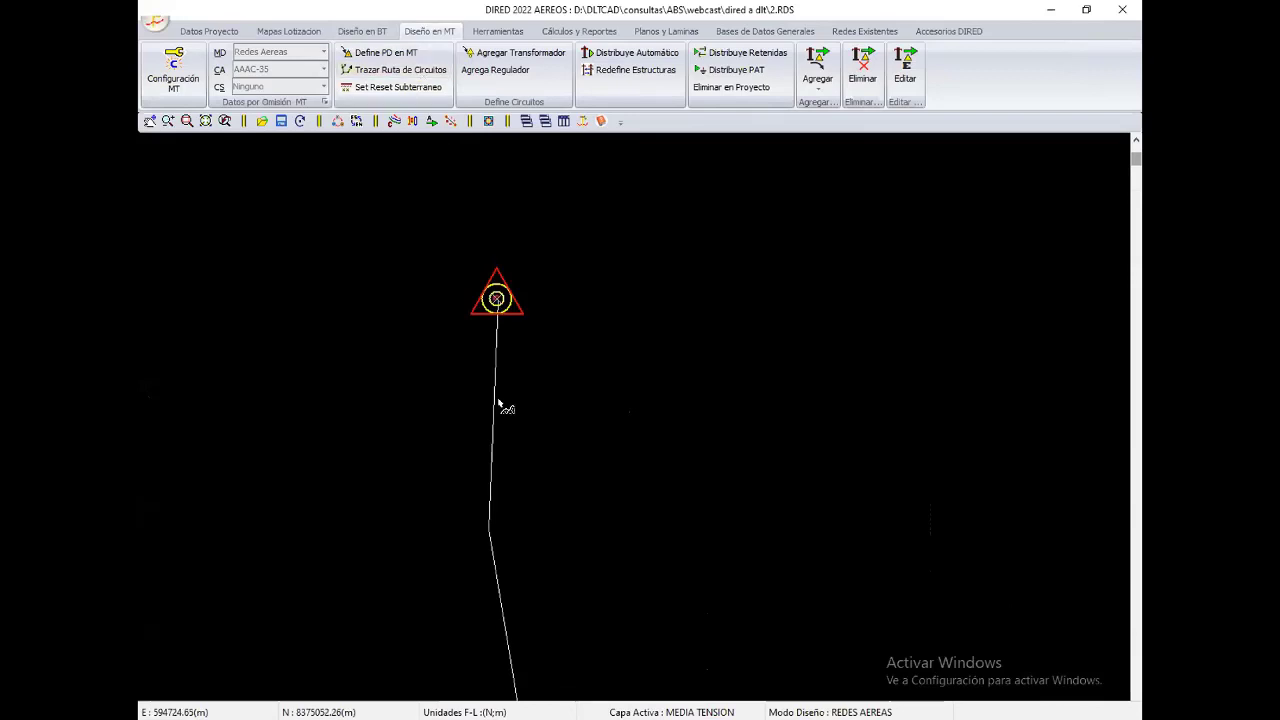
Step: Start the medium-voltage route at the delivery point and fix its first vertices along the guide line
{"action": "left_click", "coordinate": [488, 537]}
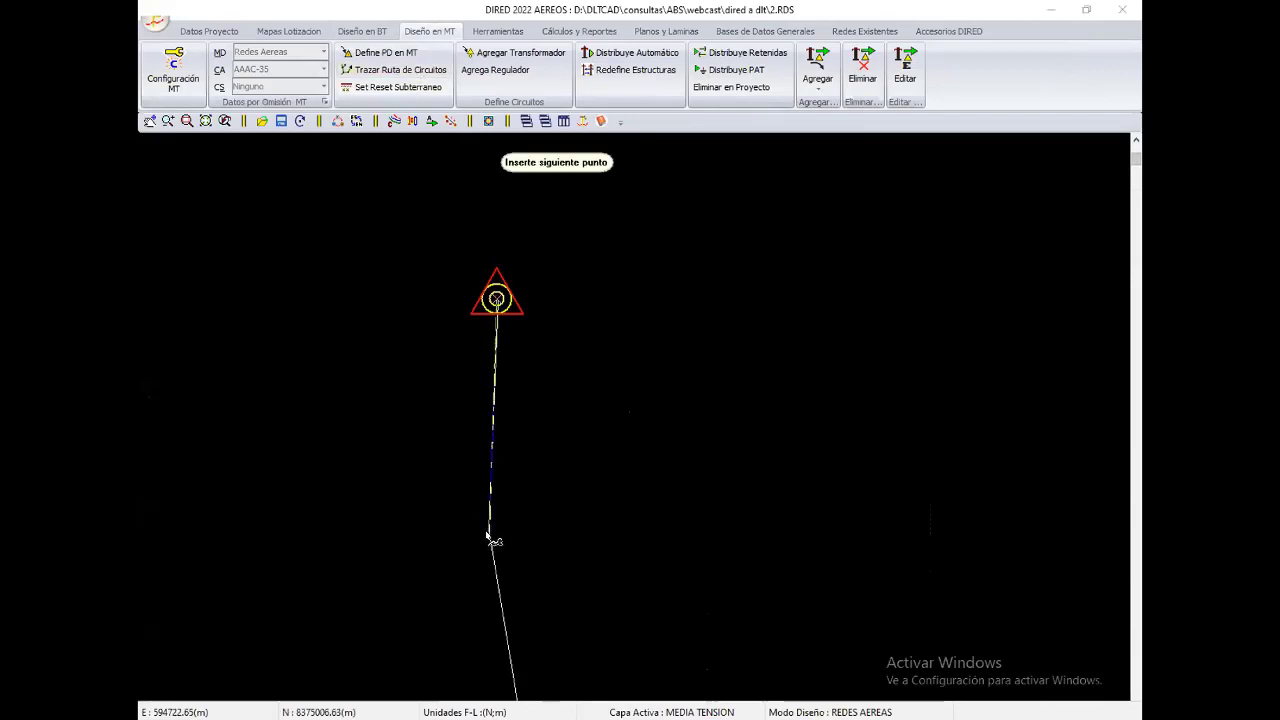
{"action": "left_click", "coordinate": [490, 521]}
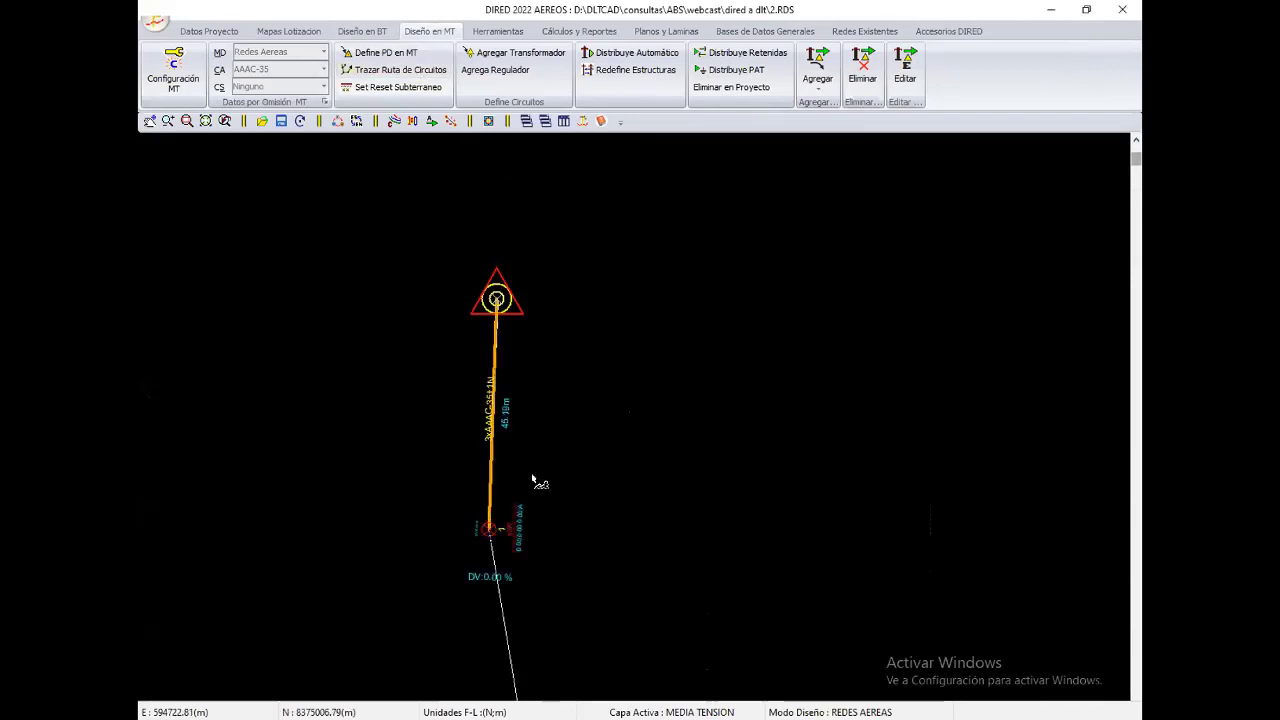
{"action": "scroll", "coordinate": [543, 386], "scroll_direction": "down", "scroll_amount": 5}
{"action": "scroll", "coordinate": [600, 500], "scroll_direction": "down", "scroll_amount": 1}
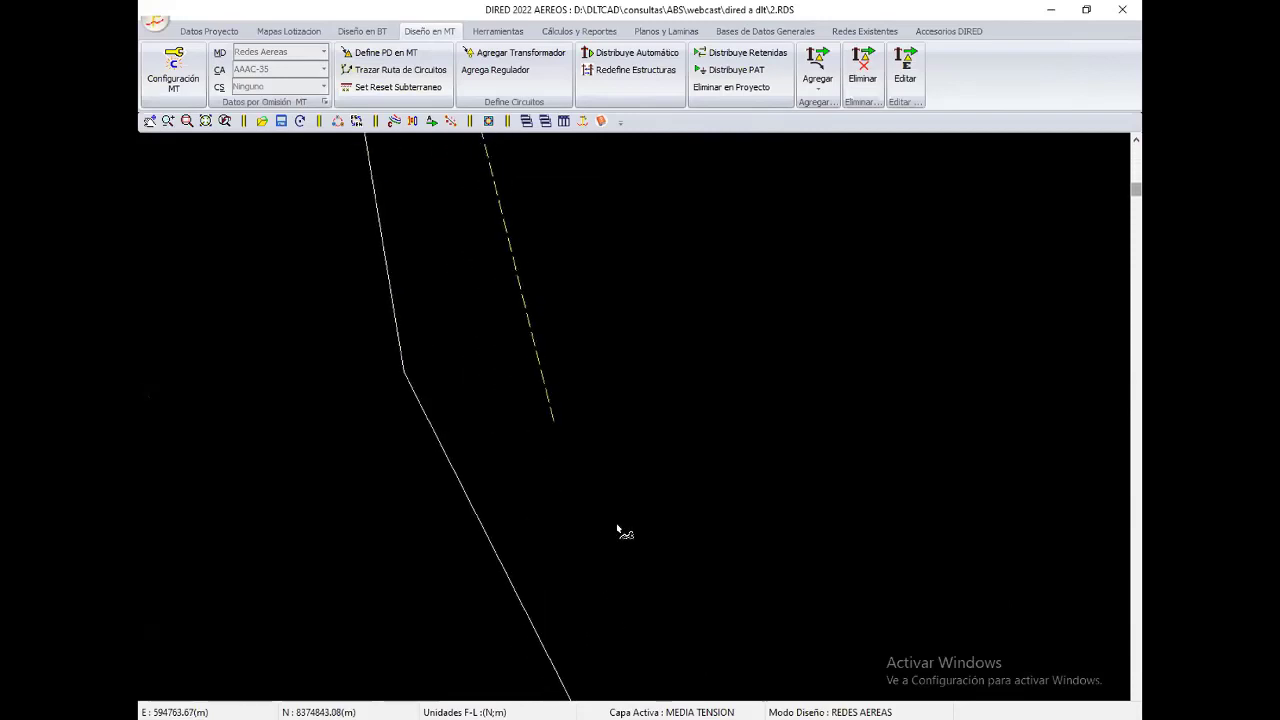
{"action": "scroll", "coordinate": [546, 548], "scroll_direction": "up", "scroll_amount": 1}
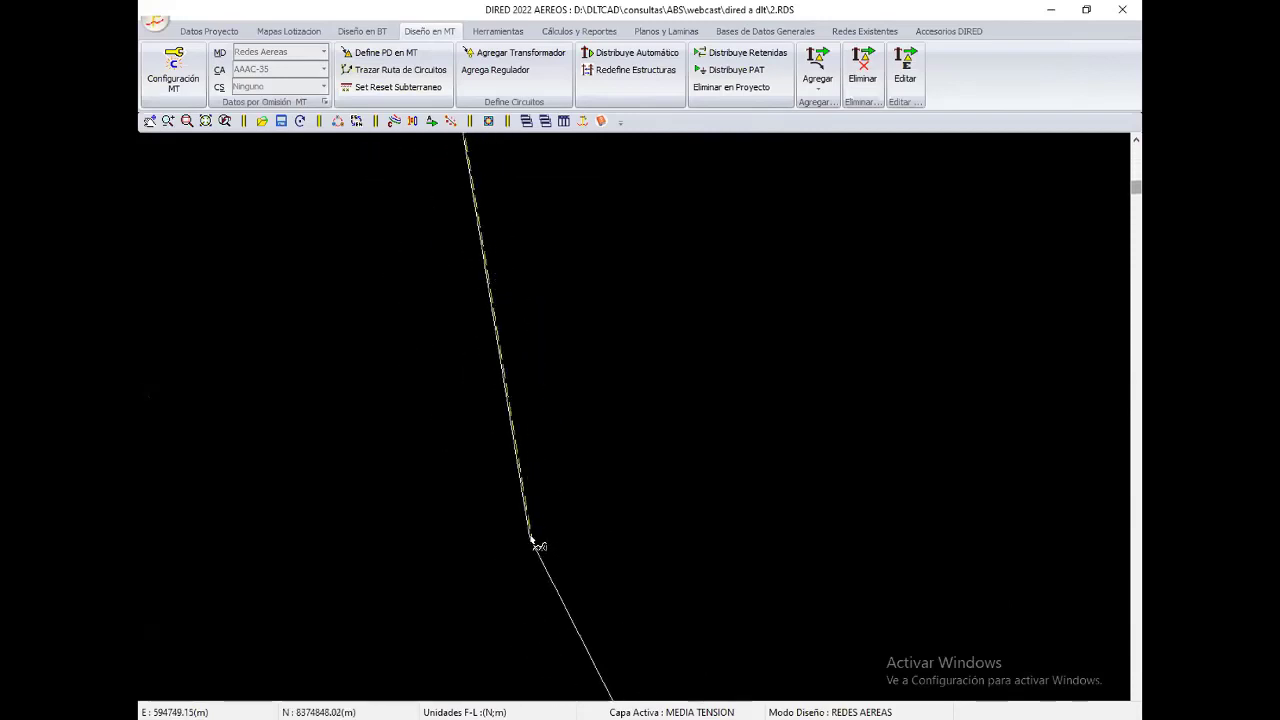
{"action": "left_click", "coordinate": [531, 541]}
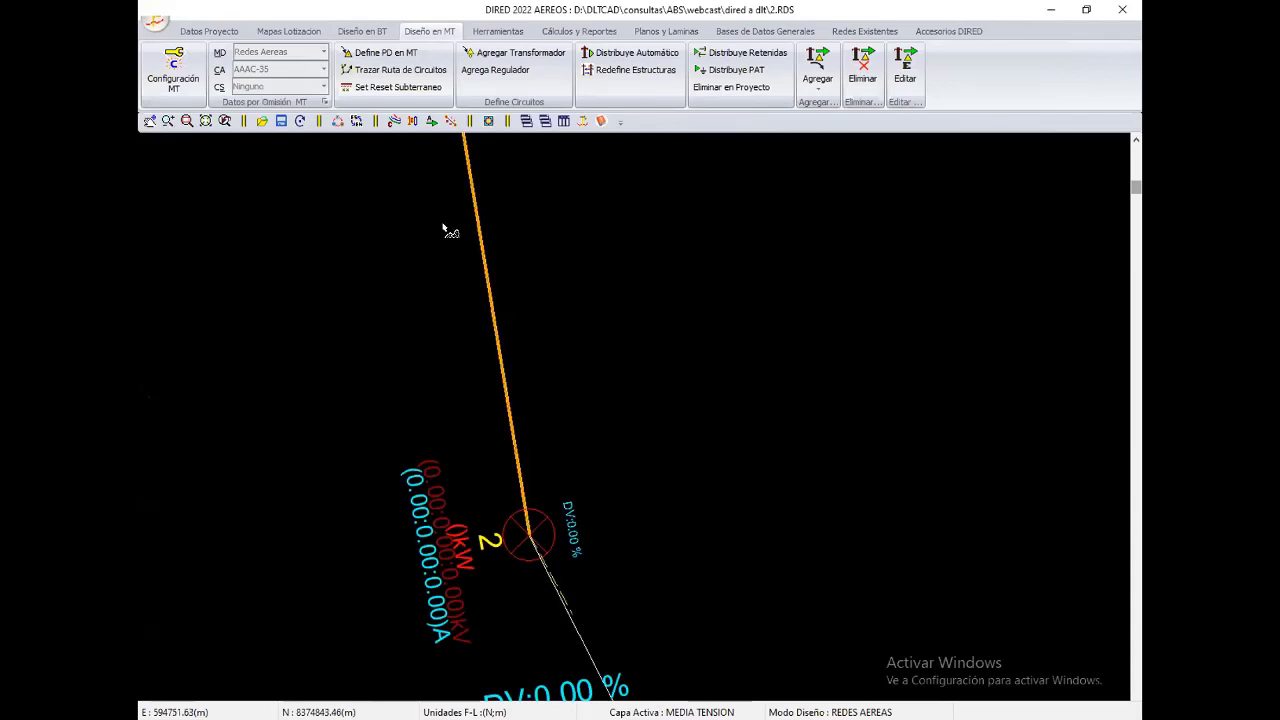
{"action": "scroll", "coordinate": [577, 437], "scroll_direction": "down", "scroll_amount": 2}
{"action": "scroll", "coordinate": [643, 474], "scroll_direction": "down", "scroll_amount": 3}
{"action": "scroll", "coordinate": [457, 249], "scroll_direction": "down", "scroll_amount": 3}
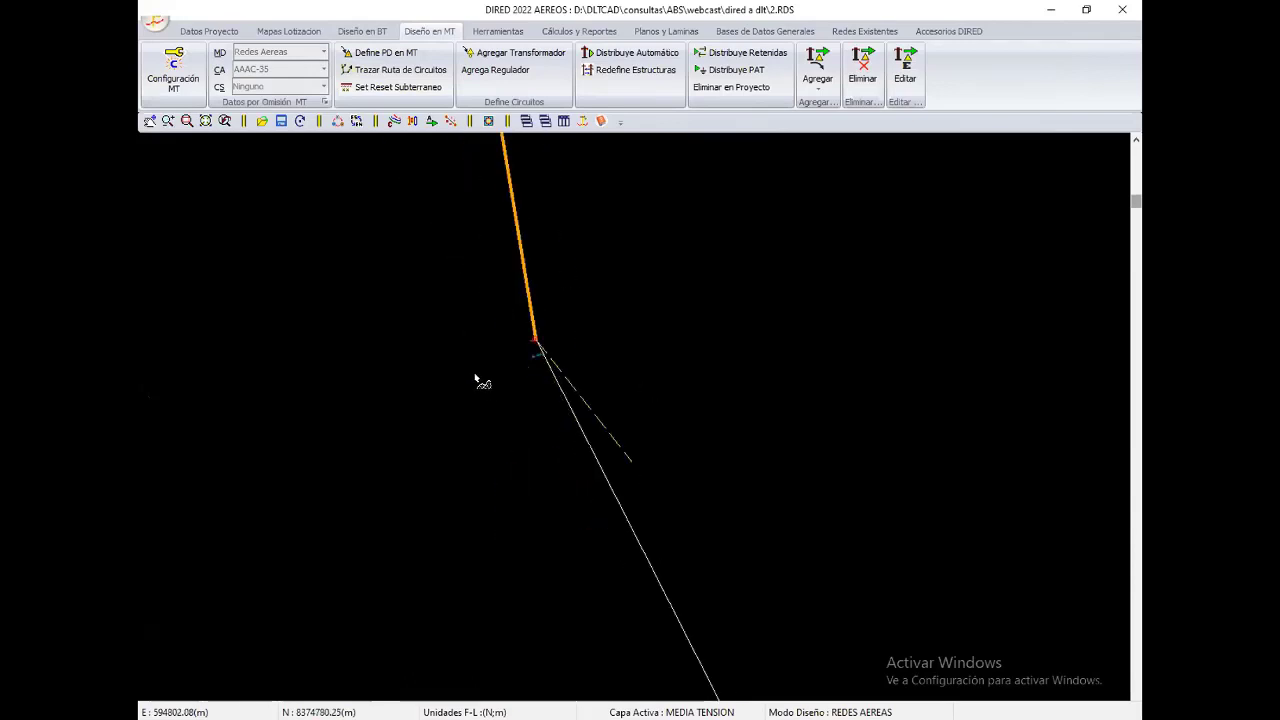
{"action": "scroll", "coordinate": [700, 500], "scroll_direction": "down", "scroll_amount": 2}
{"action": "scroll", "coordinate": [680, 475], "scroll_direction": "up", "scroll_amount": 3}
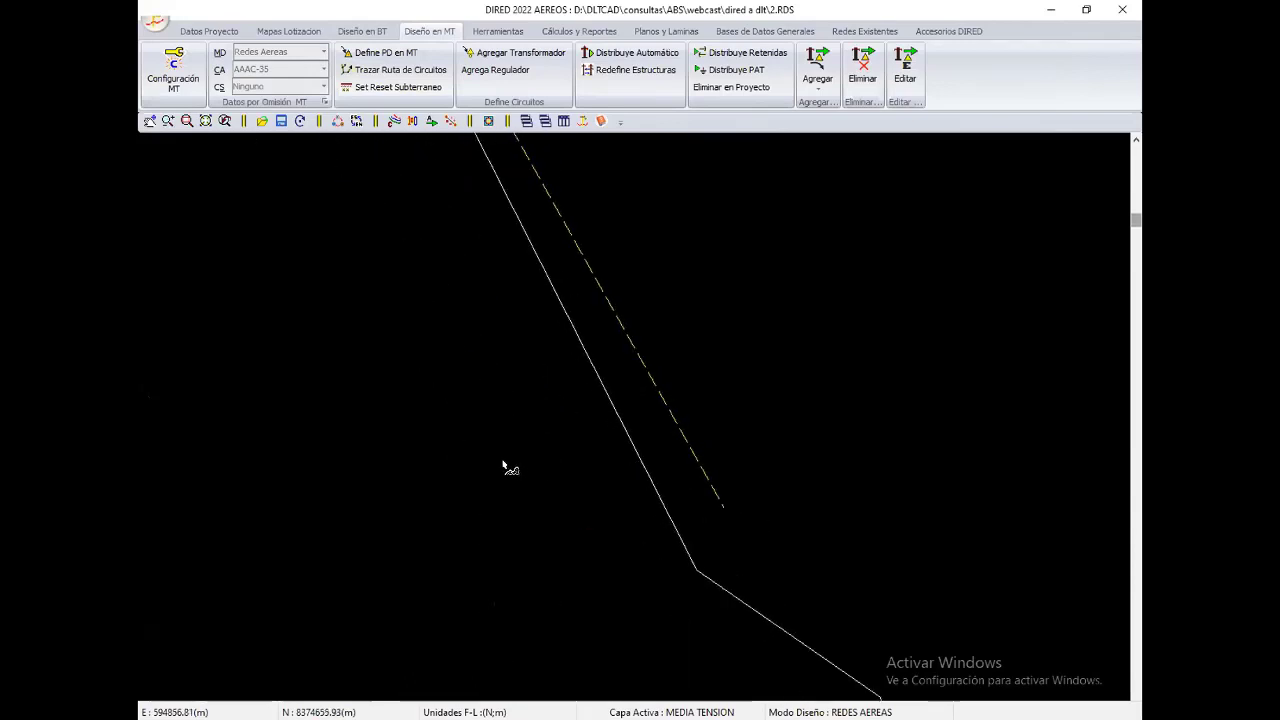
{"action": "scroll", "coordinate": [507, 455], "scroll_direction": "up", "scroll_amount": 1}
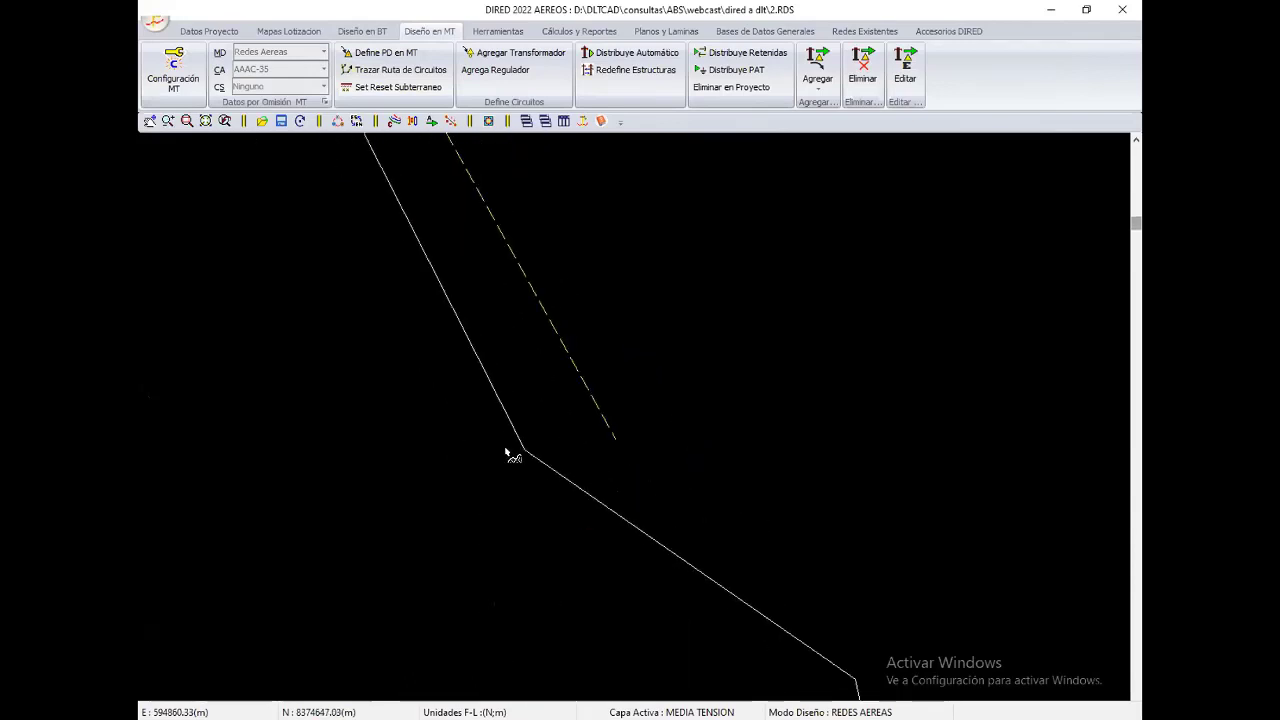
Step: Continue the route through the next bends of the guide line
{"action": "left_click", "coordinate": [471, 354]}
{"action": "left_click", "coordinate": [521, 369]}
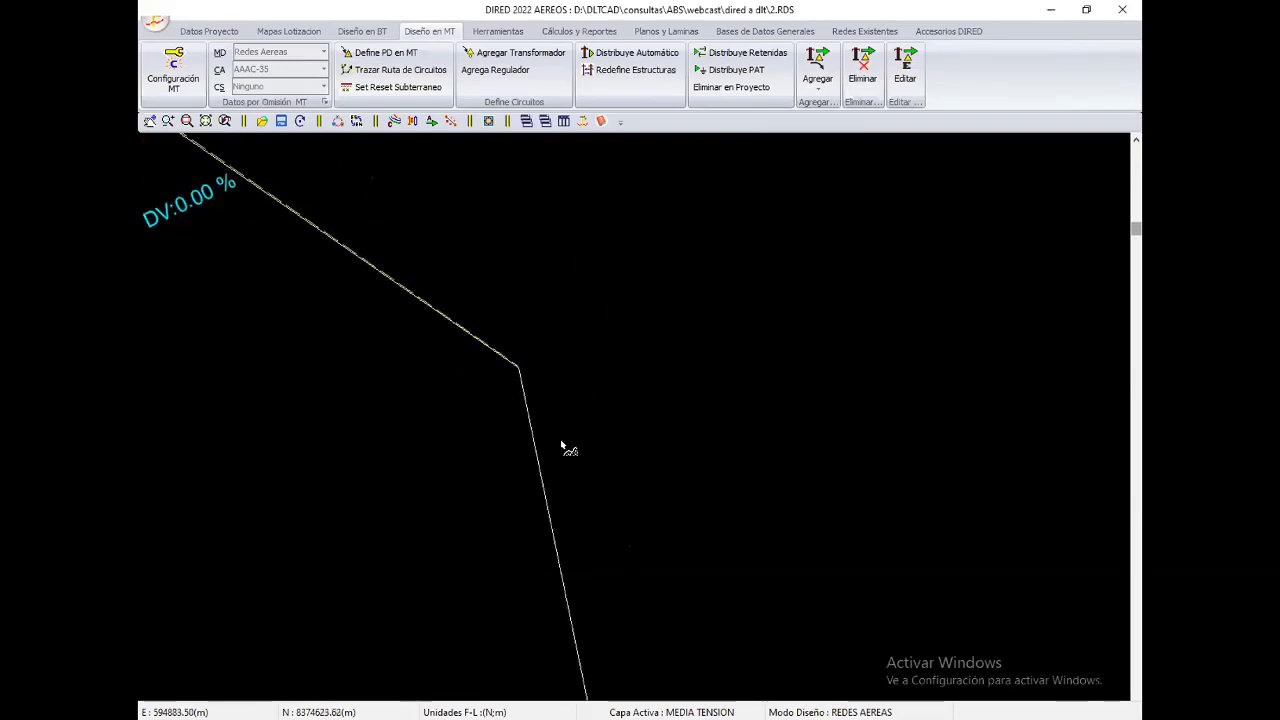
{"action": "scroll", "coordinate": [672, 553], "scroll_direction": "down", "scroll_amount": 2}
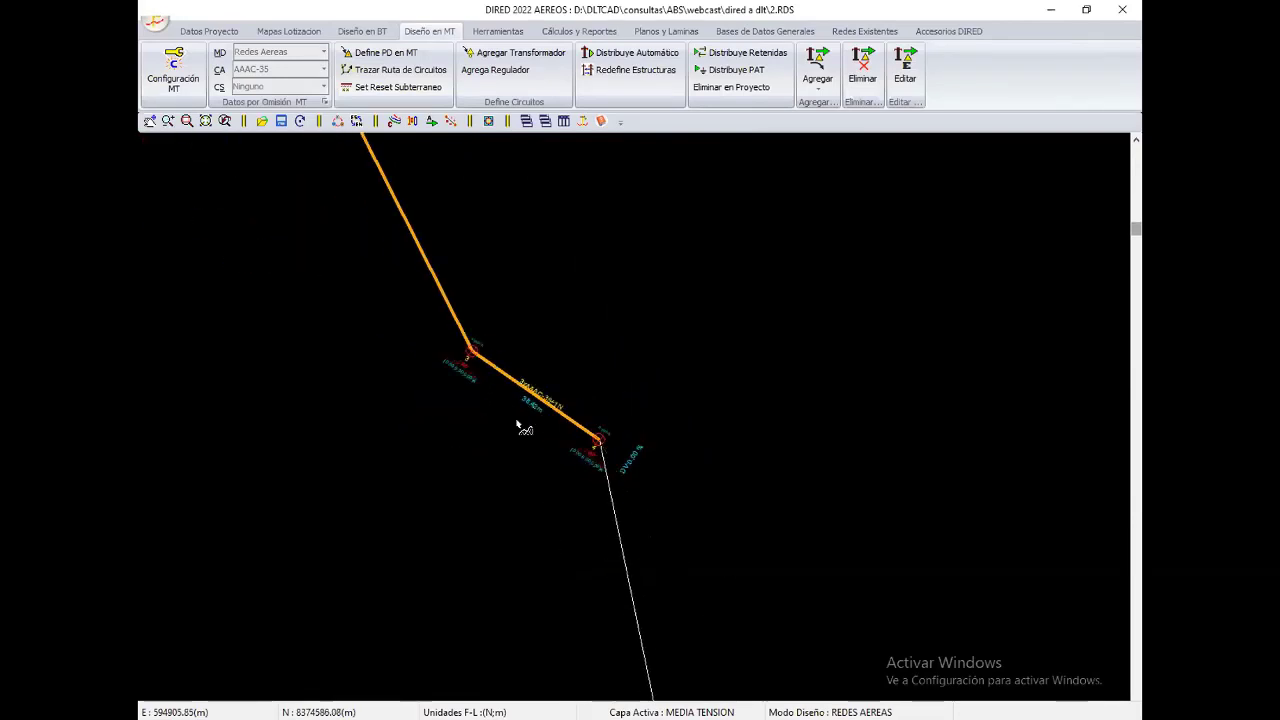
{"action": "scroll", "coordinate": [514, 429], "scroll_direction": "up", "scroll_amount": 3}
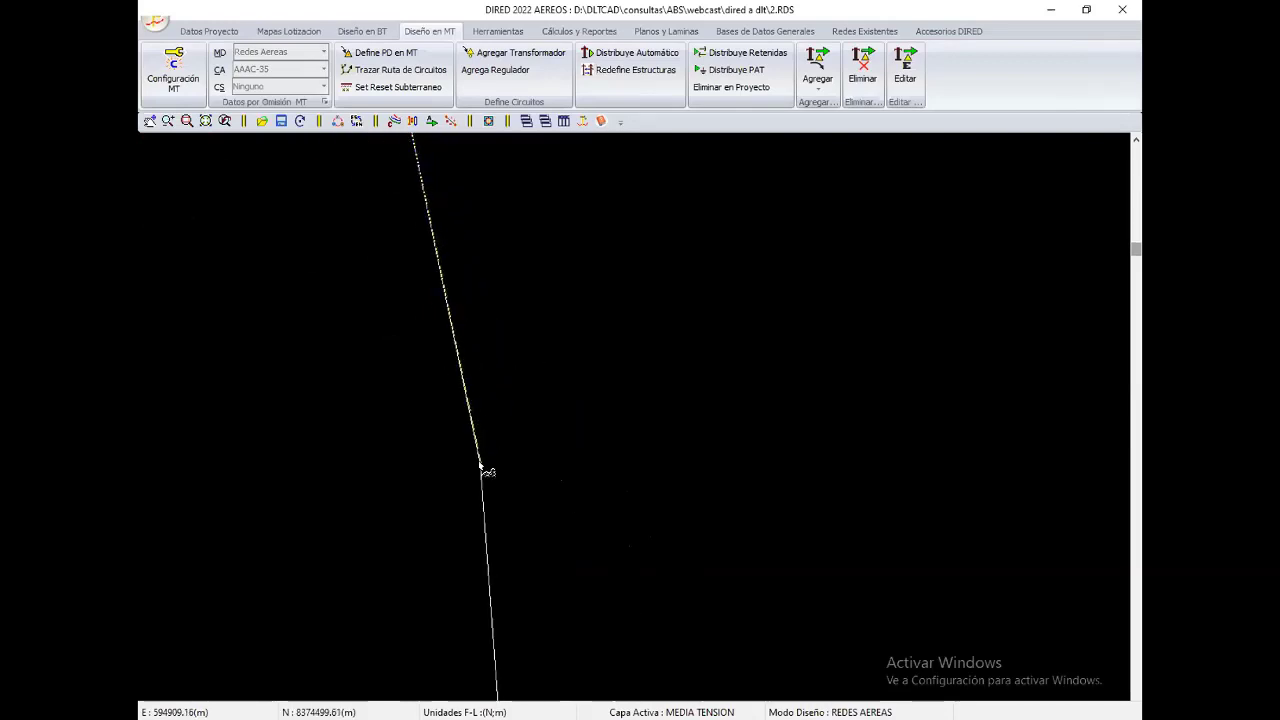
{"action": "left_click", "coordinate": [480, 468]}
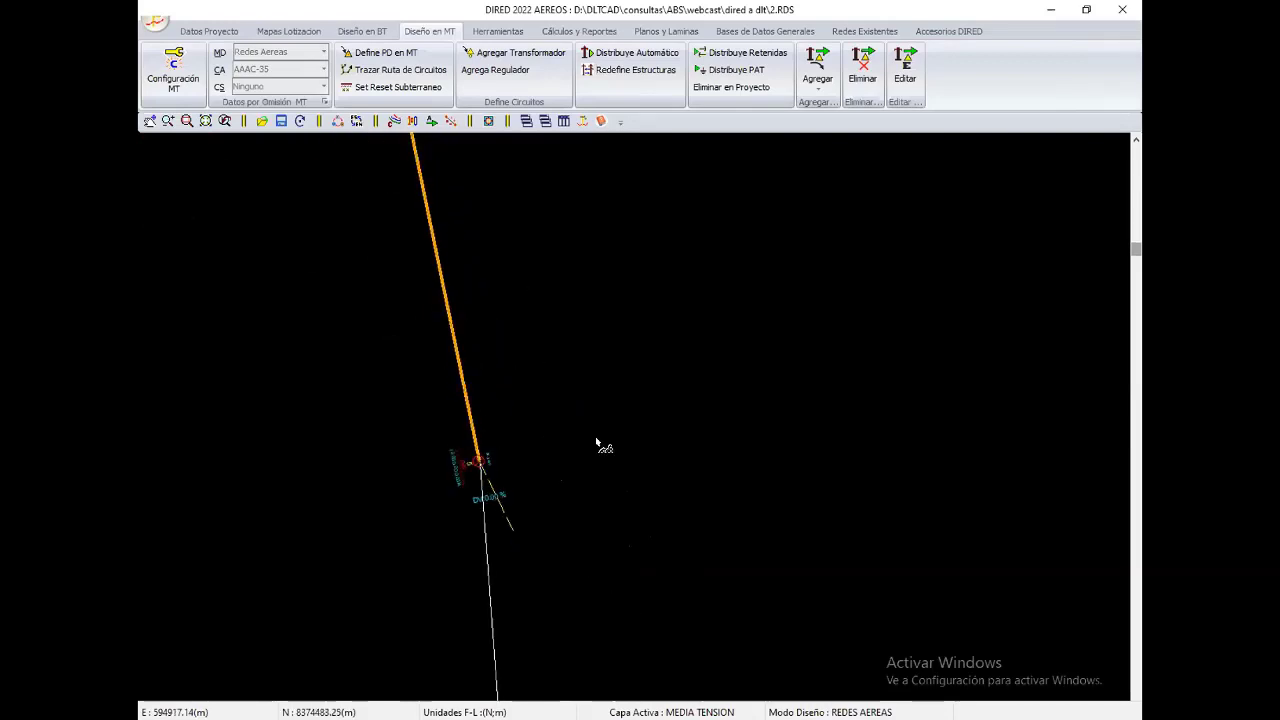
{"action": "scroll", "coordinate": [614, 323], "scroll_direction": "down", "scroll_amount": 2}
{"action": "scroll", "coordinate": [612, 405], "scroll_direction": "down", "scroll_amount": 2}
{"action": "scroll", "coordinate": [751, 471], "scroll_direction": "down", "scroll_amount": 2}
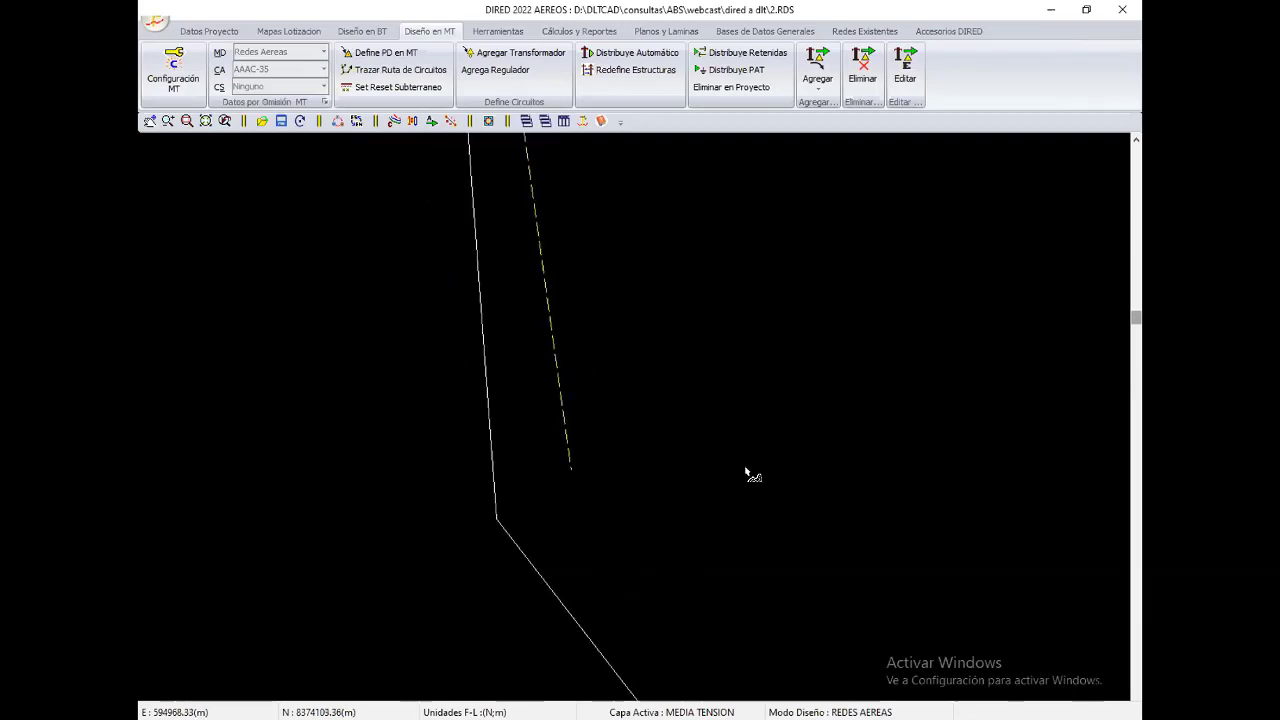
{"action": "scroll", "coordinate": [654, 443], "scroll_direction": "up", "scroll_amount": 2}
Step: End the route at the upper segment's end and apply the general MT display settings
{"action": "mouse_move", "coordinate": [842, 578]}
{"action": "middle_mouse_down"}
{"action": "mouse_move", "coordinate": [577, 551]}
{"action": "mouse_move", "coordinate": [508, 608]}
{"action": "middle_mouse_up"}
{"action": "left_click", "coordinate": [508, 609]}
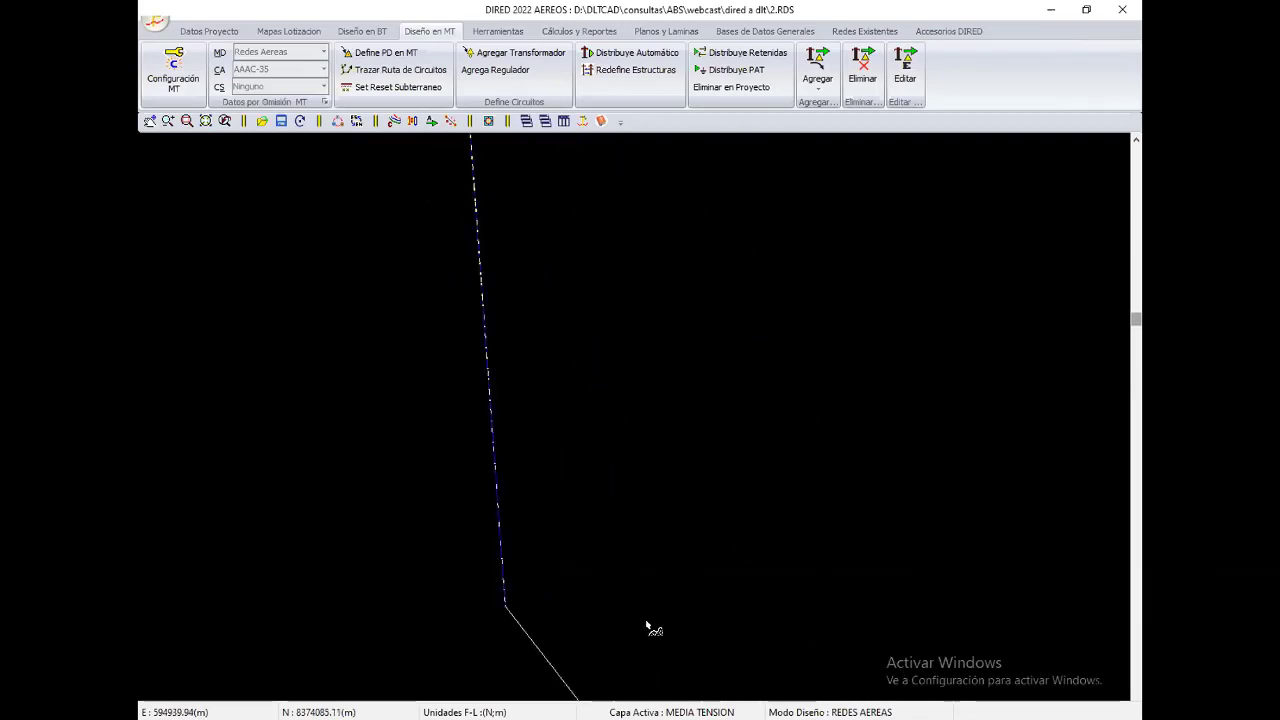
{"action": "left_click", "coordinate": [405, 127]}
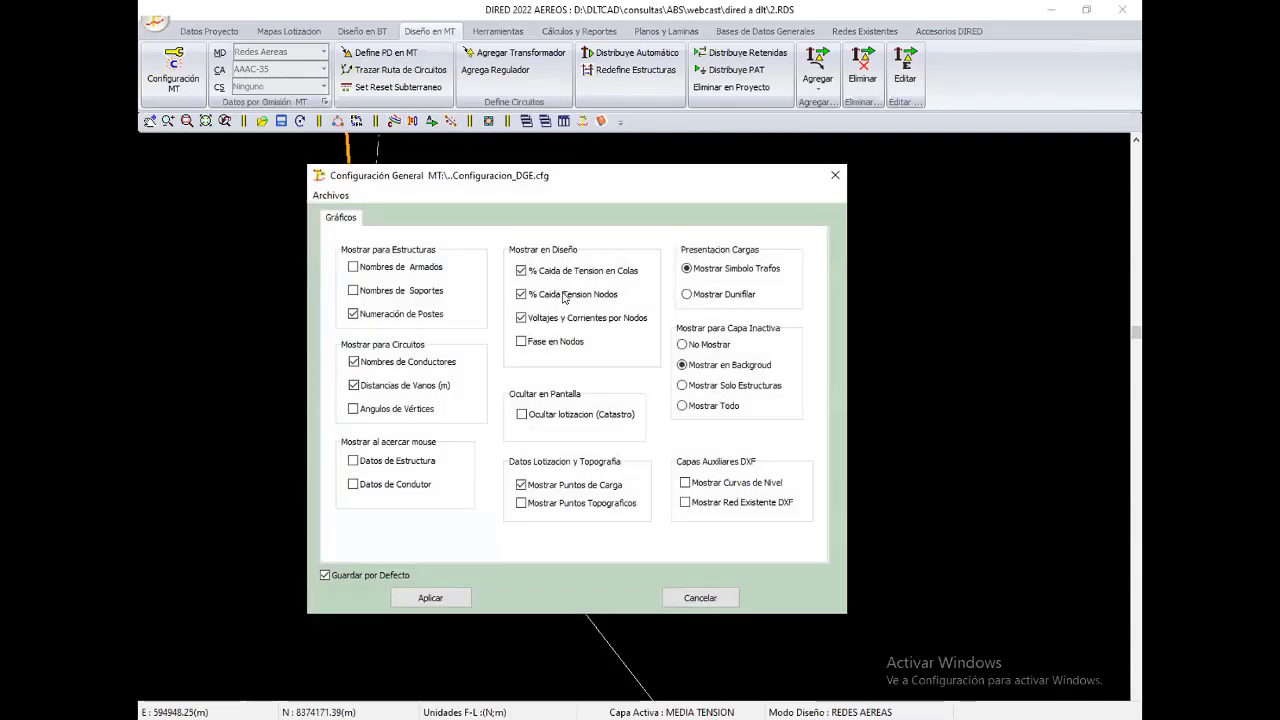
{"action": "left_click", "coordinate": [425, 598]}
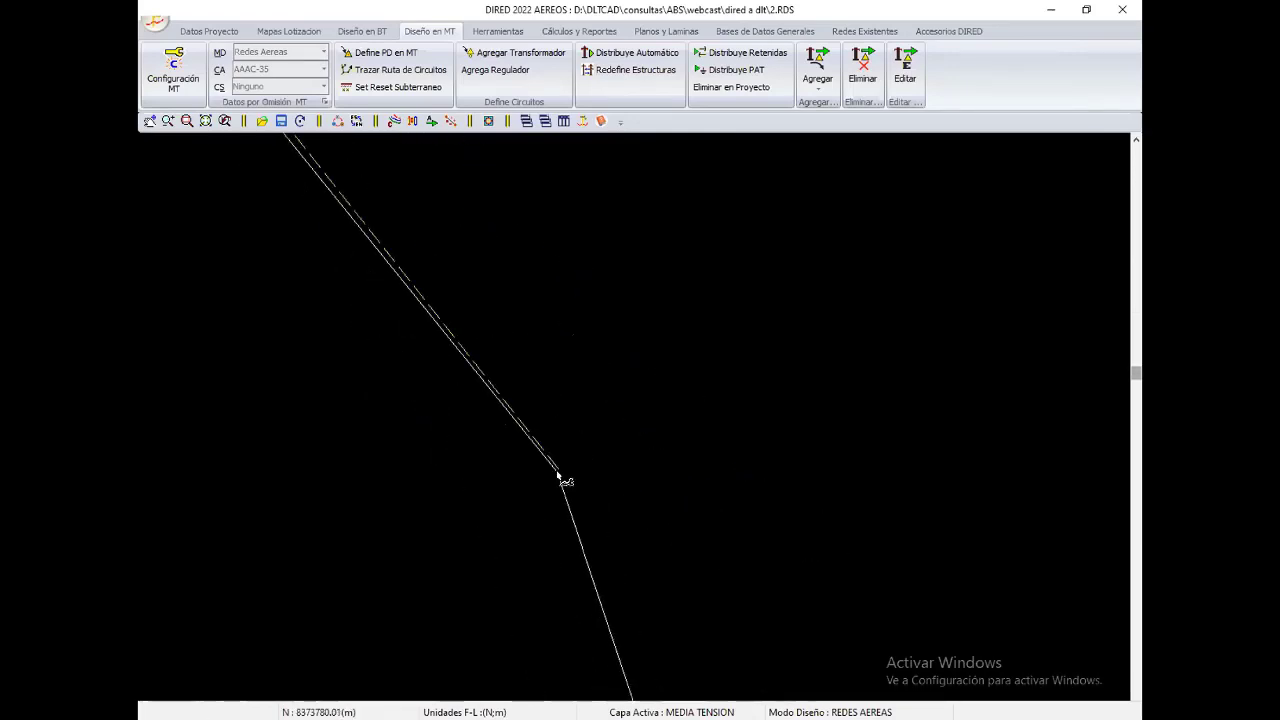
Step: Fix the route at five more guide-line vertices, following the line south toward the village
{"action": "left_click", "coordinate": [558, 478]}
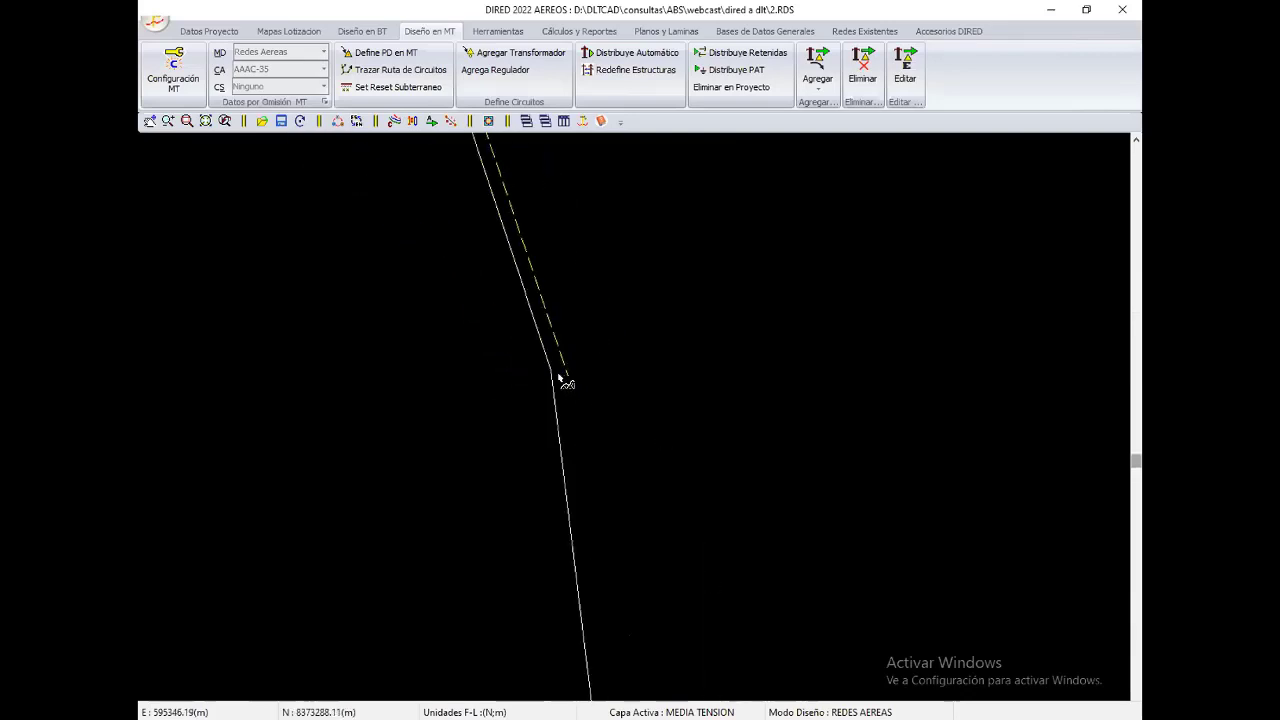
{"action": "left_click", "coordinate": [551, 372]}
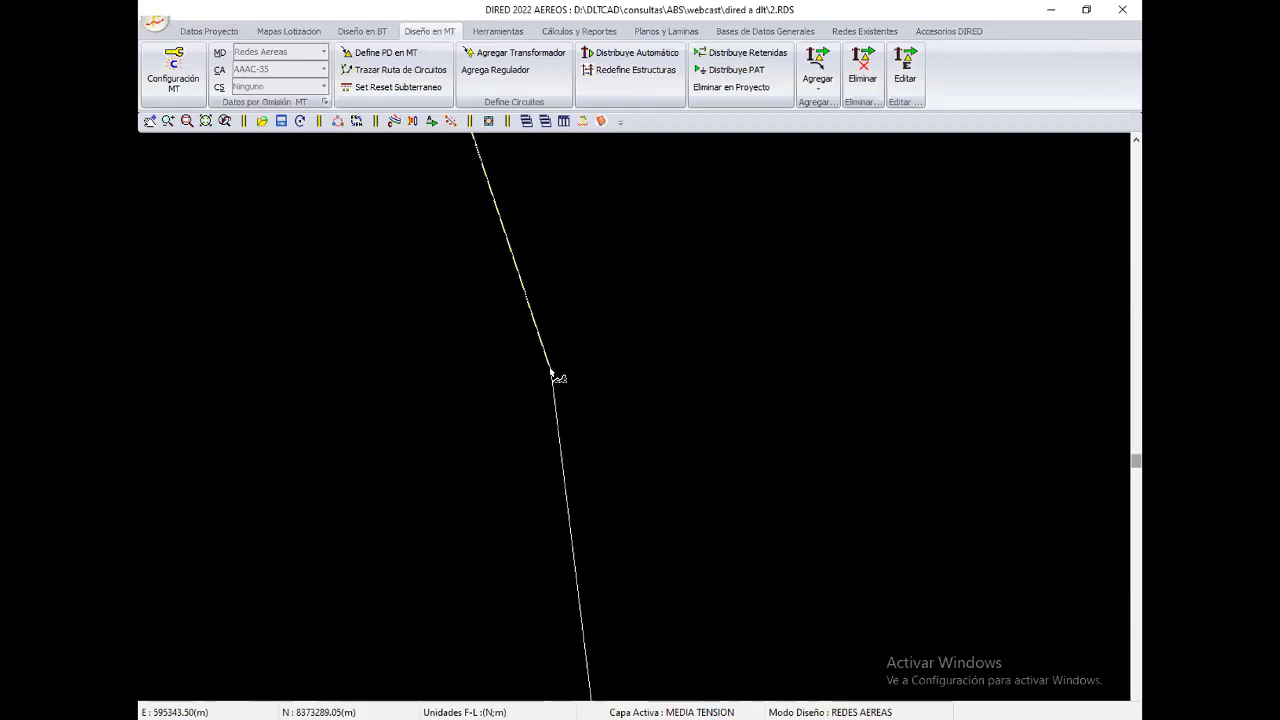
{"action": "left_click", "coordinate": [640, 478]}
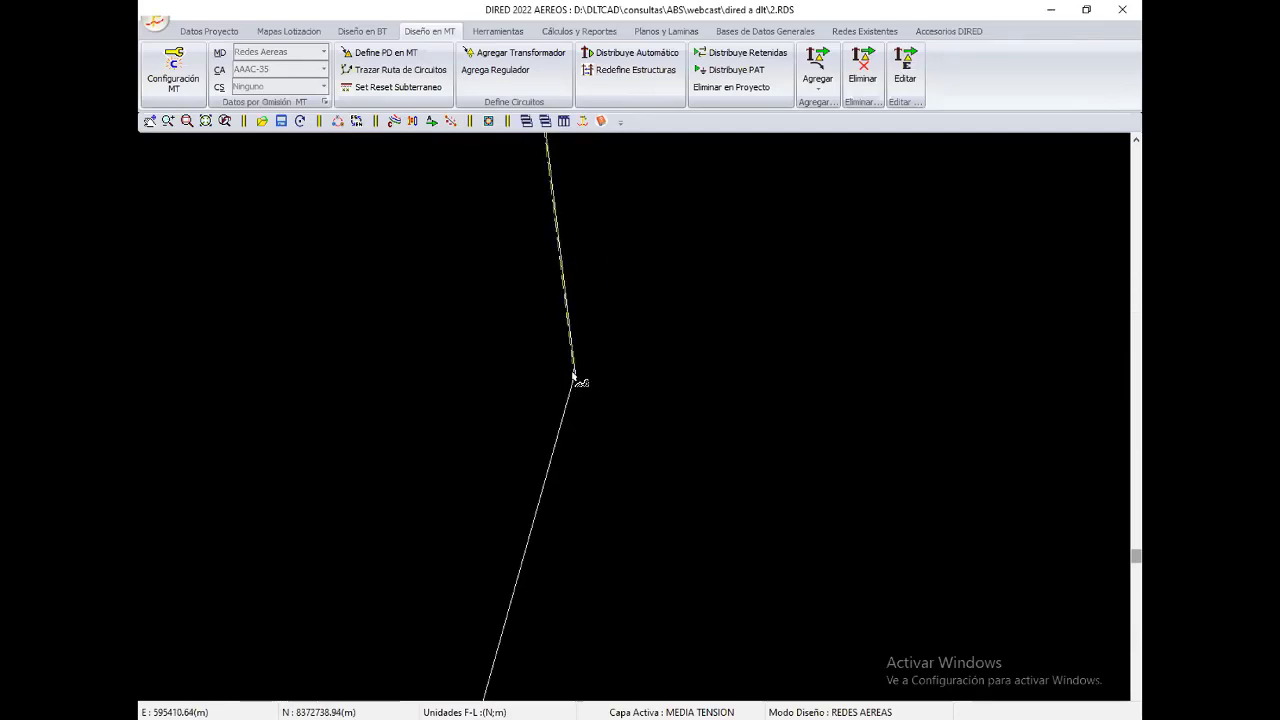
{"action": "left_click", "coordinate": [574, 378]}
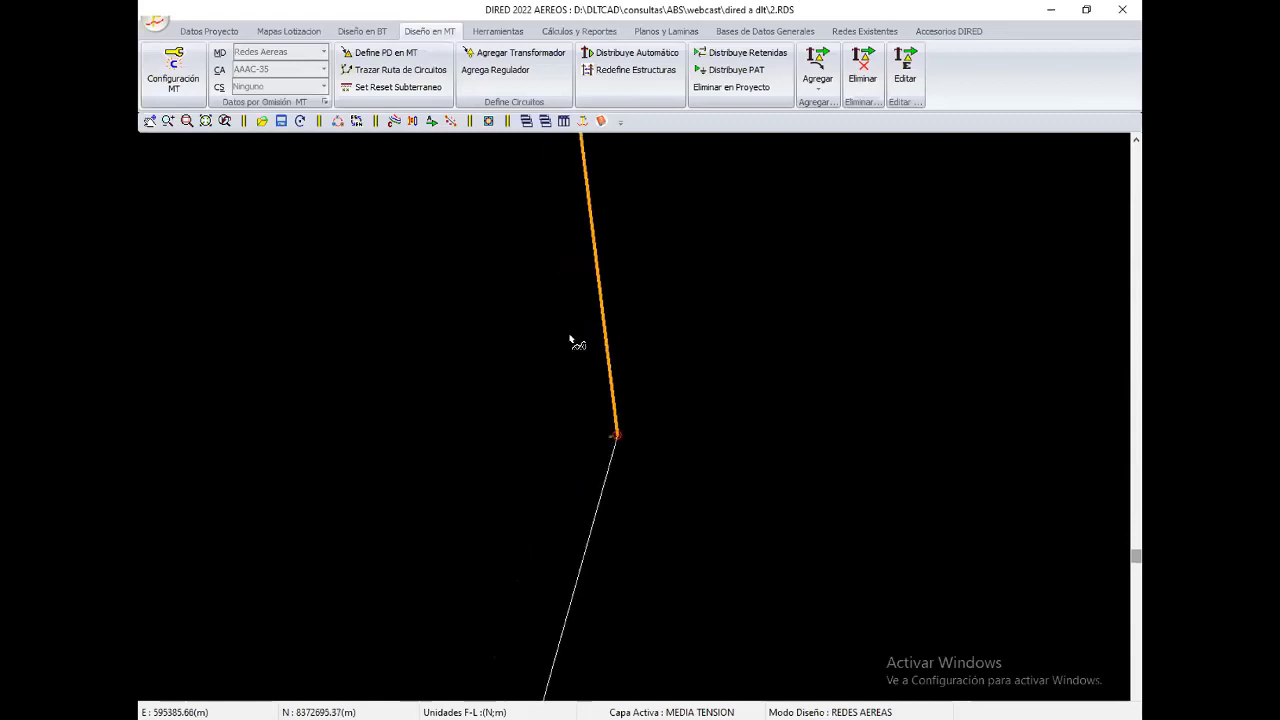
{"action": "middle_click_drag", "start_coordinate": [570, 340], "coordinate": [596, 302]}
{"action": "middle_click_drag", "start_coordinate": [614, 543], "coordinate": [755, 480]}
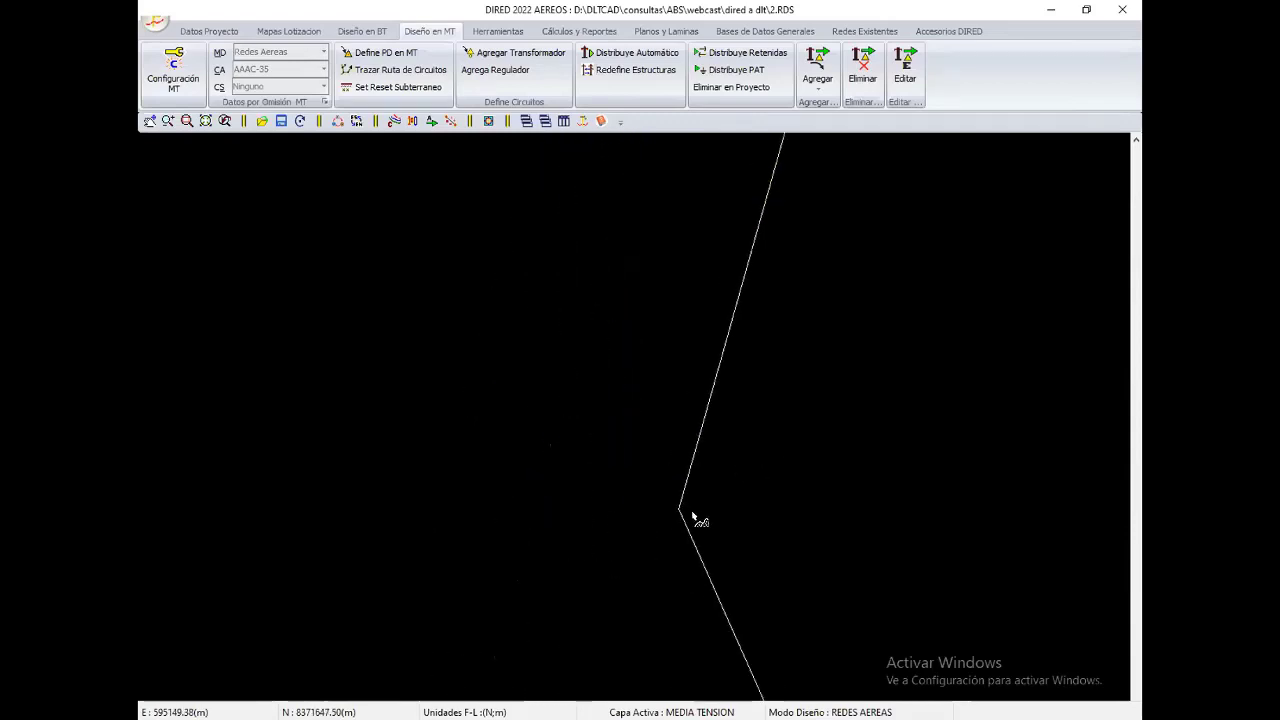
{"action": "mouse_move", "coordinate": [694, 523]}
{"action": "middle_mouse_down"}
{"action": "mouse_move", "coordinate": [680, 557]}
{"action": "mouse_move", "coordinate": [622, 483]}
{"action": "mouse_move", "coordinate": [545, 461]}
{"action": "mouse_move", "coordinate": [612, 465]}
{"action": "middle_mouse_up"}
{"action": "left_click", "coordinate": [505, 434]}
{"action": "middle_click_drag", "start_coordinate": [700, 598], "coordinate": [546, 310]}
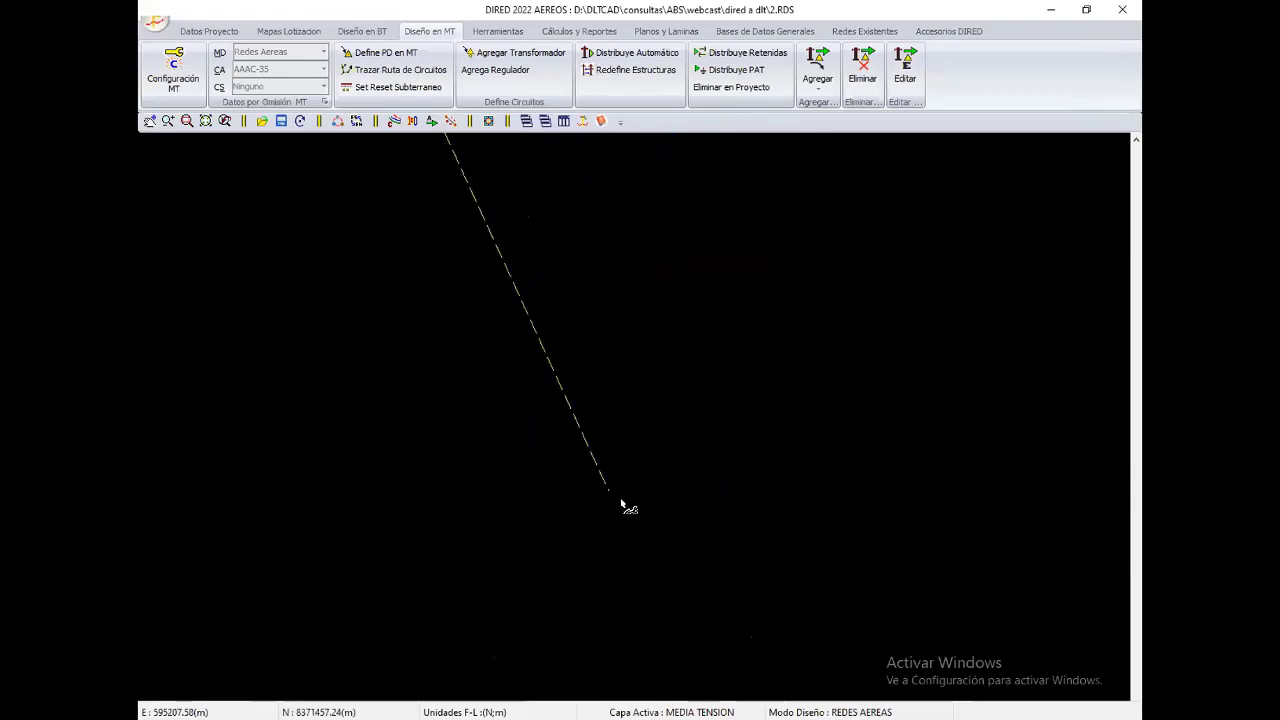
{"action": "mouse_move", "coordinate": [640, 399]}
{"action": "middle_mouse_down"}
{"action": "mouse_move", "coordinate": [707, 492]}
{"action": "mouse_move", "coordinate": [614, 523]}
{"action": "middle_mouse_up"}
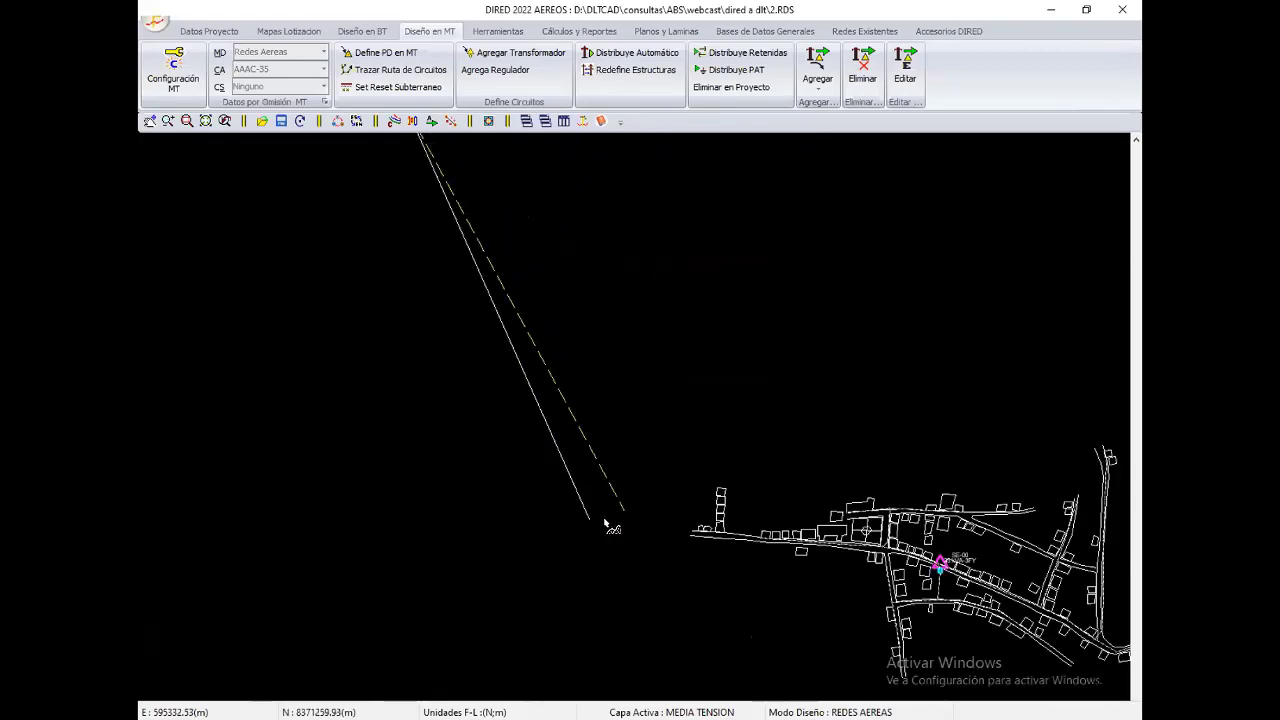
Step: Fix the route at the end of the guide line and bring the village street into view
{"action": "scroll", "coordinate": [594, 528], "scroll_direction": "up", "scroll_amount": 1}
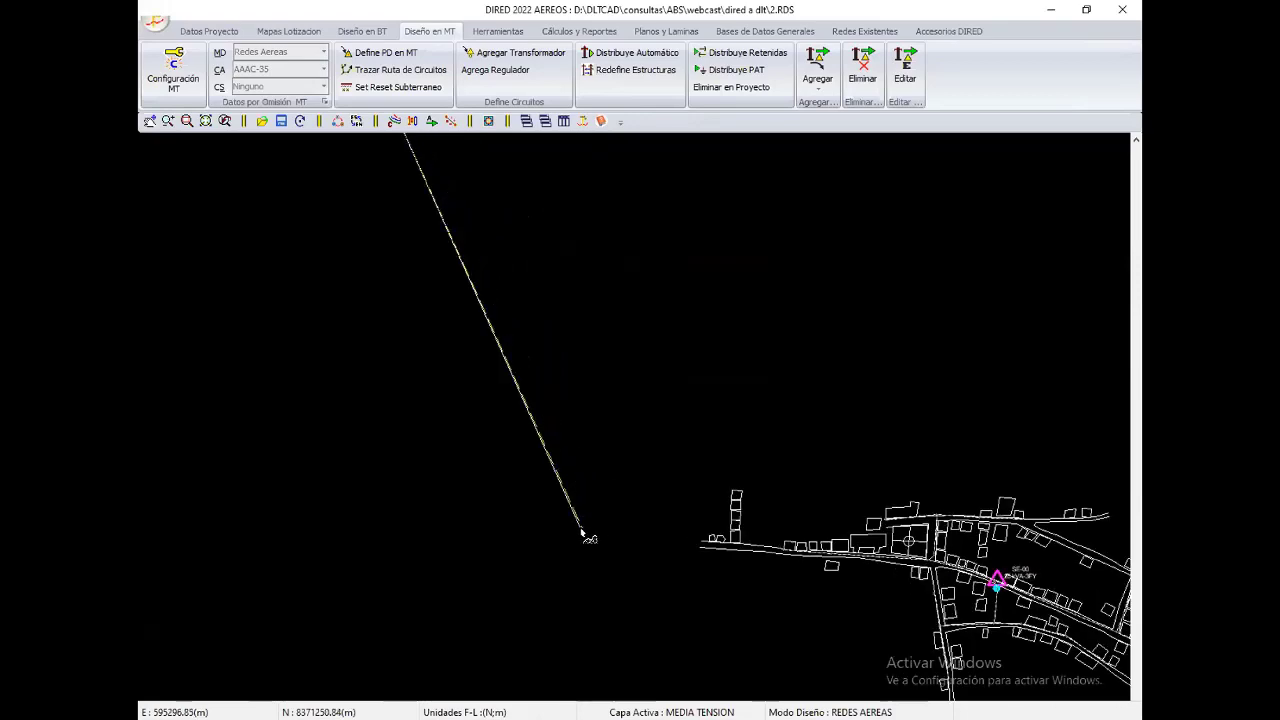
{"action": "left_click", "coordinate": [583, 533]}
{"action": "scroll", "coordinate": [651, 543], "scroll_direction": "up", "scroll_amount": 1}
{"action": "scroll", "coordinate": [690, 480], "scroll_direction": "up", "scroll_amount": 1}
{"action": "scroll", "coordinate": [700, 477], "scroll_direction": "up", "scroll_amount": 2}
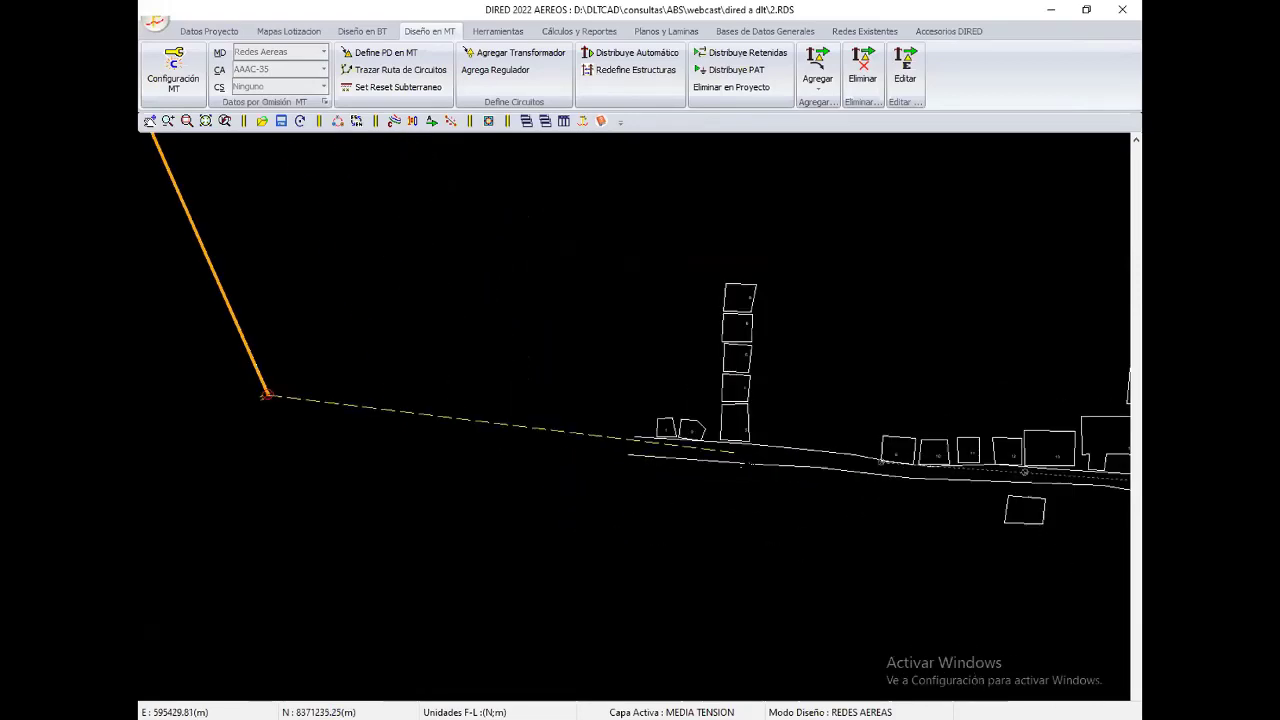
{"action": "scroll", "coordinate": [740, 460], "scroll_direction": "up", "scroll_amount": 1}
{"action": "middle_click_drag", "start_coordinate": [591, 429], "coordinate": [543, 437]}
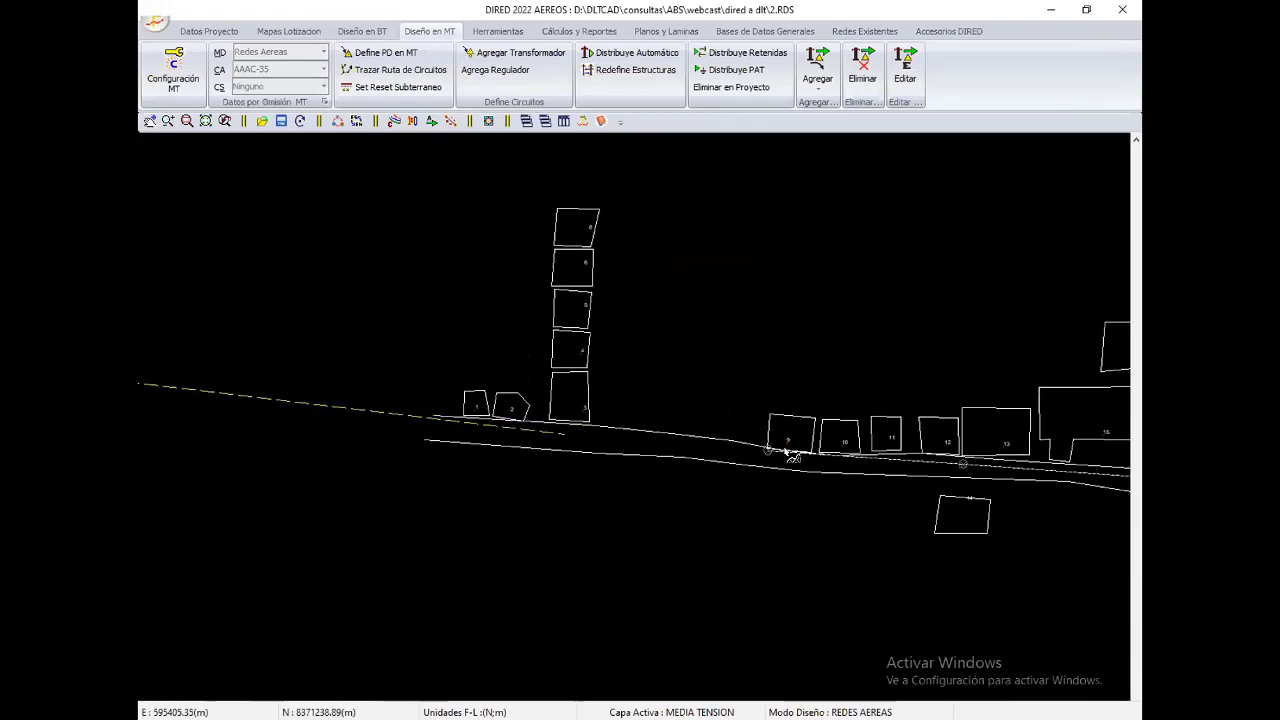
{"action": "scroll", "coordinate": [760, 445], "scroll_direction": "up", "scroll_amount": 1}
{"action": "middle_click_drag", "start_coordinate": [750, 427], "coordinate": [608, 443]}
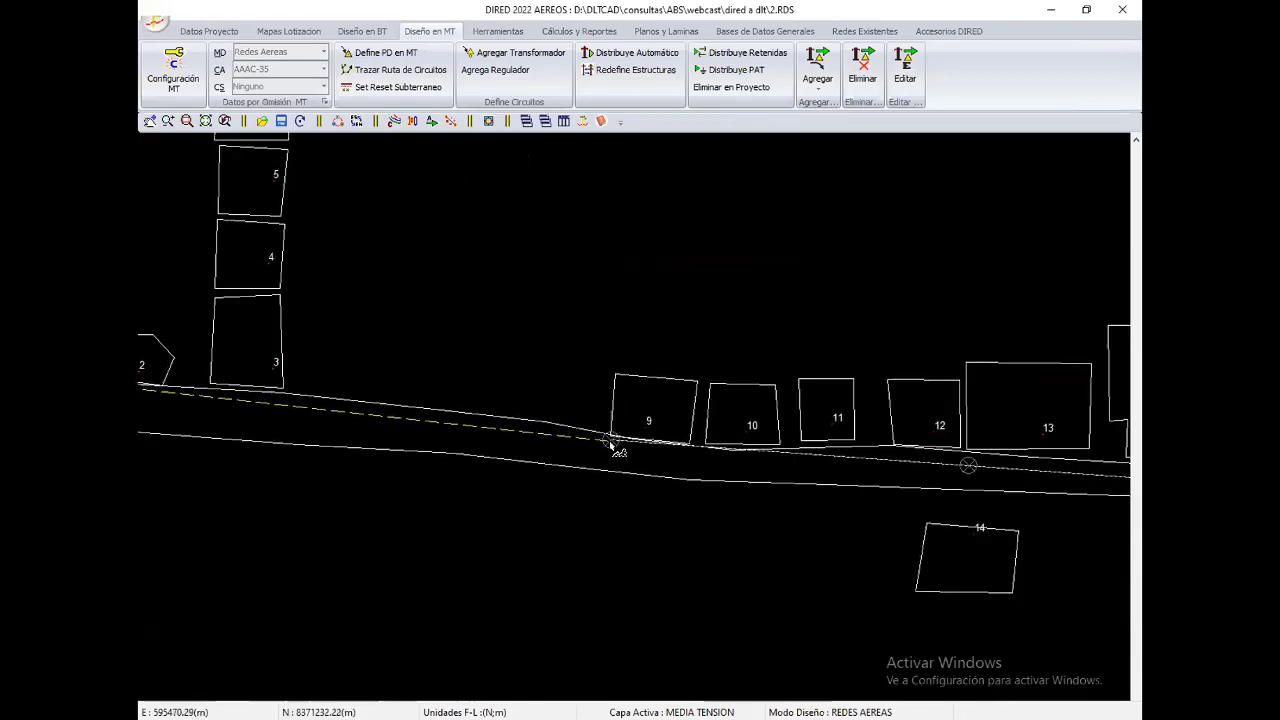
Step: Place poles 12–15 along the street, from building 9 to the road junction
{"action": "left_click", "coordinate": [613, 441]}
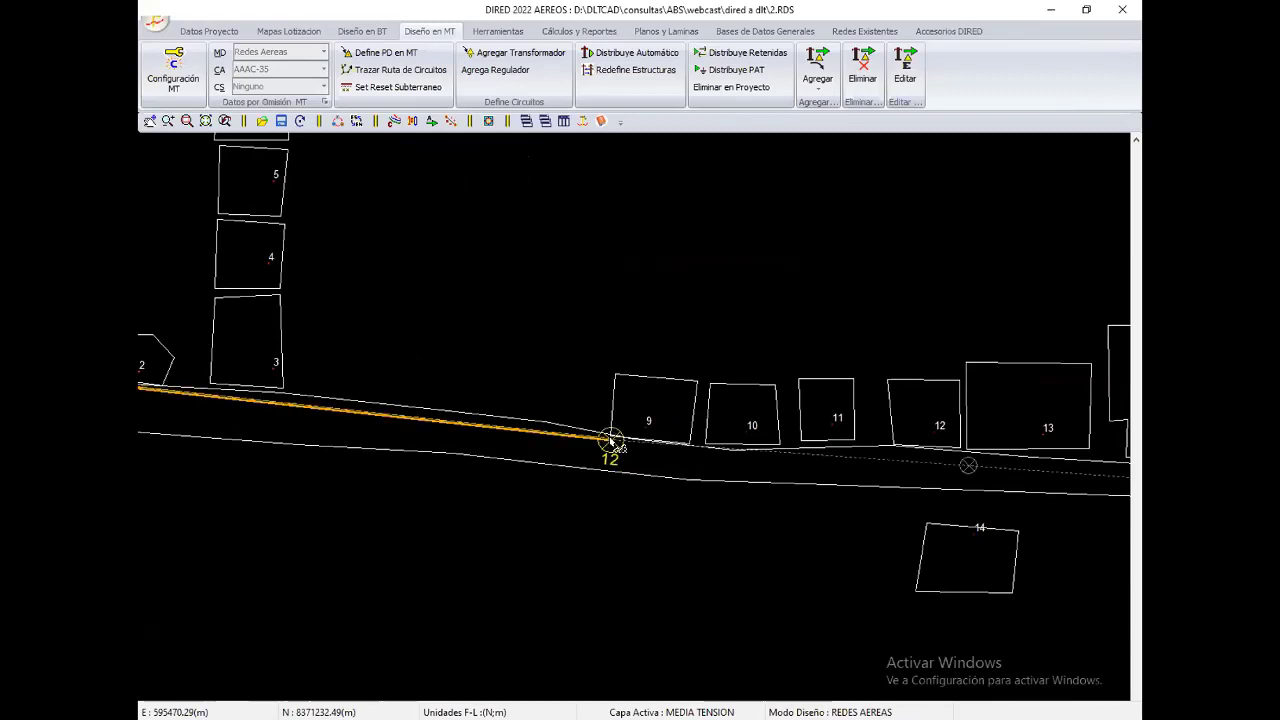
{"action": "middle_click_drag", "start_coordinate": [611, 441], "coordinate": [204, 397]}
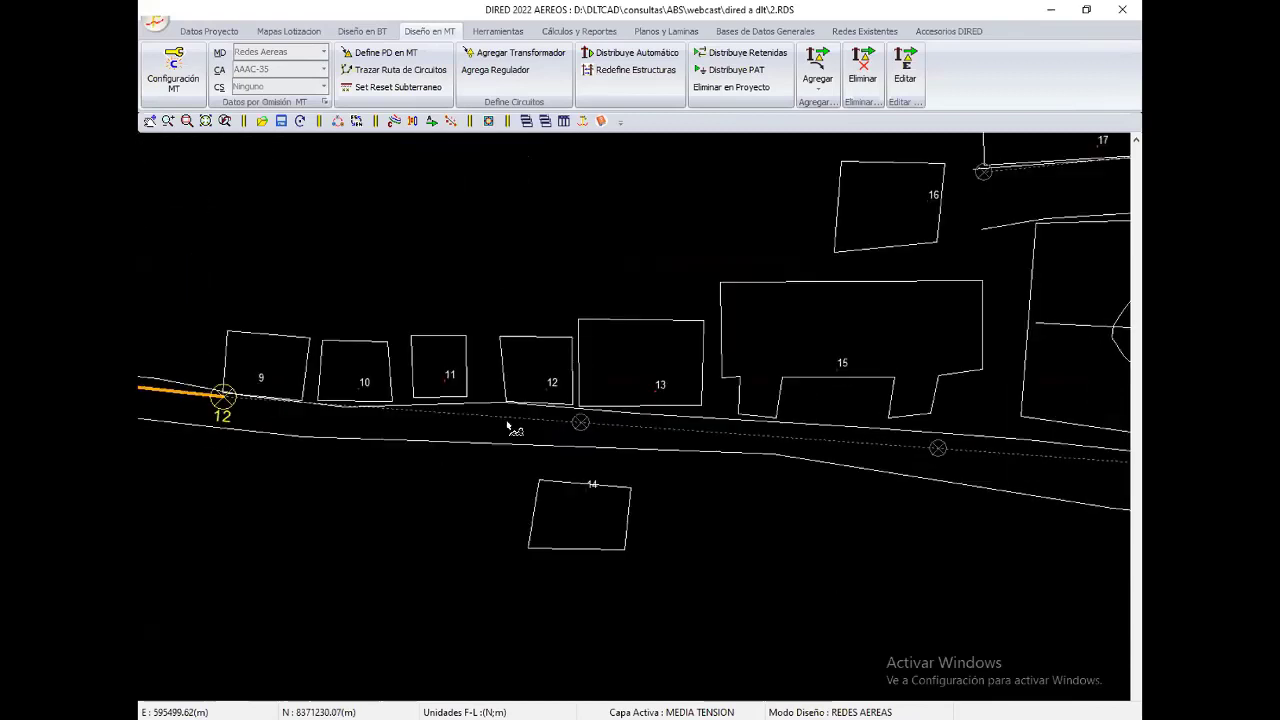
{"action": "left_click", "coordinate": [561, 420]}
{"action": "middle_click_drag", "start_coordinate": [561, 420], "coordinate": [216, 394]}
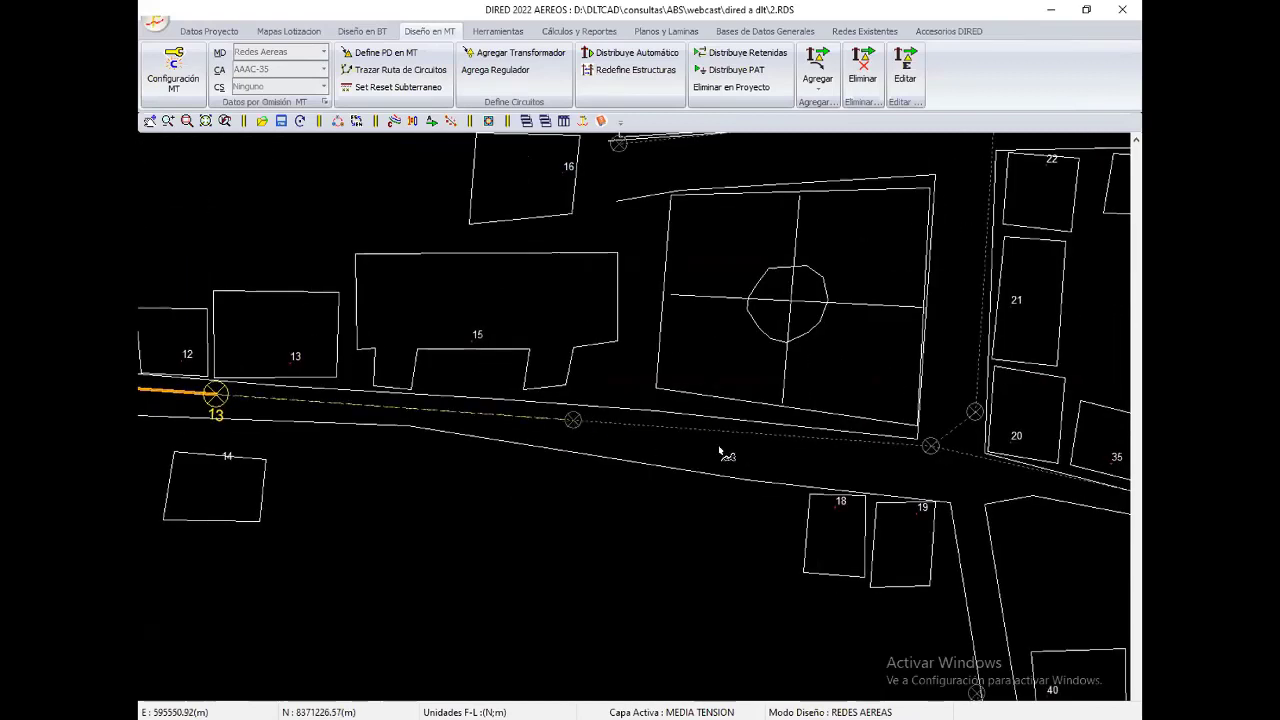
{"action": "left_click", "coordinate": [572, 419]}
{"action": "middle_click_drag", "start_coordinate": [857, 437], "coordinate": [614, 437]}
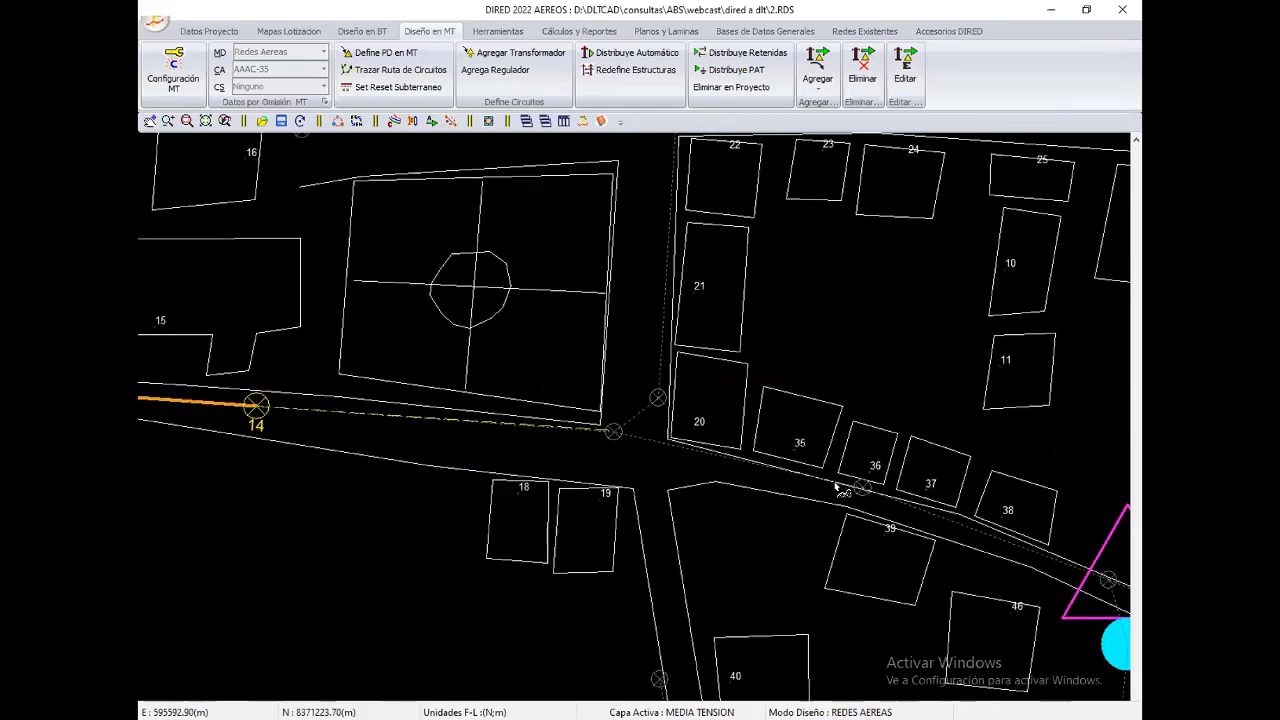
{"action": "left_click", "coordinate": [613, 432]}
Step: Place poles 16–18 through substation SE-00 to the cyan circle and finish the trace
{"action": "left_click", "coordinate": [862, 489]}
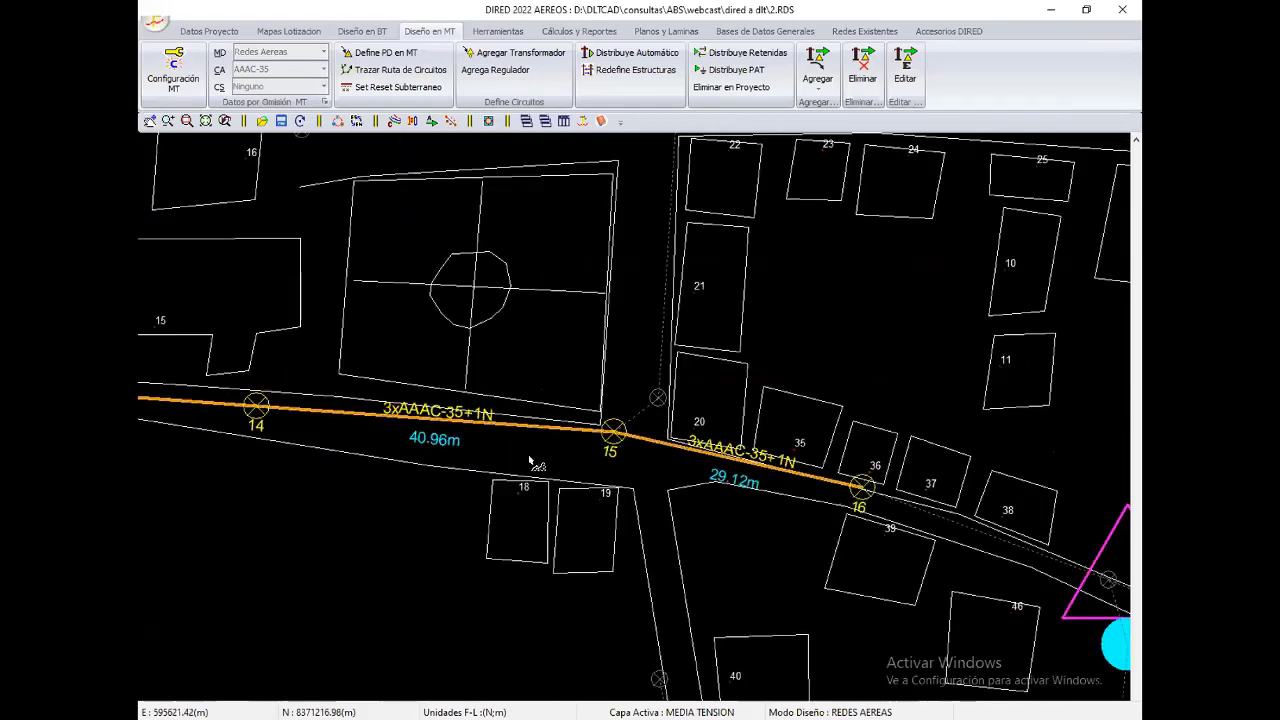
{"action": "middle_click_drag", "start_coordinate": [1111, 587], "coordinate": [530, 462]}
{"action": "left_click", "coordinate": [528, 457]}
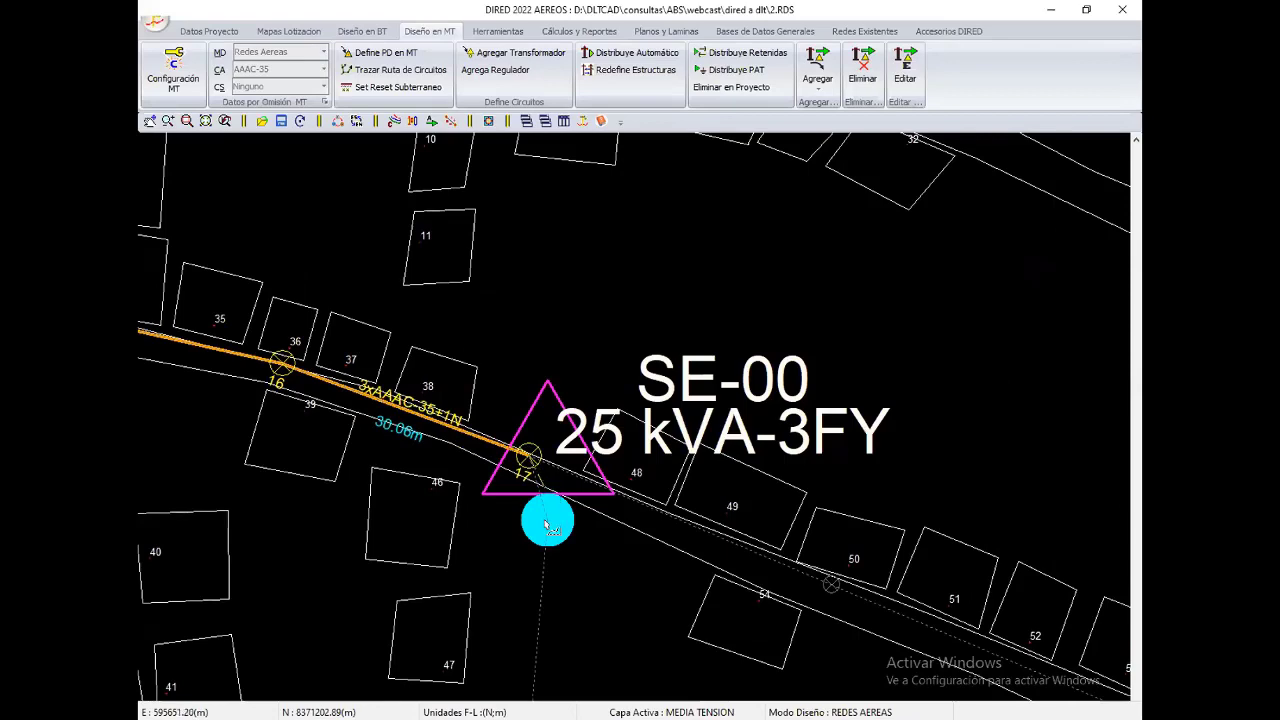
{"action": "left_click", "coordinate": [548, 524]}
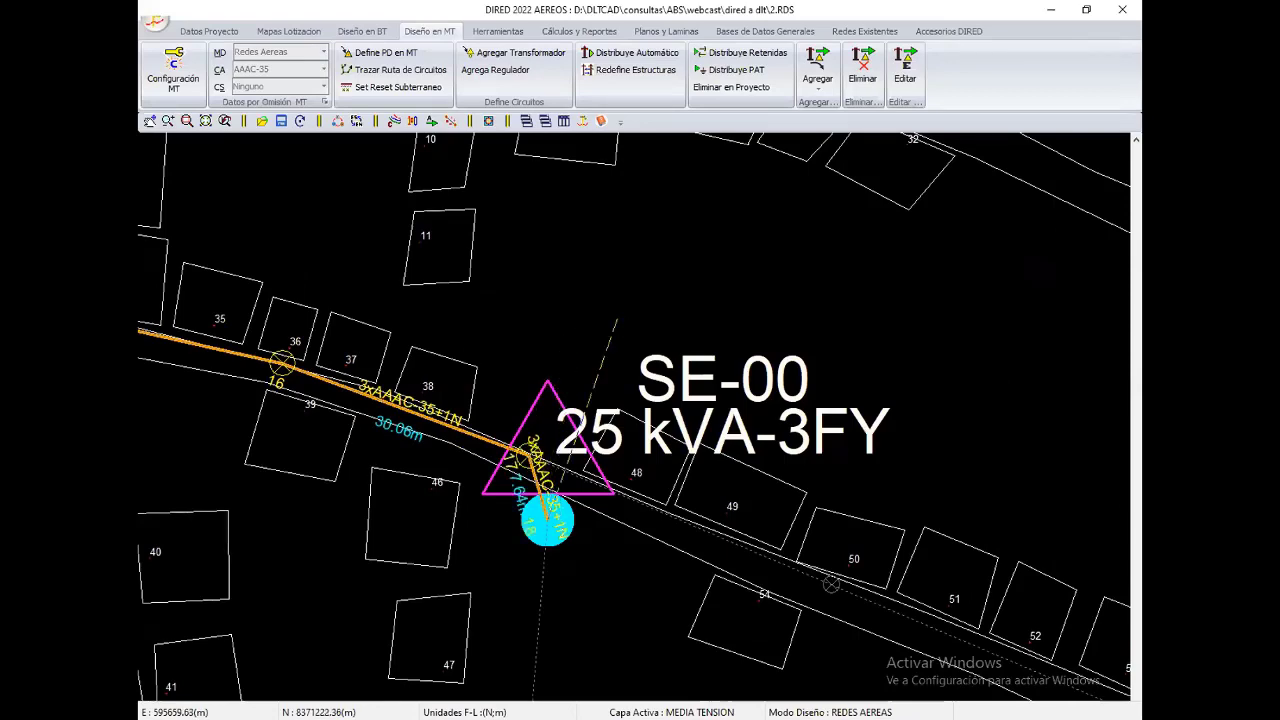
{"action": "right_click", "coordinate": [617, 320]}
{"action": "key", "text": "Escape"}
{"action": "scroll", "coordinate": [210, 462], "scroll_direction": "down", "scroll_amount": 3}
{"action": "scroll", "coordinate": [331, 411], "scroll_direction": "up", "scroll_amount": 3}
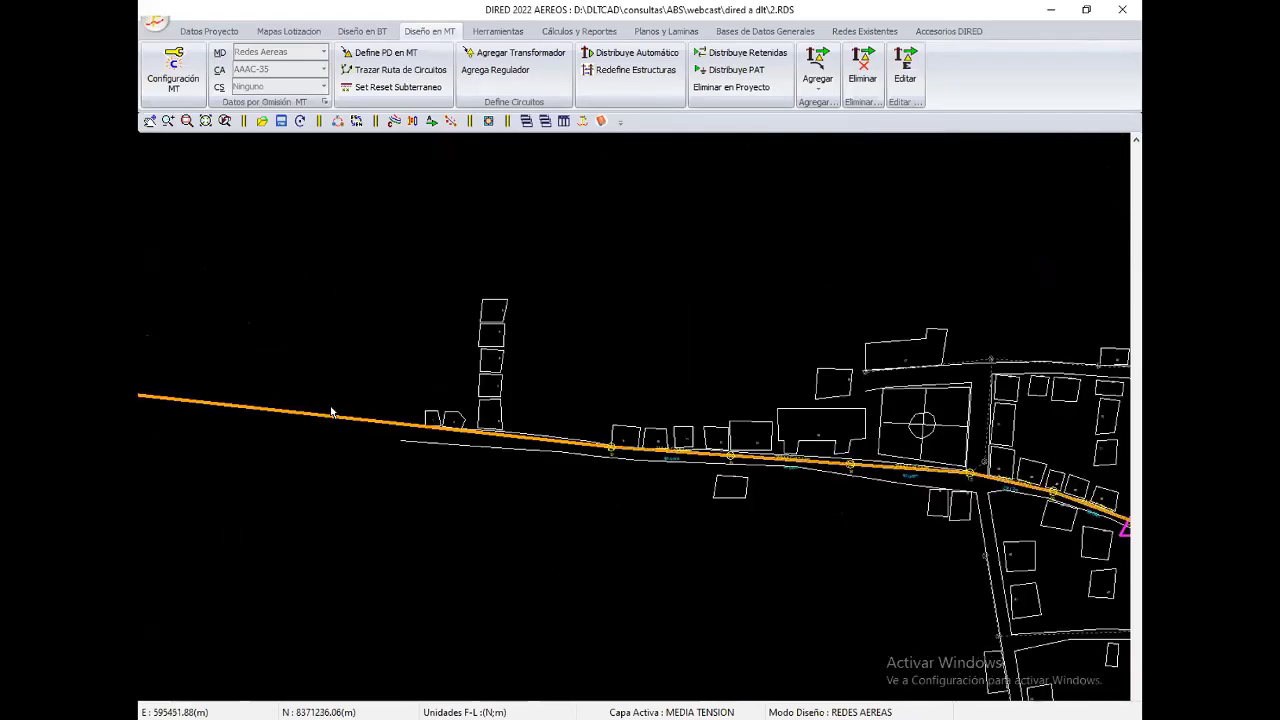
Step: Run Distribuye Automático on the orange traced line and select the Vano máximo value
{"action": "left_click", "coordinate": [612, 56]}
{"action": "mouse_move", "coordinate": [250, 407]}
{"action": "middle_mouse_down"}
{"action": "mouse_move", "coordinate": [803, 487]}
{"action": "mouse_move", "coordinate": [563, 520]}
{"action": "middle_mouse_up"}
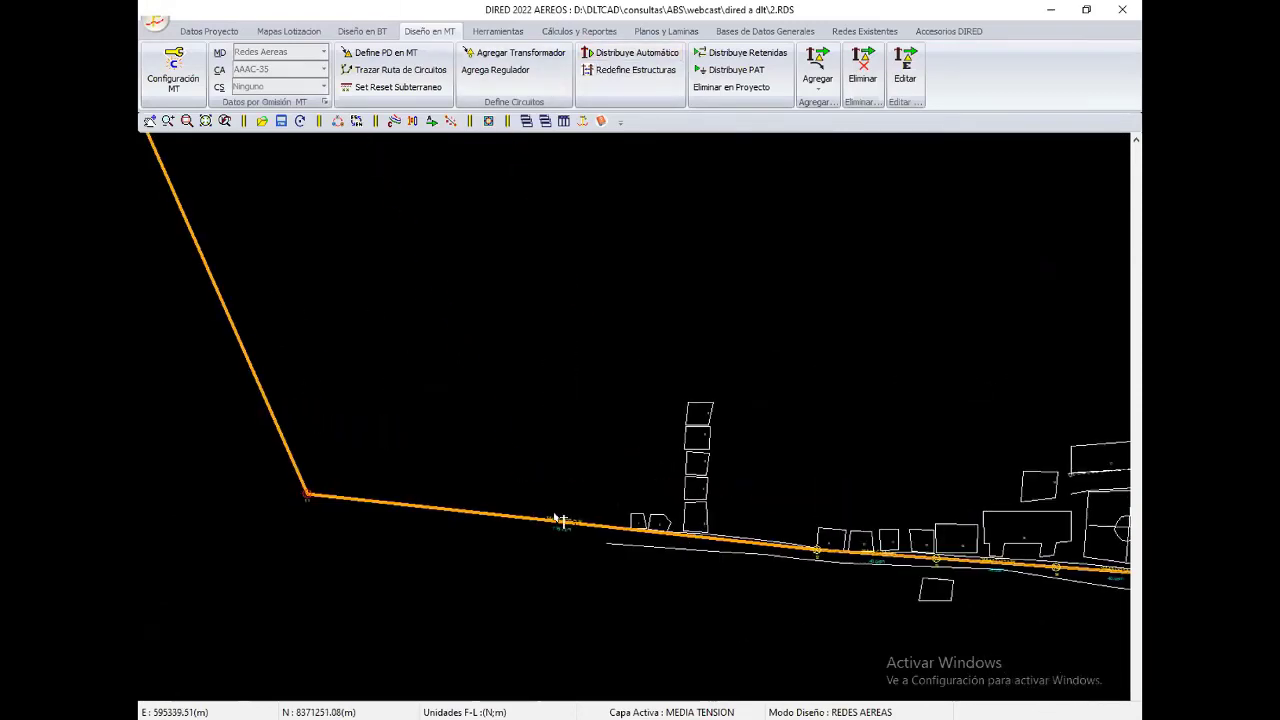
{"action": "left_click", "coordinate": [499, 516]}
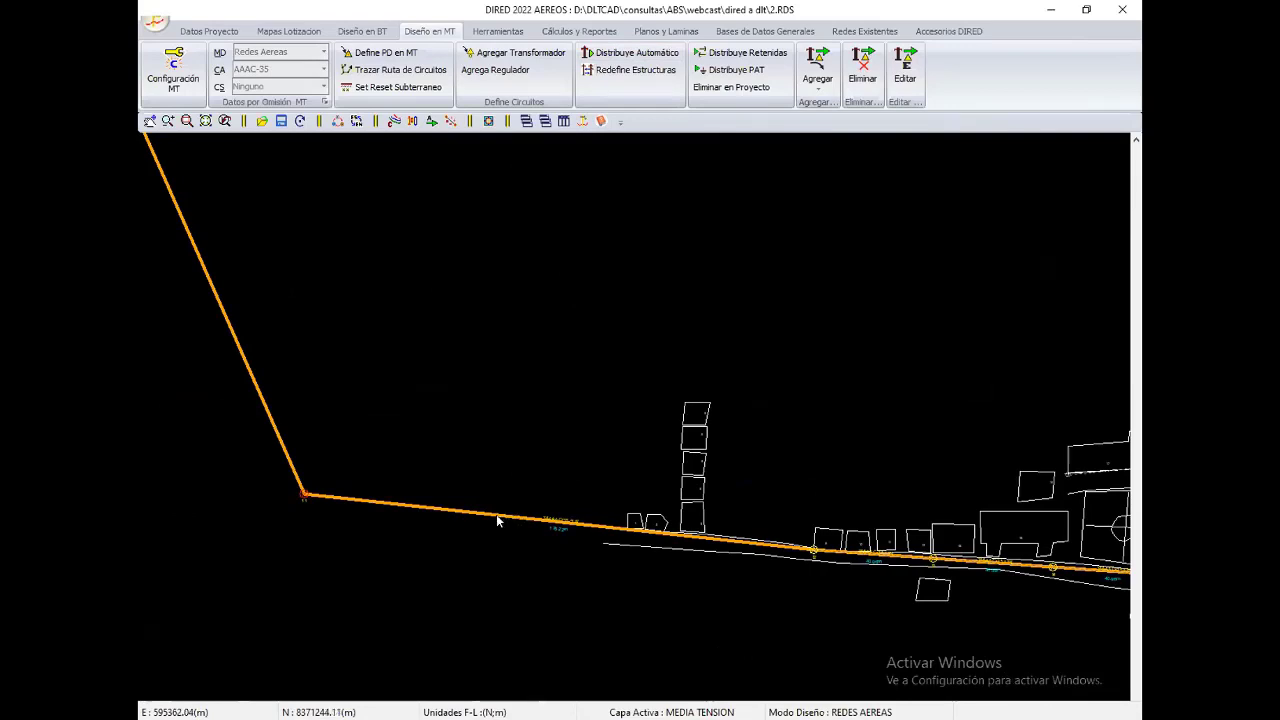
{"action": "double_click", "coordinate": [337, 120]}
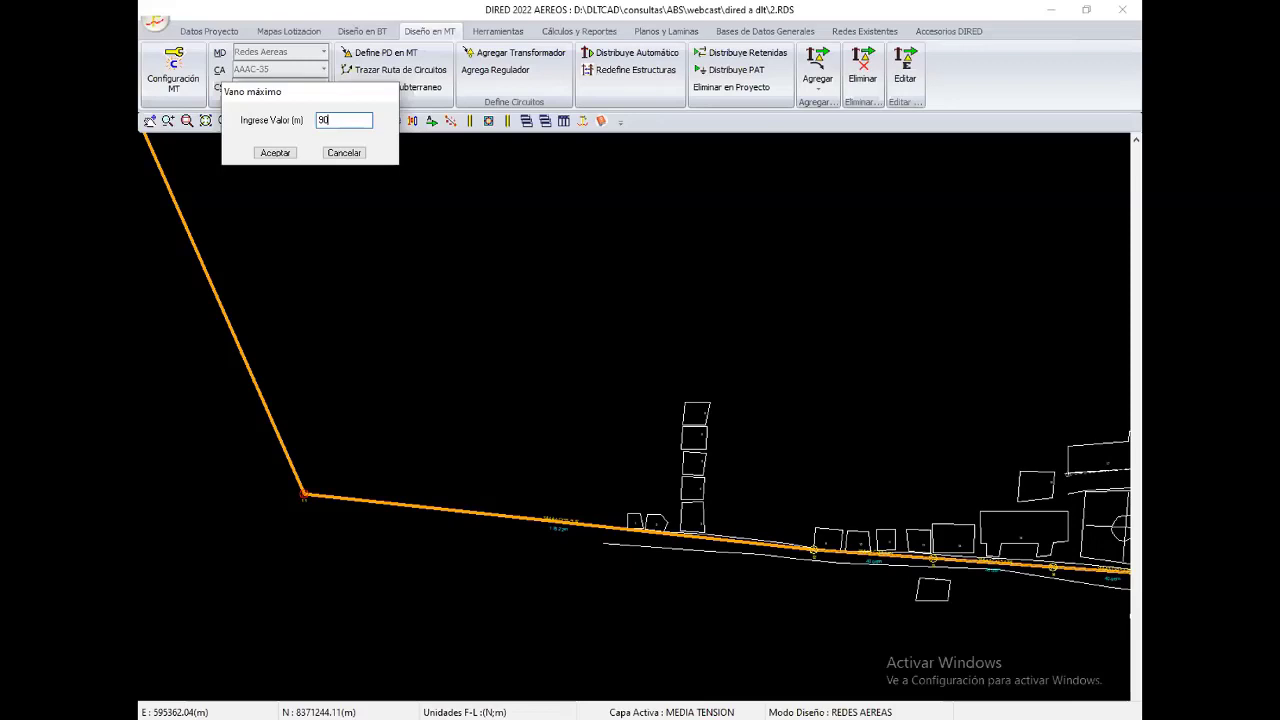
Step: Set the maximum span to 90 m so supports are redistributed along the line
{"action": "left_click", "coordinate": [341, 118]}
{"action": "key", "text": "Tab"}
{"action": "key", "text": "Return"}
Step: Zoom in and out along the line to review the newly numbered supports
{"action": "scroll", "coordinate": [503, 460], "scroll_direction": "down", "scroll_amount": 2}
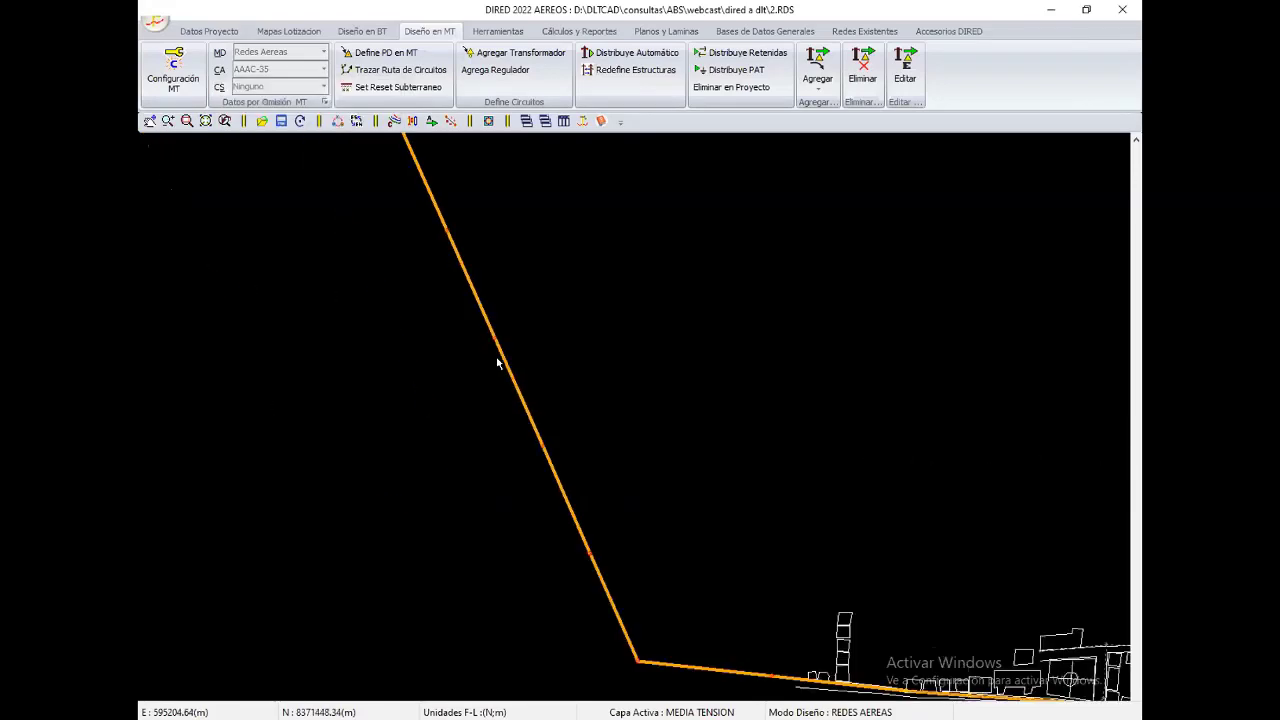
{"action": "scroll", "coordinate": [497, 364], "scroll_direction": "up", "scroll_amount": 5}
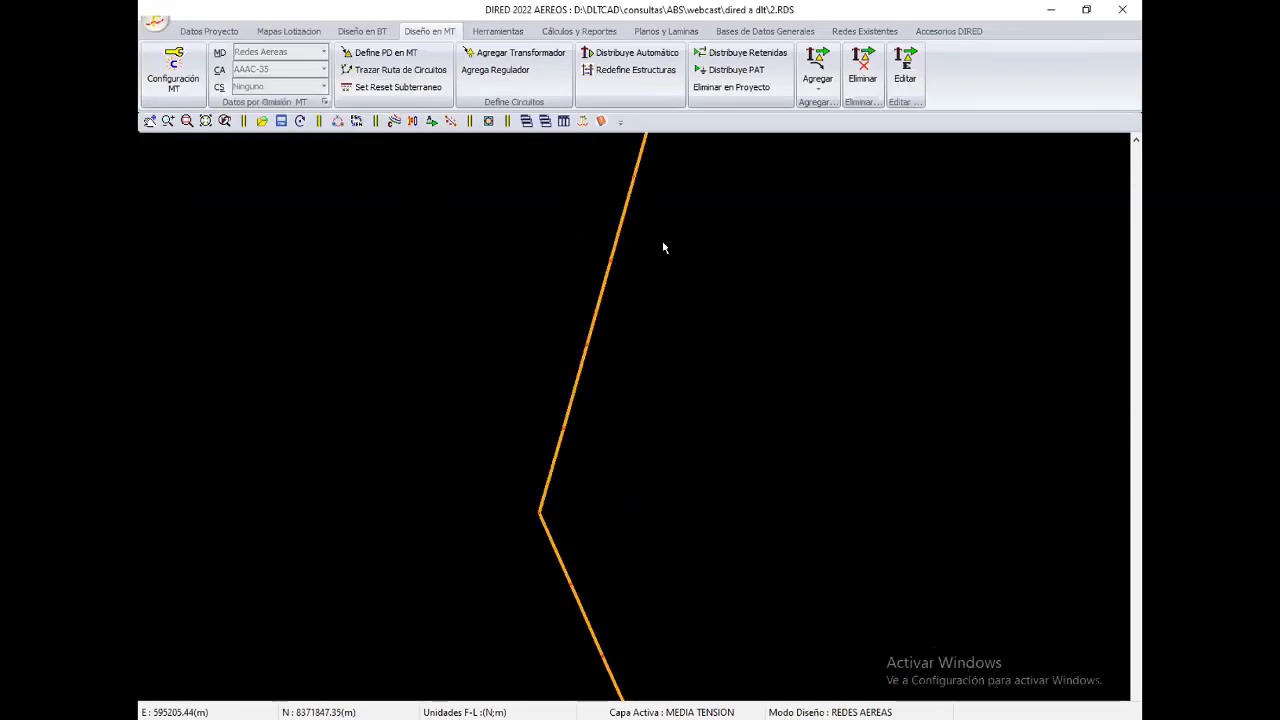
{"action": "scroll", "coordinate": [629, 409], "scroll_direction": "down", "scroll_amount": 2}
{"action": "scroll", "coordinate": [629, 409], "scroll_direction": "up", "scroll_amount": 3}
{"action": "scroll", "coordinate": [620, 360], "scroll_direction": "down", "scroll_amount": 3}
{"action": "scroll", "coordinate": [663, 324], "scroll_direction": "up", "scroll_amount": 2}
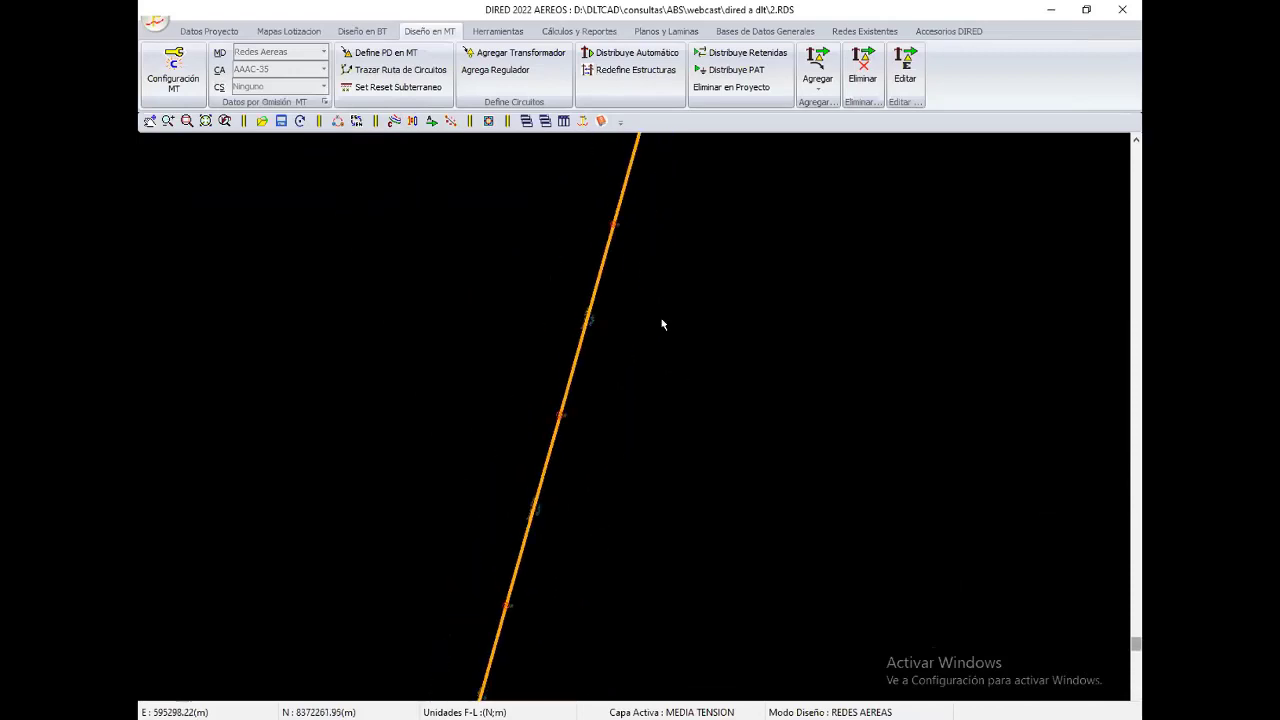
{"action": "scroll", "coordinate": [663, 324], "scroll_direction": "up", "scroll_amount": 2}
{"action": "scroll", "coordinate": [646, 403], "scroll_direction": "up", "scroll_amount": 1}
{"action": "scroll", "coordinate": [643, 408], "scroll_direction": "down", "scroll_amount": 2}
{"action": "scroll", "coordinate": [643, 408], "scroll_direction": "up", "scroll_amount": 3}
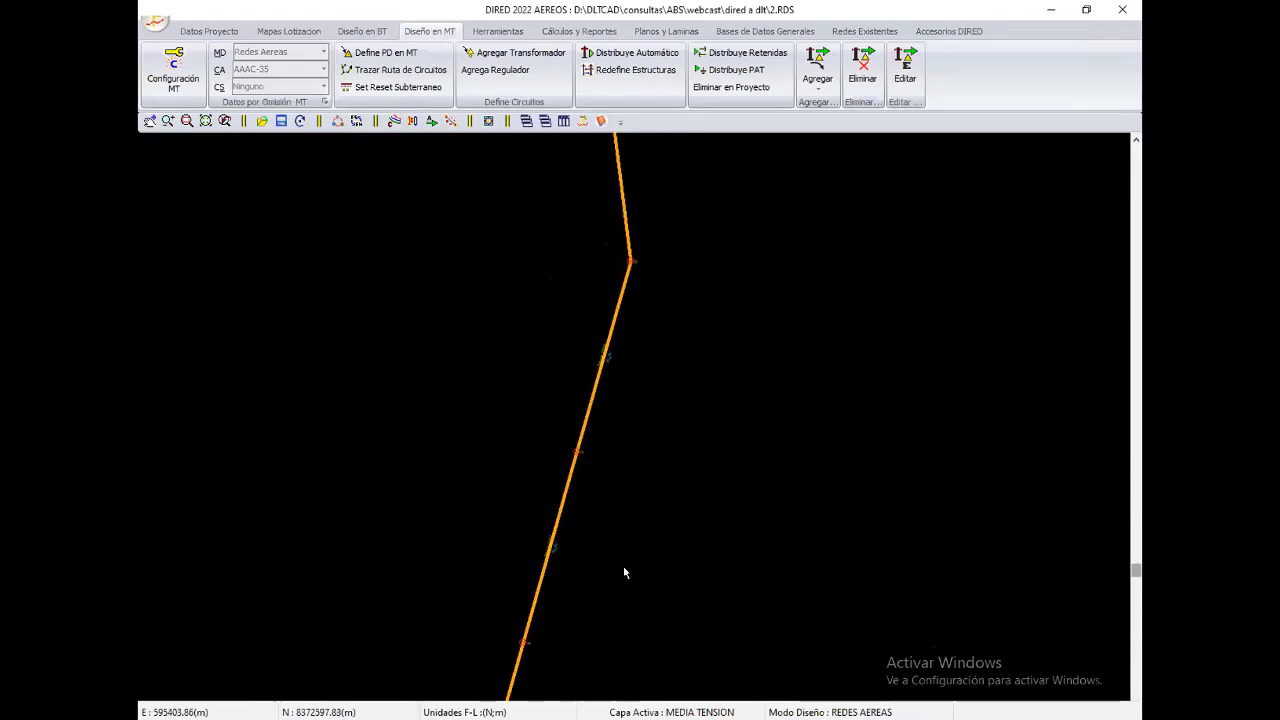
{"action": "scroll", "coordinate": [625, 450], "scroll_direction": "up", "scroll_amount": 2}
{"action": "scroll", "coordinate": [660, 480], "scroll_direction": "up", "scroll_amount": 2}
{"action": "scroll", "coordinate": [708, 623], "scroll_direction": "up", "scroll_amount": 2}
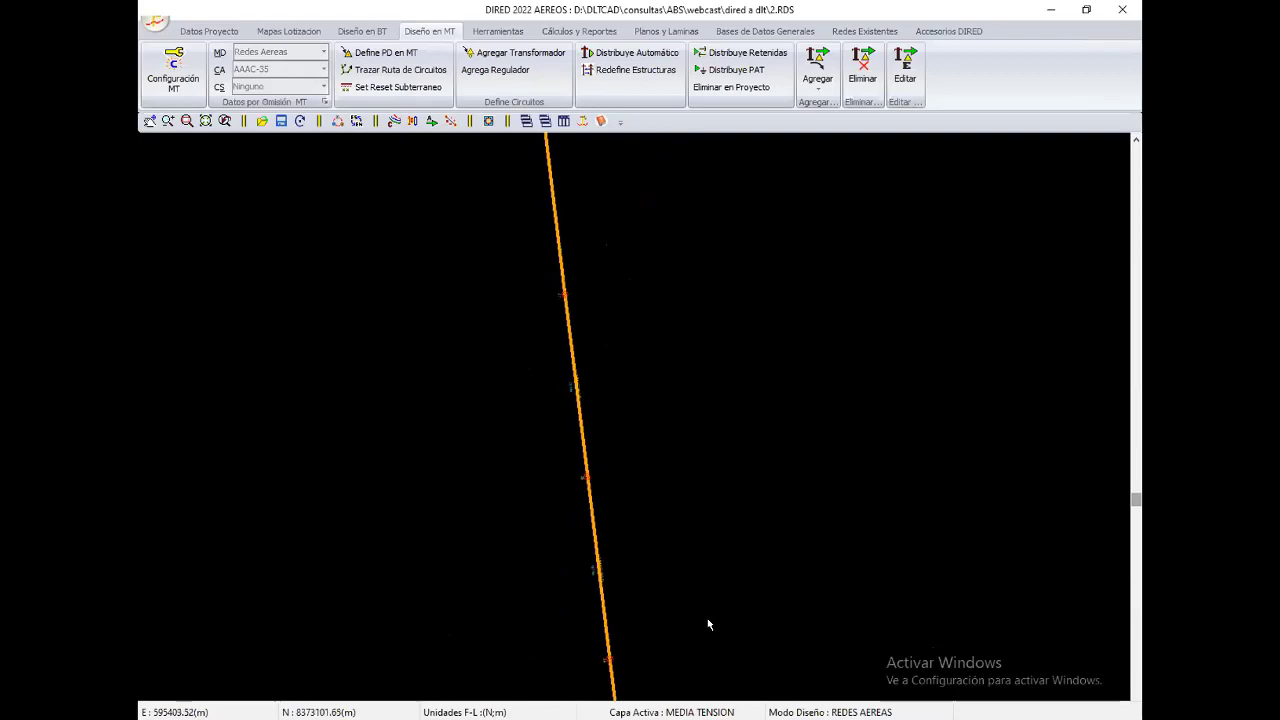
{"action": "scroll", "coordinate": [708, 624], "scroll_direction": "up", "scroll_amount": 2}
{"action": "scroll", "coordinate": [731, 609], "scroll_direction": "up", "scroll_amount": 2}
{"action": "scroll", "coordinate": [737, 680], "scroll_direction": "up", "scroll_amount": 1}
{"action": "scroll", "coordinate": [774, 677], "scroll_direction": "up", "scroll_amount": 2}
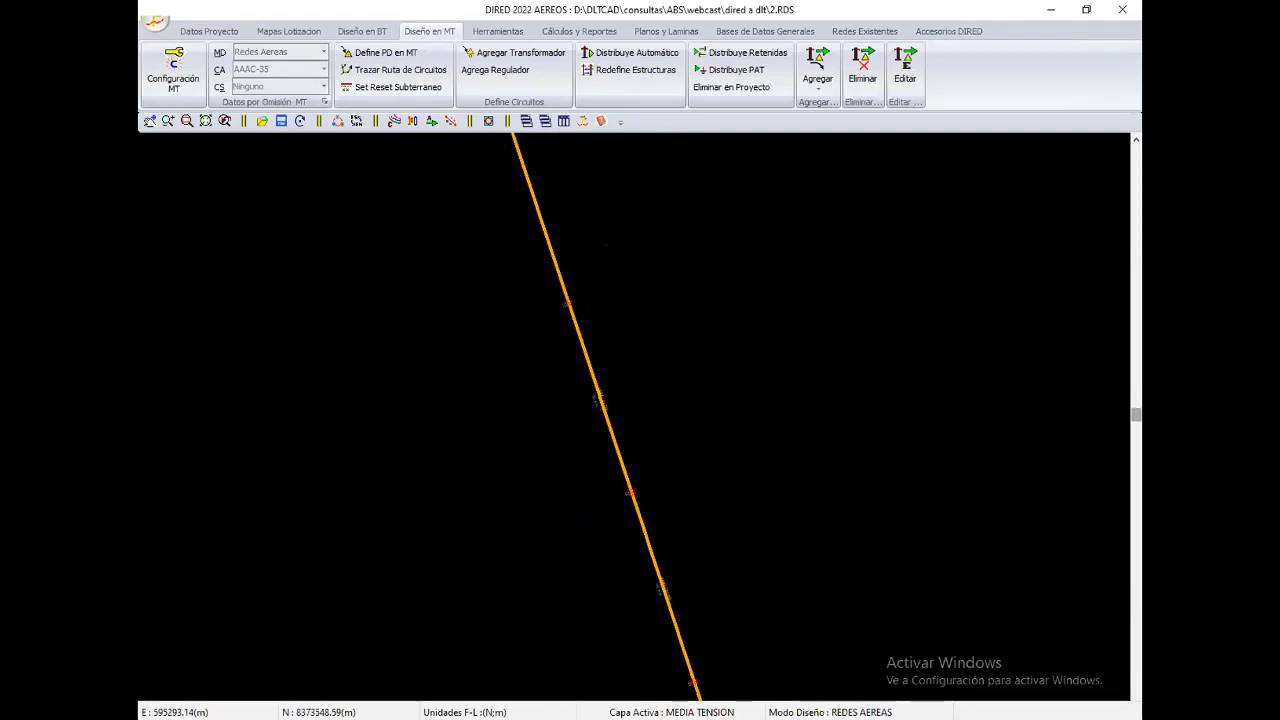
{"action": "scroll", "coordinate": [506, 349], "scroll_direction": "up", "scroll_amount": 2}
{"action": "scroll", "coordinate": [506, 349], "scroll_direction": "up", "scroll_amount": 2}
{"action": "scroll", "coordinate": [636, 228], "scroll_direction": "up", "scroll_amount": 2}
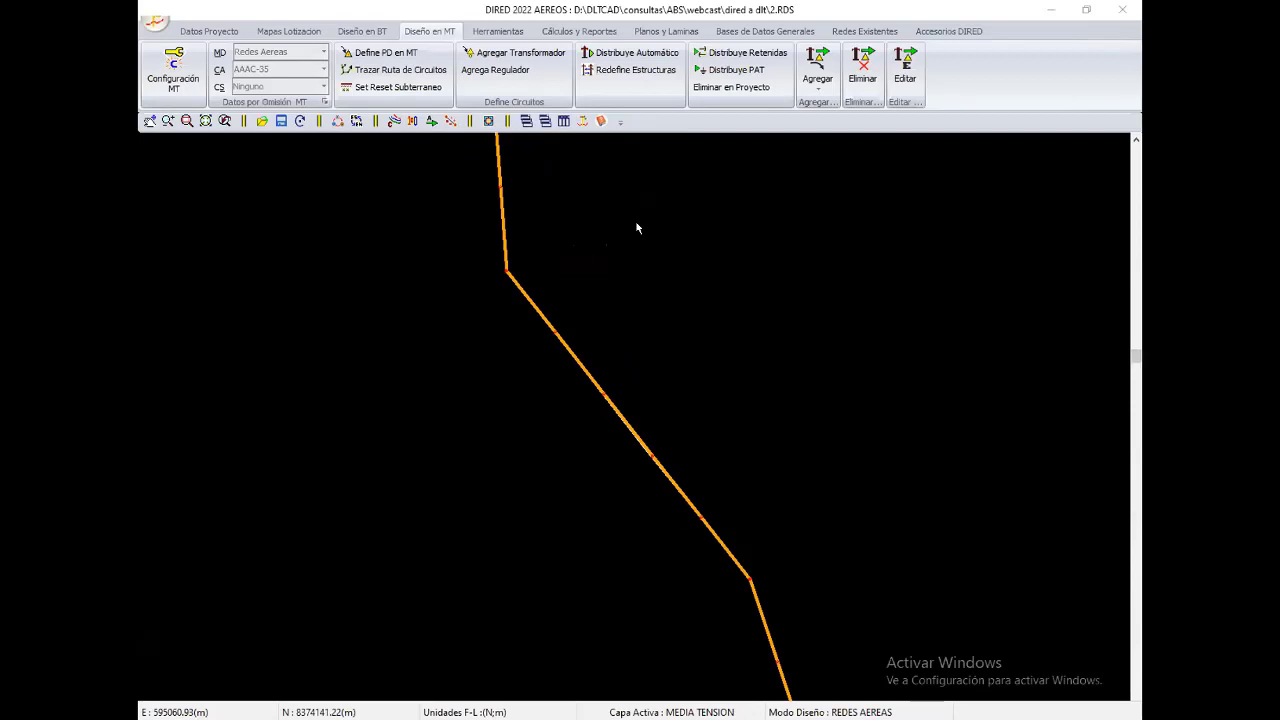
{"action": "scroll", "coordinate": [747, 569], "scroll_direction": "up", "scroll_amount": 2}
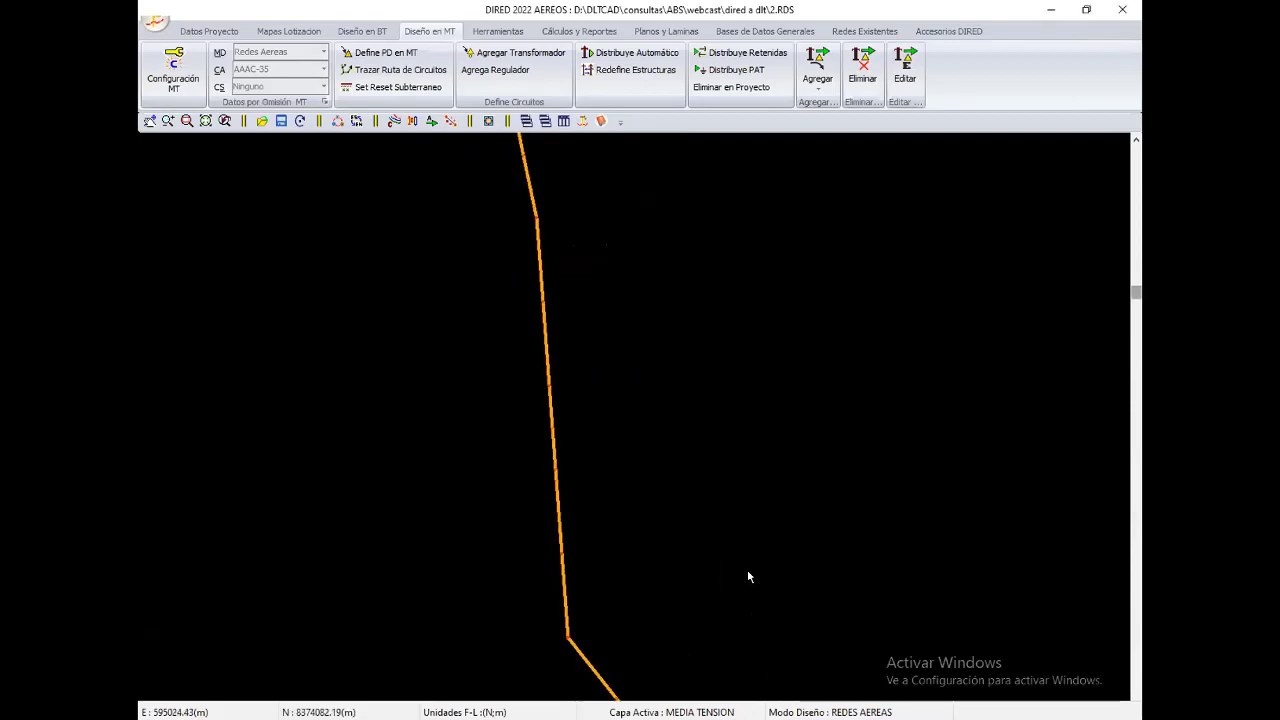
{"action": "scroll", "coordinate": [637, 493], "scroll_direction": "up", "scroll_amount": 2}
{"action": "scroll", "coordinate": [620, 530], "scroll_direction": "up", "scroll_amount": 2}
{"action": "scroll", "coordinate": [600, 572], "scroll_direction": "up", "scroll_amount": 2}
{"action": "scroll", "coordinate": [600, 572], "scroll_direction": "up", "scroll_amount": 1}
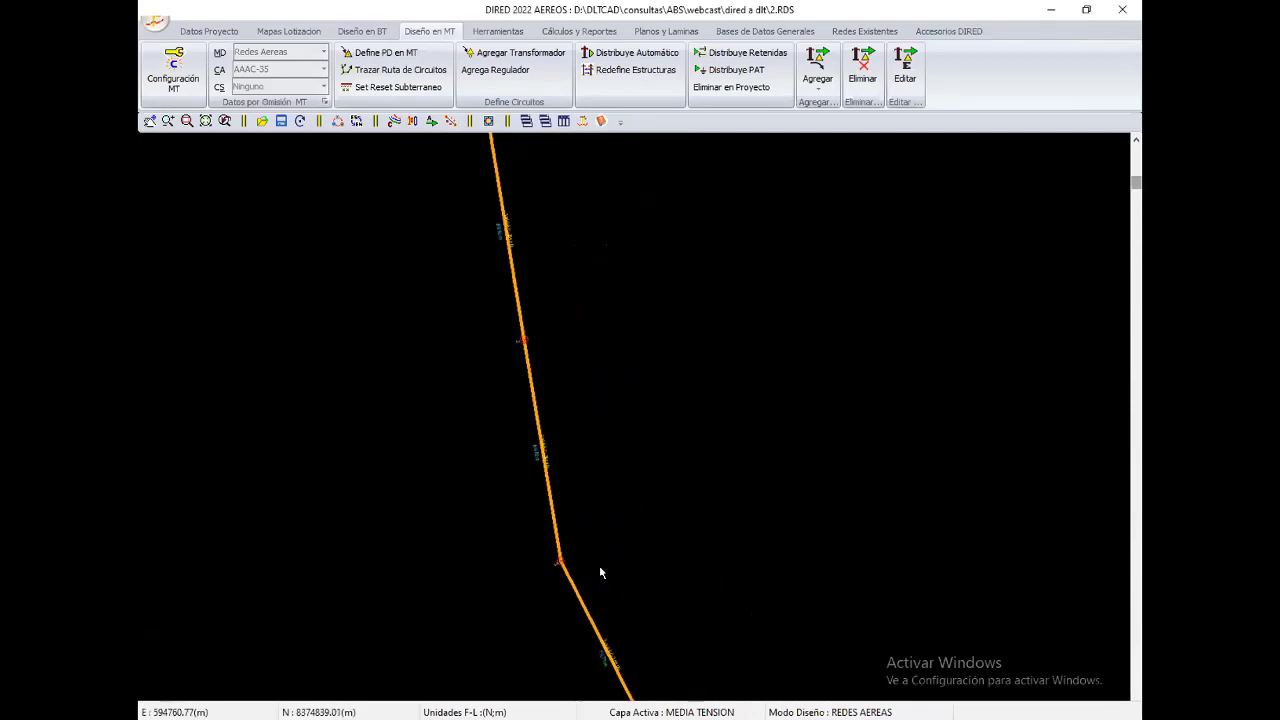
{"action": "scroll", "coordinate": [600, 560], "scroll_direction": "up", "scroll_amount": 1}
{"action": "scroll", "coordinate": [604, 402], "scroll_direction": "down", "scroll_amount": 1}
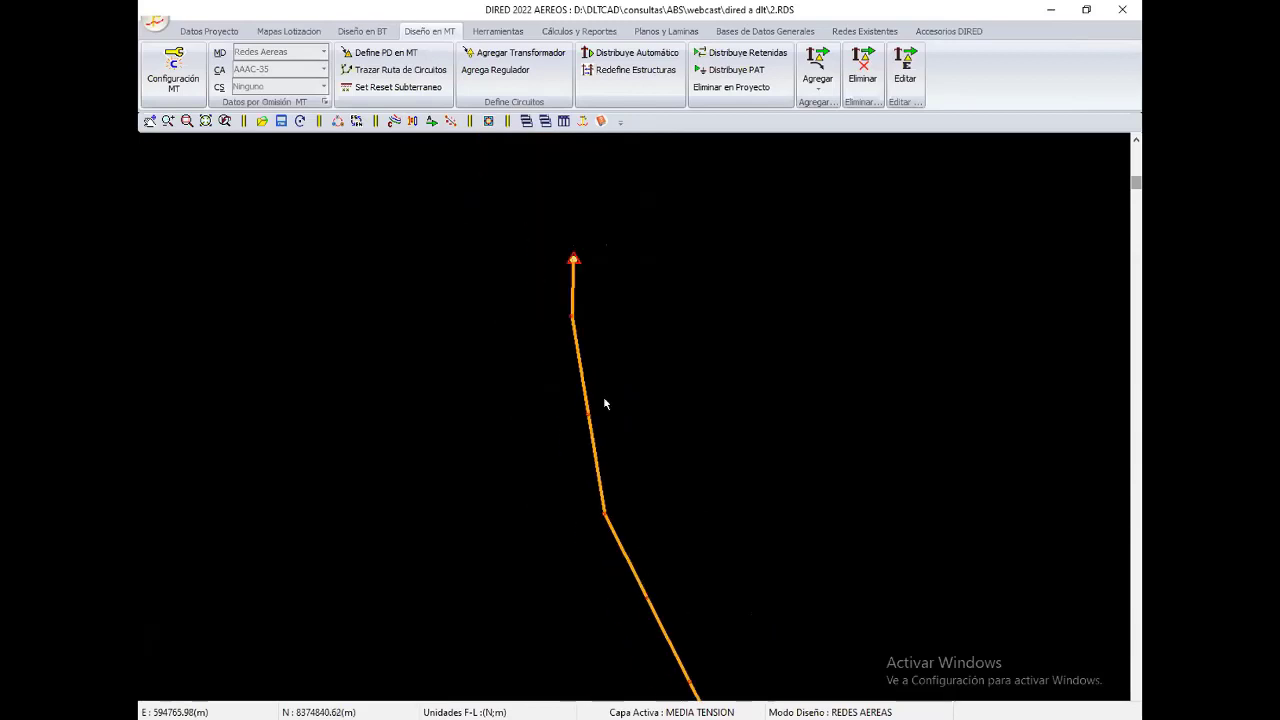
{"action": "scroll", "coordinate": [622, 451], "scroll_direction": "down", "scroll_amount": 1}
{"action": "scroll", "coordinate": [623, 457], "scroll_direction": "down", "scroll_amount": 1}
{"action": "scroll", "coordinate": [623, 457], "scroll_direction": "down", "scroll_amount": 1}
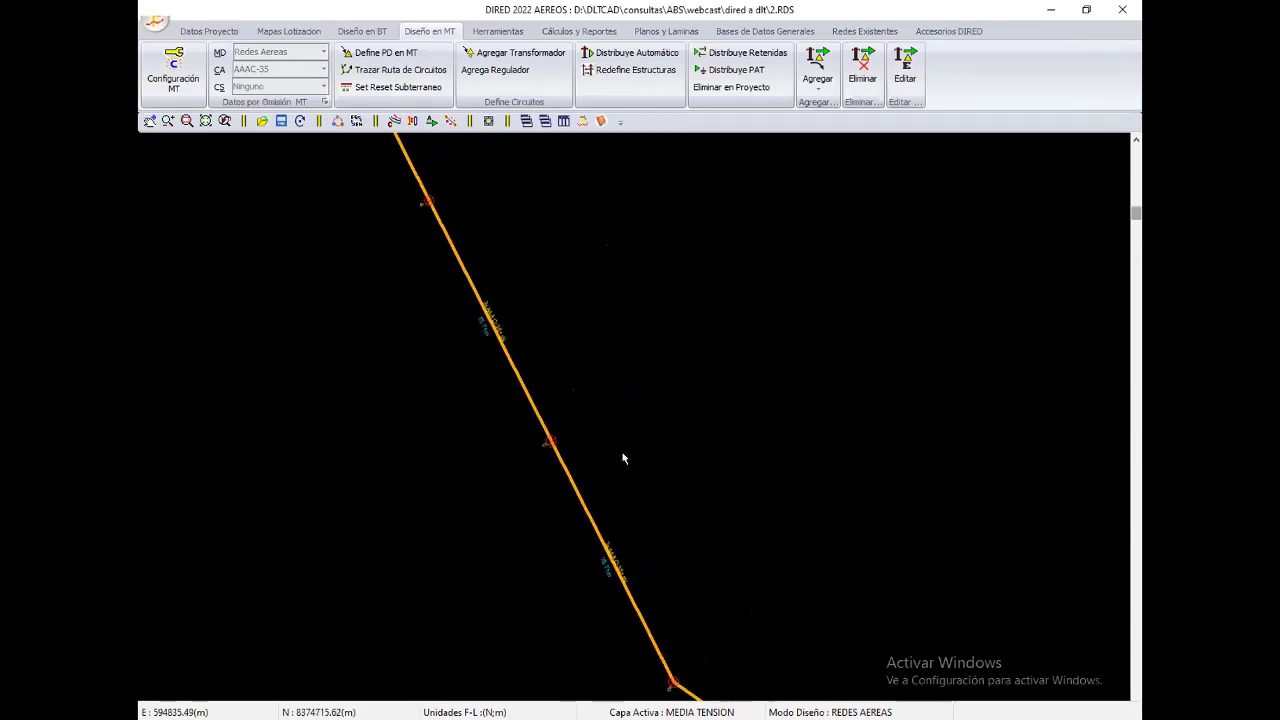
{"action": "scroll", "coordinate": [617, 459], "scroll_direction": "down", "scroll_amount": 1}
{"action": "scroll", "coordinate": [660, 490], "scroll_direction": "down", "scroll_amount": 1}
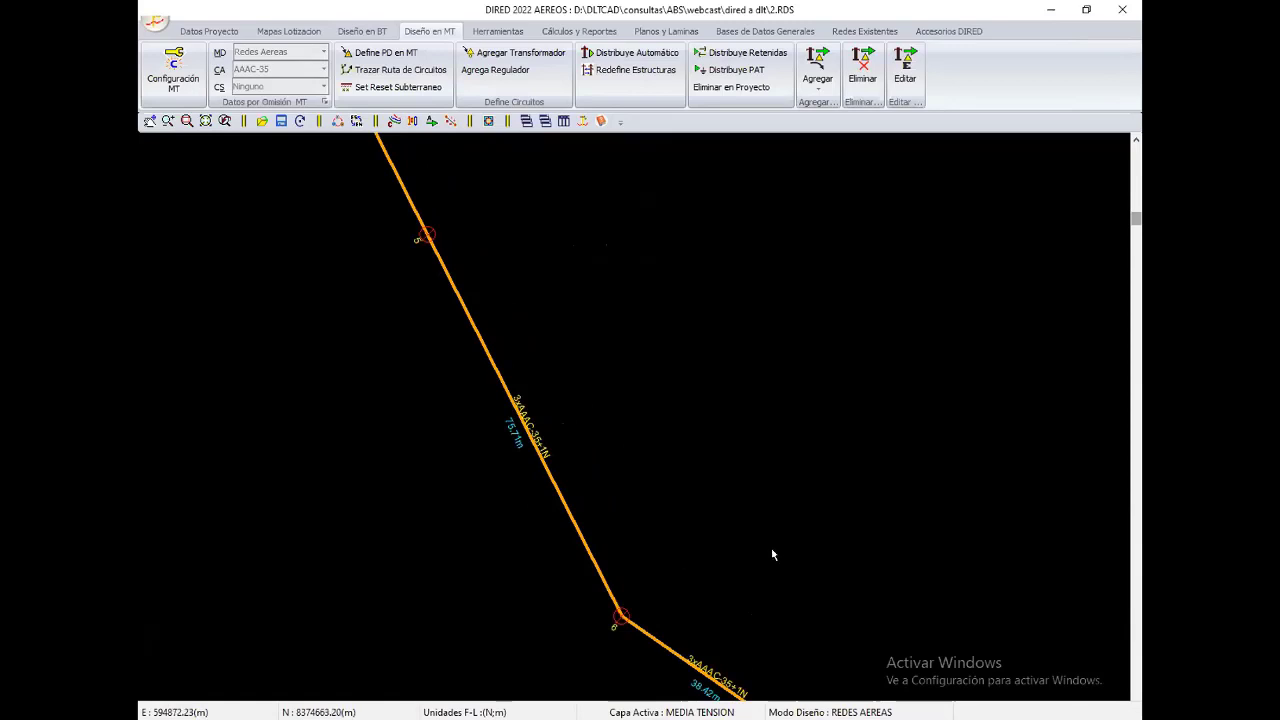
{"action": "scroll", "coordinate": [715, 512], "scroll_direction": "down", "scroll_amount": 1}
{"action": "scroll", "coordinate": [760, 530], "scroll_direction": "down", "scroll_amount": 1}
{"action": "scroll", "coordinate": [800, 549], "scroll_direction": "down", "scroll_amount": 1}
{"action": "scroll", "coordinate": [660, 510], "scroll_direction": "down", "scroll_amount": 2}
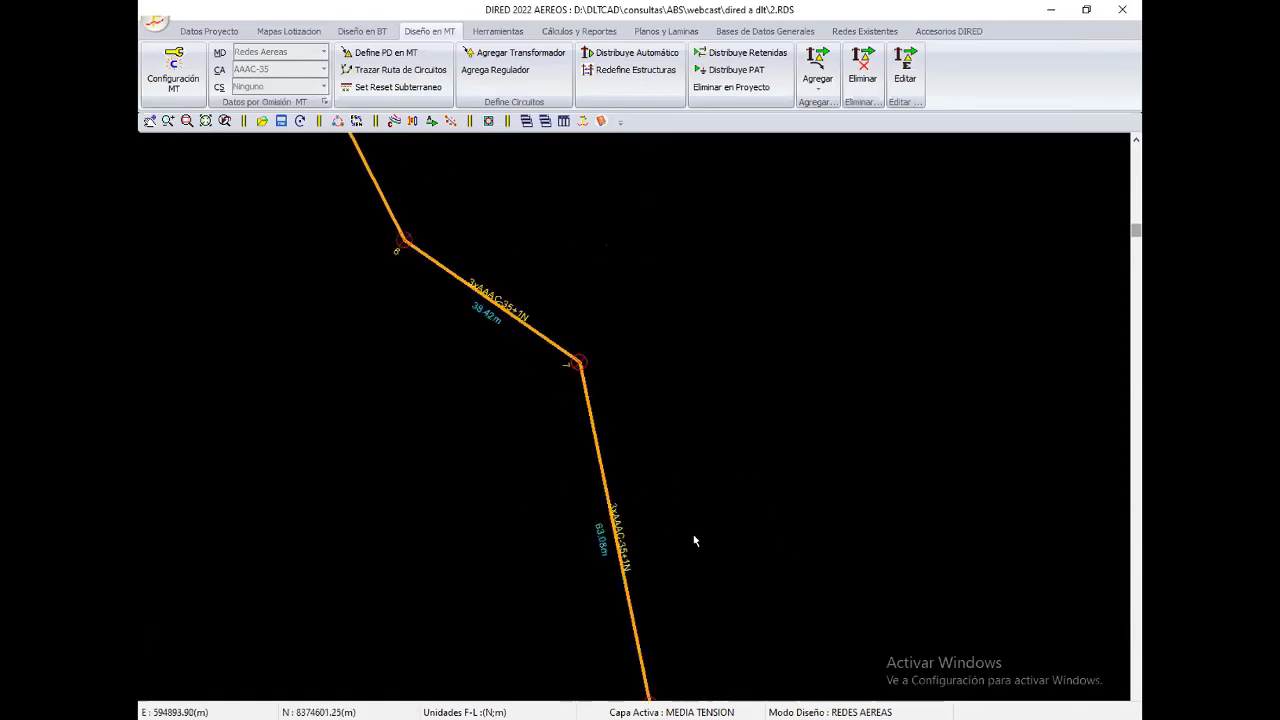
{"action": "scroll", "coordinate": [752, 580], "scroll_direction": "down", "scroll_amount": 1}
{"action": "scroll", "coordinate": [752, 580], "scroll_direction": "down", "scroll_amount": 1}
{"action": "scroll", "coordinate": [697, 591], "scroll_direction": "down", "scroll_amount": 1}
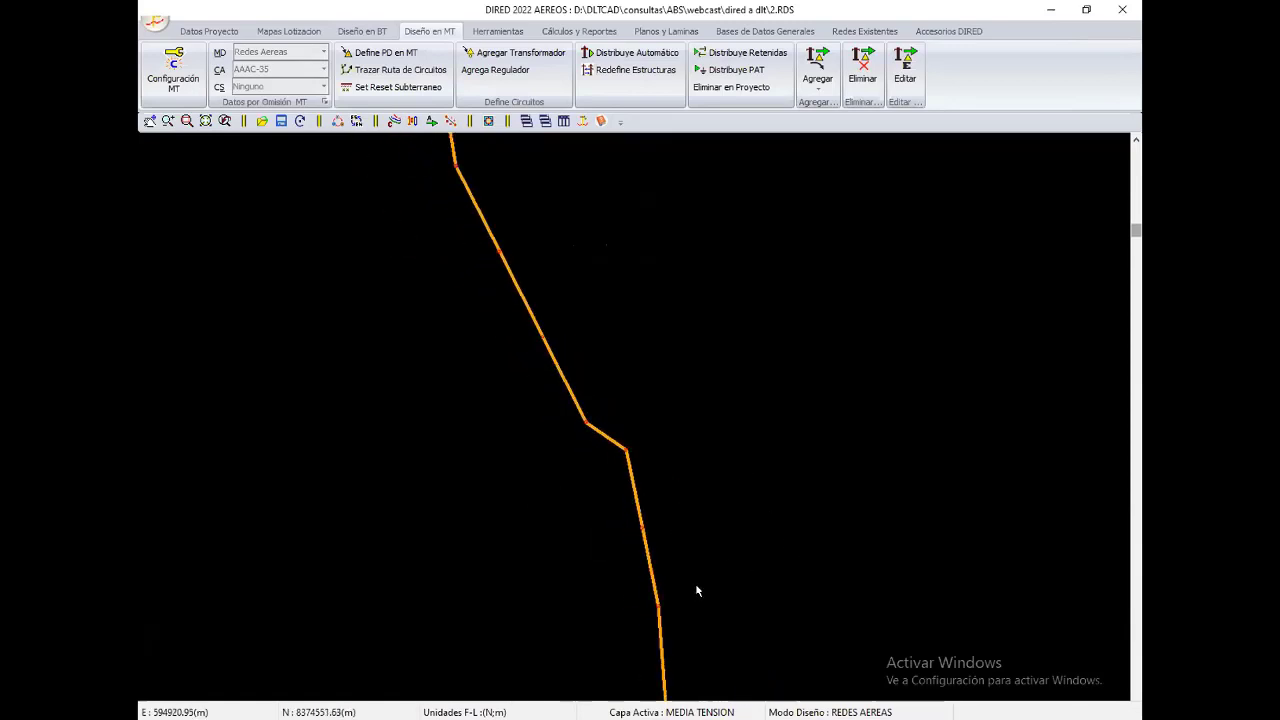
{"action": "scroll", "coordinate": [709, 340], "scroll_direction": "down", "scroll_amount": 1}
{"action": "scroll", "coordinate": [780, 470], "scroll_direction": "down", "scroll_amount": 1}
{"action": "scroll", "coordinate": [867, 603], "scroll_direction": "down", "scroll_amount": 1}
{"action": "scroll", "coordinate": [634, 589], "scroll_direction": "down", "scroll_amount": 1}
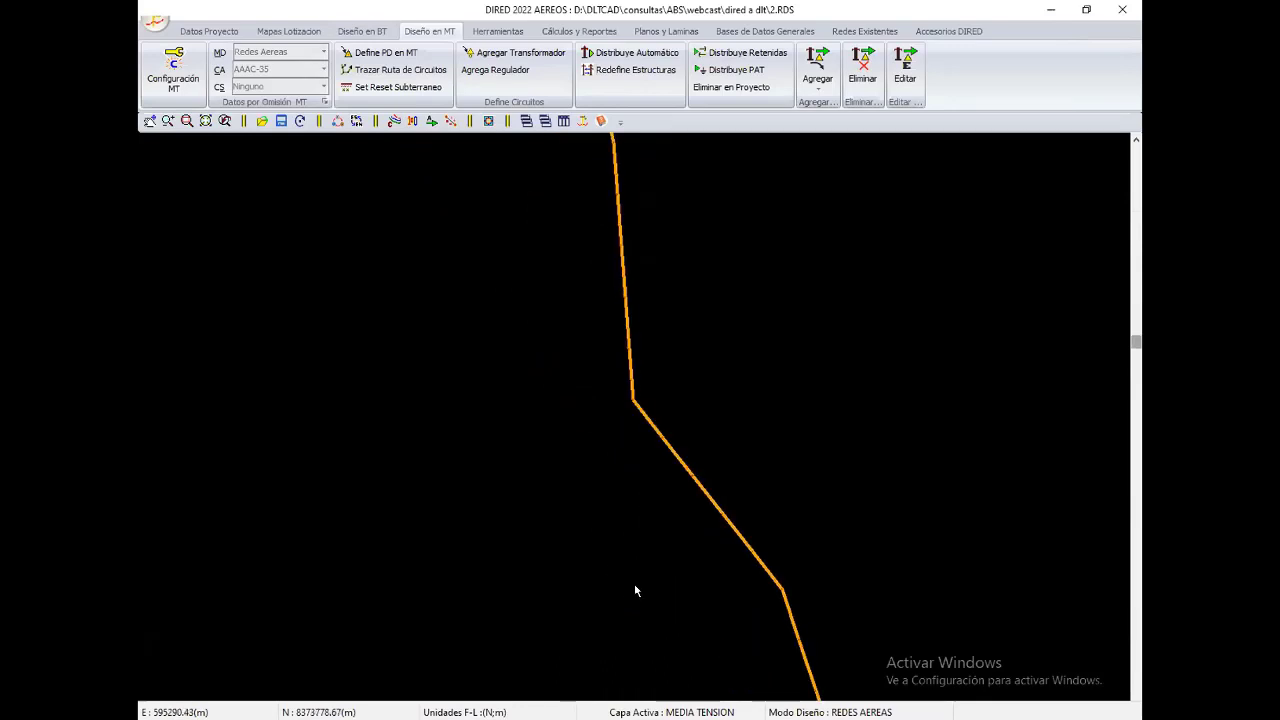
{"action": "scroll", "coordinate": [660, 366], "scroll_direction": "down", "scroll_amount": 1}
{"action": "scroll", "coordinate": [629, 537], "scroll_direction": "down", "scroll_amount": 1}
{"action": "scroll", "coordinate": [568, 239], "scroll_direction": "down", "scroll_amount": 1}
{"action": "scroll", "coordinate": [568, 239], "scroll_direction": "up", "scroll_amount": 2}
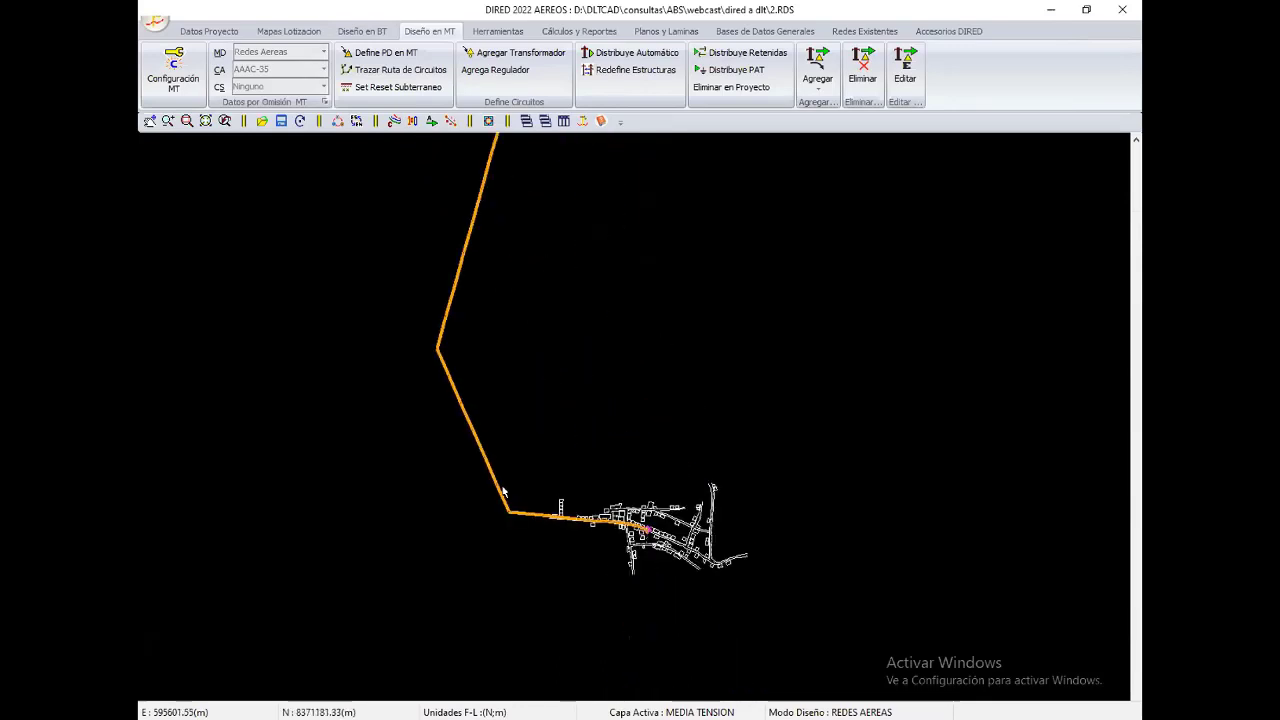
{"action": "scroll", "coordinate": [480, 514], "scroll_direction": "up", "scroll_amount": 1}
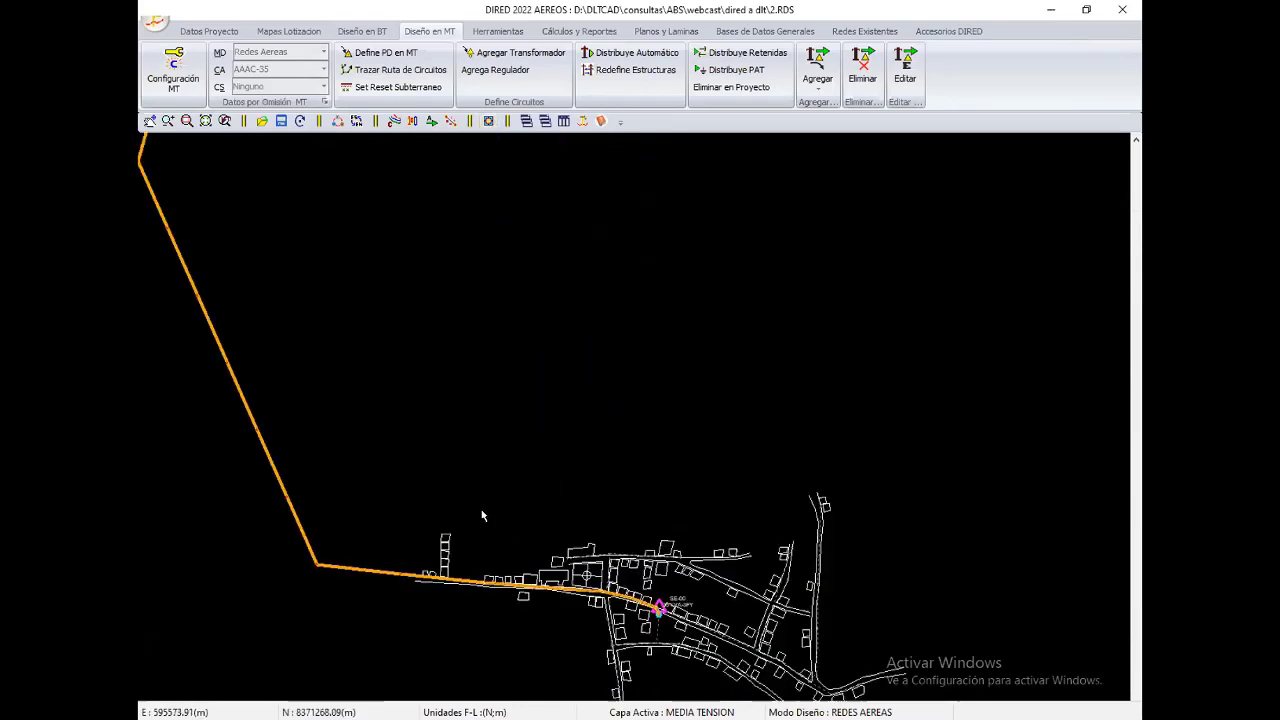
{"action": "scroll", "coordinate": [663, 625], "scroll_direction": "up", "scroll_amount": 1}
{"action": "scroll", "coordinate": [686, 552], "scroll_direction": "up", "scroll_amount": 1}
{"action": "scroll", "coordinate": [843, 611], "scroll_direction": "up", "scroll_amount": 1}
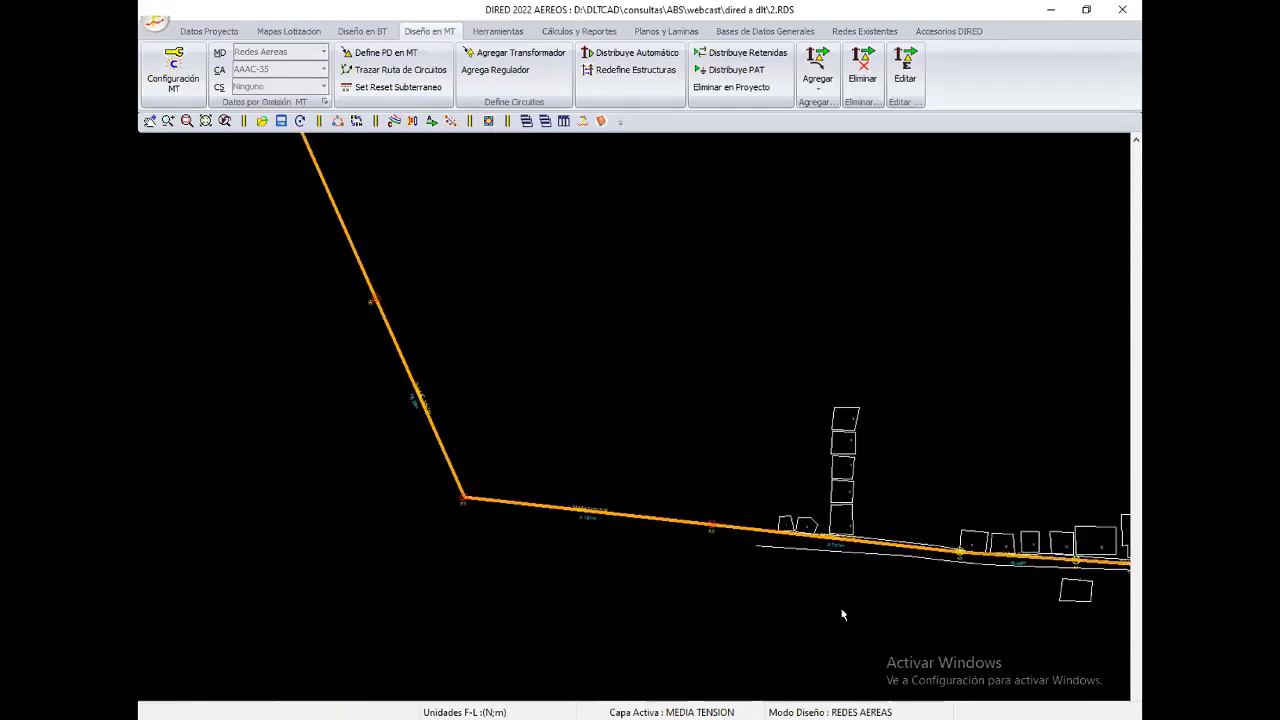
{"action": "scroll", "coordinate": [814, 605], "scroll_direction": "up", "scroll_amount": 1}
Step: Check support 52's data without changes, then pan to substation SE-00
{"action": "left_click", "coordinate": [818, 598]}
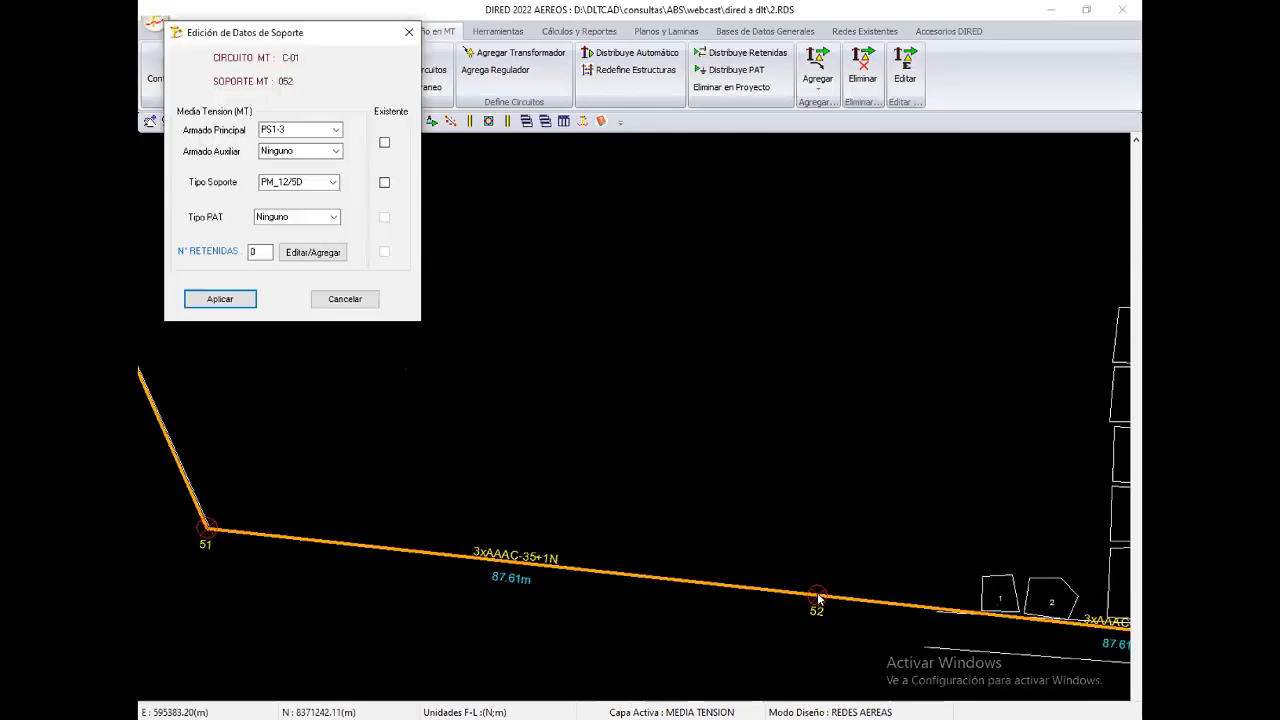
{"action": "key", "text": "Return"}
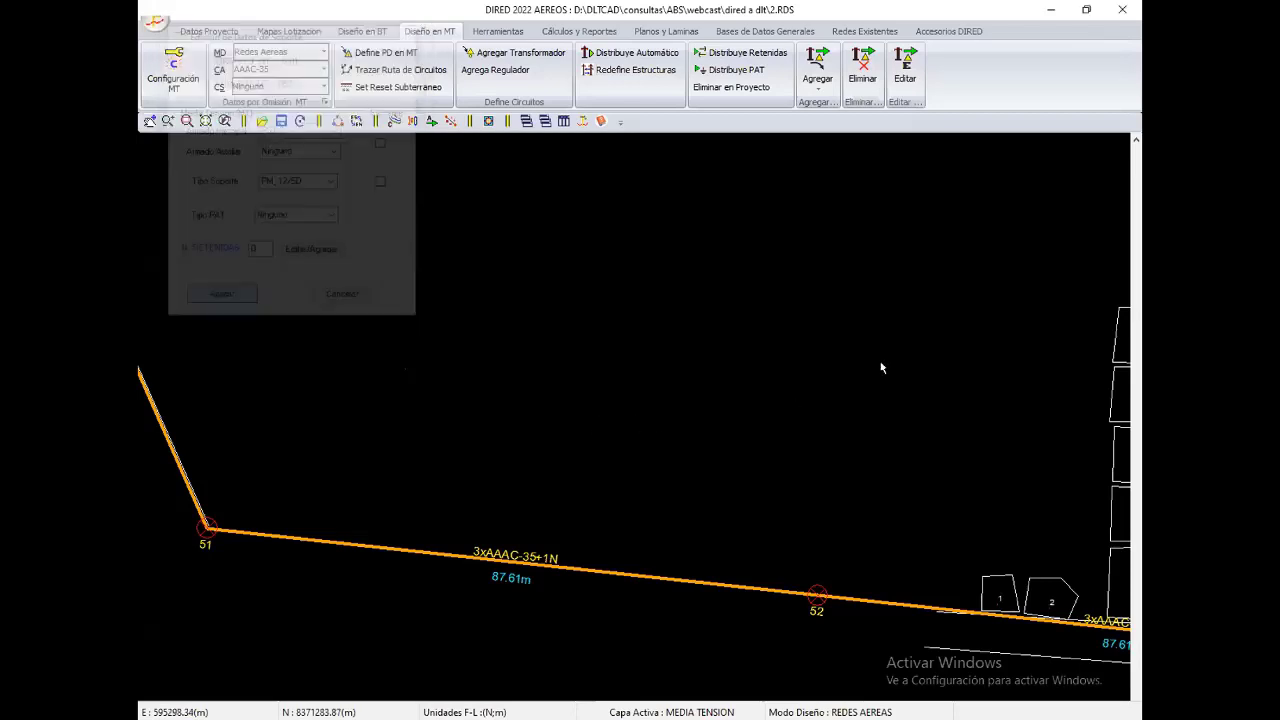
{"action": "scroll", "coordinate": [870, 390], "scroll_direction": "down", "scroll_amount": 1}
{"action": "scroll", "coordinate": [860, 428], "scroll_direction": "down", "scroll_amount": 1}
{"action": "middle_click_drag", "start_coordinate": [565, 263], "coordinate": [386, 235]}
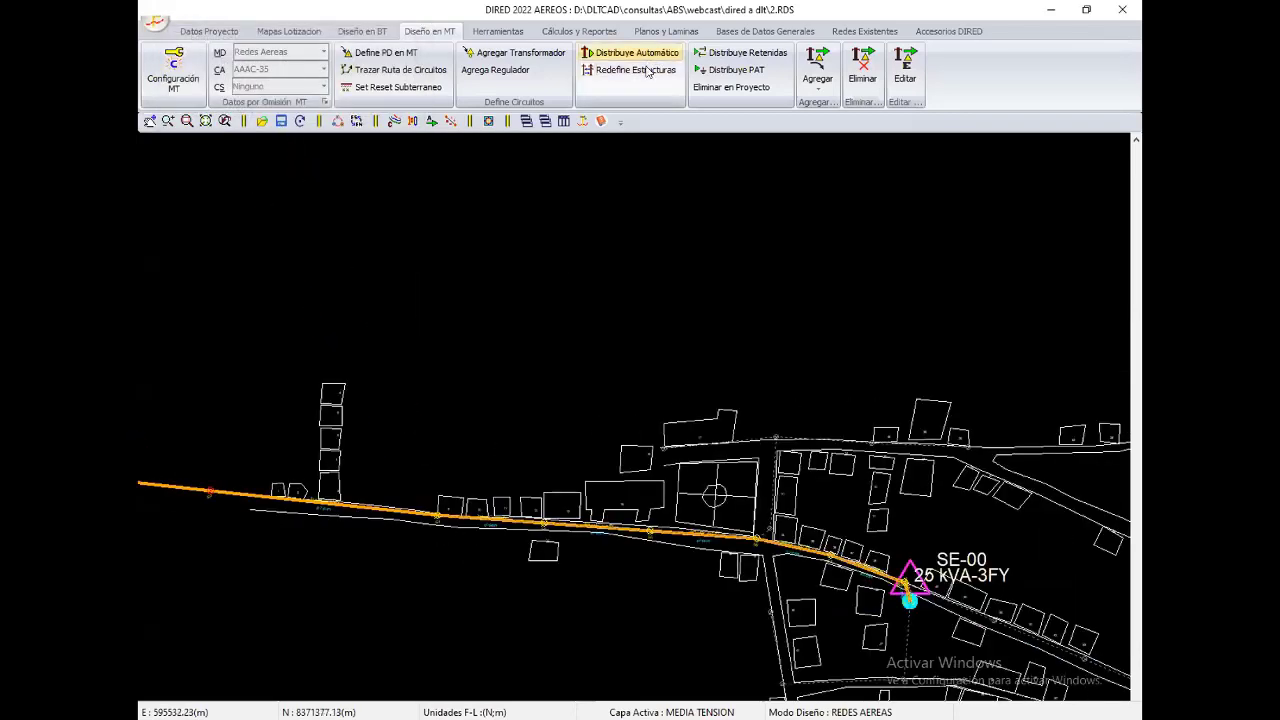
Step: In Redefine Estructuras, enable automatic angle, terminal TS-3 and PR3-3 retention structures
{"action": "left_click", "coordinate": [640, 70]}
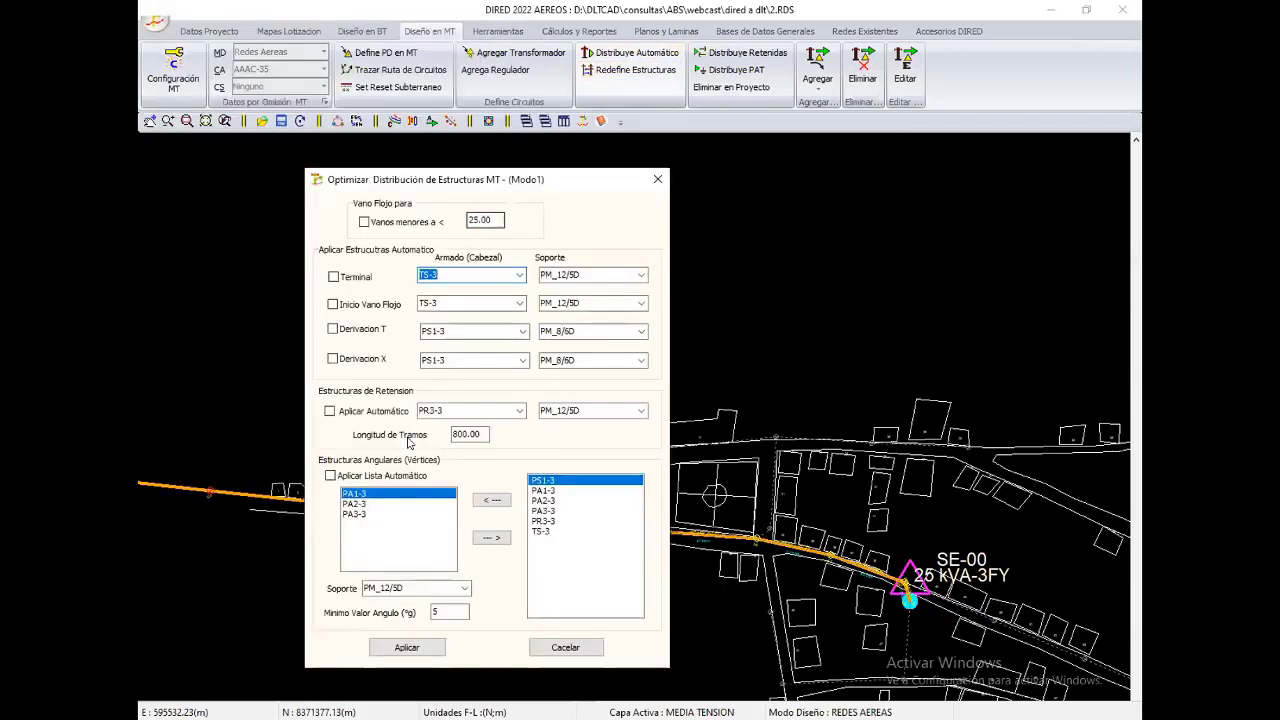
{"action": "left_click", "coordinate": [362, 477]}
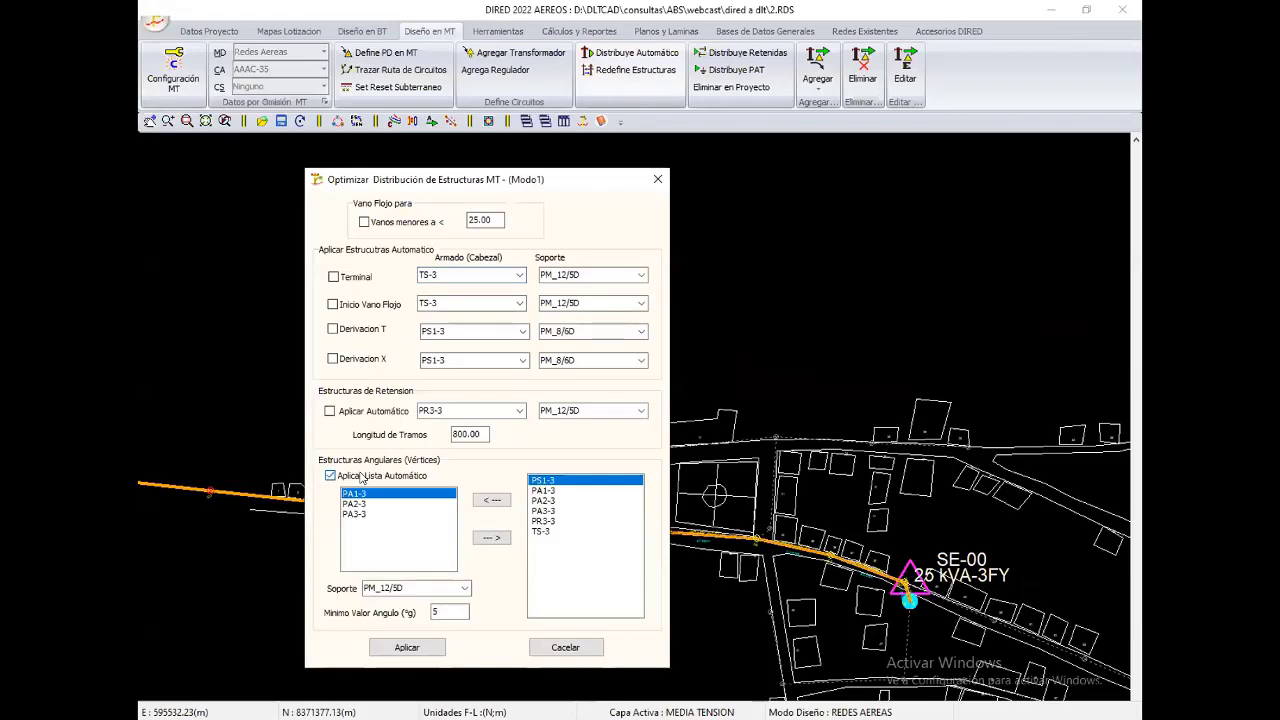
{"action": "left_click", "coordinate": [355, 280]}
{"action": "left_click", "coordinate": [375, 413]}
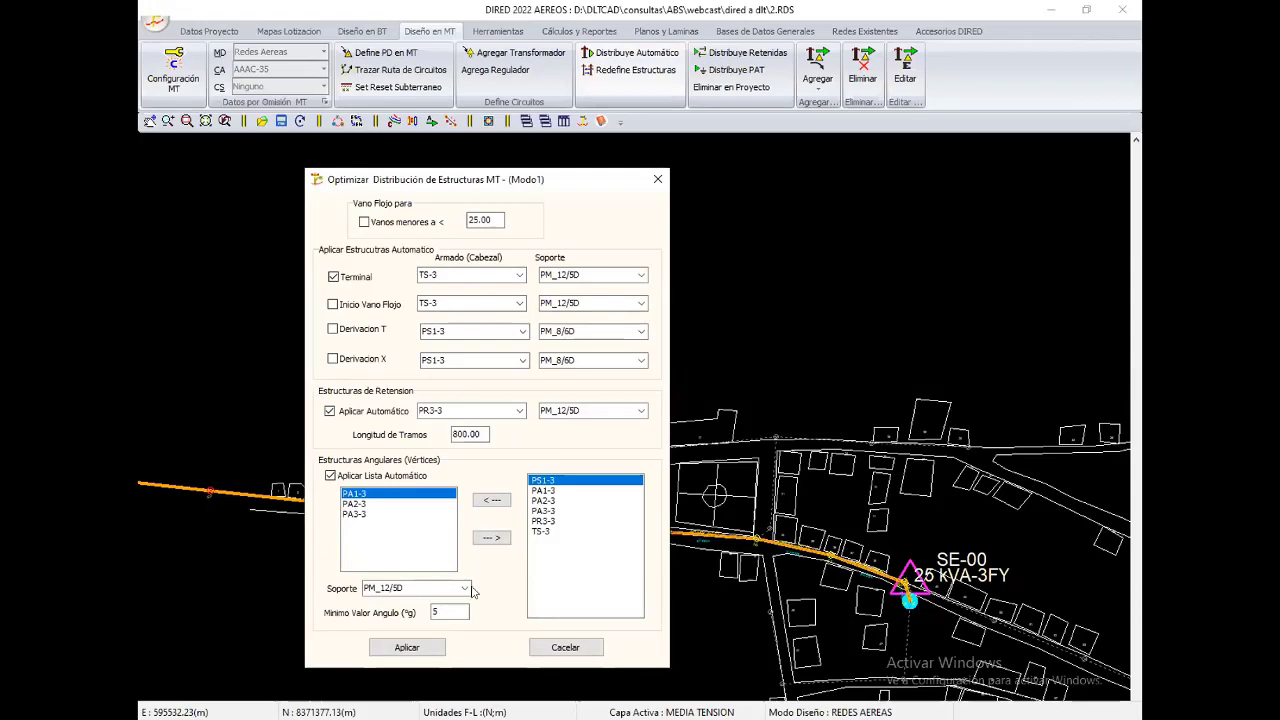
{"action": "left_click", "coordinate": [557, 649]}
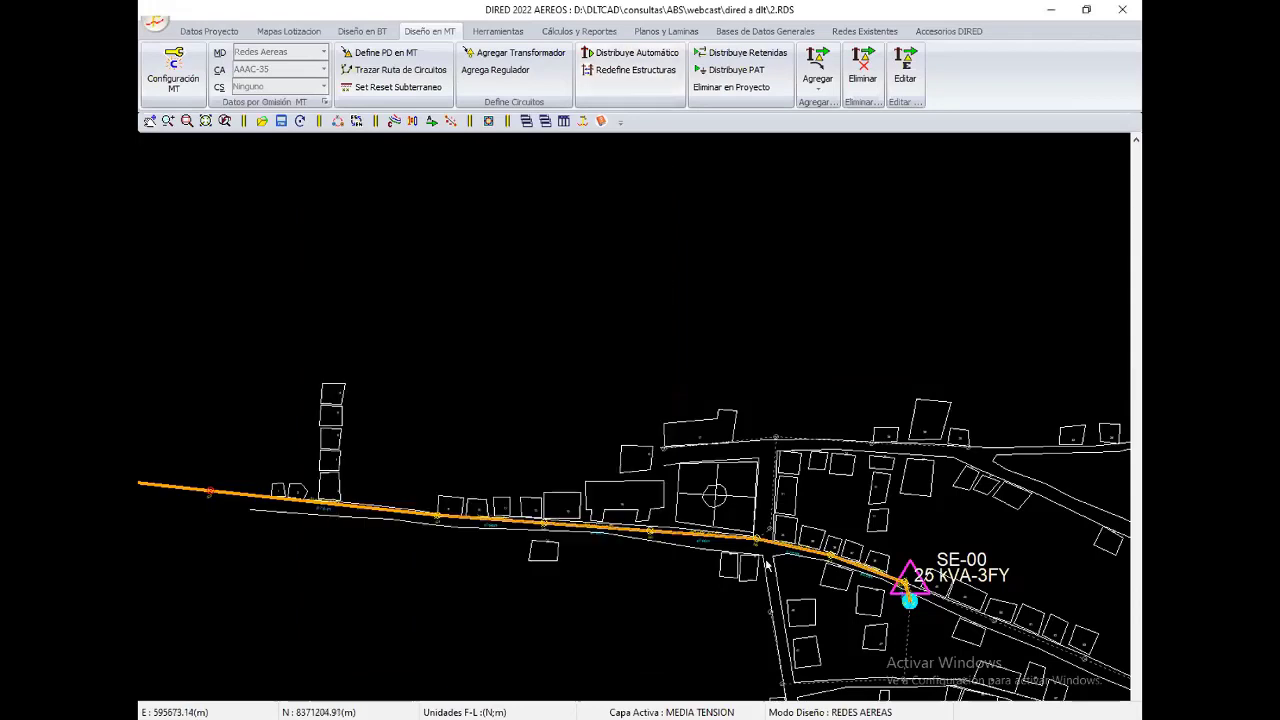
{"action": "scroll", "coordinate": [598, 572], "scroll_direction": "up", "scroll_amount": 2}
{"action": "scroll", "coordinate": [598, 572], "scroll_direction": "up", "scroll_amount": 2}
{"action": "scroll", "coordinate": [598, 572], "scroll_direction": "up", "scroll_amount": 2}
{"action": "scroll", "coordinate": [590, 565], "scroll_direction": "up", "scroll_amount": 1}
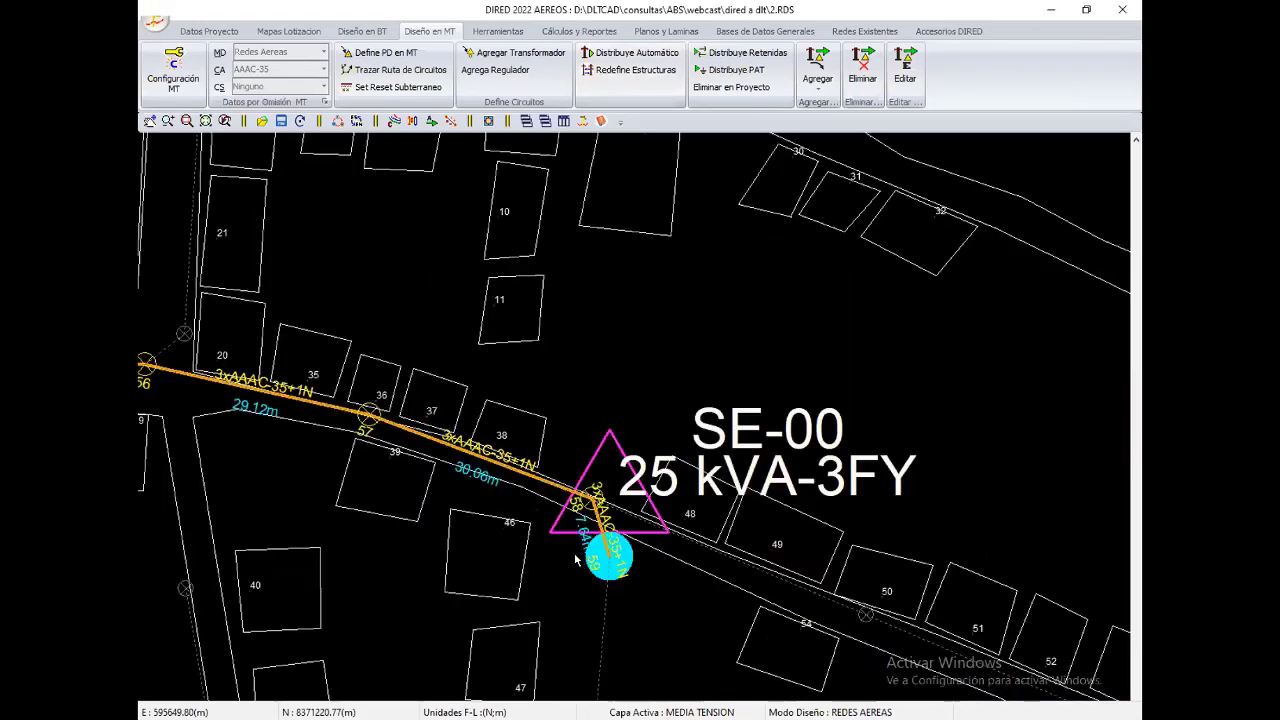
{"action": "scroll", "coordinate": [580, 562], "scroll_direction": "up", "scroll_amount": 1}
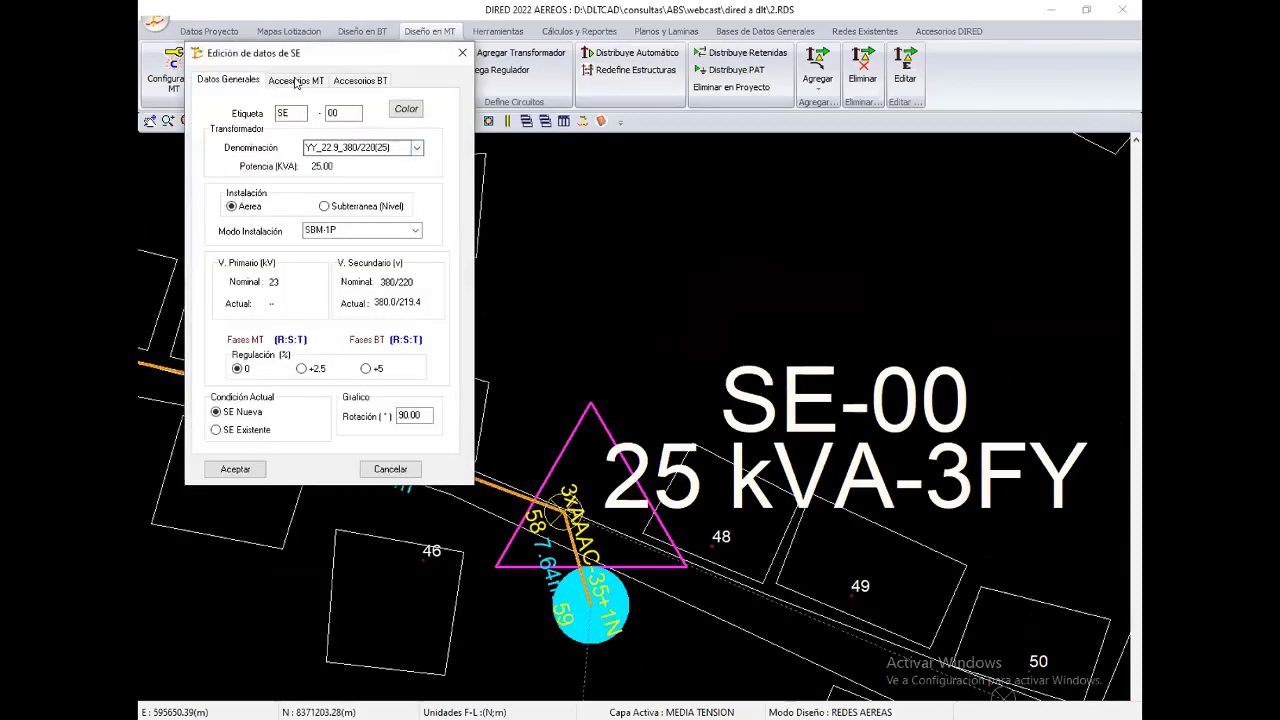
{"action": "left_click", "coordinate": [462, 52]}
{"action": "scroll", "coordinate": [659, 227], "scroll_direction": "down", "scroll_amount": 2}
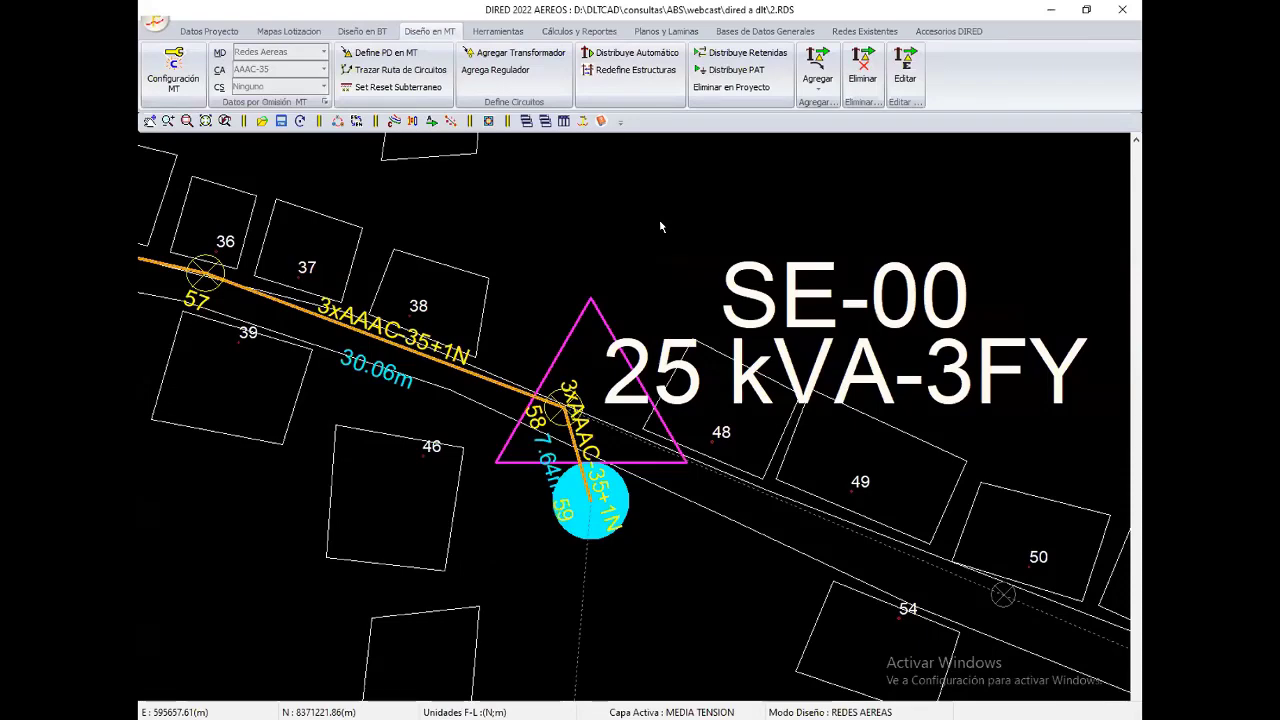
Step: Rerun the structure redistribution with automatic angle, terminal TS-3 and PR3-3 retention structures
{"action": "scroll", "coordinate": [603, 437], "scroll_direction": "up", "scroll_amount": 1}
{"action": "right_click", "coordinate": [604, 437]}
{"action": "key", "text": "Escape"}
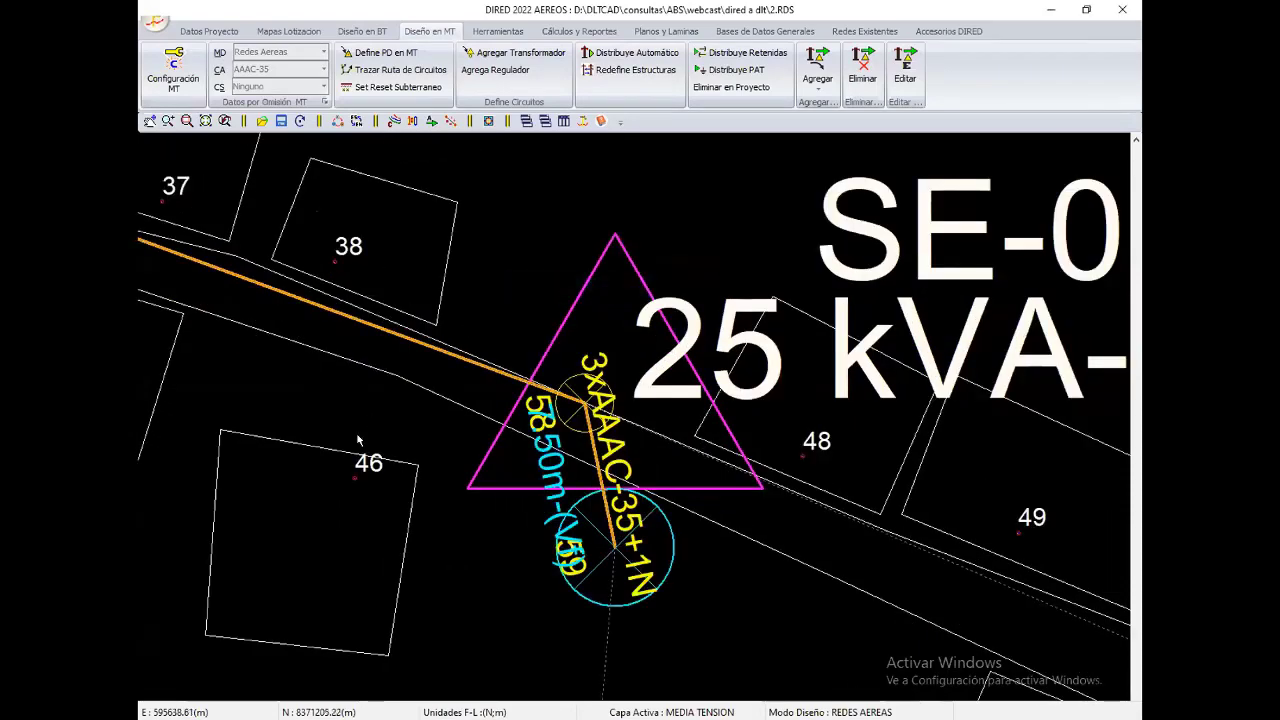
{"action": "scroll", "coordinate": [615, 437], "scroll_direction": "down", "scroll_amount": 2}
{"action": "scroll", "coordinate": [514, 448], "scroll_direction": "down", "scroll_amount": 2}
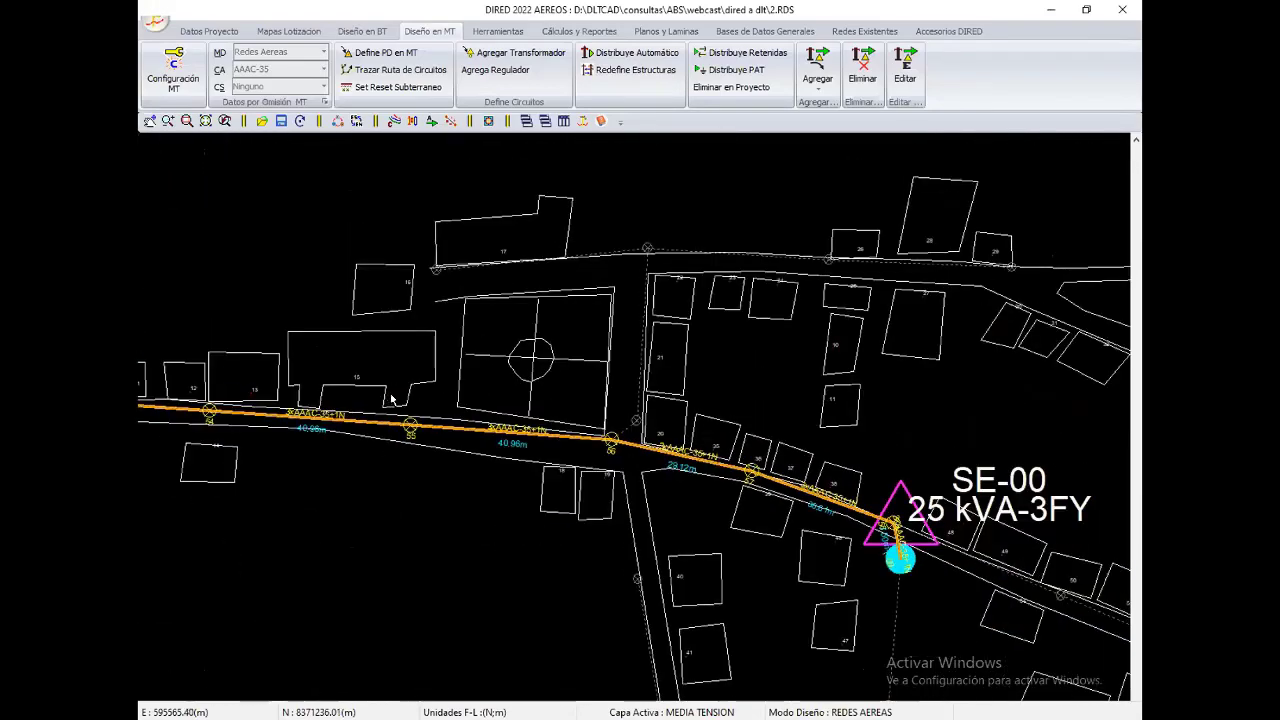
{"action": "scroll", "coordinate": [514, 448], "scroll_direction": "down", "scroll_amount": 1}
{"action": "scroll", "coordinate": [514, 448], "scroll_direction": "down", "scroll_amount": 1}
{"action": "left_click", "coordinate": [630, 70]}
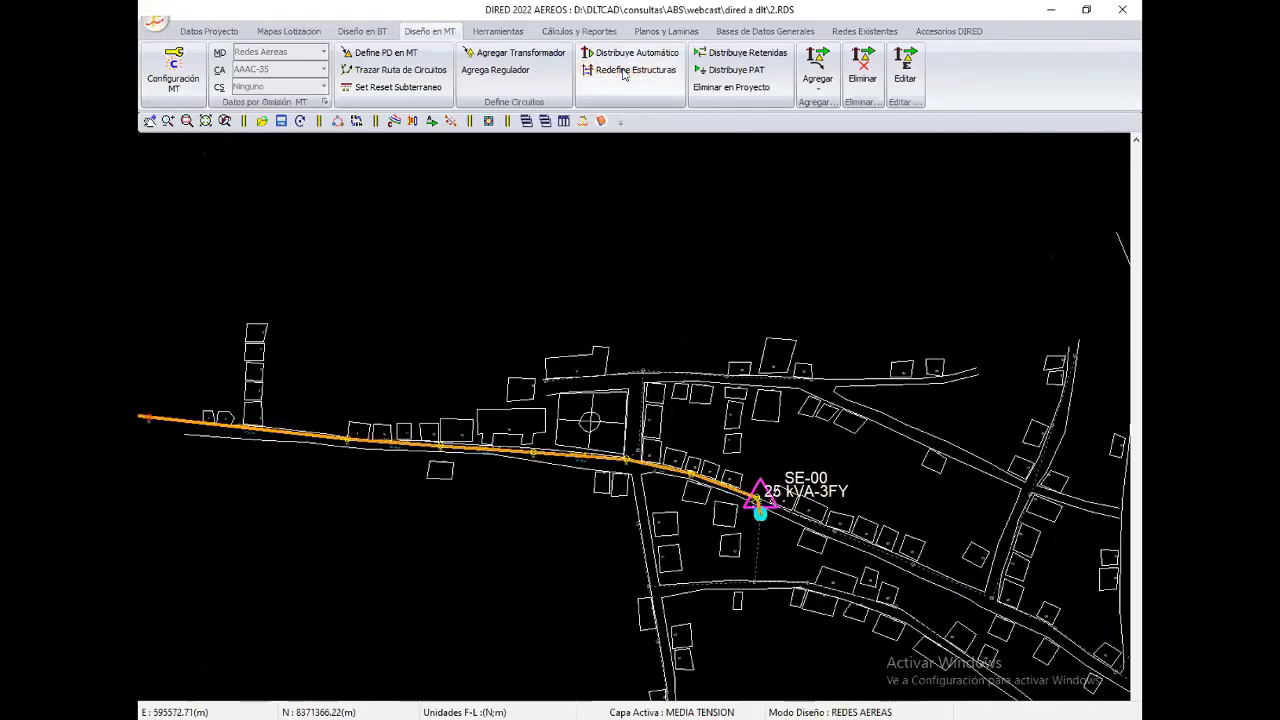
{"action": "left_click", "coordinate": [304, 432]}
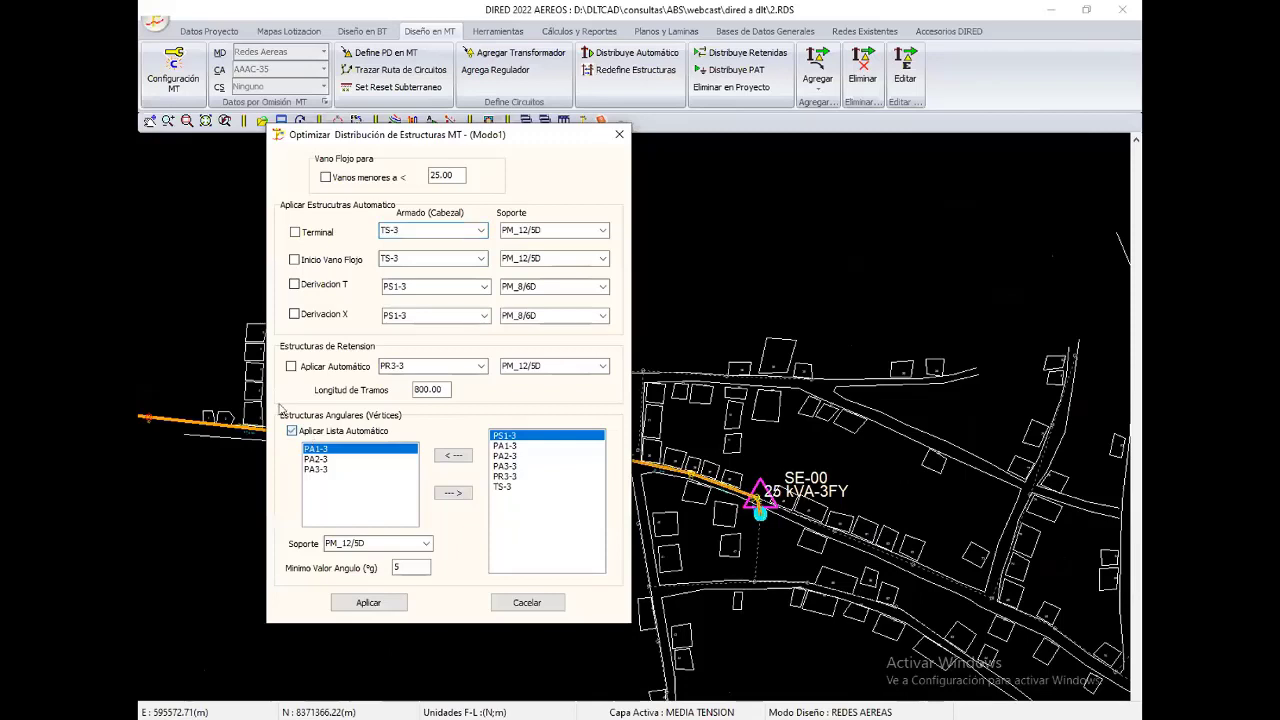
{"action": "left_click", "coordinate": [324, 234]}
{"action": "left_click", "coordinate": [318, 372]}
{"action": "left_click", "coordinate": [388, 604]}
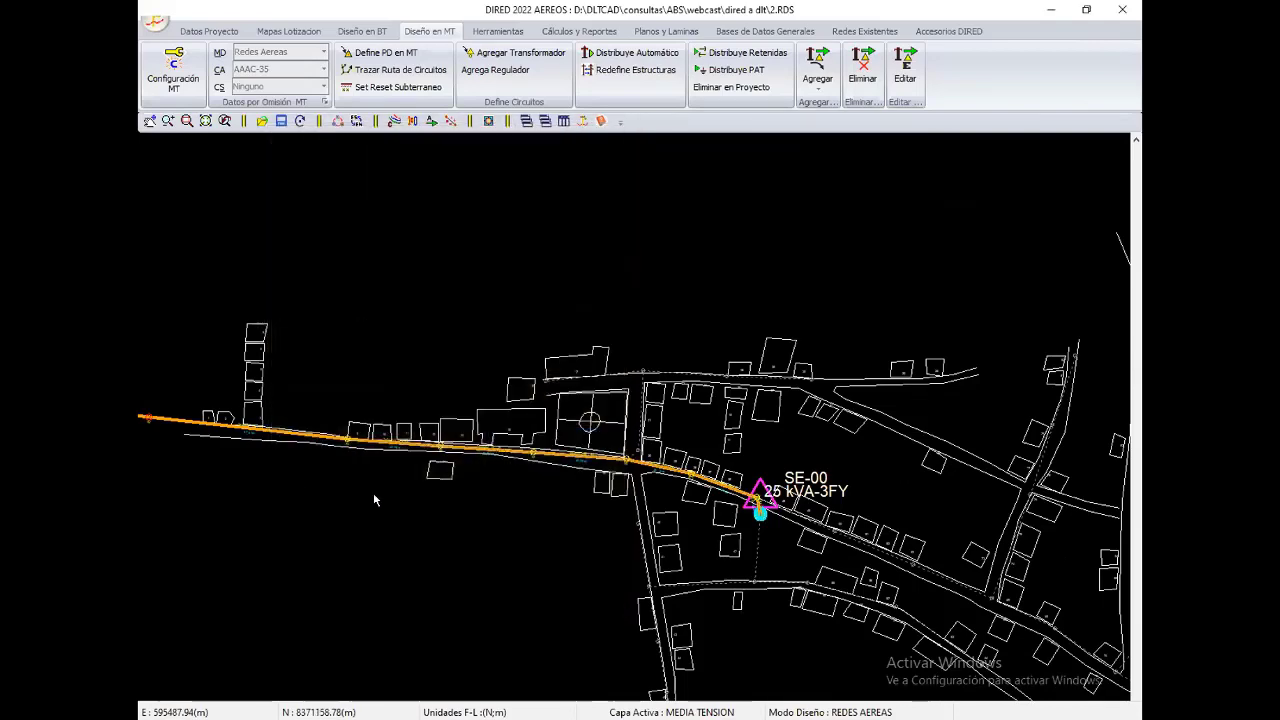
{"action": "scroll", "coordinate": [397, 397], "scroll_direction": "up", "scroll_amount": 3}
{"action": "scroll", "coordinate": [534, 486], "scroll_direction": "down", "scroll_amount": 3}
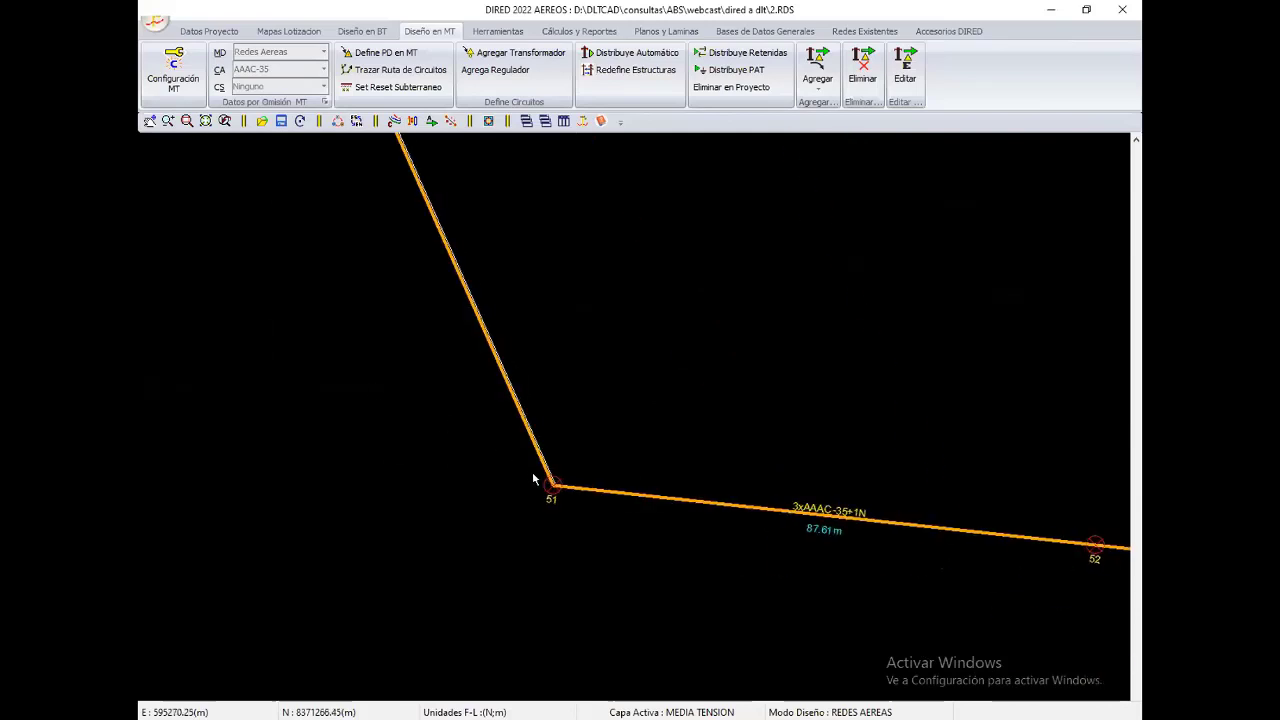
{"action": "middle_click_drag", "start_coordinate": [534, 486], "coordinate": [471, 514]}
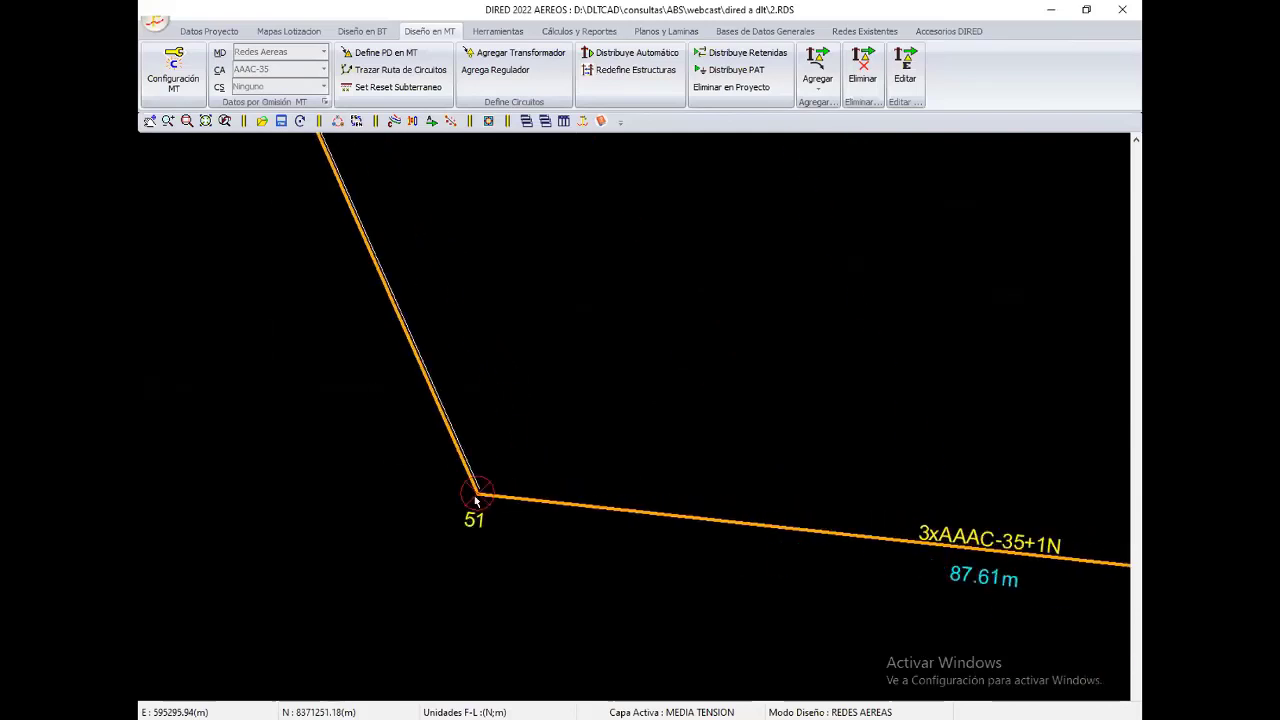
{"action": "left_click", "coordinate": [477, 497]}
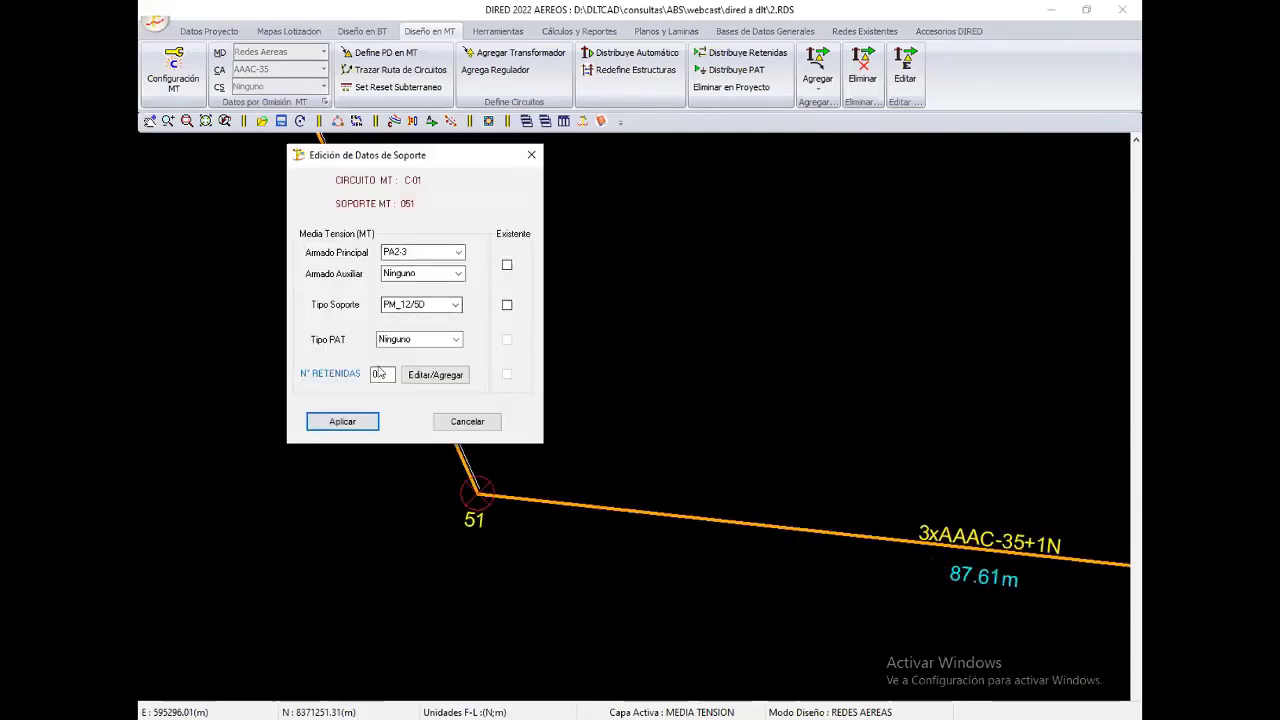
{"action": "left_click", "coordinate": [466, 421]}
{"action": "scroll", "coordinate": [617, 449], "scroll_direction": "down", "scroll_amount": 5}
{"action": "scroll", "coordinate": [650, 400], "scroll_direction": "down", "scroll_amount": 2}
{"action": "scroll", "coordinate": [686, 341], "scroll_direction": "down", "scroll_amount": 2}
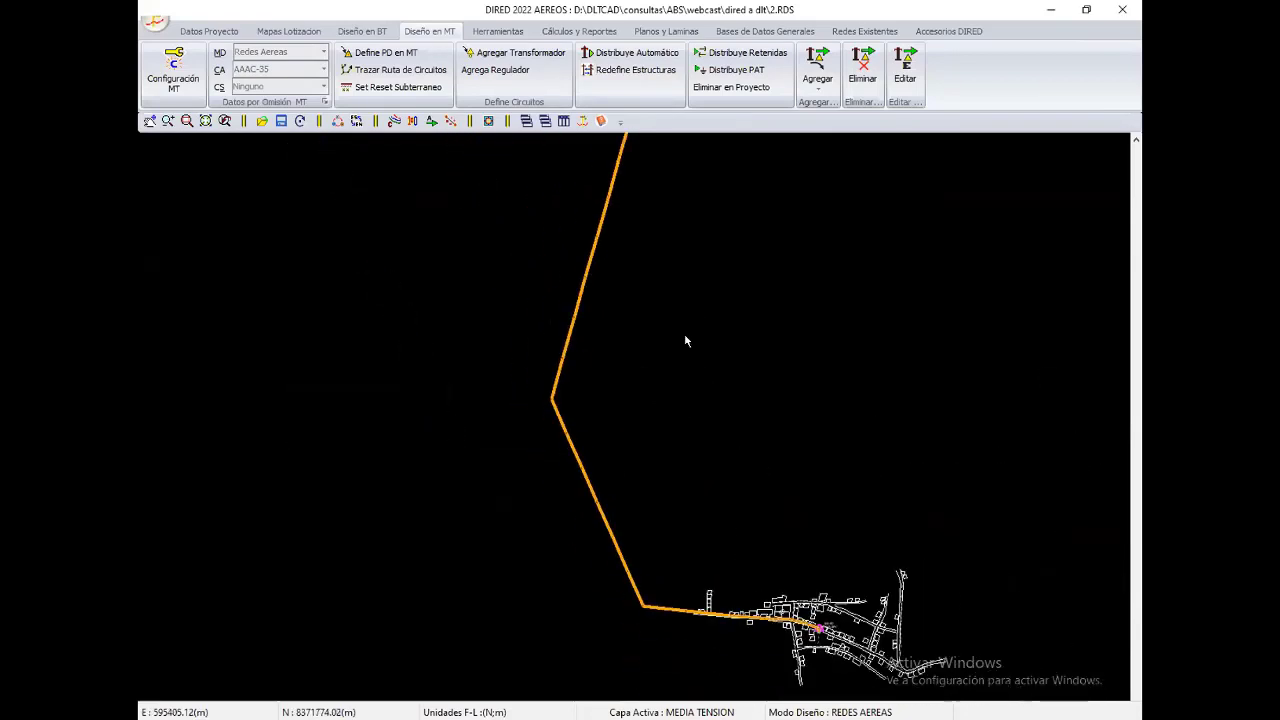
{"action": "scroll", "coordinate": [686, 341], "scroll_direction": "up", "scroll_amount": 2}
{"action": "scroll", "coordinate": [646, 471], "scroll_direction": "up", "scroll_amount": 2}
{"action": "scroll", "coordinate": [648, 391], "scroll_direction": "up", "scroll_amount": 2}
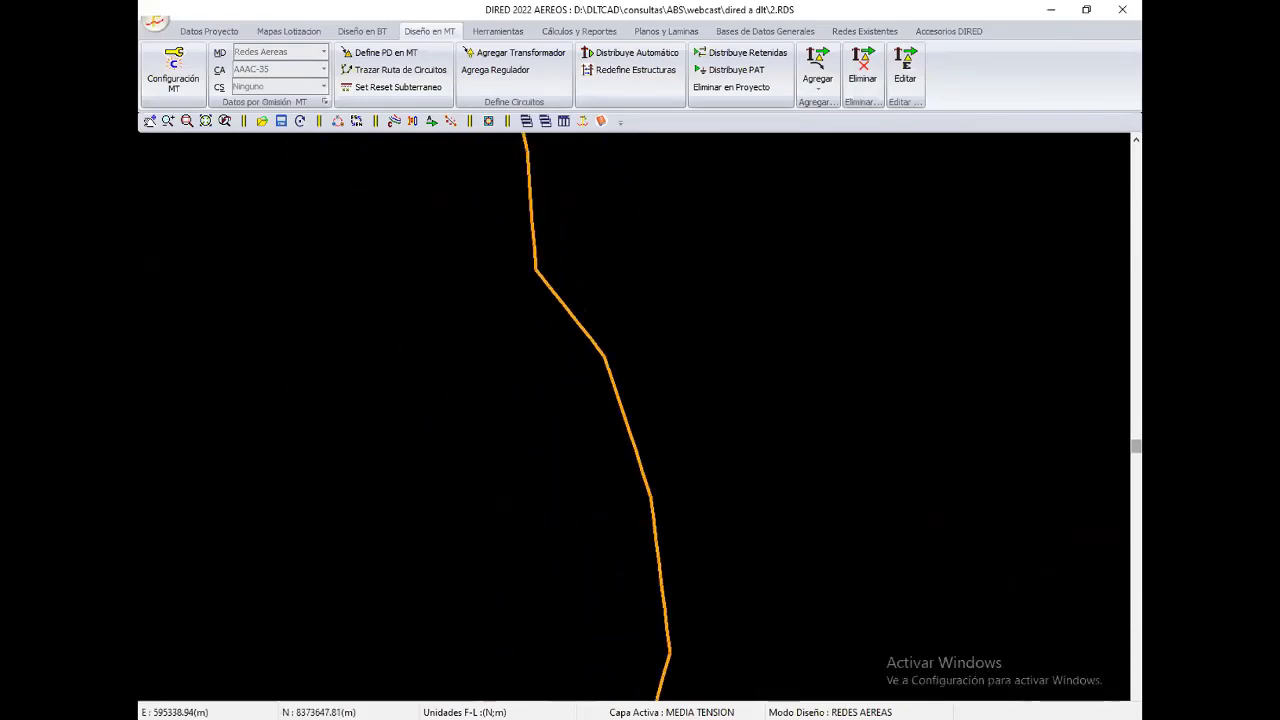
{"action": "scroll", "coordinate": [648, 391], "scroll_direction": "up", "scroll_amount": 1}
{"action": "scroll", "coordinate": [608, 500], "scroll_direction": "up", "scroll_amount": 1}
{"action": "scroll", "coordinate": [557, 463], "scroll_direction": "up", "scroll_amount": 1}
{"action": "scroll", "coordinate": [700, 515], "scroll_direction": "up", "scroll_amount": 1}
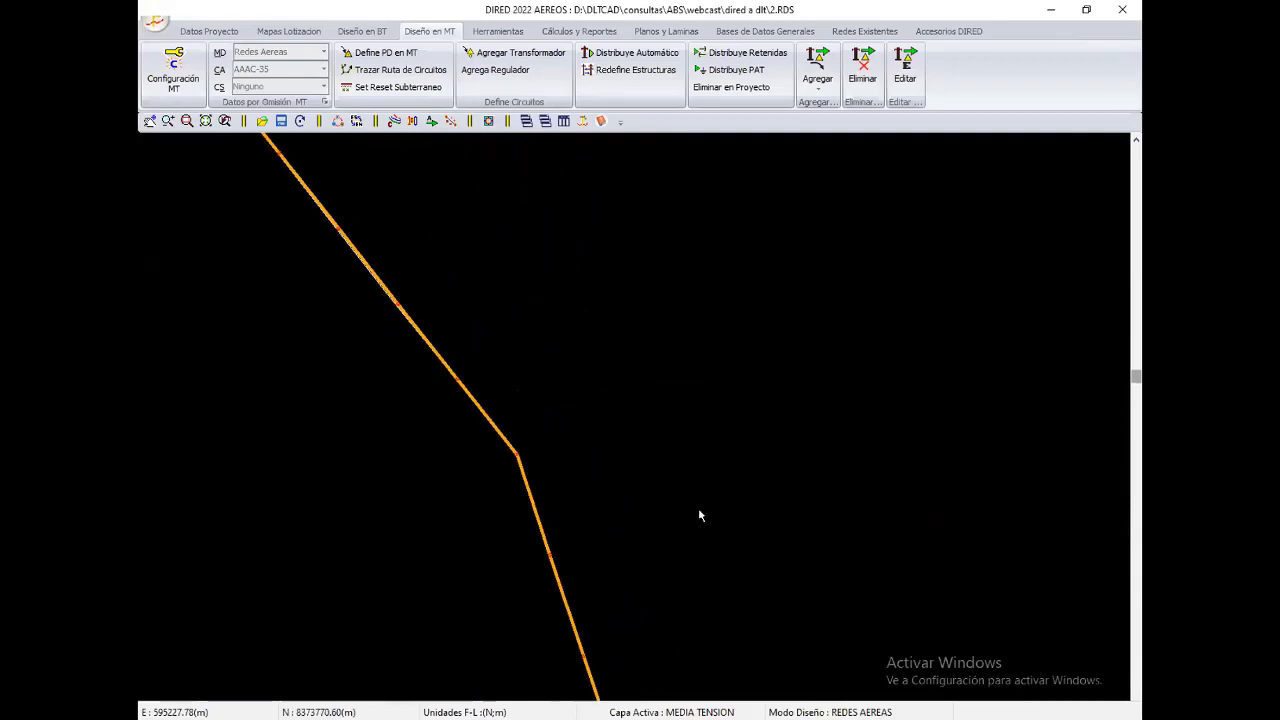
{"action": "scroll", "coordinate": [700, 515], "scroll_direction": "down", "scroll_amount": 1}
{"action": "scroll", "coordinate": [669, 516], "scroll_direction": "up", "scroll_amount": 1}
{"action": "scroll", "coordinate": [640, 510], "scroll_direction": "up", "scroll_amount": 1}
{"action": "scroll", "coordinate": [617, 505], "scroll_direction": "down", "scroll_amount": 1}
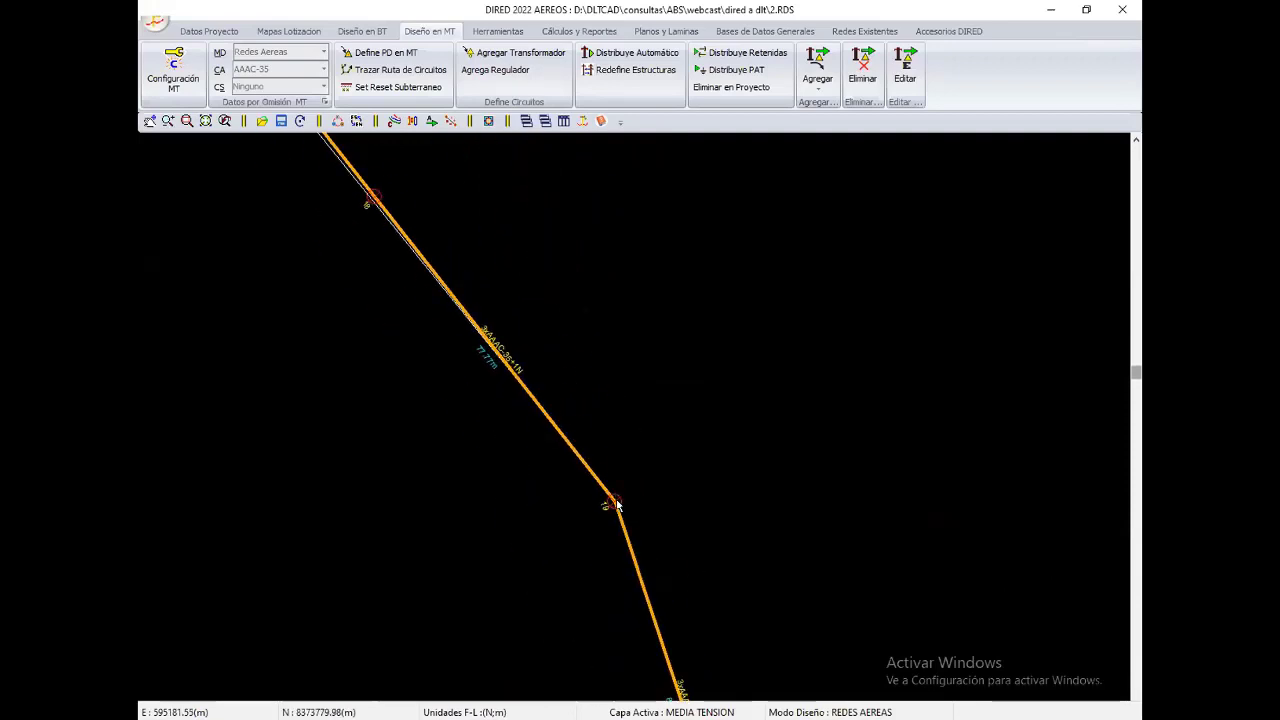
{"action": "left_click", "coordinate": [617, 505]}
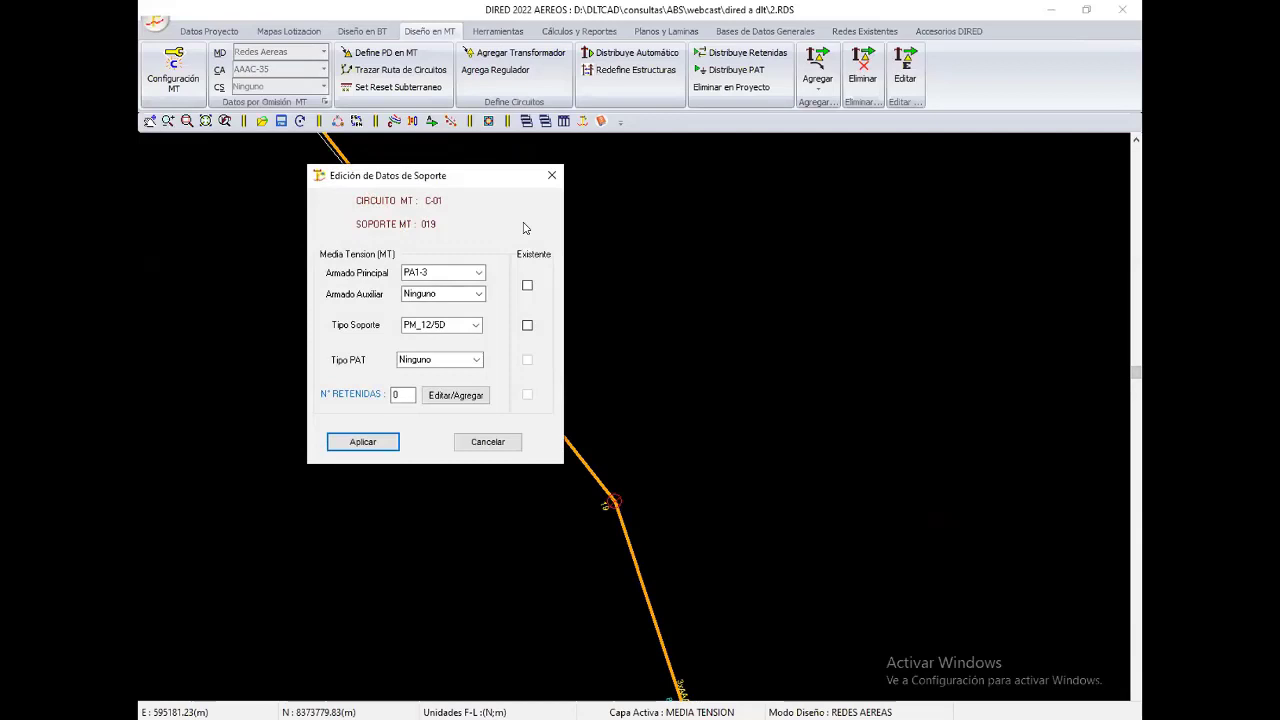
{"action": "left_click", "coordinate": [552, 175]}
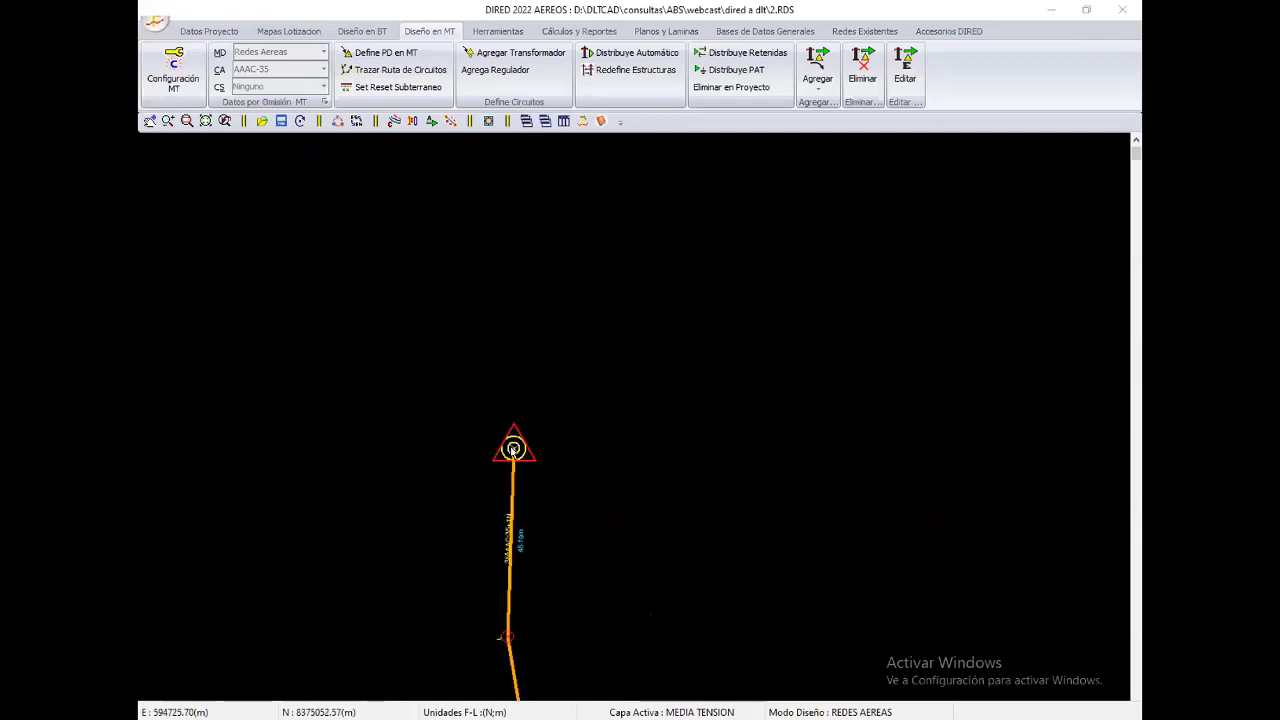
{"action": "double_click", "coordinate": [493, 427]}
{"action": "left_click", "coordinate": [312, 82]}
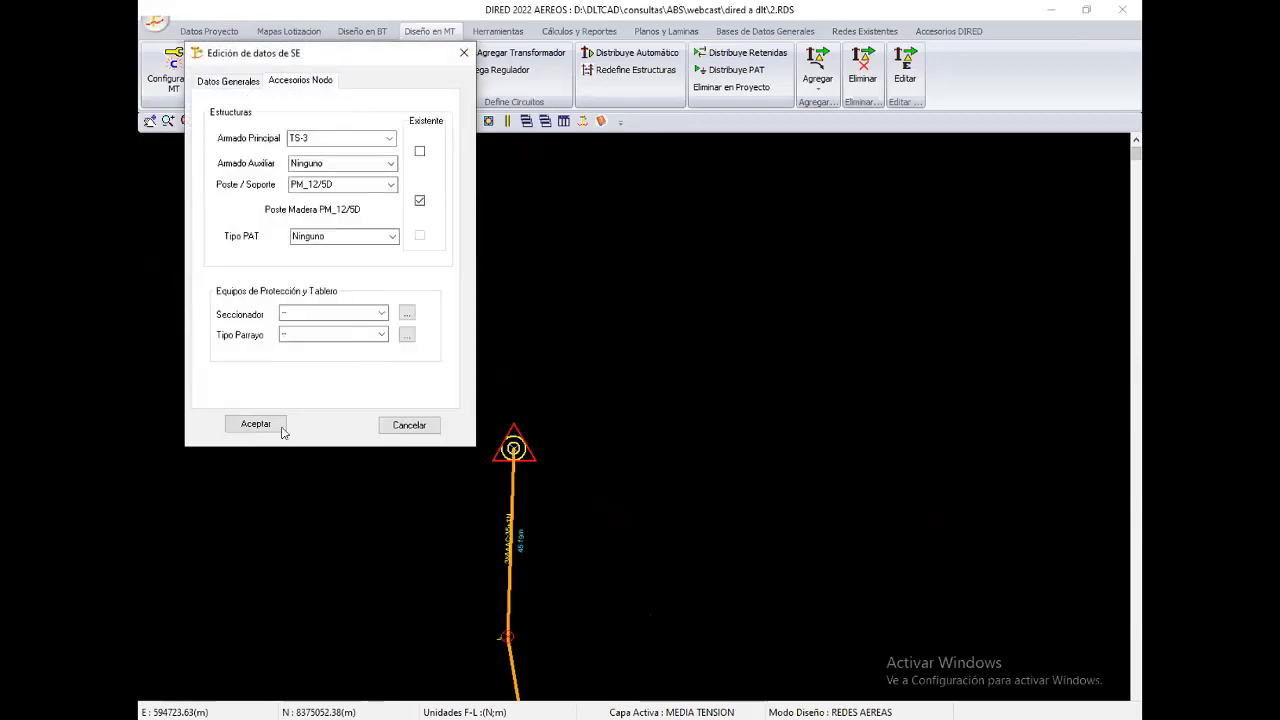
{"action": "left_click", "coordinate": [270, 421]}
{"action": "scroll", "coordinate": [560, 443], "scroll_direction": "down", "scroll_amount": 2}
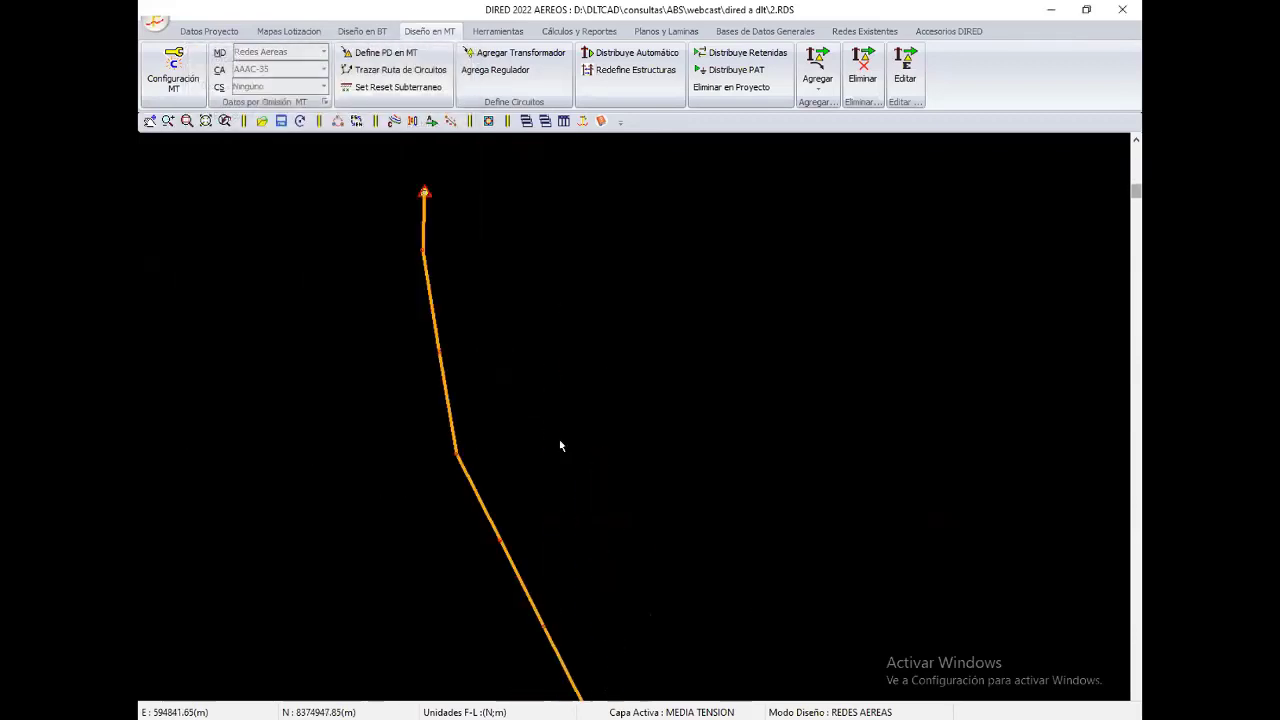
{"action": "scroll", "coordinate": [560, 443], "scroll_direction": "down", "scroll_amount": 2}
{"action": "scroll", "coordinate": [654, 426], "scroll_direction": "down", "scroll_amount": 2}
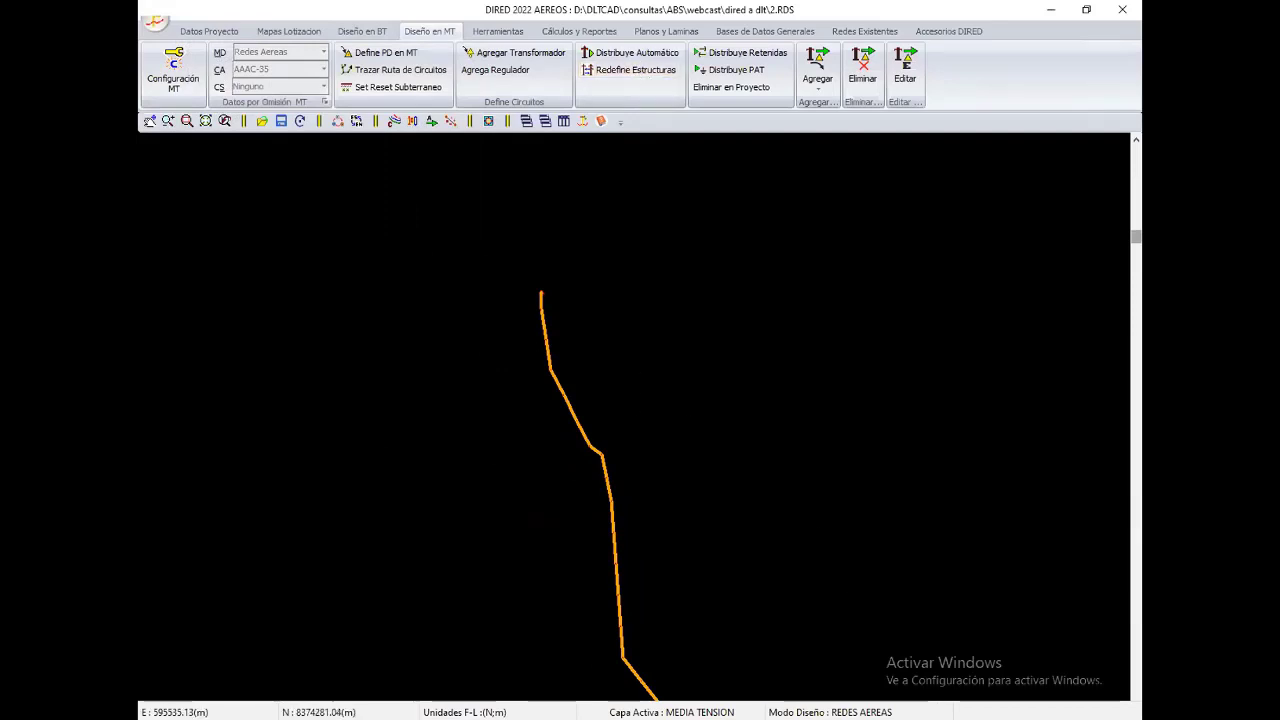
{"action": "scroll", "coordinate": [666, 571], "scroll_direction": "up", "scroll_amount": 3}
{"action": "scroll", "coordinate": [607, 479], "scroll_direction": "down", "scroll_amount": 4}
{"action": "scroll", "coordinate": [612, 455], "scroll_direction": "down", "scroll_amount": 1}
{"action": "scroll", "coordinate": [517, 409], "scroll_direction": "down", "scroll_amount": 1}
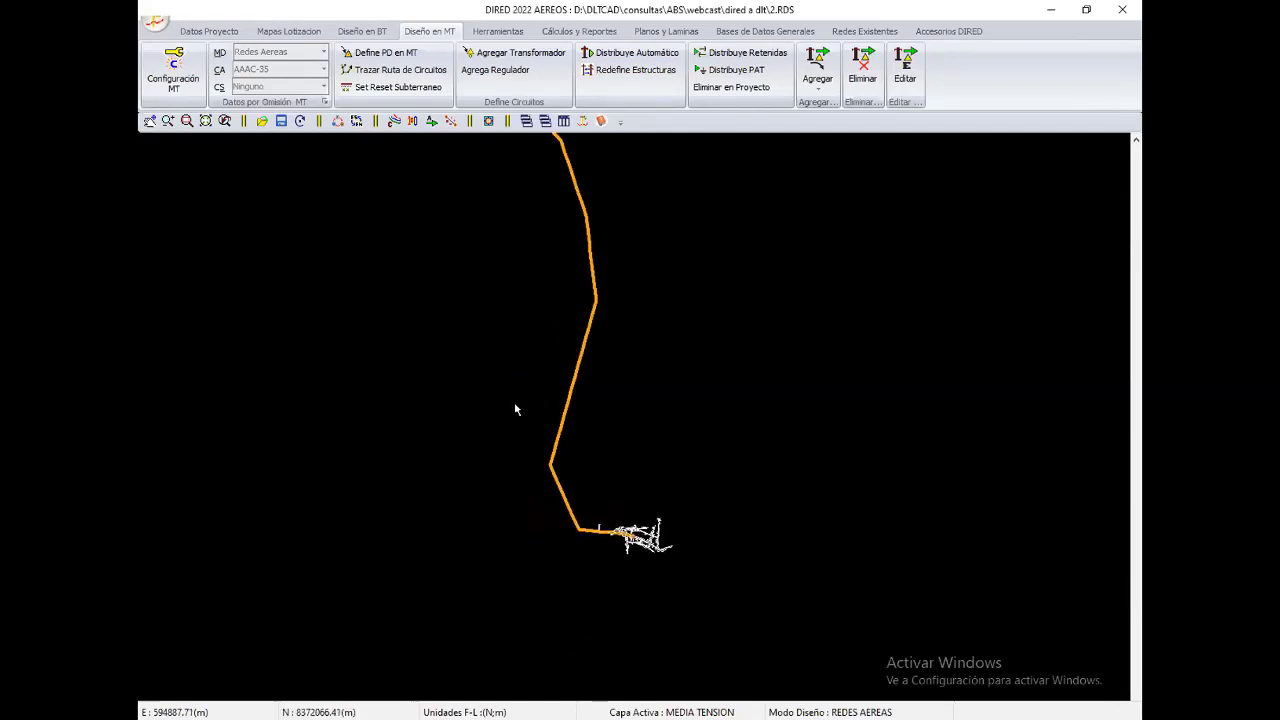
{"action": "middle_click_drag", "start_coordinate": [603, 429], "coordinate": [694, 383]}
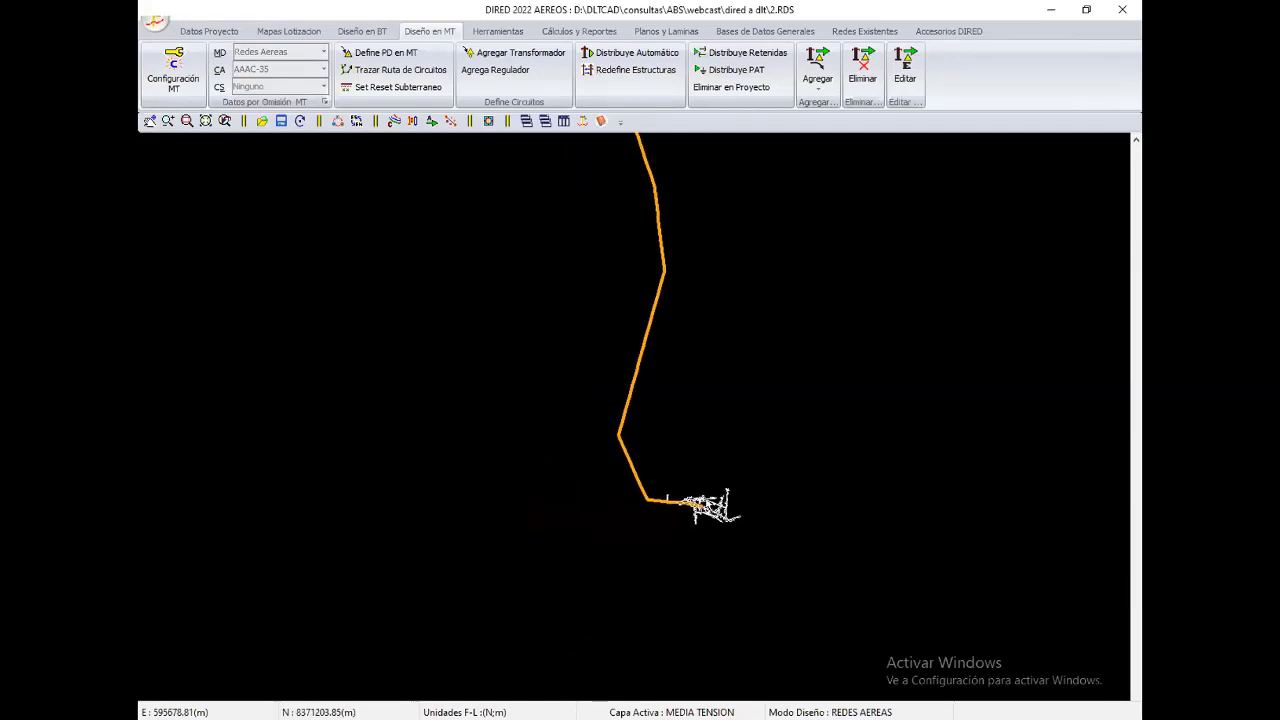
{"action": "scroll", "coordinate": [700, 495], "scroll_direction": "up", "scroll_amount": 1}
{"action": "scroll", "coordinate": [688, 475], "scroll_direction": "up", "scroll_amount": 1}
{"action": "scroll", "coordinate": [674, 449], "scroll_direction": "up", "scroll_amount": 1}
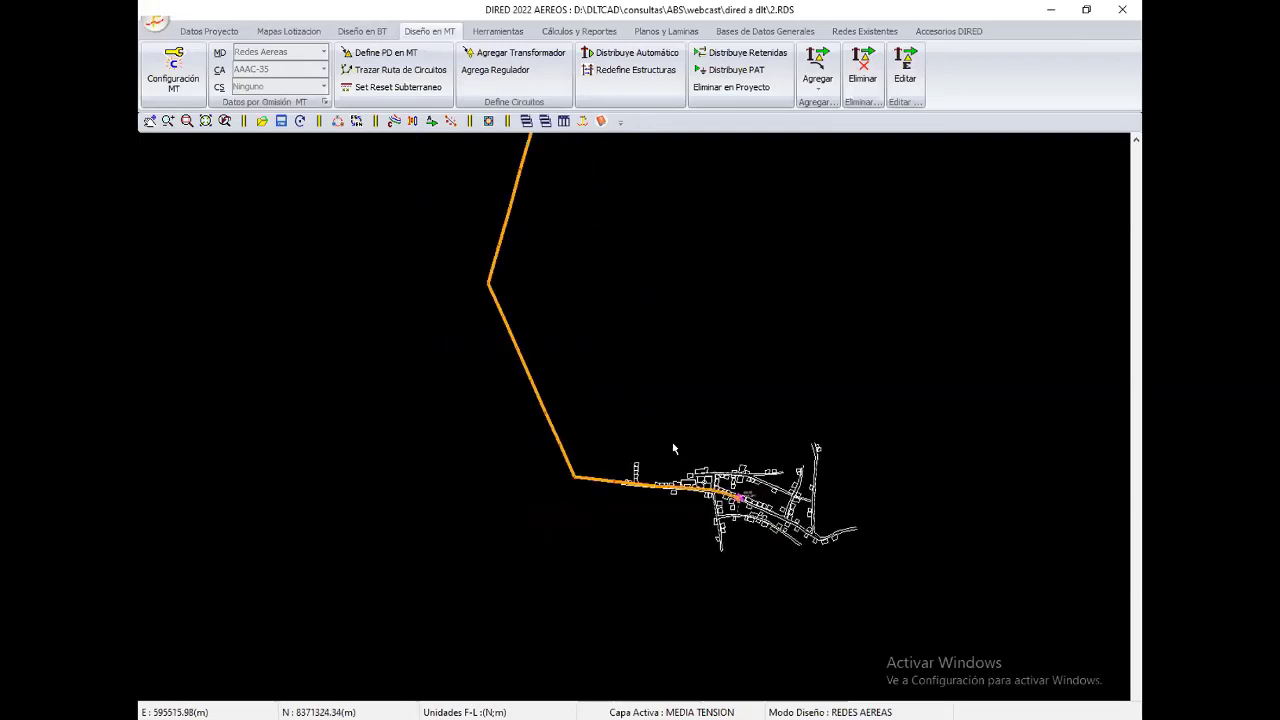
{"action": "scroll", "coordinate": [674, 449], "scroll_direction": "up", "scroll_amount": 1}
{"action": "scroll", "coordinate": [633, 448], "scroll_direction": "up", "scroll_amount": 1}
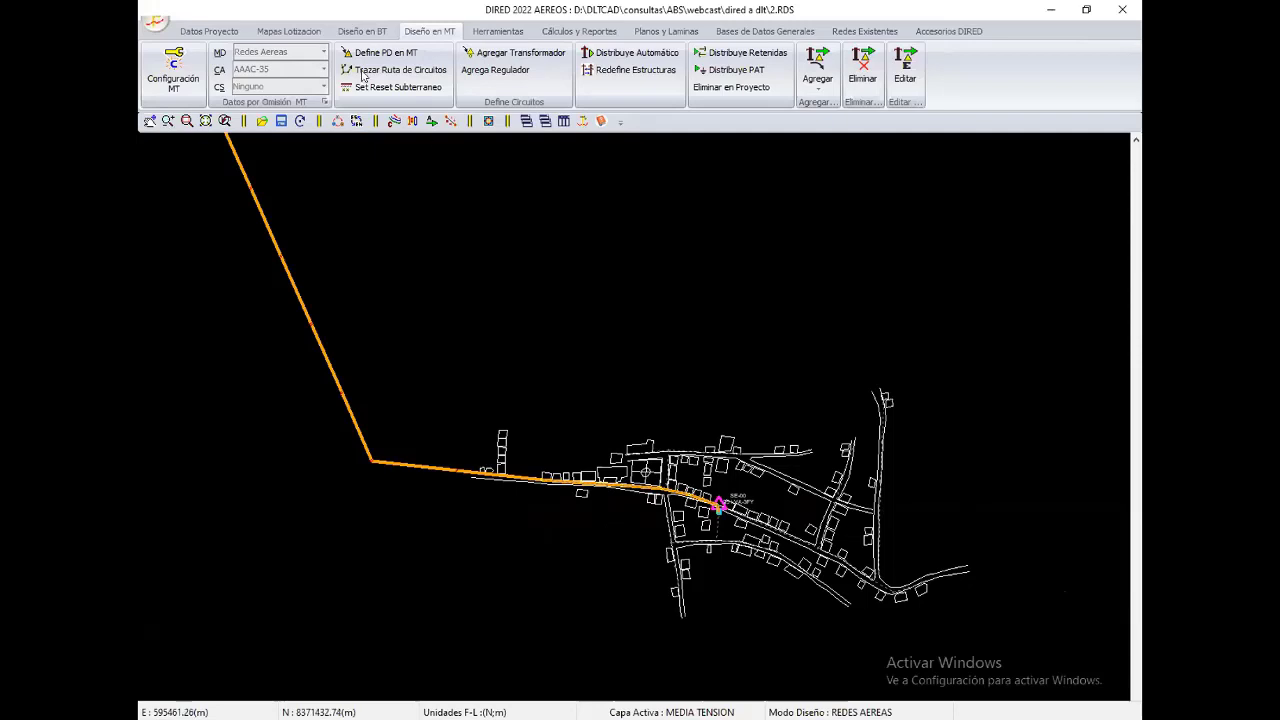
Step: Switch to Diseño en BT and back to Diseño en MT, then show Herramientas
{"action": "left_click", "coordinate": [362, 31]}
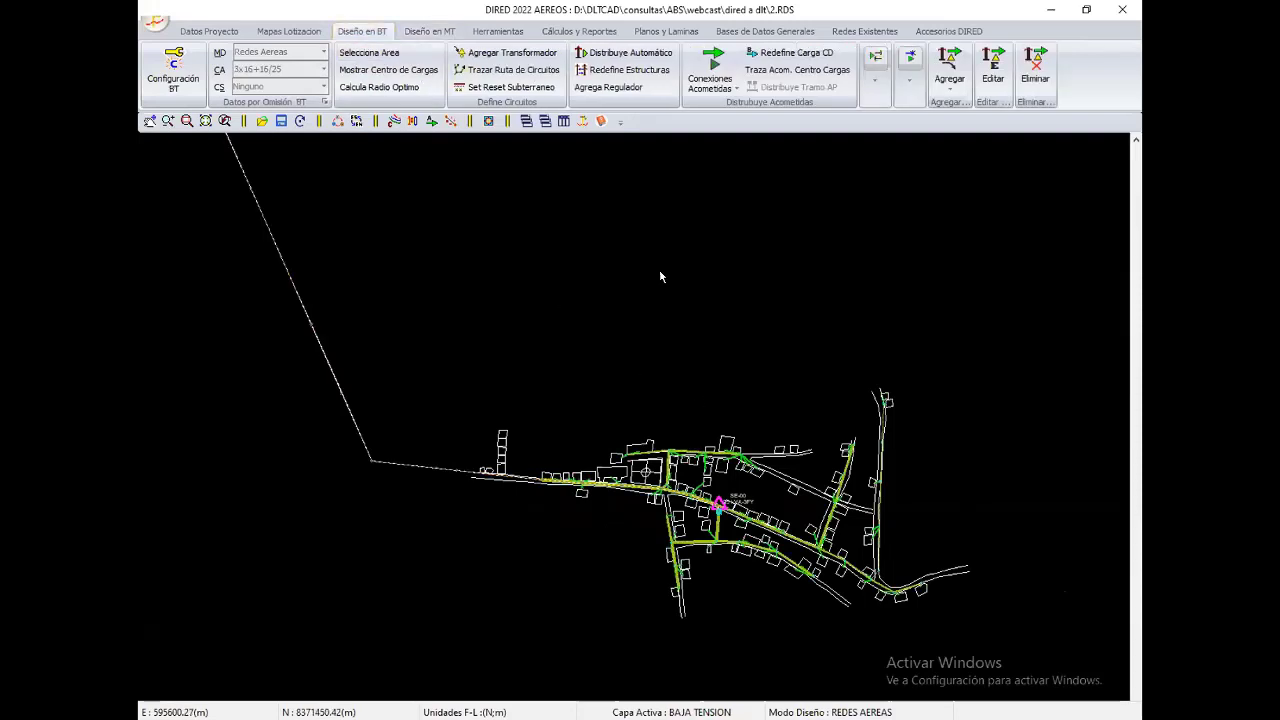
{"action": "left_click", "coordinate": [428, 31]}
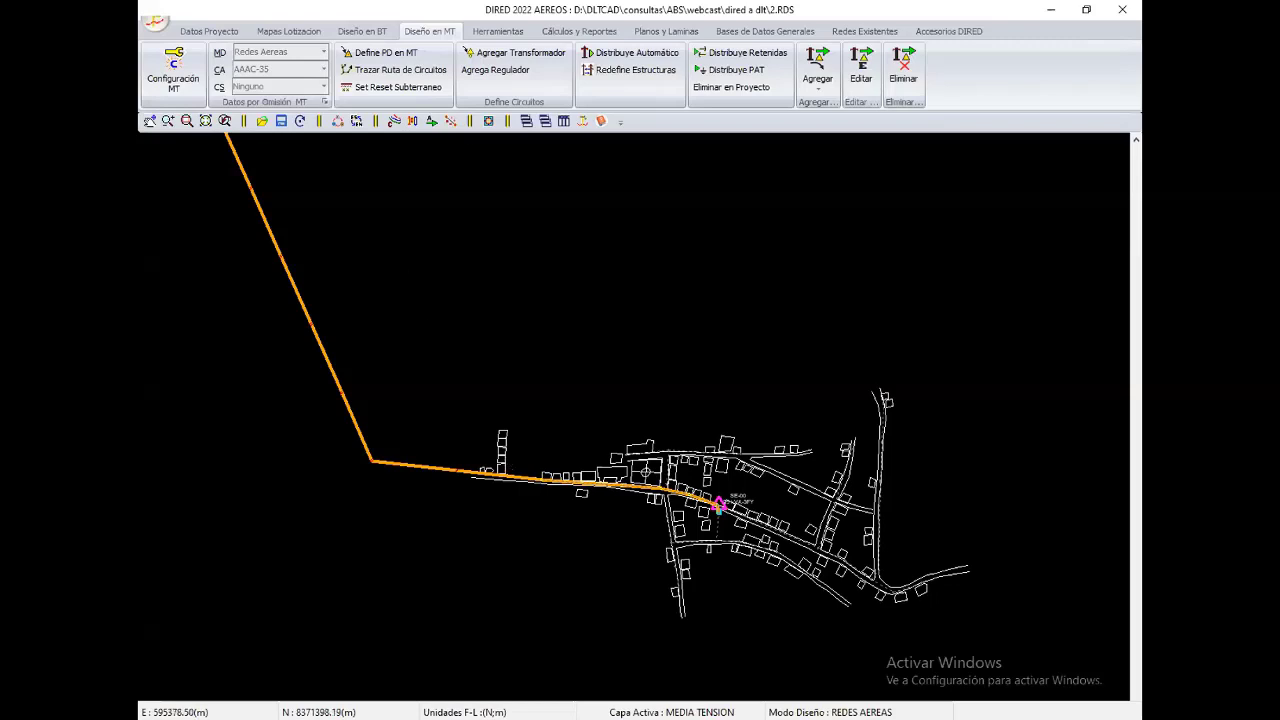
{"action": "left_click", "coordinate": [556, 58]}
{"action": "scroll", "coordinate": [905, 50], "scroll_direction": "down", "scroll_amount": 1}
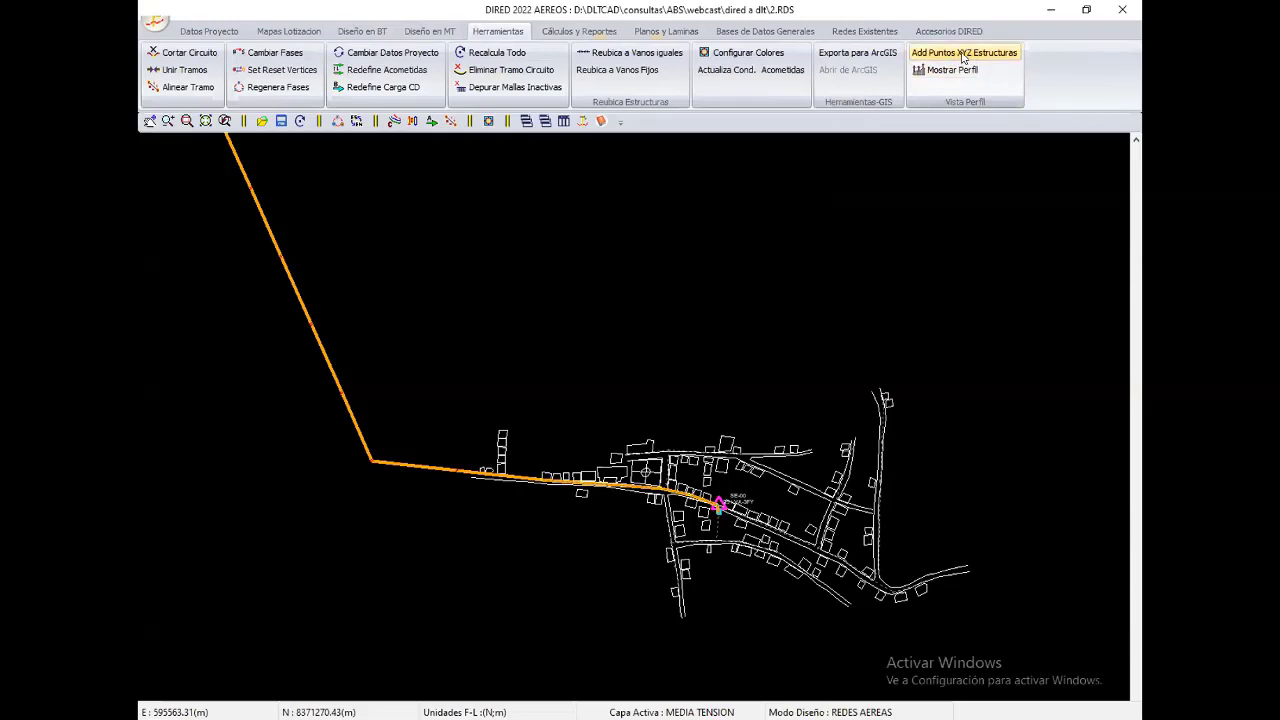
Step: Open the MT_00 - 59 circuit profile view and zoom in on stations 7 to 49
{"action": "left_click", "coordinate": [960, 68]}
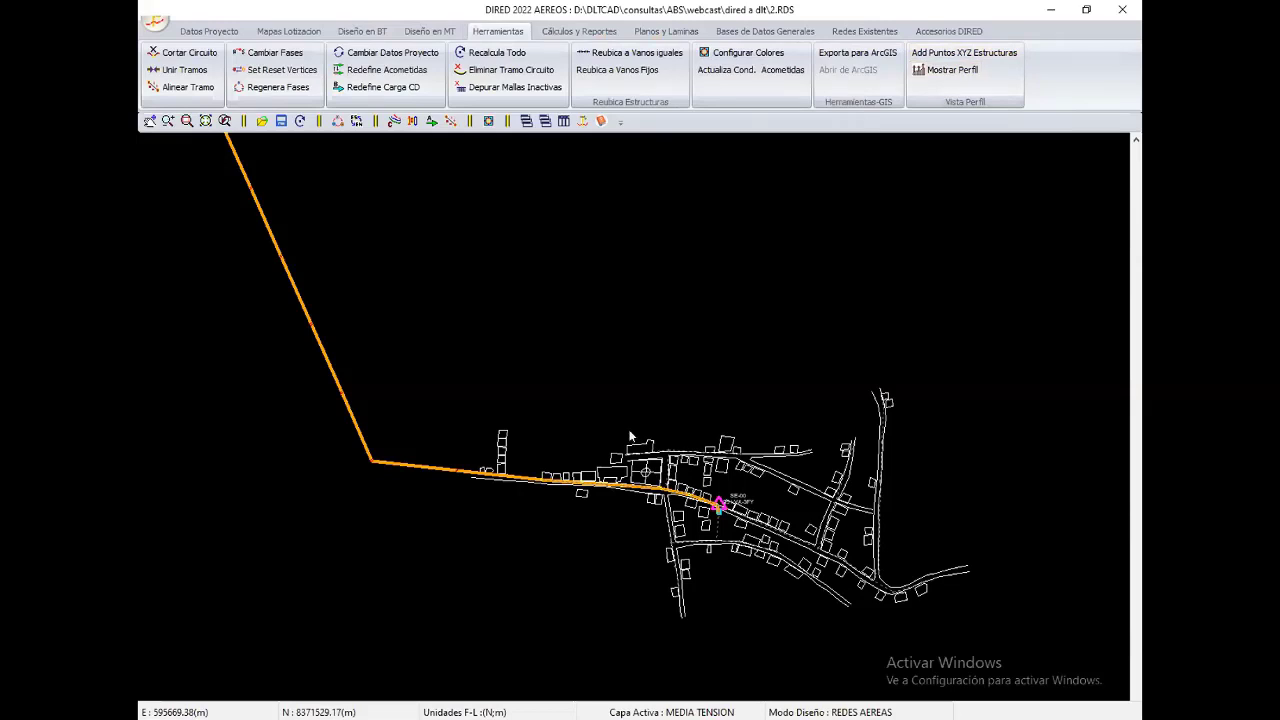
{"action": "left_click", "coordinate": [531, 483]}
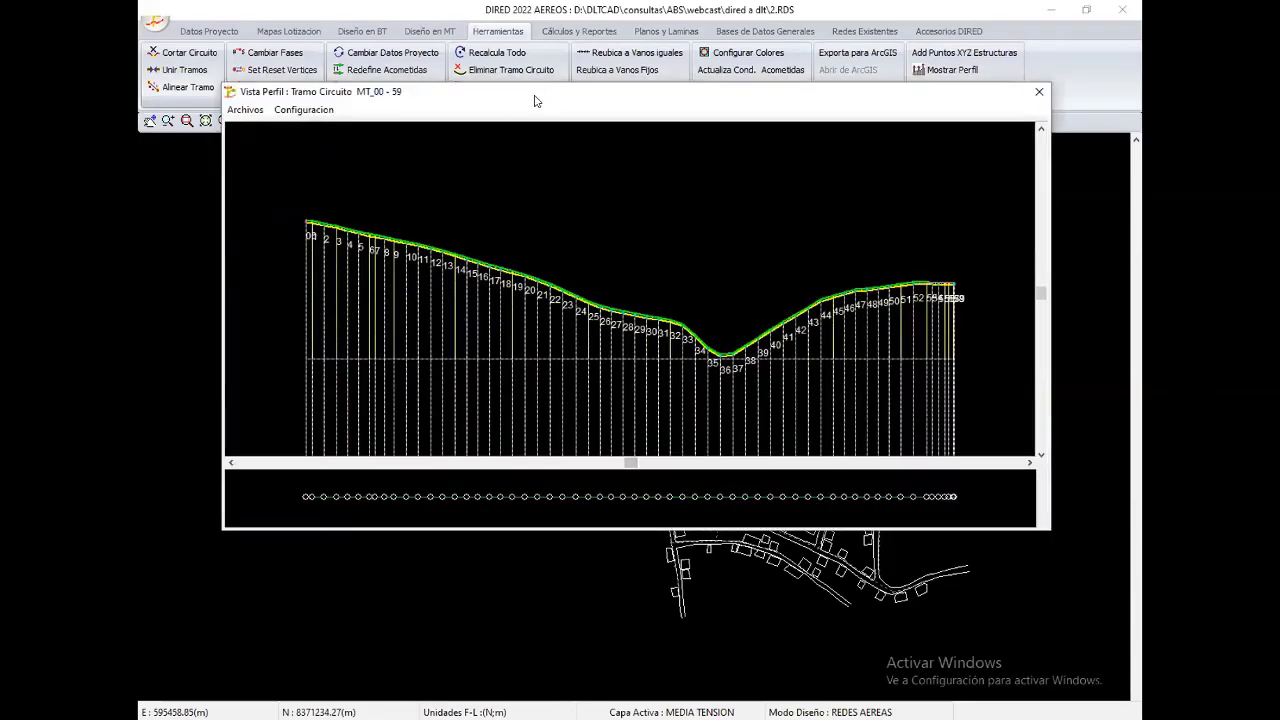
{"action": "left_click_drag", "start_coordinate": [535, 100], "coordinate": [535, 133]}
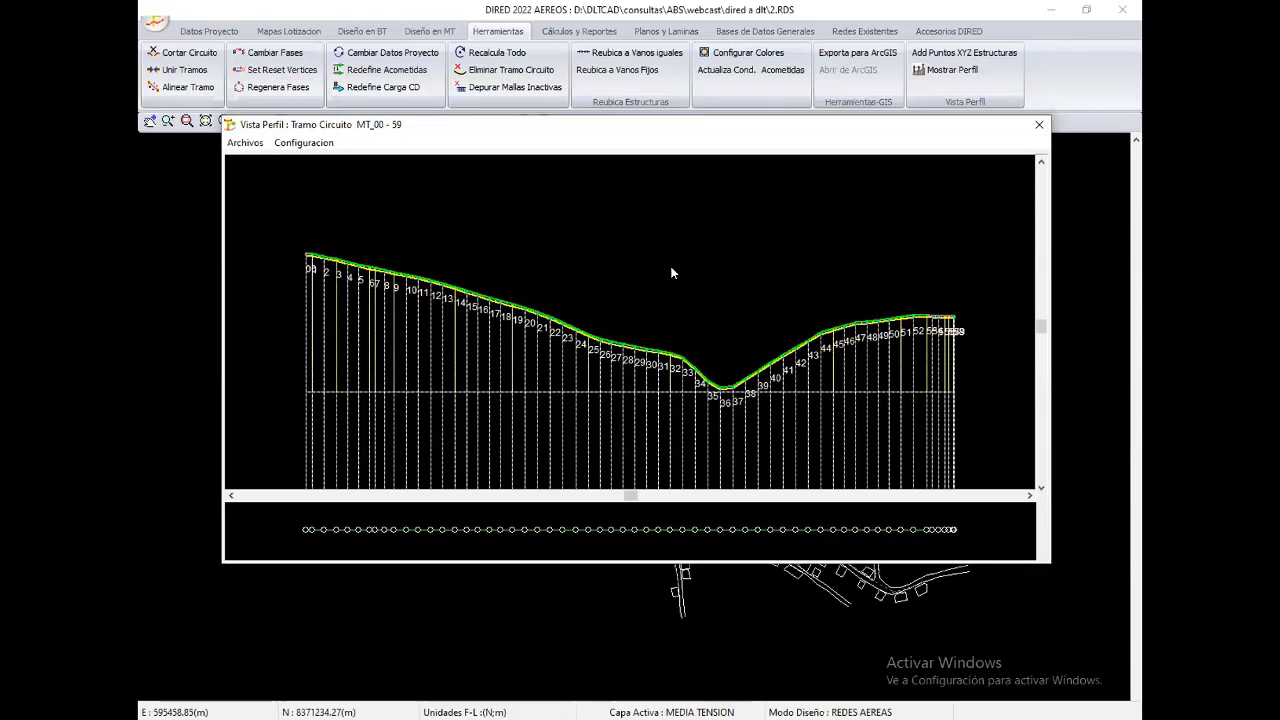
{"action": "left_click", "coordinate": [951, 360]}
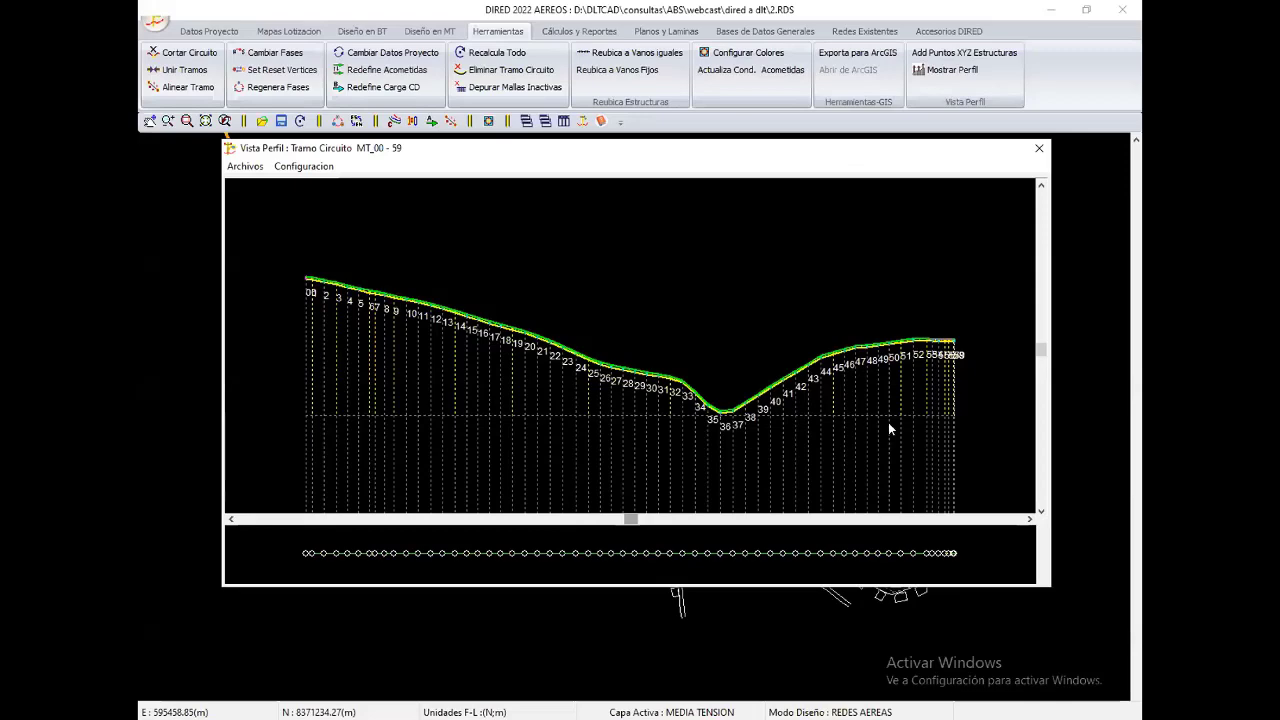
{"action": "scroll", "coordinate": [888, 422], "scroll_direction": "up", "scroll_amount": 2}
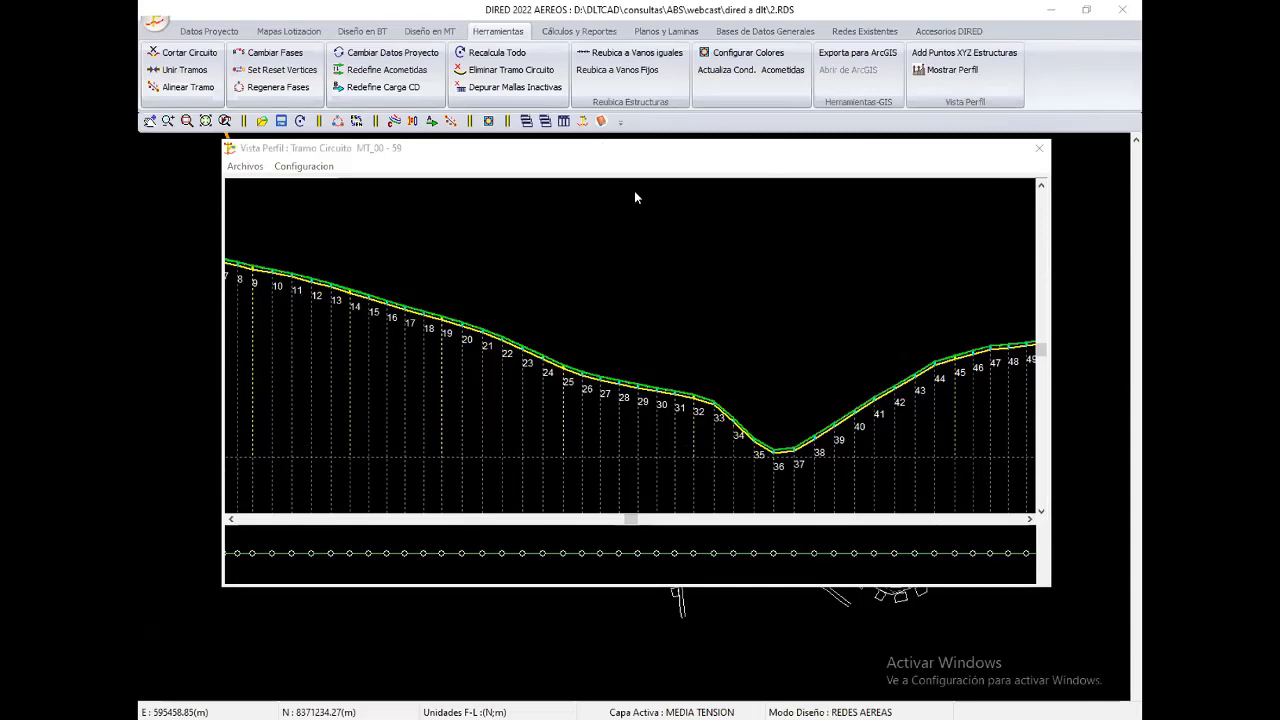
Step: Export the profile through Archivos > Exportar a DLT-CAD, keeping the name Tramo Circuito MT_00 - 59
{"action": "left_click", "coordinate": [249, 170]}
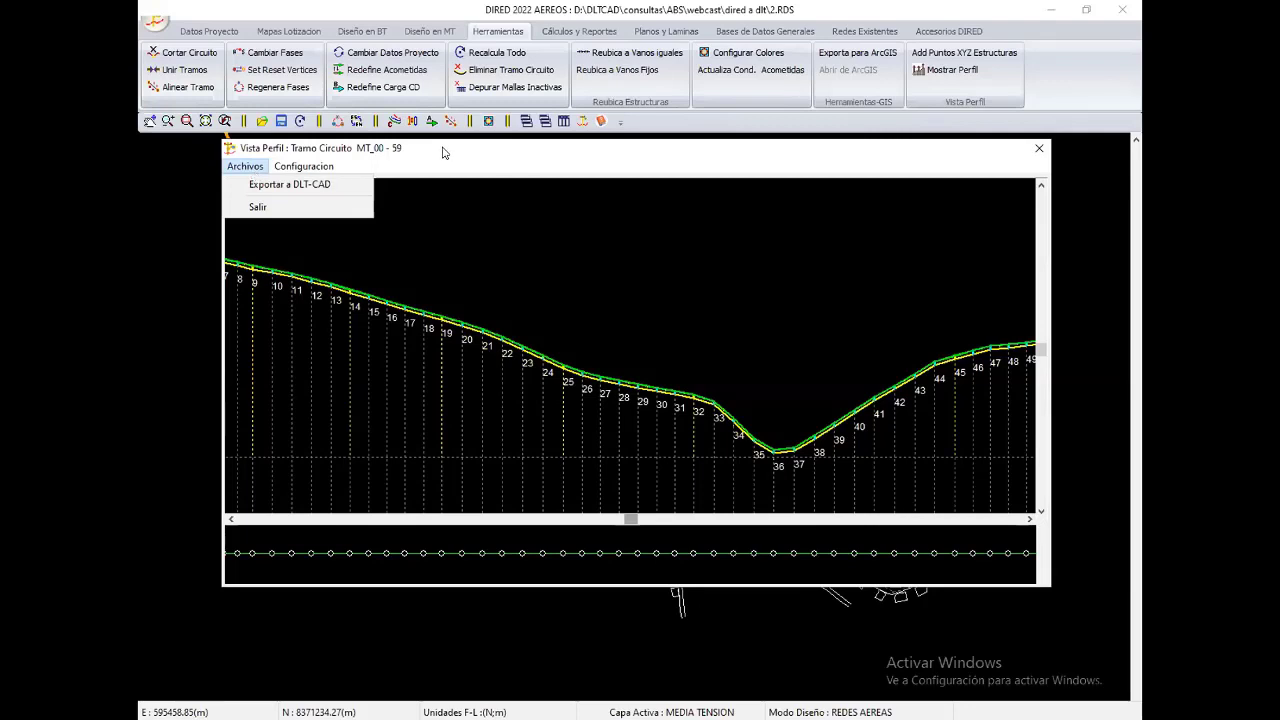
{"action": "left_click", "coordinate": [450, 172]}
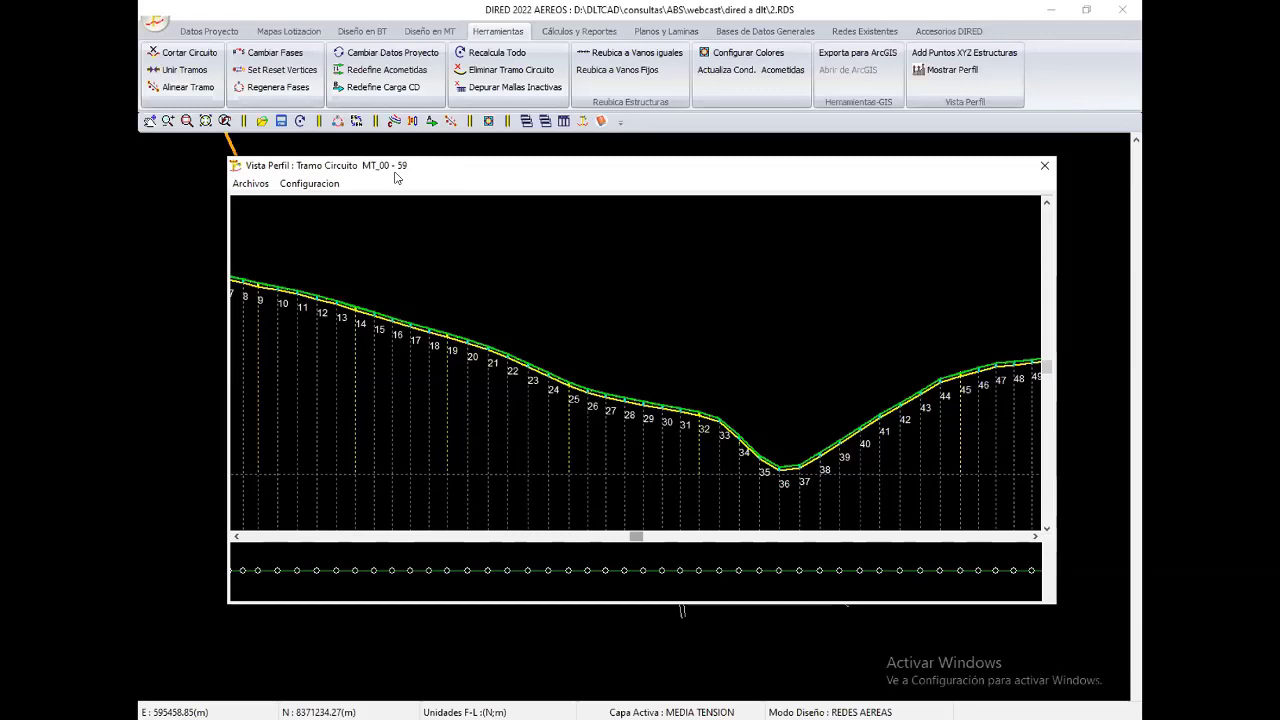
{"action": "left_click", "coordinate": [262, 185]}
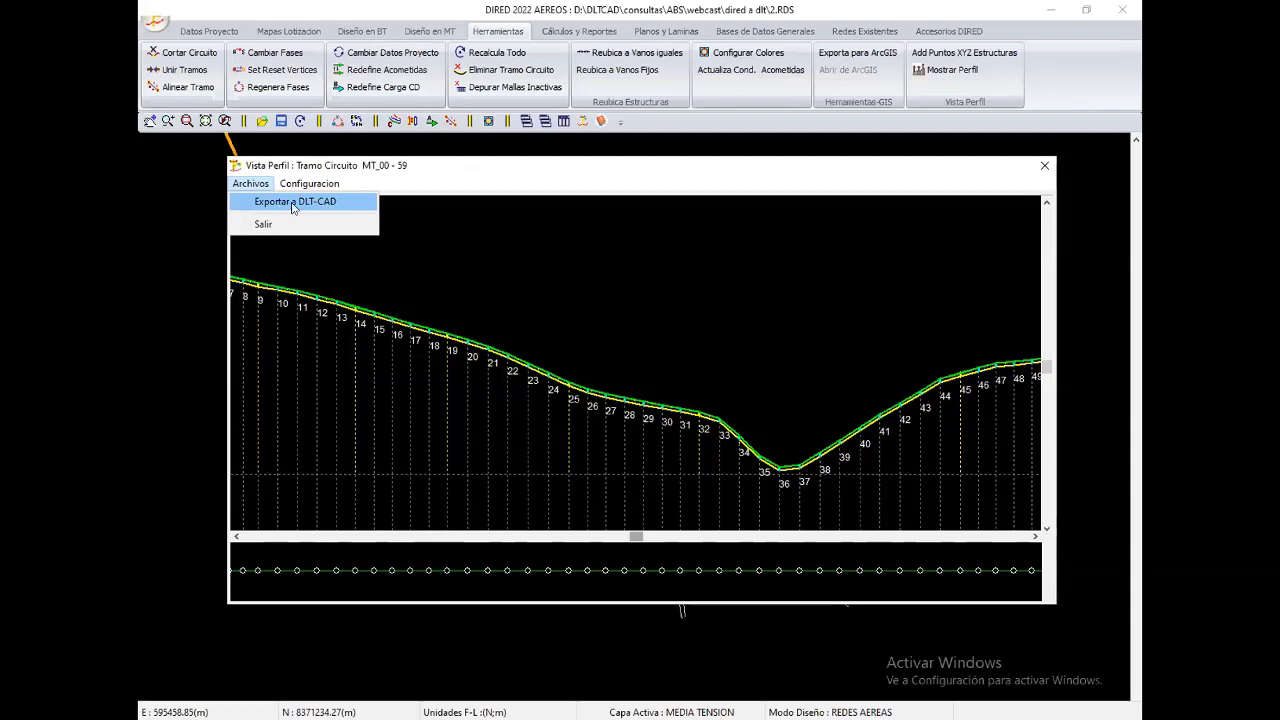
{"action": "left_click", "coordinate": [293, 208]}
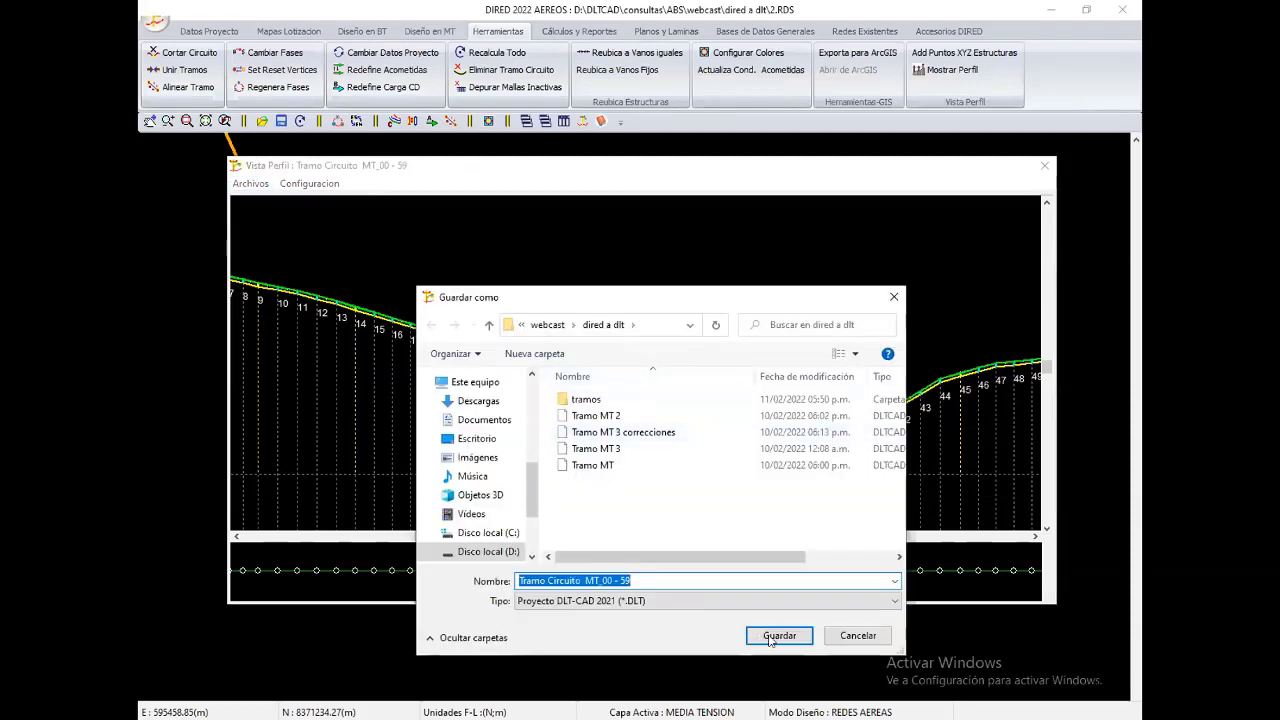
{"action": "left_click", "coordinate": [778, 635]}
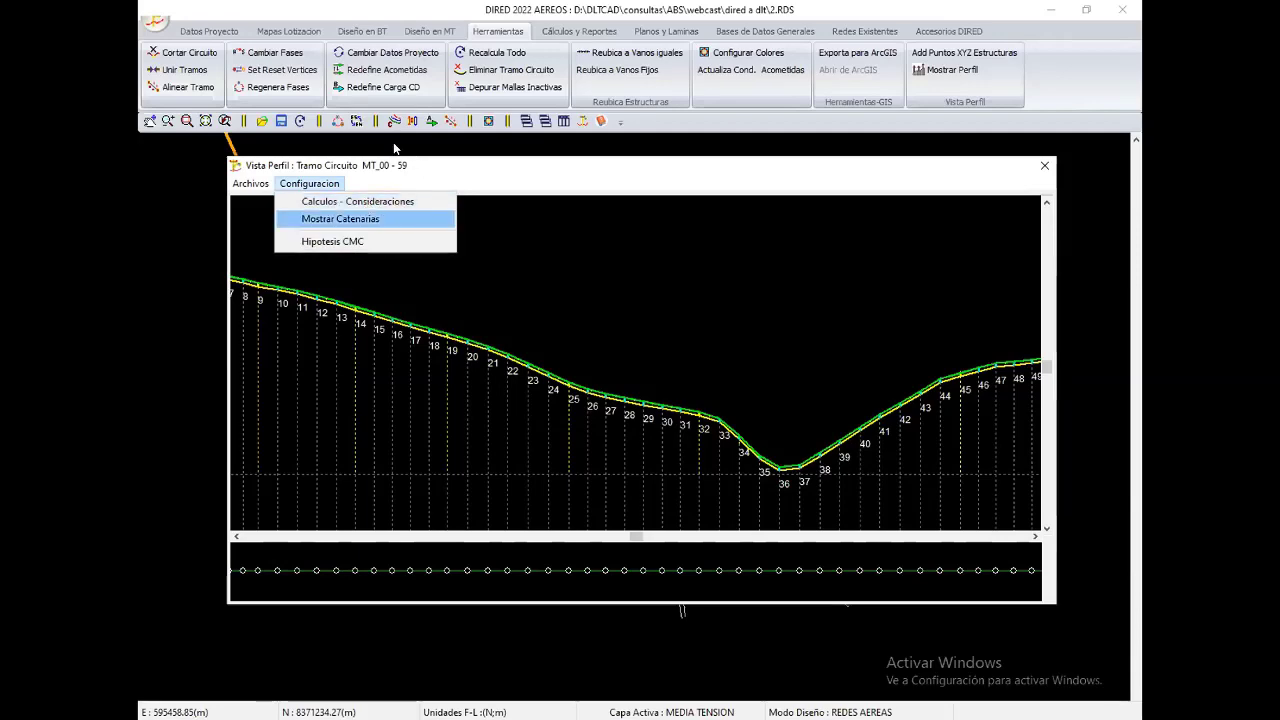
Step: Open Mostrar Catenarias and select the 0.30 BT conductor height value
{"action": "left_click", "coordinate": [340, 218]}
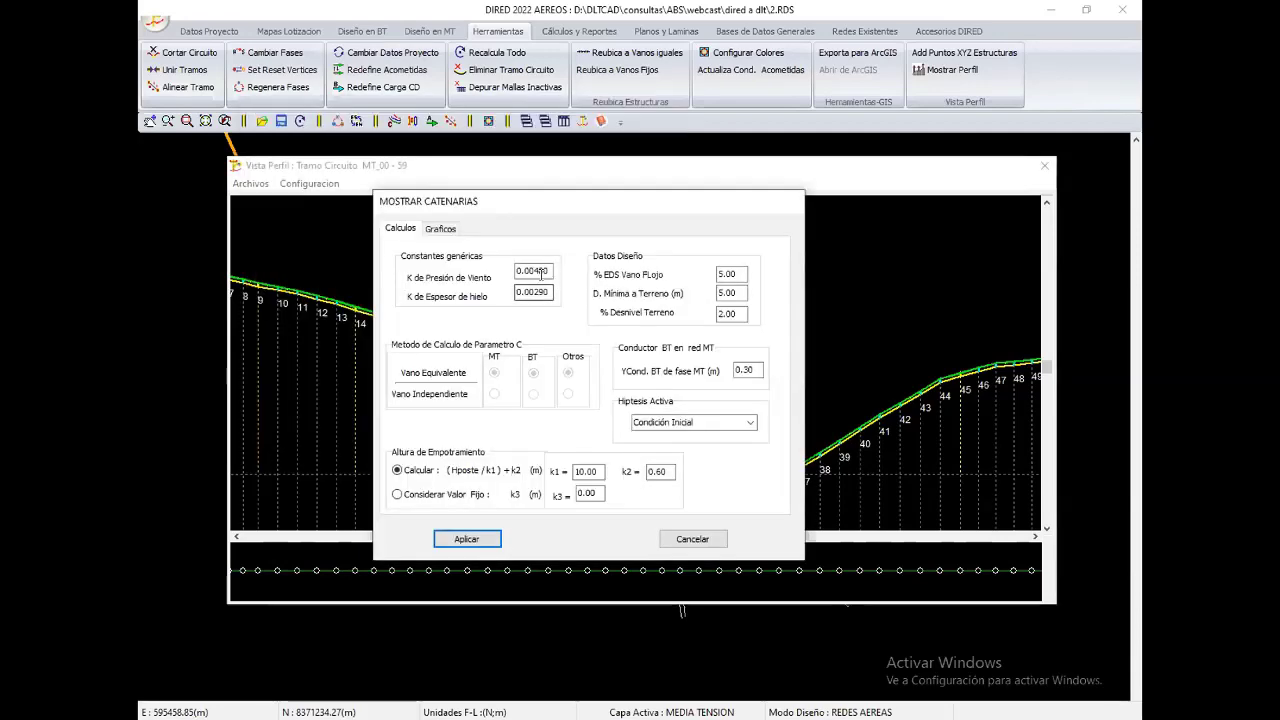
{"action": "double_click", "coordinate": [534, 271]}
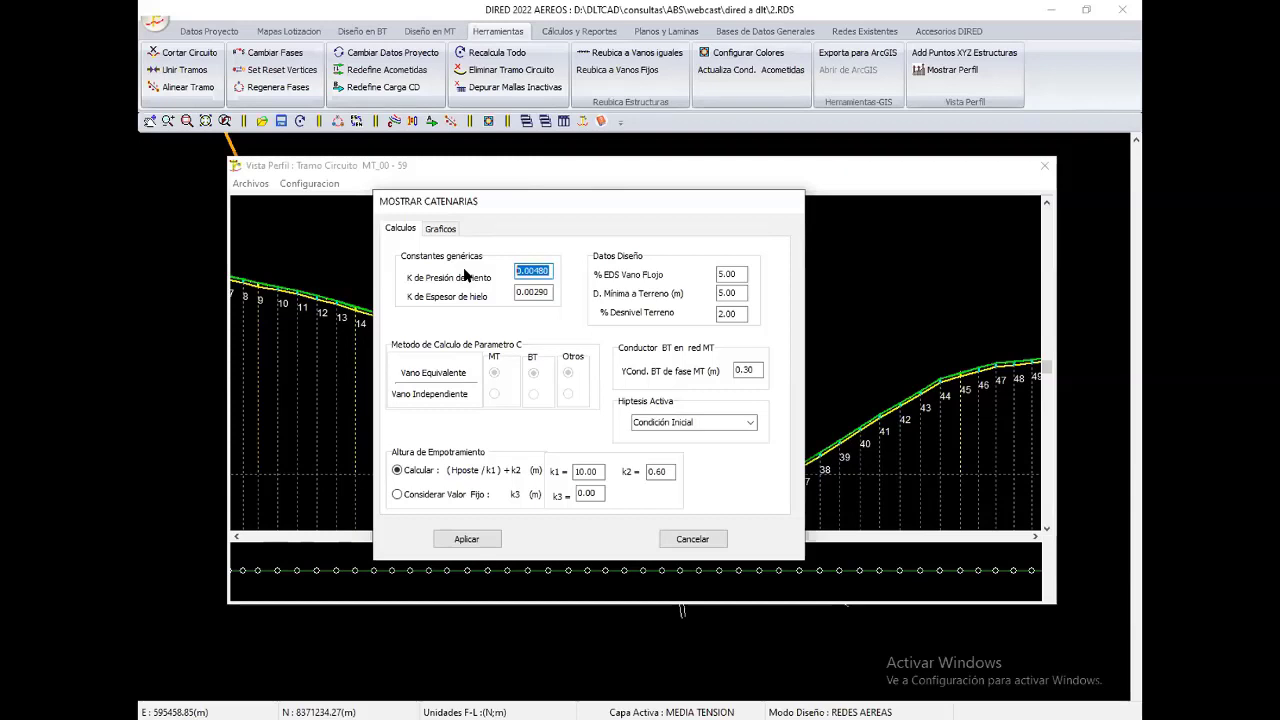
{"action": "left_click", "coordinate": [620, 148]}
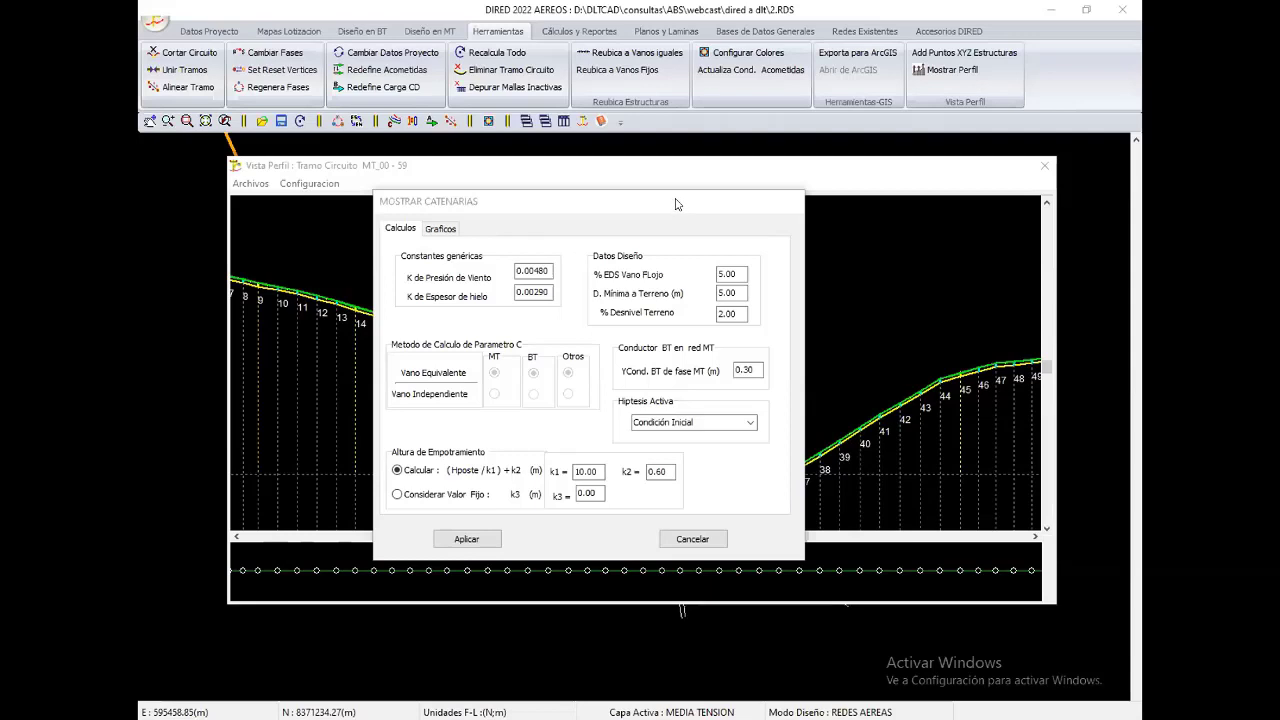
{"action": "left_click", "coordinate": [688, 382]}
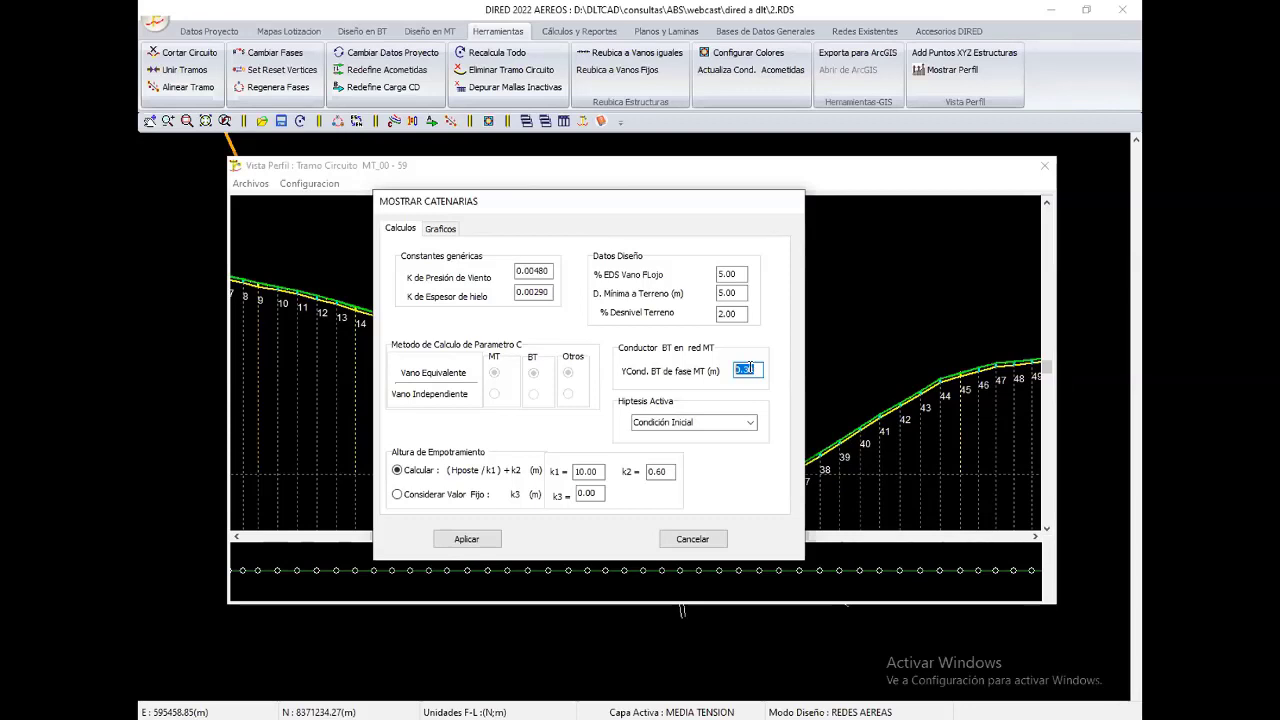
Step: Set YCond. BT de fase MT to 1.5 m and apply to redraw the catenaries
{"action": "type", "text": "1.5"}
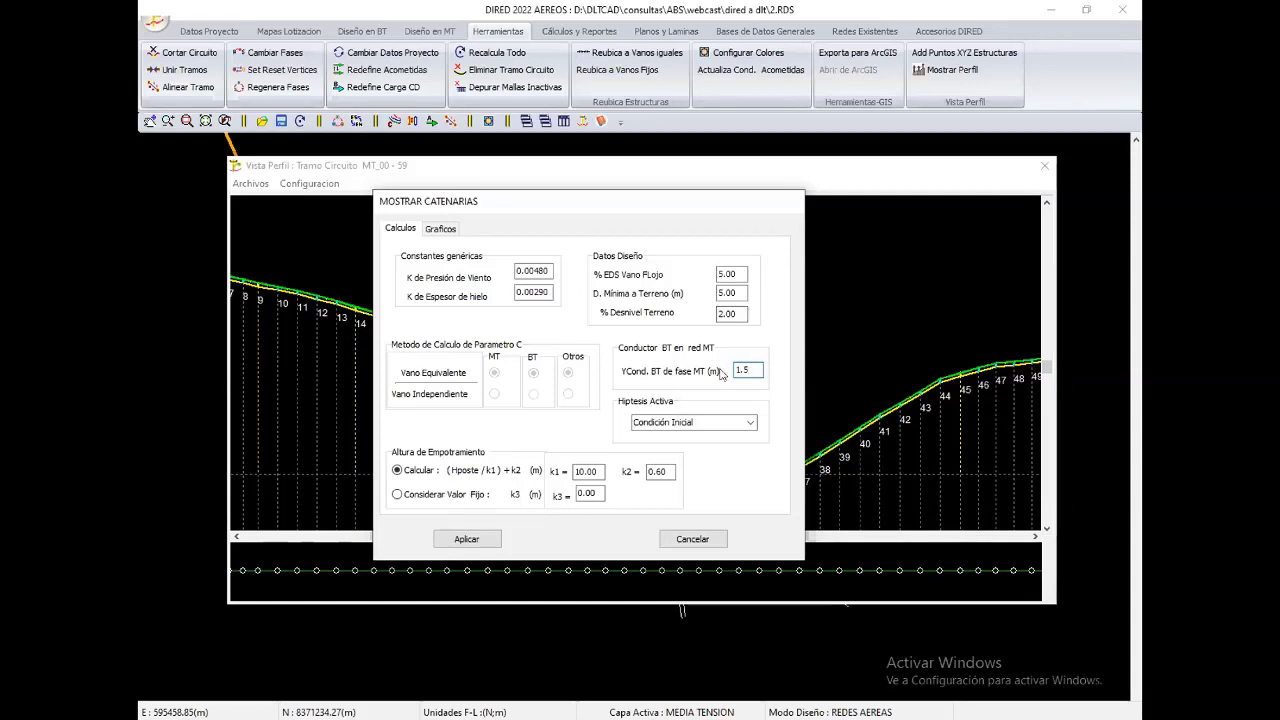
{"action": "key", "text": "ctrl+a"}
{"action": "left_click", "coordinate": [475, 541]}
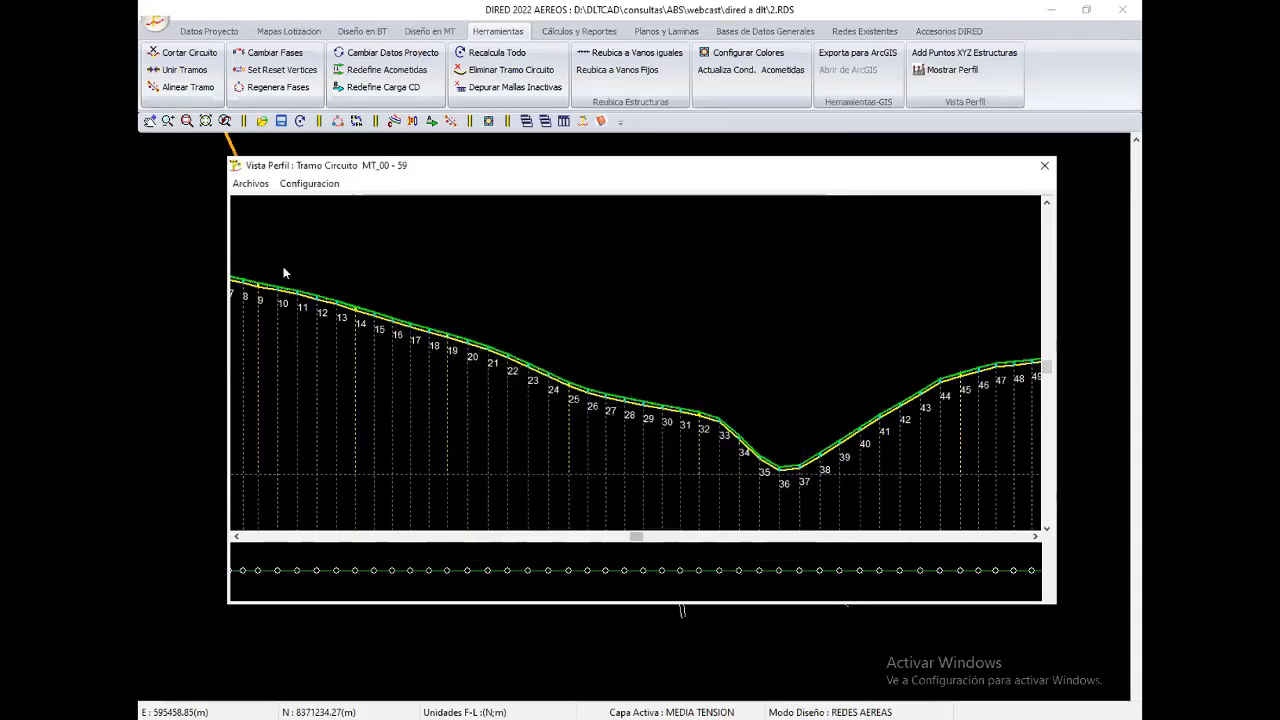
Step: Export the profile to DLT-CAD again, appending 1 to the suggested file name
{"action": "left_click", "coordinate": [252, 184]}
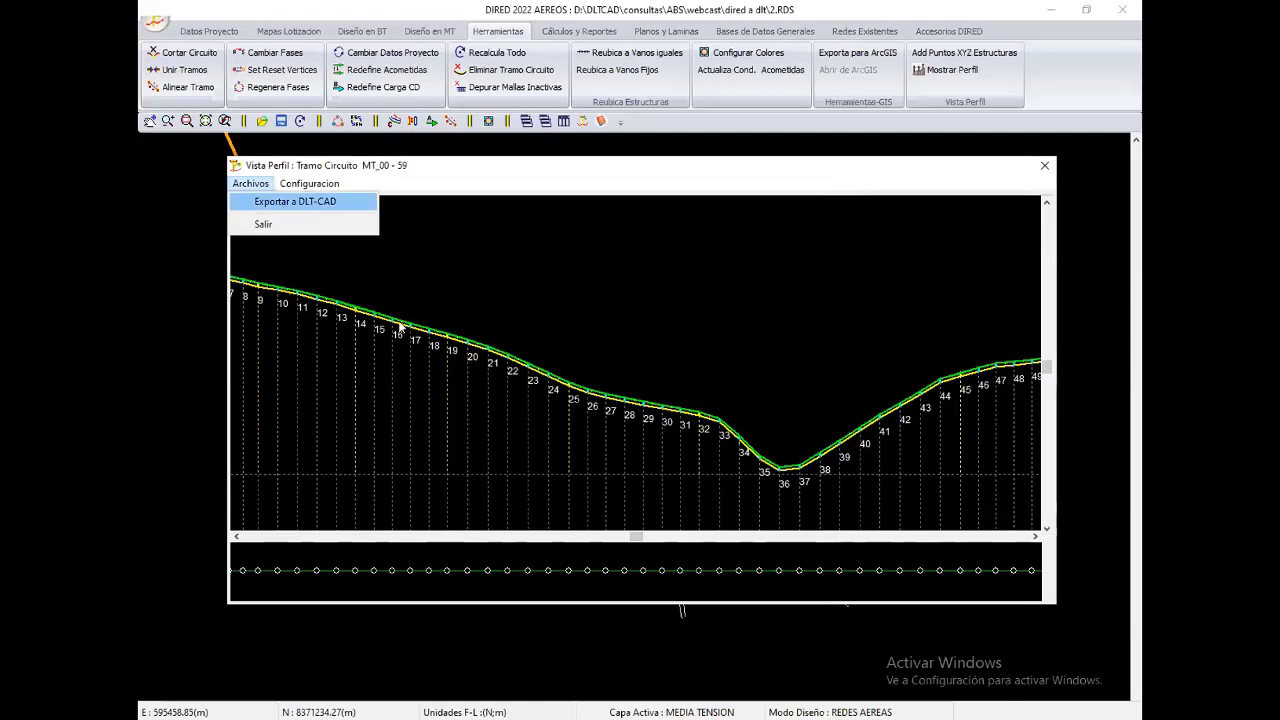
{"action": "left_click", "coordinate": [283, 203]}
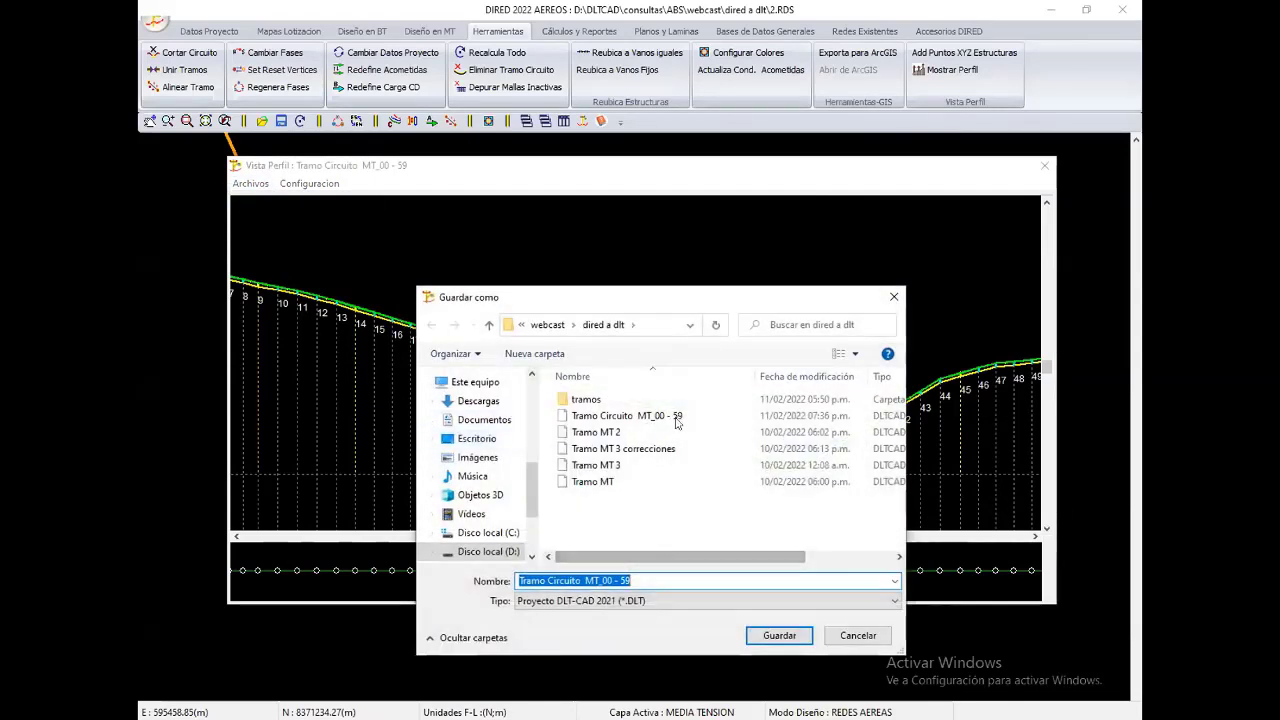
{"action": "left_click", "coordinate": [654, 579]}
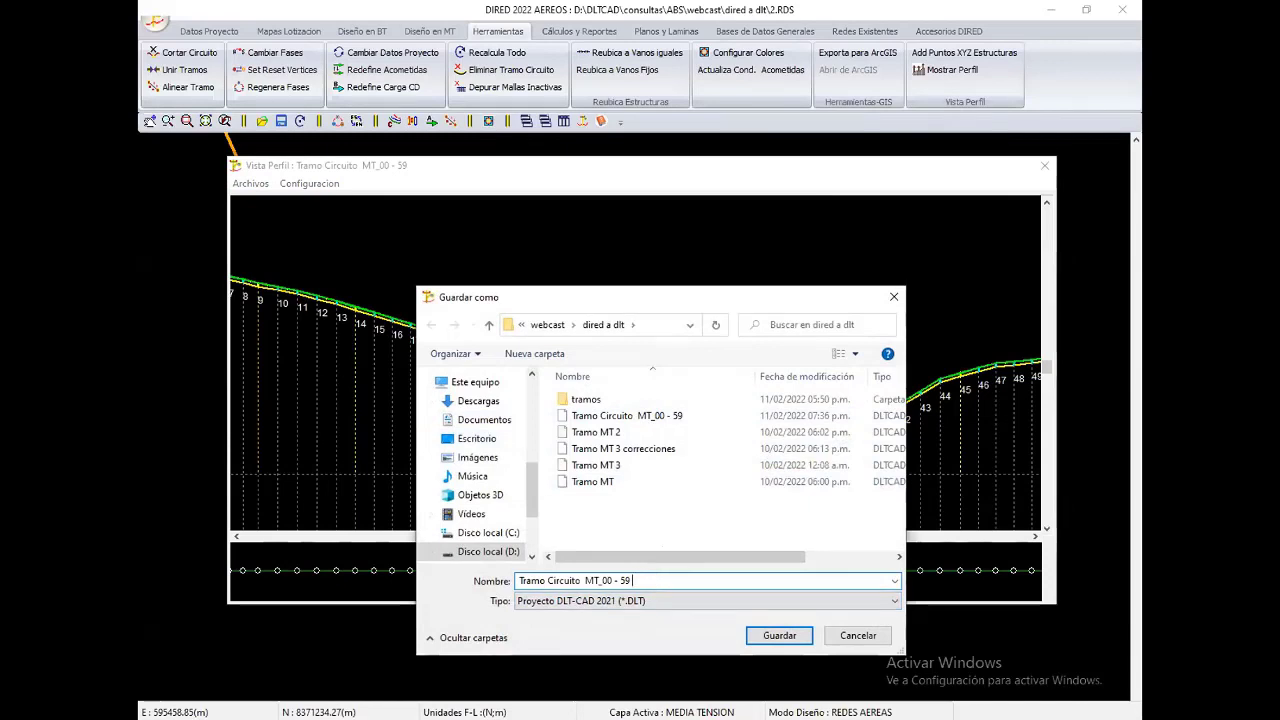
{"action": "type", "text": "1"}
{"action": "key", "text": "Return"}
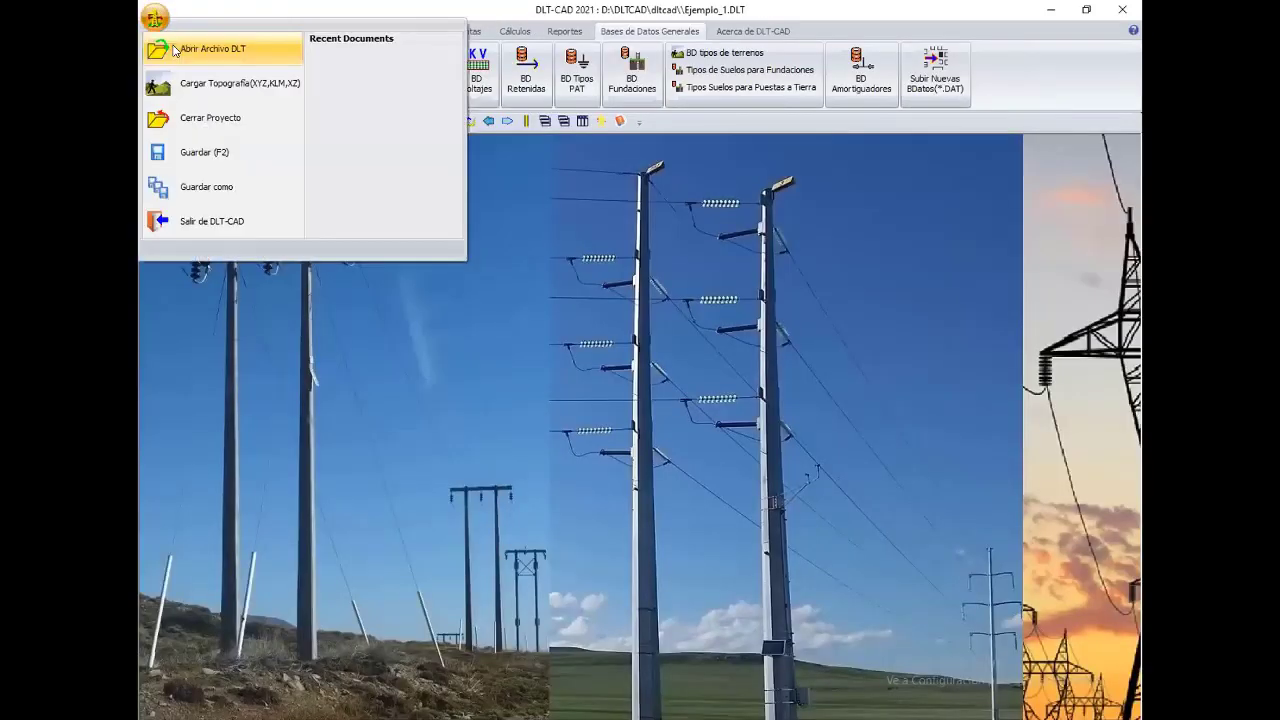
Step: Open Tramo Circuito MT_00 - 59 (1).DLT via Abrir Archivo DLT
{"action": "left_click", "coordinate": [175, 51]}
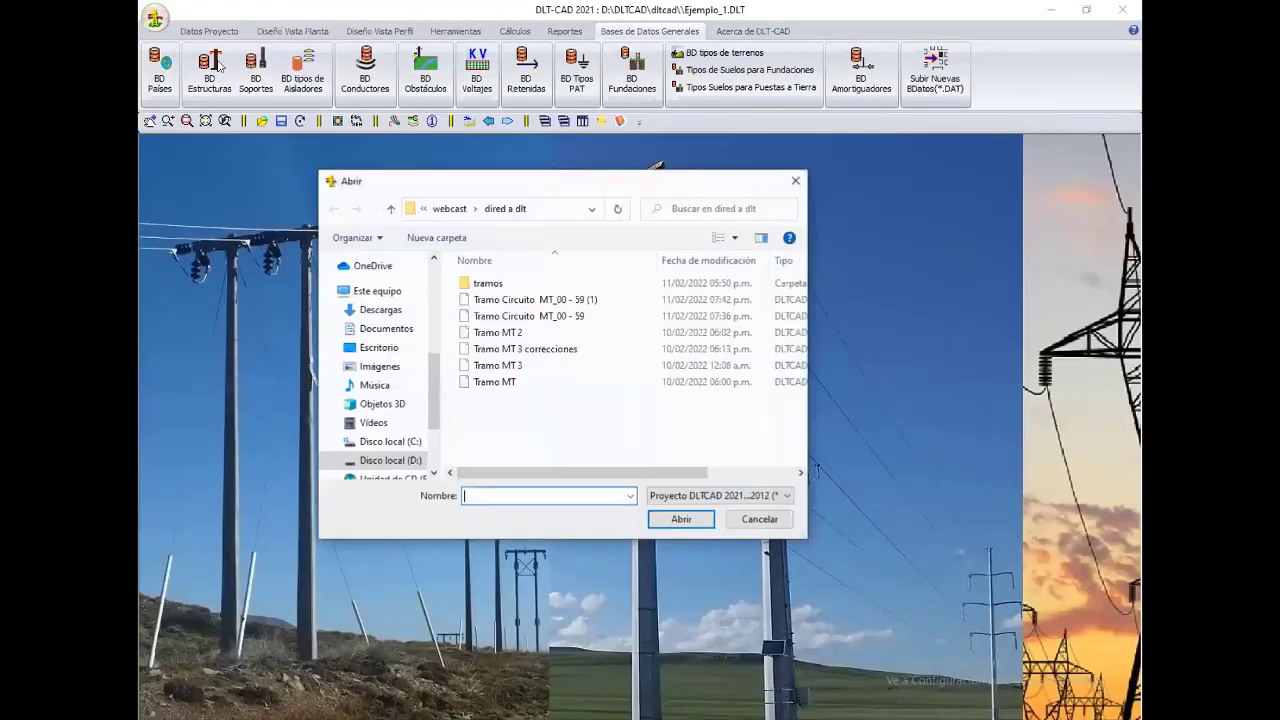
{"action": "double_click", "coordinate": [524, 300]}
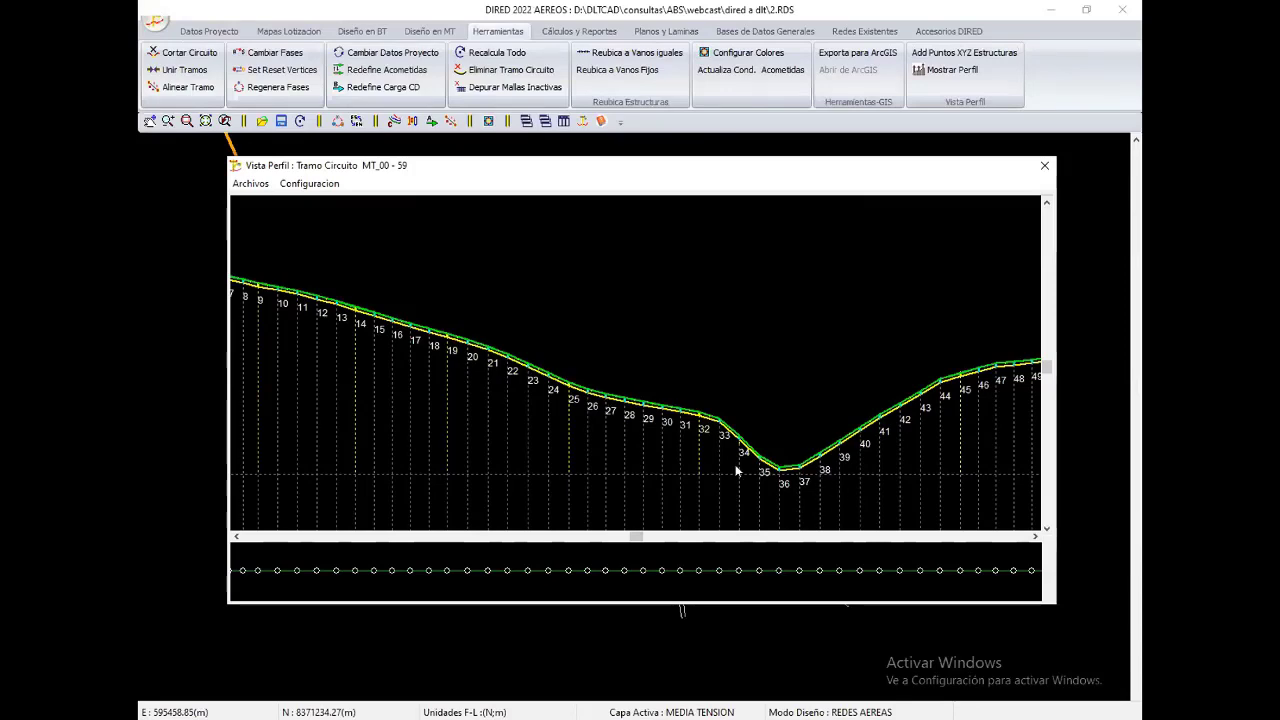
{"action": "scroll", "coordinate": [632, 442], "scroll_direction": "up", "scroll_amount": 2}
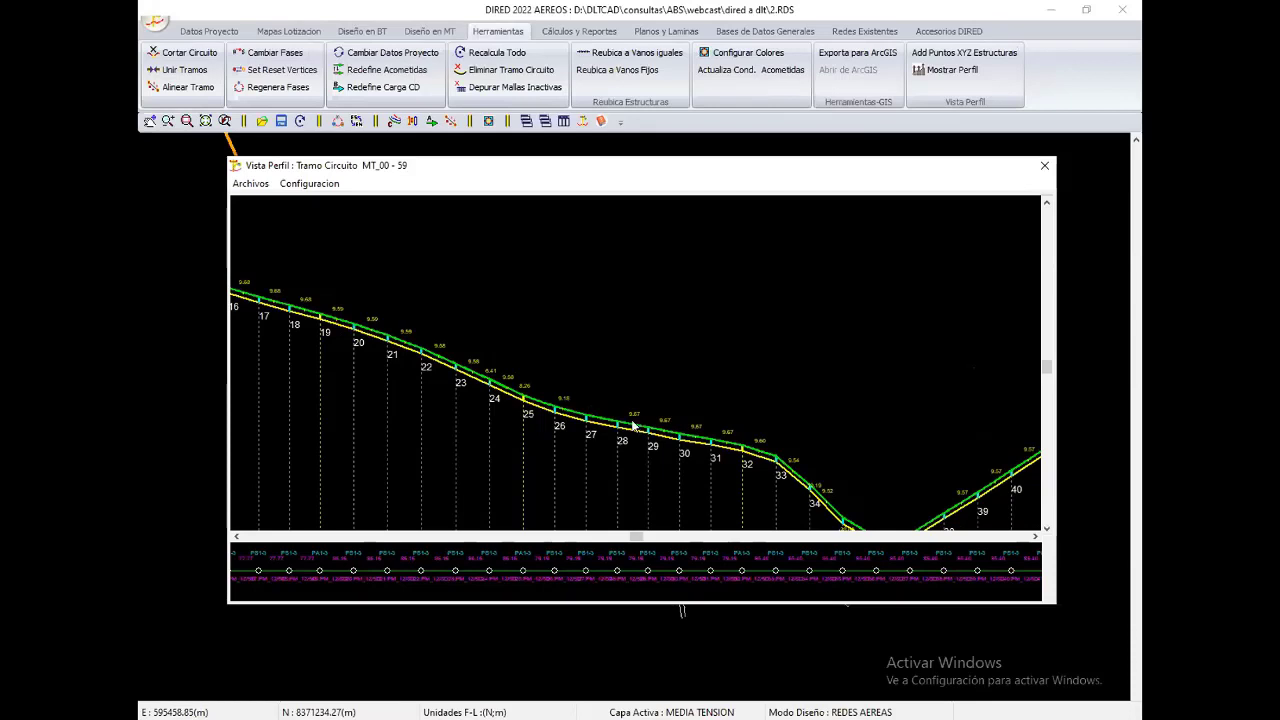
{"action": "scroll", "coordinate": [629, 456], "scroll_direction": "up", "scroll_amount": 1}
{"action": "scroll", "coordinate": [624, 482], "scroll_direction": "up", "scroll_amount": 1}
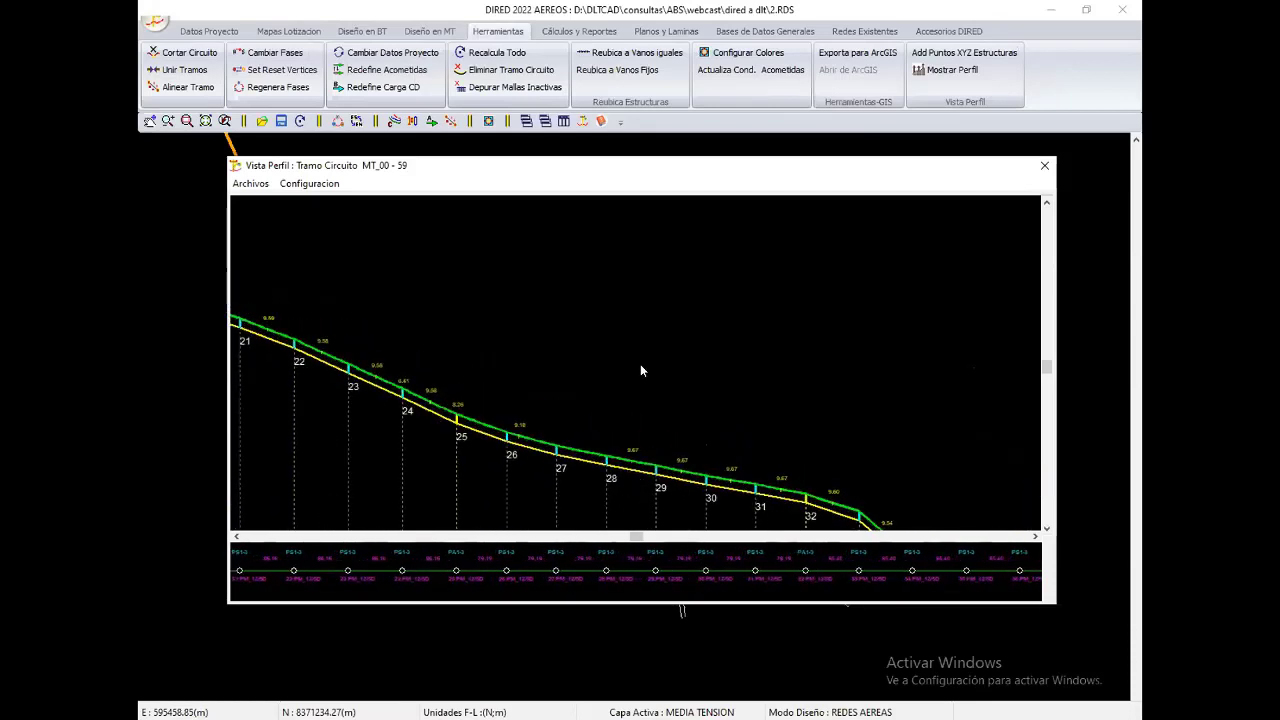
{"action": "scroll", "coordinate": [600, 411], "scroll_direction": "up", "scroll_amount": 2}
{"action": "middle_click_drag", "start_coordinate": [595, 418], "coordinate": [607, 293]}
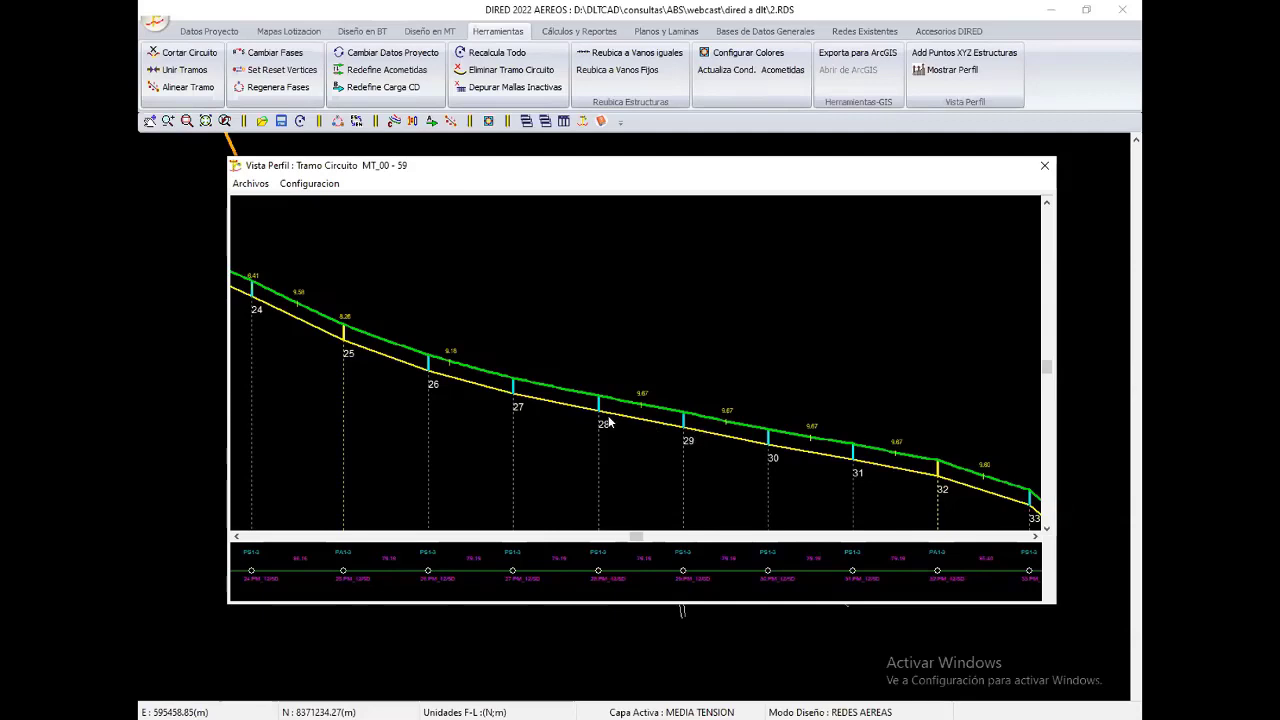
{"action": "scroll", "coordinate": [608, 418], "scroll_direction": "down", "scroll_amount": 1}
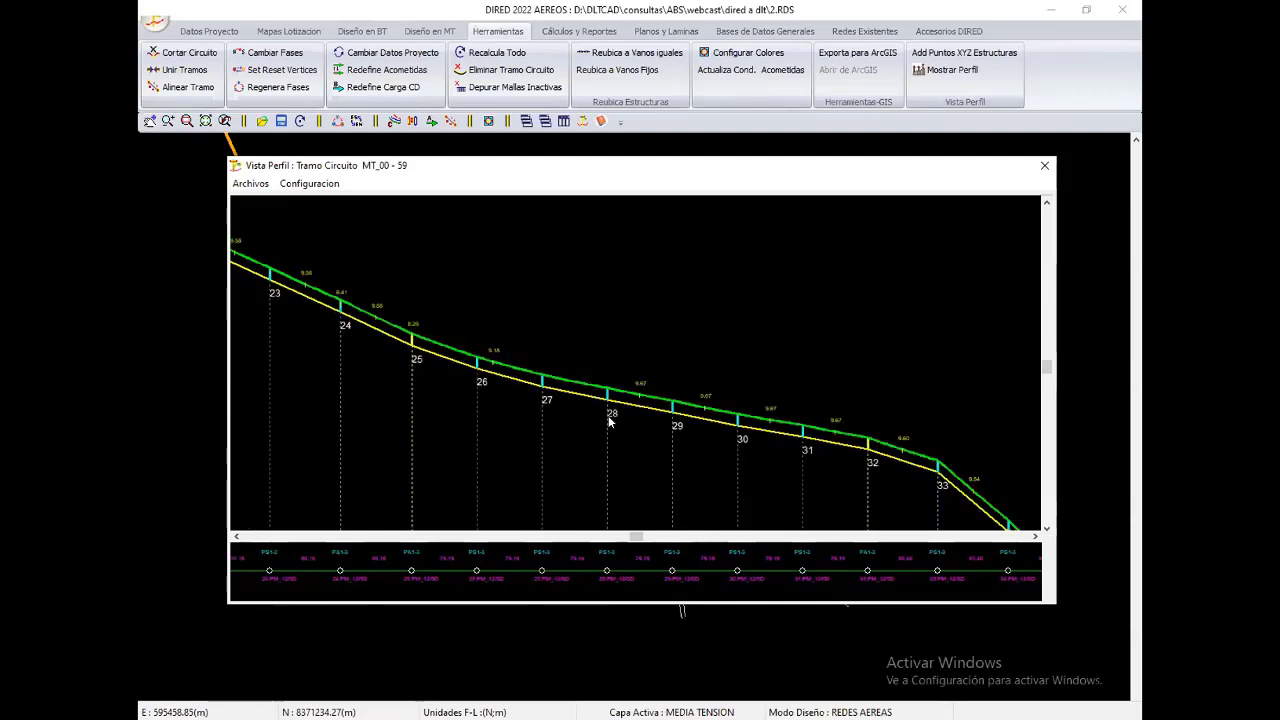
{"action": "scroll", "coordinate": [609, 421], "scroll_direction": "down", "scroll_amount": 1}
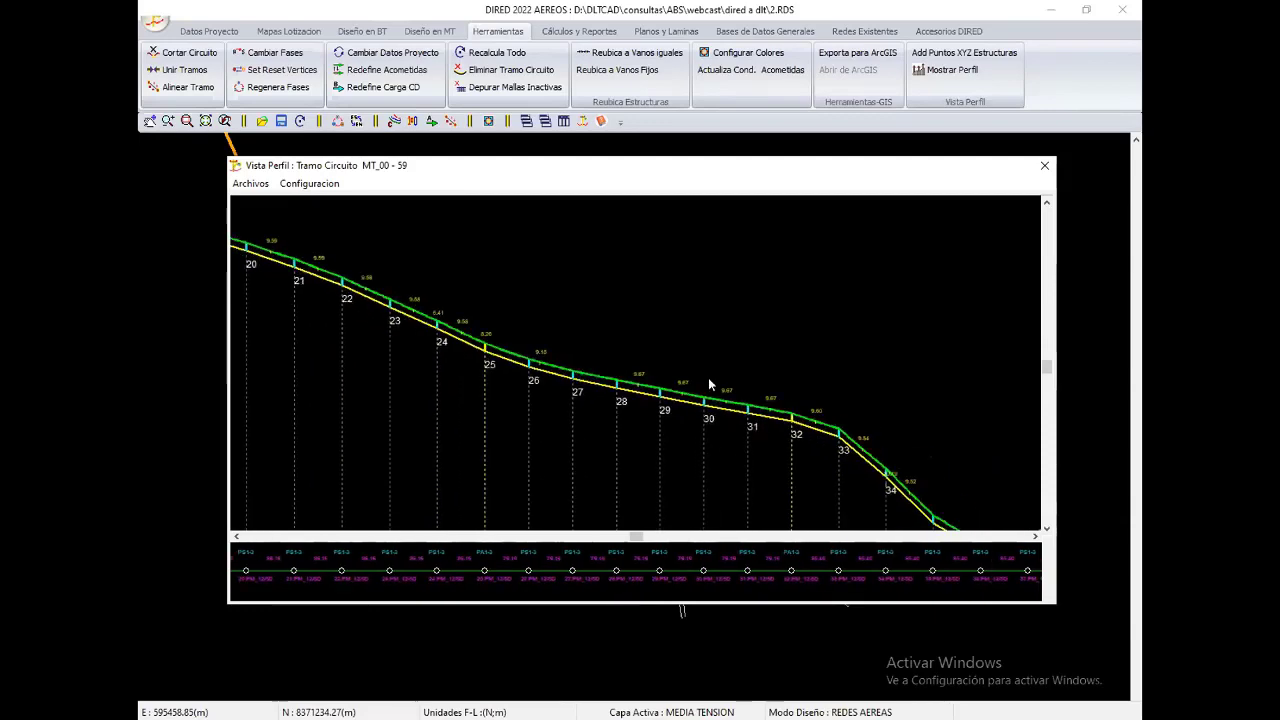
{"action": "scroll", "coordinate": [708, 377], "scroll_direction": "down", "scroll_amount": 2}
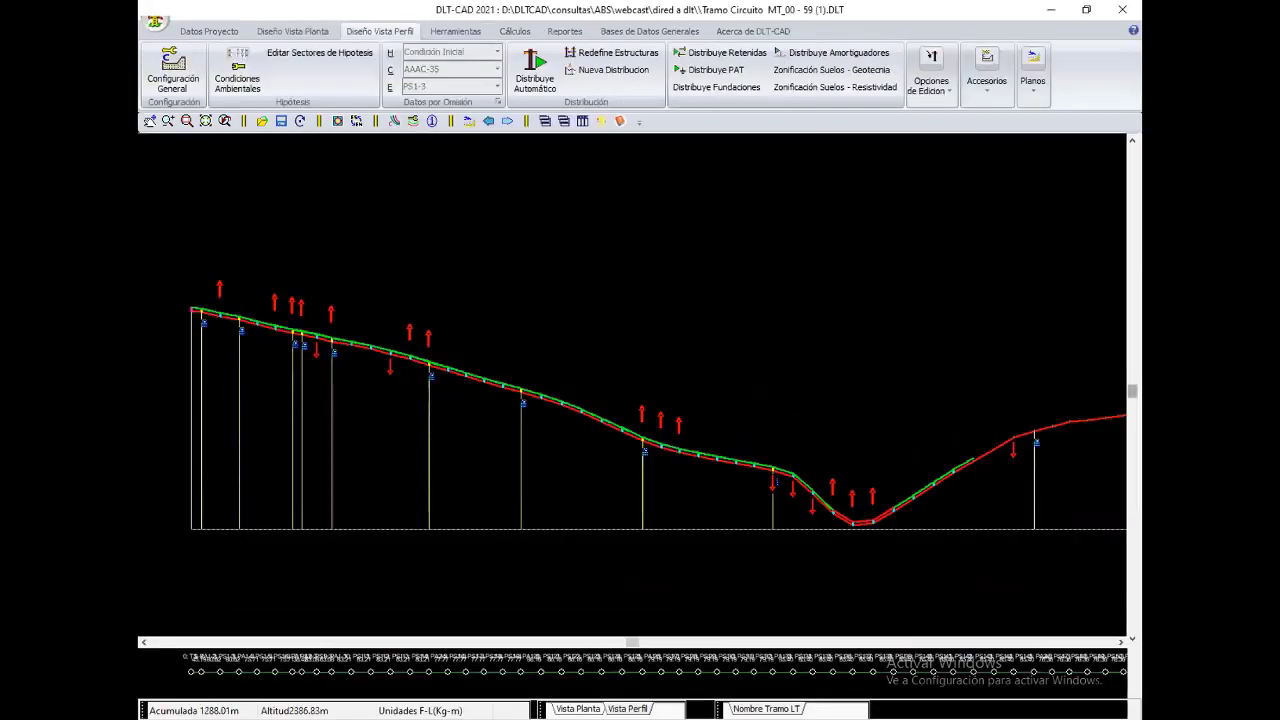
Step: Zoom the view to bring back the plan of Tramo Circuito MT_00 - 59 (1)
{"action": "scroll", "coordinate": [736, 479], "scroll_direction": "up", "scroll_amount": 1}
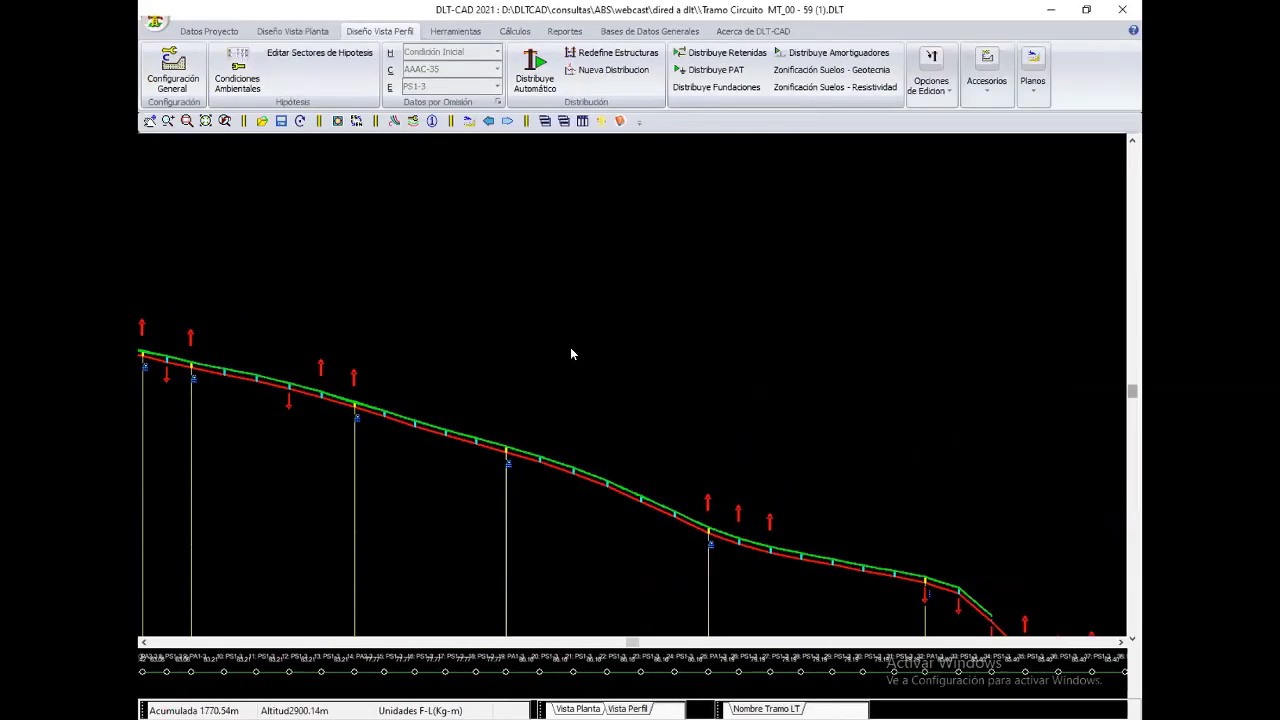
{"action": "scroll", "coordinate": [779, 415], "scroll_direction": "up", "scroll_amount": 1}
{"action": "scroll", "coordinate": [265, 263], "scroll_direction": "down", "scroll_amount": 2}
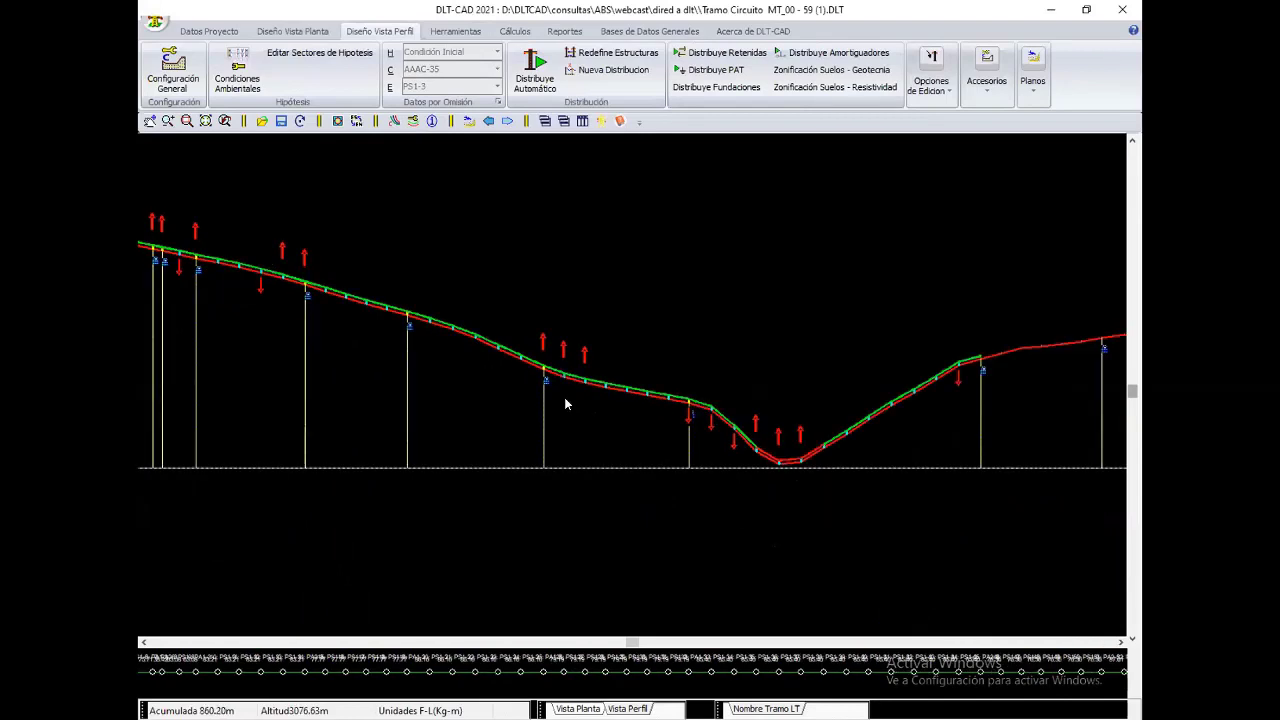
{"action": "scroll", "coordinate": [818, 380], "scroll_direction": "up", "scroll_amount": 2}
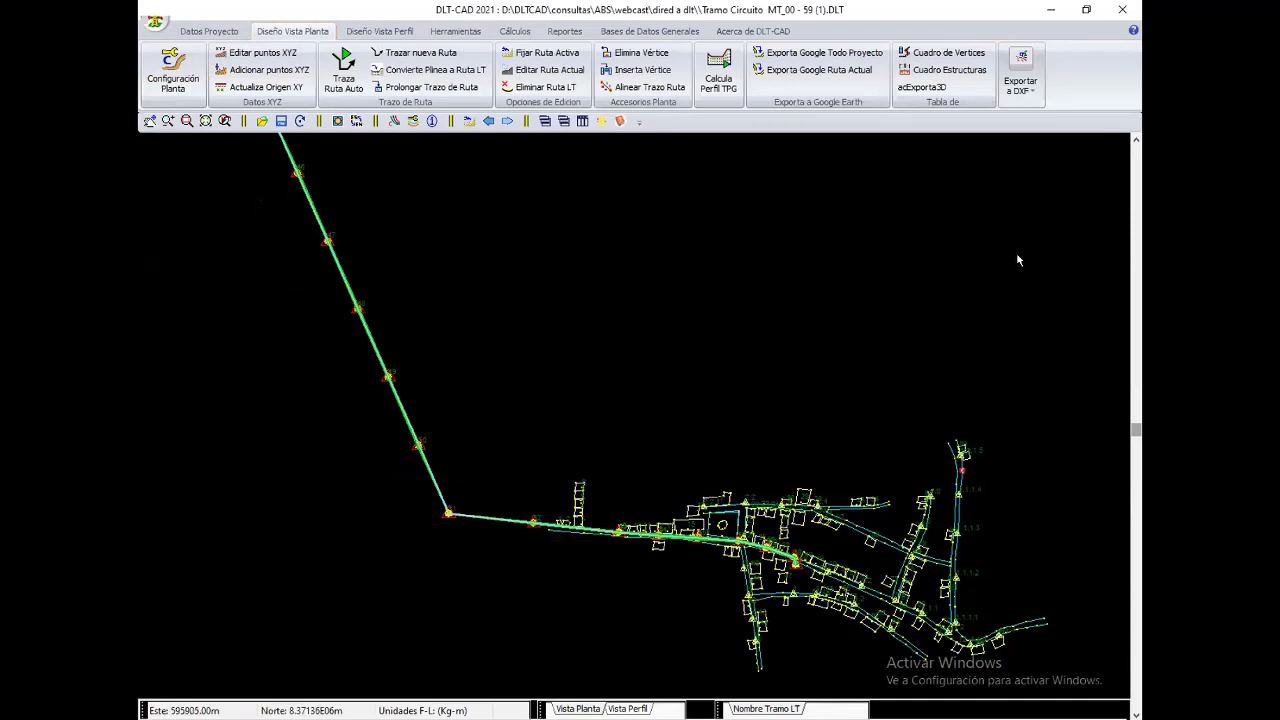
{"action": "middle_click_drag", "start_coordinate": [662, 339], "coordinate": [624, 247]}
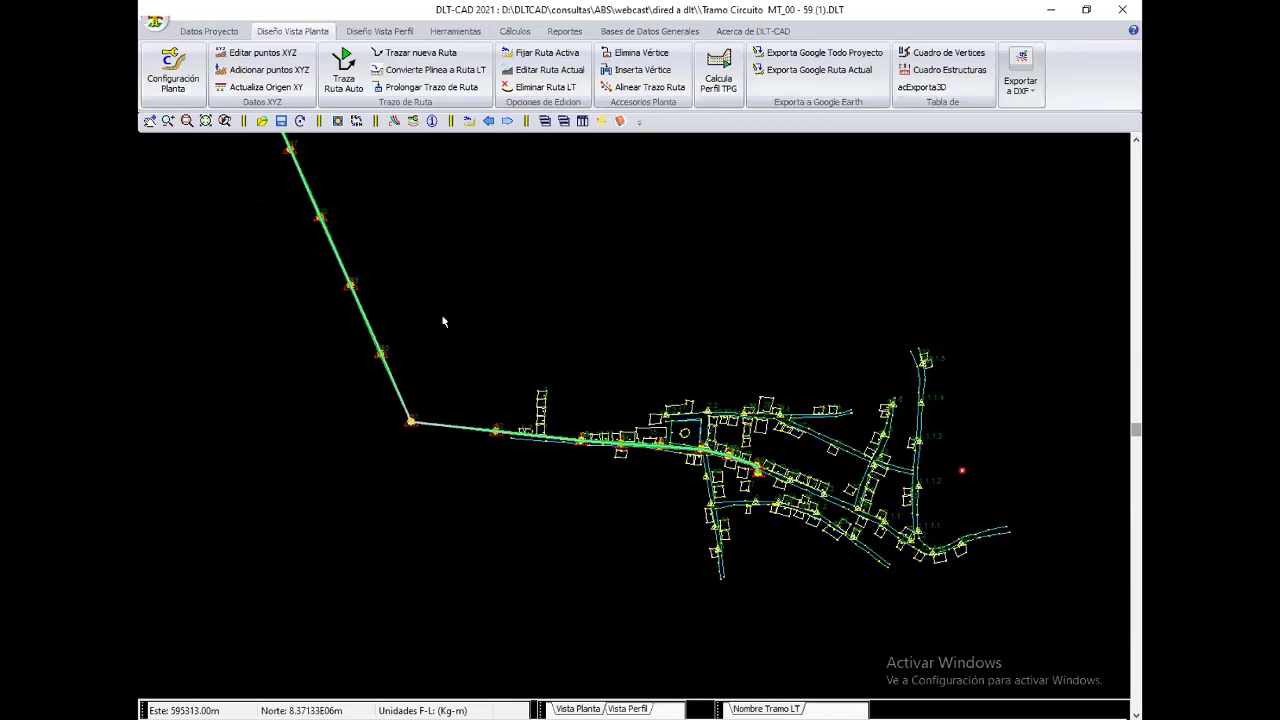
{"action": "scroll", "coordinate": [443, 321], "scroll_direction": "up", "scroll_amount": 1}
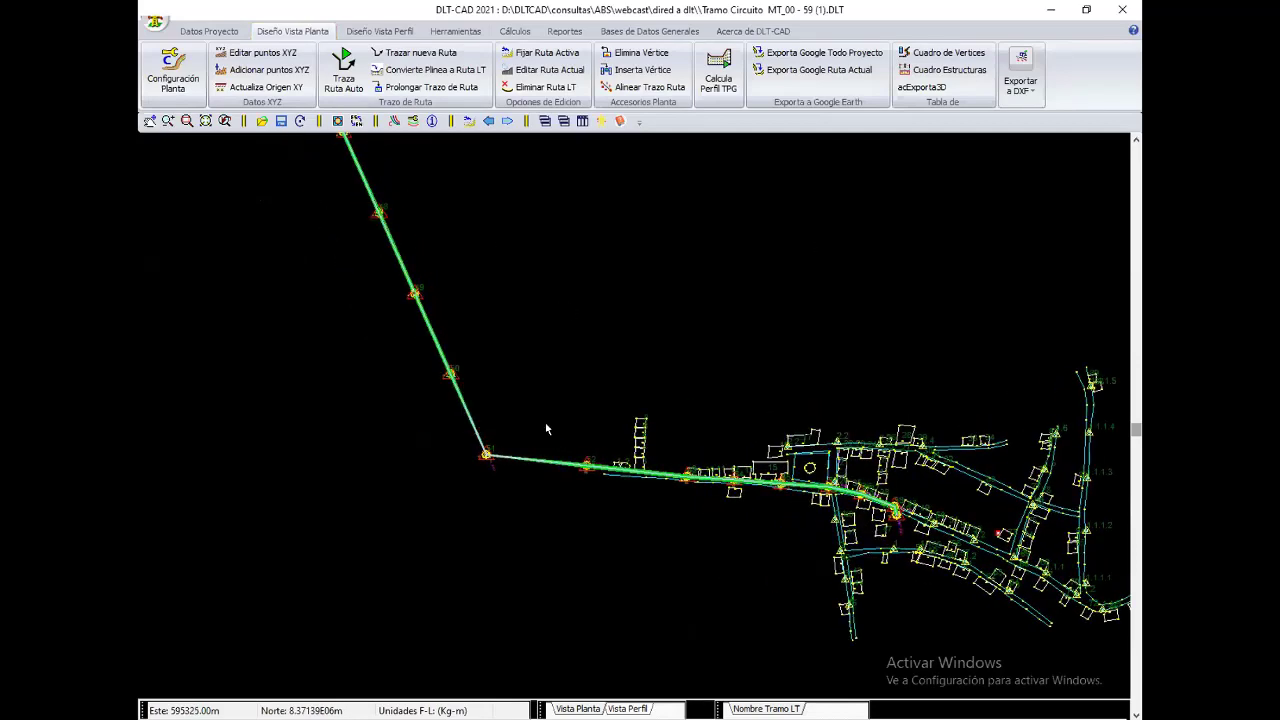
{"action": "scroll", "coordinate": [600, 491], "scroll_direction": "up", "scroll_amount": 1}
{"action": "scroll", "coordinate": [687, 563], "scroll_direction": "up", "scroll_amount": 1}
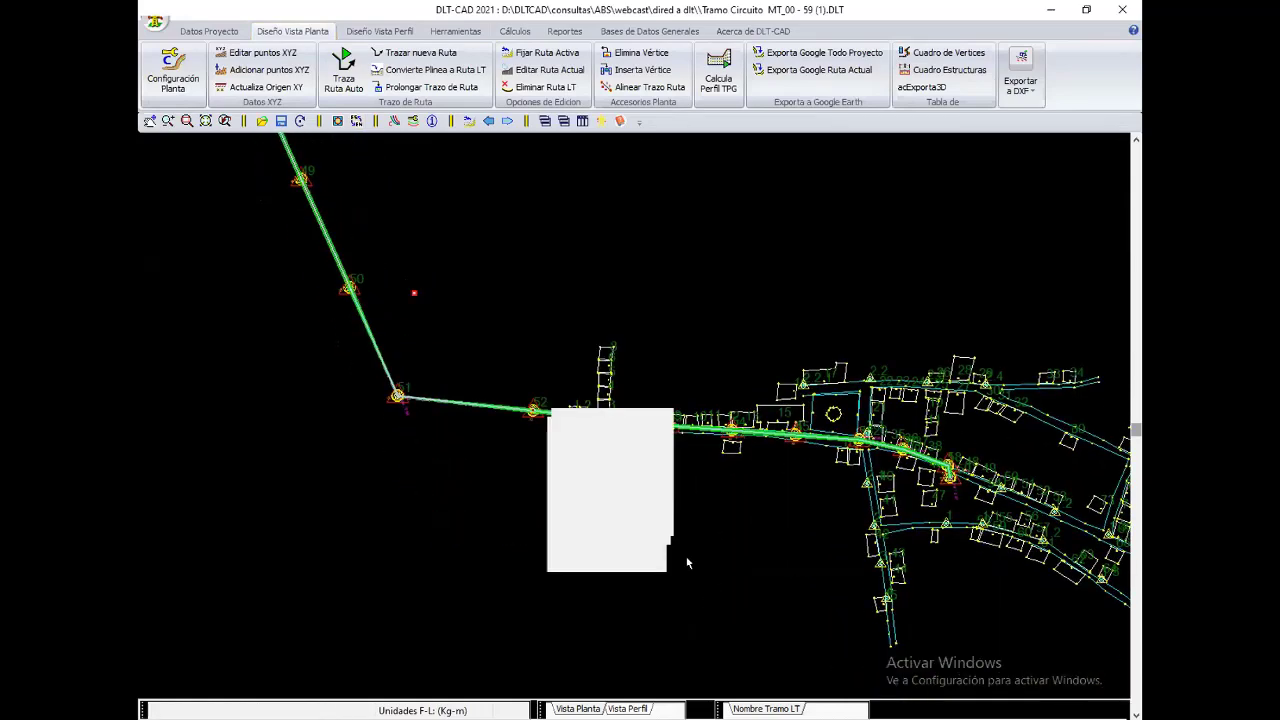
{"action": "scroll", "coordinate": [687, 563], "scroll_direction": "up", "scroll_amount": 1}
{"action": "scroll", "coordinate": [686, 480], "scroll_direction": "up", "scroll_amount": 1}
{"action": "scroll", "coordinate": [662, 553], "scroll_direction": "up", "scroll_amount": 1}
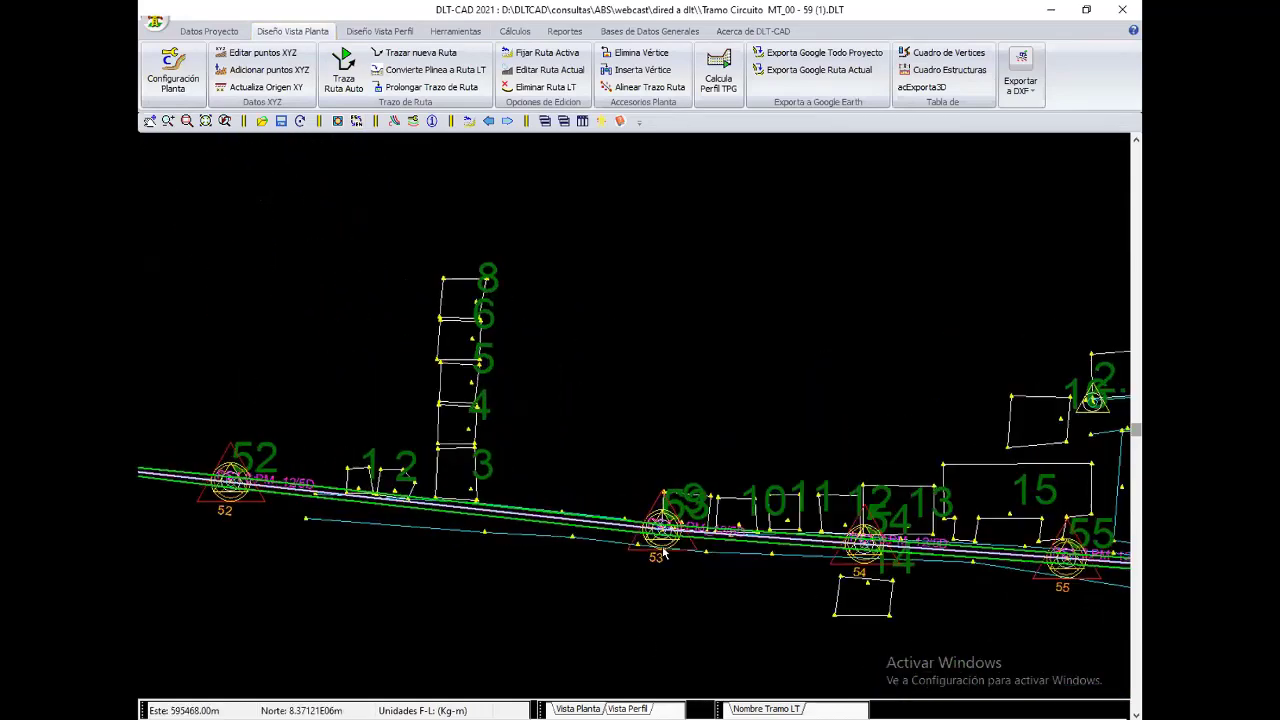
{"action": "middle_click_drag", "start_coordinate": [662, 553], "coordinate": [600, 475]}
{"action": "scroll", "coordinate": [578, 572], "scroll_direction": "up", "scroll_amount": 1}
{"action": "scroll", "coordinate": [578, 572], "scroll_direction": "down", "scroll_amount": 1}
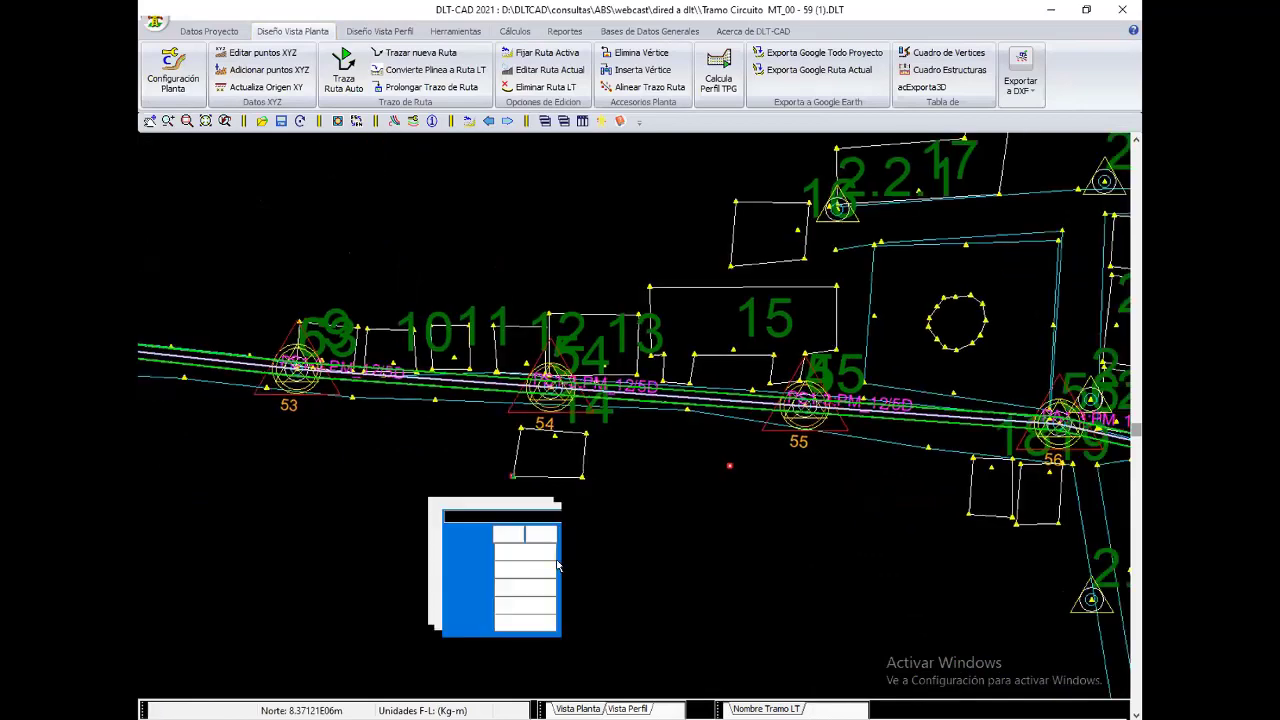
{"action": "scroll", "coordinate": [560, 565], "scroll_direction": "down", "scroll_amount": 1}
{"action": "scroll", "coordinate": [530, 540], "scroll_direction": "down", "scroll_amount": 2}
{"action": "scroll", "coordinate": [581, 540], "scroll_direction": "down", "scroll_amount": 1}
{"action": "scroll", "coordinate": [581, 540], "scroll_direction": "down", "scroll_amount": 1}
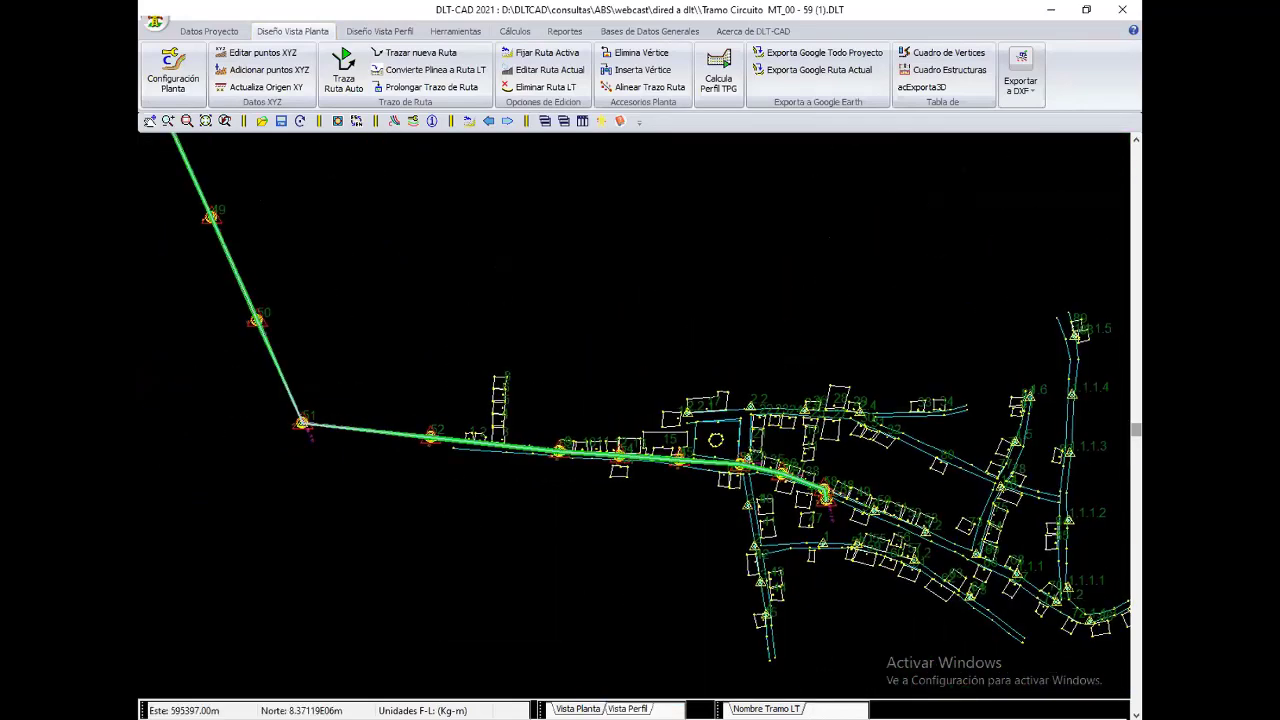
{"action": "scroll", "coordinate": [585, 477], "scroll_direction": "down", "scroll_amount": 1}
{"action": "scroll", "coordinate": [496, 296], "scroll_direction": "up", "scroll_amount": 1}
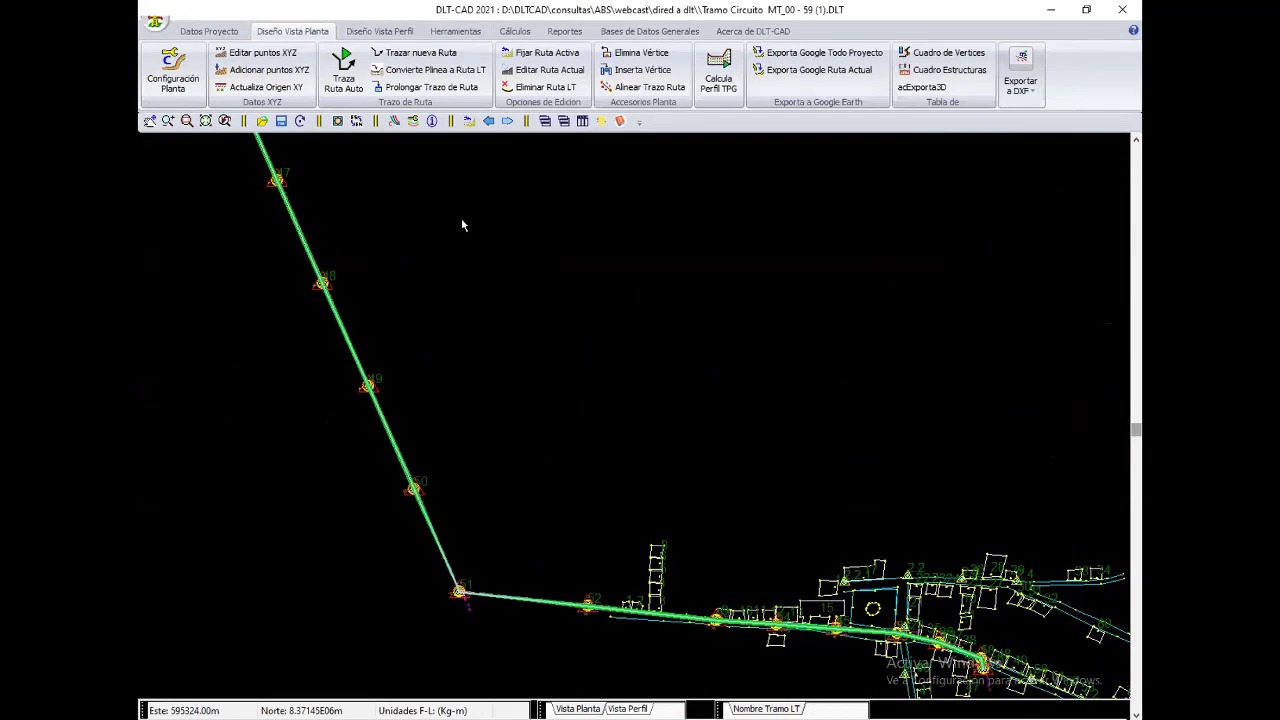
Step: Redefine the current route with intermediate points auto-completed every 20 m
{"action": "left_click", "coordinate": [545, 70]}
{"action": "left_click", "coordinate": [364, 362]}
{"action": "left_click", "coordinate": [423, 370]}
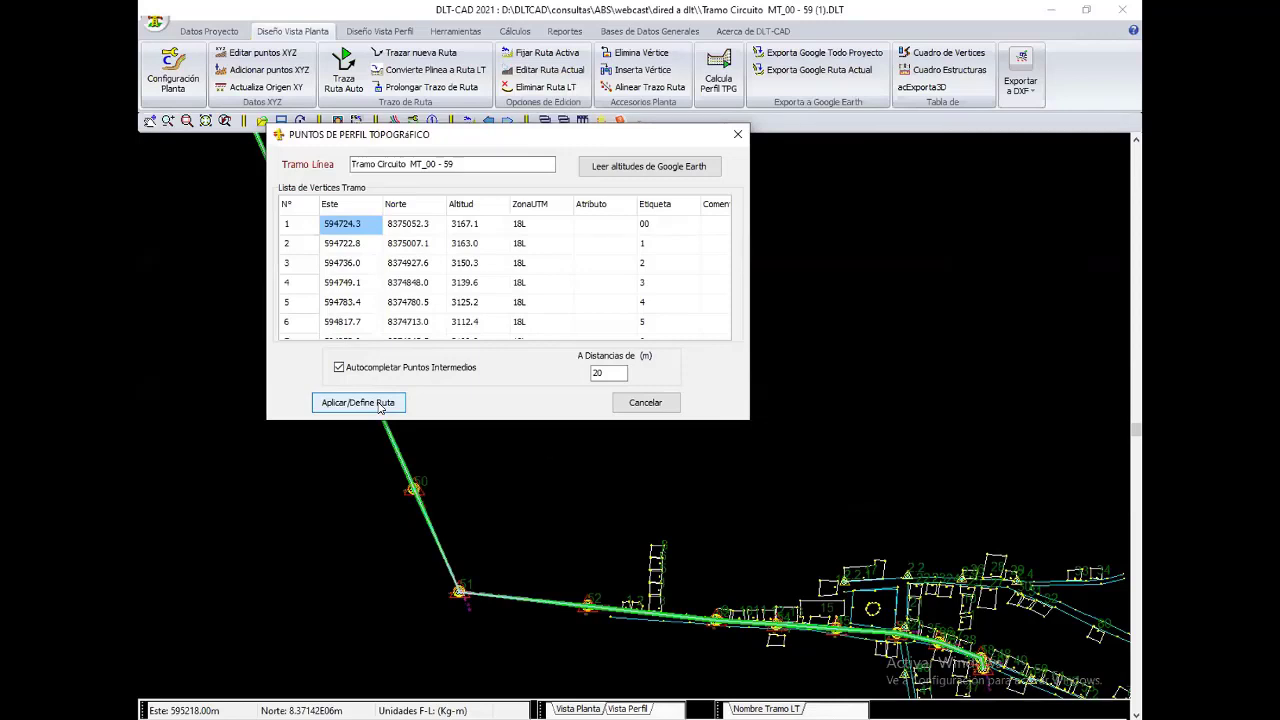
{"action": "left_click", "coordinate": [380, 404]}
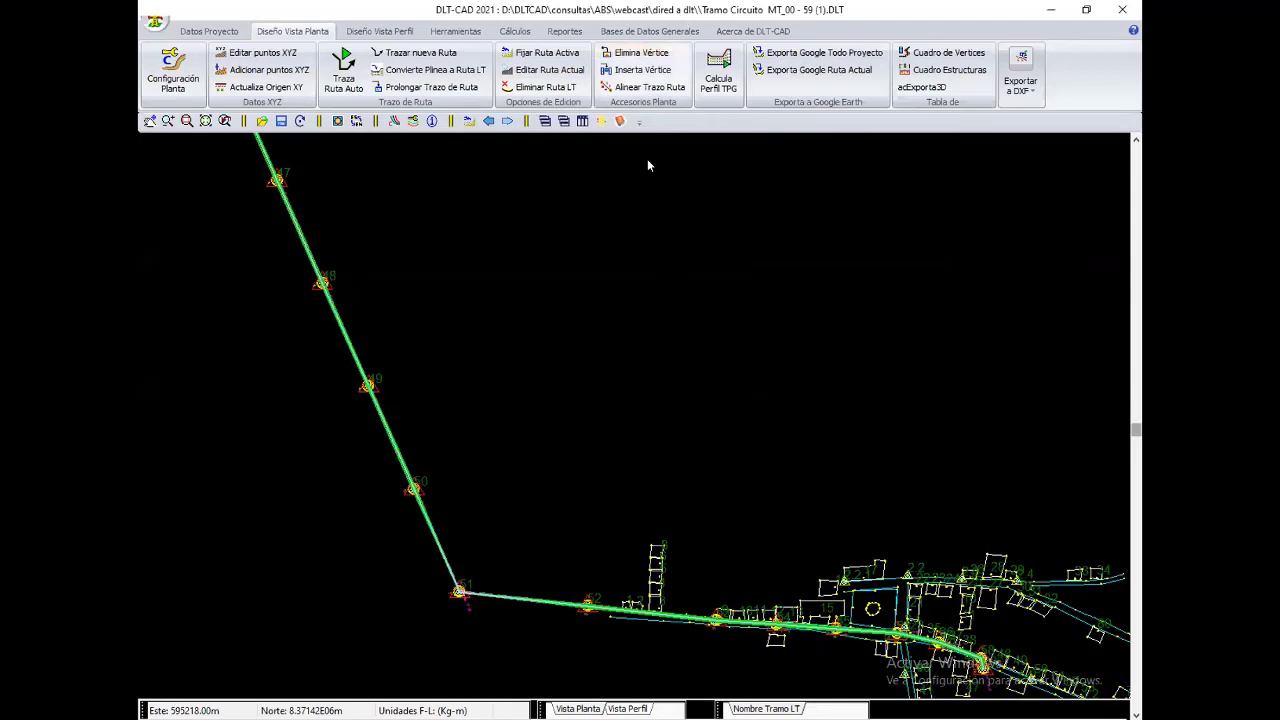
Step: Cancel the route alignment and recalculate the topographic profile with Calcula Perfil TPG
{"action": "left_click", "coordinate": [631, 90]}
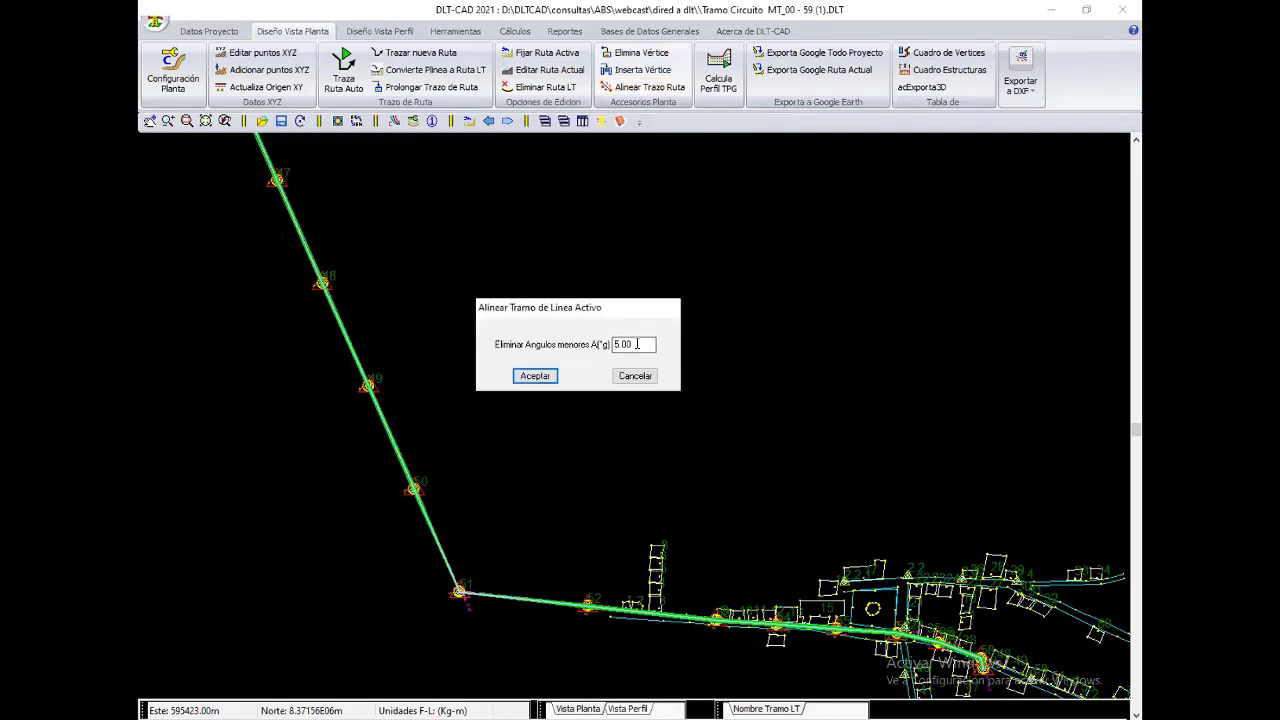
{"action": "key", "text": "Return"}
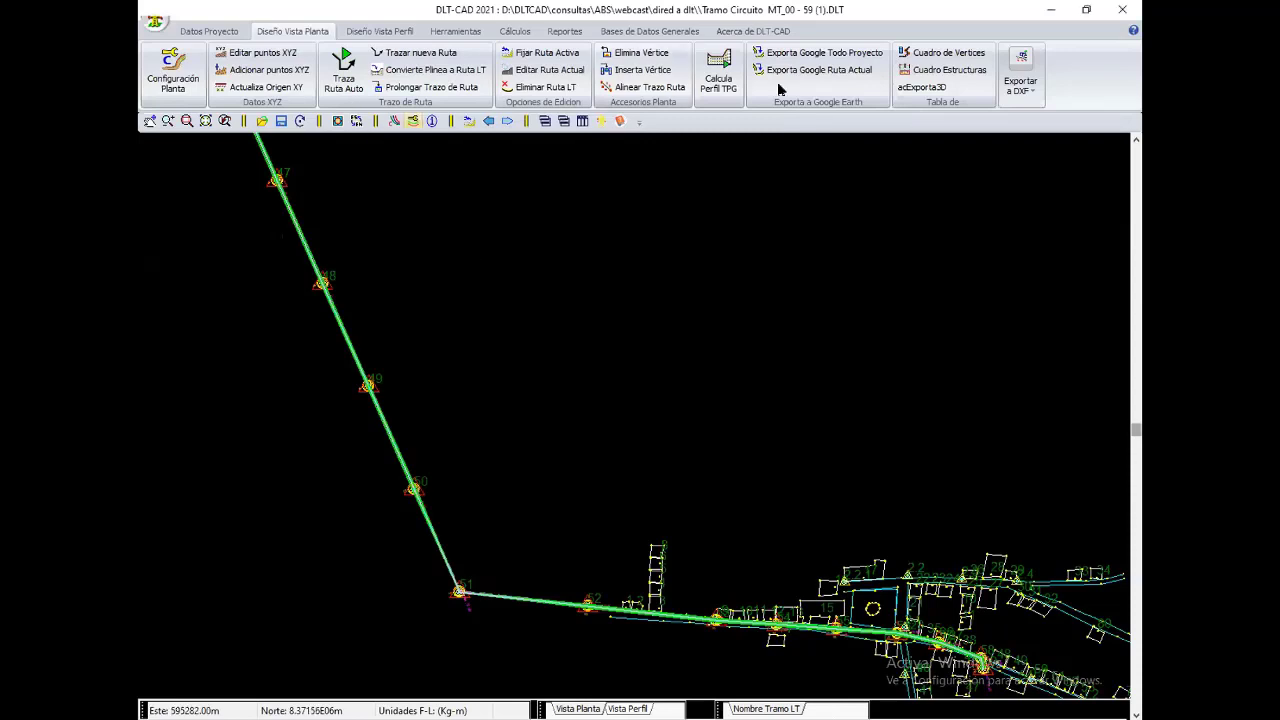
{"action": "left_click", "coordinate": [727, 77]}
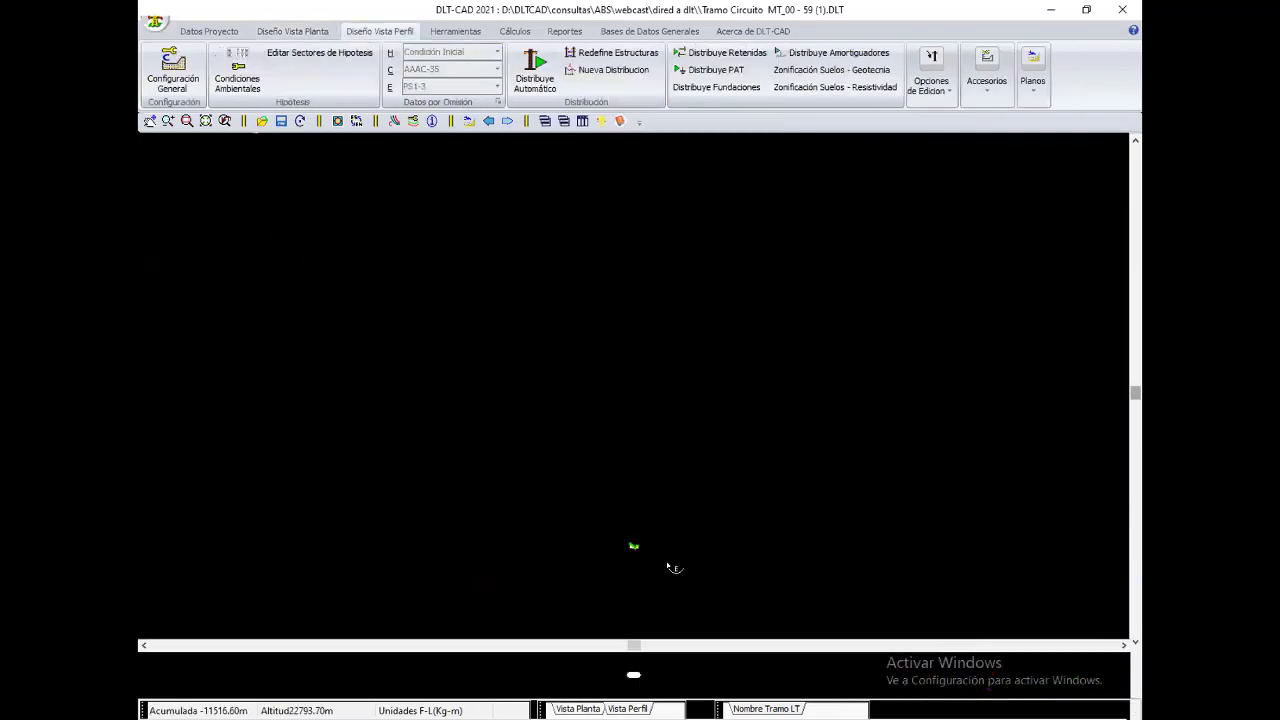
Step: Load the current line loads (Cargas Actuales) into the profile view
{"action": "right_click", "coordinate": [617, 478]}
{"action": "right_click", "coordinate": [613, 441]}
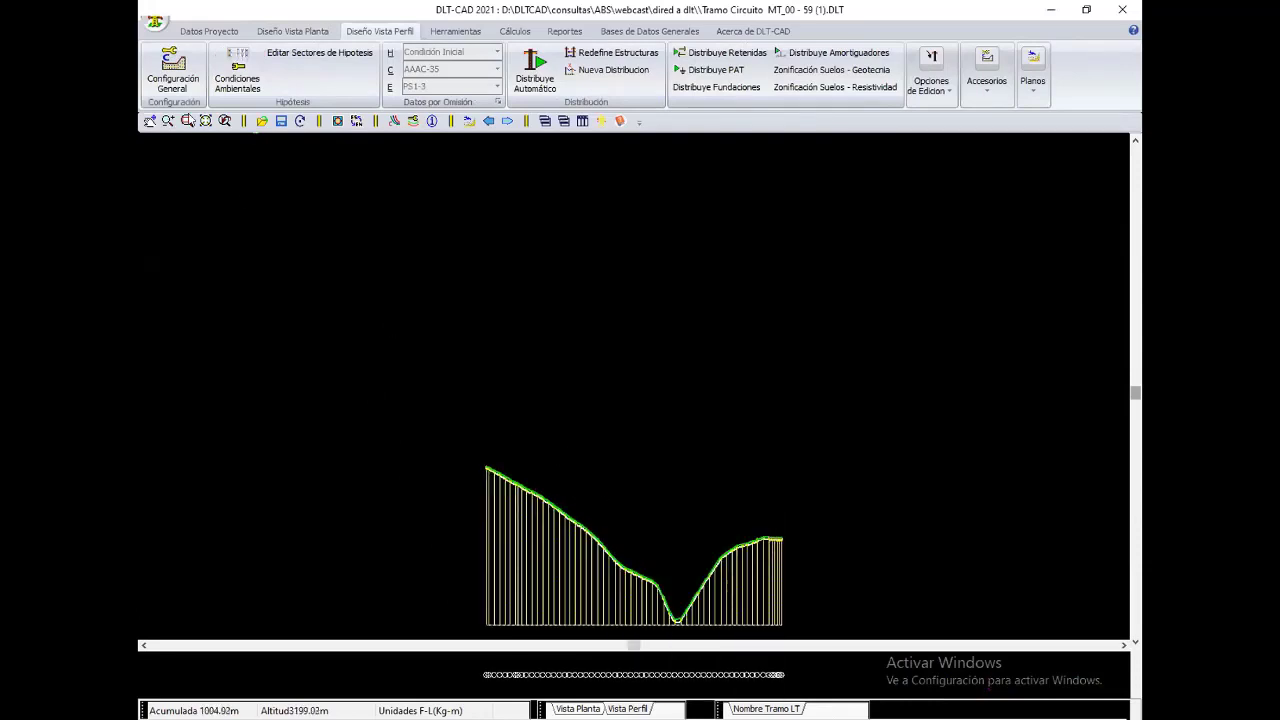
{"action": "left_click", "coordinate": [665, 609]}
{"action": "scroll", "coordinate": [634, 342], "scroll_direction": "up", "scroll_amount": 2}
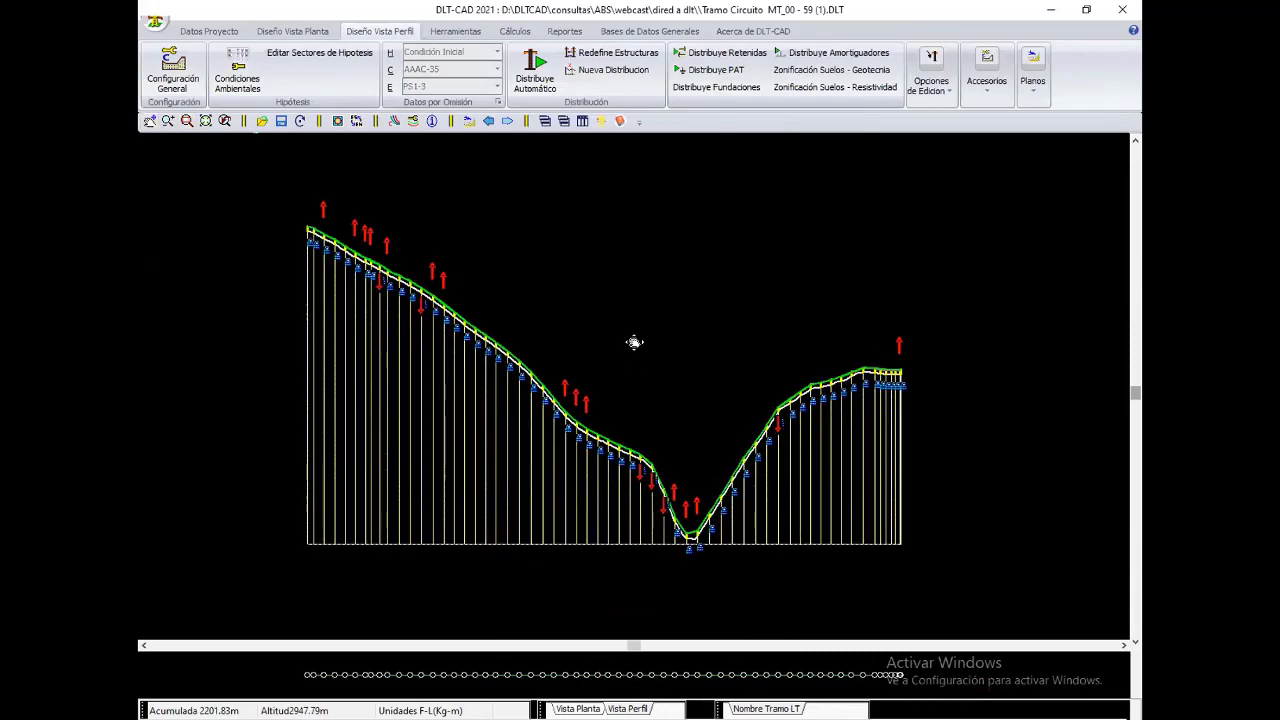
{"action": "scroll", "coordinate": [585, 380], "scroll_direction": "up", "scroll_amount": 1}
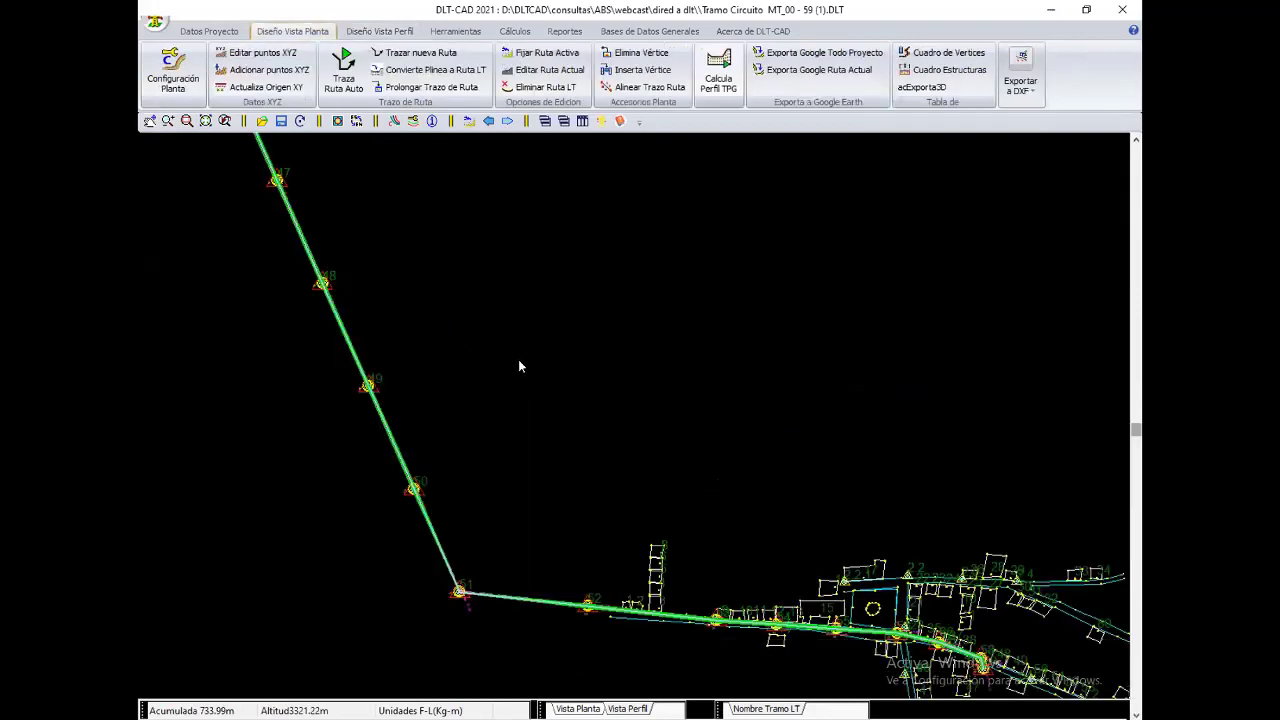
Step: Align the route in plan view with a 0° minimum angle, then recalculate the profile
{"action": "right_click", "coordinate": [518, 359]}
{"action": "left_click", "coordinate": [530, 361]}
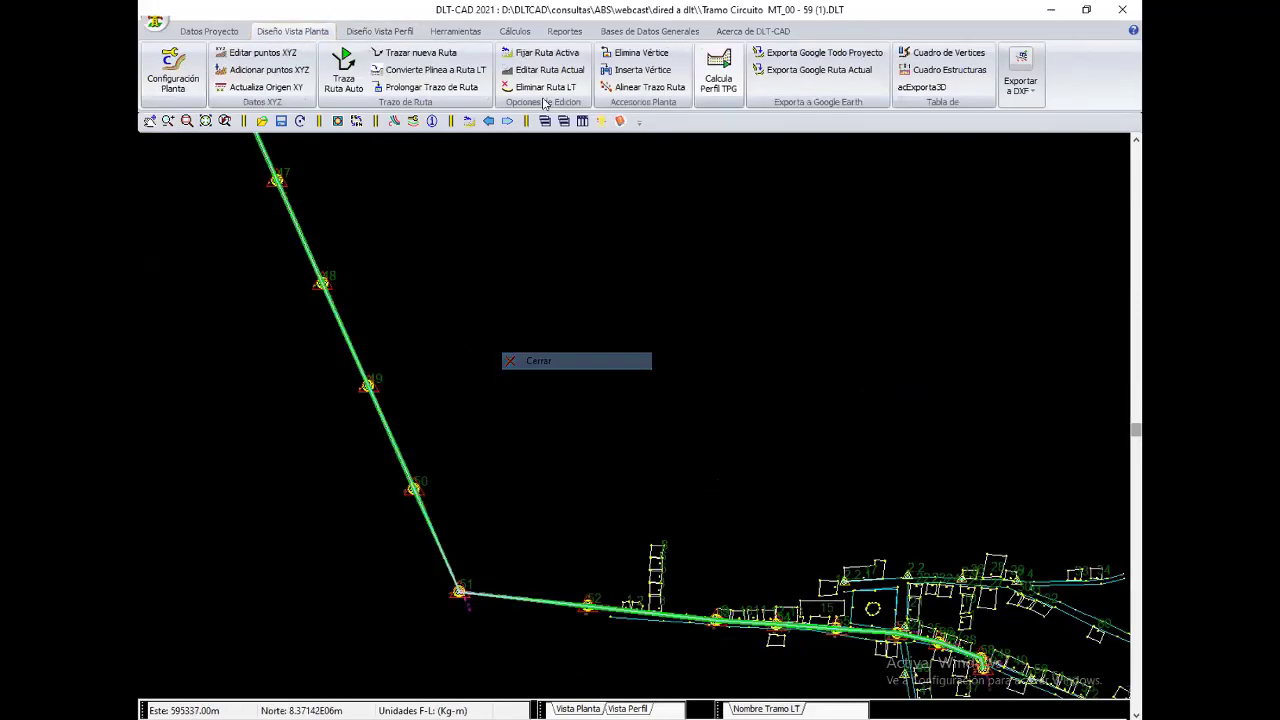
{"action": "left_click", "coordinate": [654, 89]}
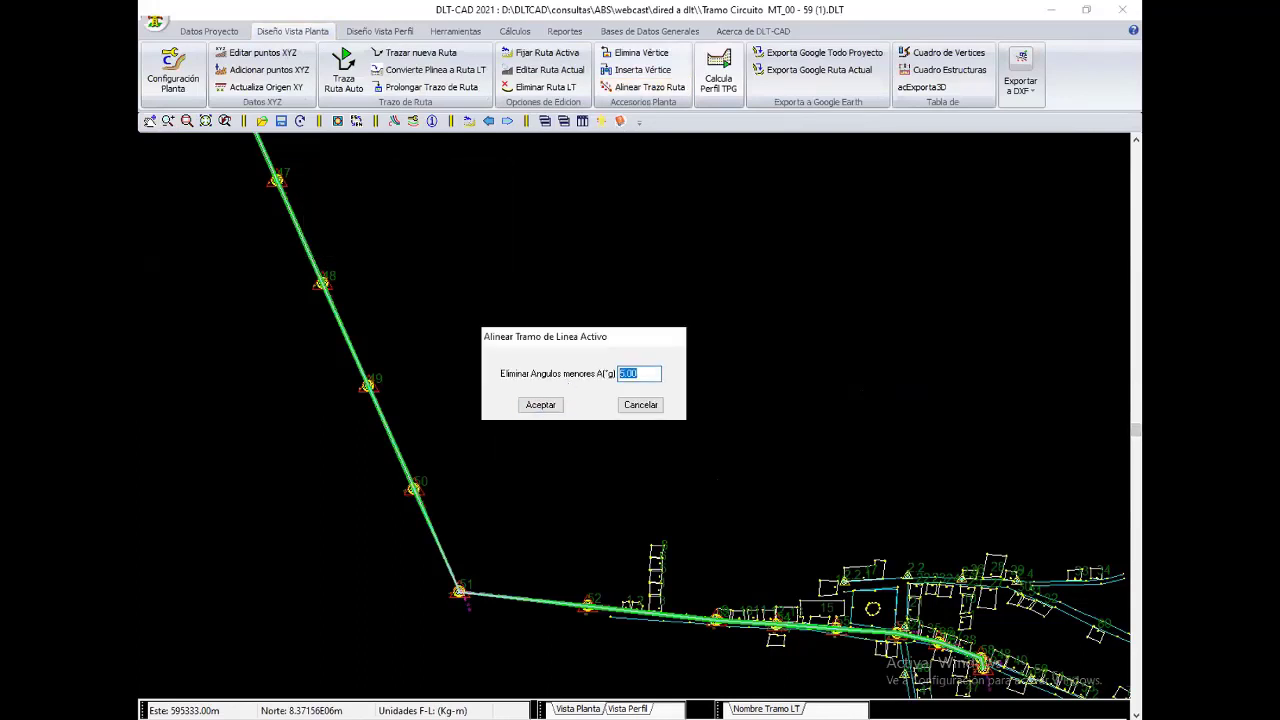
{"action": "type", "text": "0.1"}
{"action": "left_click", "coordinate": [540, 405]}
{"action": "right_click", "coordinate": [478, 312]}
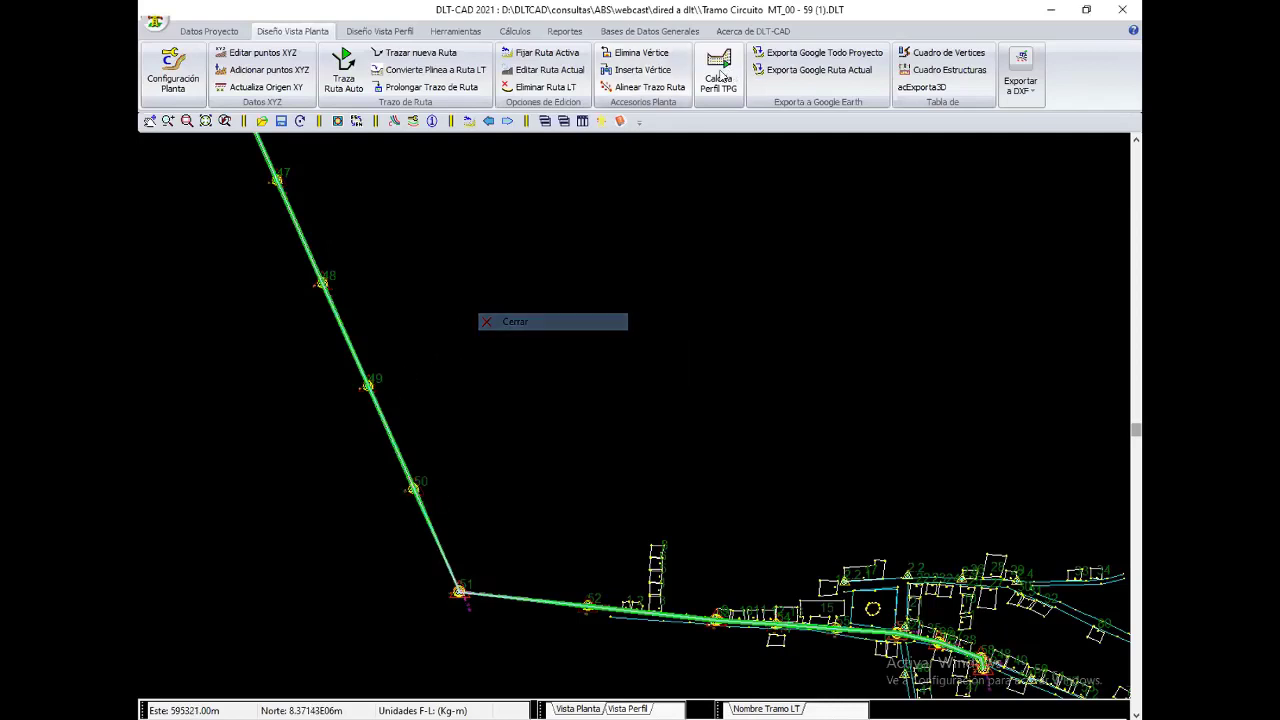
{"action": "left_click", "coordinate": [720, 78]}
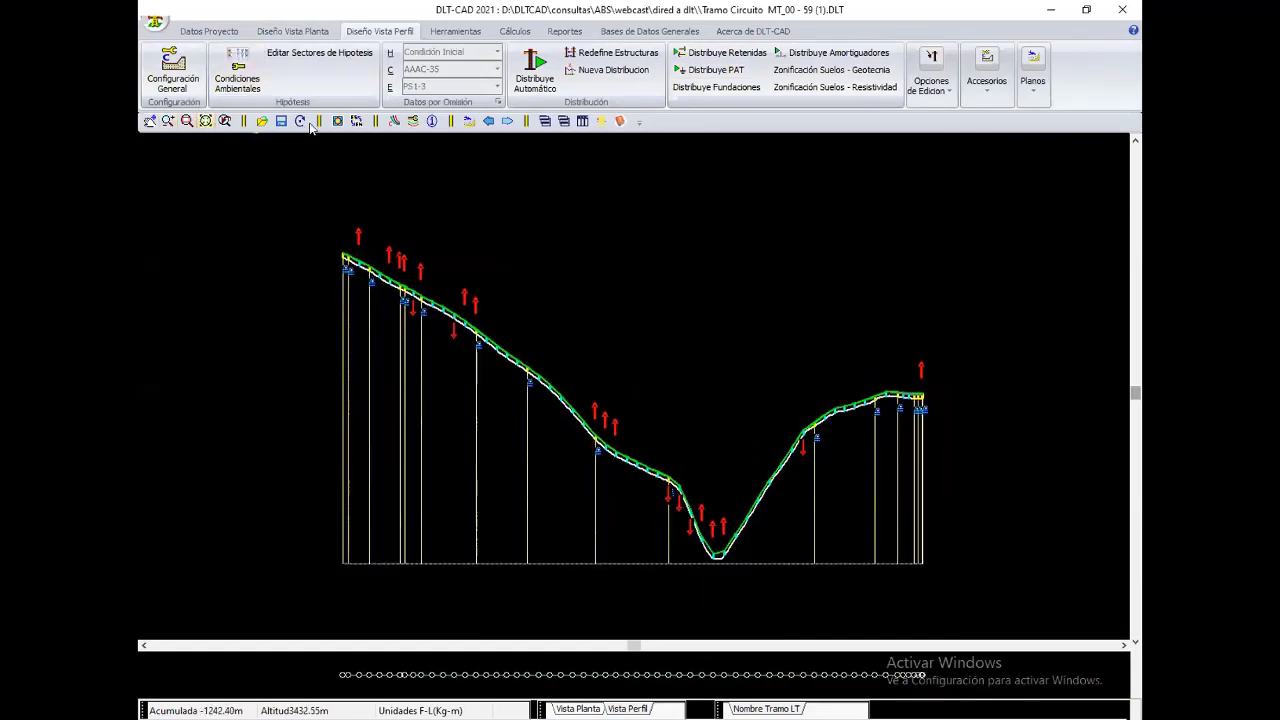
Step: Enable Lineas verticales para puntos TPG in Configuración General
{"action": "left_click", "coordinate": [394, 121]}
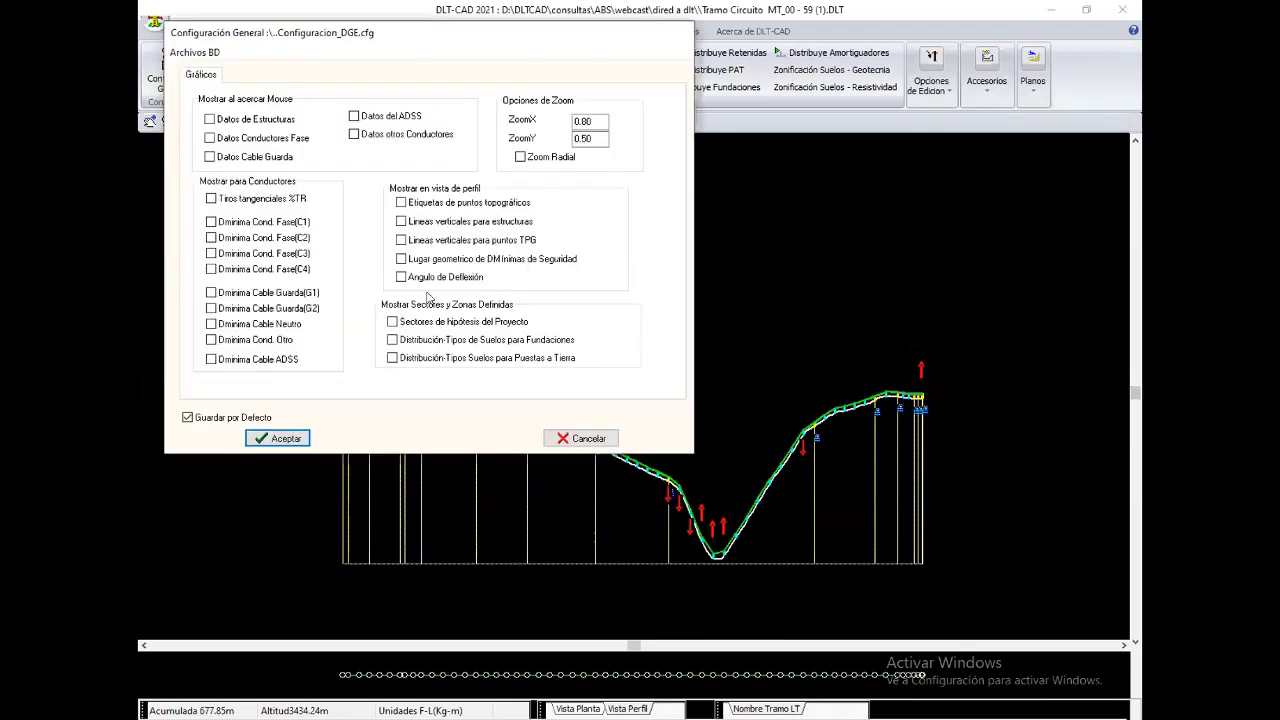
{"action": "left_click", "coordinate": [401, 240]}
{"action": "left_click", "coordinate": [283, 438]}
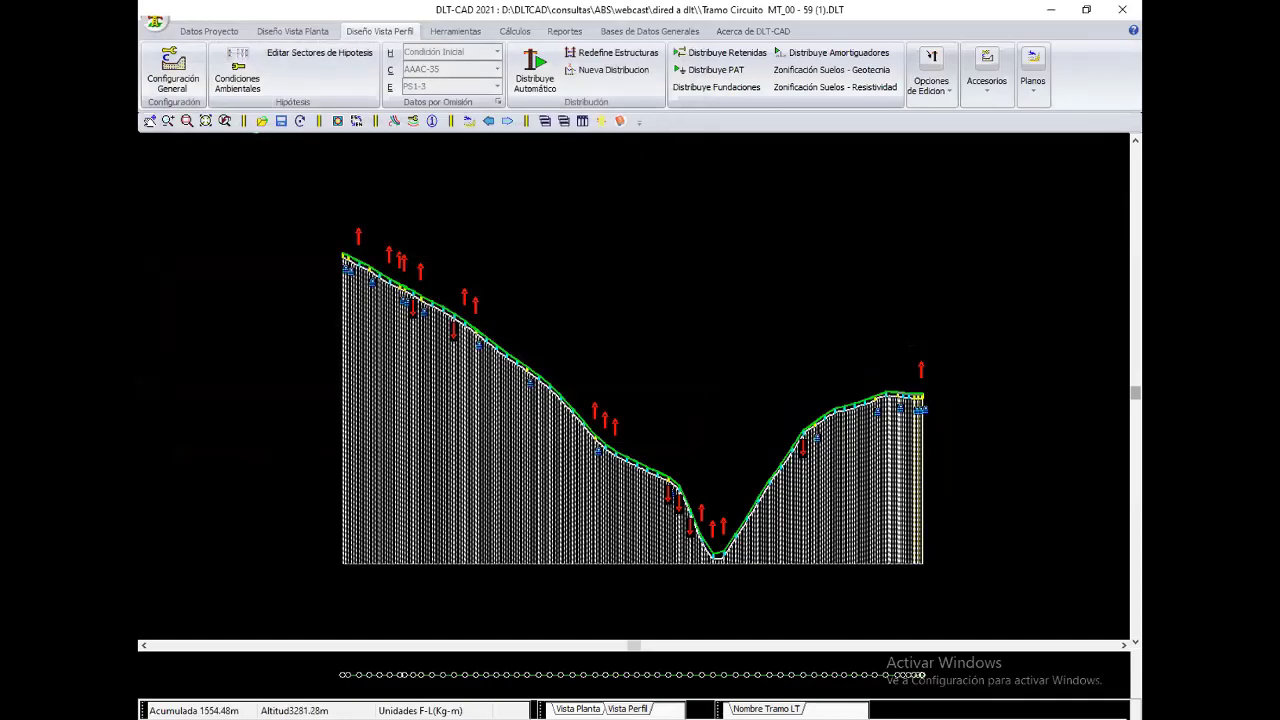
Step: Zoom and pan across the profile to inspect the vertical TPG point lines
{"action": "right_click", "coordinate": [532, 206]}
{"action": "left_click", "coordinate": [519, 353]}
{"action": "scroll", "coordinate": [519, 353], "scroll_direction": "up", "scroll_amount": 1}
{"action": "scroll", "coordinate": [526, 363], "scroll_direction": "up", "scroll_amount": 1}
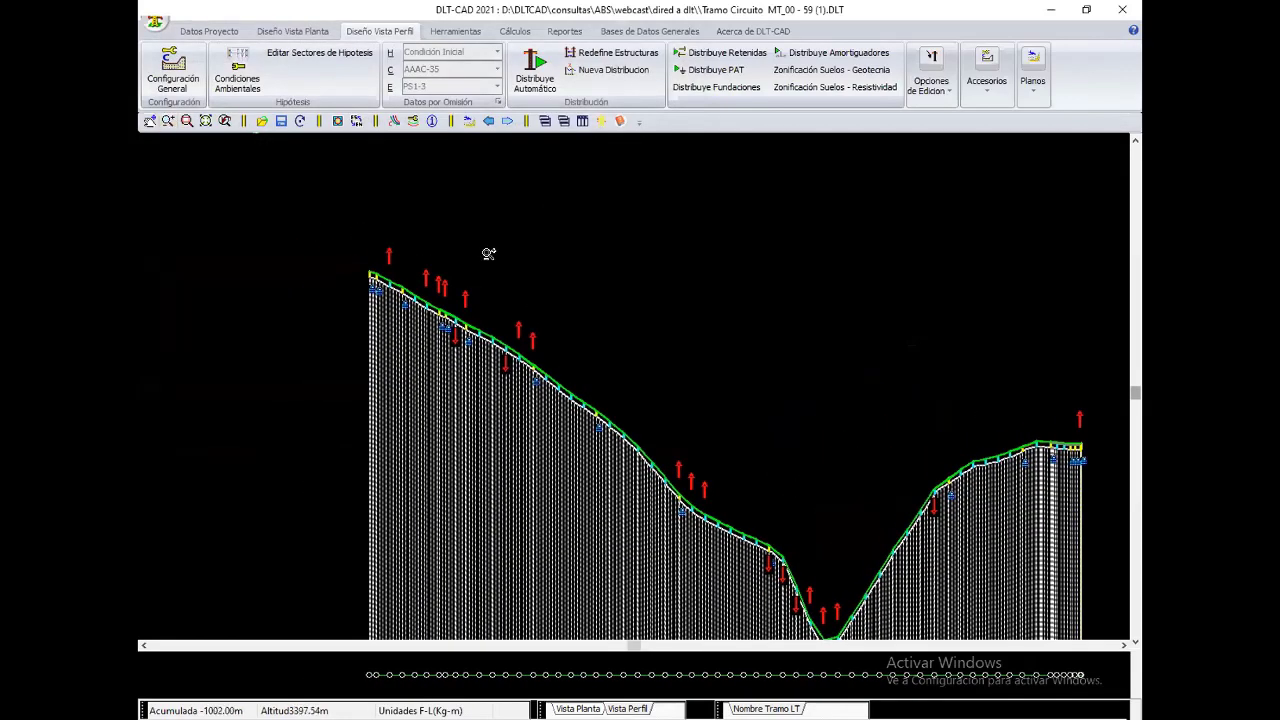
{"action": "scroll", "coordinate": [489, 289], "scroll_direction": "down", "scroll_amount": 1}
{"action": "scroll", "coordinate": [556, 338], "scroll_direction": "down", "scroll_amount": 1}
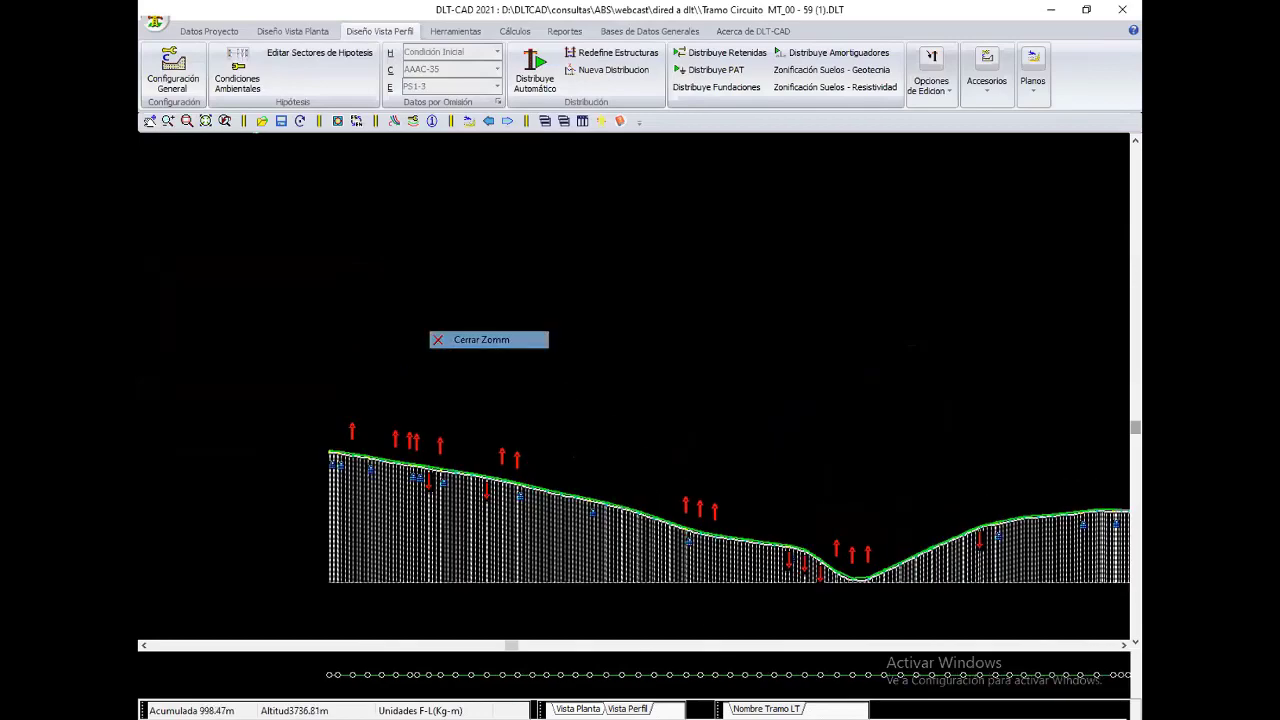
{"action": "scroll", "coordinate": [530, 346], "scroll_direction": "up", "scroll_amount": 1}
{"action": "scroll", "coordinate": [517, 346], "scroll_direction": "up", "scroll_amount": 1}
{"action": "scroll", "coordinate": [590, 411], "scroll_direction": "up", "scroll_amount": 1}
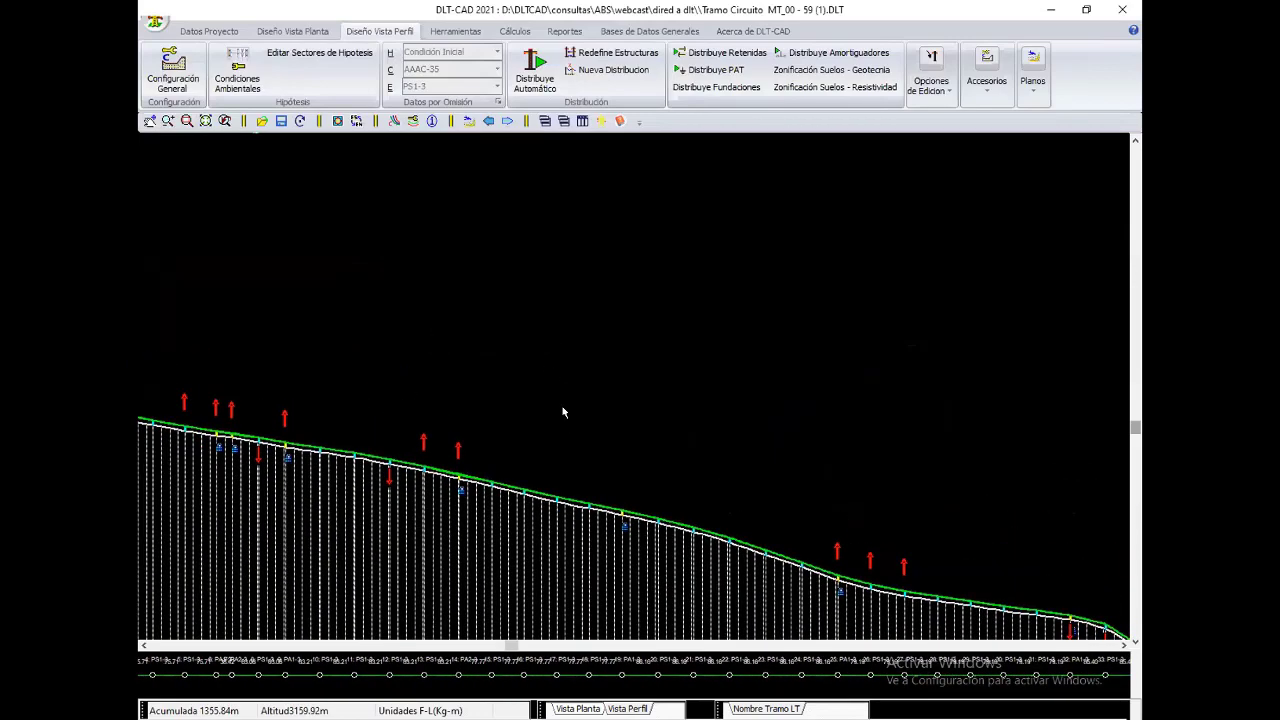
{"action": "scroll", "coordinate": [450, 385], "scroll_direction": "up", "scroll_amount": 1}
{"action": "scroll", "coordinate": [650, 450], "scroll_direction": "up", "scroll_amount": 1}
{"action": "scroll", "coordinate": [675, 458], "scroll_direction": "left", "scroll_amount": 3}
{"action": "scroll", "coordinate": [673, 420], "scroll_direction": "left", "scroll_amount": 2}
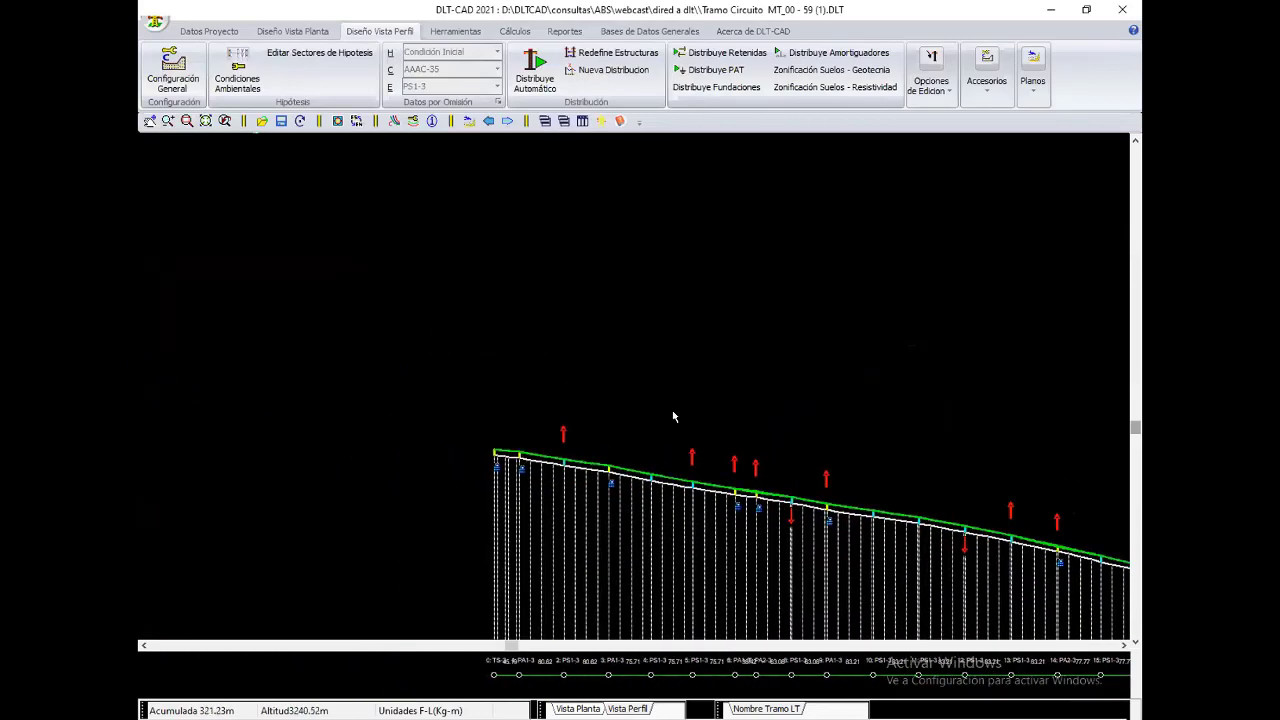
{"action": "scroll", "coordinate": [673, 417], "scroll_direction": "right", "scroll_amount": 1}
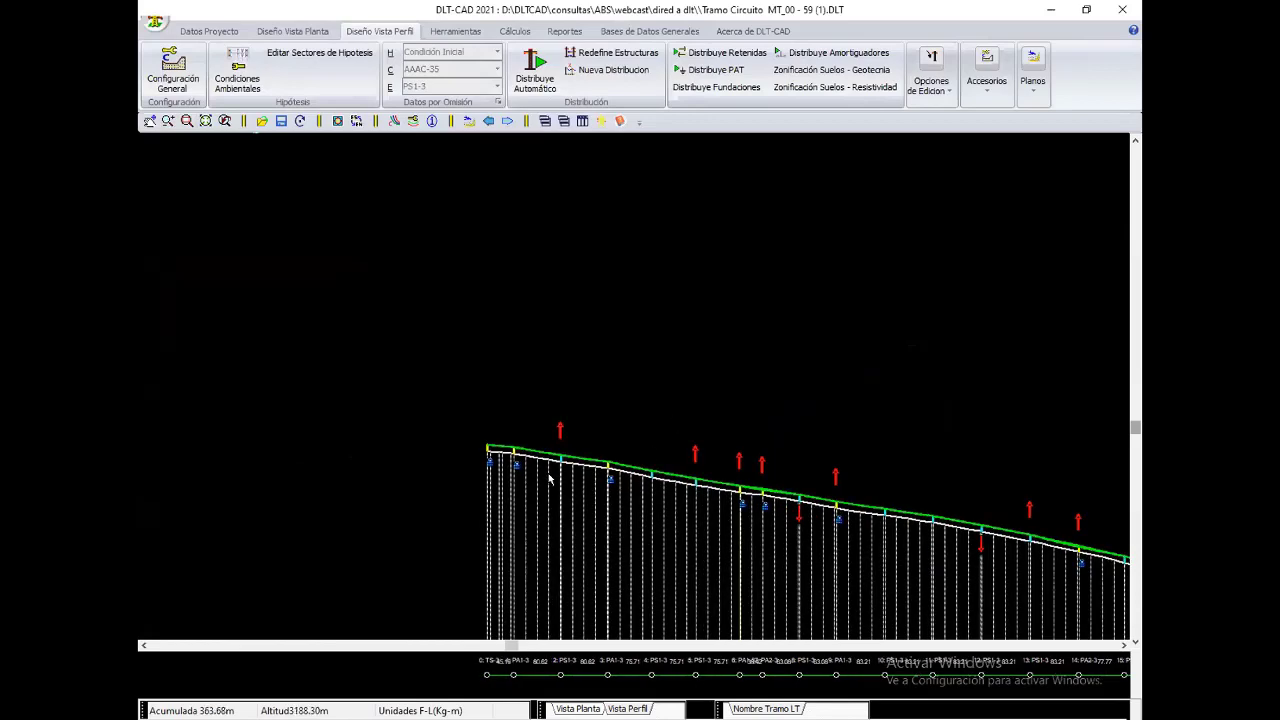
{"action": "scroll", "coordinate": [634, 474], "scroll_direction": "right", "scroll_amount": 2}
{"action": "scroll", "coordinate": [634, 474], "scroll_direction": "right", "scroll_amount": 1}
{"action": "scroll", "coordinate": [623, 468], "scroll_direction": "up", "scroll_amount": 1}
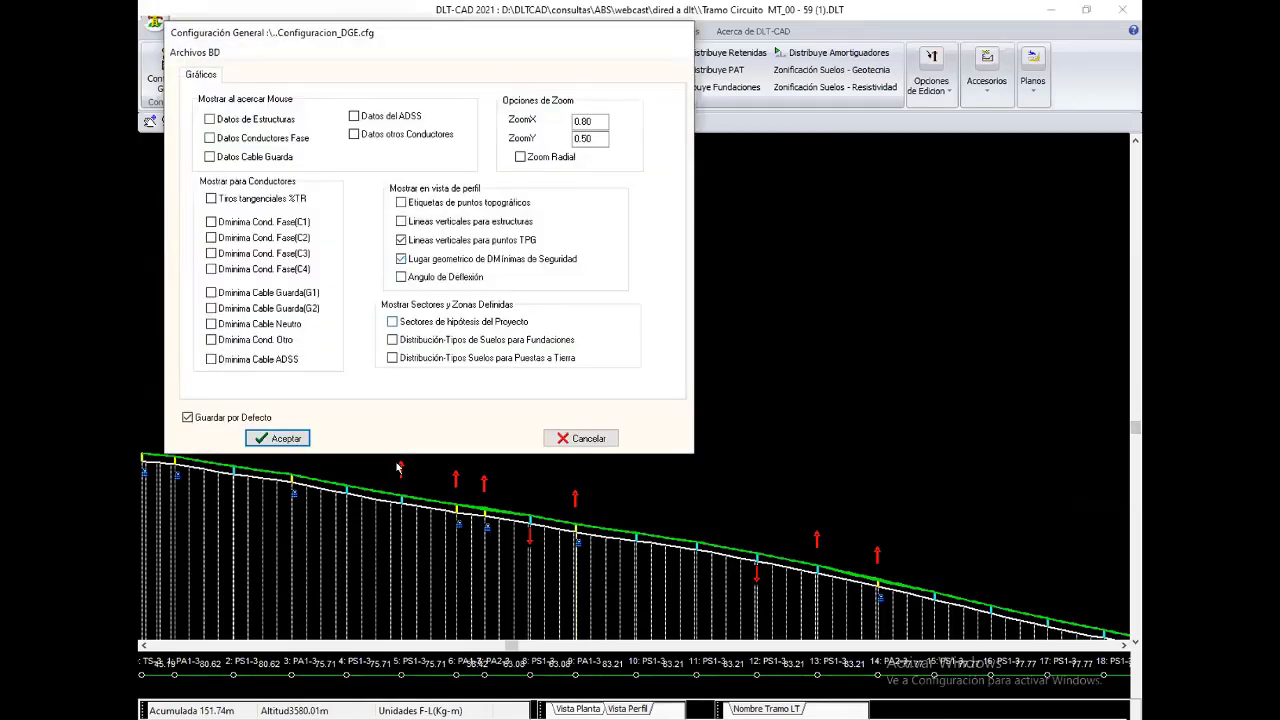
Step: Accept the Configuración General settings so the minimum safety distance locus is drawn
{"action": "left_click", "coordinate": [290, 440]}
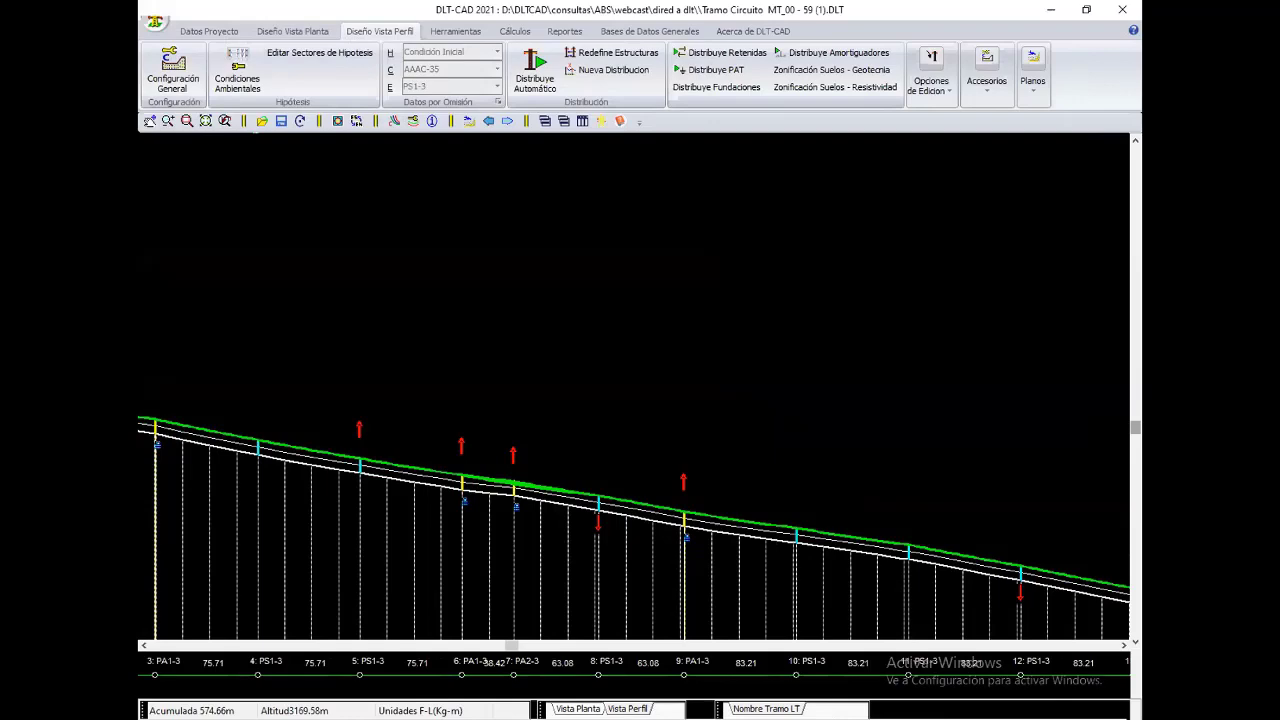
{"action": "mouse_move", "coordinate": [957, 486]}
{"action": "middle_mouse_down"}
{"action": "mouse_move", "coordinate": [755, 471]}
{"action": "mouse_move", "coordinate": [620, 440]}
{"action": "mouse_move", "coordinate": [360, 434]}
{"action": "middle_mouse_up"}
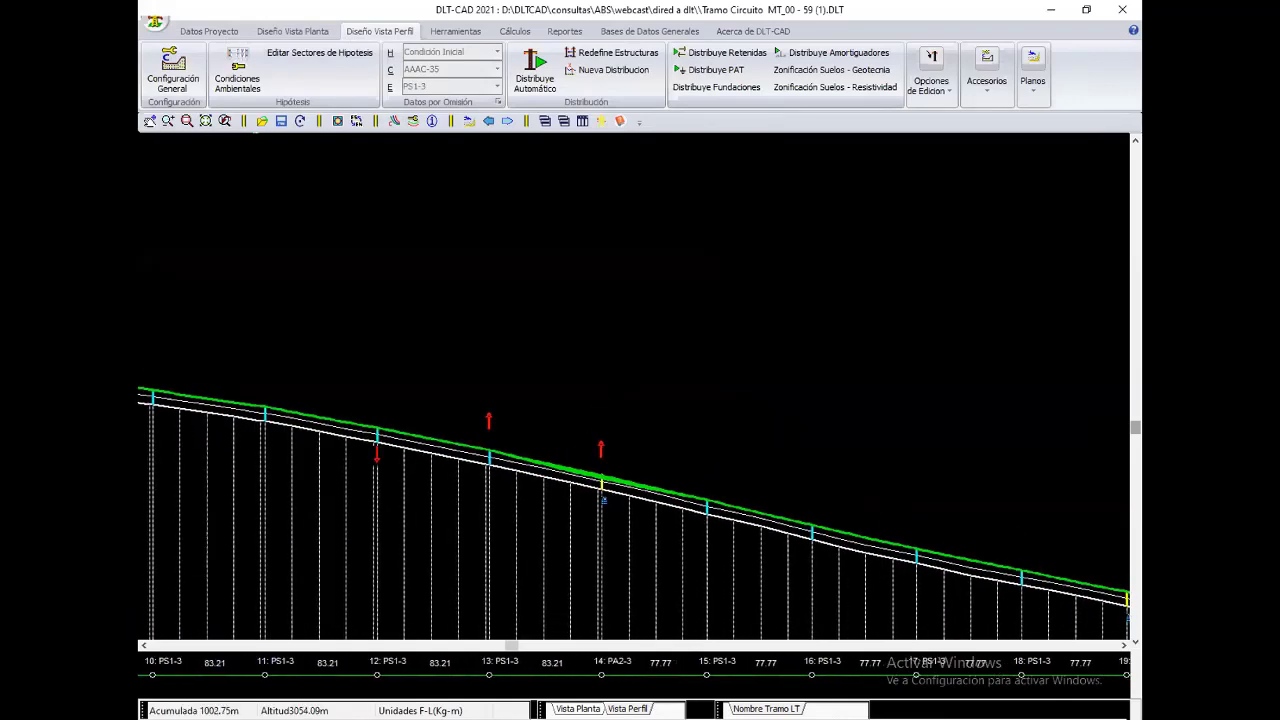
{"action": "scroll", "coordinate": [471, 420], "scroll_direction": "up", "scroll_amount": 2}
{"action": "scroll", "coordinate": [655, 487], "scroll_direction": "up", "scroll_amount": 2}
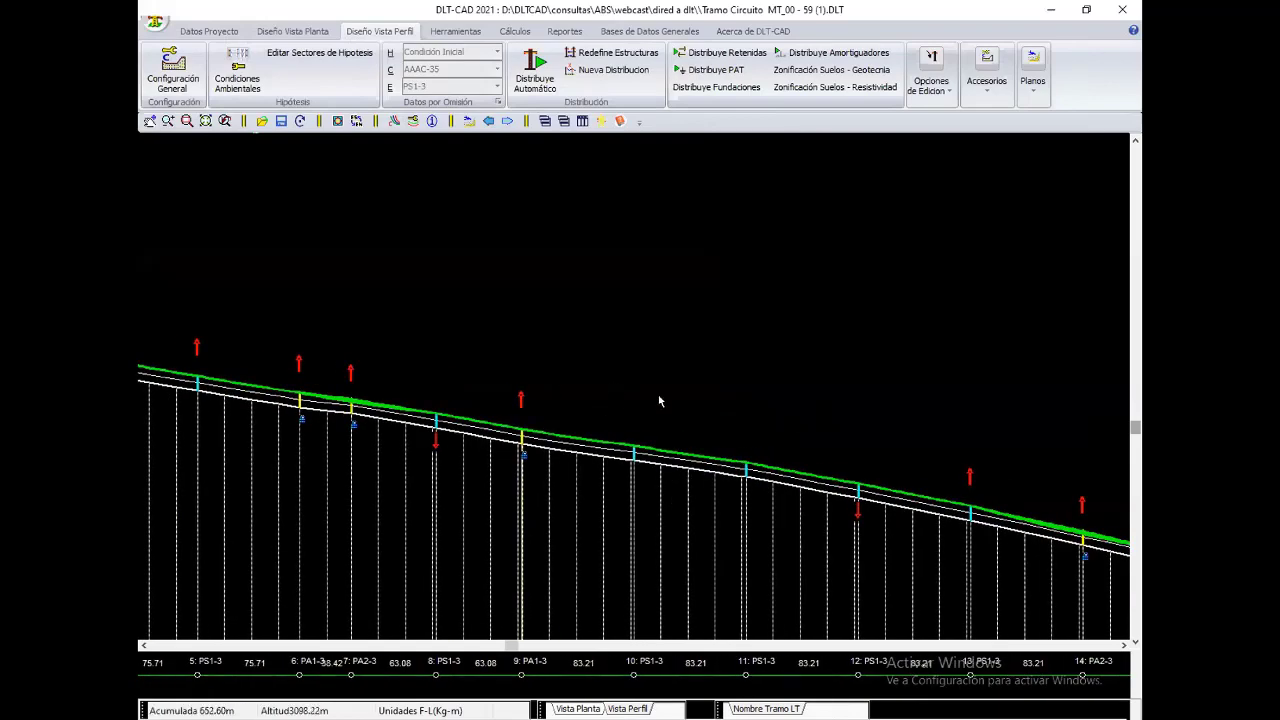
{"action": "scroll", "coordinate": [577, 337], "scroll_direction": "up", "scroll_amount": 1}
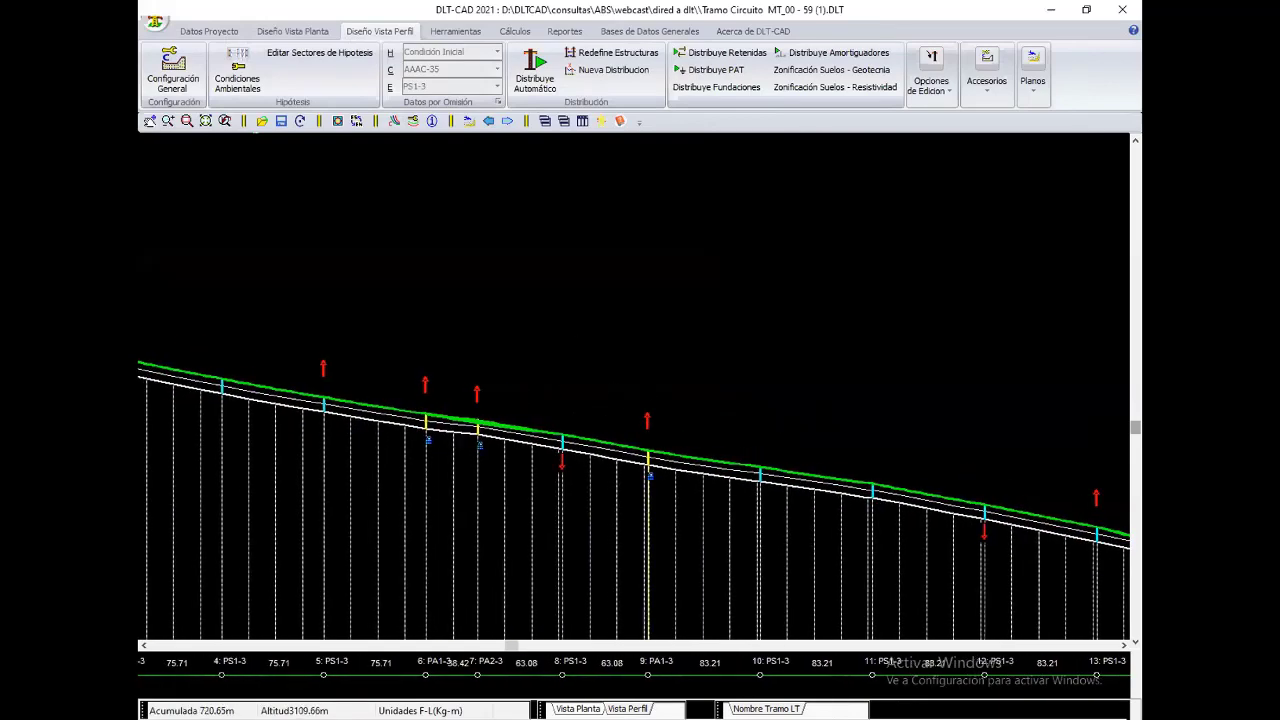
{"action": "scroll", "coordinate": [782, 425], "scroll_direction": "down", "scroll_amount": 1}
{"action": "scroll", "coordinate": [666, 444], "scroll_direction": "down", "scroll_amount": 1}
{"action": "scroll", "coordinate": [700, 460], "scroll_direction": "down", "scroll_amount": 2}
{"action": "scroll", "coordinate": [784, 502], "scroll_direction": "down", "scroll_amount": 1}
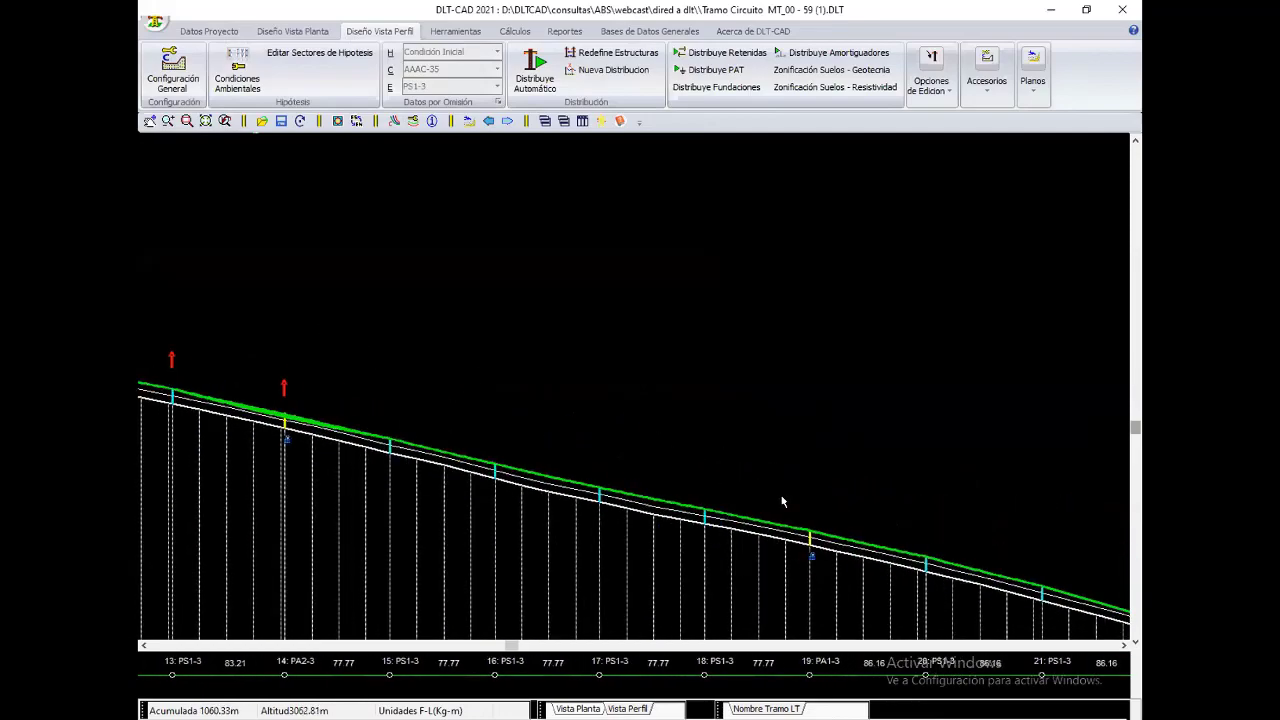
{"action": "scroll", "coordinate": [700, 460], "scroll_direction": "down", "scroll_amount": 1}
{"action": "scroll", "coordinate": [612, 405], "scroll_direction": "down", "scroll_amount": 1}
{"action": "scroll", "coordinate": [612, 405], "scroll_direction": "down", "scroll_amount": 1}
{"action": "scroll", "coordinate": [422, 385], "scroll_direction": "down", "scroll_amount": 1}
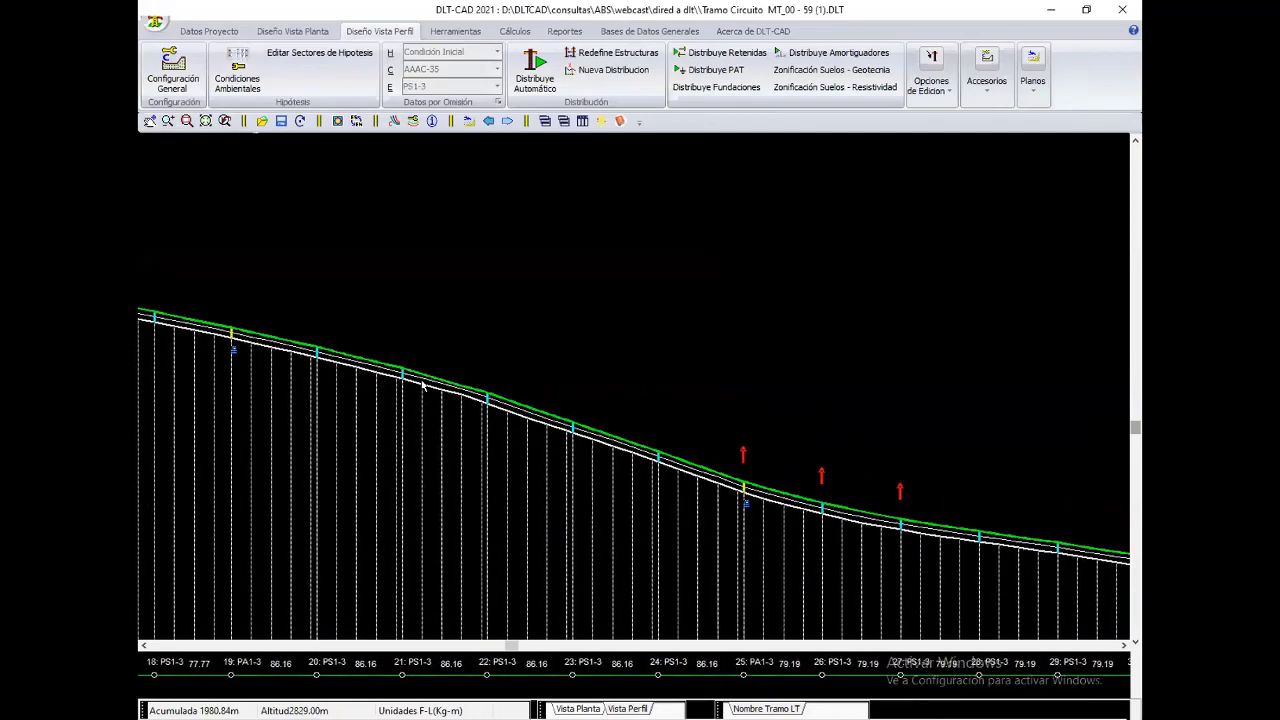
{"action": "scroll", "coordinate": [422, 385], "scroll_direction": "down", "scroll_amount": 2}
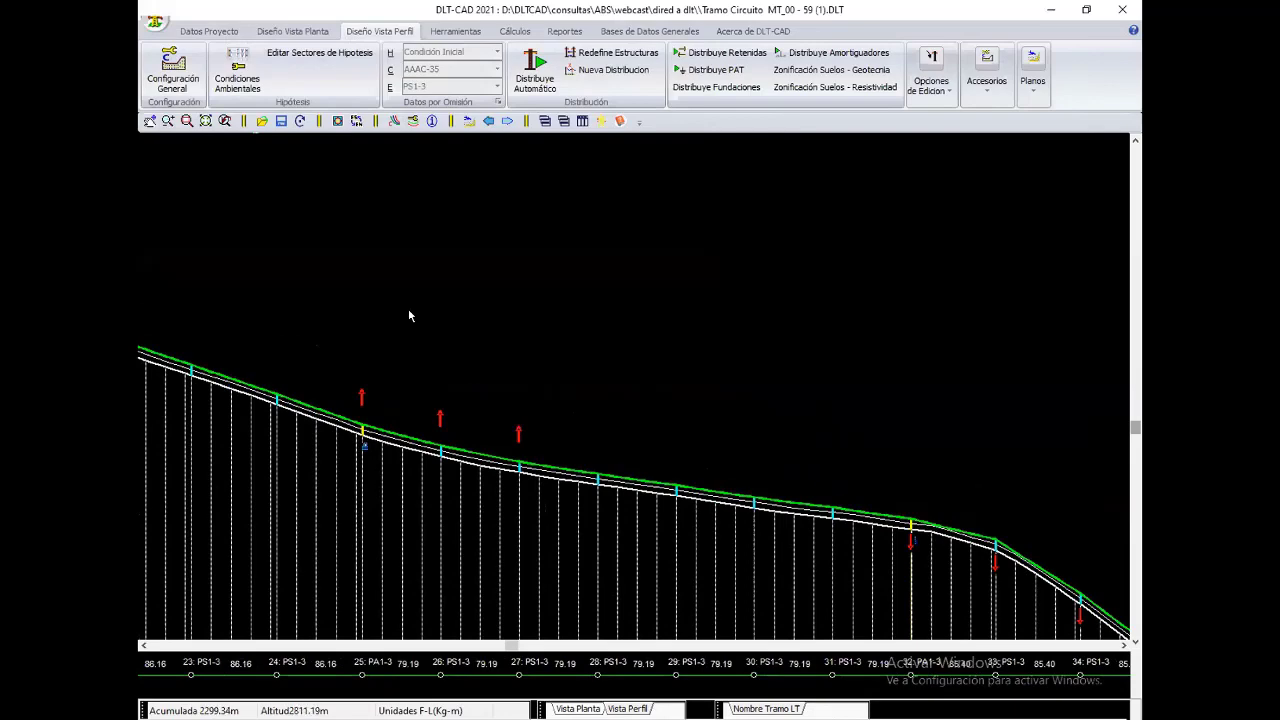
{"action": "scroll", "coordinate": [493, 382], "scroll_direction": "down", "scroll_amount": 1}
{"action": "scroll", "coordinate": [493, 382], "scroll_direction": "down", "scroll_amount": 1}
{"action": "scroll", "coordinate": [493, 382], "scroll_direction": "down", "scroll_amount": 1}
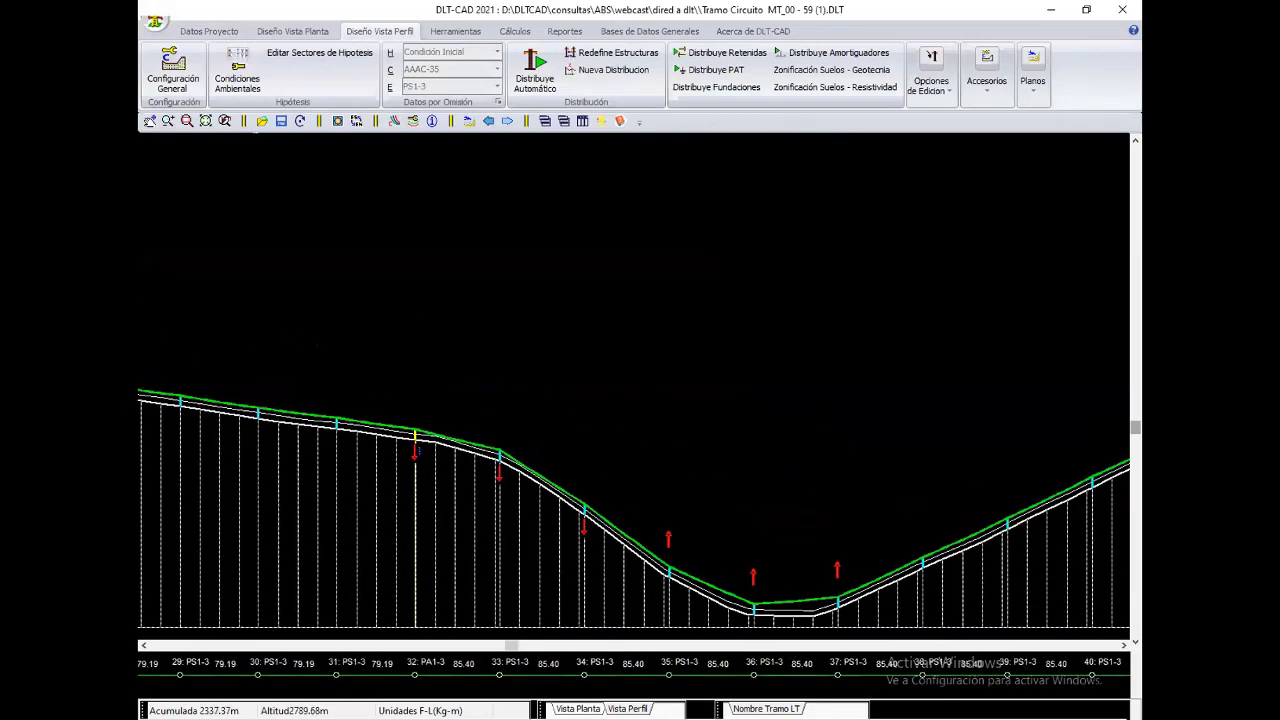
{"action": "scroll", "coordinate": [331, 354], "scroll_direction": "up", "scroll_amount": 3}
{"action": "scroll", "coordinate": [480, 385], "scroll_direction": "up", "scroll_amount": 3}
{"action": "scroll", "coordinate": [640, 420], "scroll_direction": "up", "scroll_amount": 2}
{"action": "scroll", "coordinate": [700, 435], "scroll_direction": "up", "scroll_amount": 2}
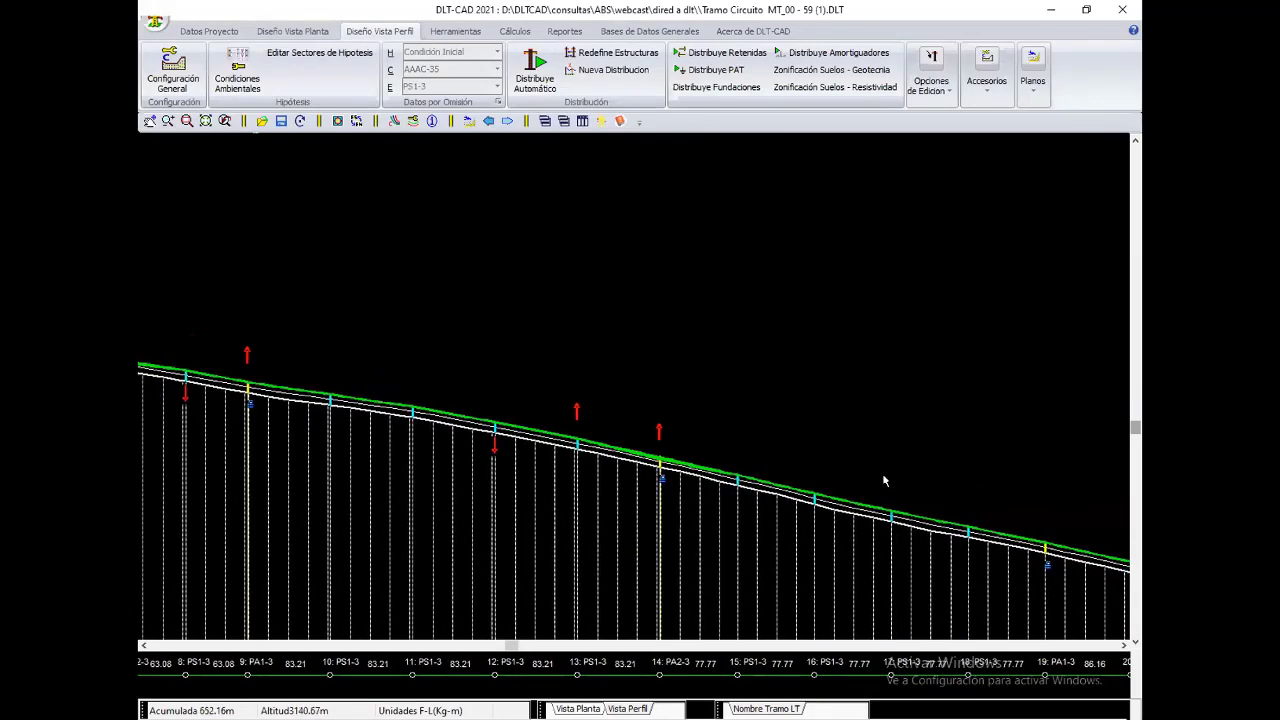
{"action": "scroll", "coordinate": [884, 481], "scroll_direction": "up", "scroll_amount": 1}
{"action": "scroll", "coordinate": [884, 481], "scroll_direction": "up", "scroll_amount": 2}
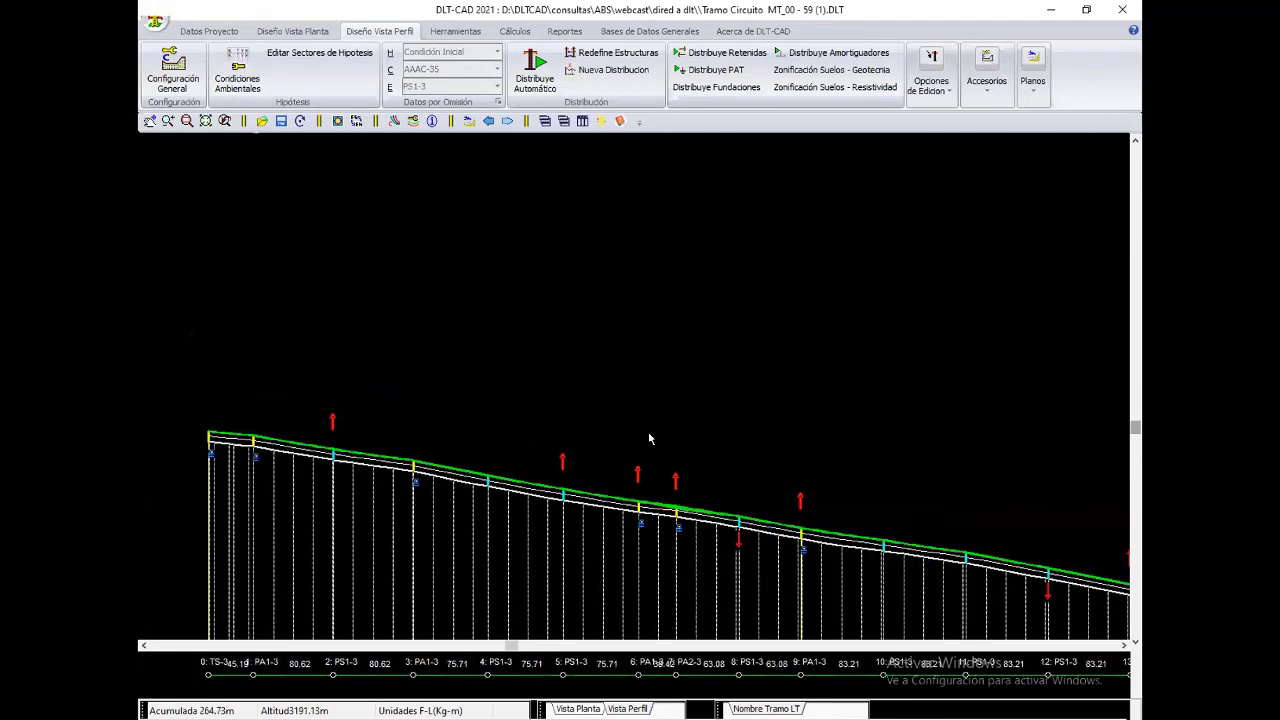
{"action": "scroll", "coordinate": [888, 477], "scroll_direction": "down", "scroll_amount": 1}
{"action": "scroll", "coordinate": [927, 512], "scroll_direction": "down", "scroll_amount": 1}
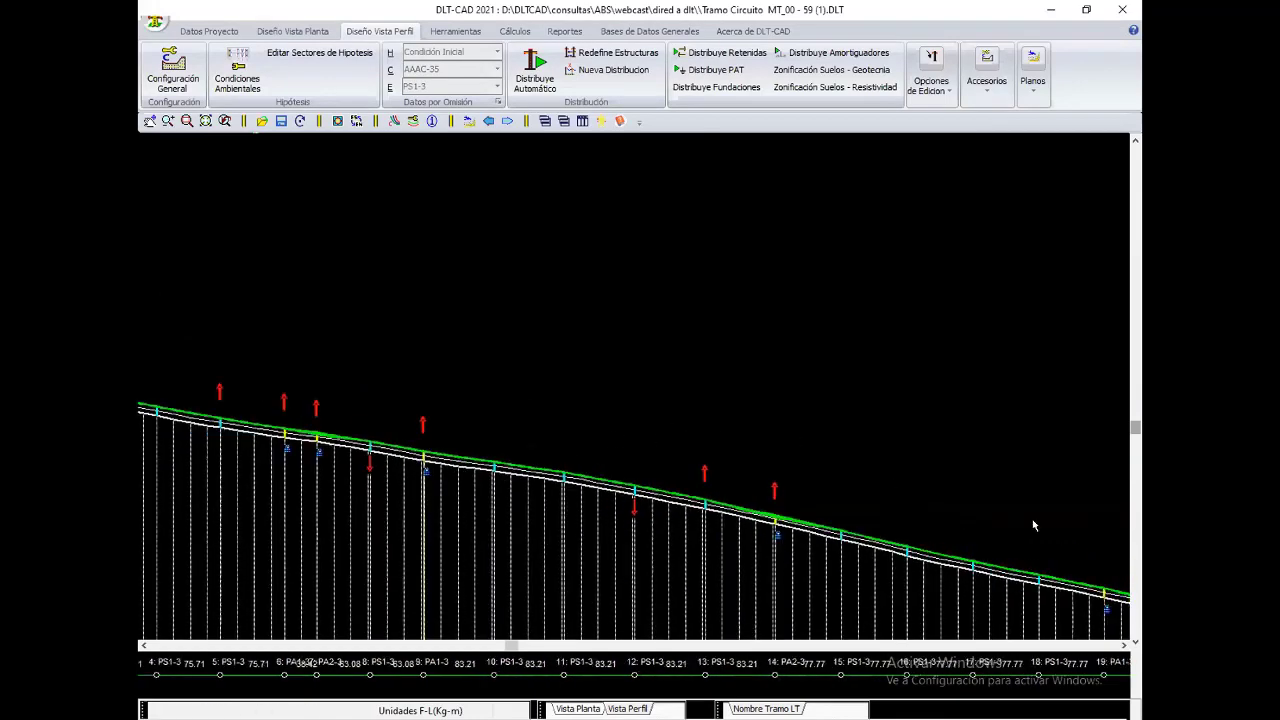
{"action": "scroll", "coordinate": [966, 548], "scroll_direction": "down", "scroll_amount": 1}
{"action": "scroll", "coordinate": [680, 450], "scroll_direction": "down", "scroll_amount": 2}
{"action": "scroll", "coordinate": [760, 457], "scroll_direction": "down", "scroll_amount": 2}
{"action": "scroll", "coordinate": [663, 446], "scroll_direction": "down", "scroll_amount": 2}
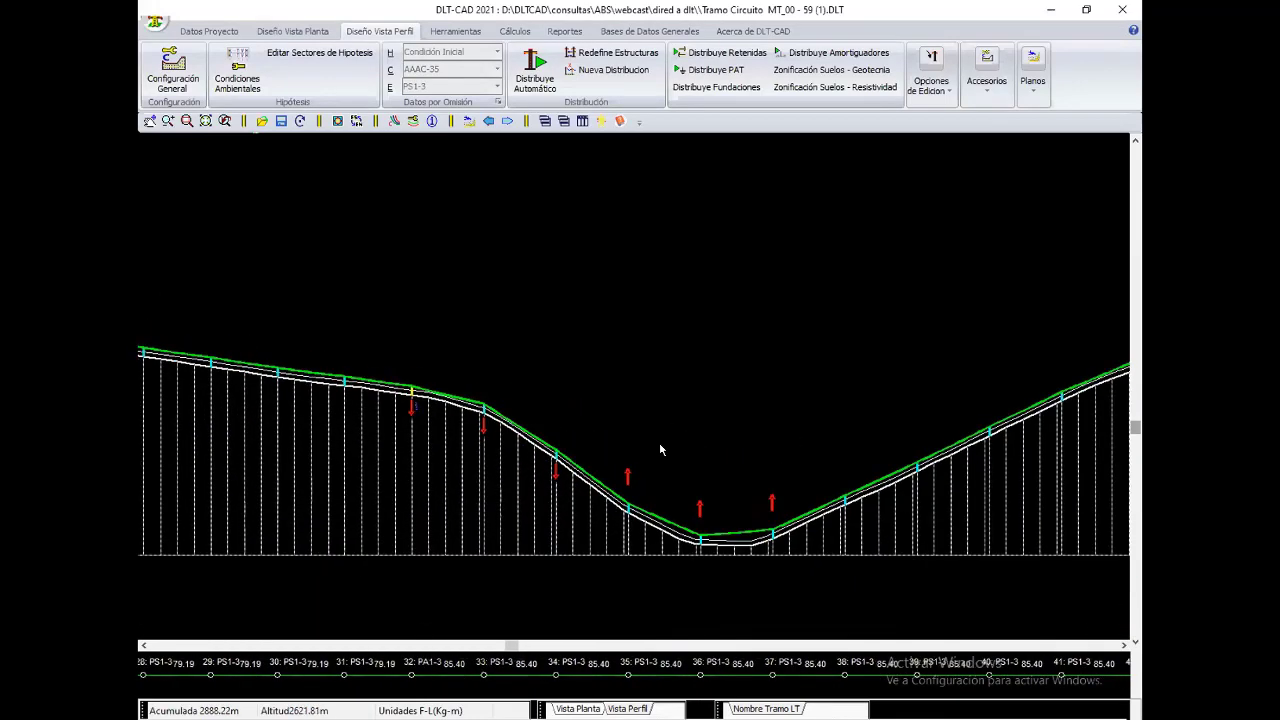
{"action": "scroll", "coordinate": [663, 446], "scroll_direction": "down", "scroll_amount": 2}
{"action": "scroll", "coordinate": [545, 447], "scroll_direction": "down", "scroll_amount": 1}
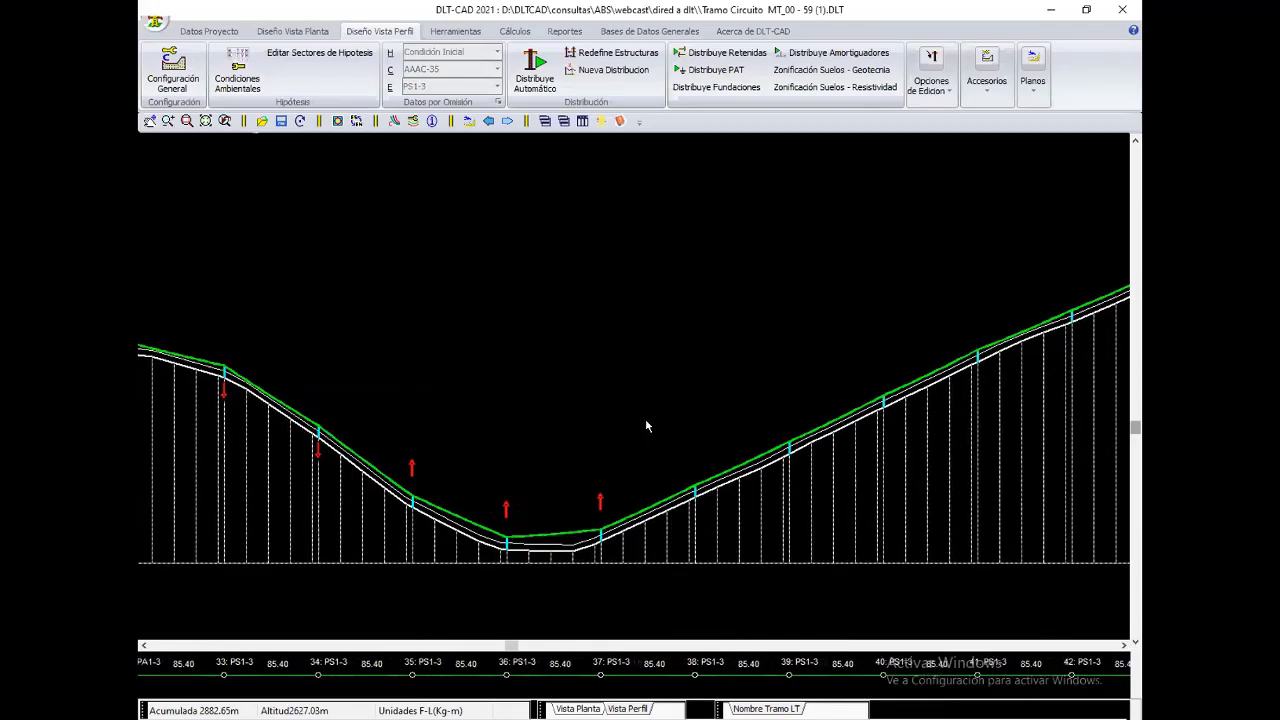
{"action": "scroll", "coordinate": [646, 423], "scroll_direction": "up", "scroll_amount": 2, "text": "ctrl"}
{"action": "scroll", "coordinate": [663, 420], "scroll_direction": "up", "scroll_amount": 1, "text": "ctrl"}
{"action": "scroll", "coordinate": [630, 390], "scroll_direction": "down", "scroll_amount": 1}
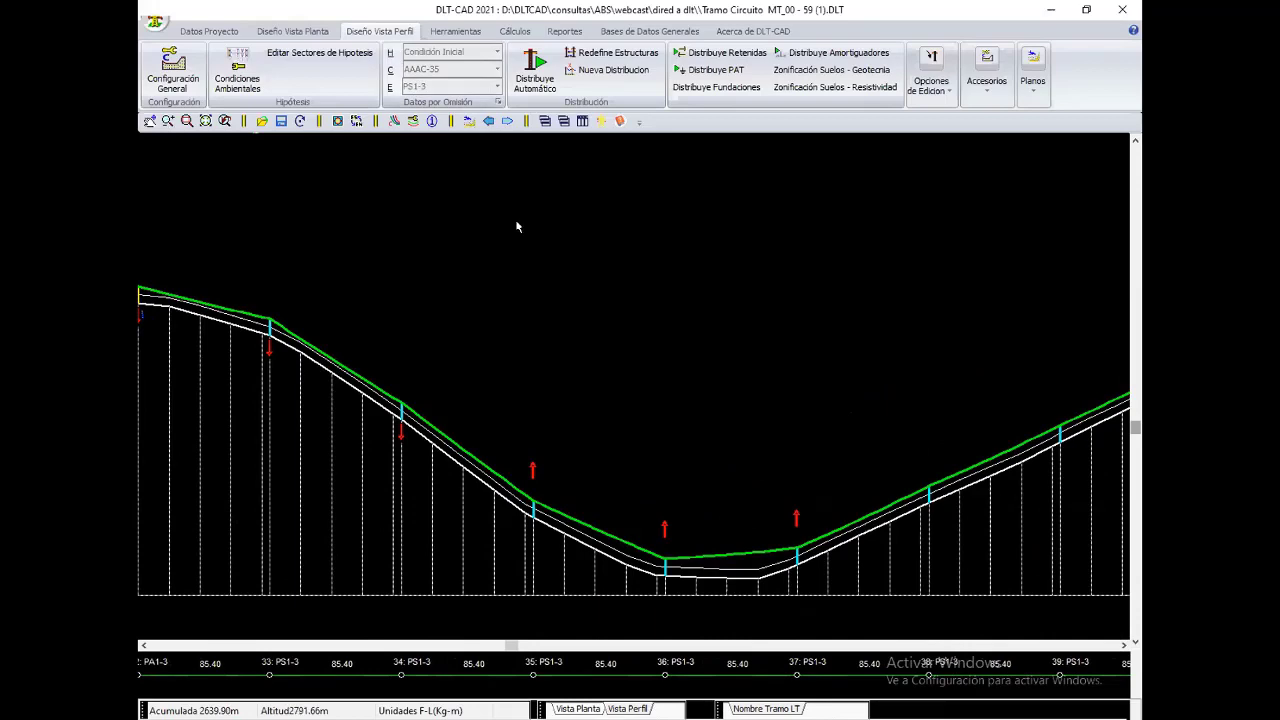
{"action": "scroll", "coordinate": [512, 280], "scroll_direction": "up", "scroll_amount": 1}
{"action": "scroll", "coordinate": [500, 245], "scroll_direction": "down", "scroll_amount": 1}
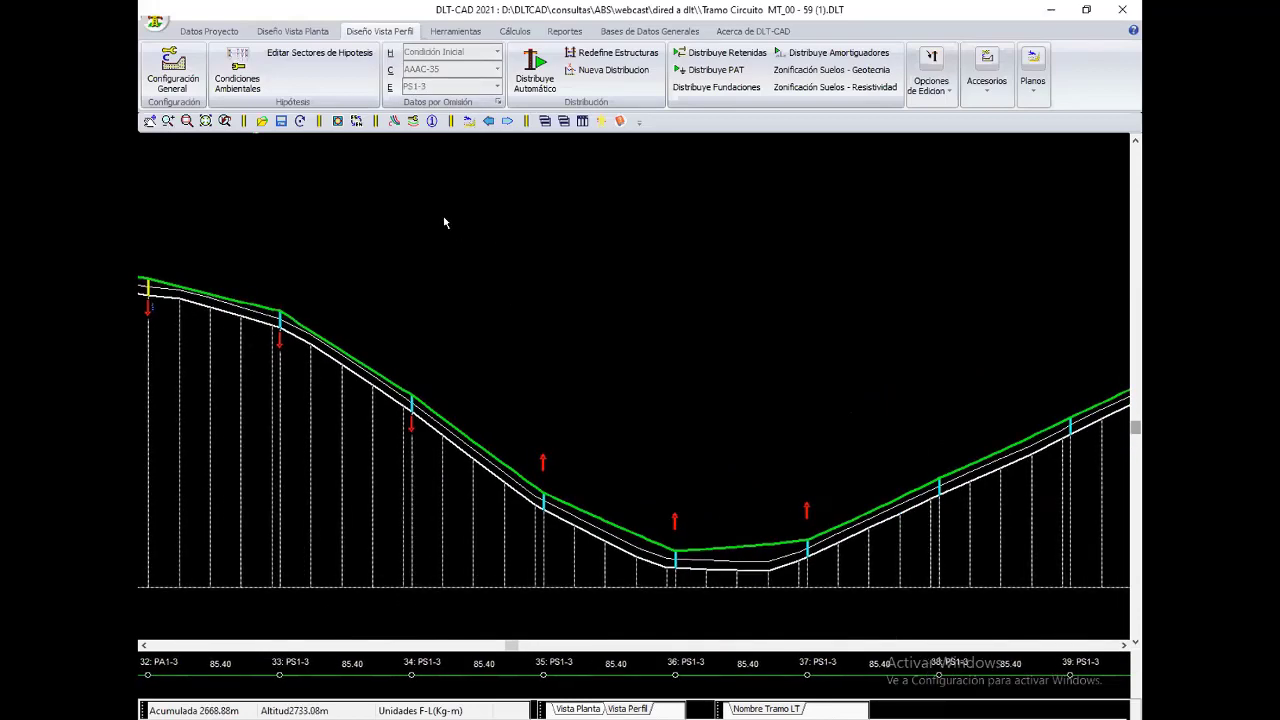
Step: Review load hypotheses I–III, including Maximo Esfuerzo and Maxima Flecha, in Condiciones Ambientales
{"action": "left_click", "coordinate": [240, 80]}
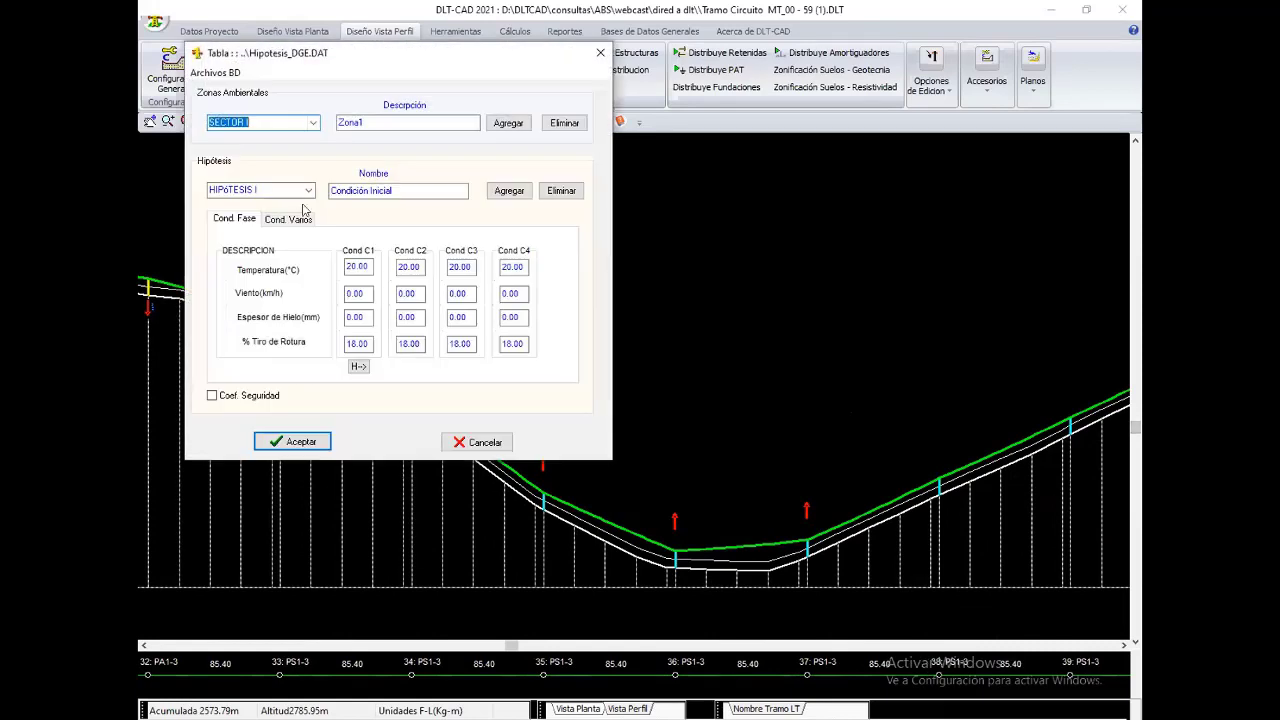
{"action": "left_click", "coordinate": [307, 190]}
{"action": "left_click", "coordinate": [303, 222]}
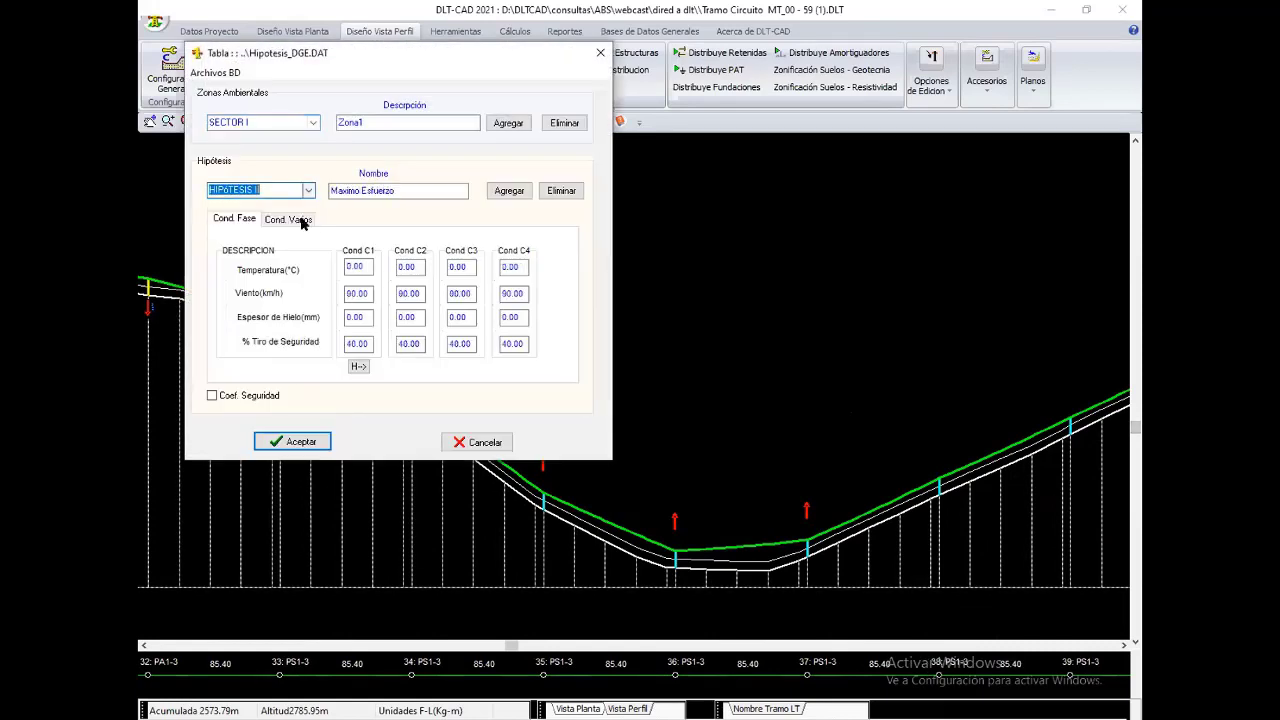
{"action": "left_click", "coordinate": [307, 190]}
{"action": "left_click", "coordinate": [300, 222]}
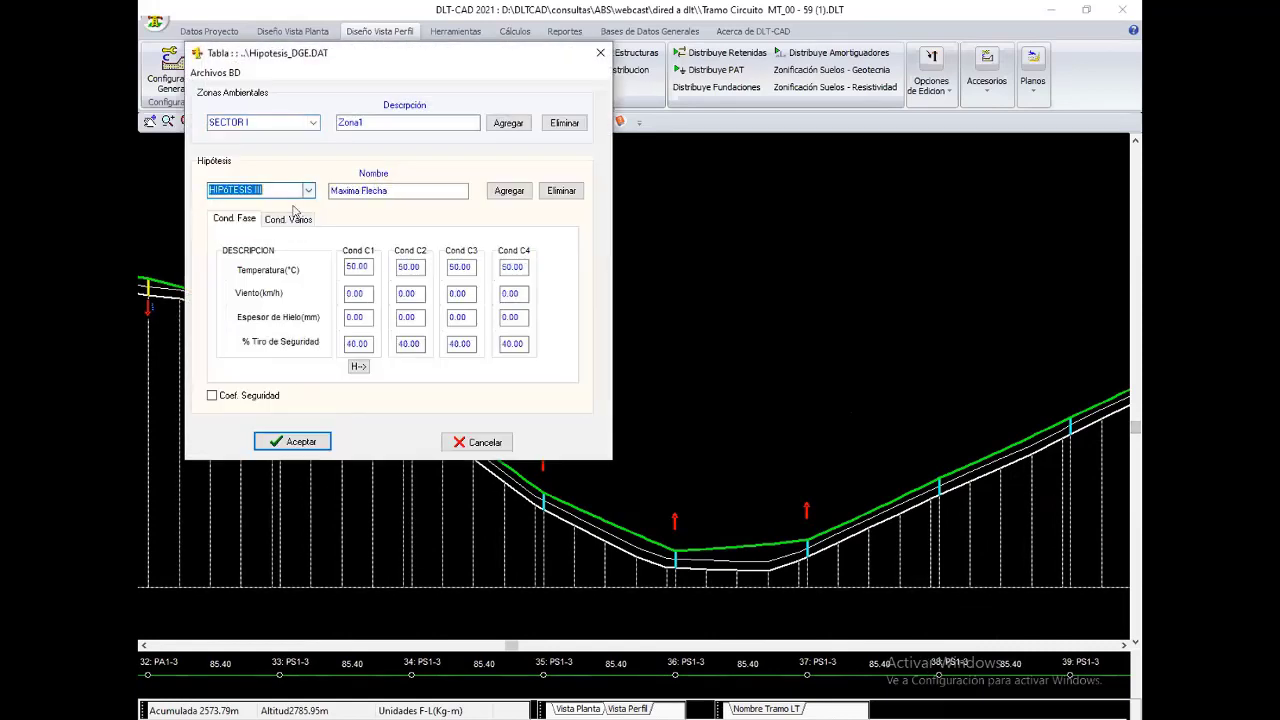
{"action": "key", "text": "alt+Down"}
{"action": "key", "text": "Return"}
{"action": "key", "text": "alt+Down"}
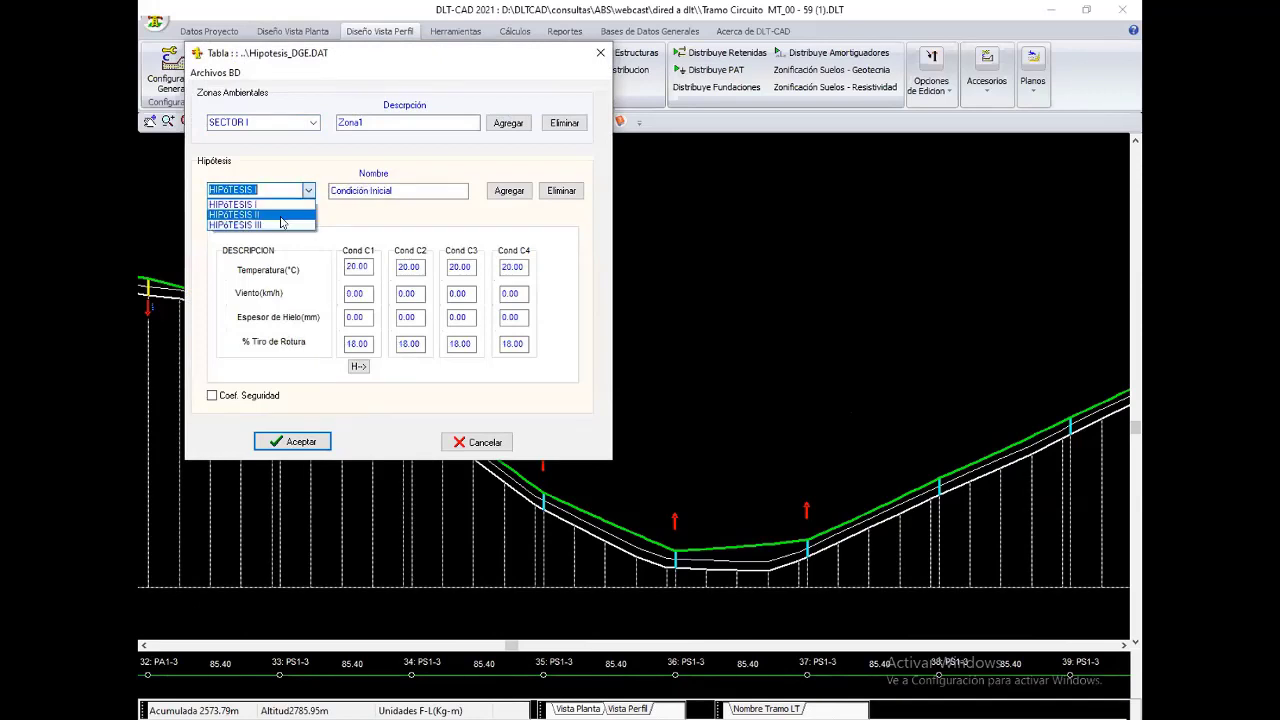
{"action": "key", "text": "Return"}
{"action": "key", "text": "alt+Down"}
{"action": "key", "text": "Return"}
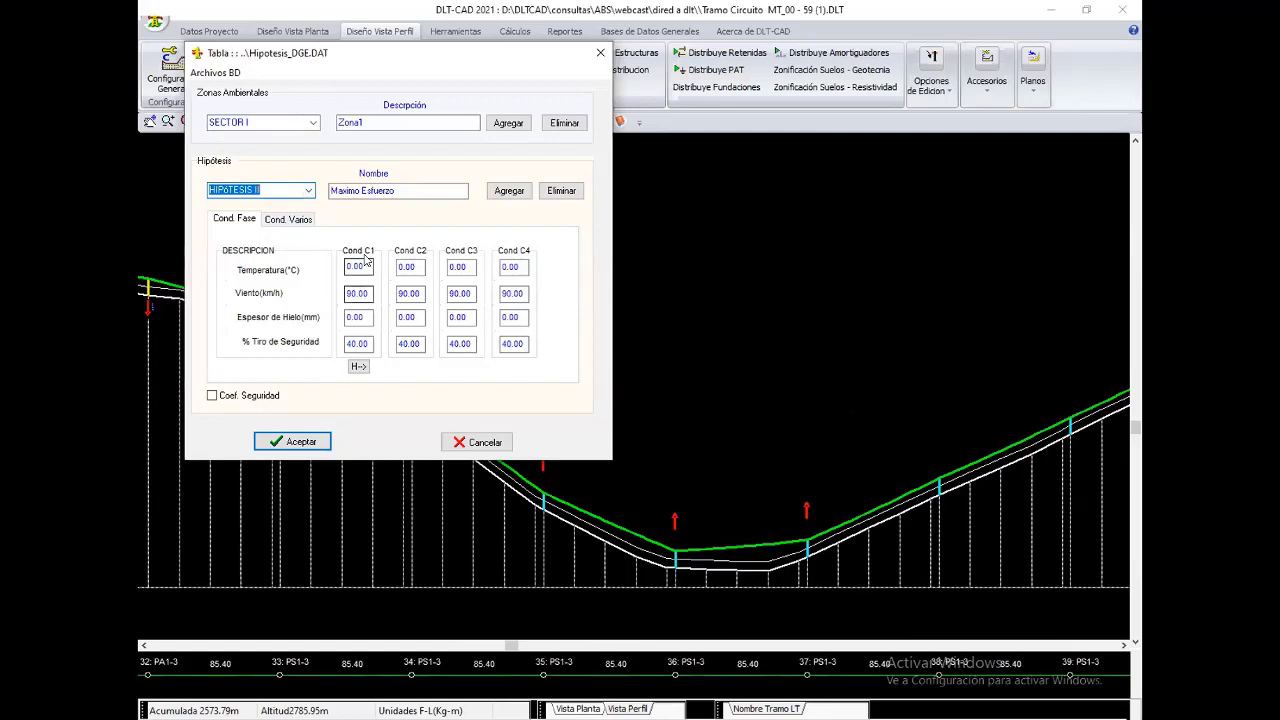
Step: Rename hypotheses II and III to Maximo Viento and Maxima Temperatura
{"action": "key", "text": "Tab"}
{"action": "key", "text": "ctrl+shift+Left"}
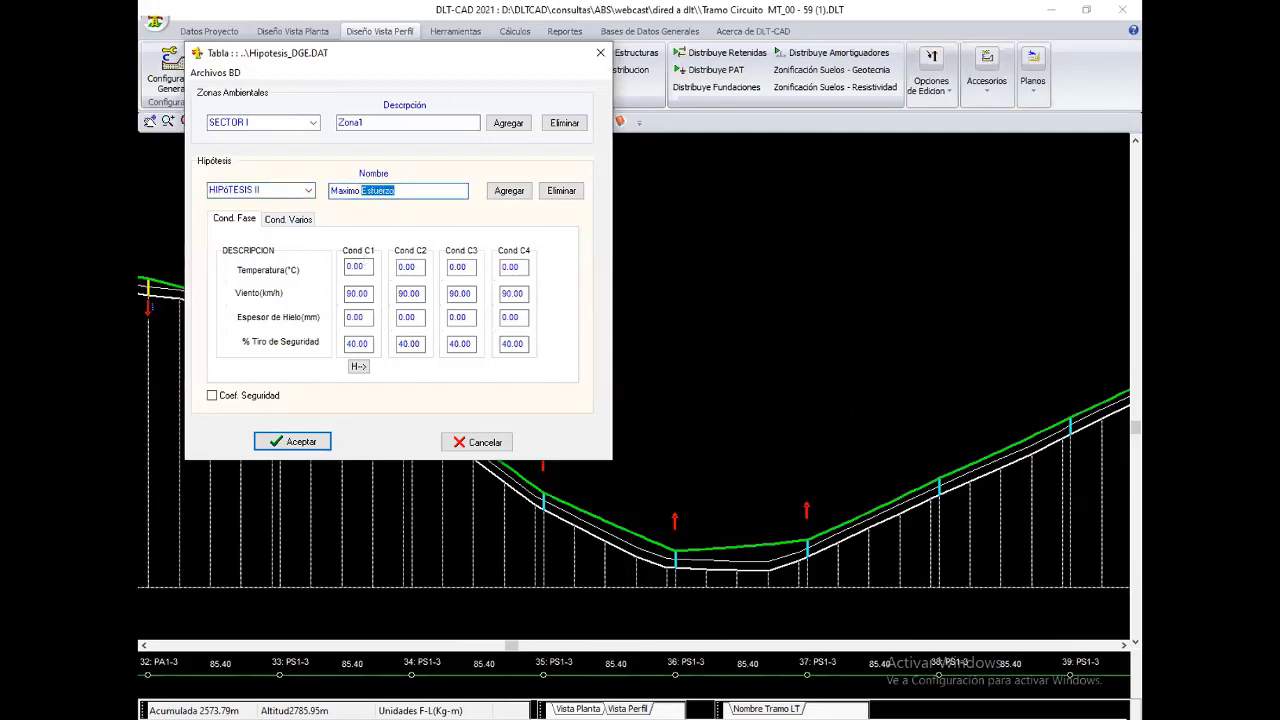
{"action": "type", "text": "Vient"}
{"action": "key", "text": "shift+Tab"}
{"action": "left_click", "coordinate": [308, 190]}
{"action": "left_click", "coordinate": [250, 226]}
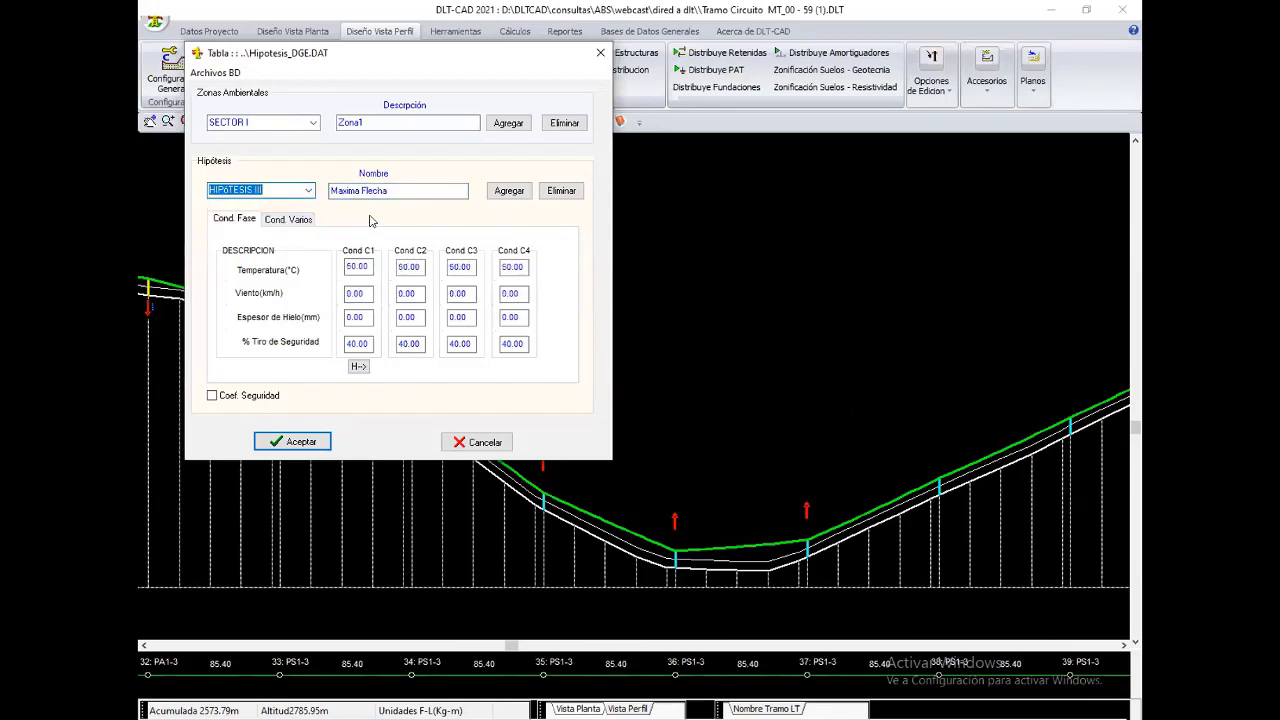
{"action": "key", "text": "Tab"}
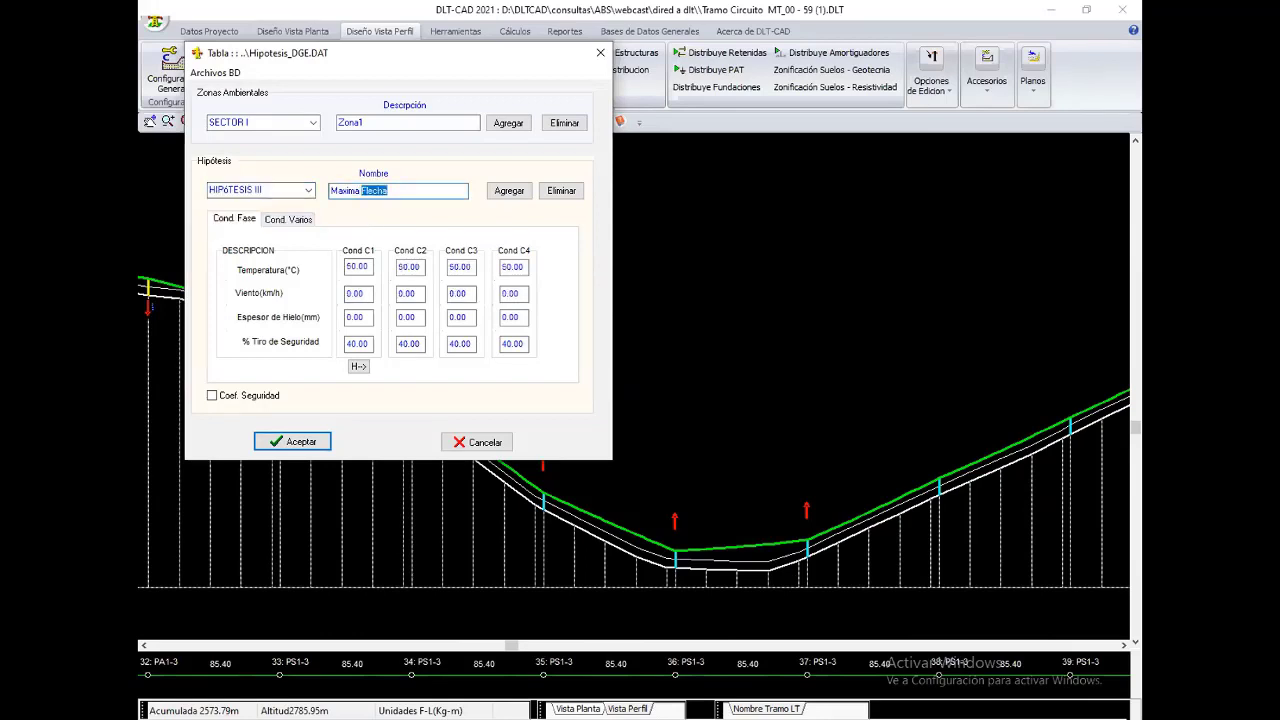
{"action": "type", "text": "TESIS IV"}
Step: Add hypothesis IV named Minima Temperatura and save the hypothesis table
{"action": "key", "text": "Tab"}
{"action": "key", "text": "Return"}
{"action": "key", "text": "Return"}
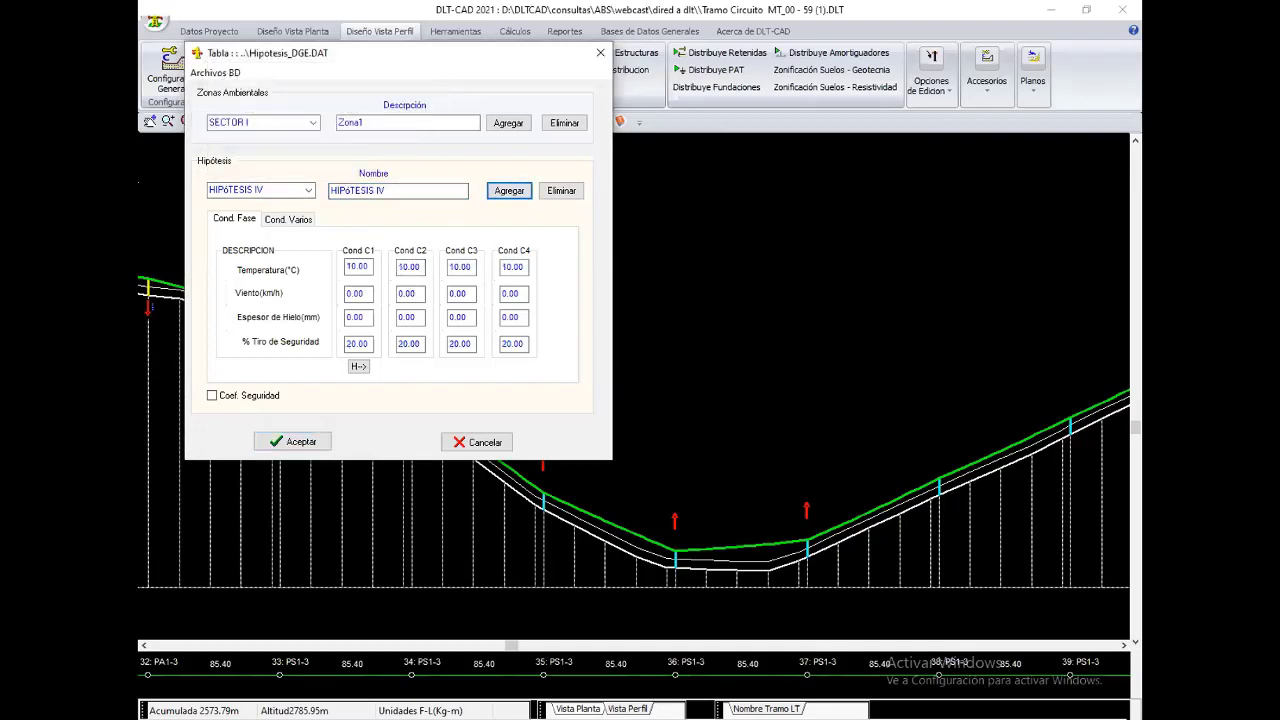
{"action": "type", "text": "Minima Temperatura"}
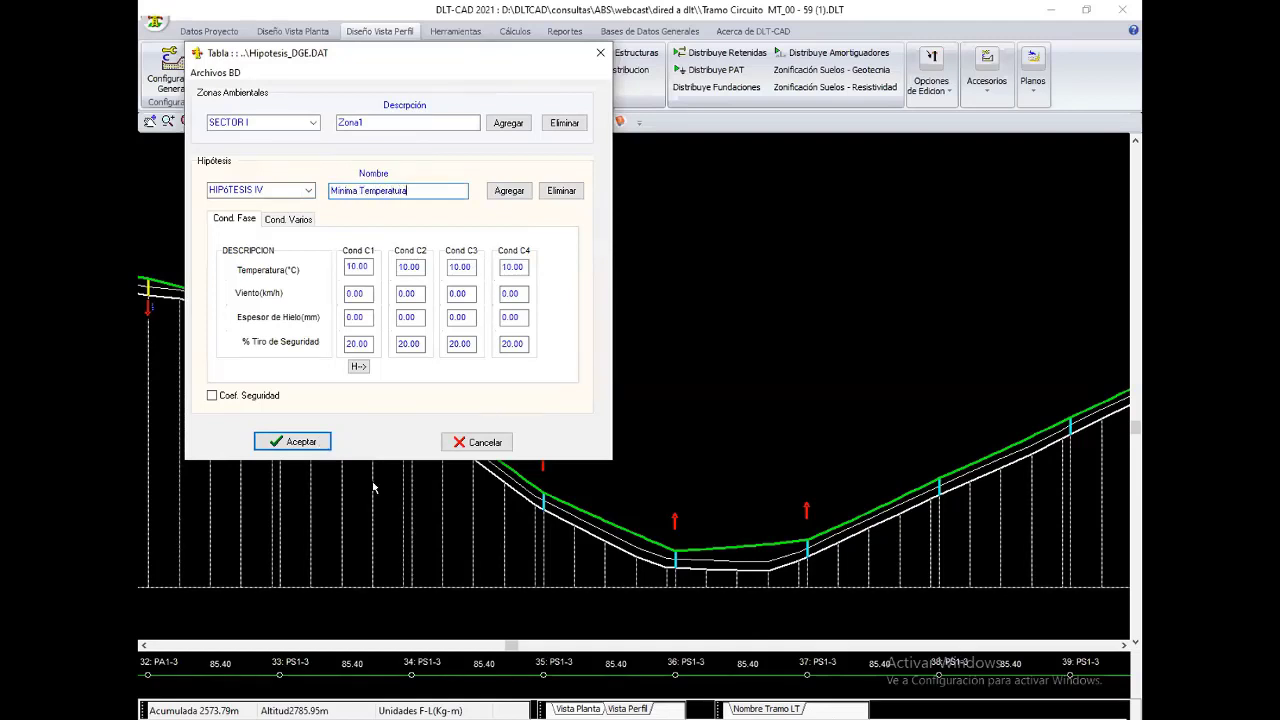
{"action": "left_click", "coordinate": [292, 441]}
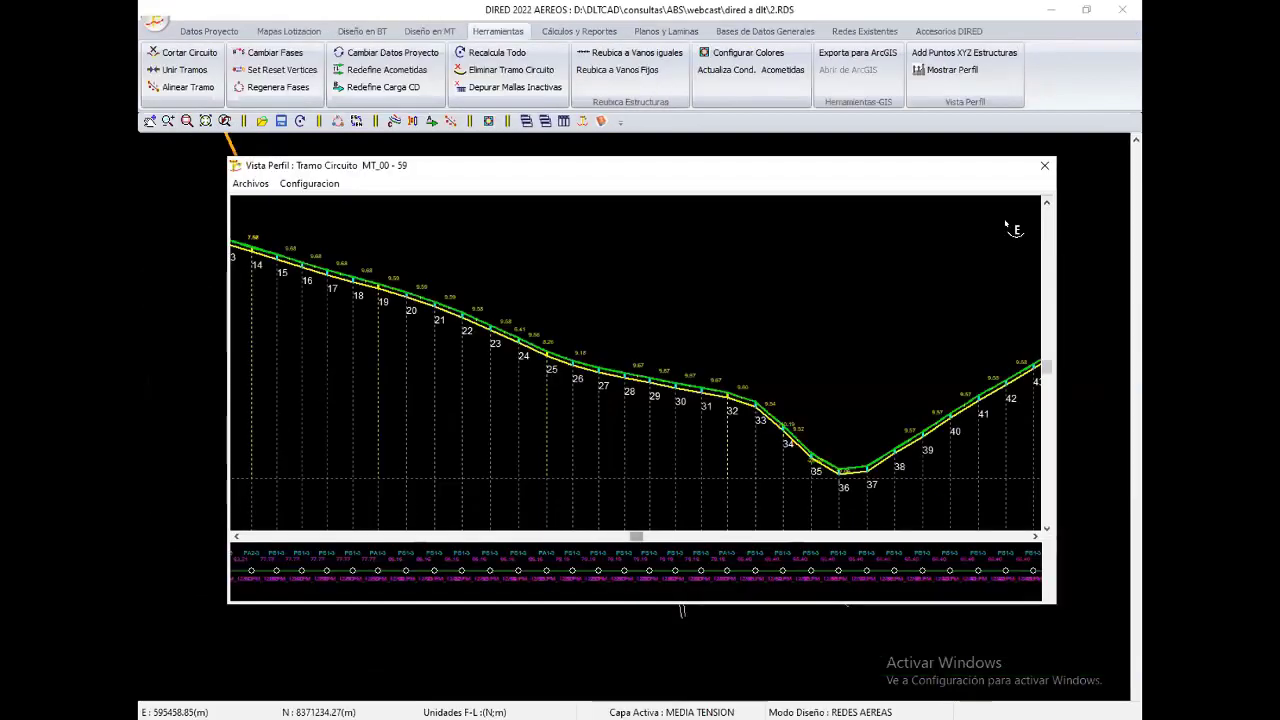
{"action": "left_click", "coordinate": [1044, 165]}
{"action": "scroll", "coordinate": [296, 37], "scroll_direction": "up", "scroll_amount": 4}
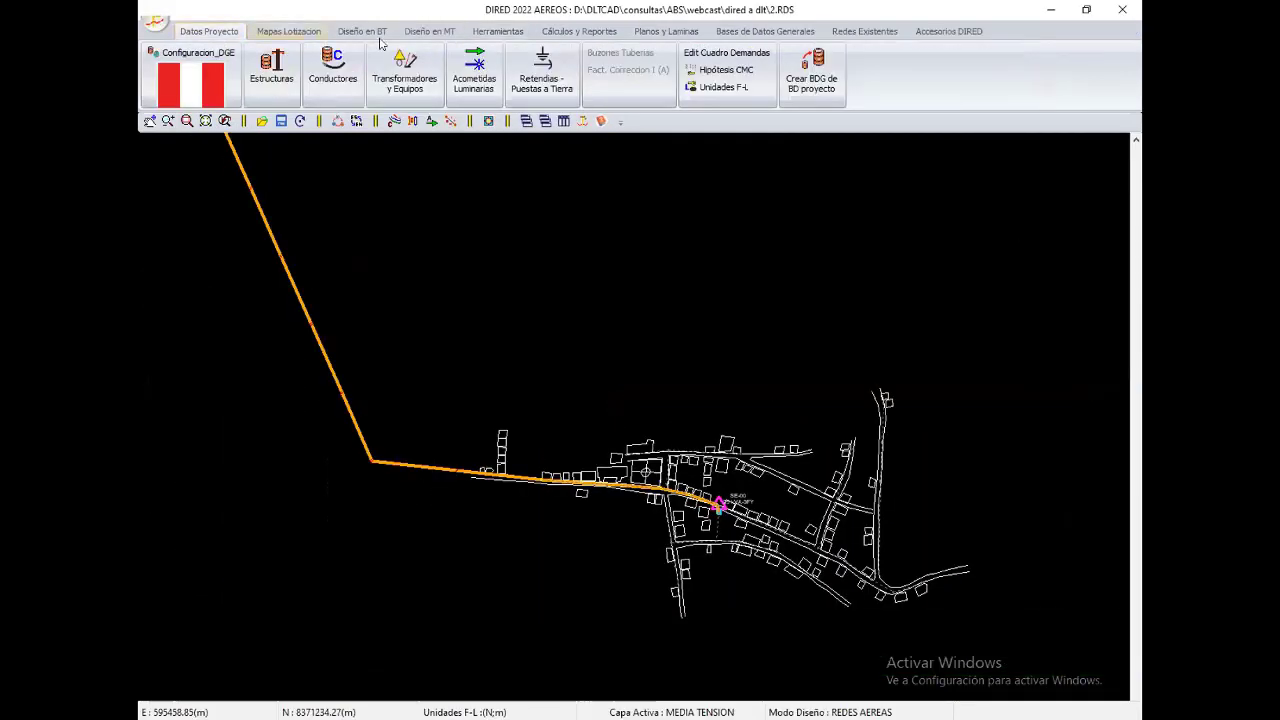
{"action": "left_click", "coordinate": [730, 71]}
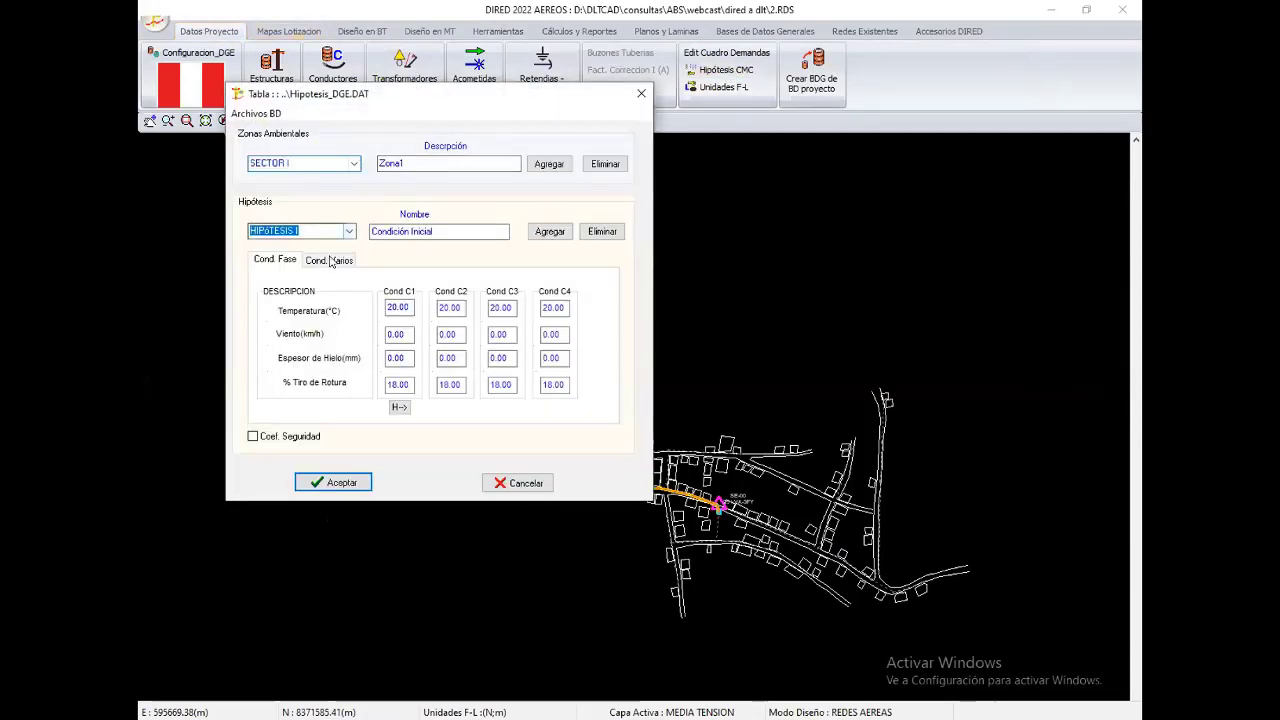
{"action": "left_click", "coordinate": [330, 231]}
{"action": "left_click", "coordinate": [330, 256]}
{"action": "left_click", "coordinate": [349, 231]}
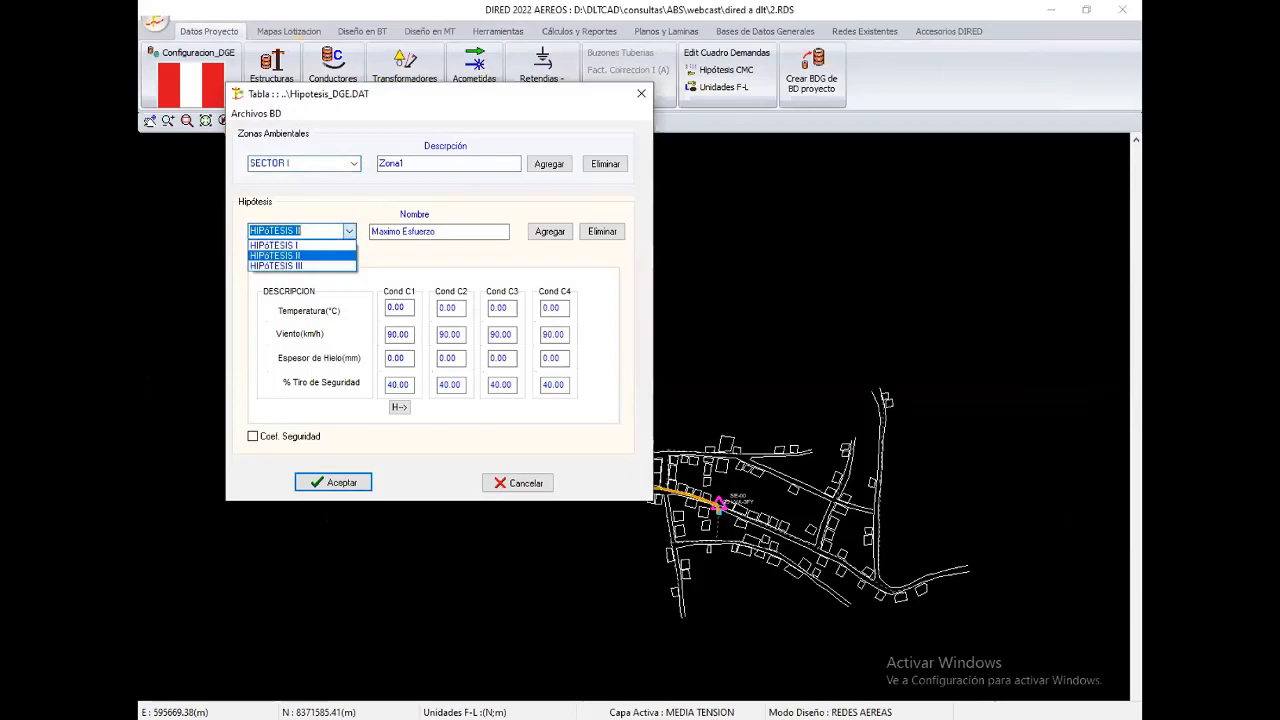
{"action": "left_click", "coordinate": [300, 265]}
{"action": "key", "text": "Return"}
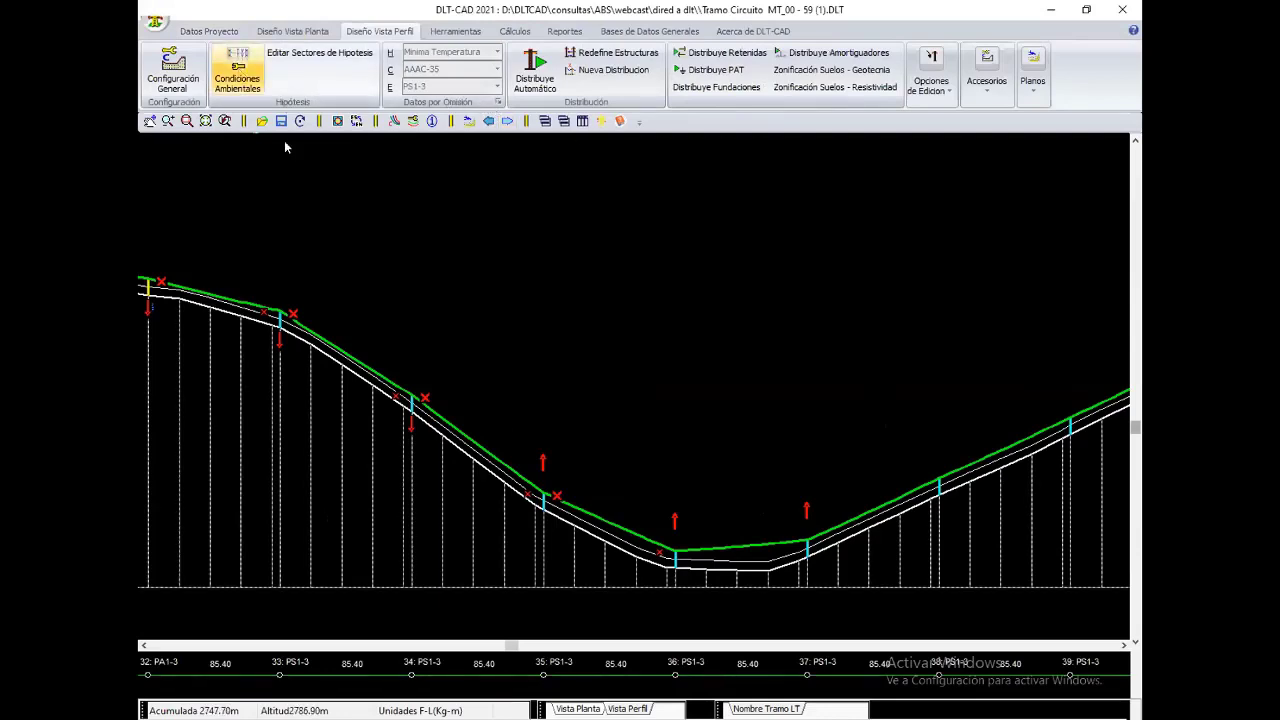
Step: Set 60% Tiro de Seguridad for Minima Temperatura and Maxima Temperatura, copied to all conductors
{"action": "left_click", "coordinate": [238, 72]}
{"action": "left_click", "coordinate": [430, 404]}
{"action": "type", "text": "60"}
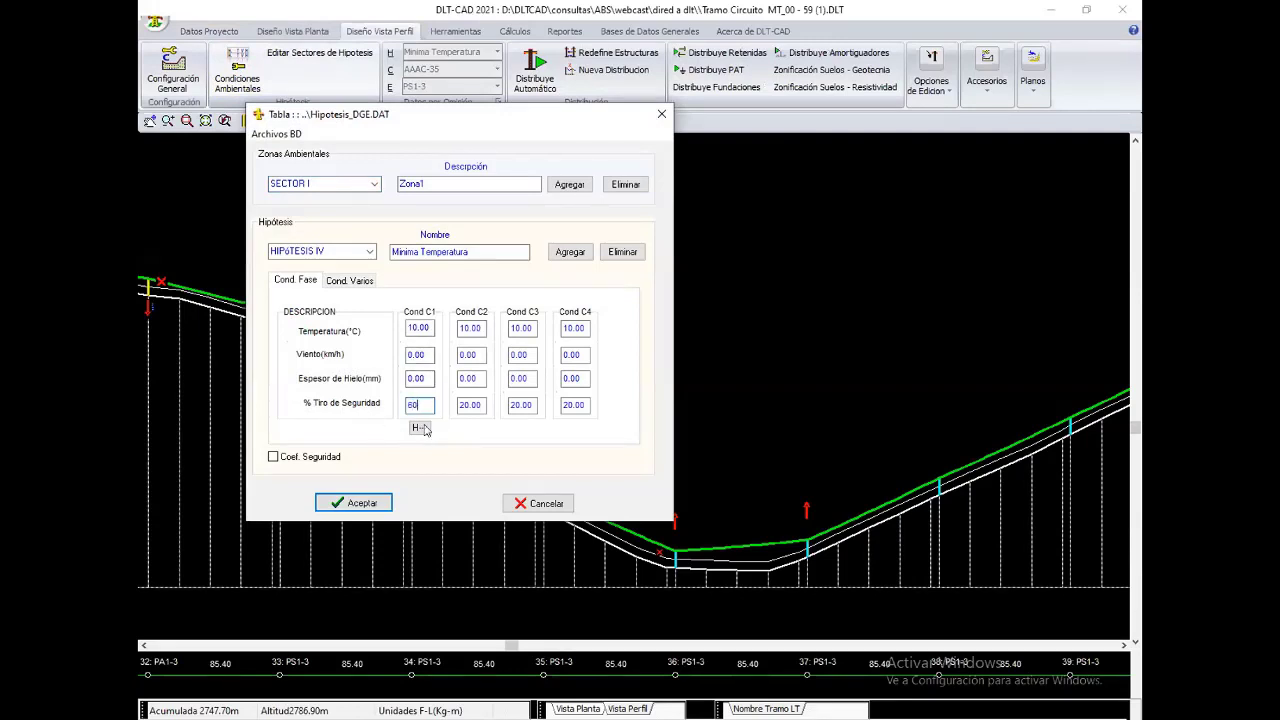
{"action": "left_click", "coordinate": [362, 282]}
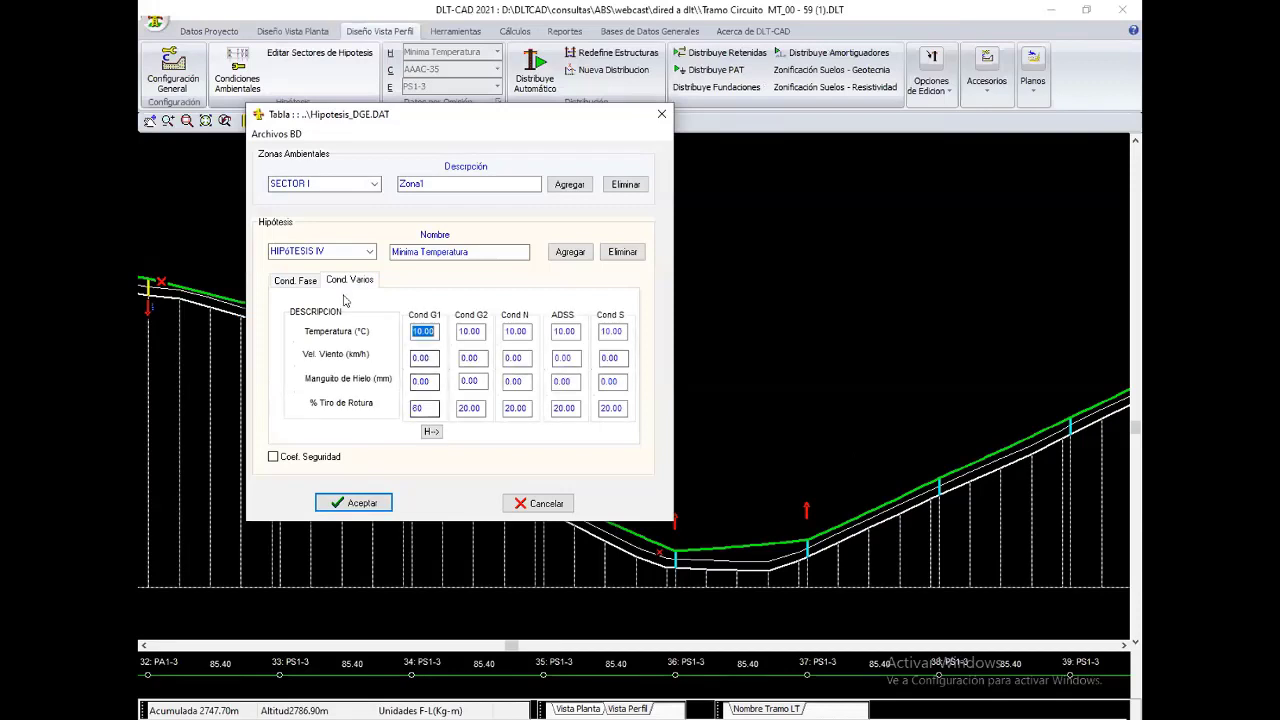
{"action": "left_click", "coordinate": [365, 252]}
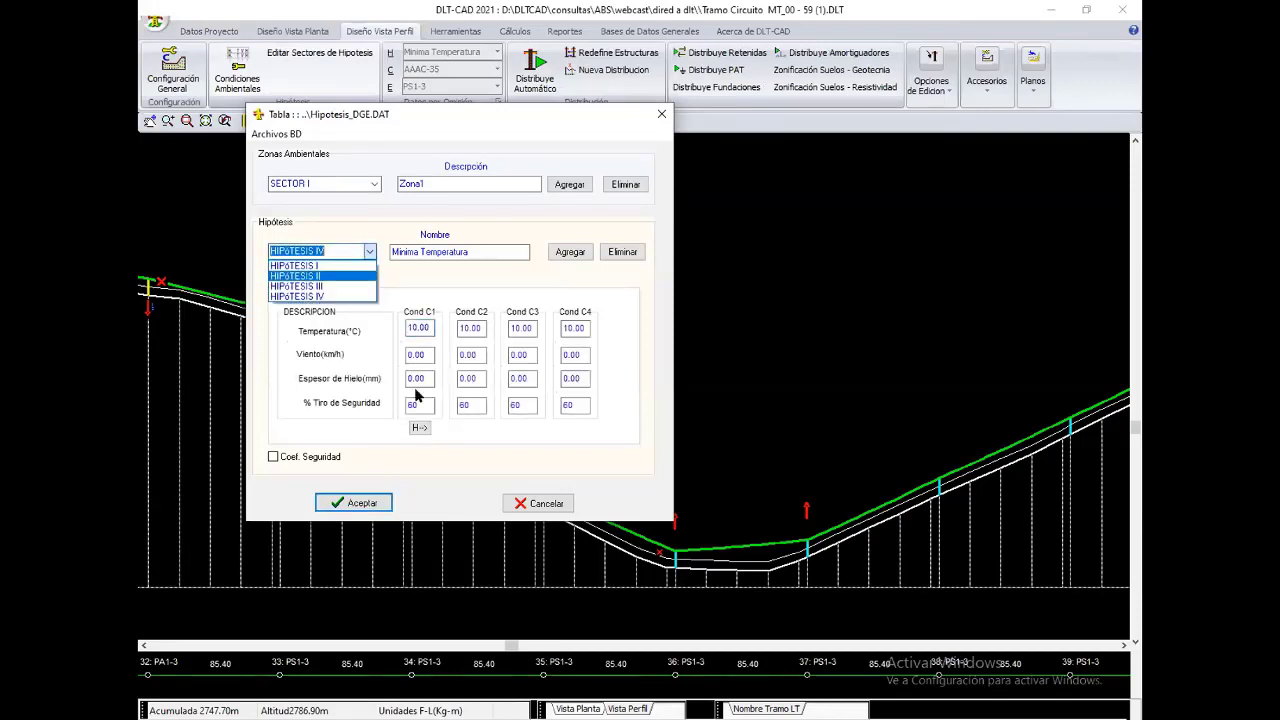
{"action": "left_click", "coordinate": [320, 293]}
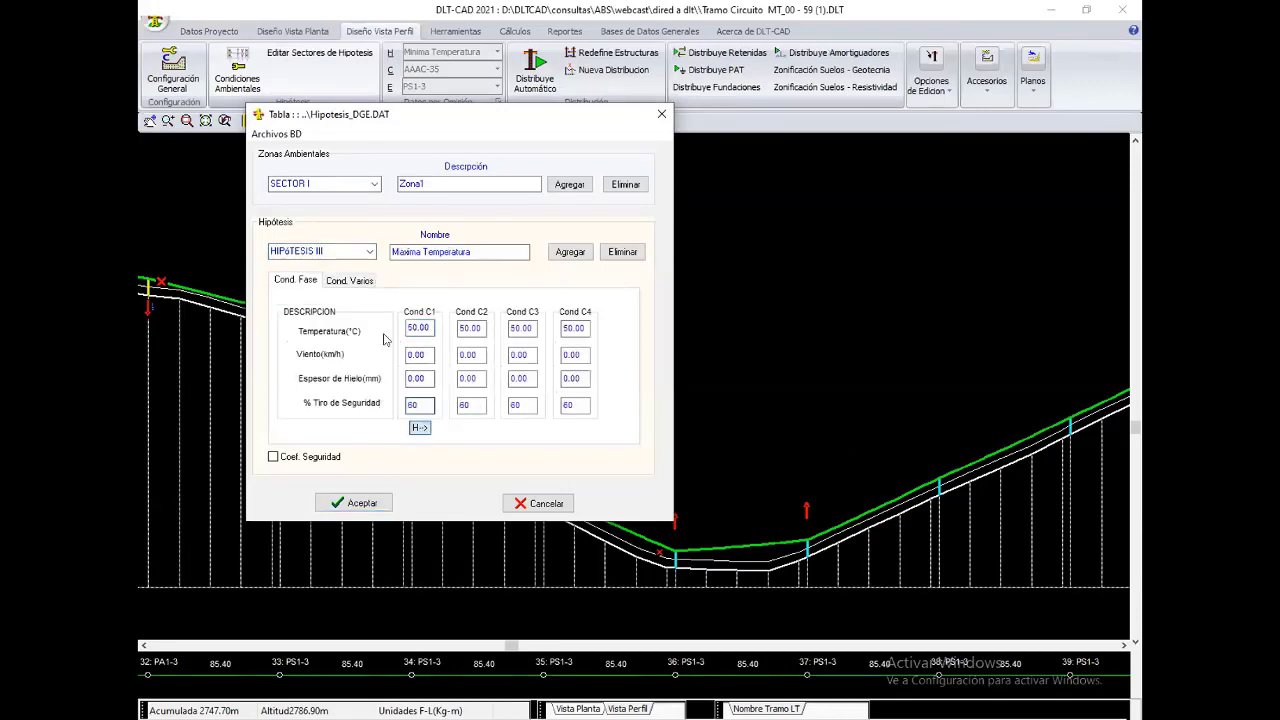
{"action": "left_click", "coordinate": [361, 282]}
{"action": "left_click", "coordinate": [430, 432]}
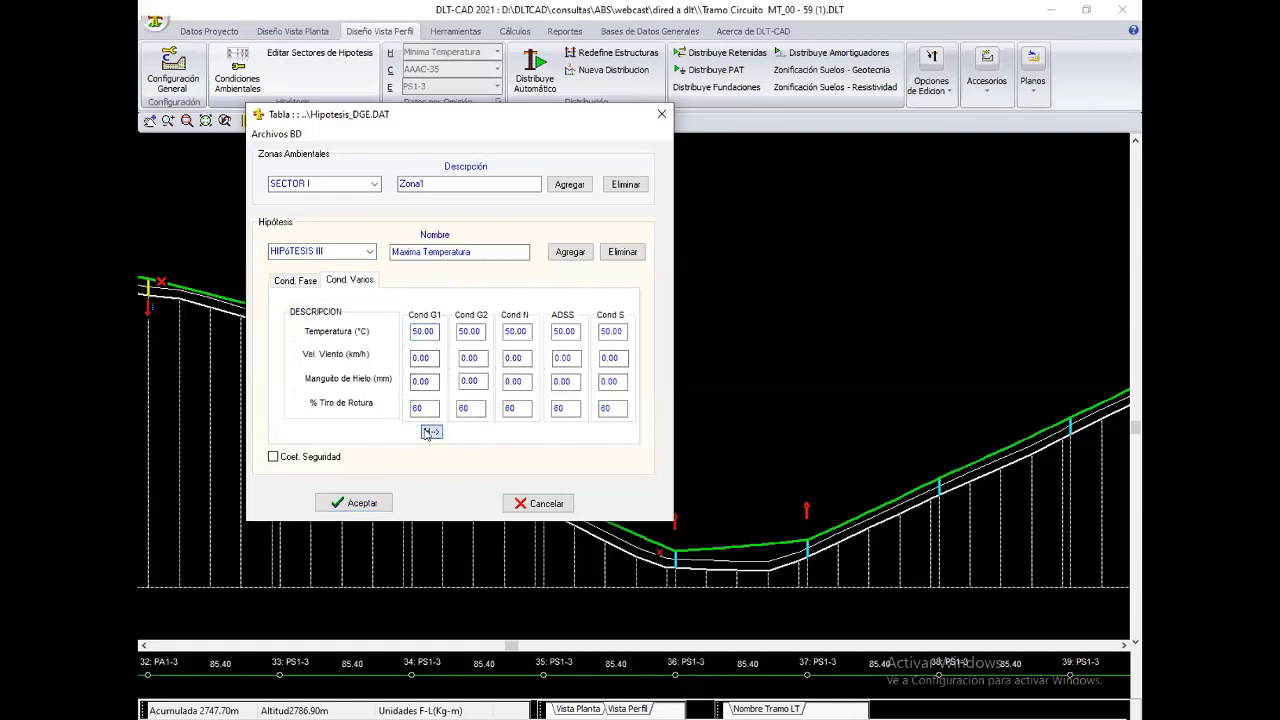
Step: Set Maximo Viento's % Tiro de Seguridad to 60 for all phase conductors and accept
{"action": "left_click", "coordinate": [306, 283]}
{"action": "left_click", "coordinate": [428, 404]}
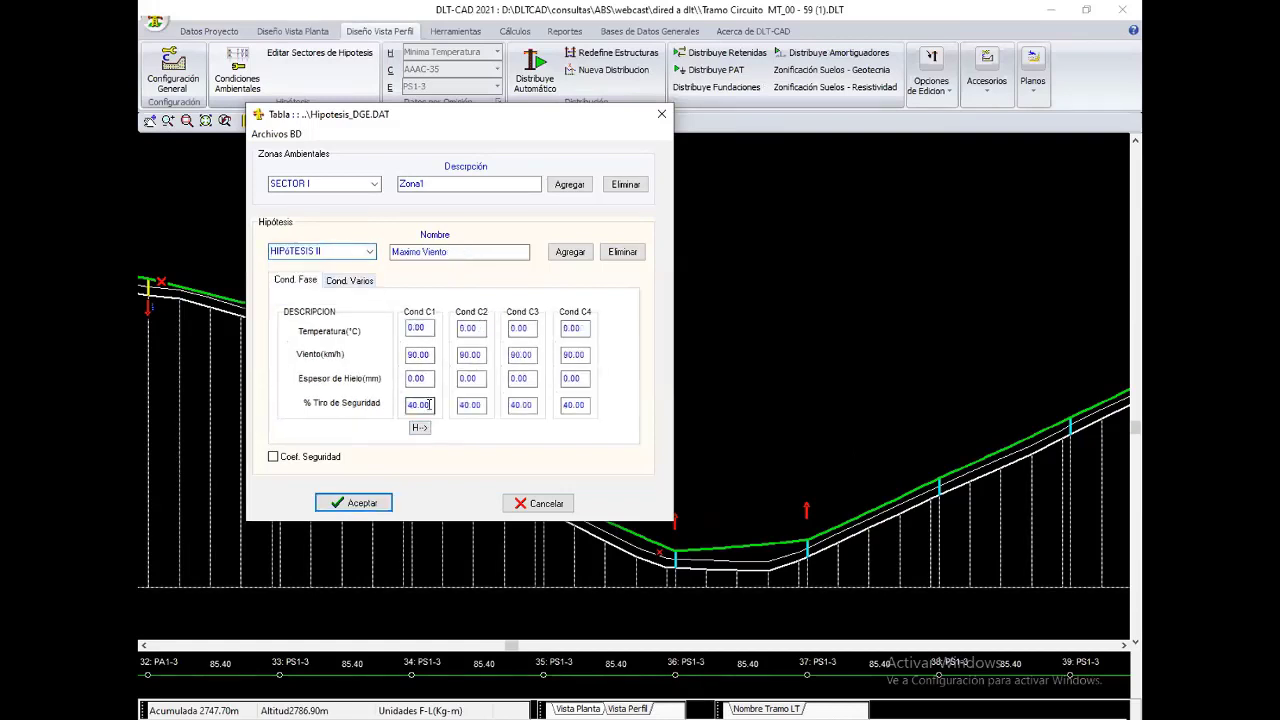
{"action": "type", "text": "60"}
{"action": "left_click", "coordinate": [420, 427]}
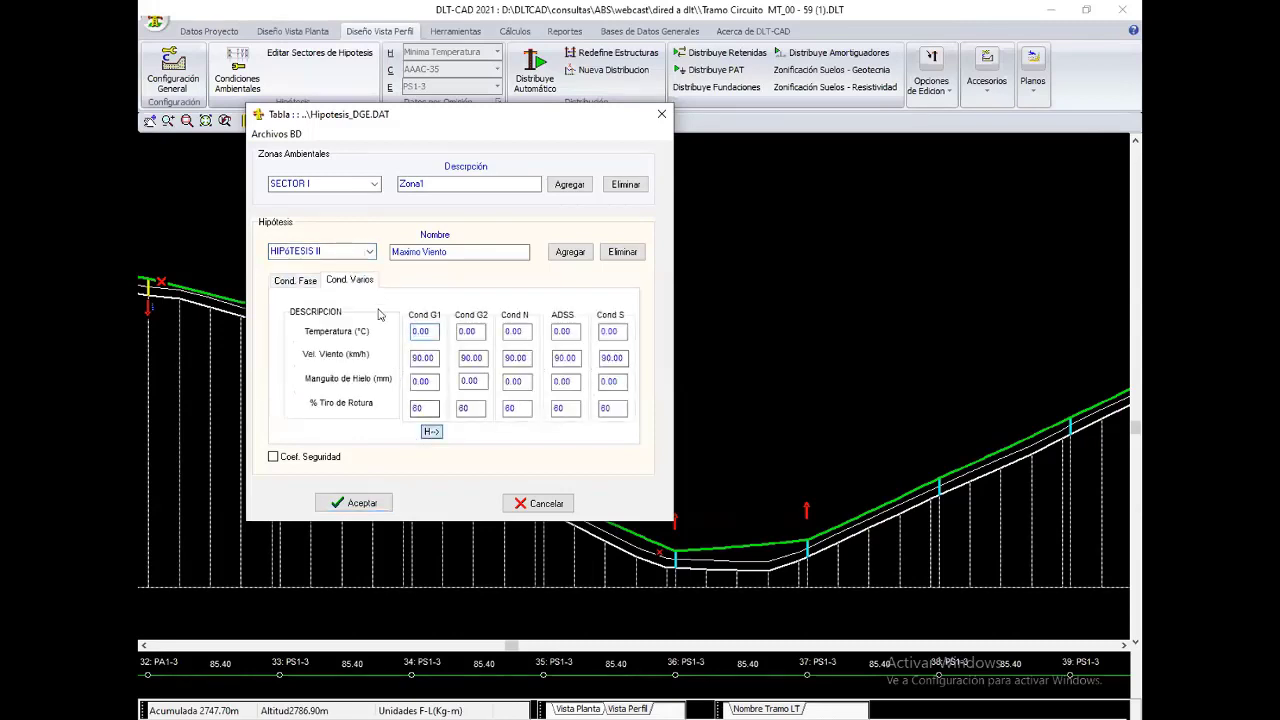
{"action": "left_click", "coordinate": [306, 281]}
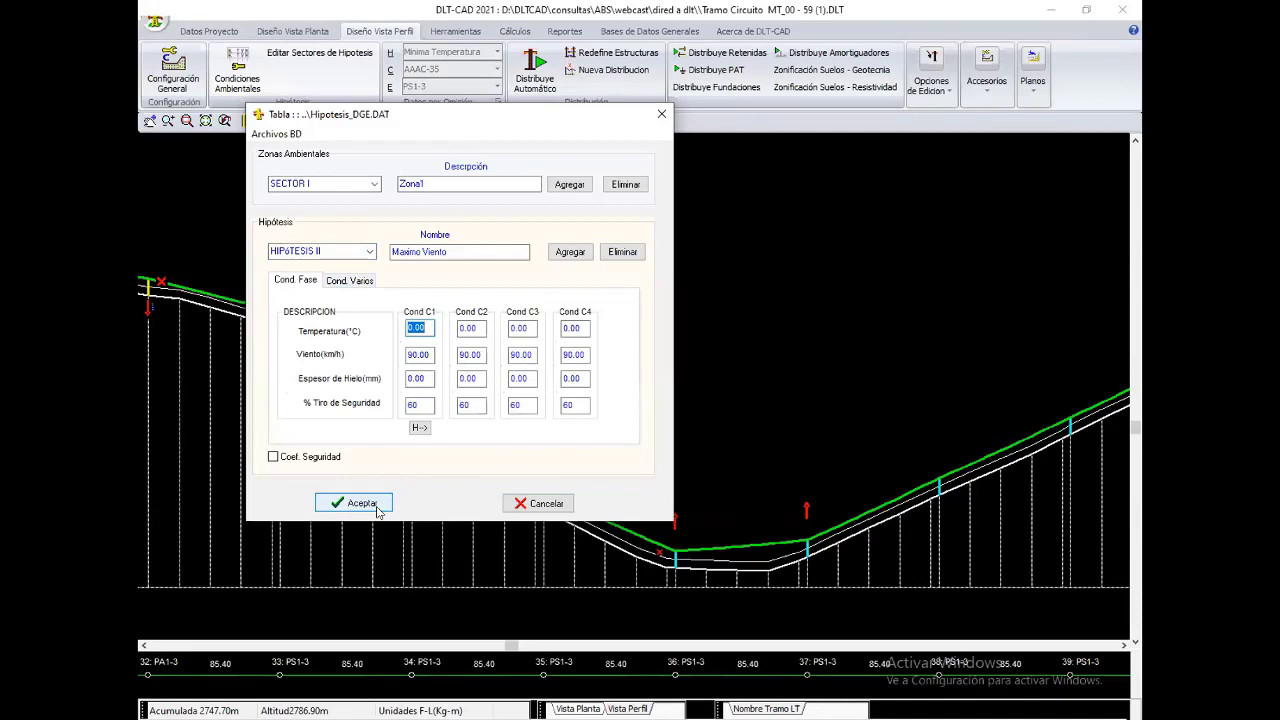
{"action": "left_click", "coordinate": [378, 503]}
Step: Inspect the profile, deleting support 34 and then undoing that deletion
{"action": "right_click", "coordinate": [319, 259]}
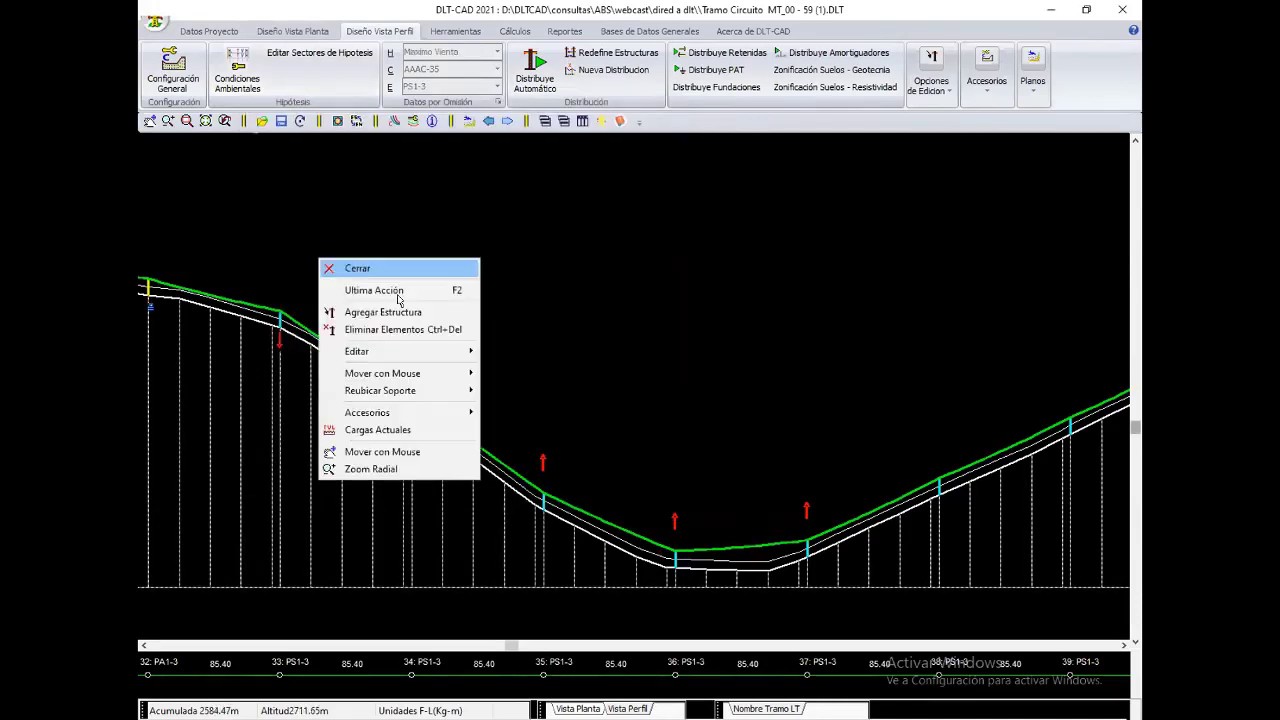
{"action": "left_click", "coordinate": [398, 291]}
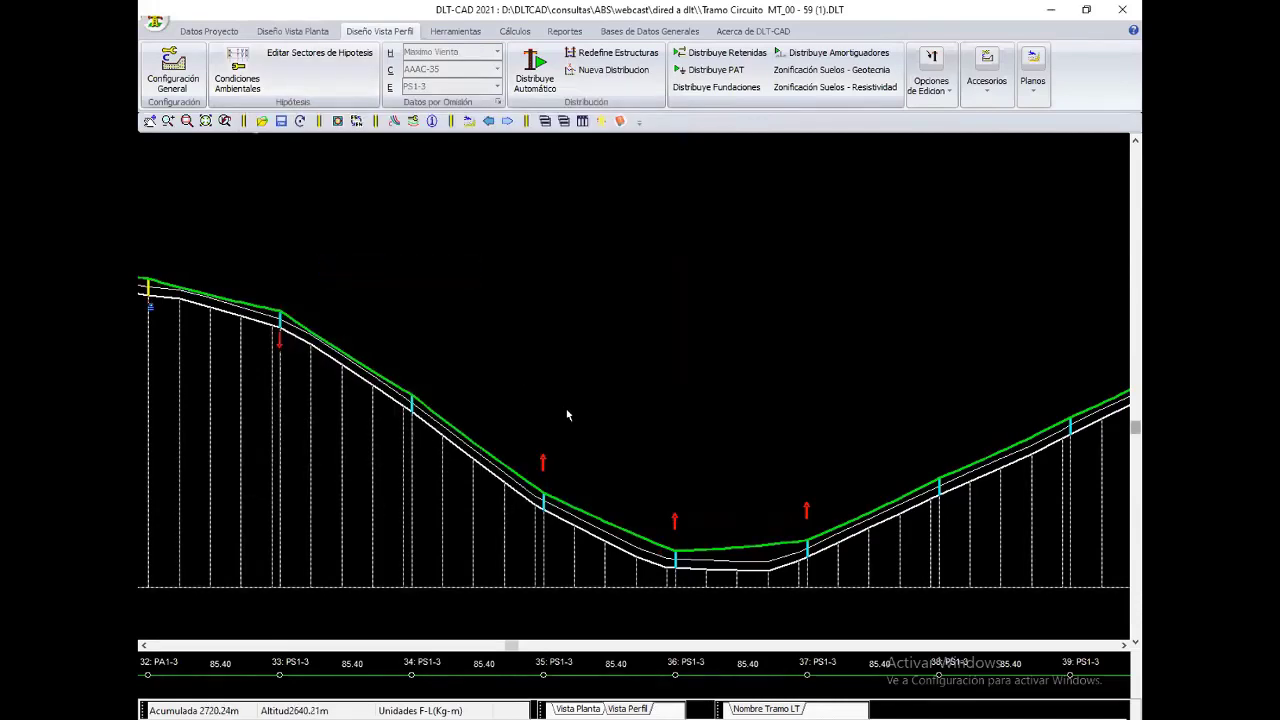
{"action": "scroll", "coordinate": [749, 380], "scroll_direction": "down", "scroll_amount": 1}
{"action": "scroll", "coordinate": [820, 426], "scroll_direction": "down", "scroll_amount": 1}
{"action": "scroll", "coordinate": [700, 500], "scroll_direction": "down", "scroll_amount": 1}
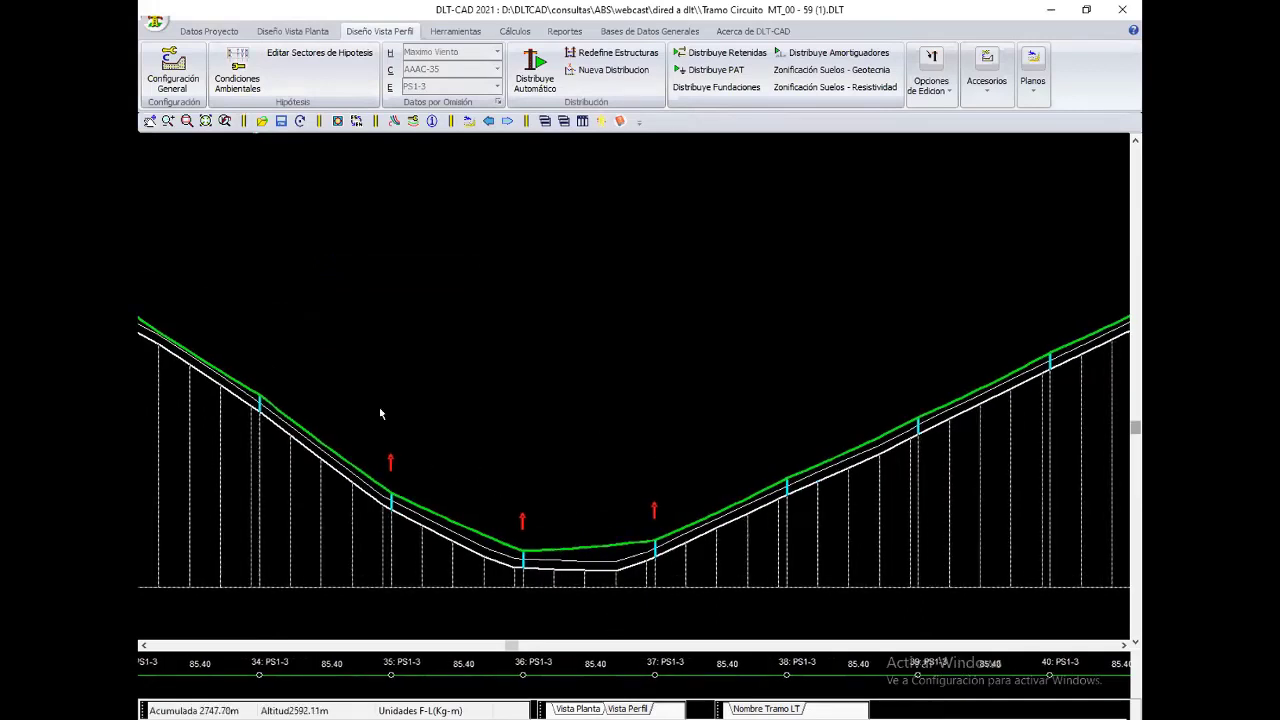
{"action": "scroll", "coordinate": [350, 412], "scroll_direction": "up", "scroll_amount": 1}
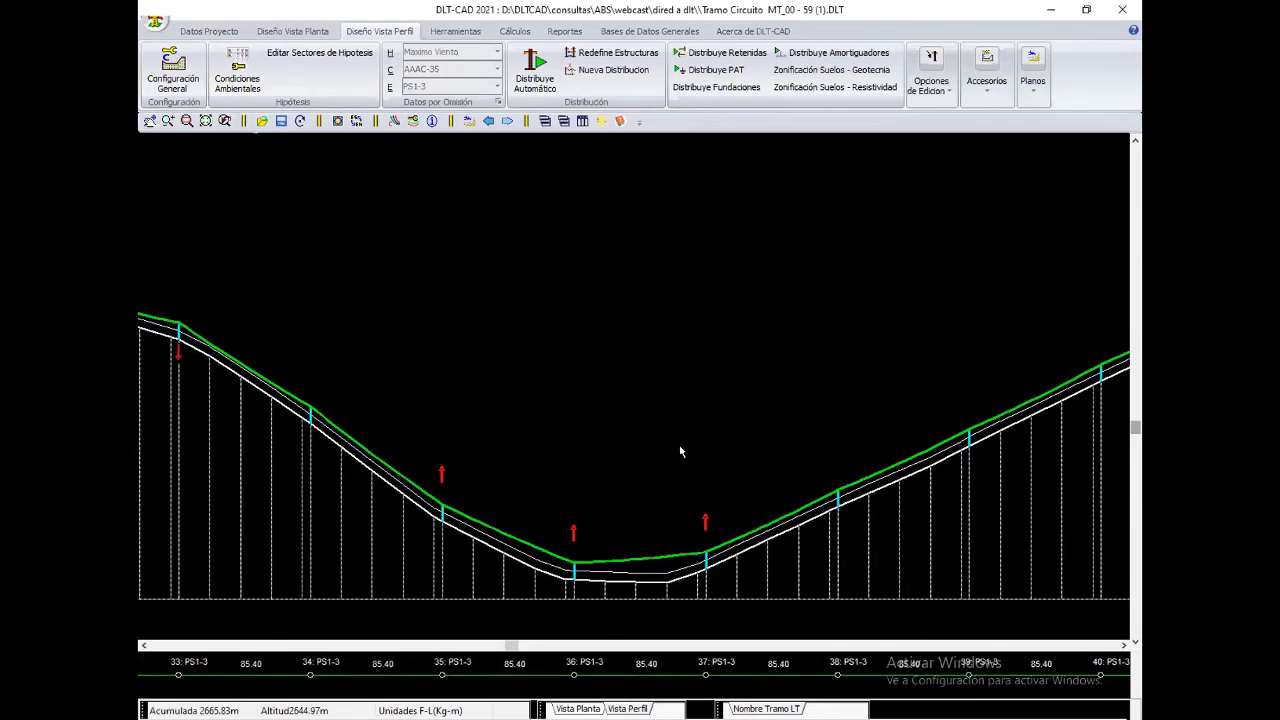
{"action": "scroll", "coordinate": [353, 405], "scroll_direction": "up", "scroll_amount": 2}
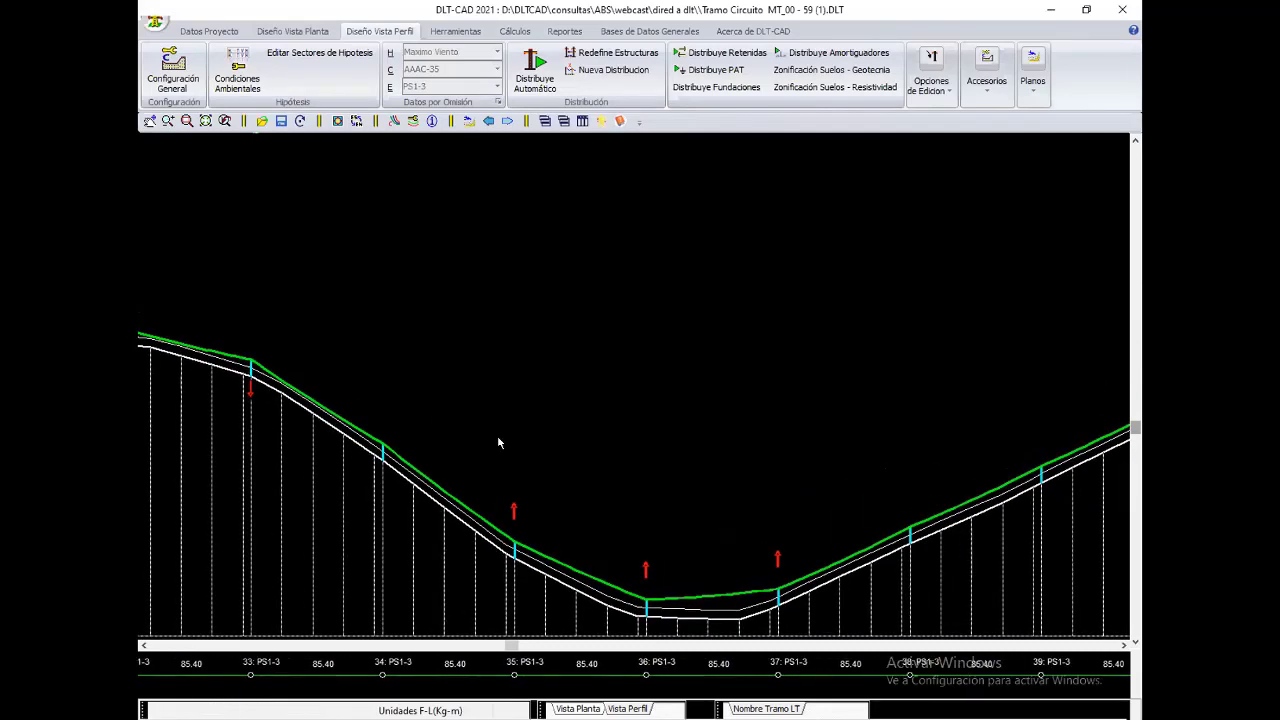
{"action": "scroll", "coordinate": [1086, 463], "scroll_direction": "up", "scroll_amount": 1}
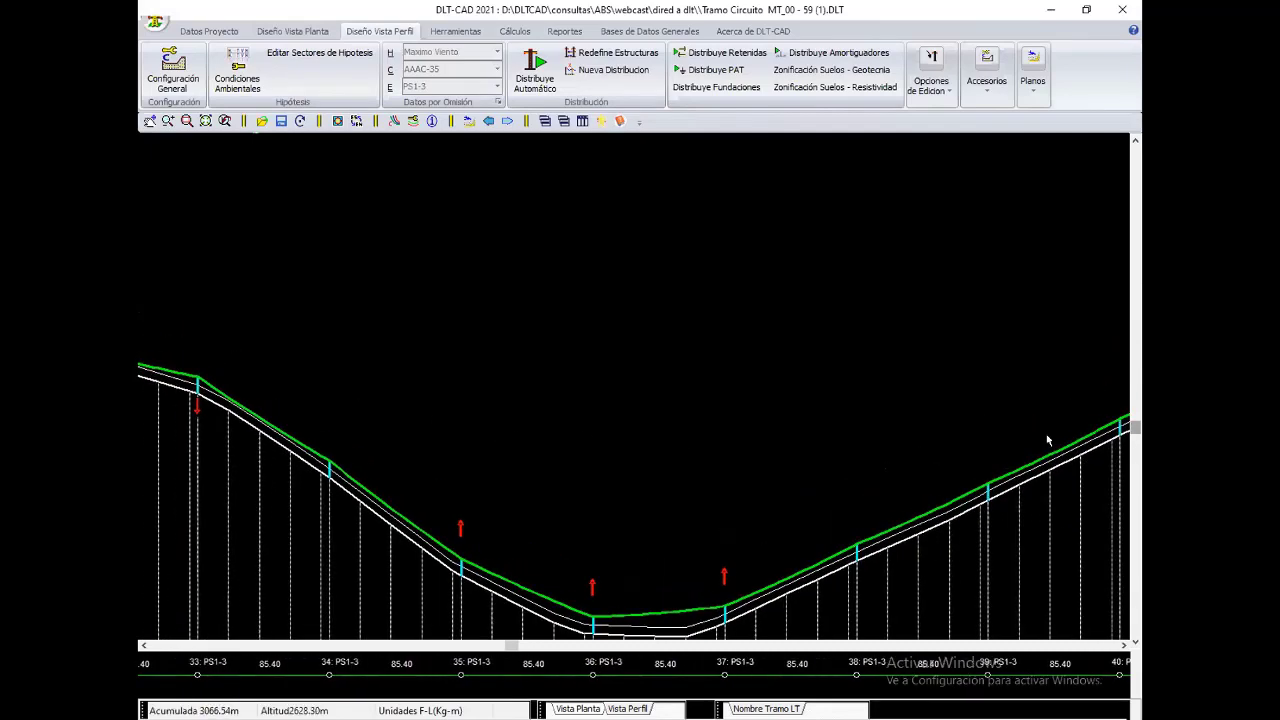
{"action": "scroll", "coordinate": [944, 432], "scroll_direction": "down", "scroll_amount": 2}
{"action": "scroll", "coordinate": [851, 434], "scroll_direction": "up", "scroll_amount": 4}
{"action": "scroll", "coordinate": [280, 343], "scroll_direction": "up", "scroll_amount": 3}
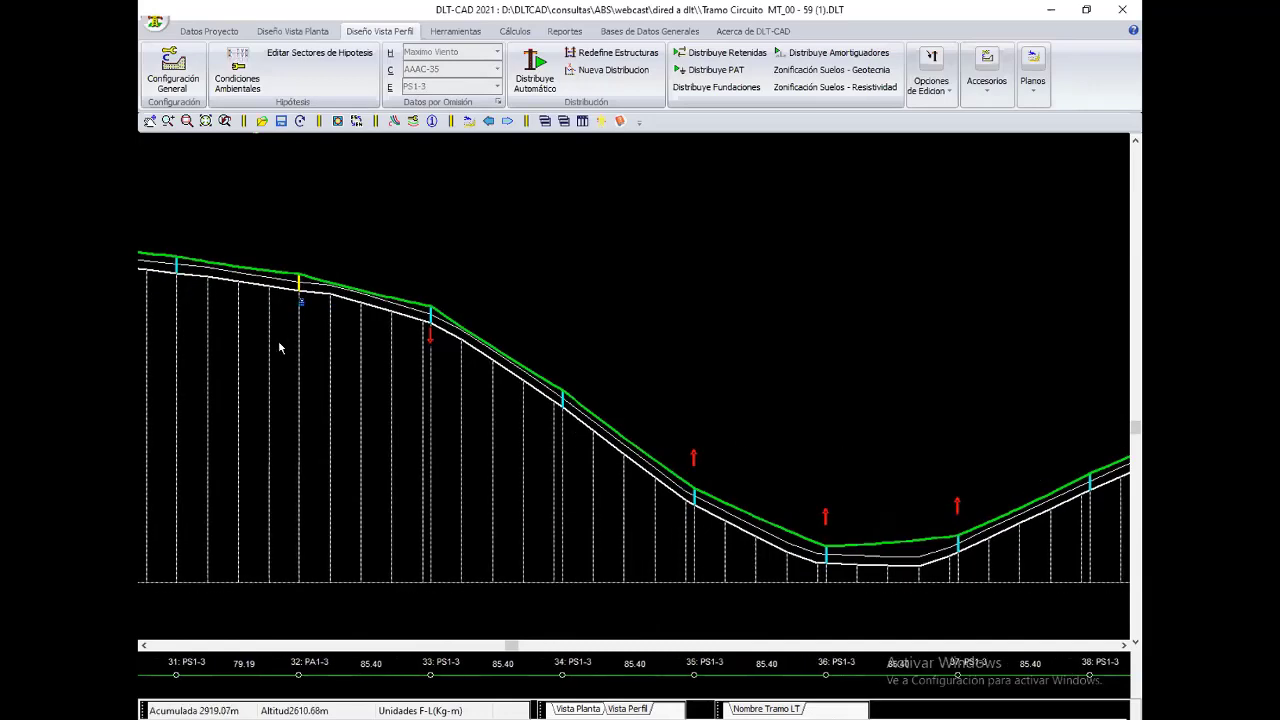
{"action": "scroll", "coordinate": [629, 450], "scroll_direction": "down", "scroll_amount": 3}
{"action": "scroll", "coordinate": [591, 447], "scroll_direction": "down", "scroll_amount": 2}
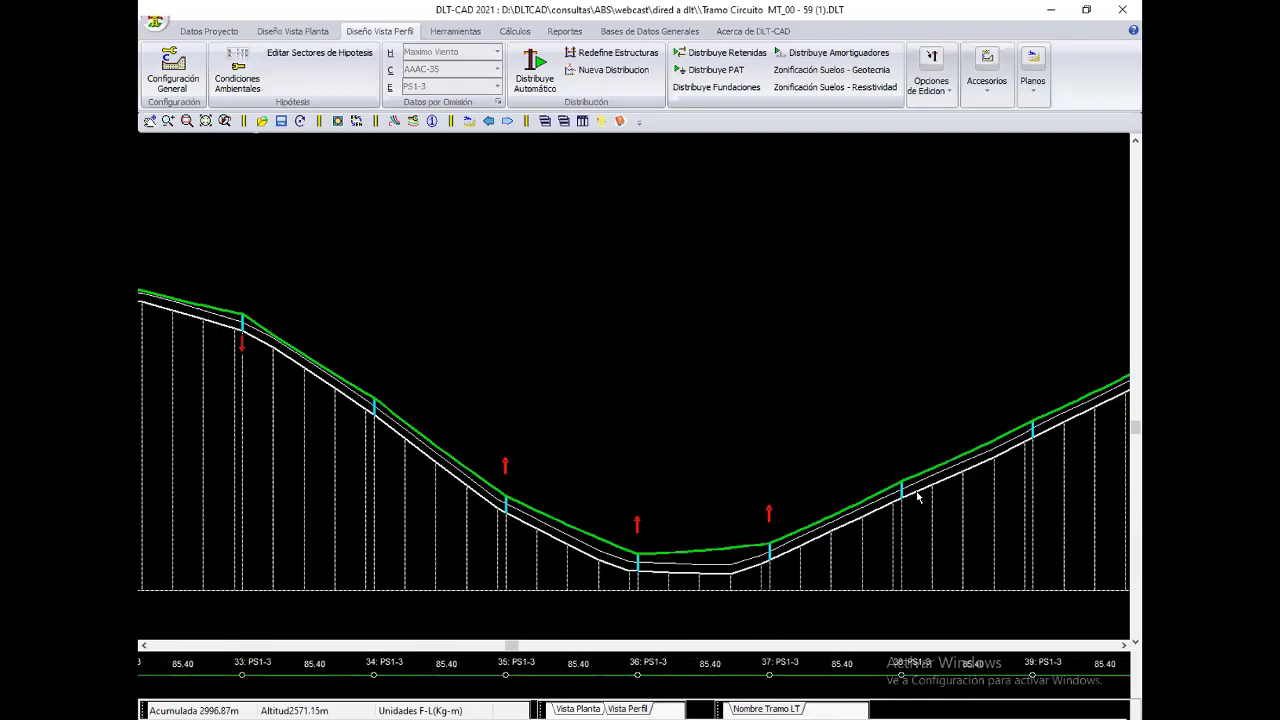
{"action": "scroll", "coordinate": [817, 483], "scroll_direction": "down", "scroll_amount": 2}
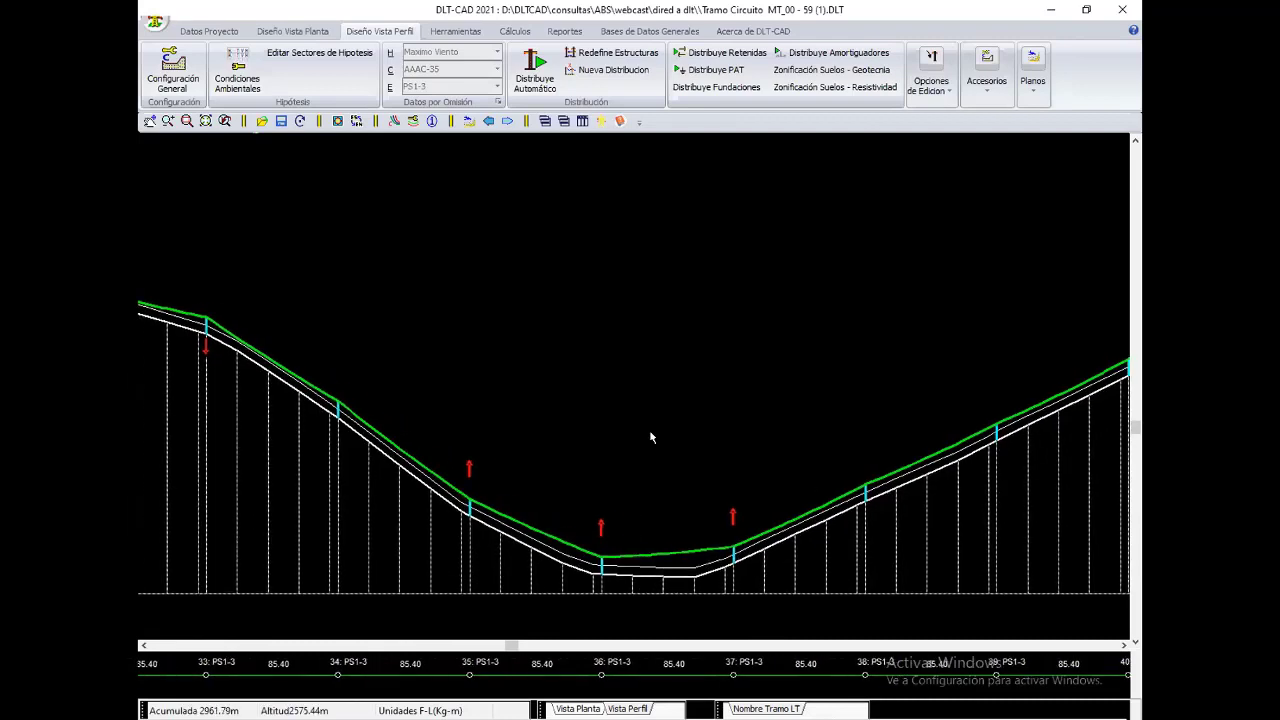
{"action": "scroll", "coordinate": [457, 349], "scroll_direction": "up", "scroll_amount": 2}
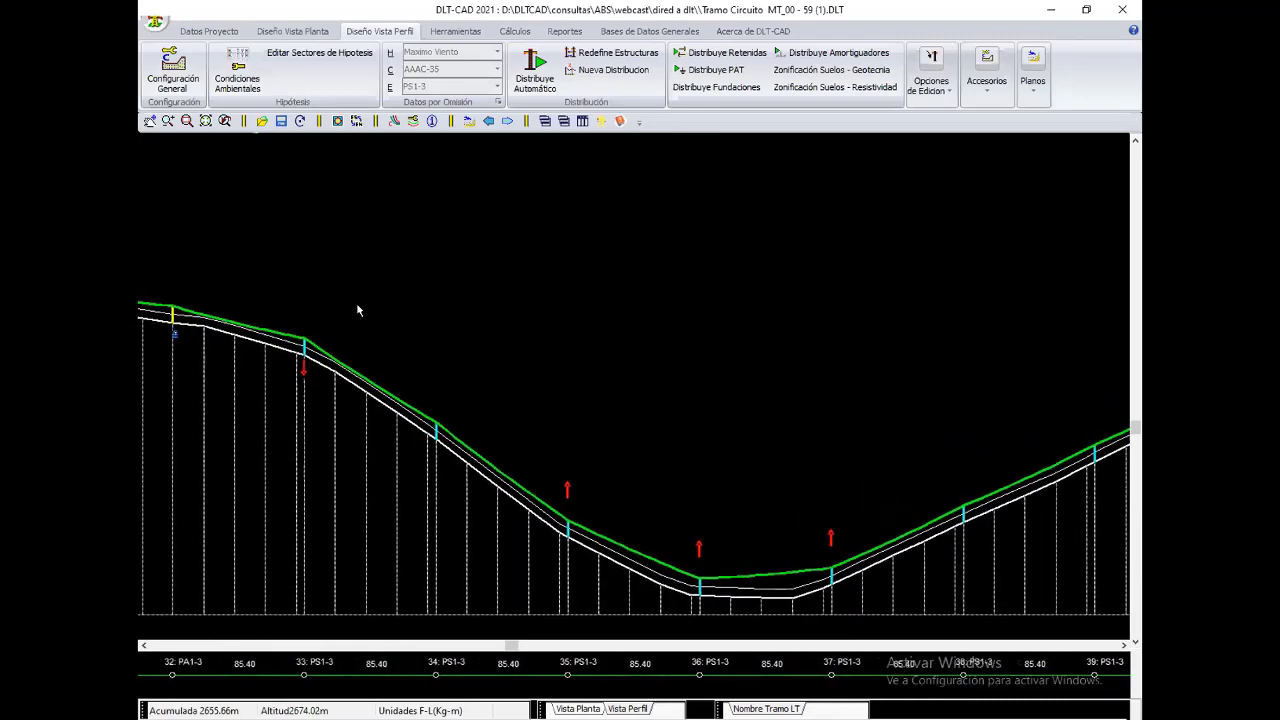
{"action": "scroll", "coordinate": [436, 355], "scroll_direction": "up", "scroll_amount": 2}
{"action": "scroll", "coordinate": [436, 355], "scroll_direction": "up", "scroll_amount": 2}
{"action": "scroll", "coordinate": [595, 402], "scroll_direction": "up", "scroll_amount": 2}
{"action": "scroll", "coordinate": [557, 389], "scroll_direction": "up", "scroll_amount": 2}
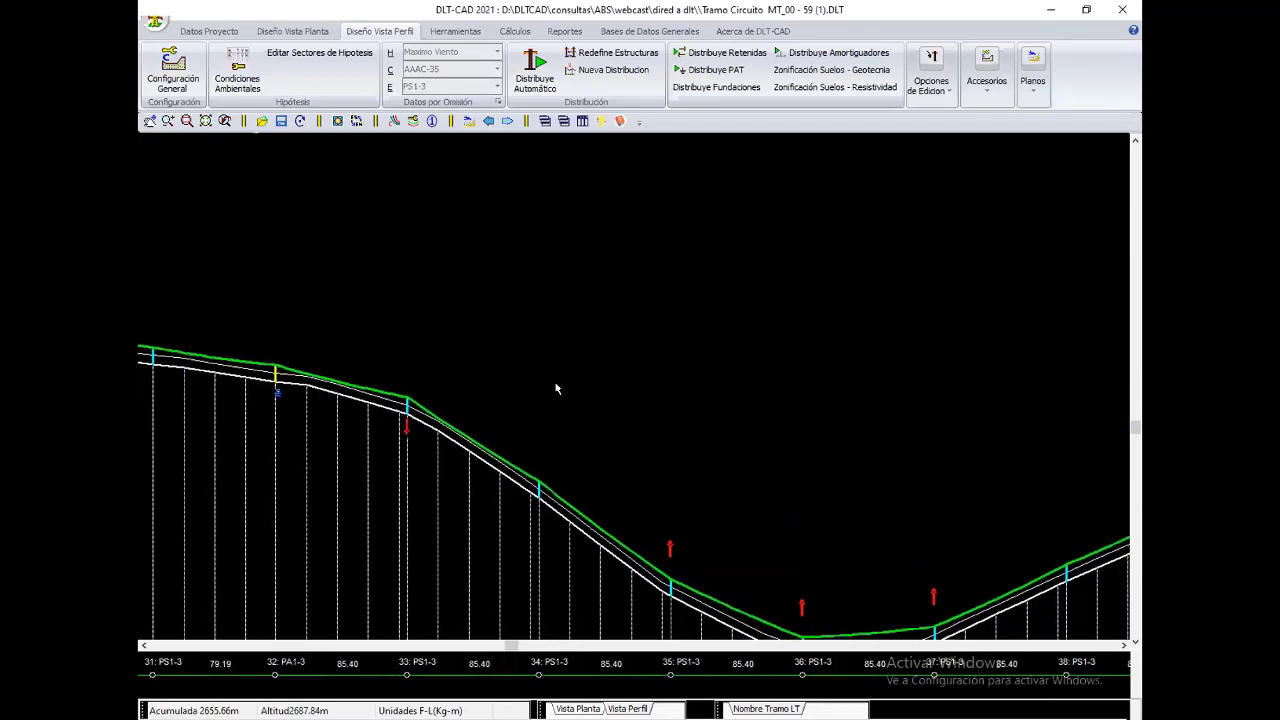
{"action": "scroll", "coordinate": [507, 362], "scroll_direction": "down", "scroll_amount": 3}
{"action": "right_click", "coordinate": [517, 383]}
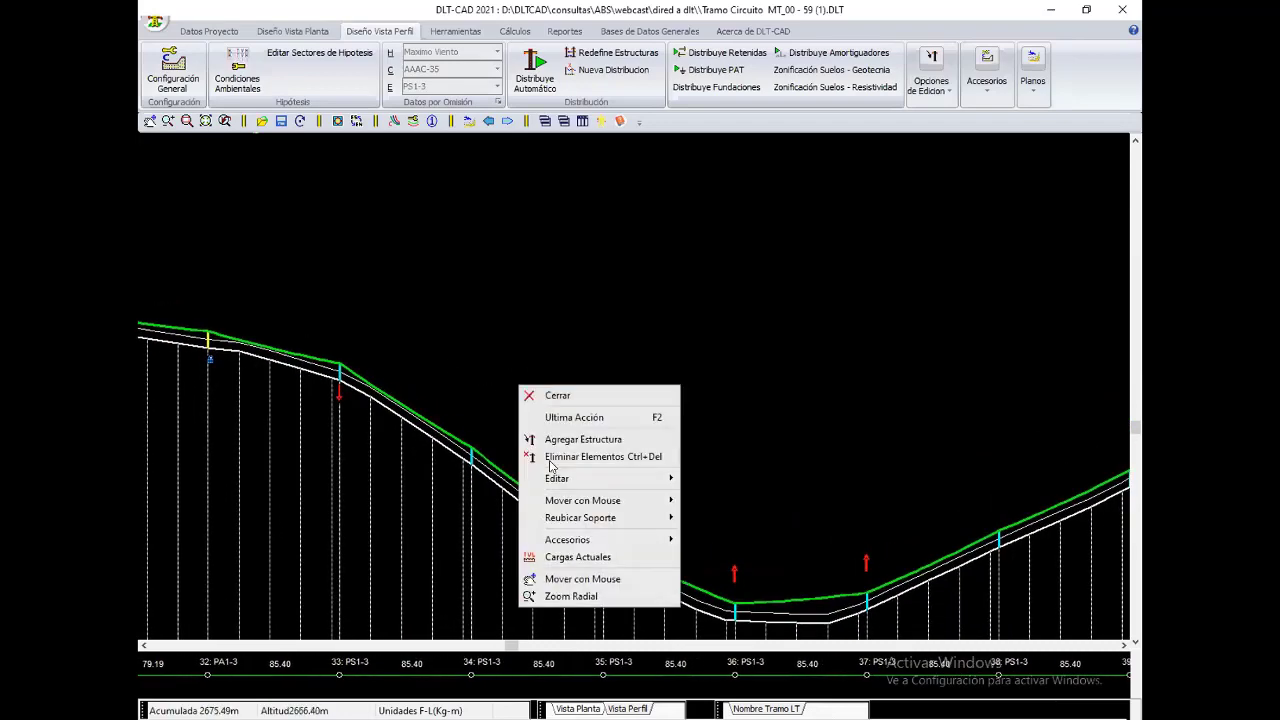
{"action": "left_click", "coordinate": [560, 456]}
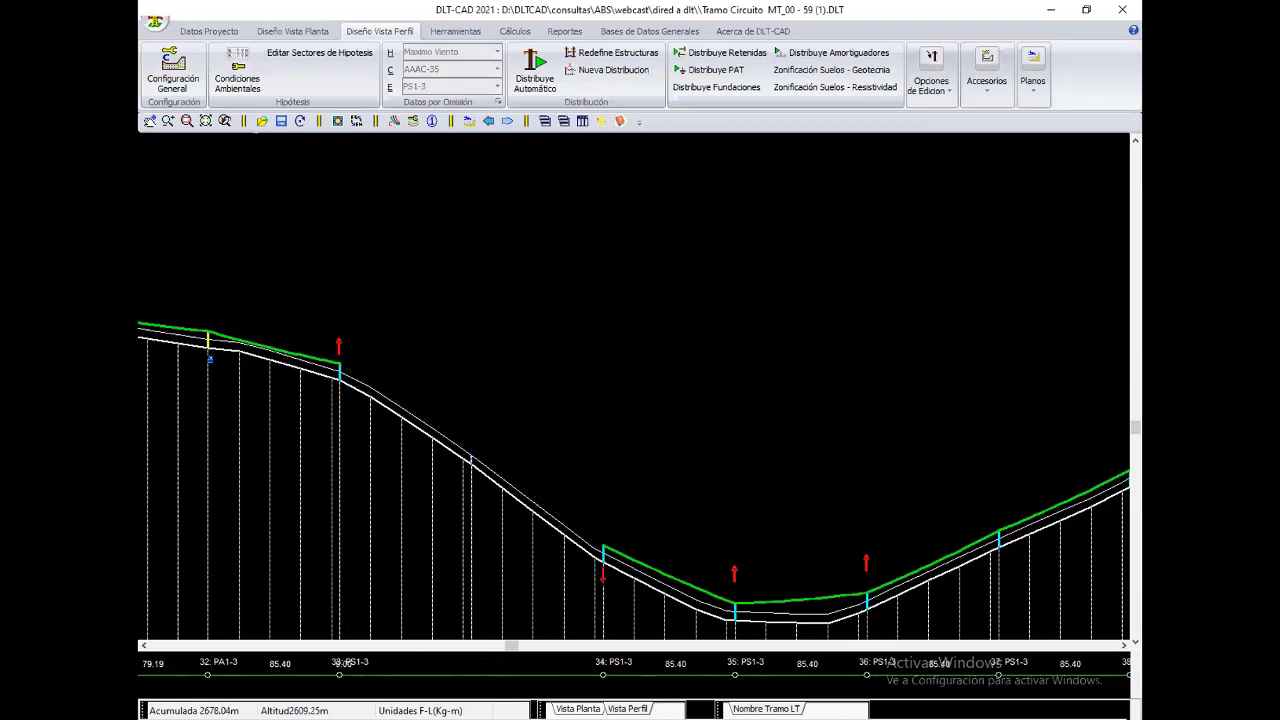
{"action": "key", "text": "ctrl+z"}
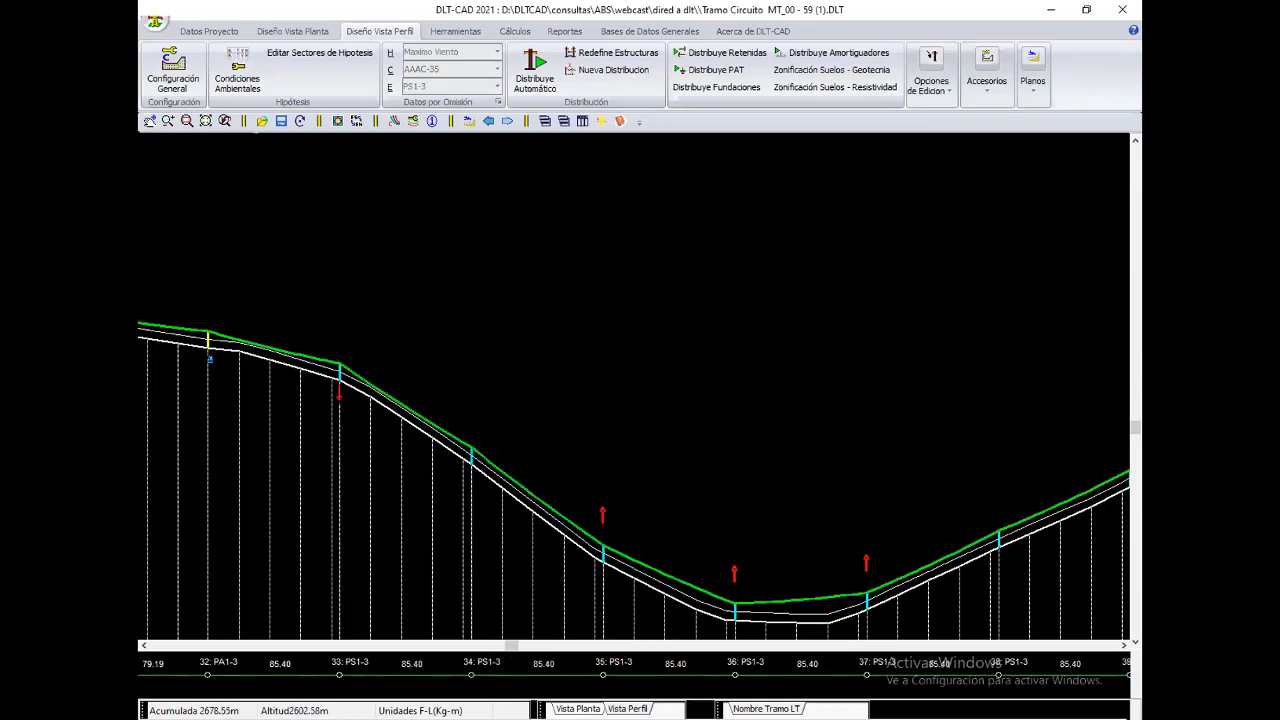
{"action": "right_click", "coordinate": [558, 362]}
{"action": "key", "text": "Escape"}
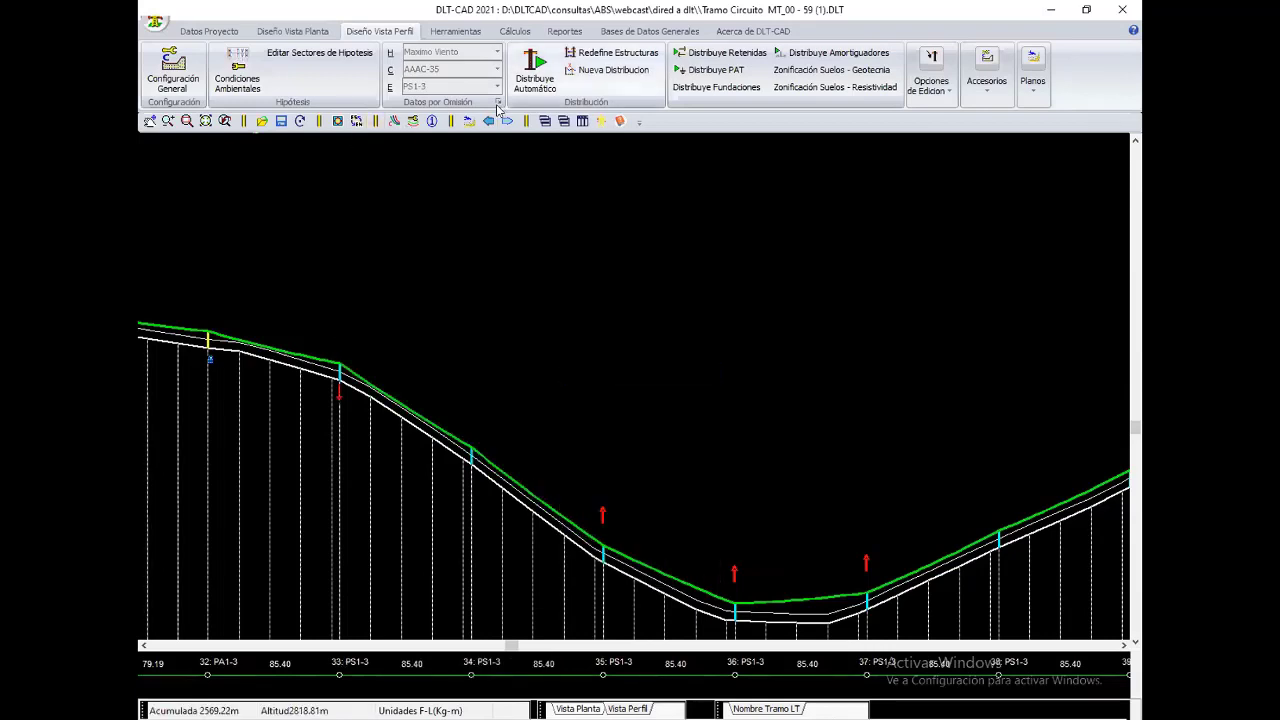
Step: In Datos por Omisión, choose 3F: Trifasico 1T phases and Ninguno for the neutral cable
{"action": "left_click", "coordinate": [497, 103]}
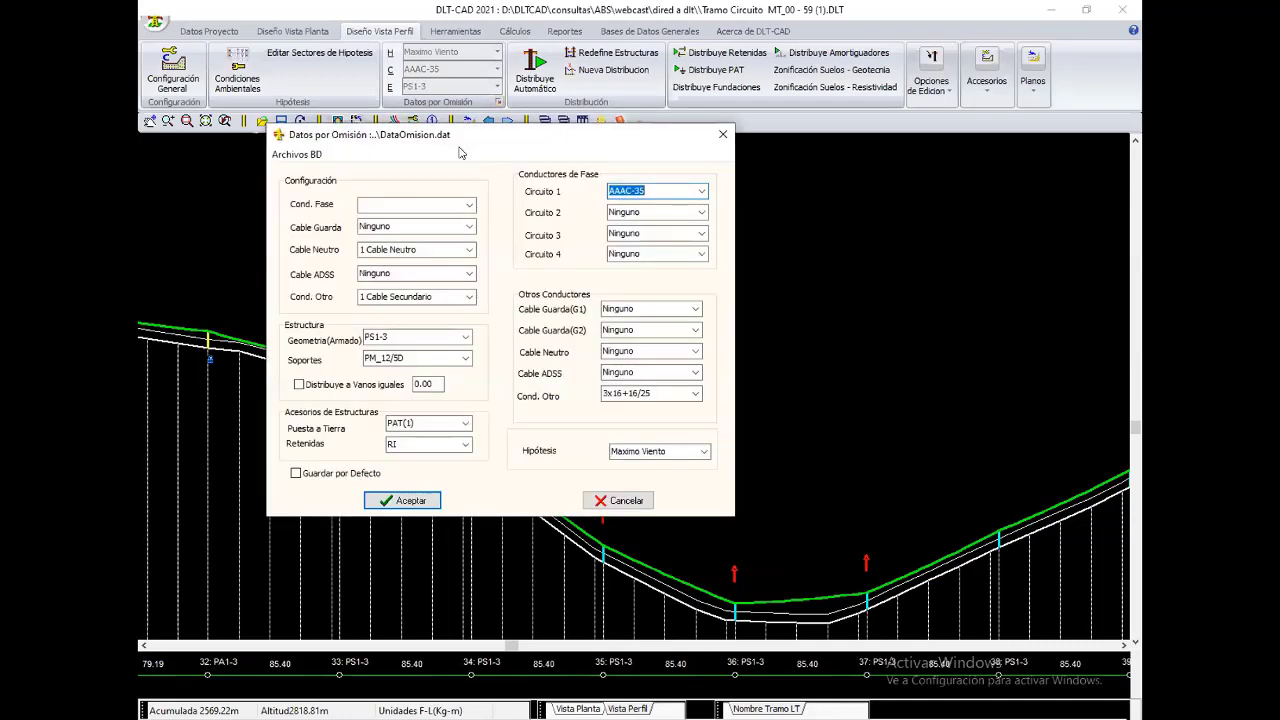
{"action": "left_click", "coordinate": [468, 205]}
{"action": "left_click", "coordinate": [467, 258]}
{"action": "left_click", "coordinate": [469, 250]}
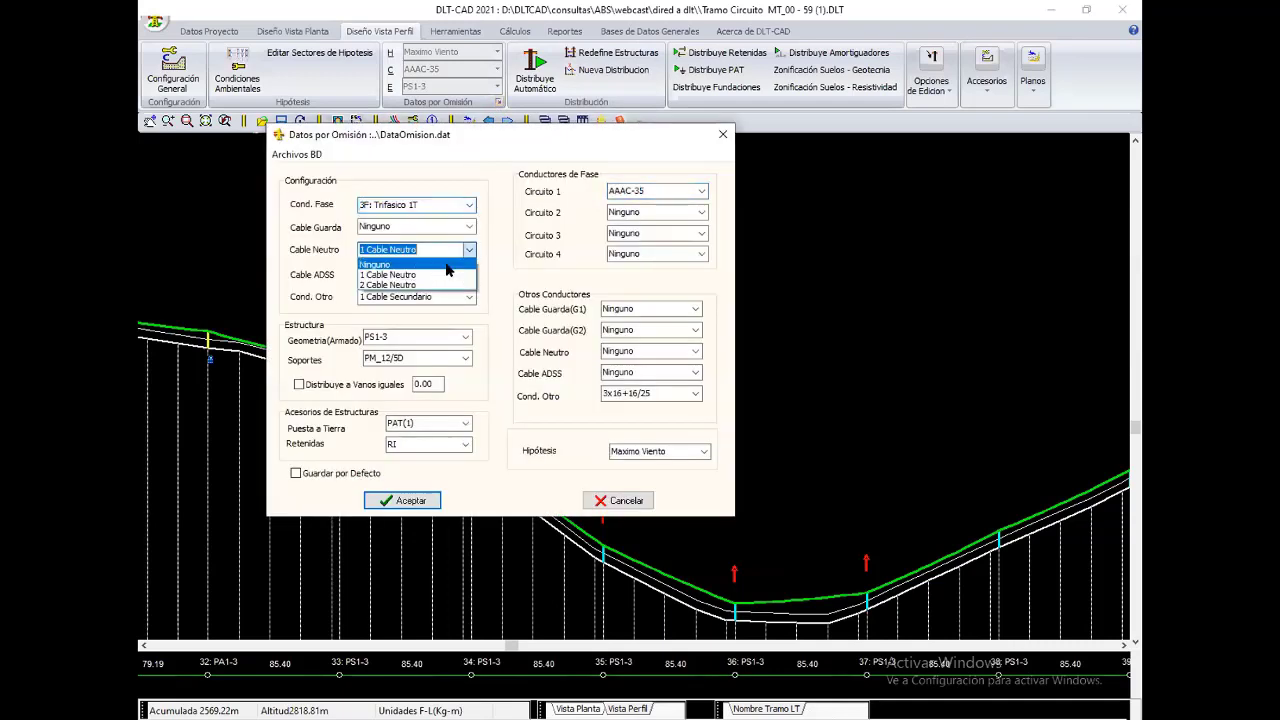
{"action": "left_click", "coordinate": [450, 264]}
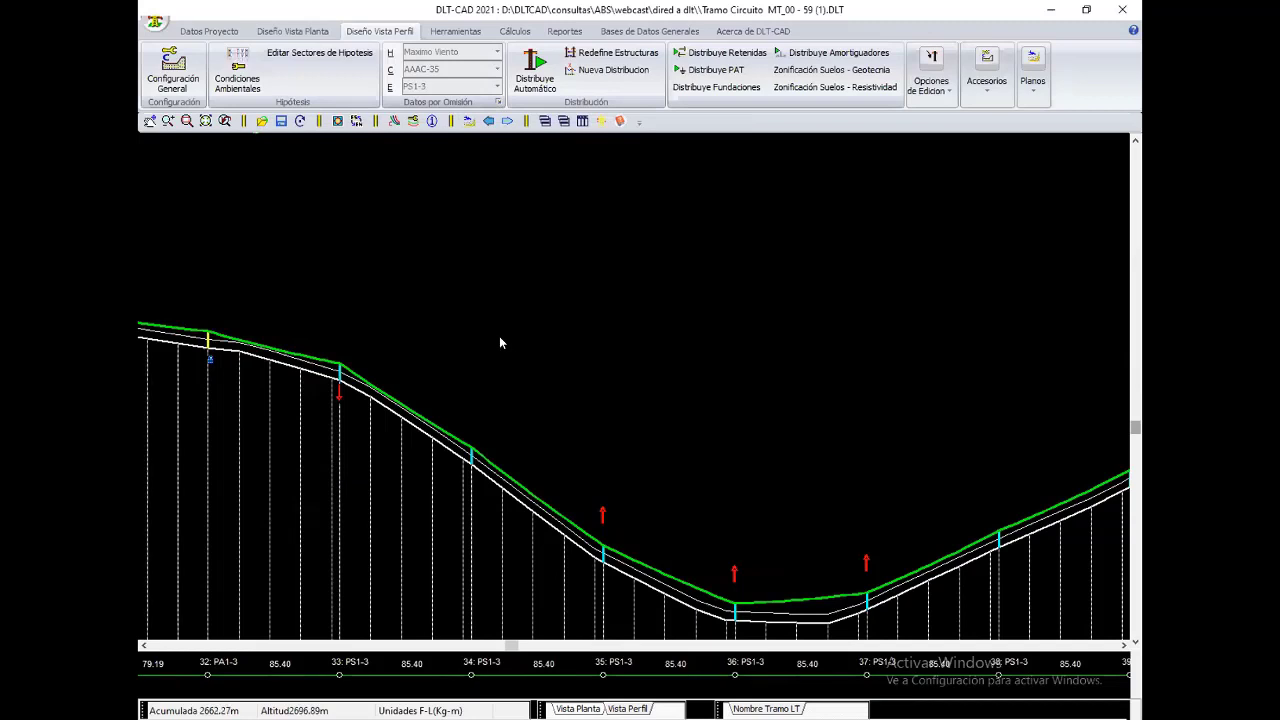
Step: Delete structure 34 and the other valley structures, leaving a single 597.77 m span
{"action": "right_click", "coordinate": [499, 336]}
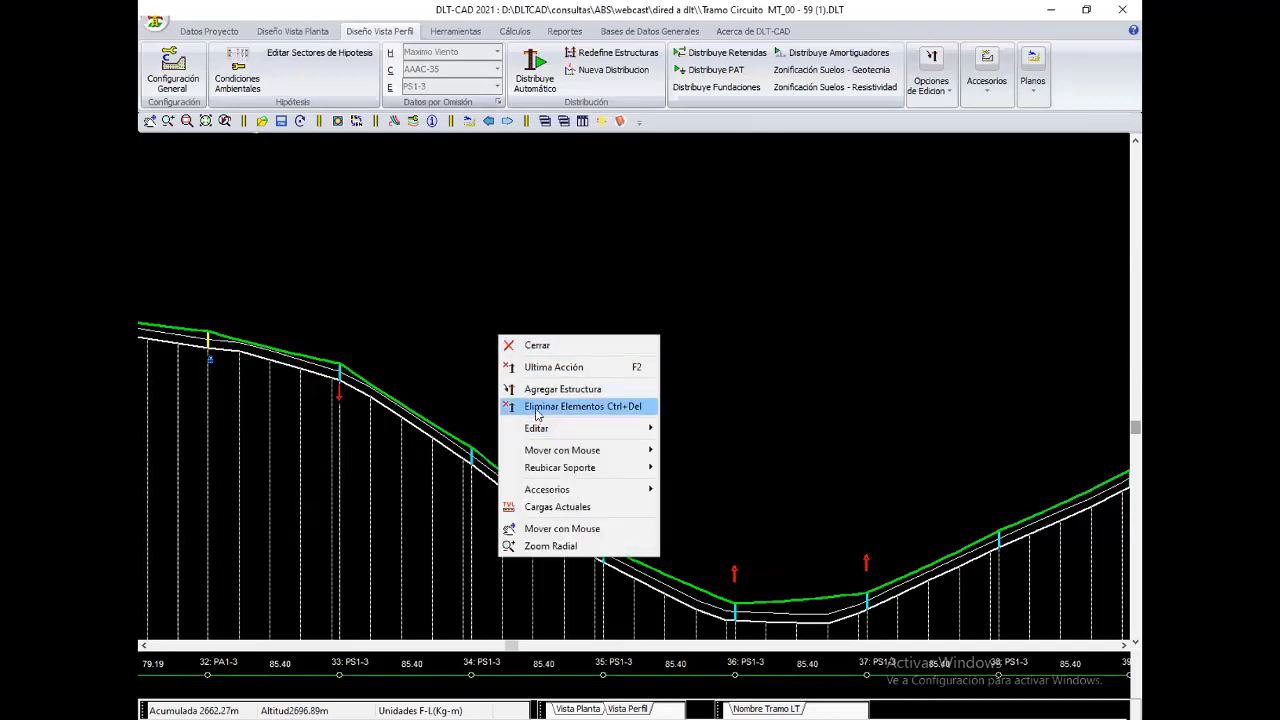
{"action": "left_click", "coordinate": [537, 409]}
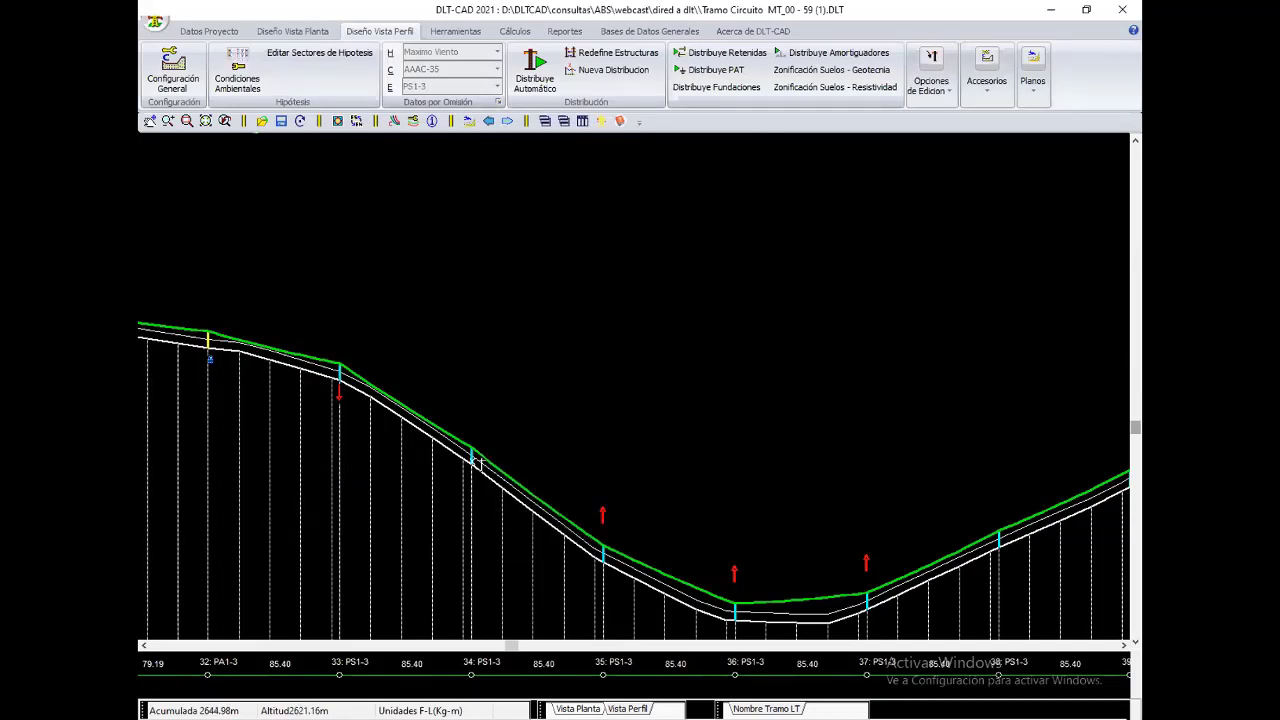
{"action": "left_click", "coordinate": [514, 466]}
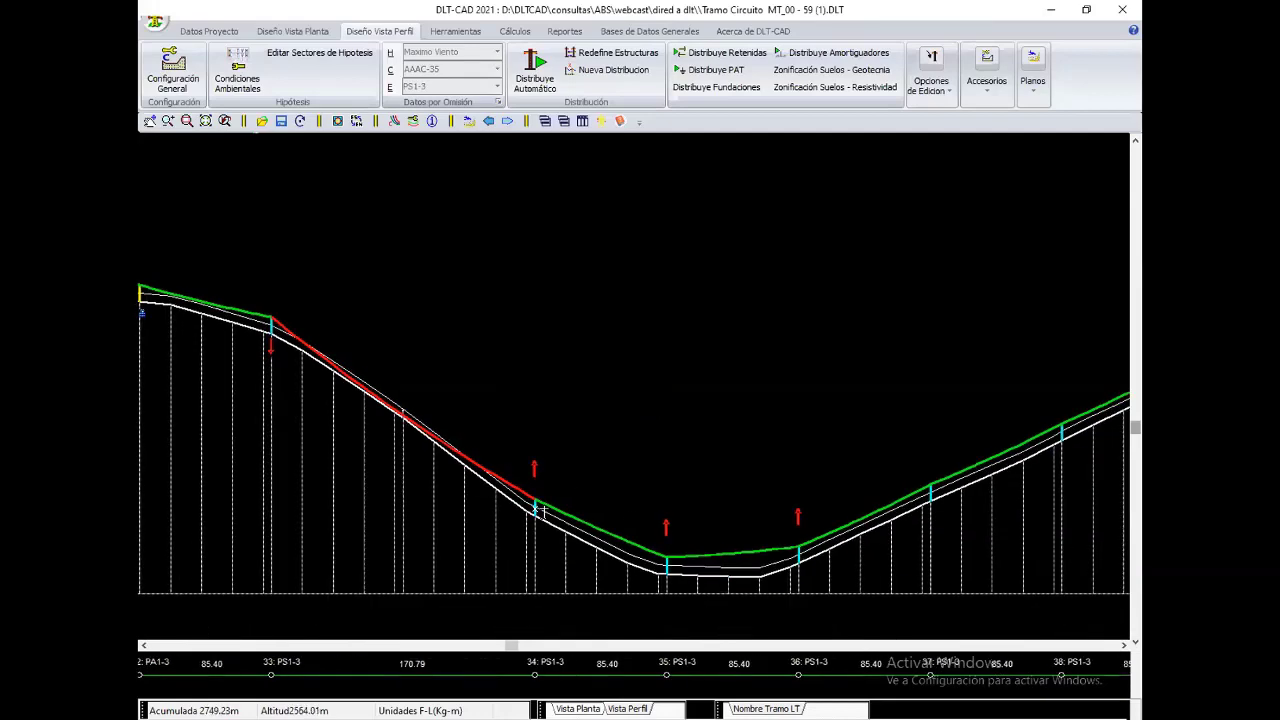
{"action": "left_click", "coordinate": [537, 510]}
{"action": "left_click", "coordinate": [666, 562]}
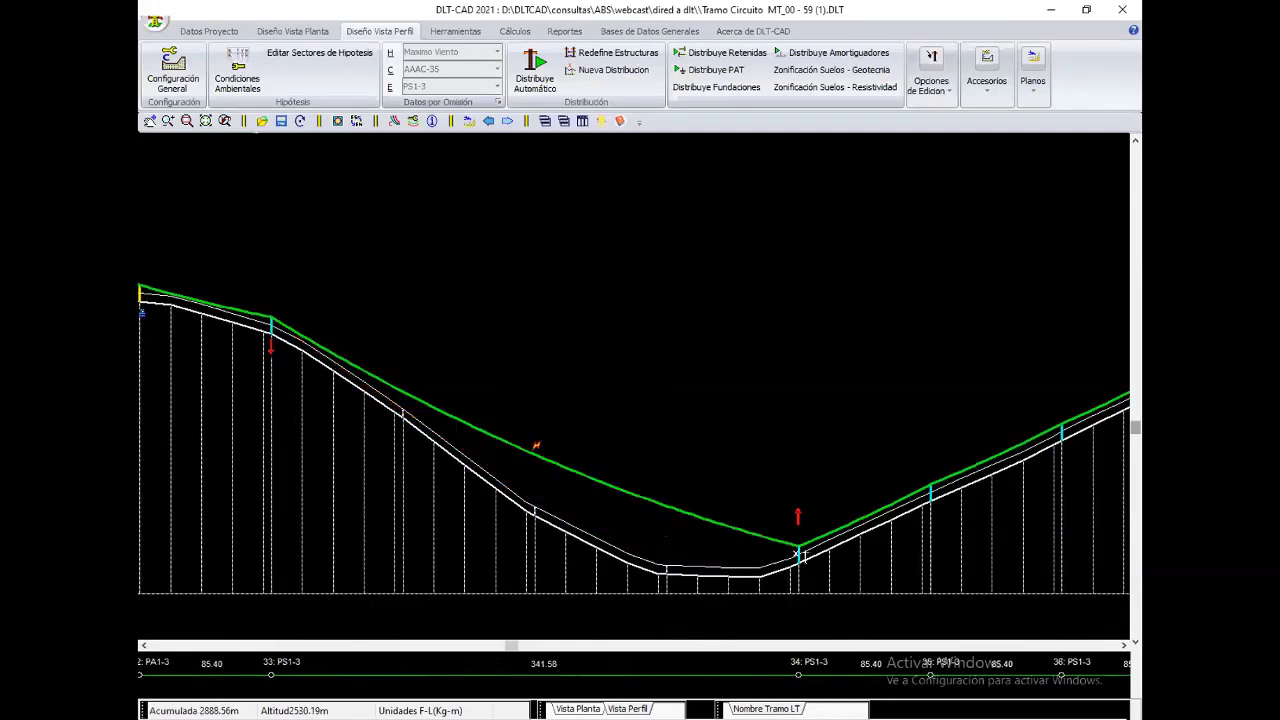
{"action": "left_click", "coordinate": [840, 507]}
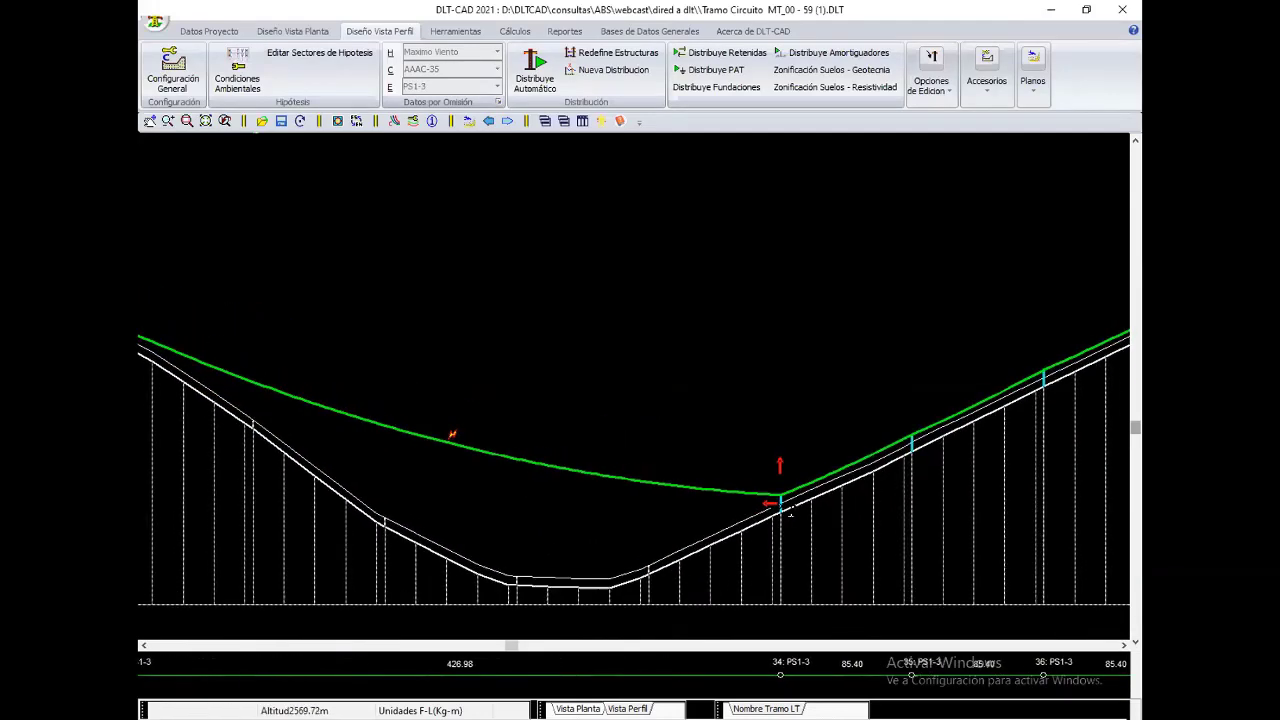
{"action": "left_click", "coordinate": [786, 504]}
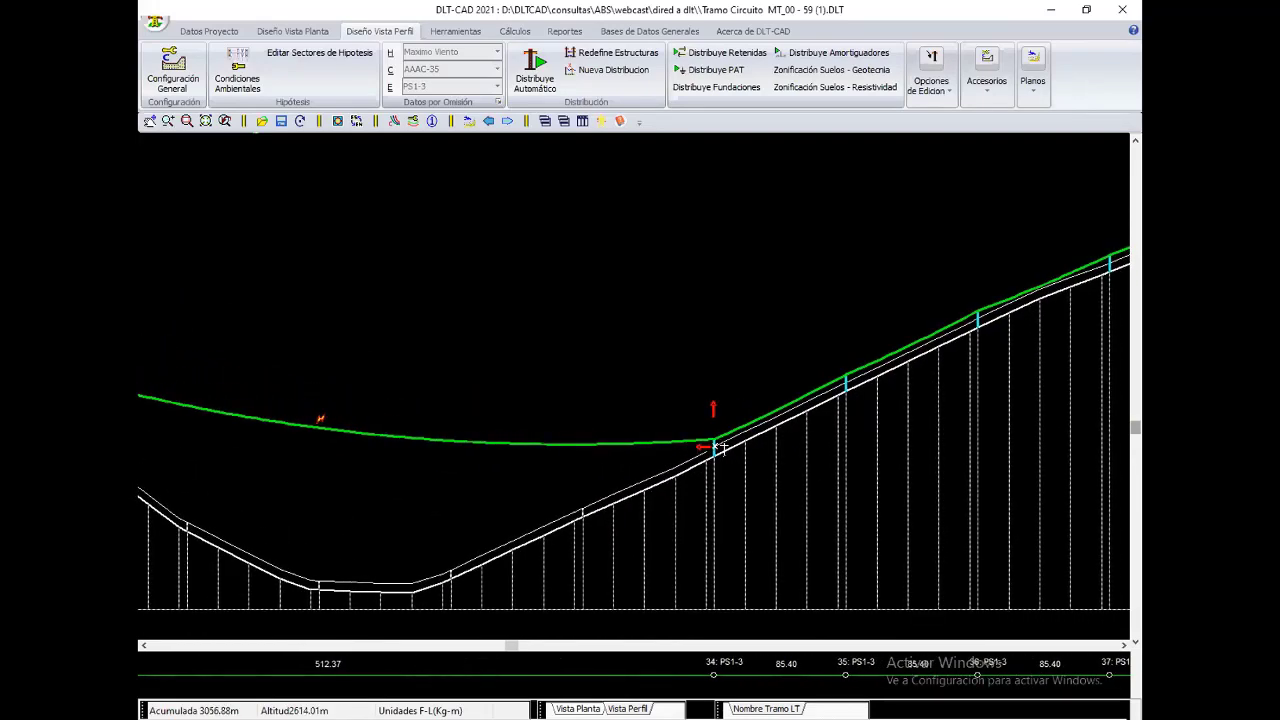
{"action": "left_click", "coordinate": [718, 449]}
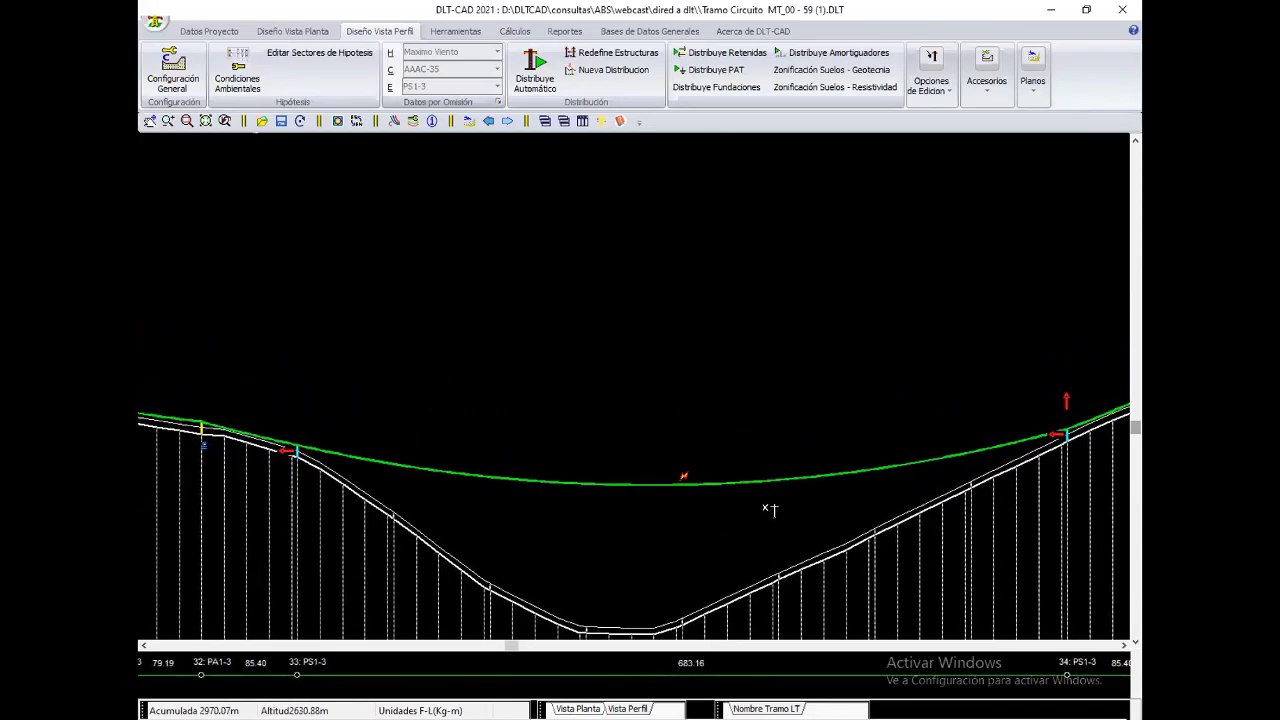
{"action": "right_click", "coordinate": [779, 398]}
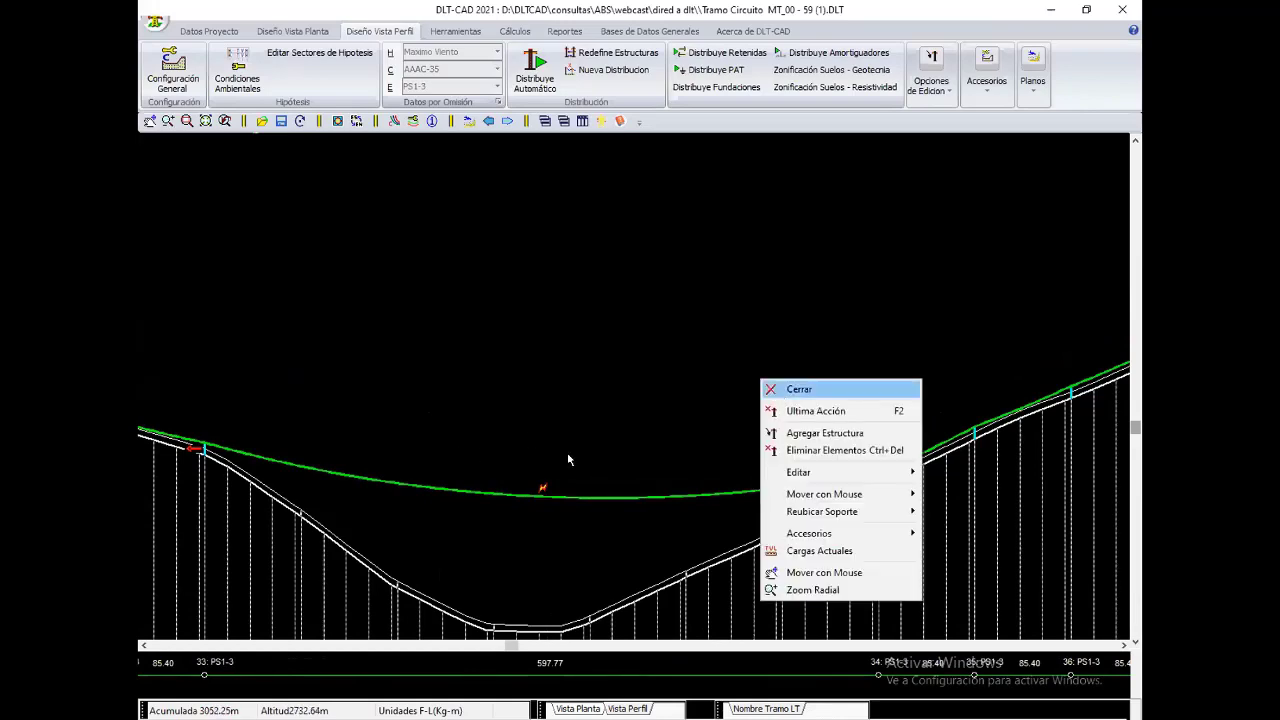
{"action": "left_click", "coordinate": [790, 386]}
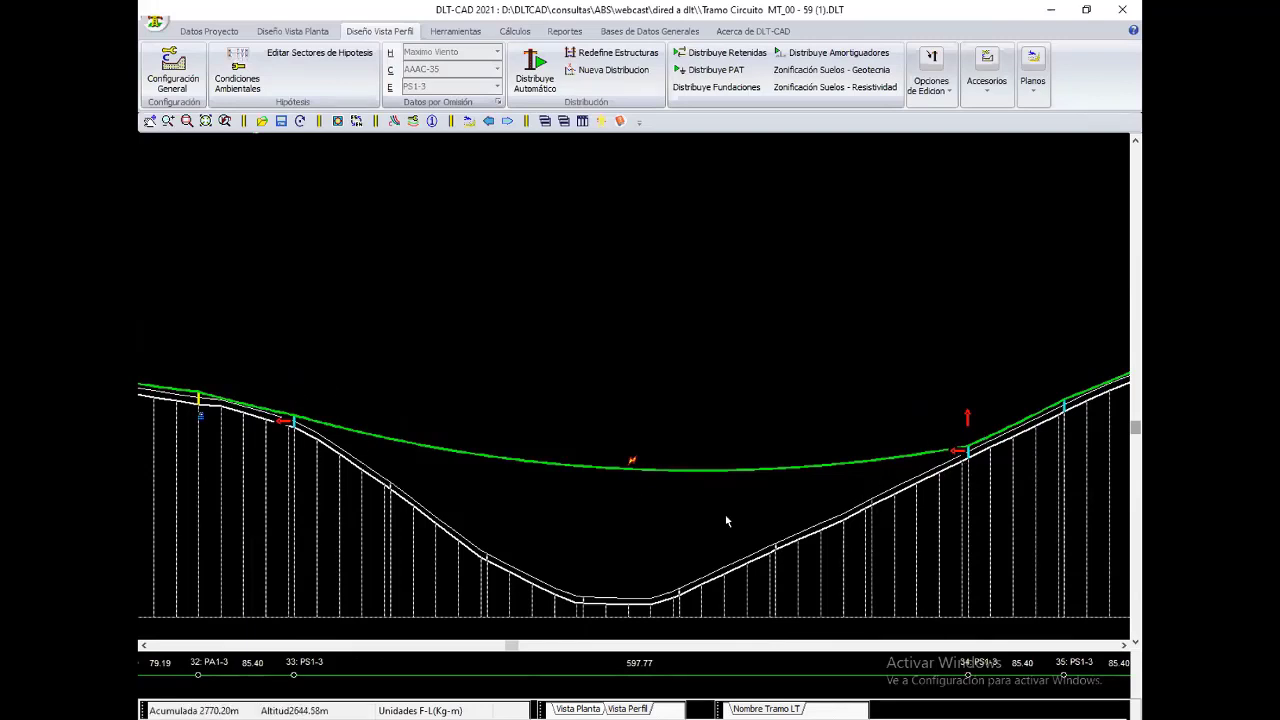
Step: Pan and zoom the profile to frame the whole long span
{"action": "middle_click_drag", "start_coordinate": [725, 514], "coordinate": [865, 546]}
{"action": "middle_click_drag", "start_coordinate": [917, 638], "coordinate": [857, 586]}
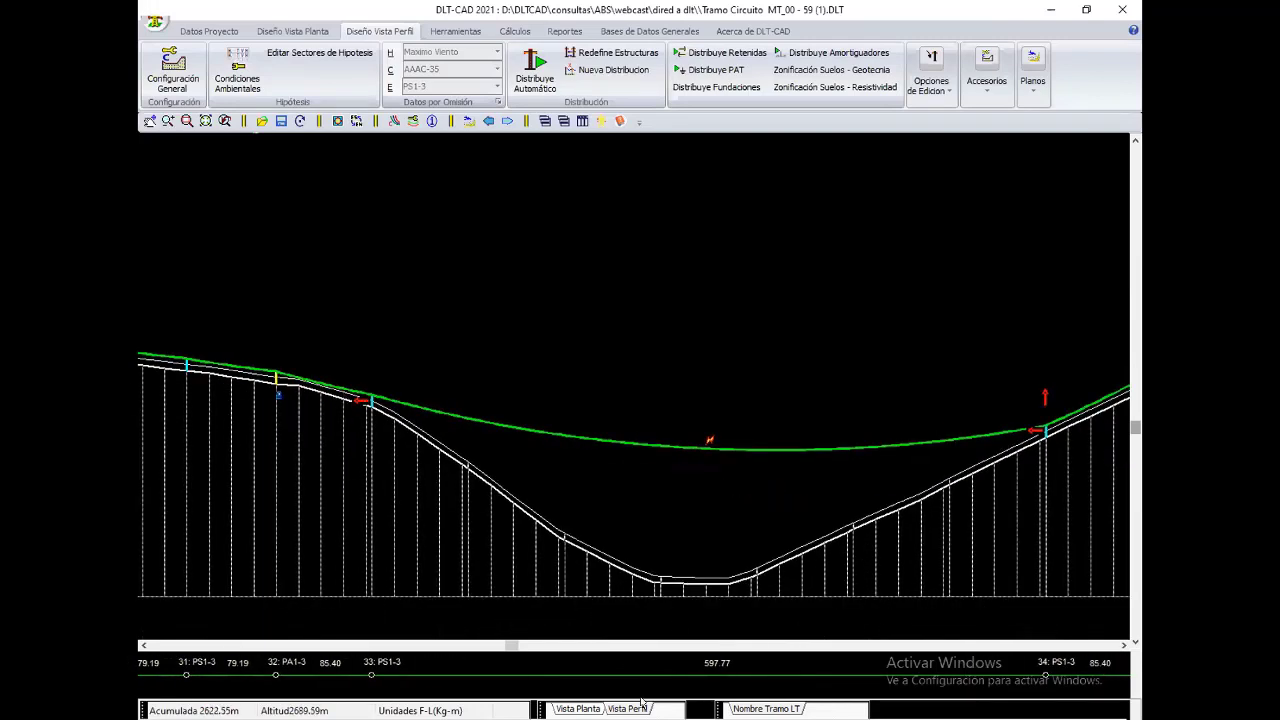
{"action": "middle_click_drag", "start_coordinate": [773, 527], "coordinate": [758, 511]}
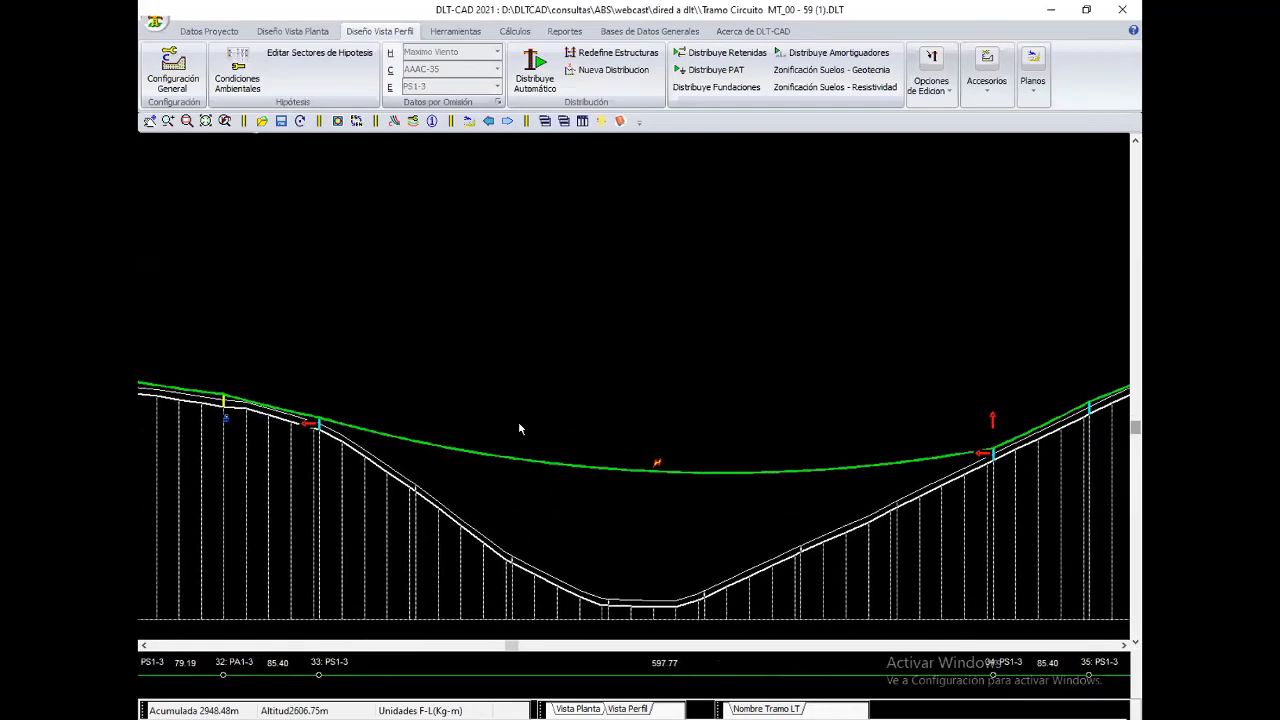
{"action": "middle_click_drag", "start_coordinate": [520, 429], "coordinate": [566, 429]}
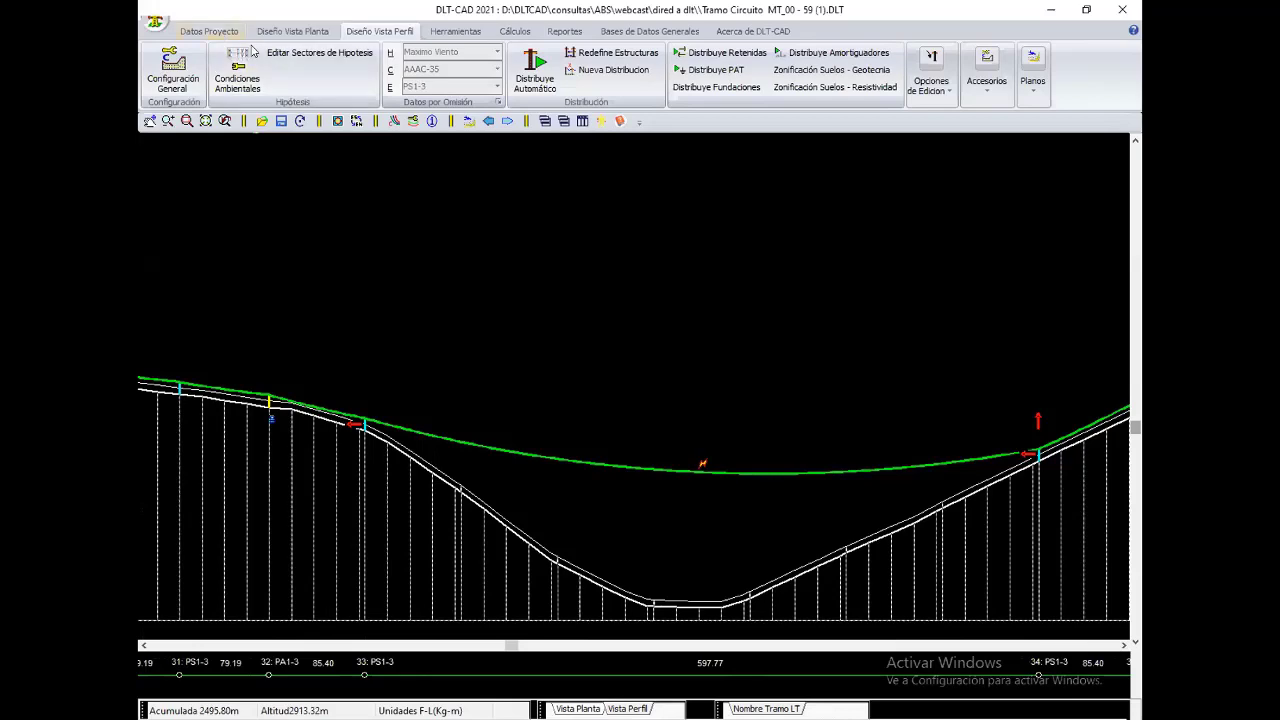
{"action": "scroll", "coordinate": [253, 50], "scroll_direction": "up", "scroll_amount": 2}
Step: Load the Estructuras_DGER.DAT library into the project's structure list via Agregar Nuevo
{"action": "left_click", "coordinate": [255, 52]}
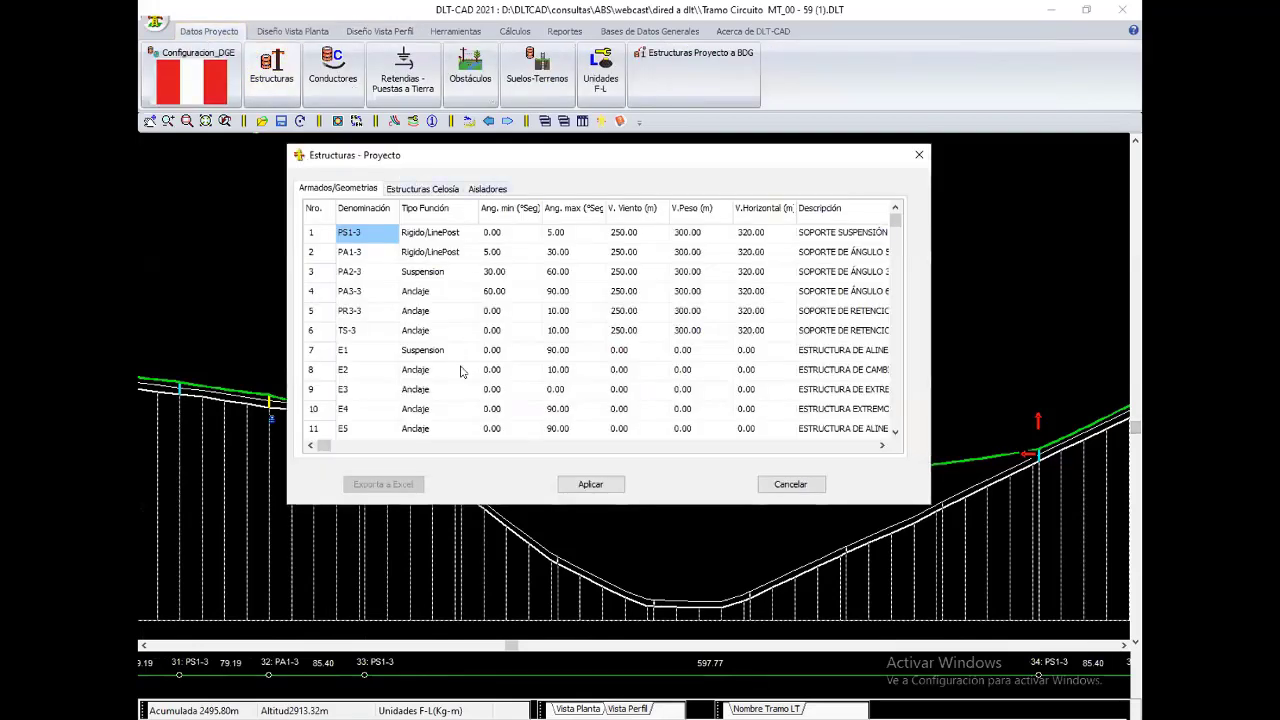
{"action": "right_click", "coordinate": [457, 327]}
{"action": "left_click", "coordinate": [478, 333]}
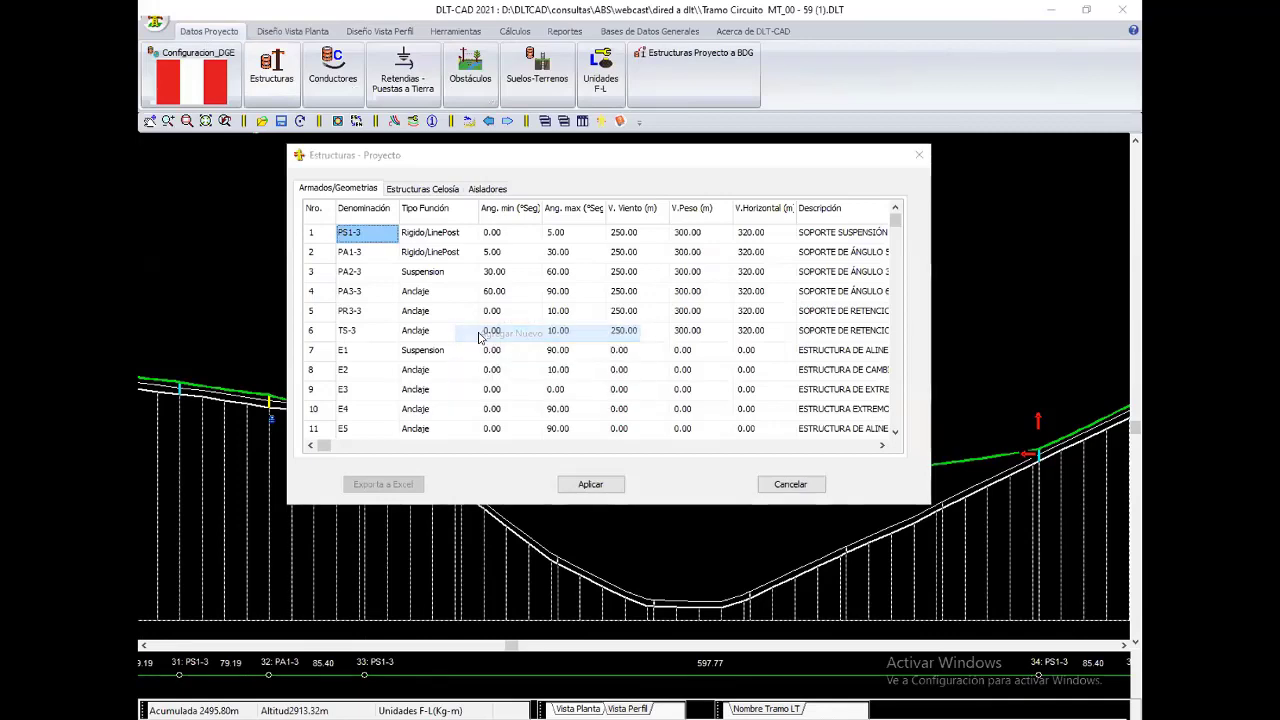
{"action": "key", "text": "Return"}
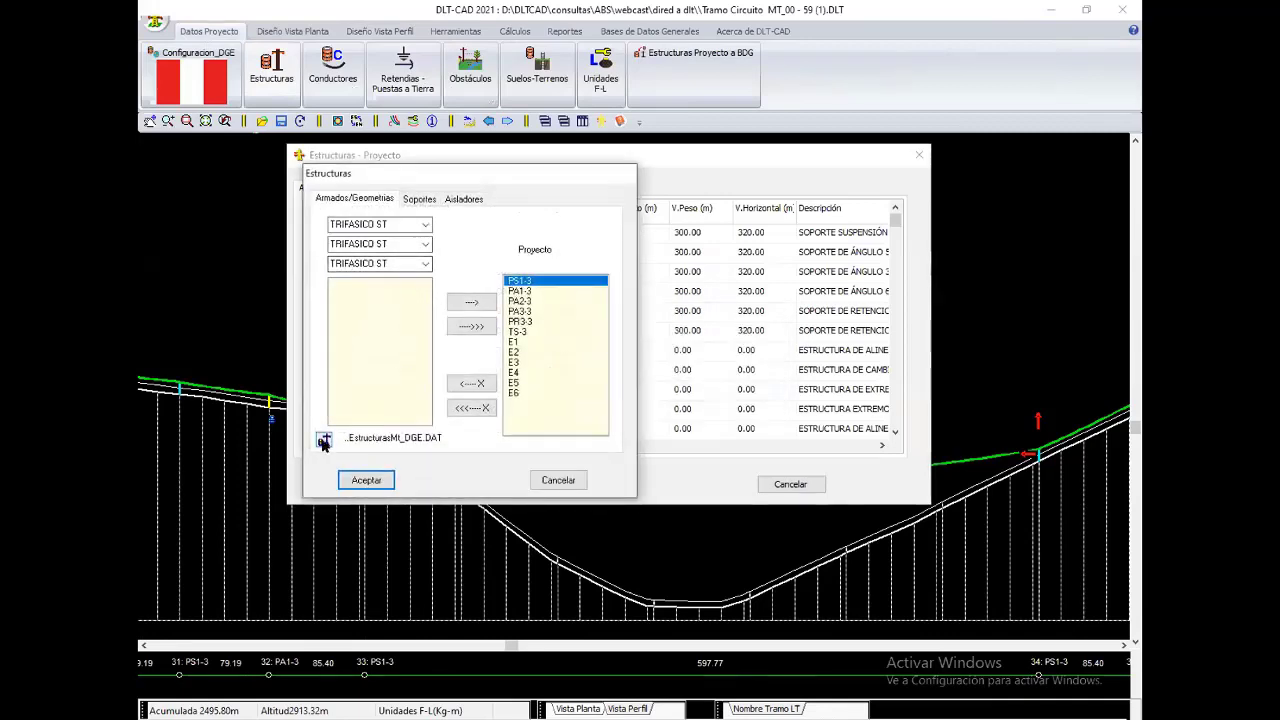
{"action": "left_click", "coordinate": [323, 441]}
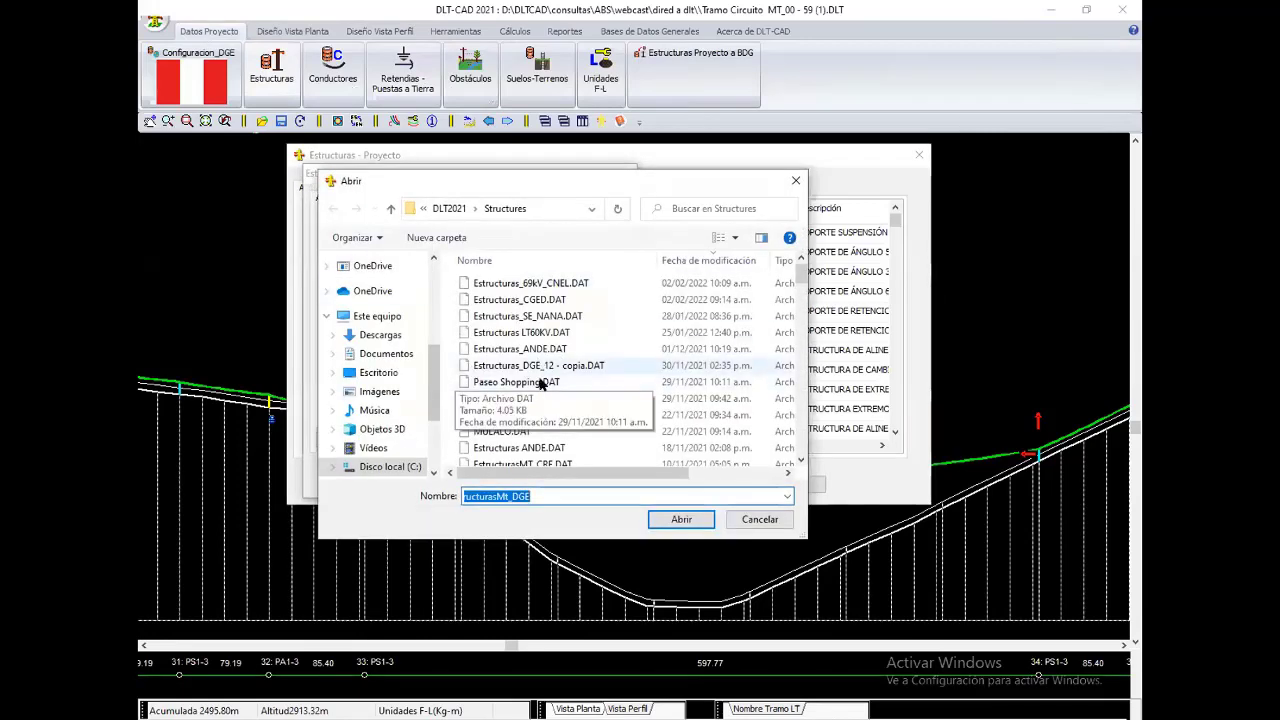
{"action": "left_click", "coordinate": [556, 414]}
{"action": "scroll", "coordinate": [553, 395], "scroll_direction": "down", "scroll_amount": 5}
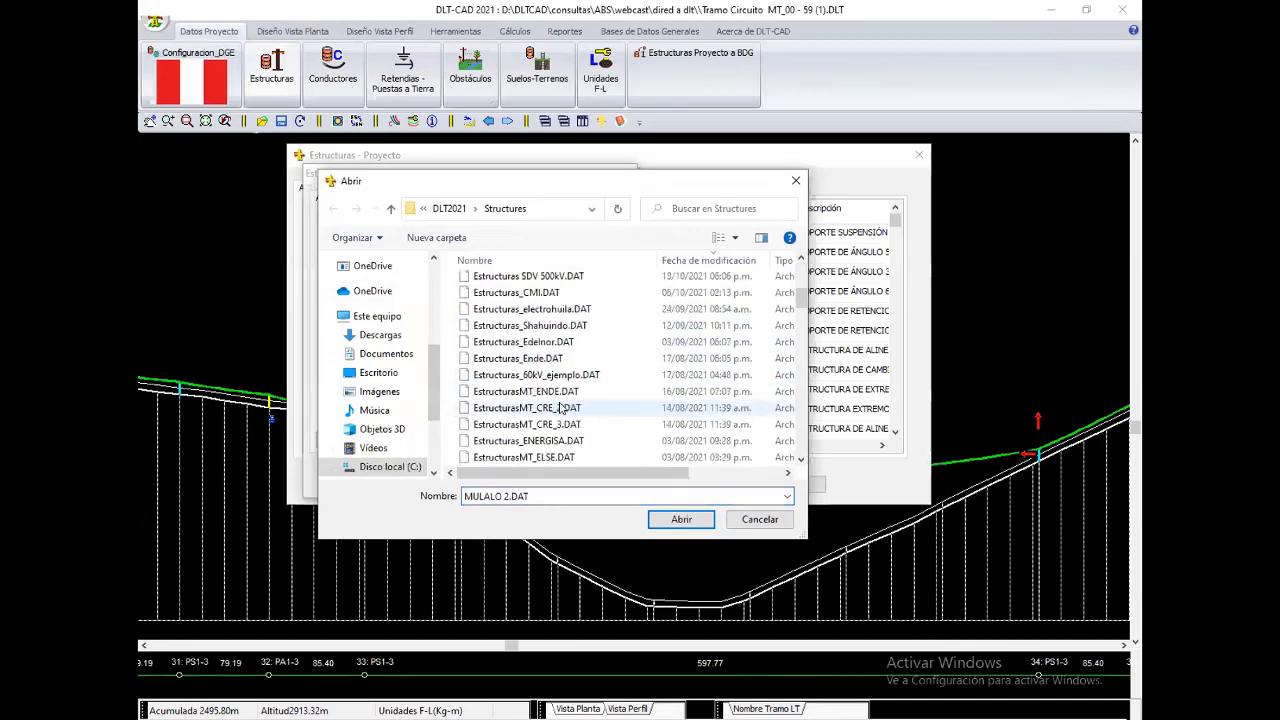
{"action": "scroll", "coordinate": [553, 390], "scroll_direction": "down", "scroll_amount": 2}
{"action": "scroll", "coordinate": [553, 390], "scroll_direction": "down", "scroll_amount": 2}
{"action": "scroll", "coordinate": [556, 389], "scroll_direction": "down", "scroll_amount": 2}
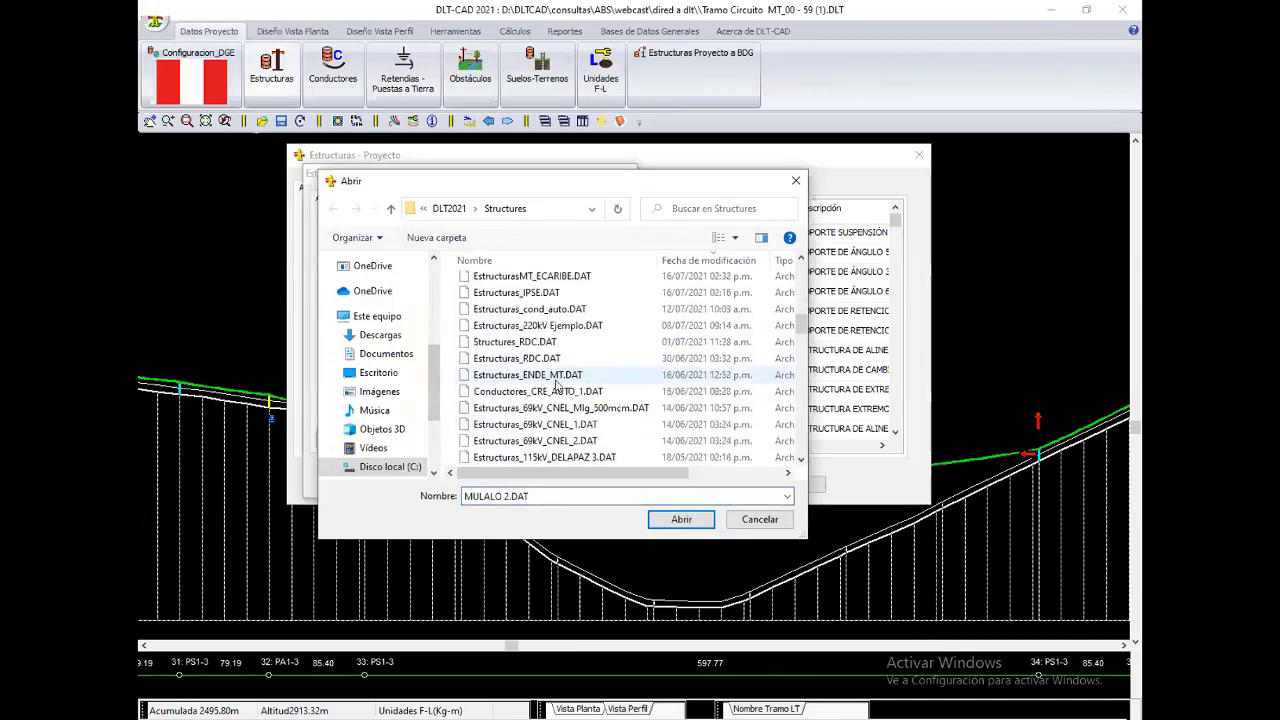
{"action": "scroll", "coordinate": [562, 390], "scroll_direction": "down", "scroll_amount": 2}
{"action": "scroll", "coordinate": [562, 390], "scroll_direction": "down", "scroll_amount": 2}
{"action": "double_click", "coordinate": [530, 400]}
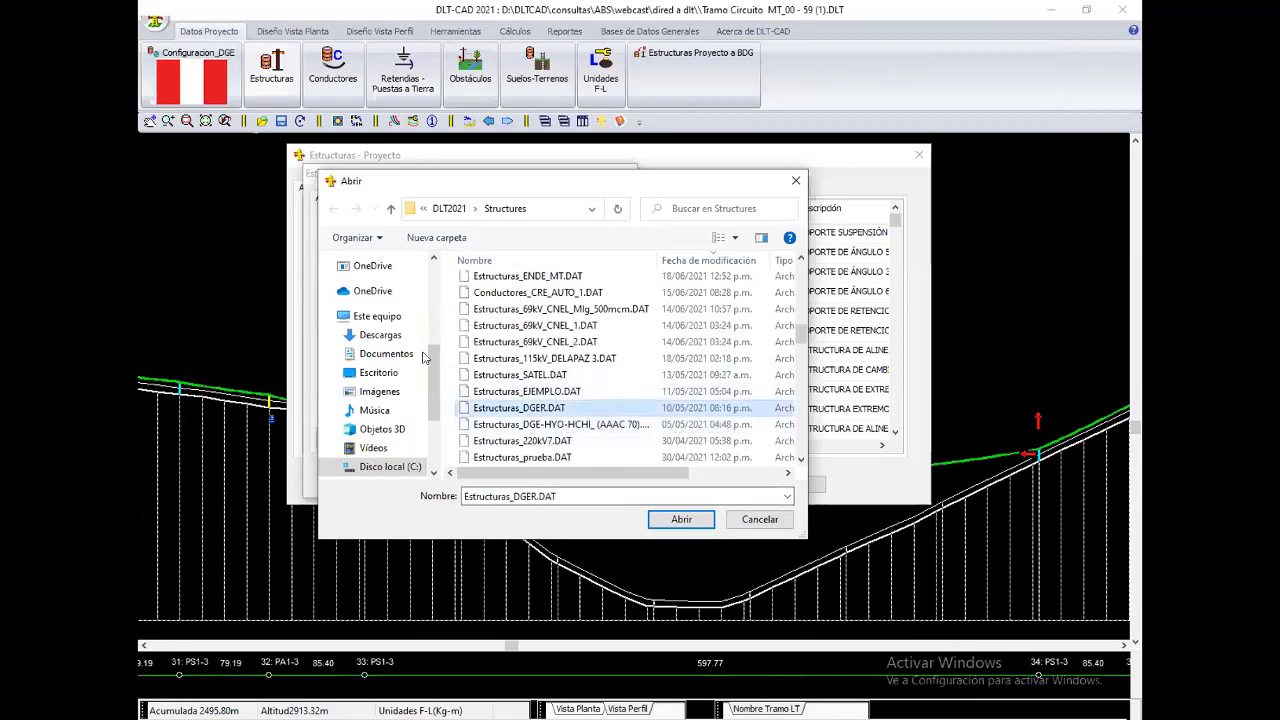
Step: Add the P3A2-3 structure type to the project's structures and confirm
{"action": "left_click", "coordinate": [428, 366]}
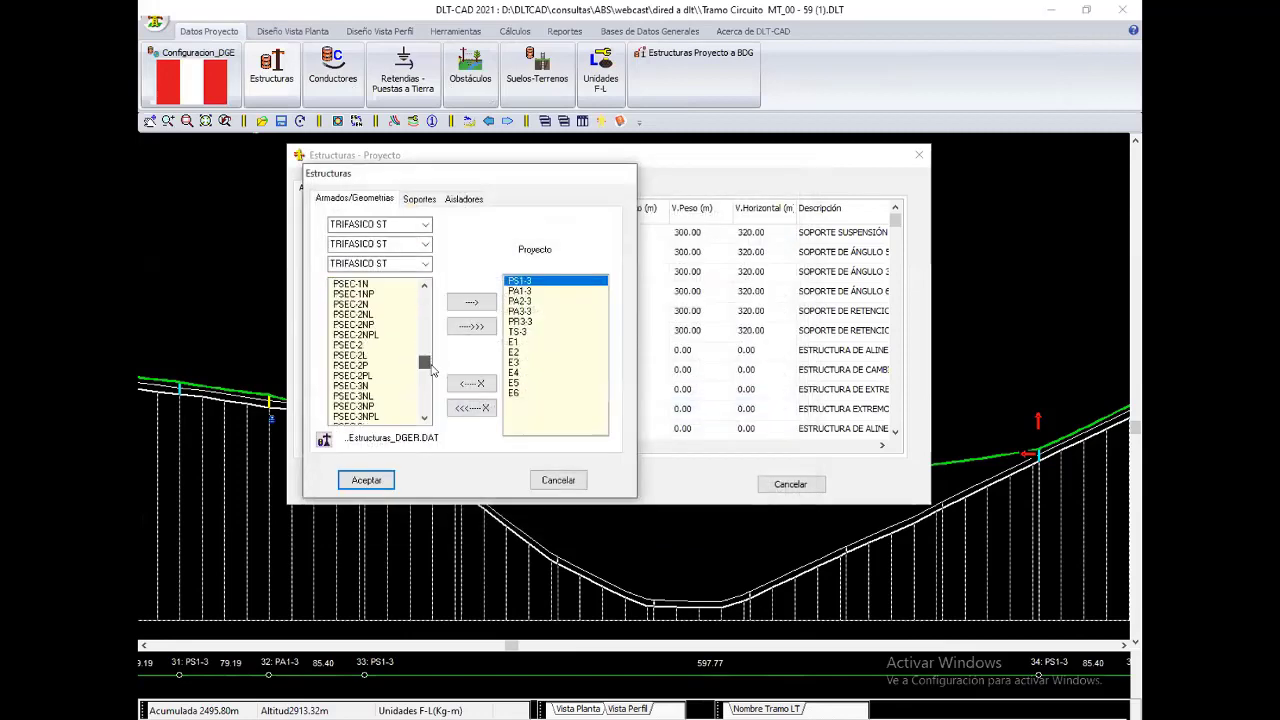
{"action": "mouse_move", "coordinate": [431, 370]}
{"action": "left_mouse_down"}
{"action": "mouse_move", "coordinate": [431, 393]}
{"action": "mouse_move", "coordinate": [431, 335]}
{"action": "left_mouse_up"}
{"action": "left_click", "coordinate": [360, 375]}
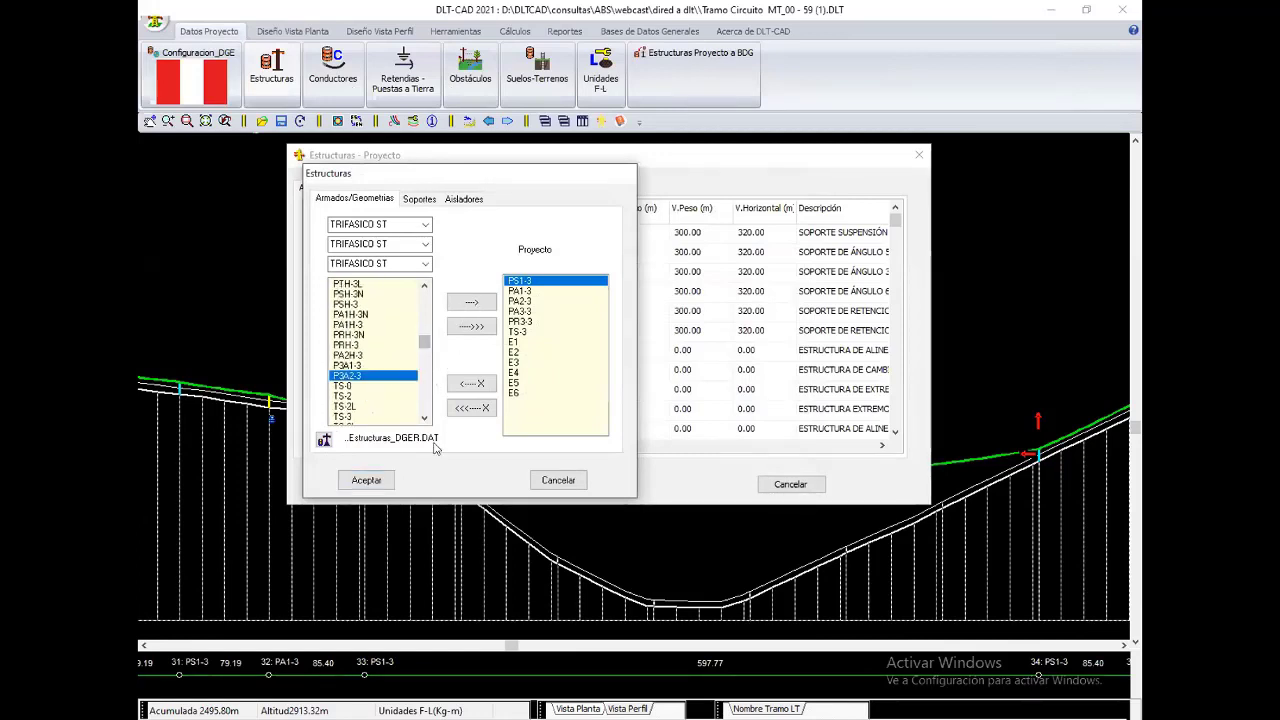
{"action": "left_click", "coordinate": [366, 480]}
{"action": "left_click", "coordinate": [590, 480]}
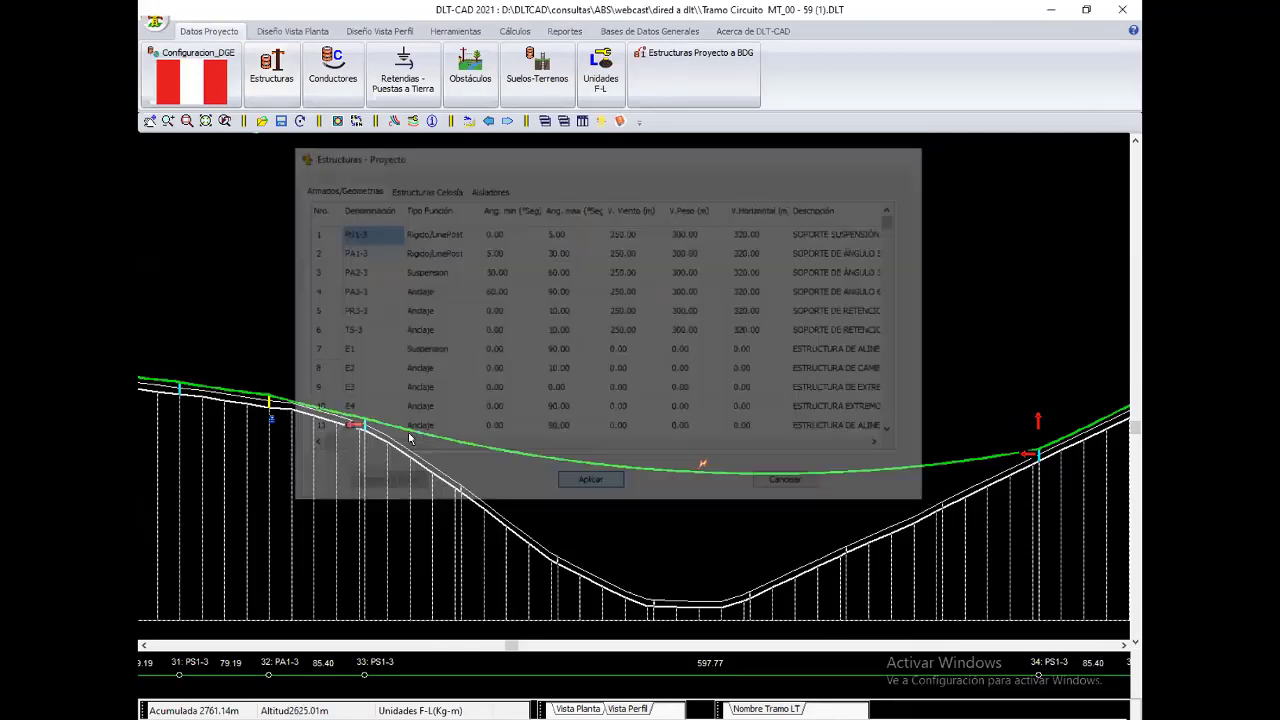
Step: Set structure 33's main geometry to P3A2-3 and apply it
{"action": "double_click", "coordinate": [364, 426]}
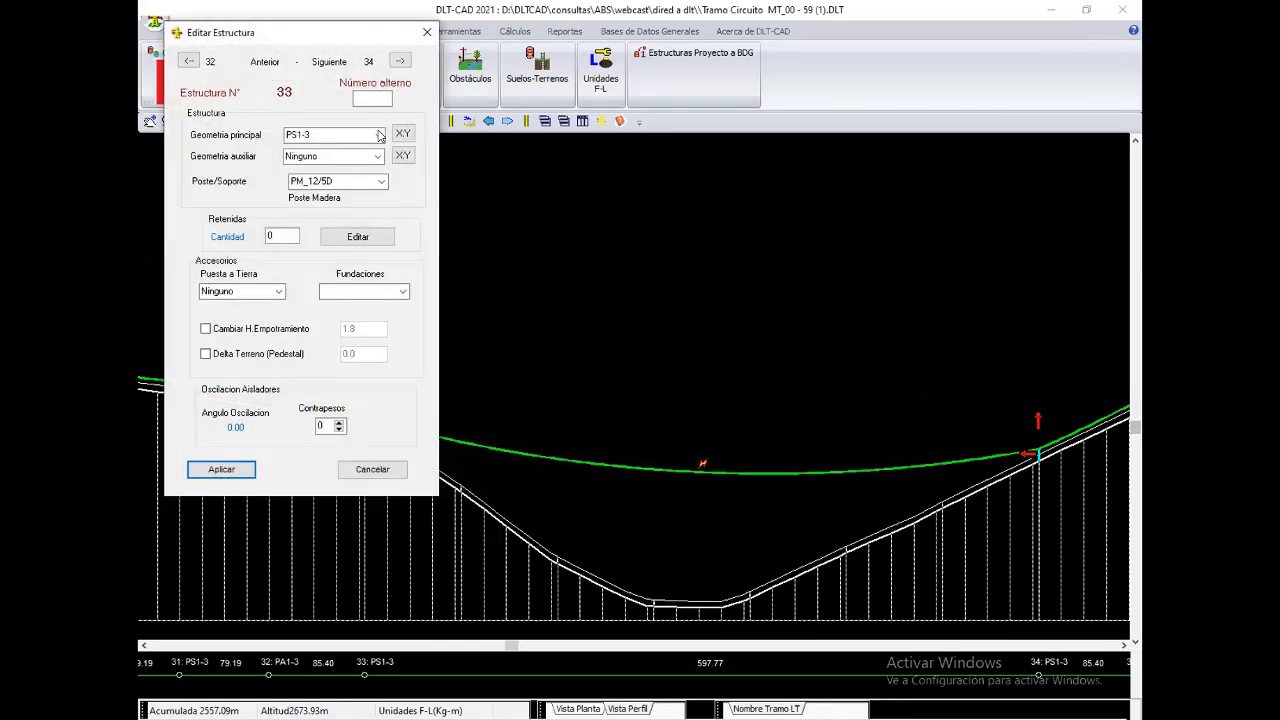
{"action": "left_click", "coordinate": [380, 135]}
{"action": "scroll", "coordinate": [327, 215], "scroll_direction": "down", "scroll_amount": 2}
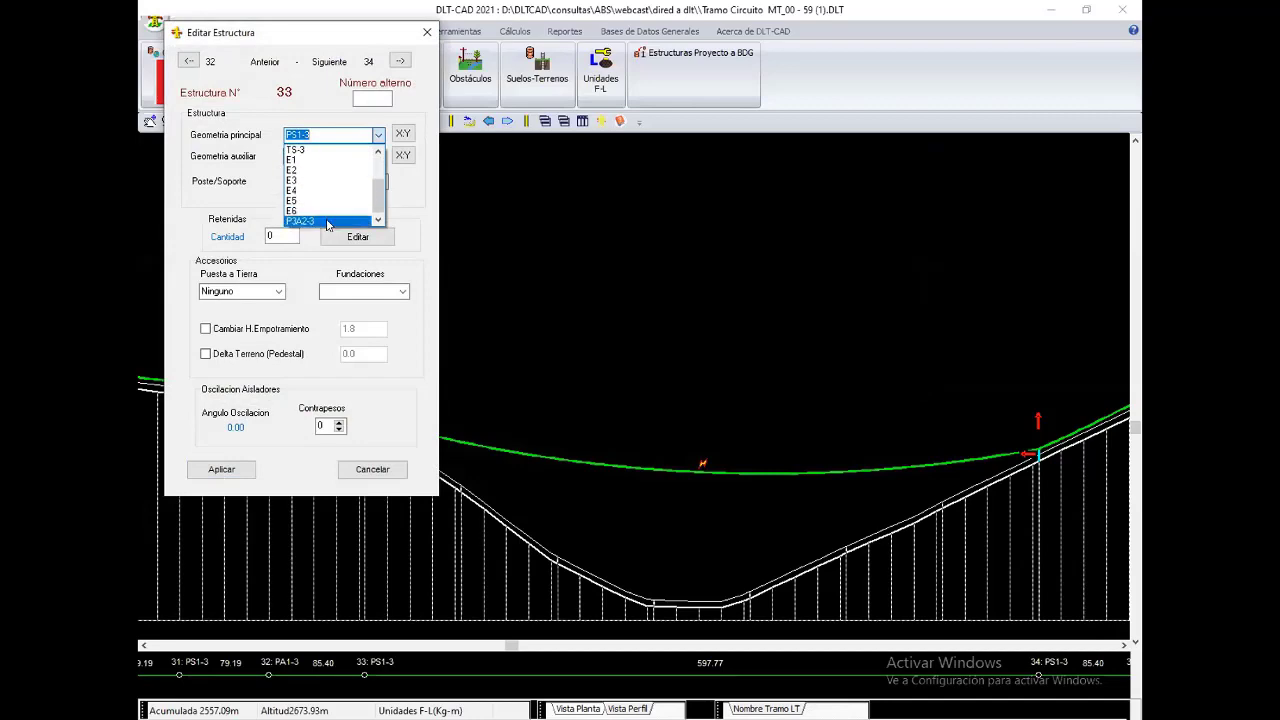
{"action": "left_click", "coordinate": [246, 432]}
{"action": "left_click", "coordinate": [221, 469]}
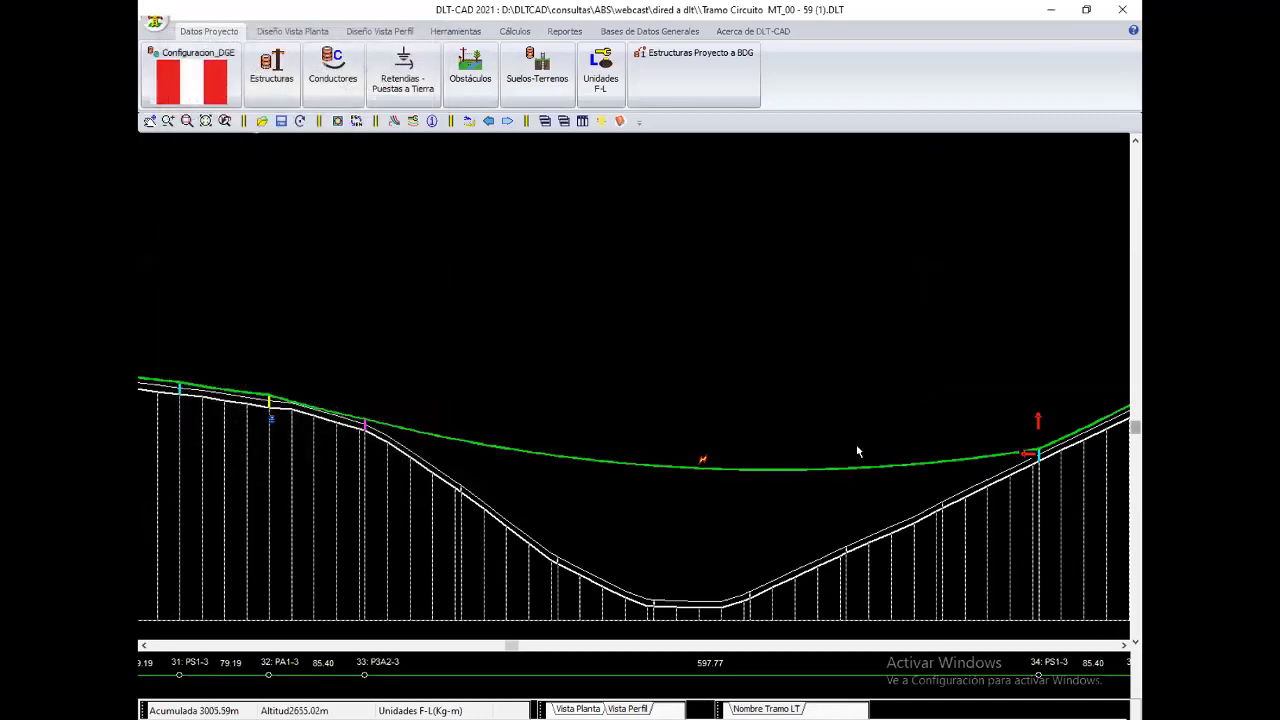
Step: Set structure 34's main geometry to P3A2-3 and apply it
{"action": "double_click", "coordinate": [815, 441]}
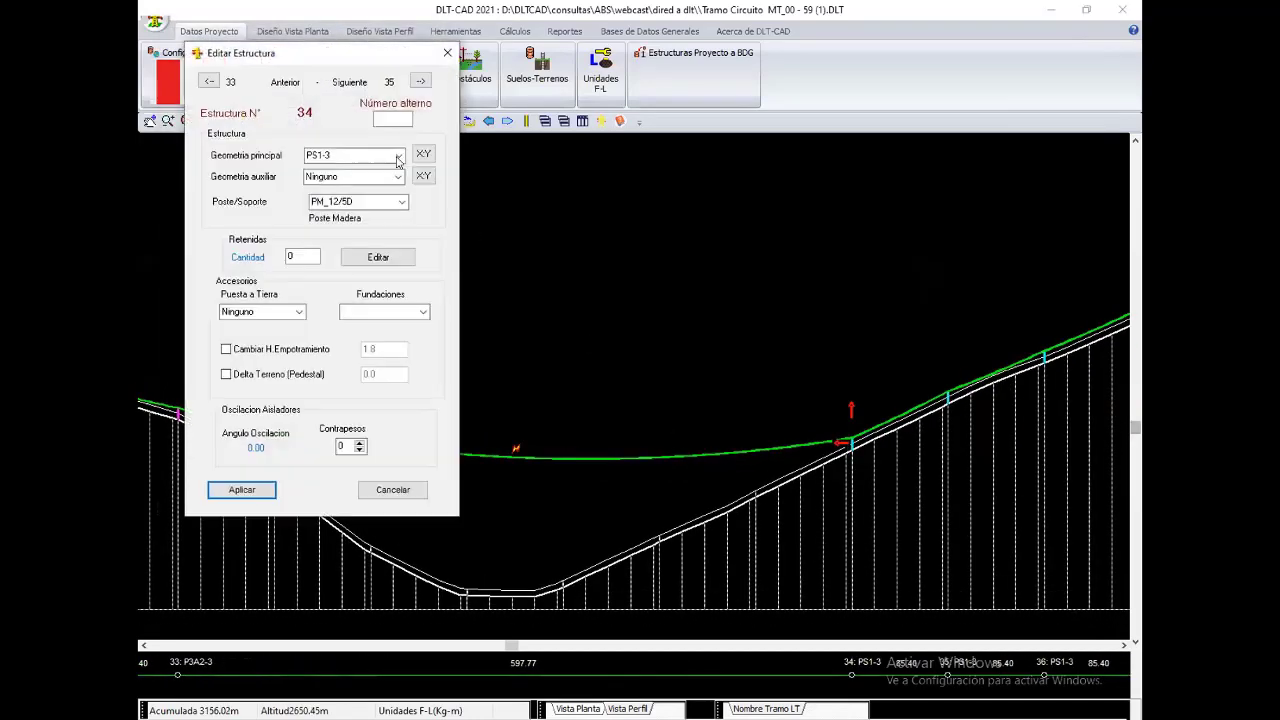
{"action": "left_click", "coordinate": [398, 155]}
{"action": "left_click", "coordinate": [398, 243]}
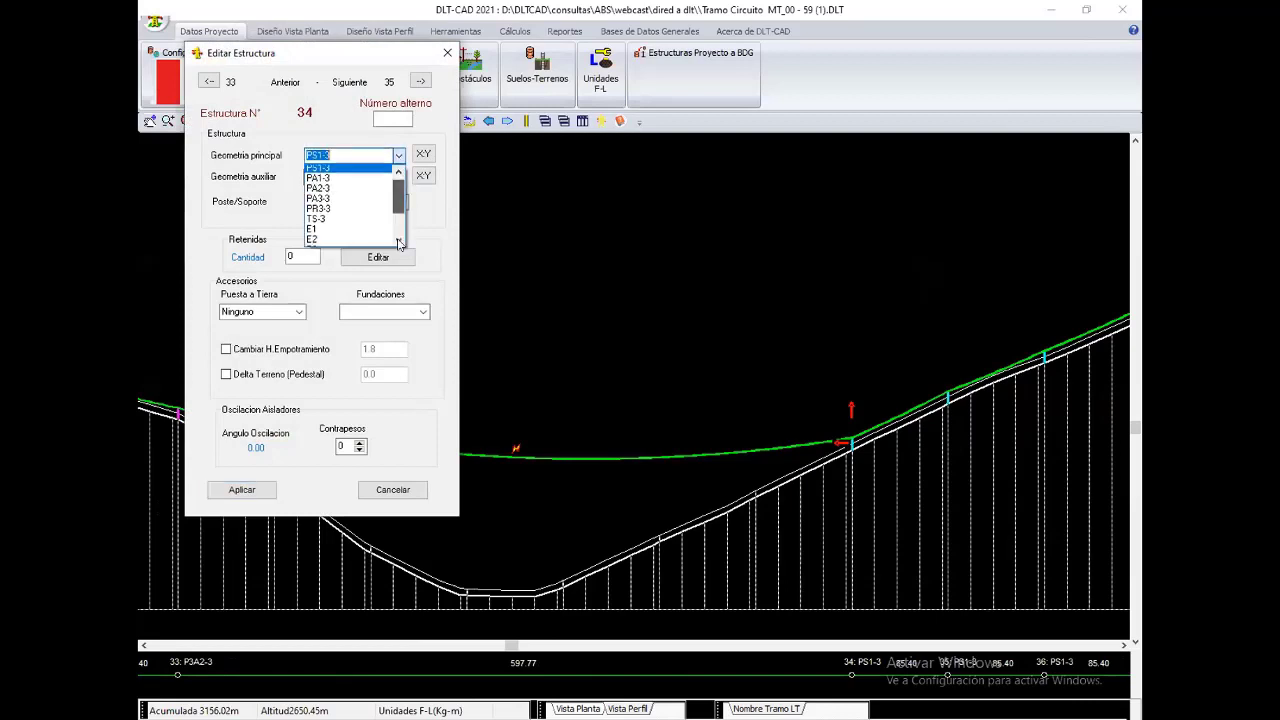
{"action": "left_click", "coordinate": [340, 241]}
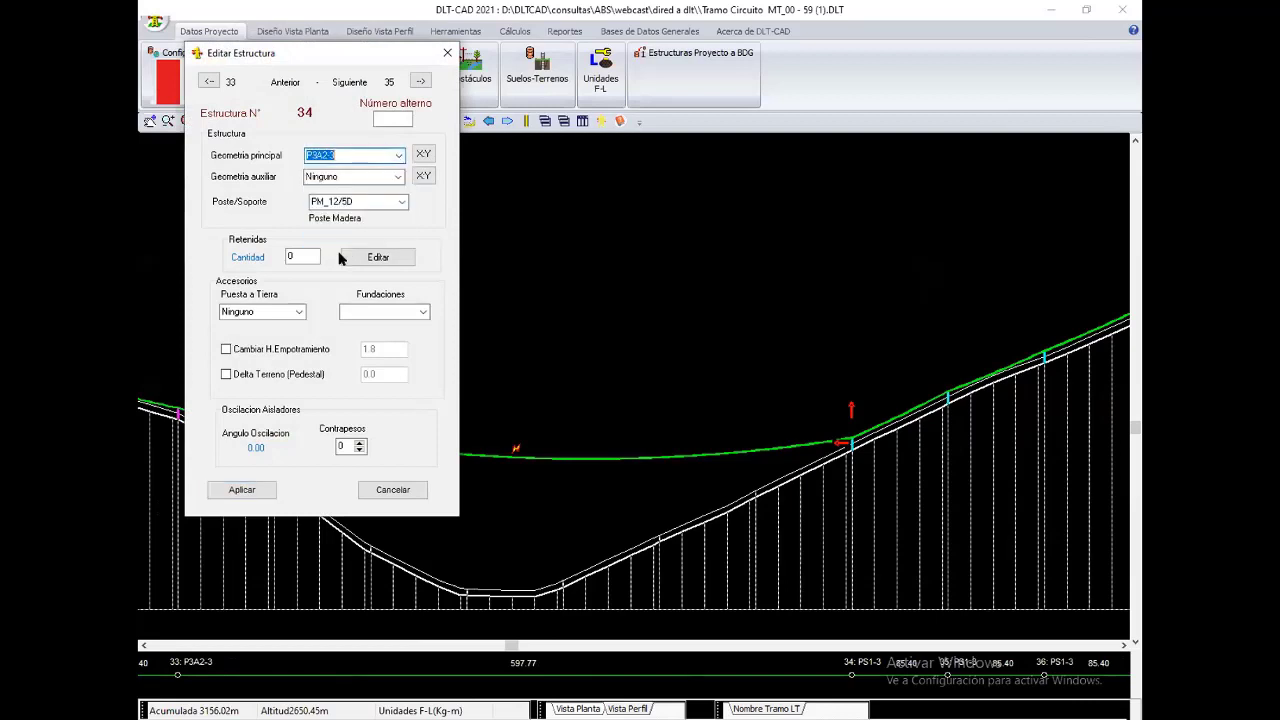
{"action": "left_click", "coordinate": [257, 496]}
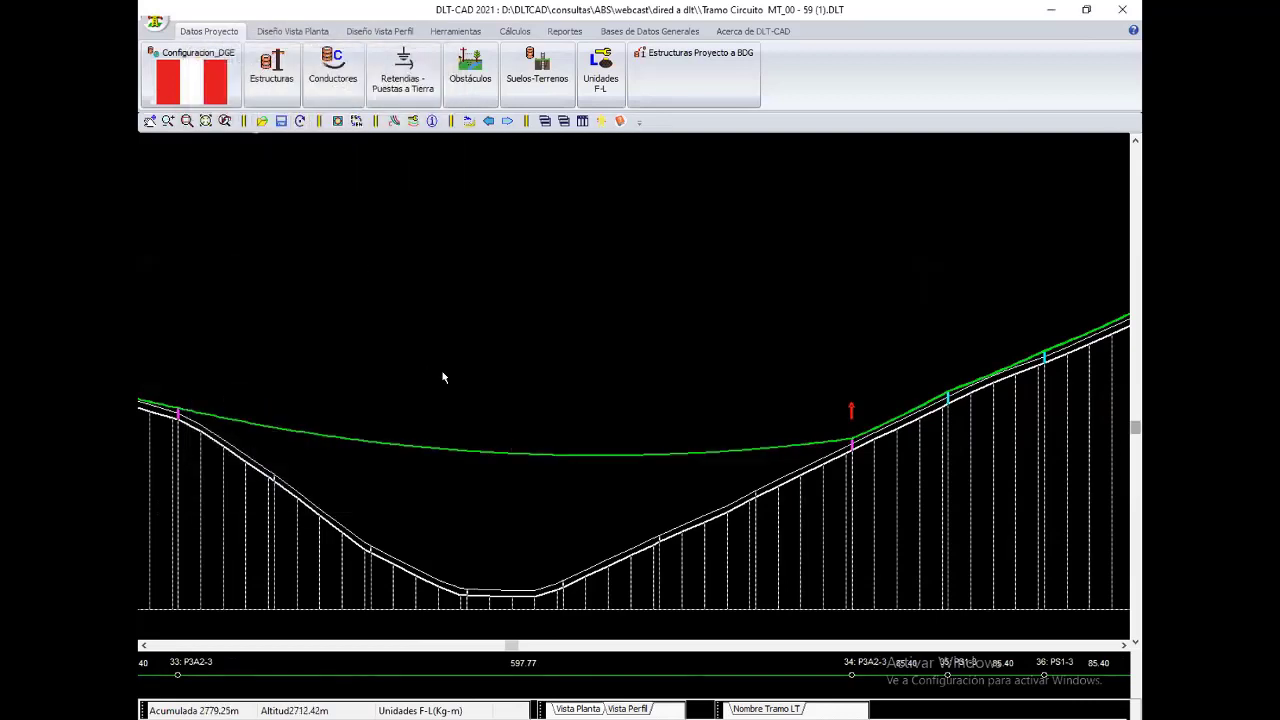
Step: Browse the armados configurations in the general databases' BD Estructuras list
{"action": "left_click", "coordinate": [649, 31]}
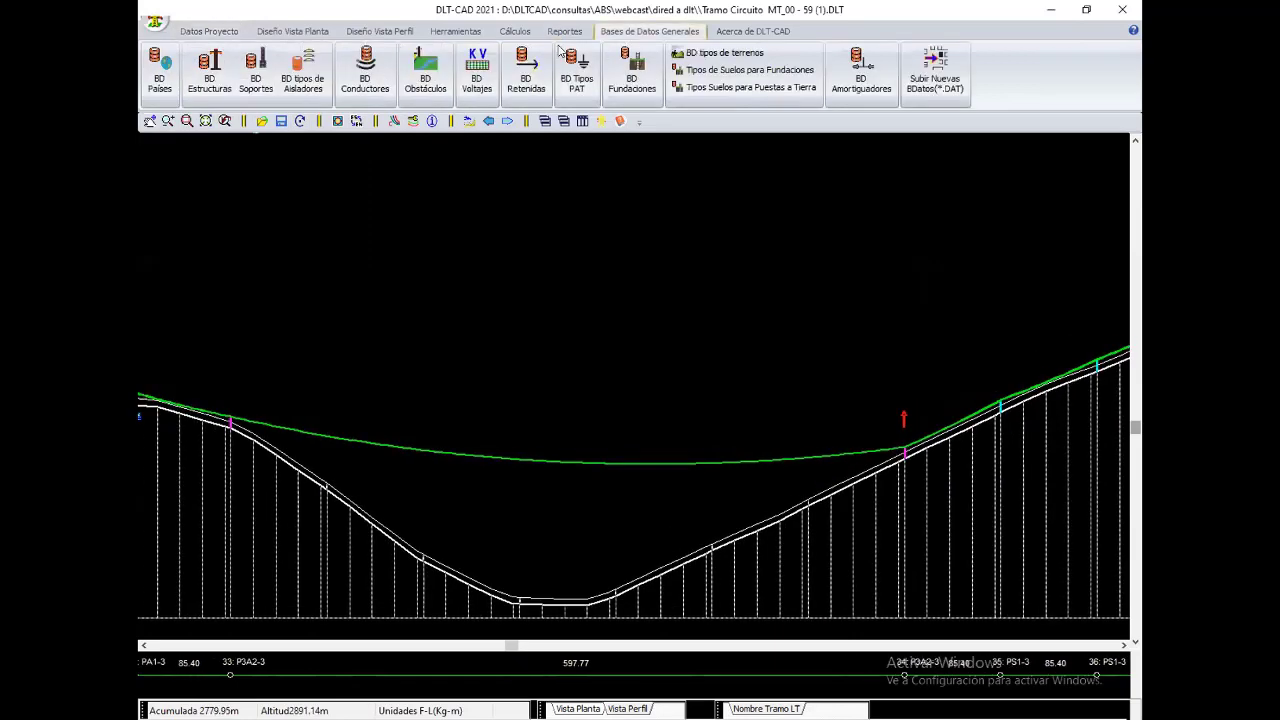
{"action": "left_click", "coordinate": [209, 75]}
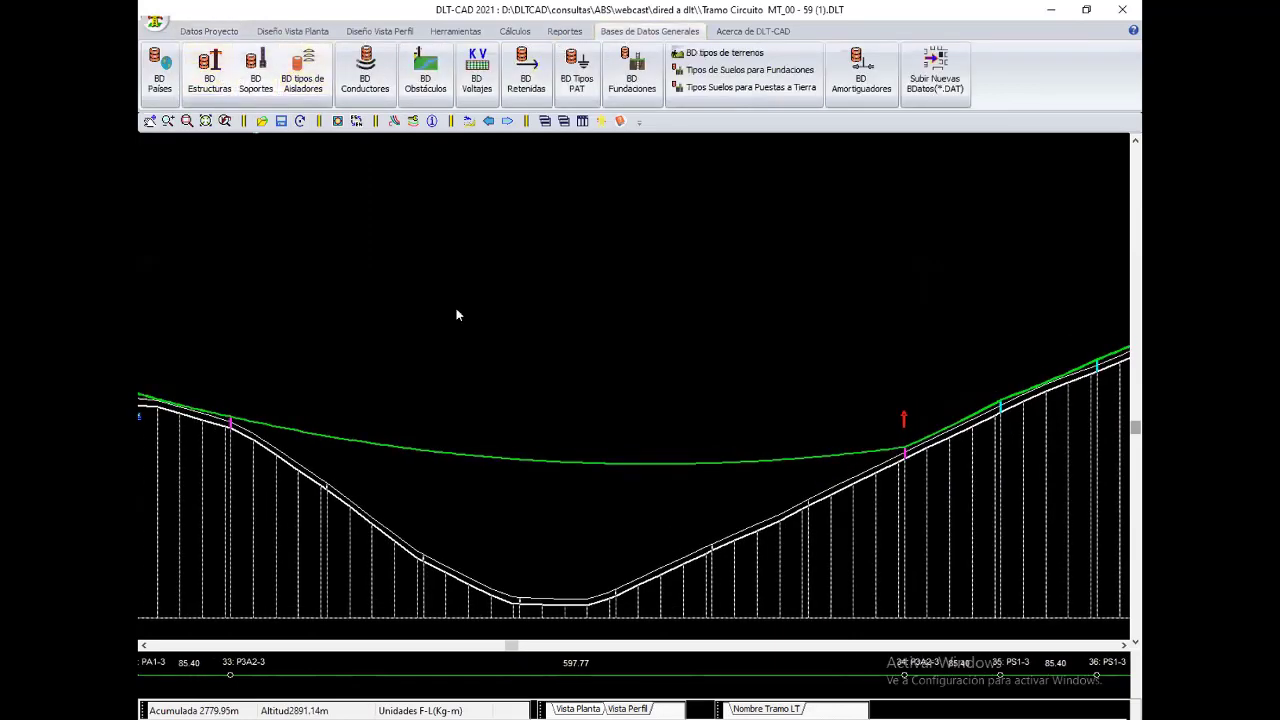
{"action": "mouse_move", "coordinate": [354, 258]}
{"action": "left_mouse_down"}
{"action": "mouse_move", "coordinate": [358, 402]}
{"action": "mouse_move", "coordinate": [360, 346]}
{"action": "left_mouse_up"}
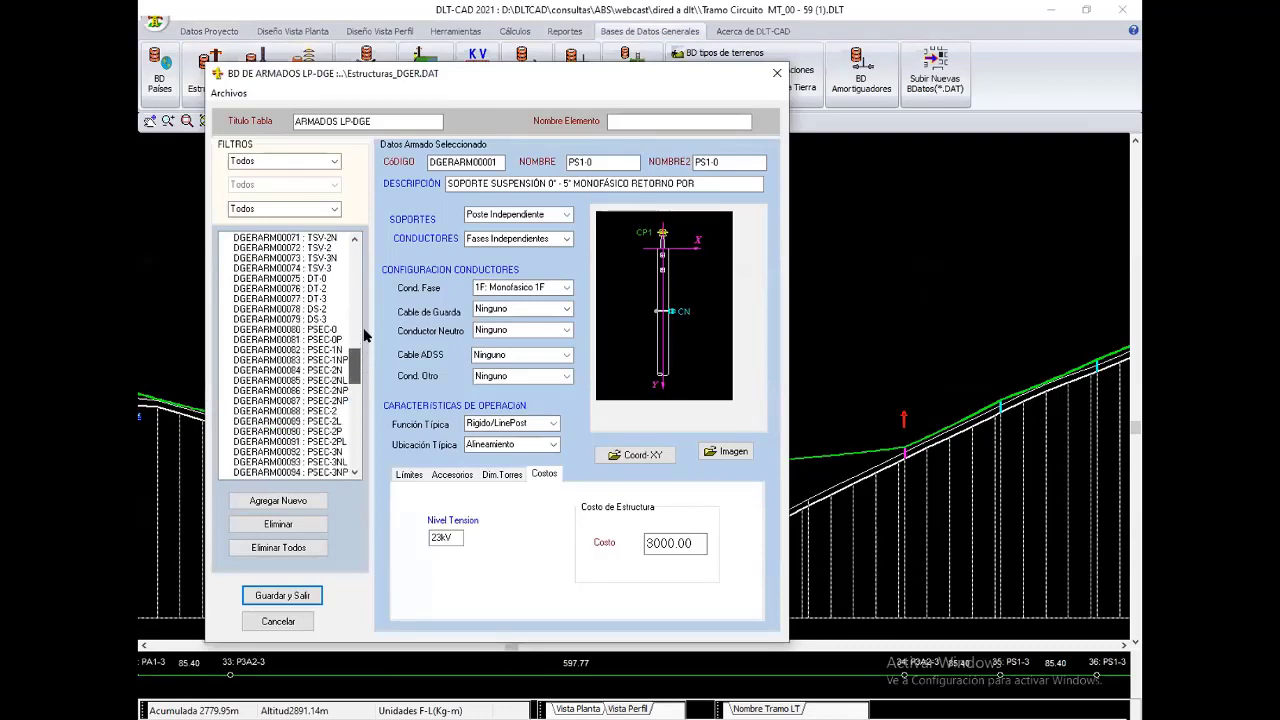
{"action": "left_click", "coordinate": [318, 350]}
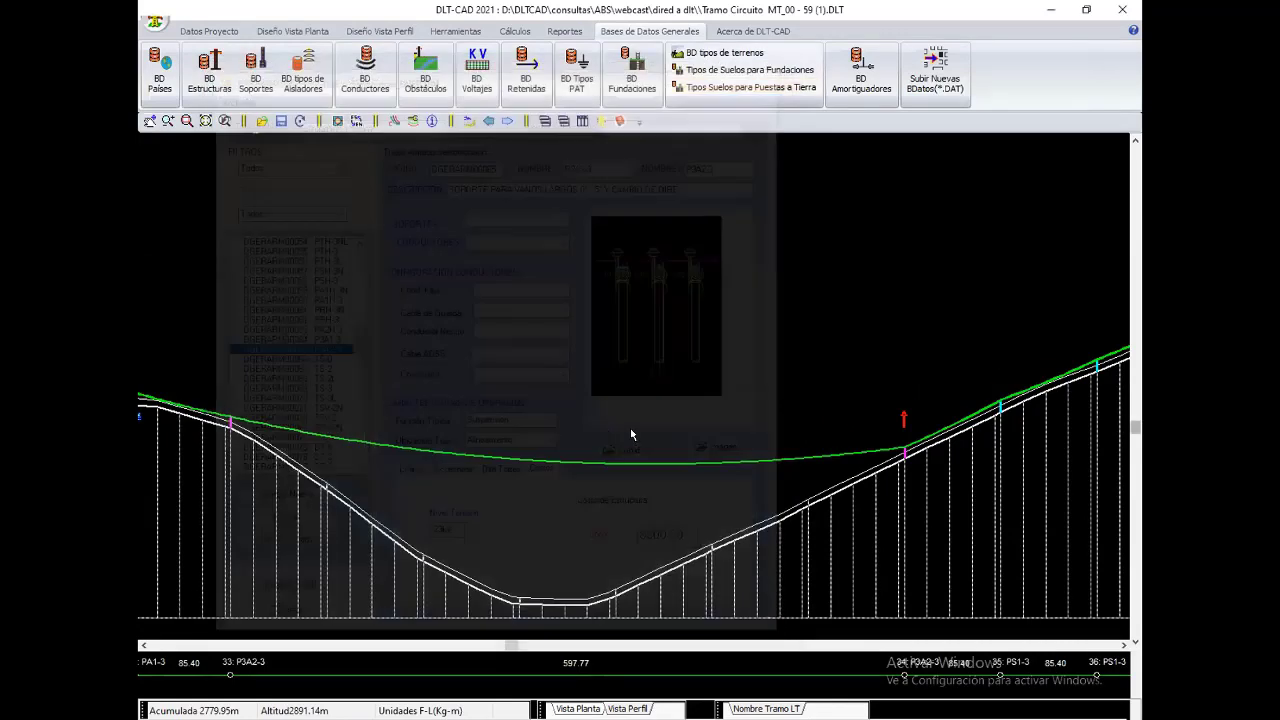
Step: Drag support 38 rightward with Mover con Mouse so its spans become 90.94 and 79.85
{"action": "scroll", "coordinate": [634, 457], "scroll_direction": "up", "scroll_amount": 1}
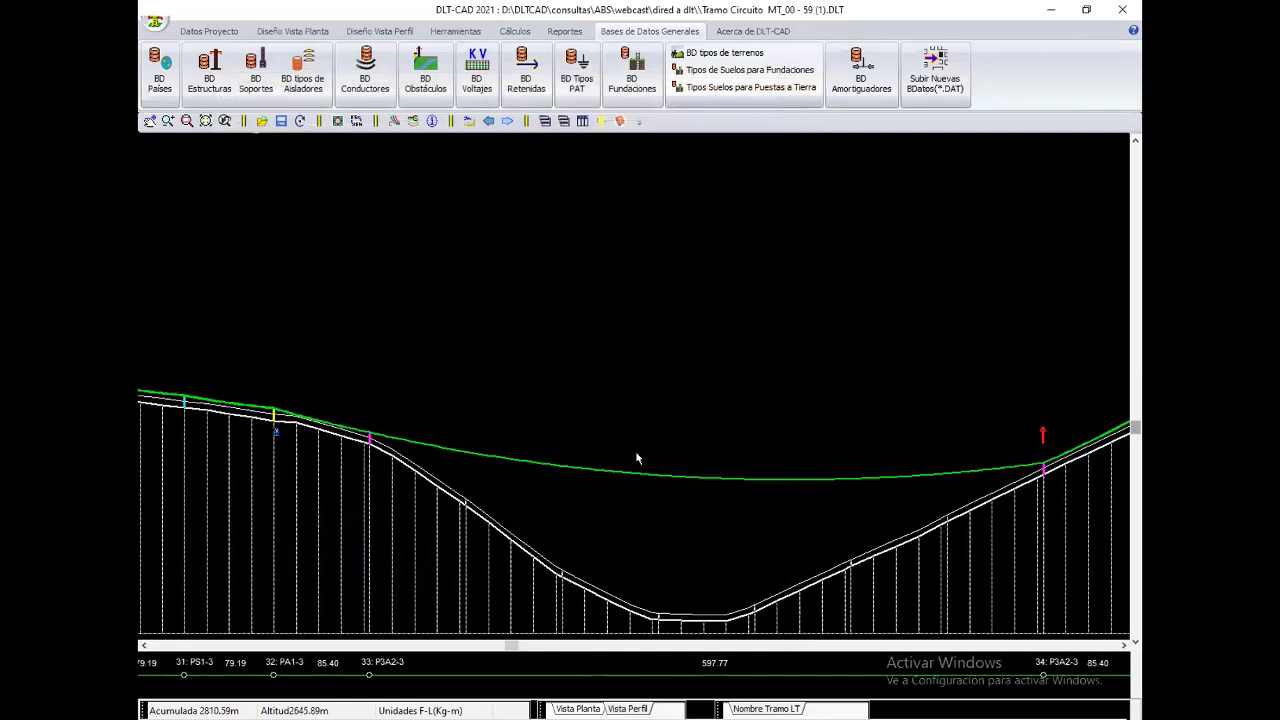
{"action": "scroll", "coordinate": [634, 457], "scroll_direction": "up", "scroll_amount": 1}
{"action": "scroll", "coordinate": [634, 457], "scroll_direction": "up", "scroll_amount": 1}
{"action": "scroll", "coordinate": [634, 457], "scroll_direction": "up", "scroll_amount": 1}
{"action": "scroll", "coordinate": [582, 458], "scroll_direction": "down", "scroll_amount": 1}
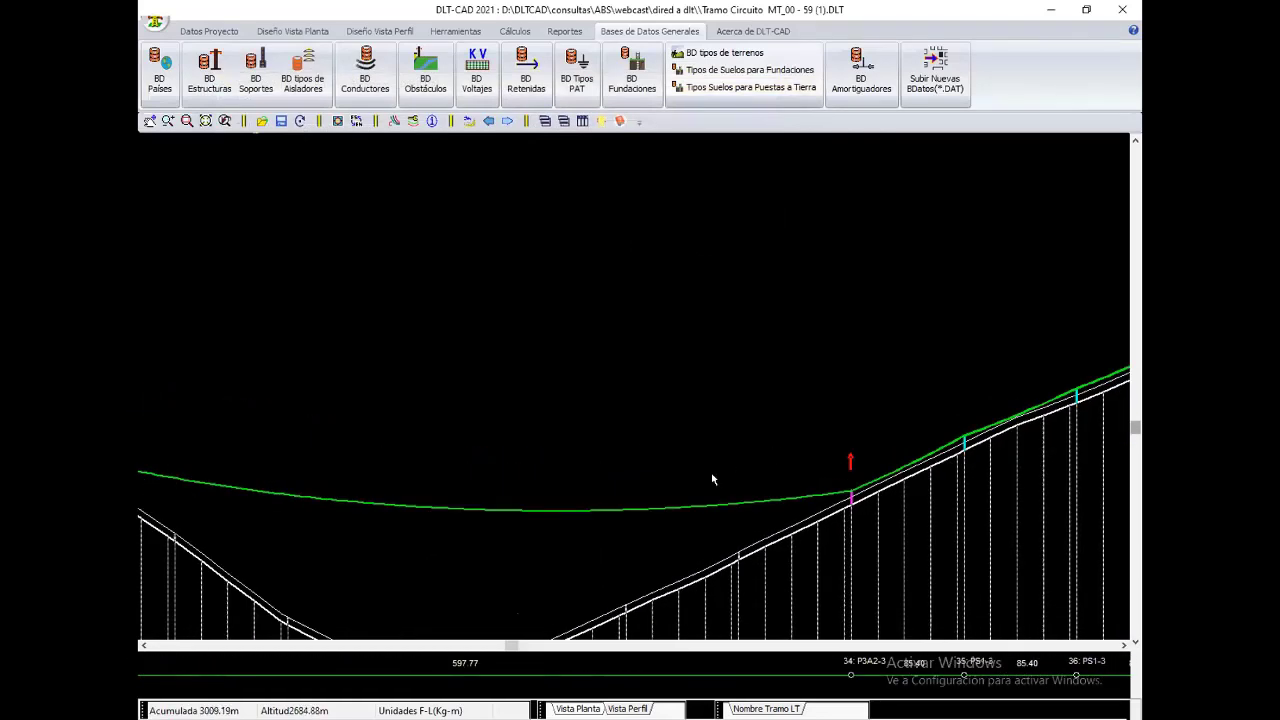
{"action": "scroll", "coordinate": [711, 472], "scroll_direction": "down", "scroll_amount": 1}
{"action": "scroll", "coordinate": [600, 465], "scroll_direction": "down", "scroll_amount": 1}
{"action": "scroll", "coordinate": [531, 460], "scroll_direction": "down", "scroll_amount": 1}
{"action": "key", "text": "Right"}
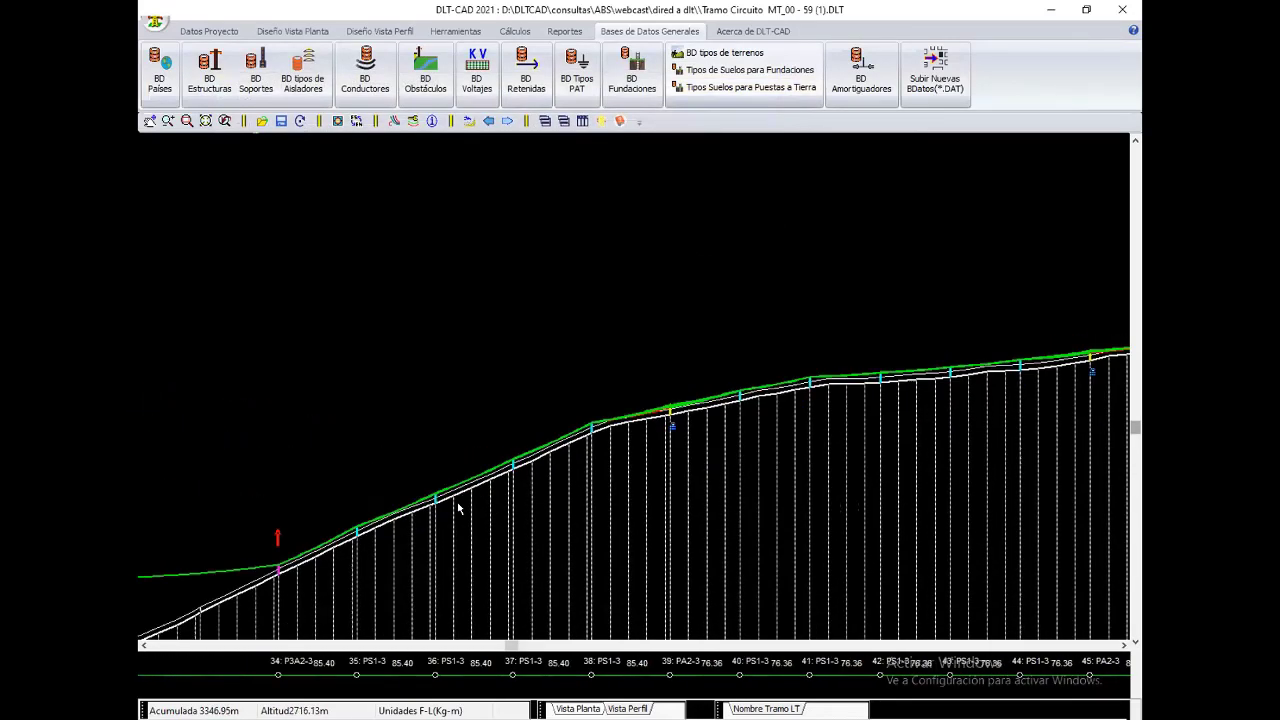
{"action": "scroll", "coordinate": [614, 403], "scroll_direction": "up", "scroll_amount": 1}
{"action": "scroll", "coordinate": [691, 371], "scroll_direction": "up", "scroll_amount": 1}
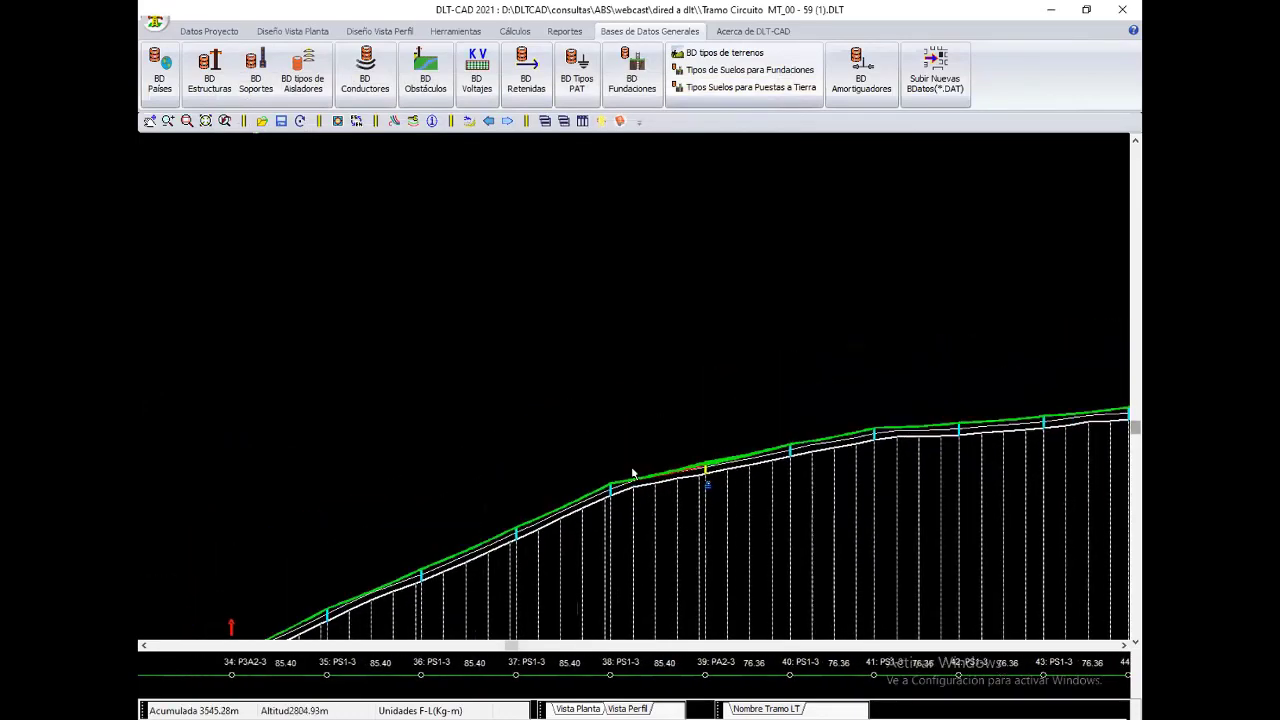
{"action": "scroll", "coordinate": [720, 400], "scroll_direction": "up", "scroll_amount": 1}
{"action": "scroll", "coordinate": [750, 421], "scroll_direction": "up", "scroll_amount": 1}
{"action": "scroll", "coordinate": [670, 418], "scroll_direction": "up", "scroll_amount": 1}
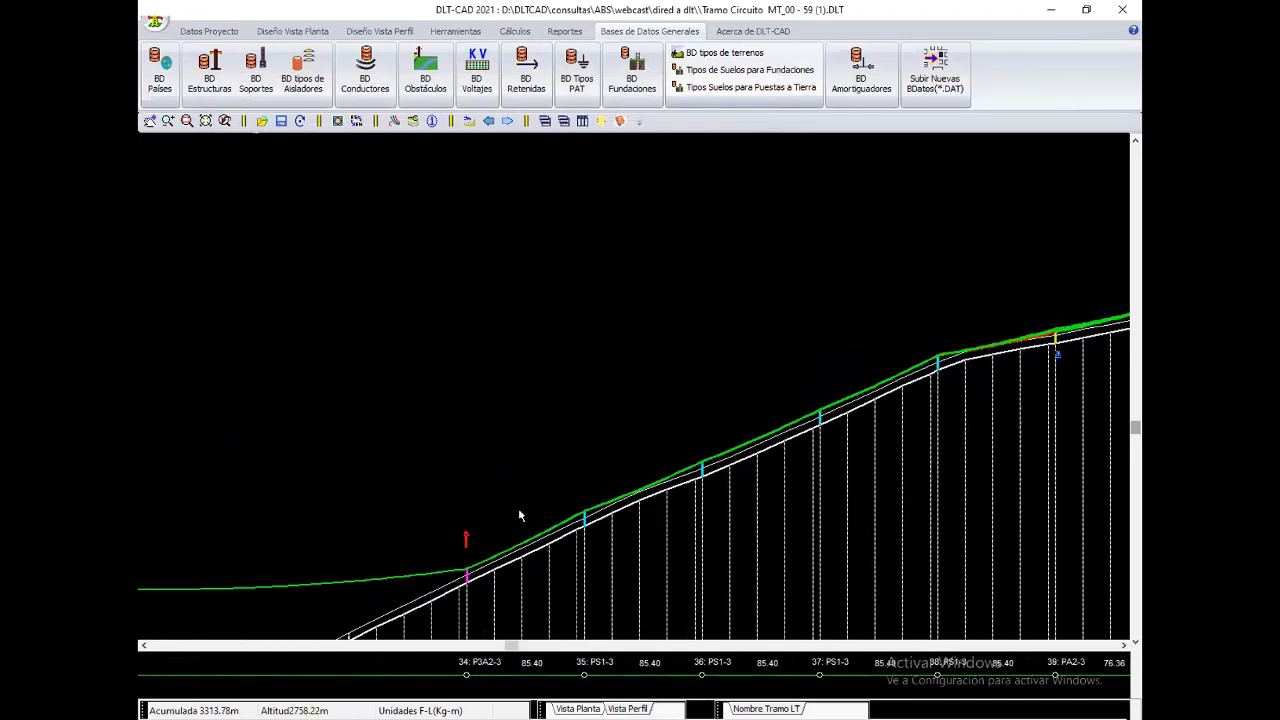
{"action": "scroll", "coordinate": [670, 418], "scroll_direction": "up", "scroll_amount": 1}
{"action": "scroll", "coordinate": [673, 420], "scroll_direction": "up", "scroll_amount": 1}
{"action": "scroll", "coordinate": [623, 492], "scroll_direction": "up", "scroll_amount": 2}
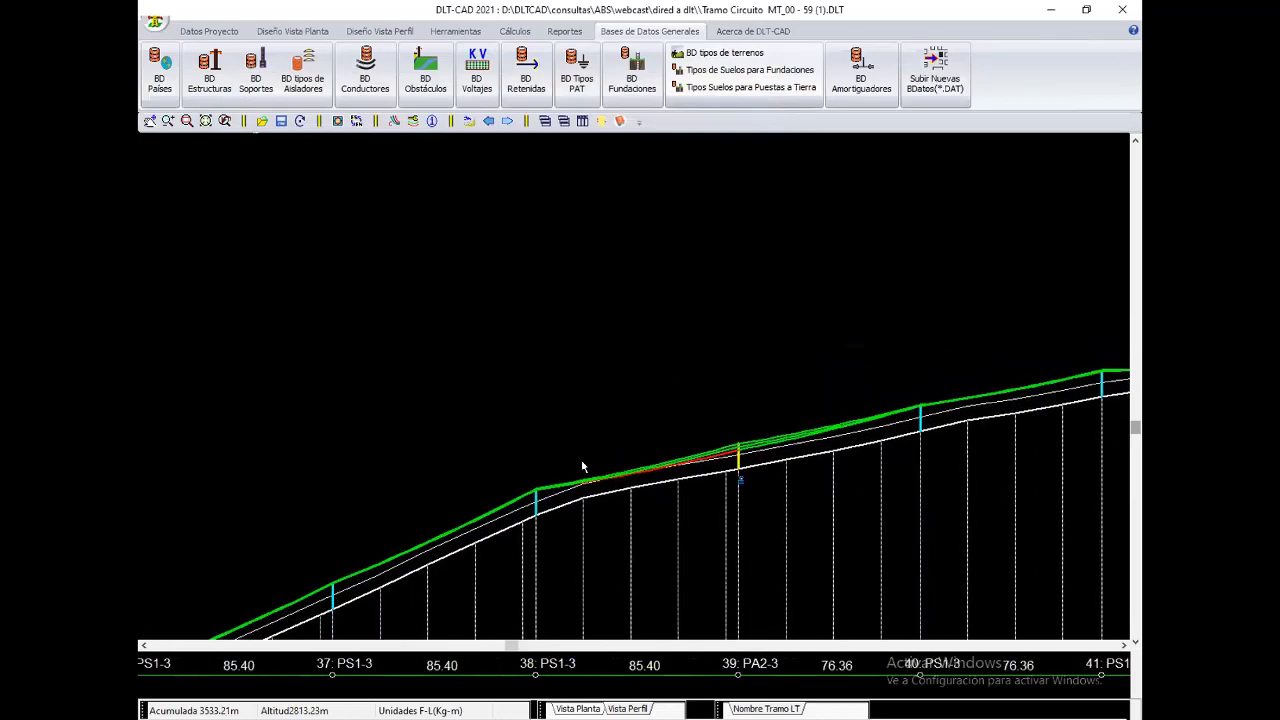
{"action": "right_click", "coordinate": [465, 388]}
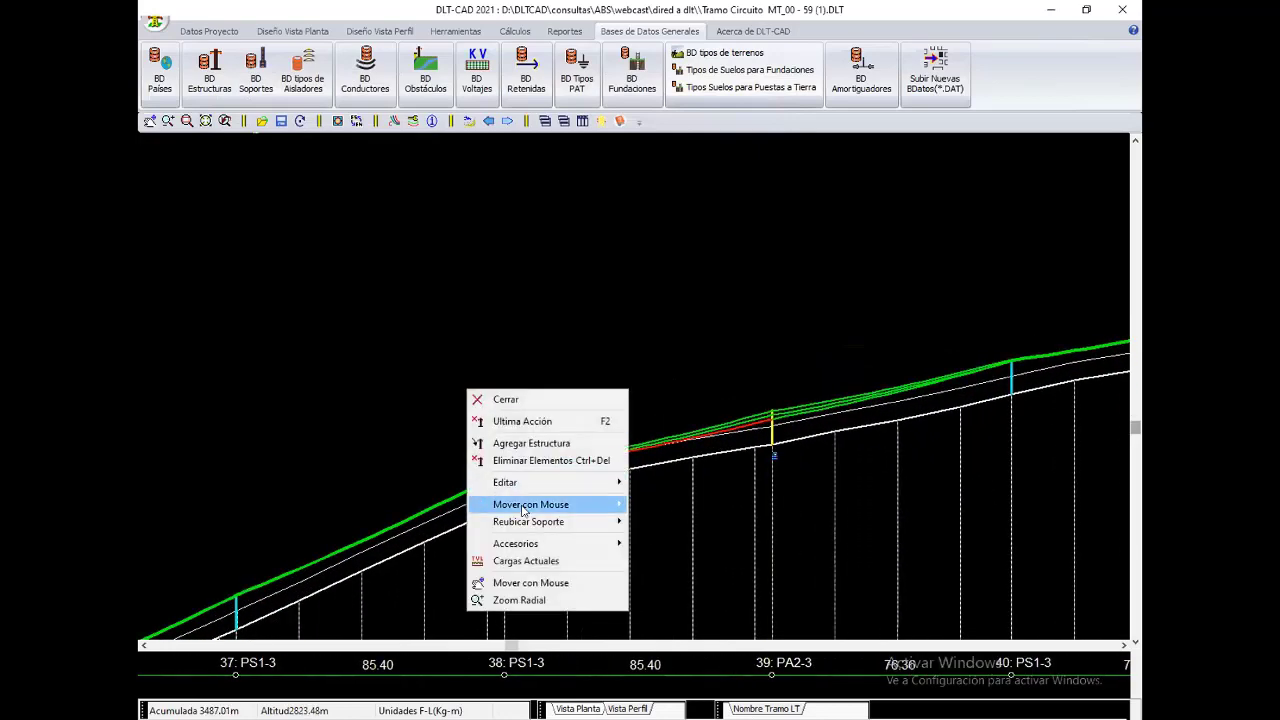
{"action": "mouse_move", "coordinate": [531, 504]}
{"action": "left_click", "coordinate": [660, 504]}
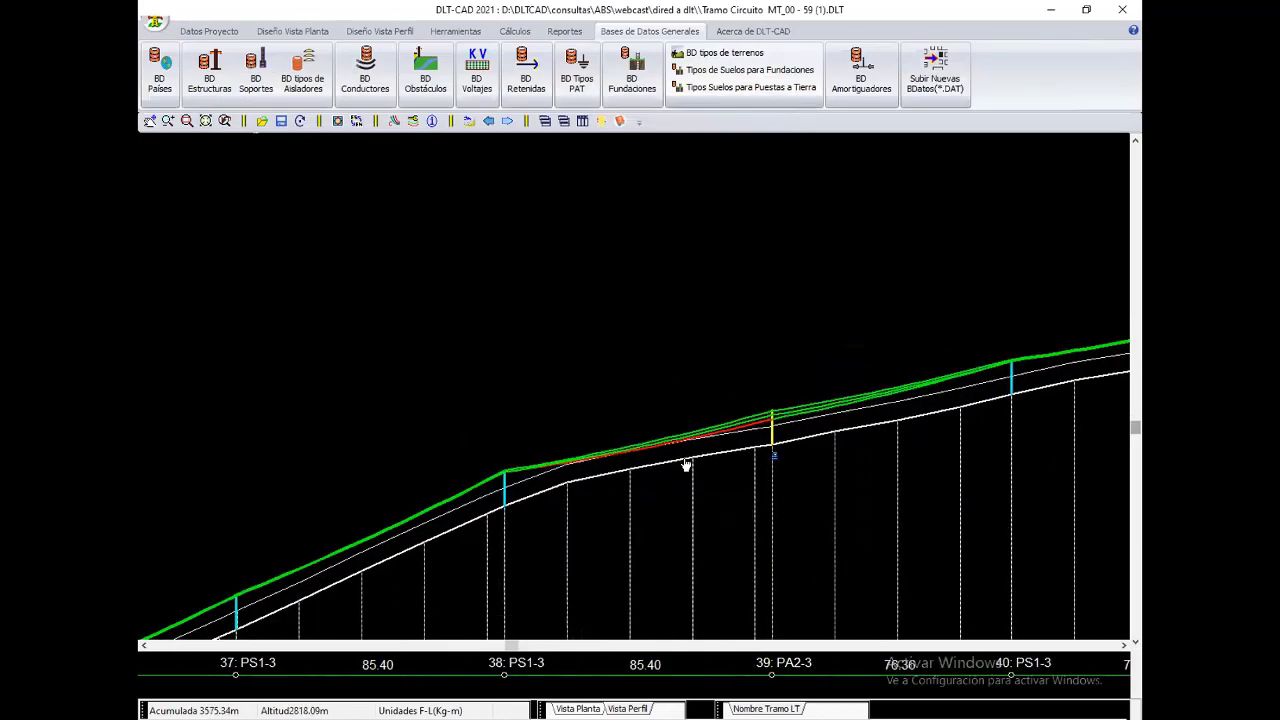
{"action": "scroll", "coordinate": [630, 490], "scroll_direction": "up", "scroll_amount": 1}
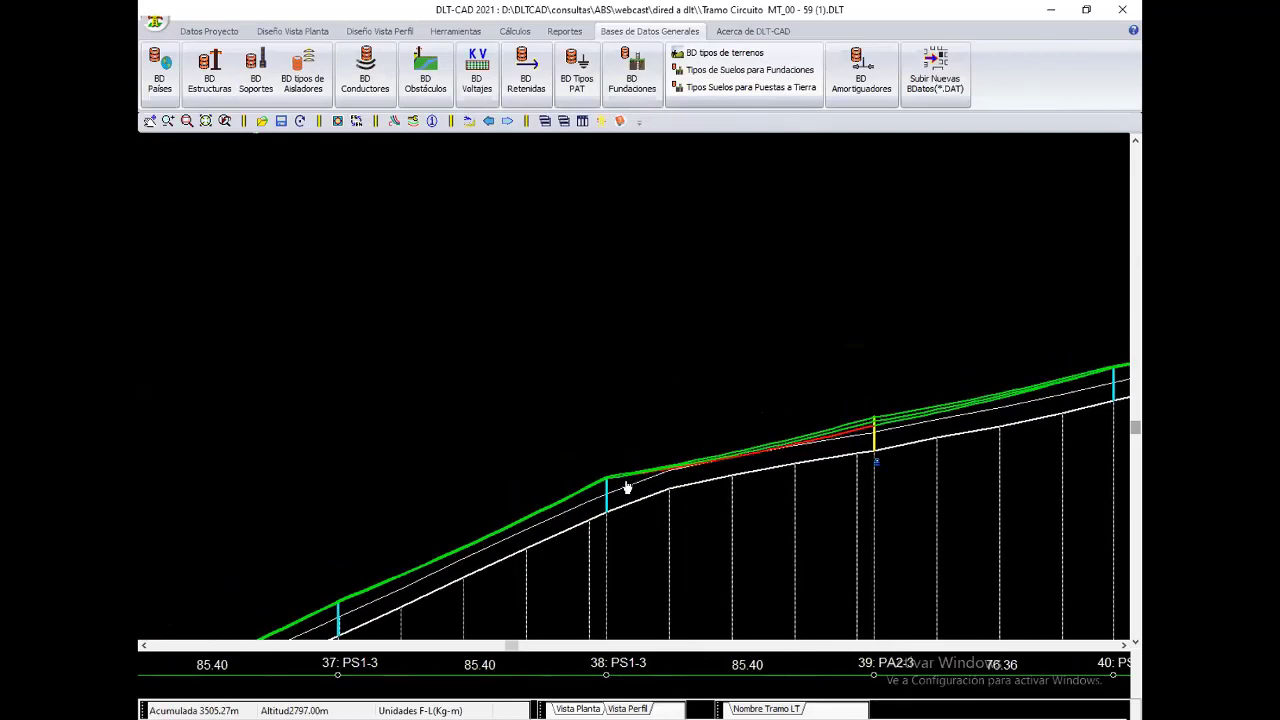
{"action": "scroll", "coordinate": [623, 486], "scroll_direction": "up", "scroll_amount": 1}
{"action": "left_click_drag", "start_coordinate": [619, 492], "coordinate": [622, 491]}
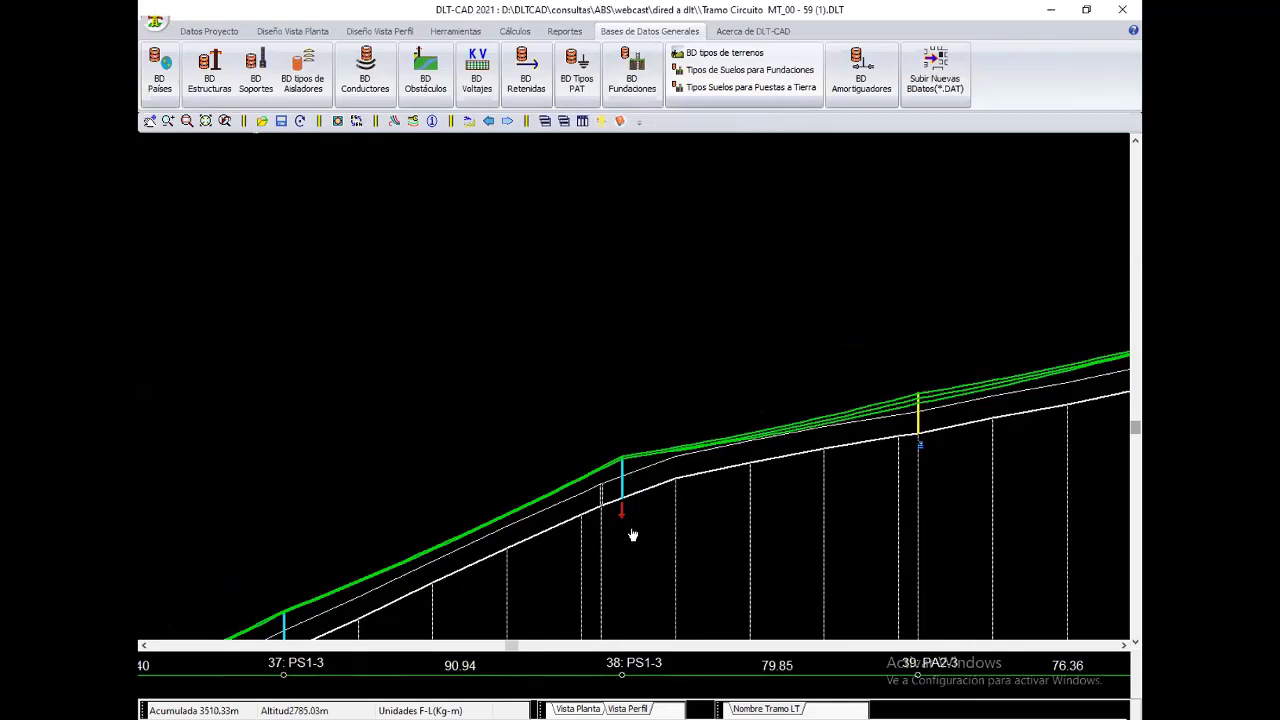
Step: Recentre the profile on the valley and end the support-moving action with Cerrar
{"action": "scroll", "coordinate": [631, 533], "scroll_direction": "down", "scroll_amount": 1}
{"action": "scroll", "coordinate": [631, 531], "scroll_direction": "down", "scroll_amount": 1}
{"action": "scroll", "coordinate": [628, 532], "scroll_direction": "down", "scroll_amount": 2}
{"action": "scroll", "coordinate": [500, 571], "scroll_direction": "down", "scroll_amount": 1}
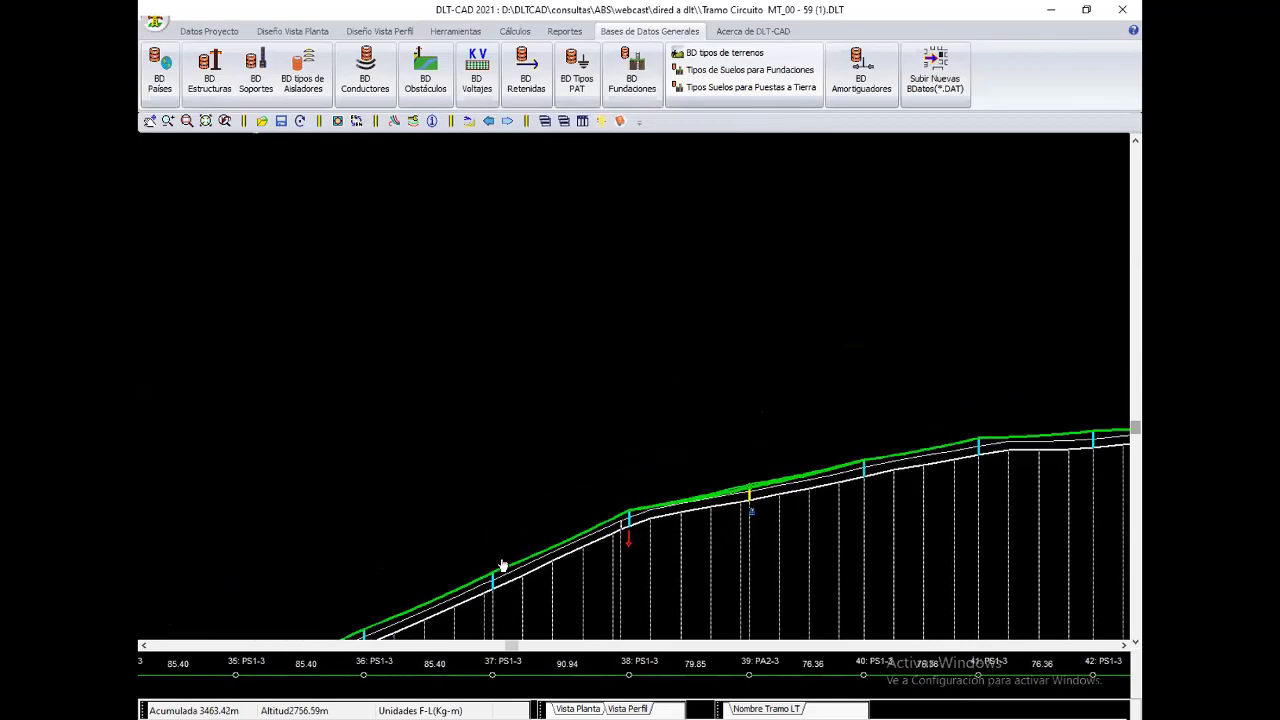
{"action": "scroll", "coordinate": [629, 463], "scroll_direction": "down", "scroll_amount": 1}
{"action": "scroll", "coordinate": [477, 466], "scroll_direction": "down", "scroll_amount": 2}
{"action": "middle_click_drag", "start_coordinate": [340, 450], "coordinate": [636, 453]}
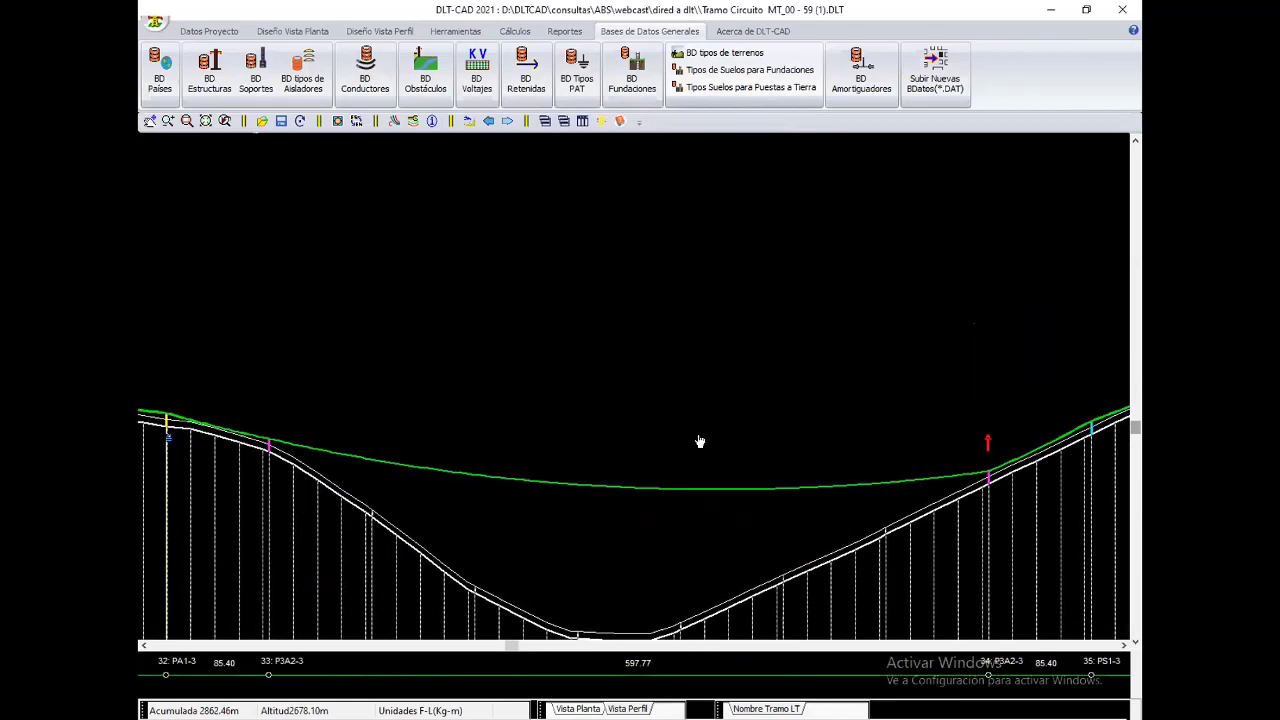
{"action": "middle_click_drag", "start_coordinate": [700, 442], "coordinate": [620, 330]}
{"action": "right_click", "coordinate": [620, 330]}
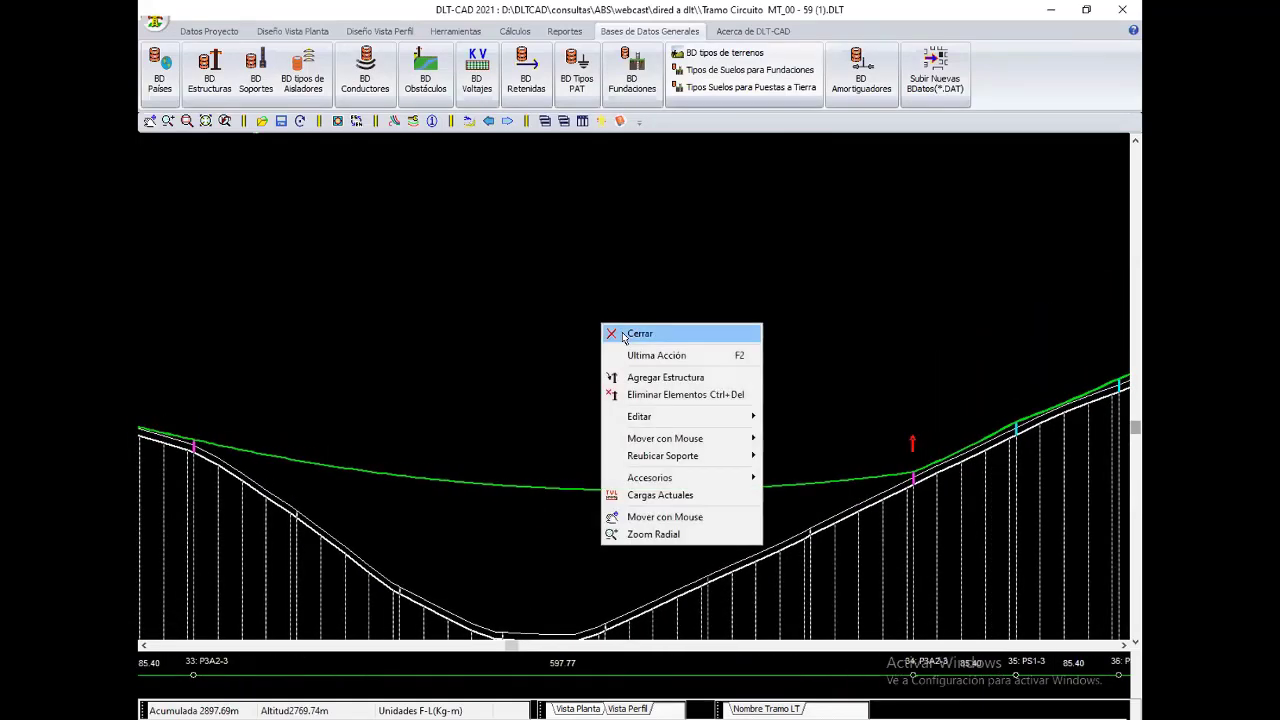
{"action": "left_click", "coordinate": [622, 336]}
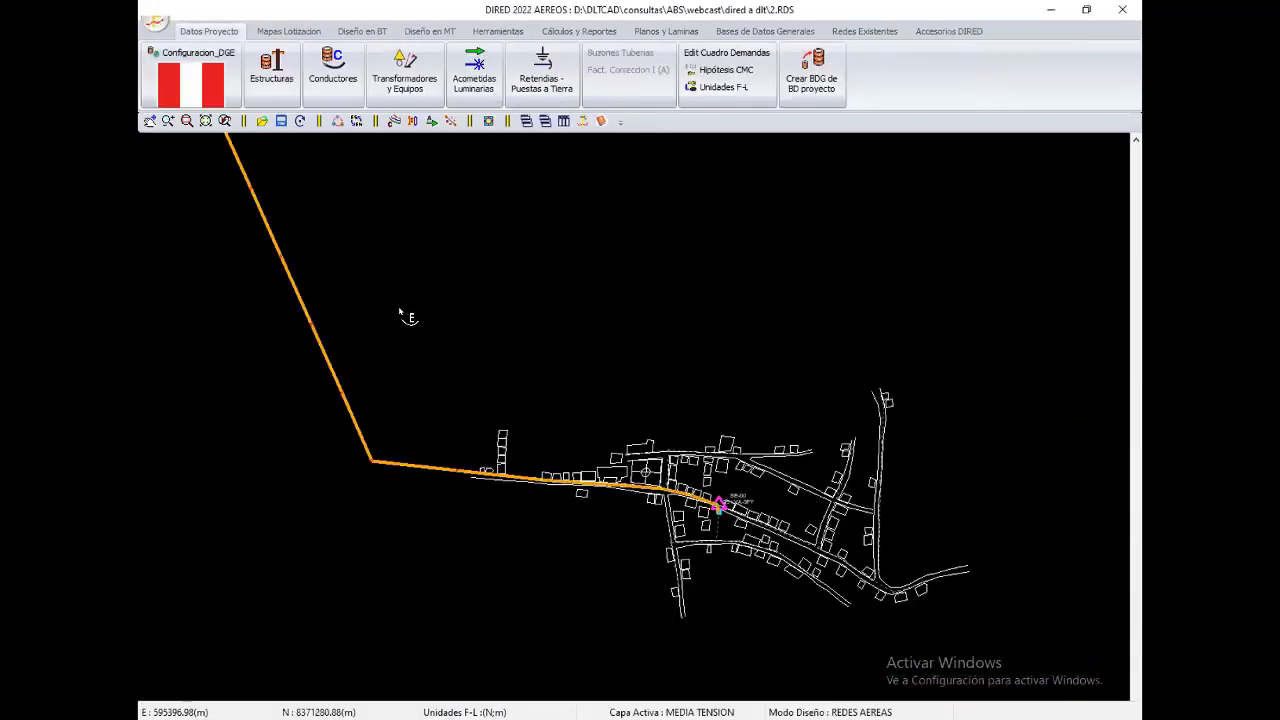
Step: Cancel the active command and pan along the orange line to the intermediate structure
{"action": "right_click", "coordinate": [400, 313]}
{"action": "left_click", "coordinate": [420, 319]}
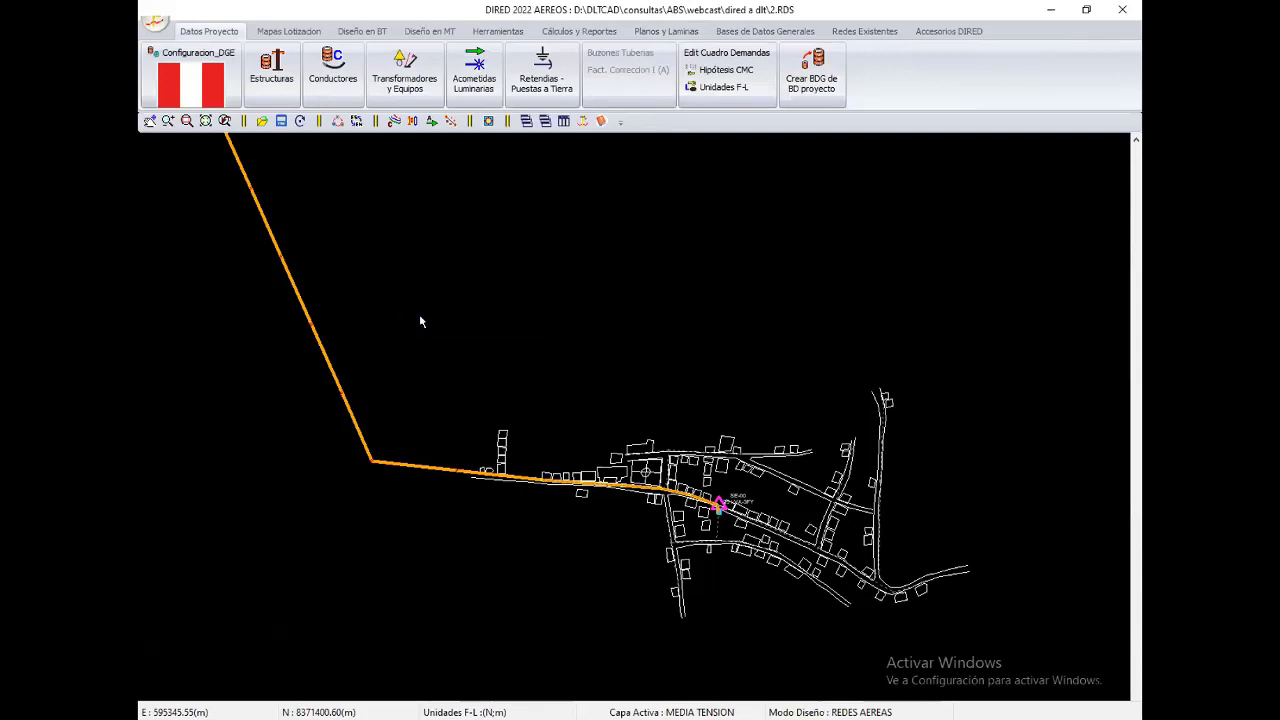
{"action": "left_click_drag", "start_coordinate": [420, 321], "coordinate": [505, 429]}
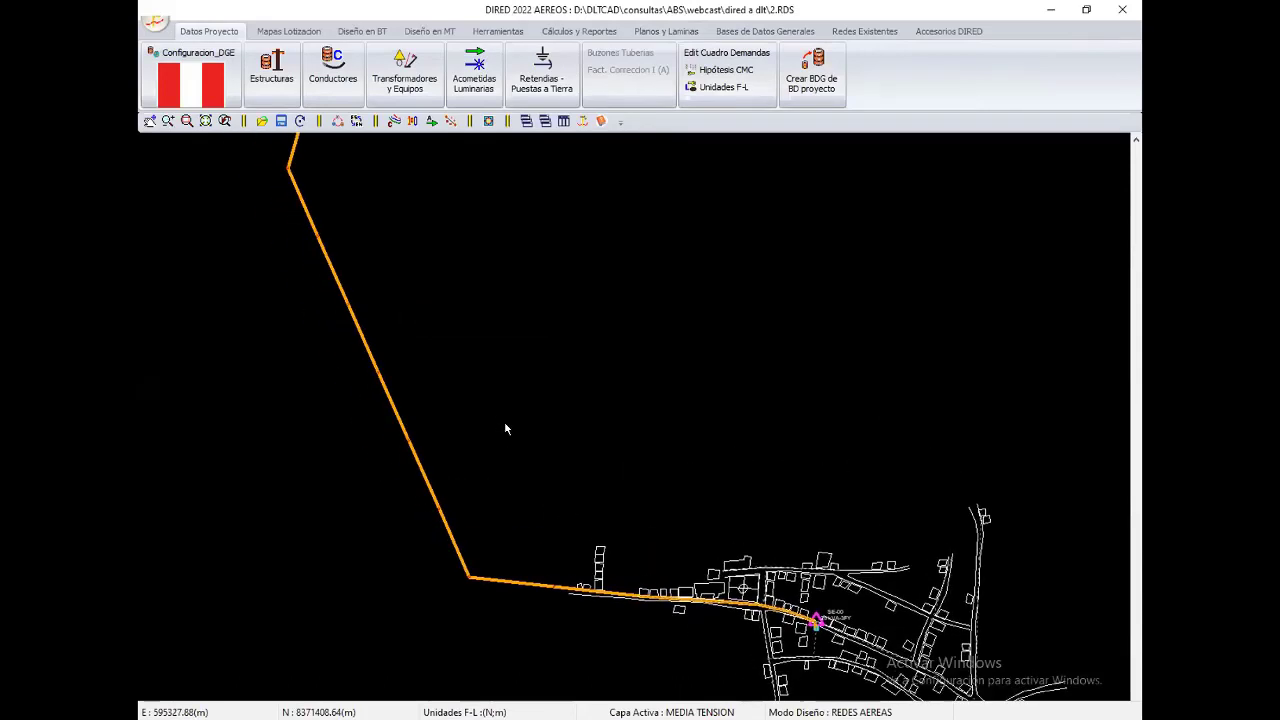
{"action": "scroll", "coordinate": [553, 523], "scroll_direction": "up", "scroll_amount": 2}
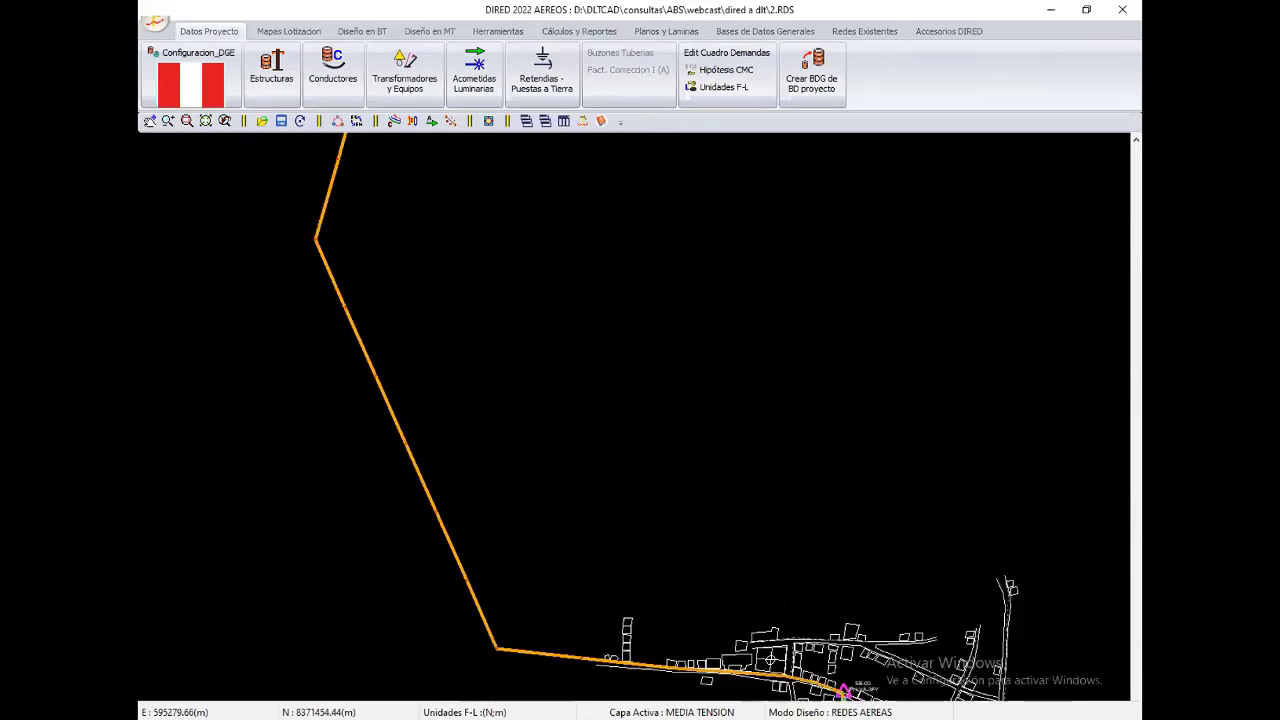
{"action": "scroll", "coordinate": [553, 523], "scroll_direction": "up", "scroll_amount": 4}
{"action": "scroll", "coordinate": [553, 523], "scroll_direction": "up", "scroll_amount": 1}
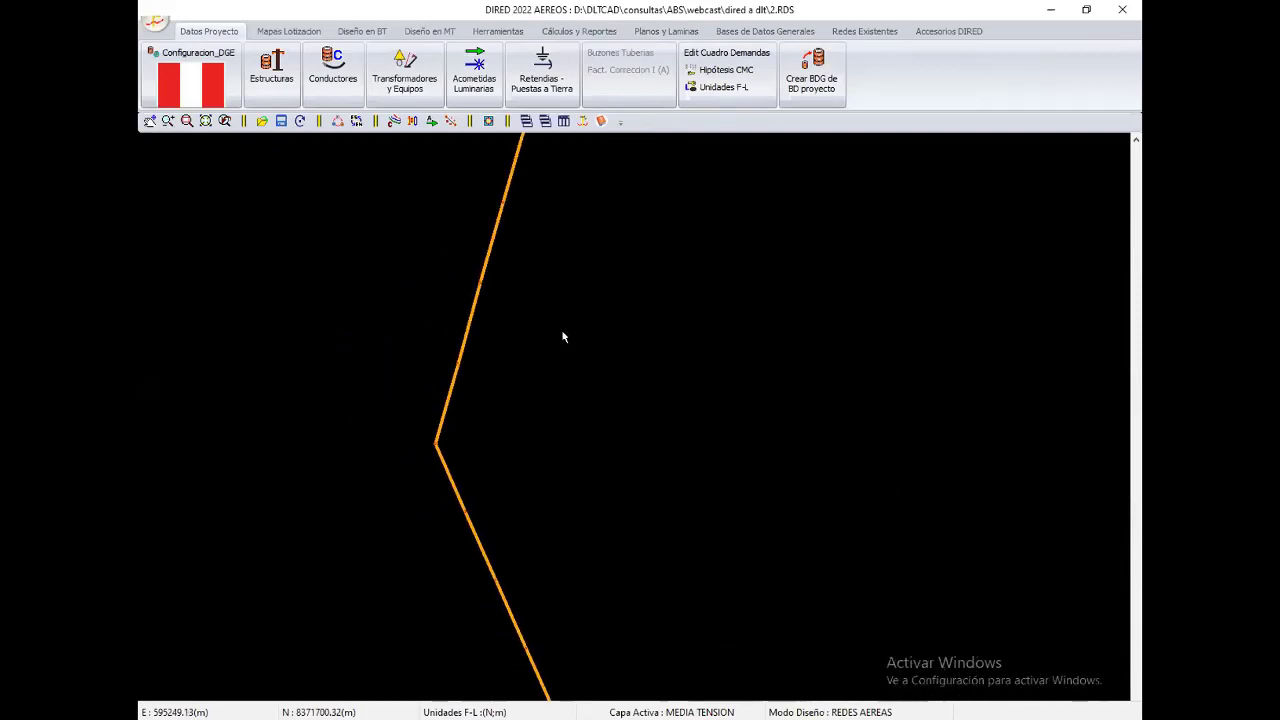
{"action": "left_click_drag", "start_coordinate": [613, 497], "coordinate": [645, 700]}
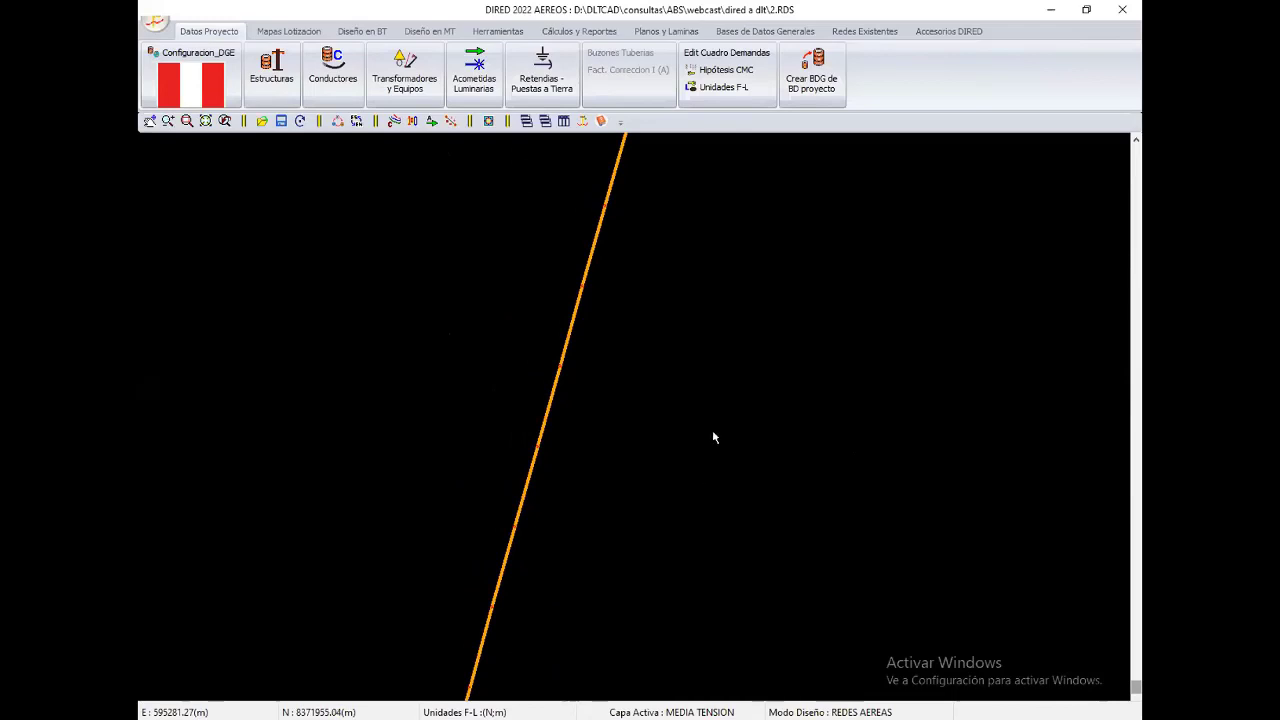
{"action": "mouse_move", "coordinate": [617, 566]}
{"action": "left_mouse_down"}
{"action": "mouse_move", "coordinate": [620, 537]}
{"action": "mouse_move", "coordinate": [708, 398]}
{"action": "left_mouse_up"}
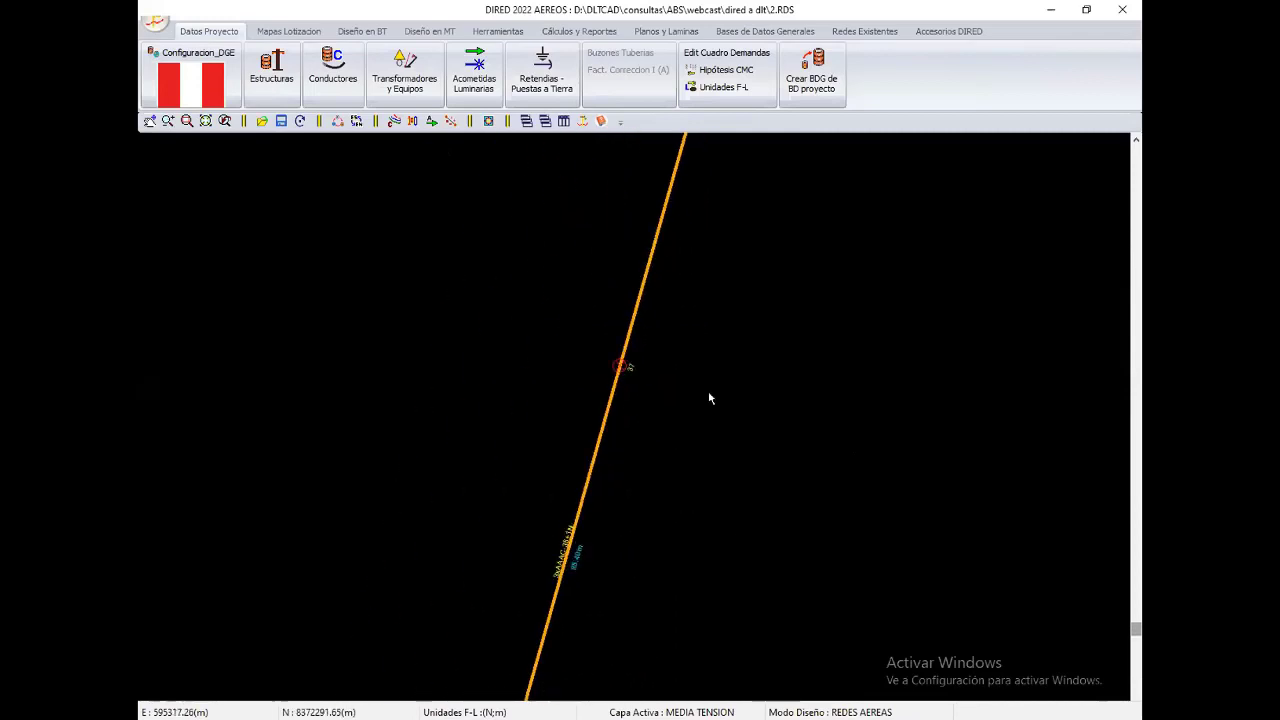
{"action": "mouse_move", "coordinate": [775, 277]}
{"action": "left_mouse_down"}
{"action": "mouse_move", "coordinate": [708, 323]}
{"action": "mouse_move", "coordinate": [620, 578]}
{"action": "mouse_move", "coordinate": [635, 437]}
{"action": "left_mouse_up"}
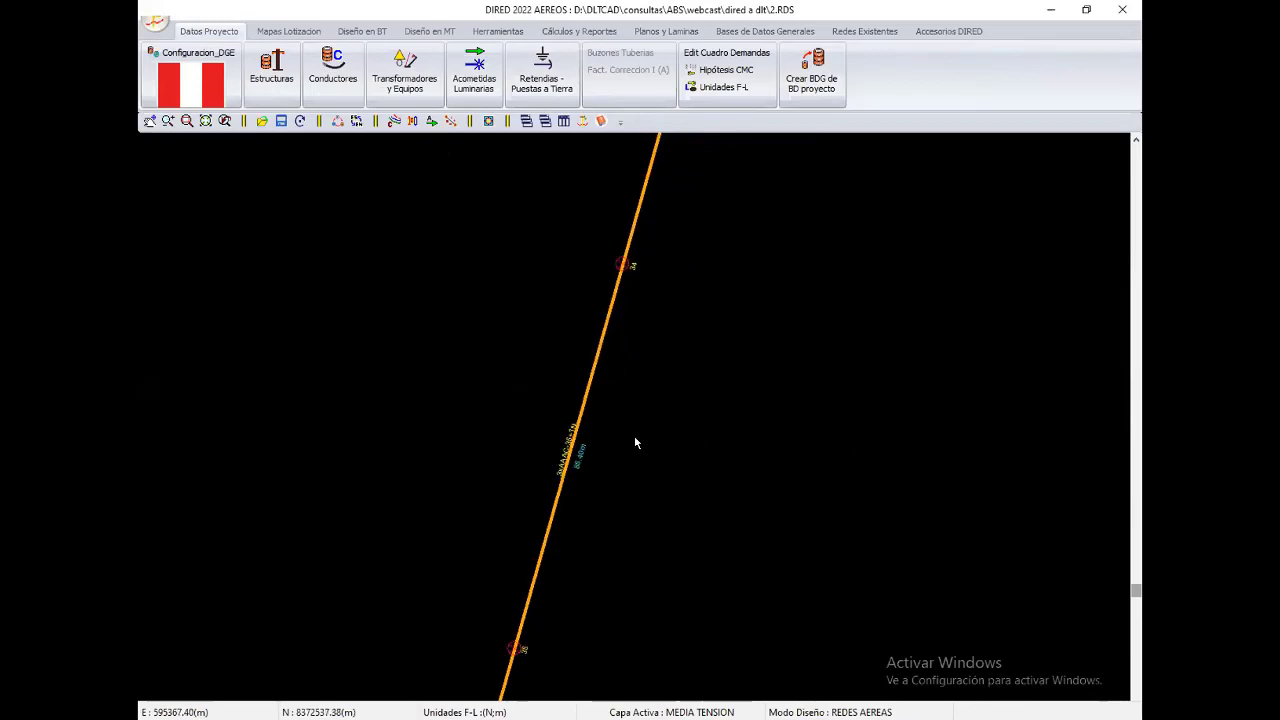
{"action": "left_click_drag", "start_coordinate": [649, 390], "coordinate": [598, 530]}
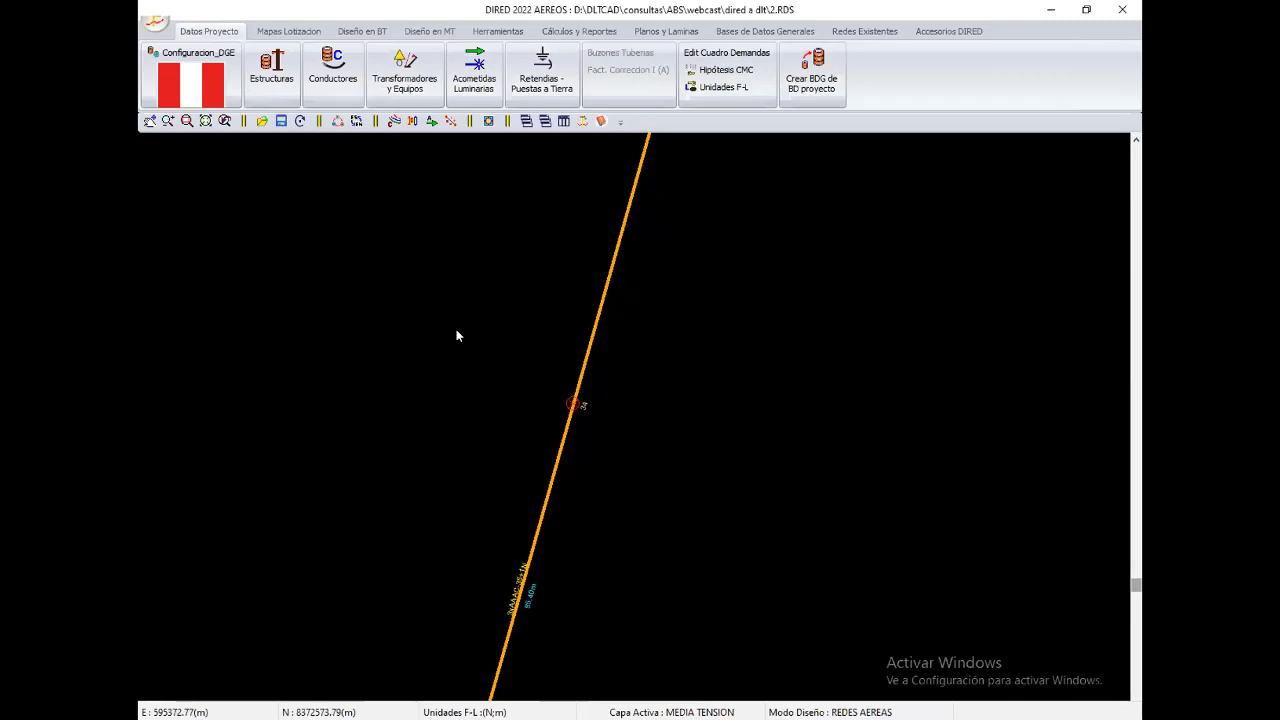
Step: Delete the intermediate structure with Eliminar and check the now uninterrupted span
{"action": "right_click", "coordinate": [511, 415]}
{"action": "left_click", "coordinate": [565, 419]}
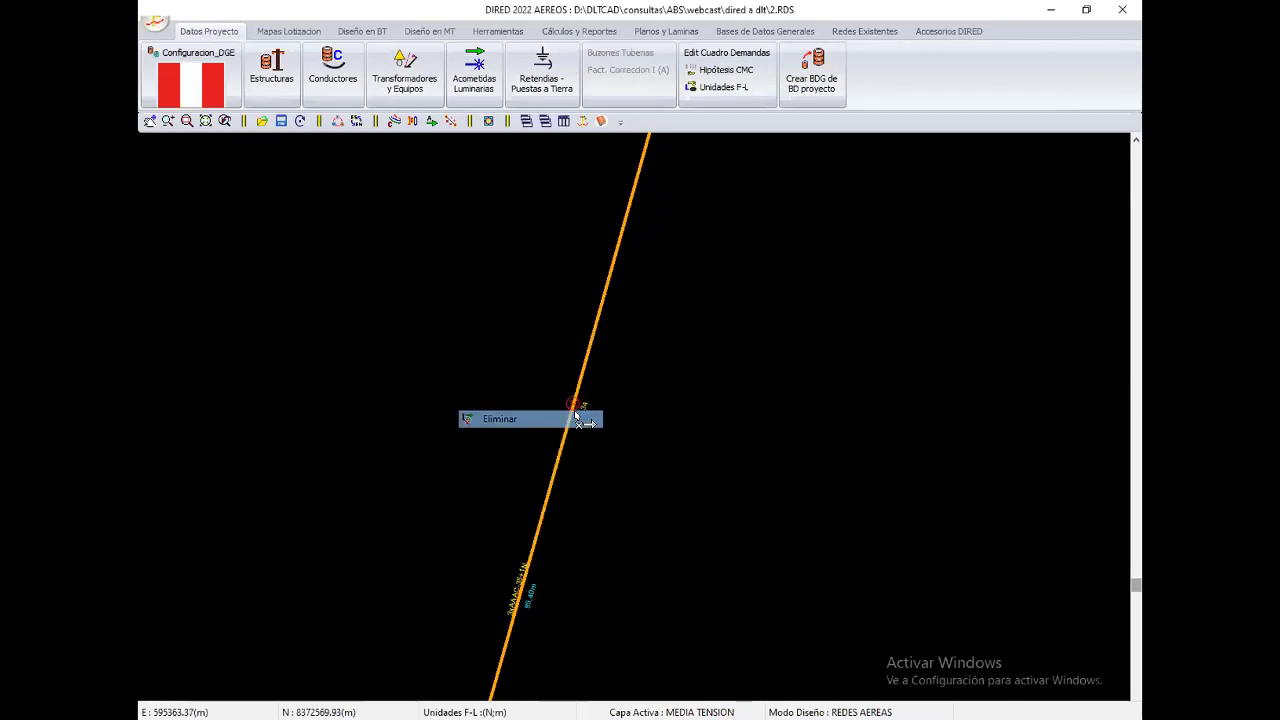
{"action": "left_click_drag", "start_coordinate": [661, 317], "coordinate": [586, 455]}
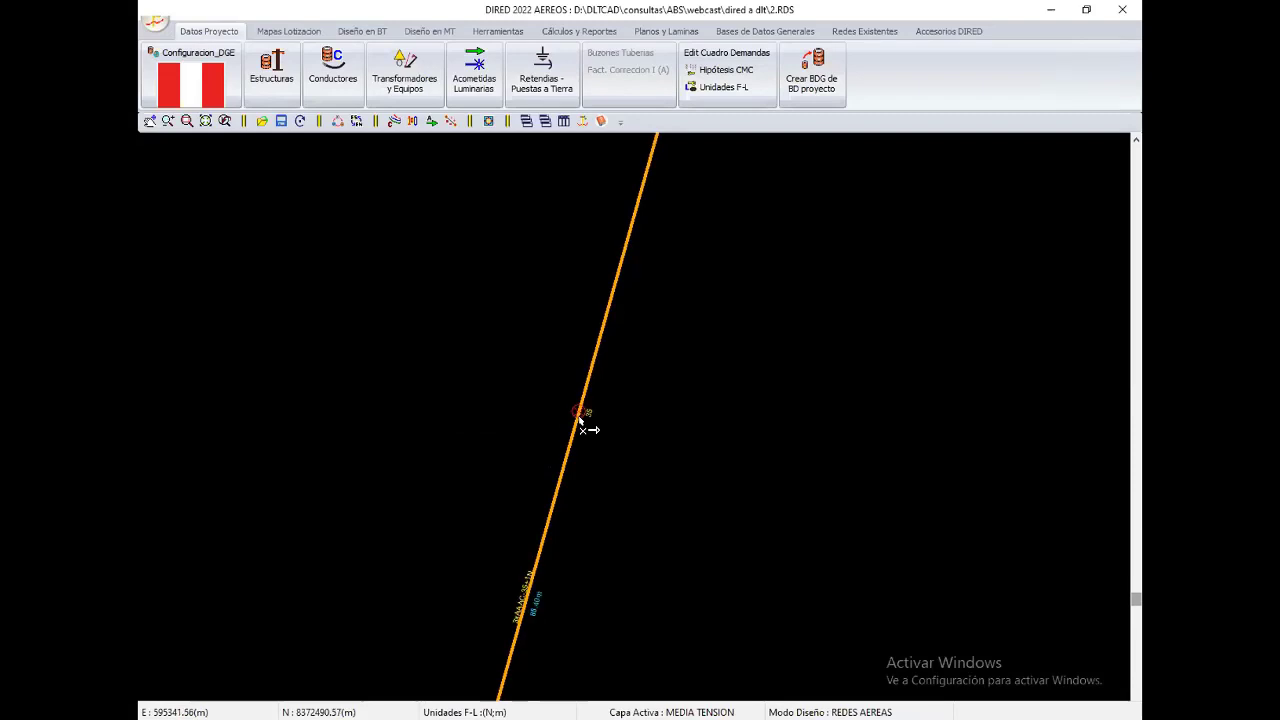
{"action": "mouse_move", "coordinate": [666, 389]}
{"action": "left_mouse_down"}
{"action": "mouse_move", "coordinate": [620, 568]}
{"action": "mouse_move", "coordinate": [574, 531]}
{"action": "left_mouse_up"}
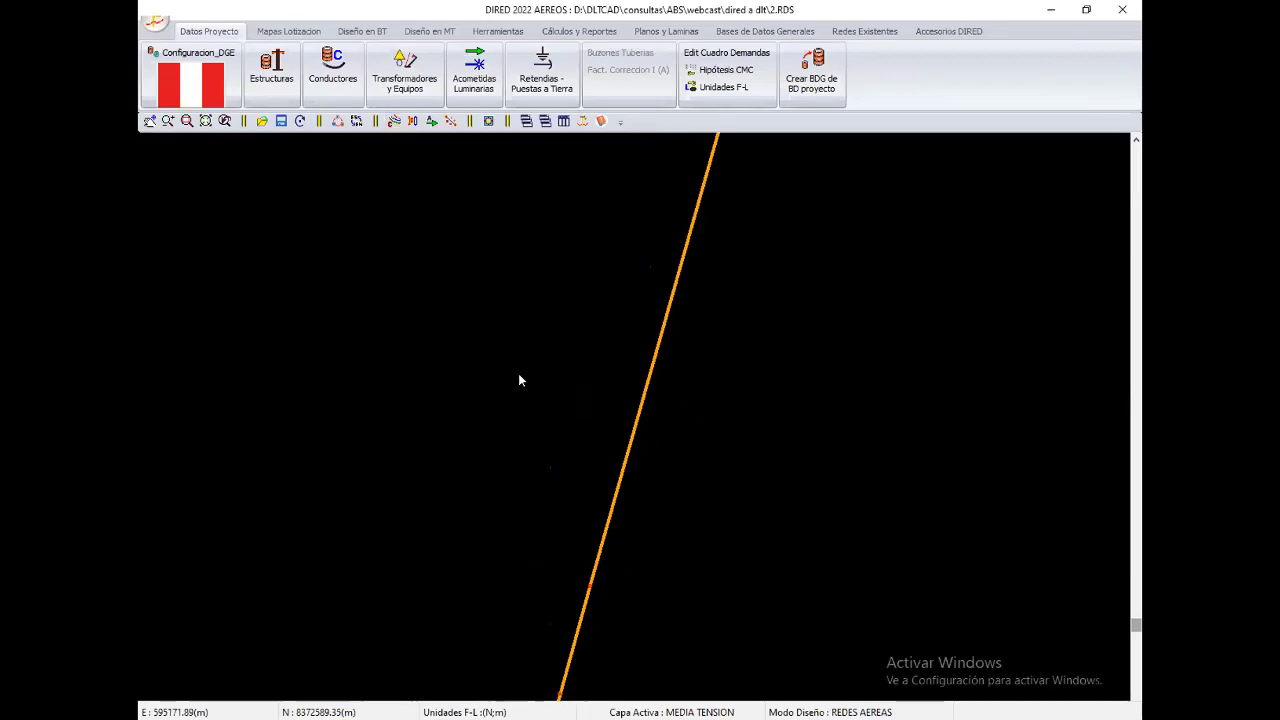
{"action": "left_click", "coordinate": [612, 518]}
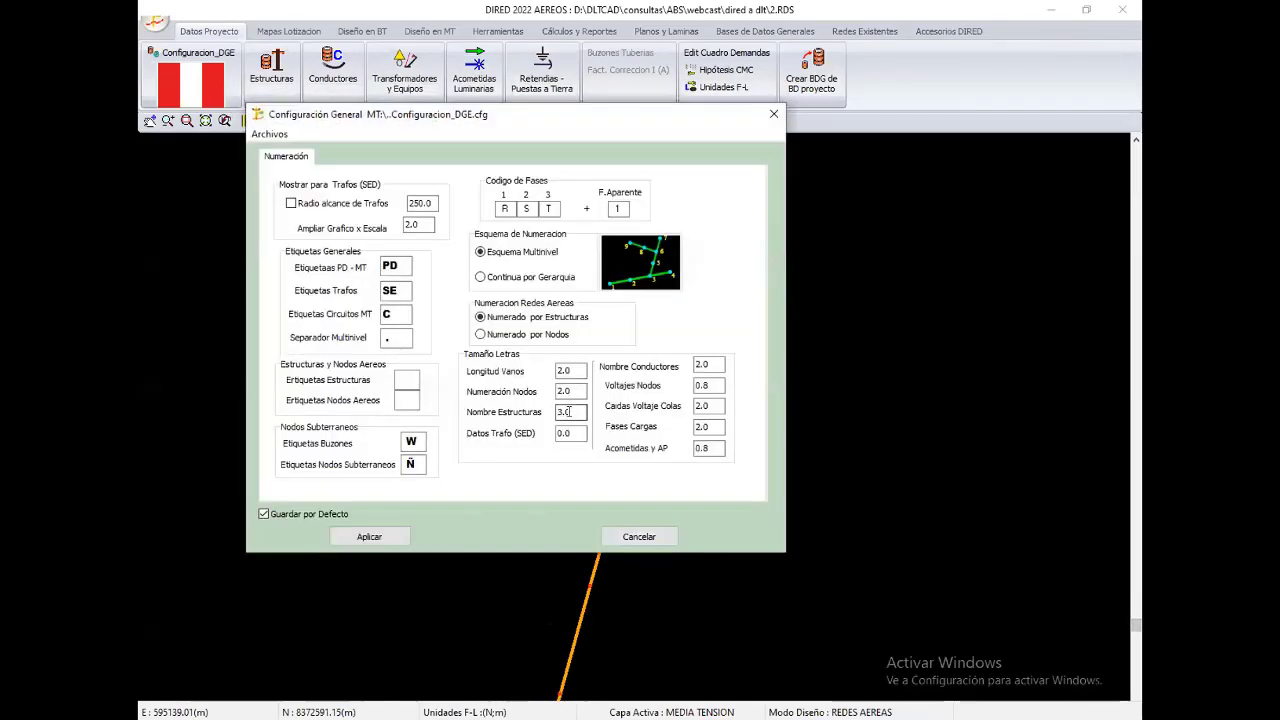
Step: Apply a structure-name label text size of 3.0 in Configuracion_DGE
{"action": "left_click", "coordinate": [369, 536]}
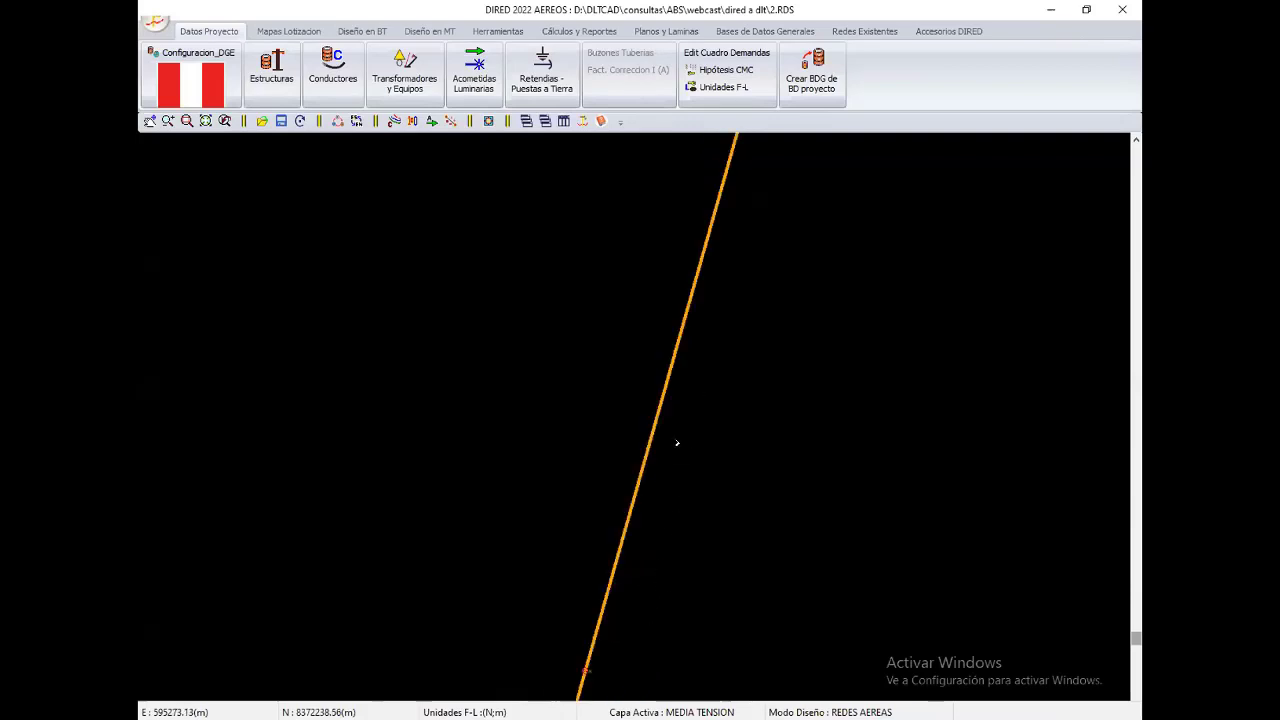
{"action": "scroll", "coordinate": [665, 455], "scroll_direction": "up", "scroll_amount": 1}
{"action": "scroll", "coordinate": [650, 457], "scroll_direction": "up", "scroll_amount": 1}
{"action": "scroll", "coordinate": [636, 440], "scroll_direction": "up", "scroll_amount": 1}
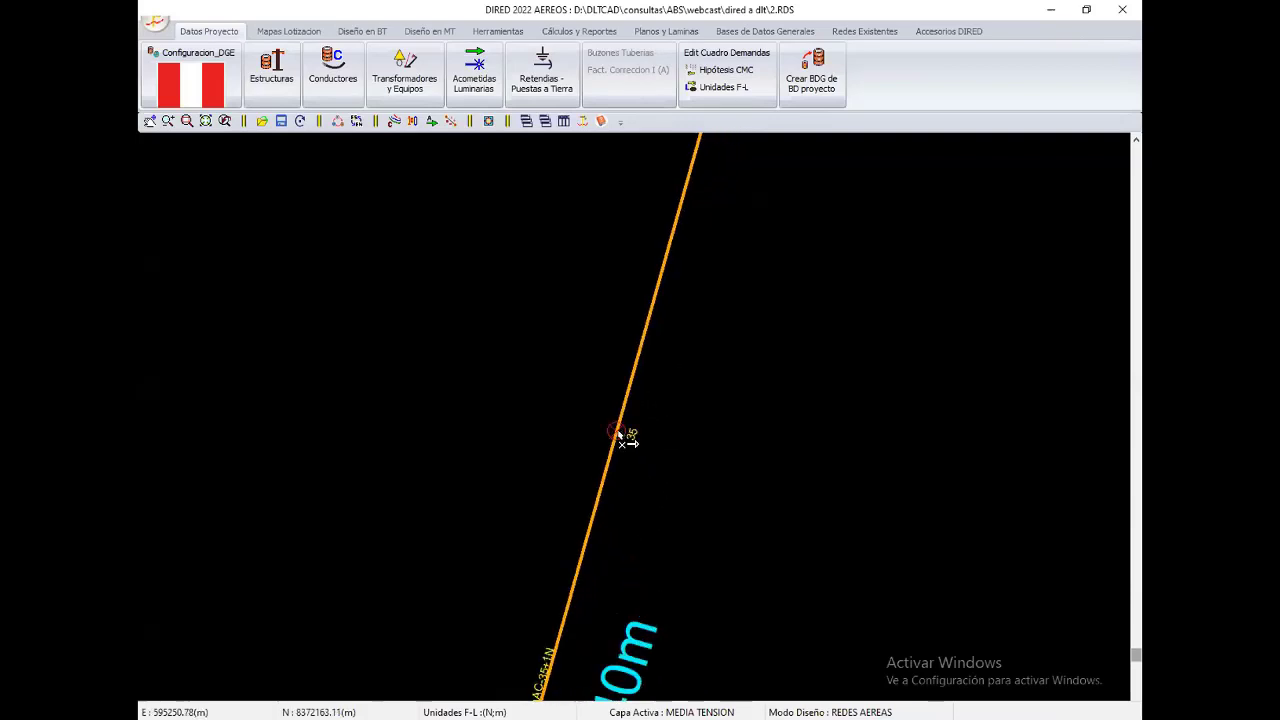
{"action": "scroll", "coordinate": [686, 429], "scroll_direction": "down", "scroll_amount": 2}
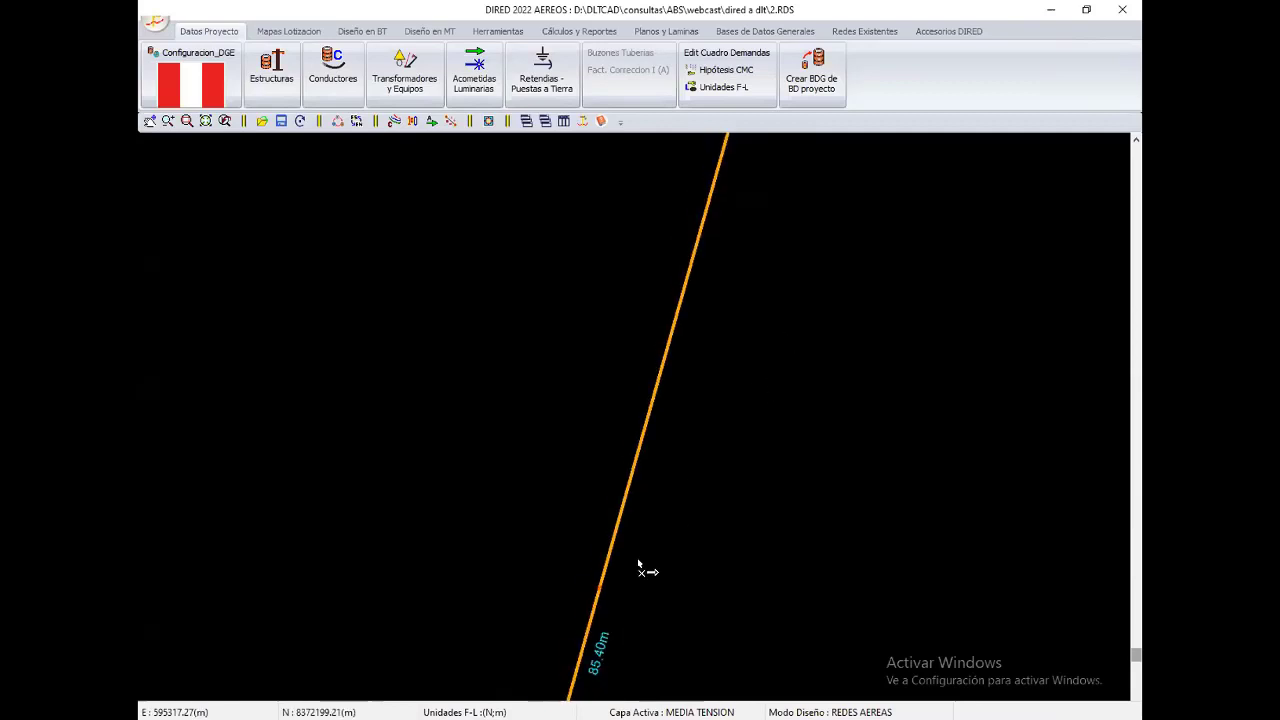
{"action": "scroll", "coordinate": [648, 500], "scroll_direction": "down", "scroll_amount": 1}
{"action": "scroll", "coordinate": [680, 460], "scroll_direction": "down", "scroll_amount": 1}
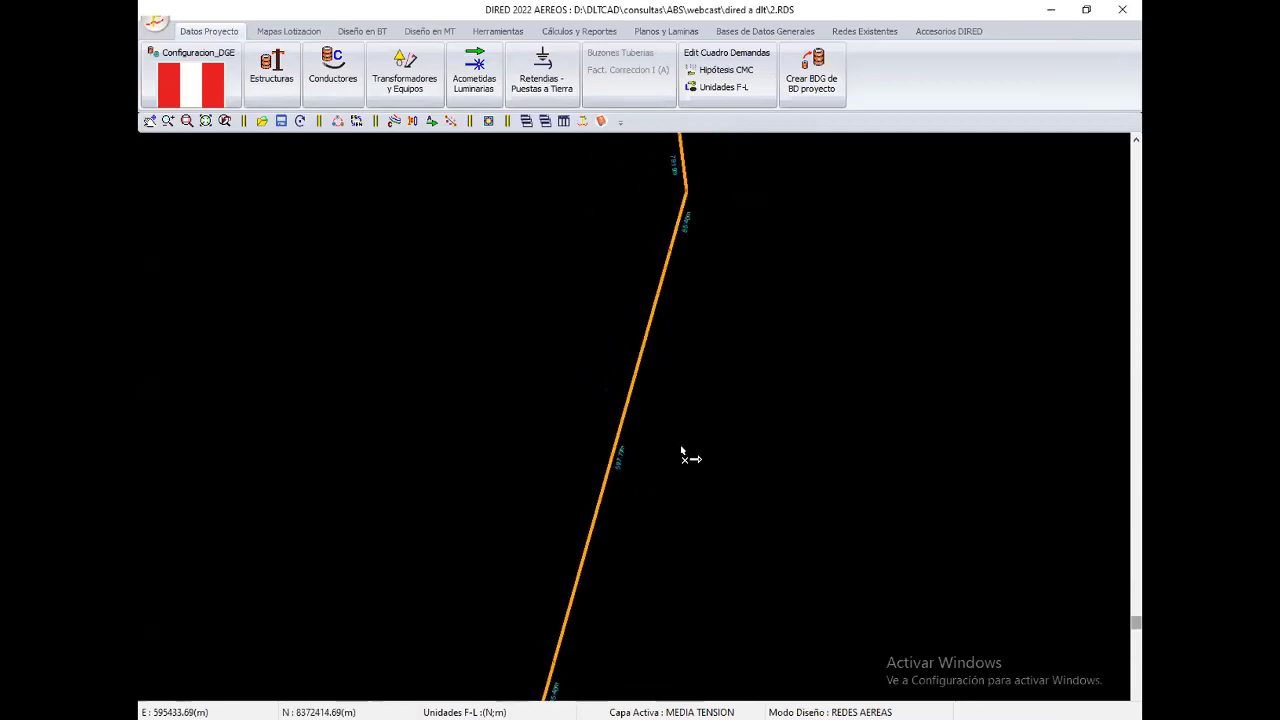
{"action": "scroll", "coordinate": [684, 453], "scroll_direction": "up", "scroll_amount": 1}
{"action": "scroll", "coordinate": [686, 451], "scroll_direction": "up", "scroll_amount": 1}
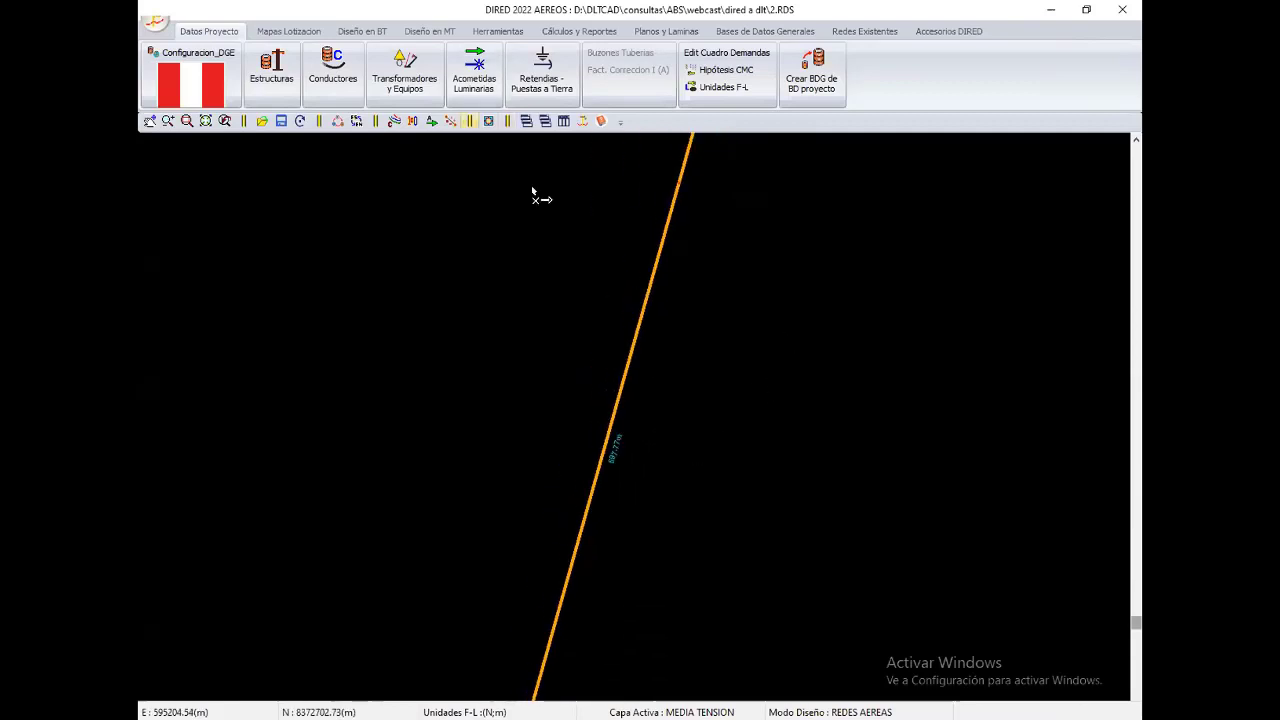
Step: Set the span-length label text size to 15 and apply it
{"action": "left_click", "coordinate": [412, 120]}
{"action": "type", "text": "15"}
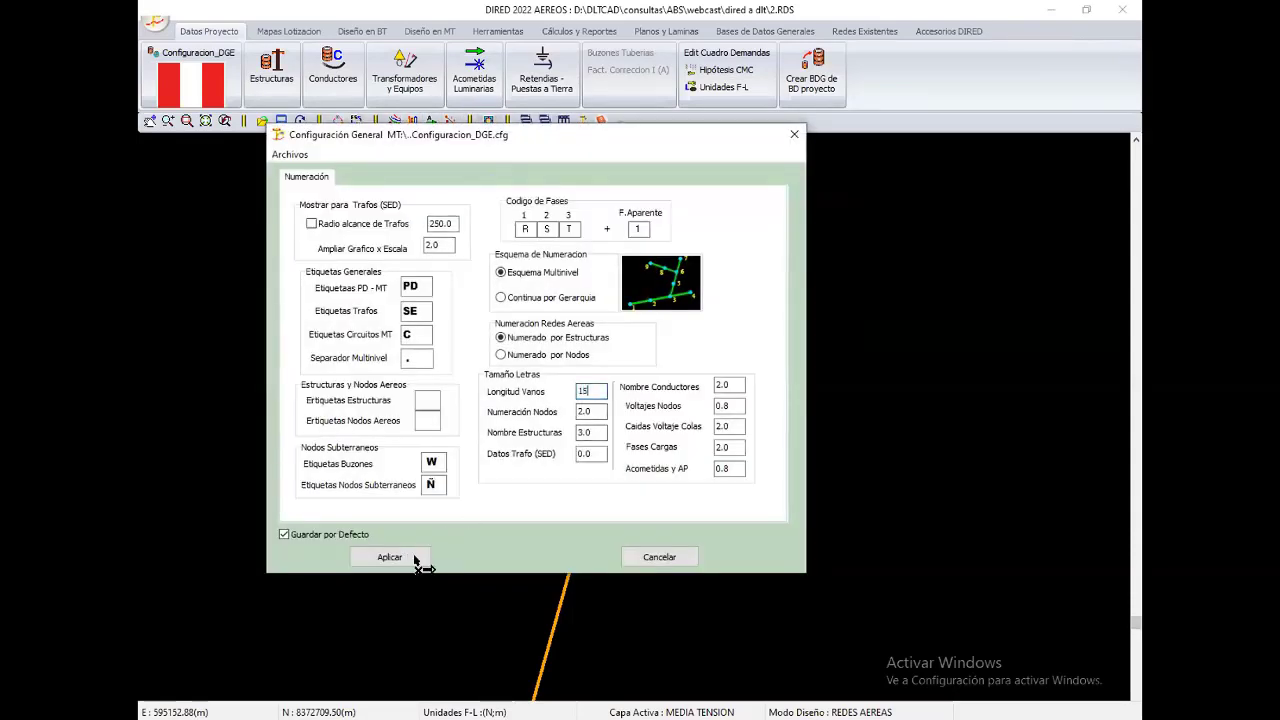
{"action": "left_click", "coordinate": [420, 561]}
{"action": "right_click", "coordinate": [493, 336]}
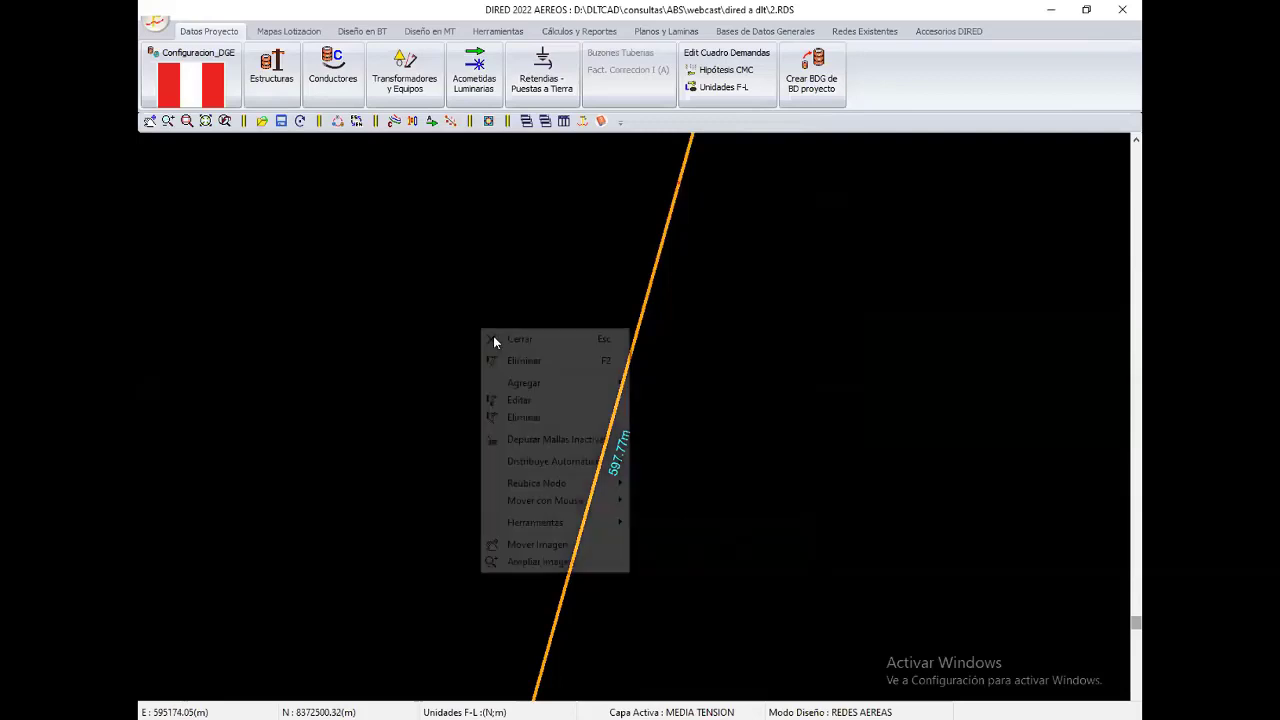
{"action": "left_click", "coordinate": [495, 337]}
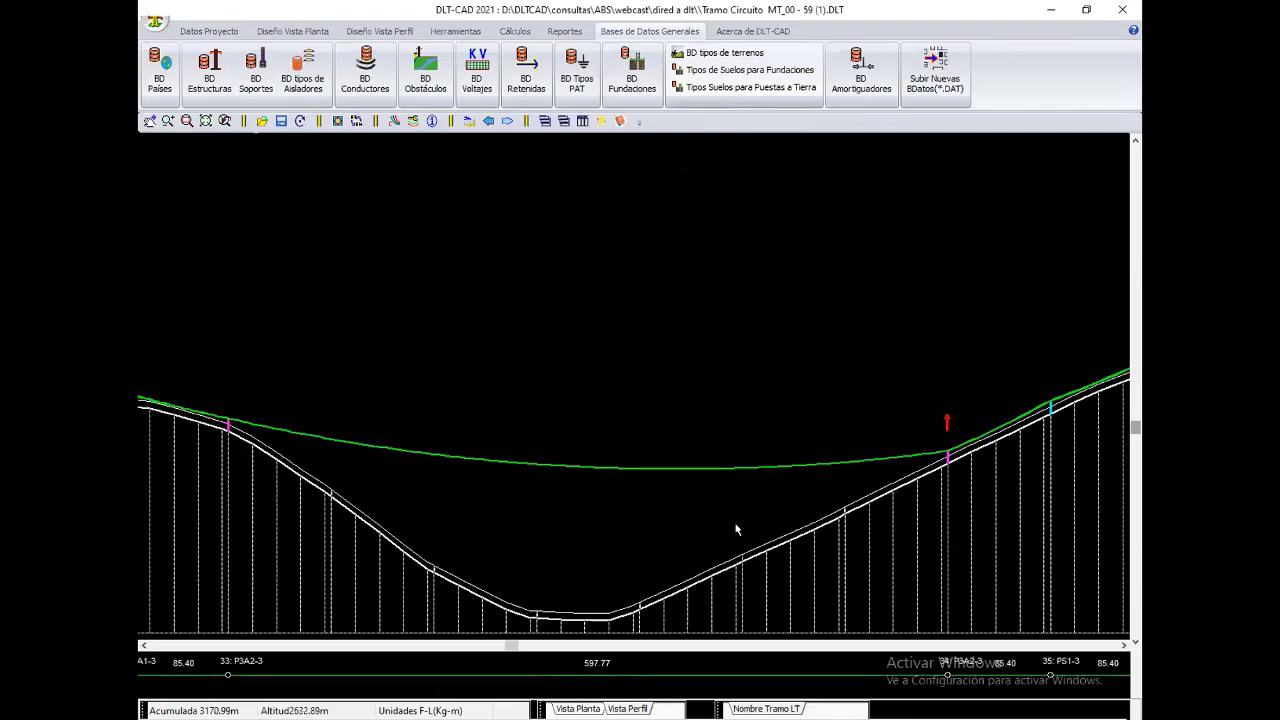
{"action": "key", "text": "Right"}
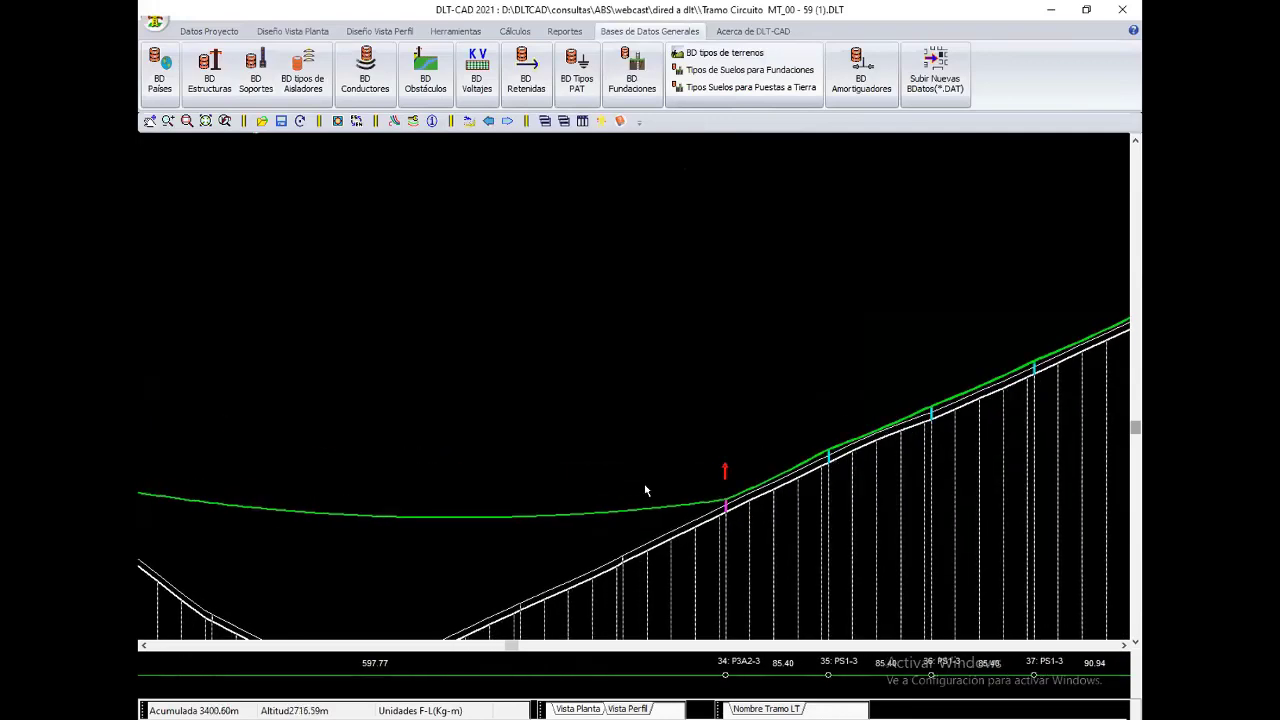
{"action": "key", "text": "Right"}
{"action": "key", "text": "Right"}
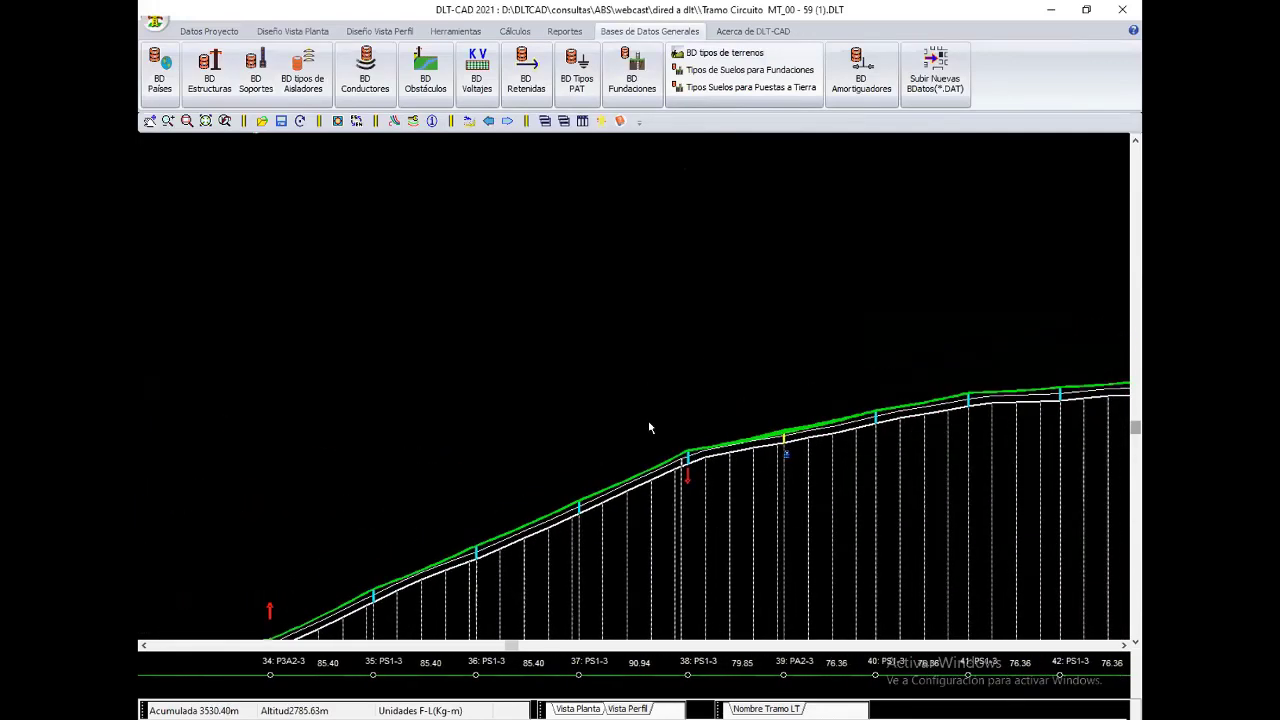
{"action": "key", "text": "Right"}
{"action": "scroll", "coordinate": [720, 487], "scroll_direction": "up", "scroll_amount": 3}
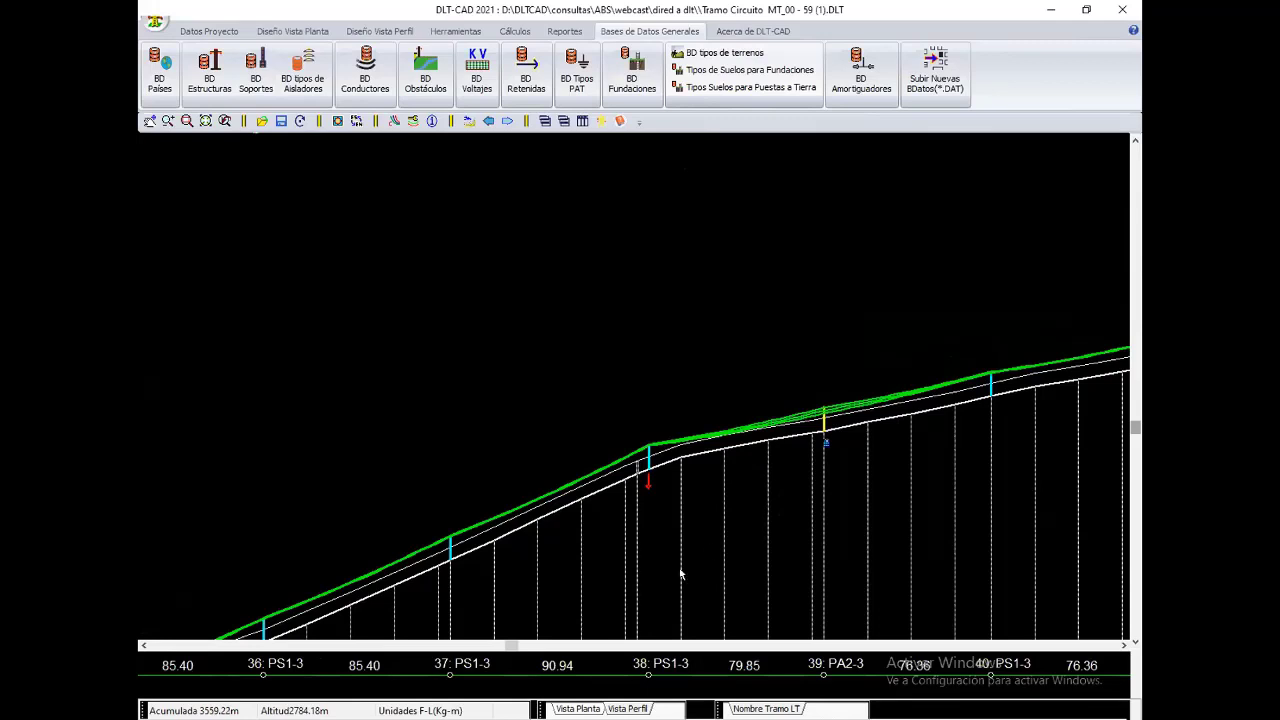
{"action": "left_click", "coordinate": [665, 492]}
{"action": "key", "text": "Escape"}
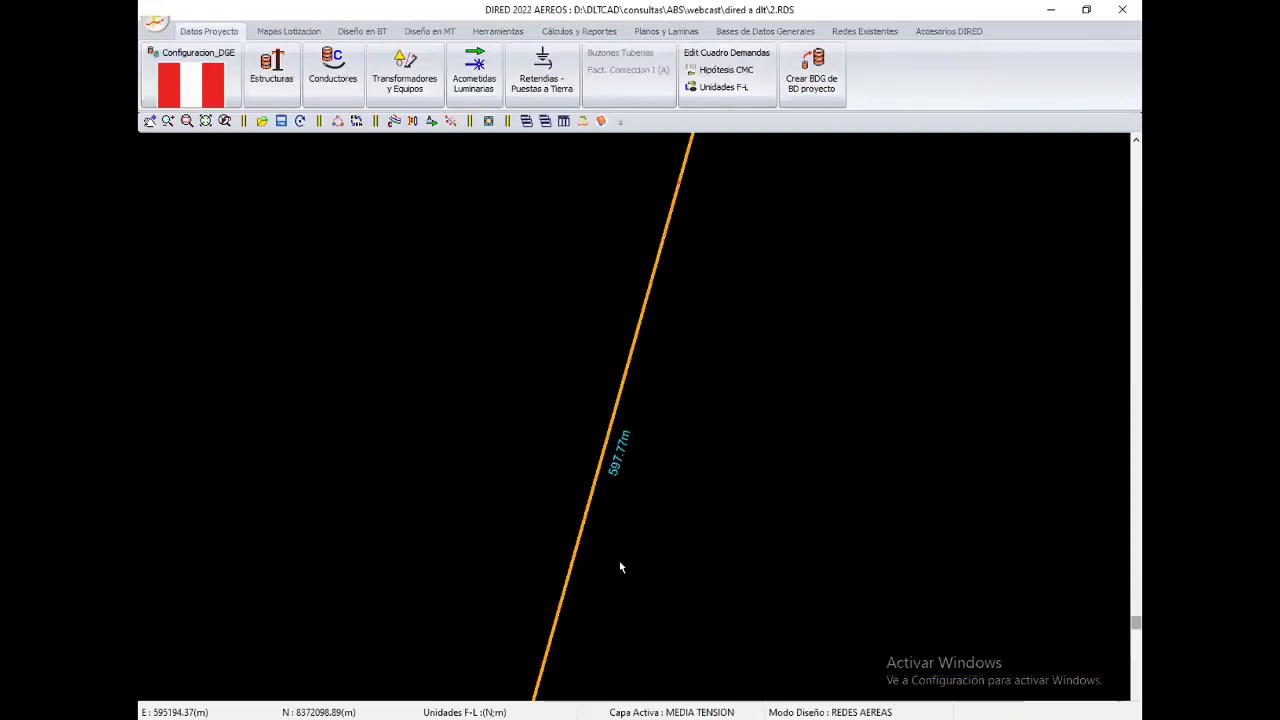
Step: Relocate node 38 with Reubica Nodo > A Xm del siguiente so its span measures 79.85 m
{"action": "scroll", "coordinate": [648, 554], "scroll_direction": "down", "scroll_amount": 5}
{"action": "scroll", "coordinate": [590, 600], "scroll_direction": "up", "scroll_amount": 2}
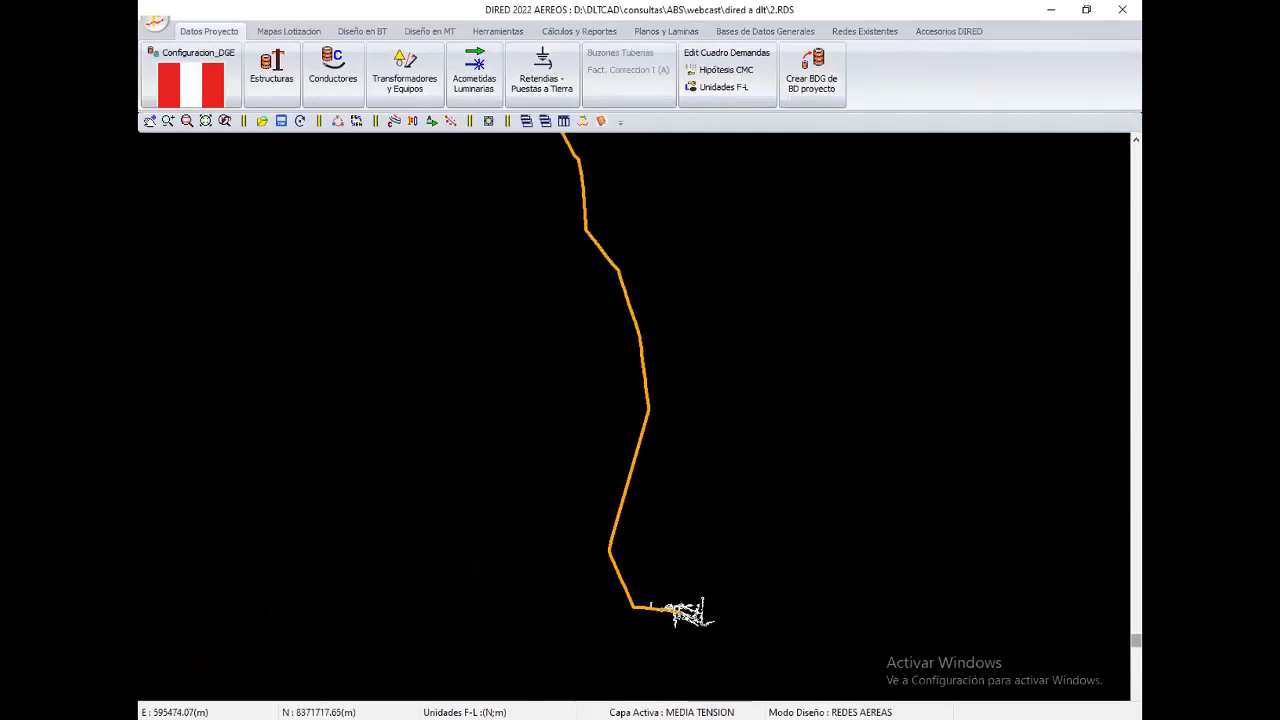
{"action": "scroll", "coordinate": [600, 560], "scroll_direction": "up", "scroll_amount": 2}
{"action": "scroll", "coordinate": [615, 500], "scroll_direction": "up", "scroll_amount": 2}
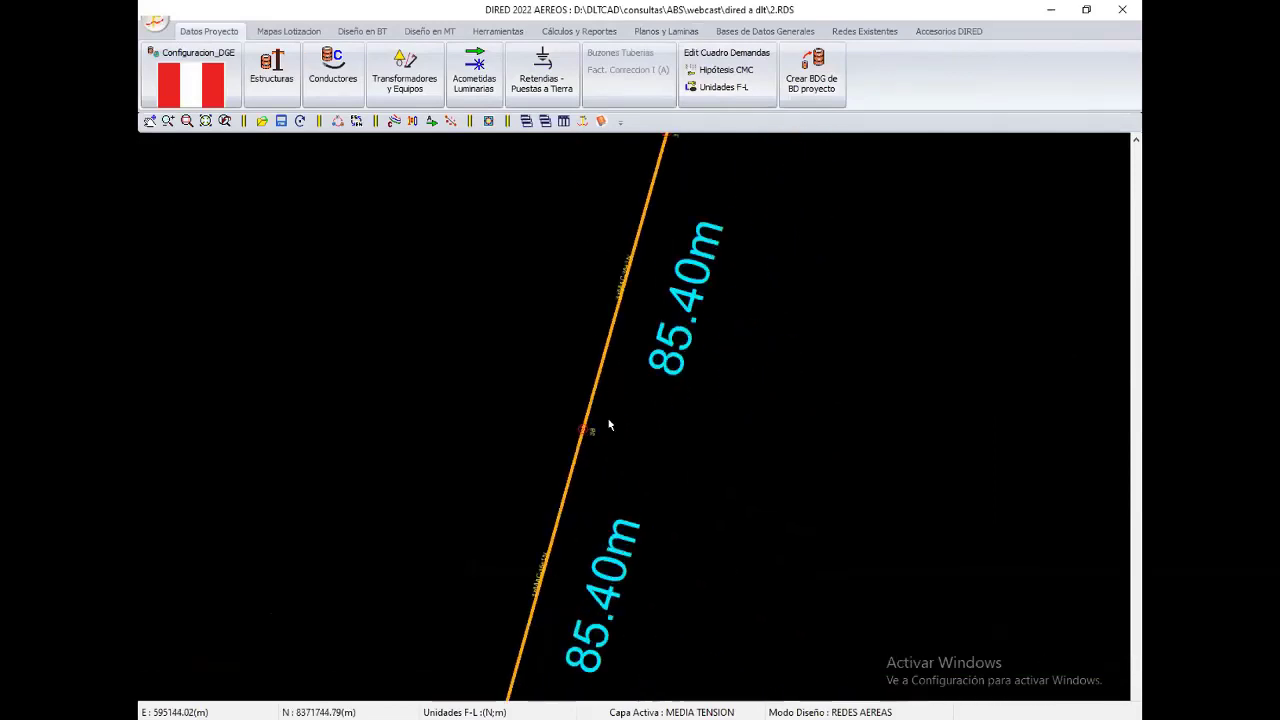
{"action": "scroll", "coordinate": [615, 445], "scroll_direction": "up", "scroll_amount": 2}
{"action": "scroll", "coordinate": [530, 480], "scroll_direction": "up", "scroll_amount": 2}
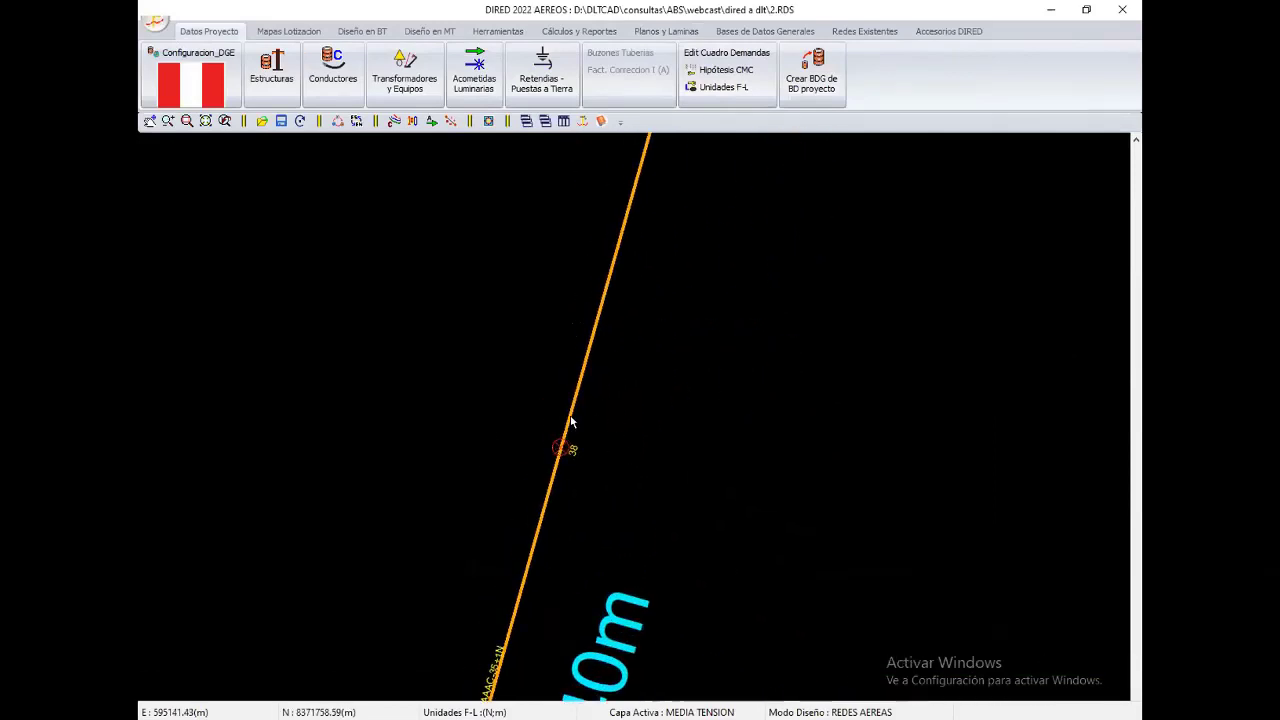
{"action": "scroll", "coordinate": [590, 435], "scroll_direction": "up", "scroll_amount": 2}
{"action": "scroll", "coordinate": [600, 460], "scroll_direction": "up", "scroll_amount": 2}
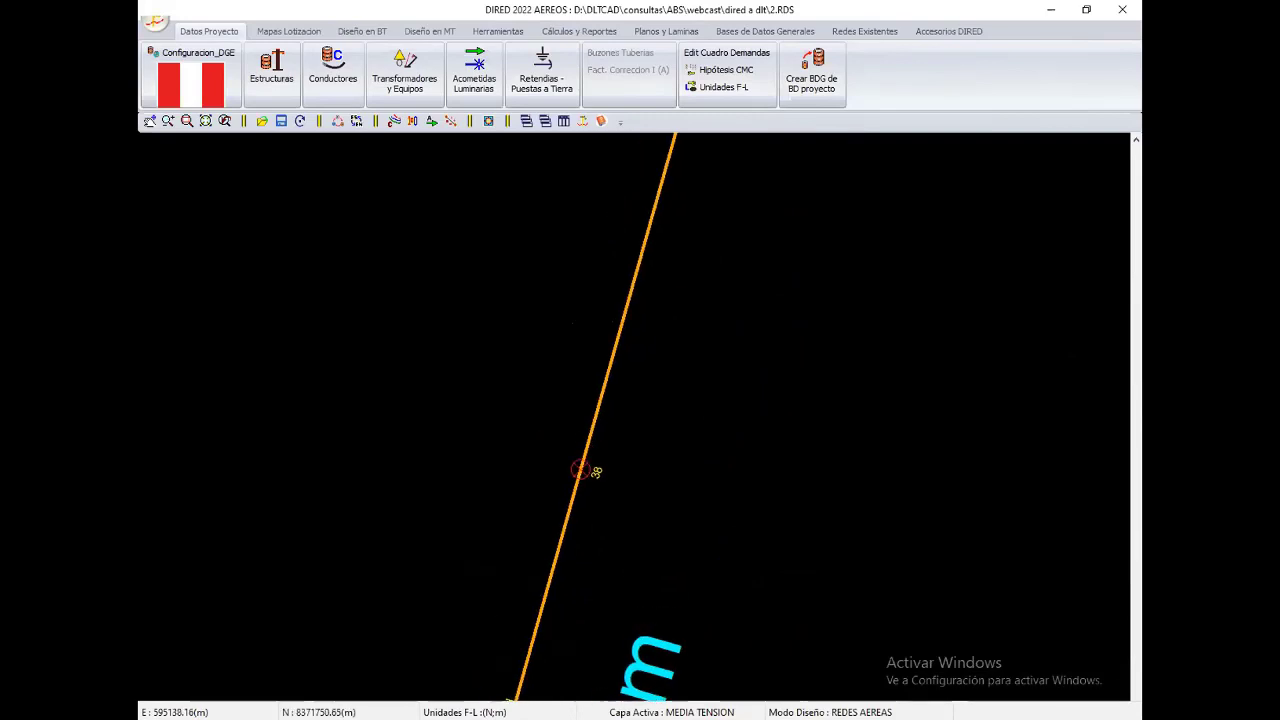
{"action": "scroll", "coordinate": [634, 410], "scroll_direction": "up", "scroll_amount": 2}
{"action": "right_click", "coordinate": [610, 404]}
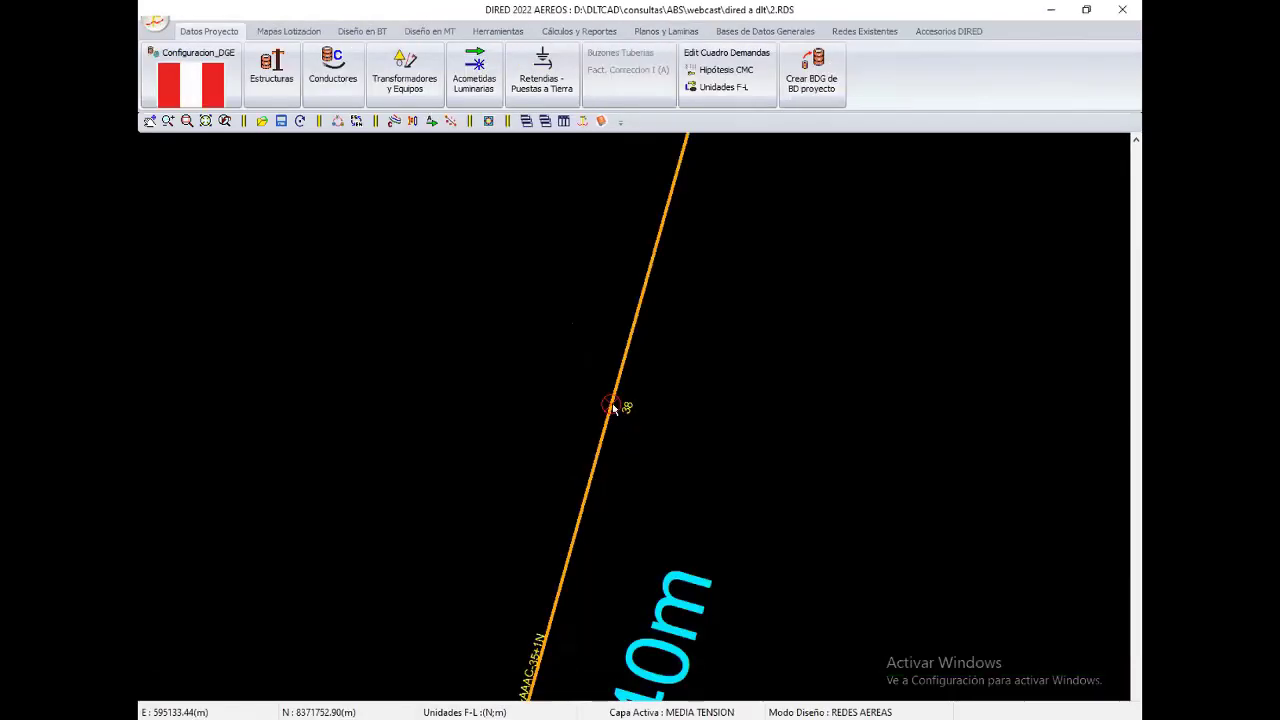
{"action": "right_click", "coordinate": [612, 404]}
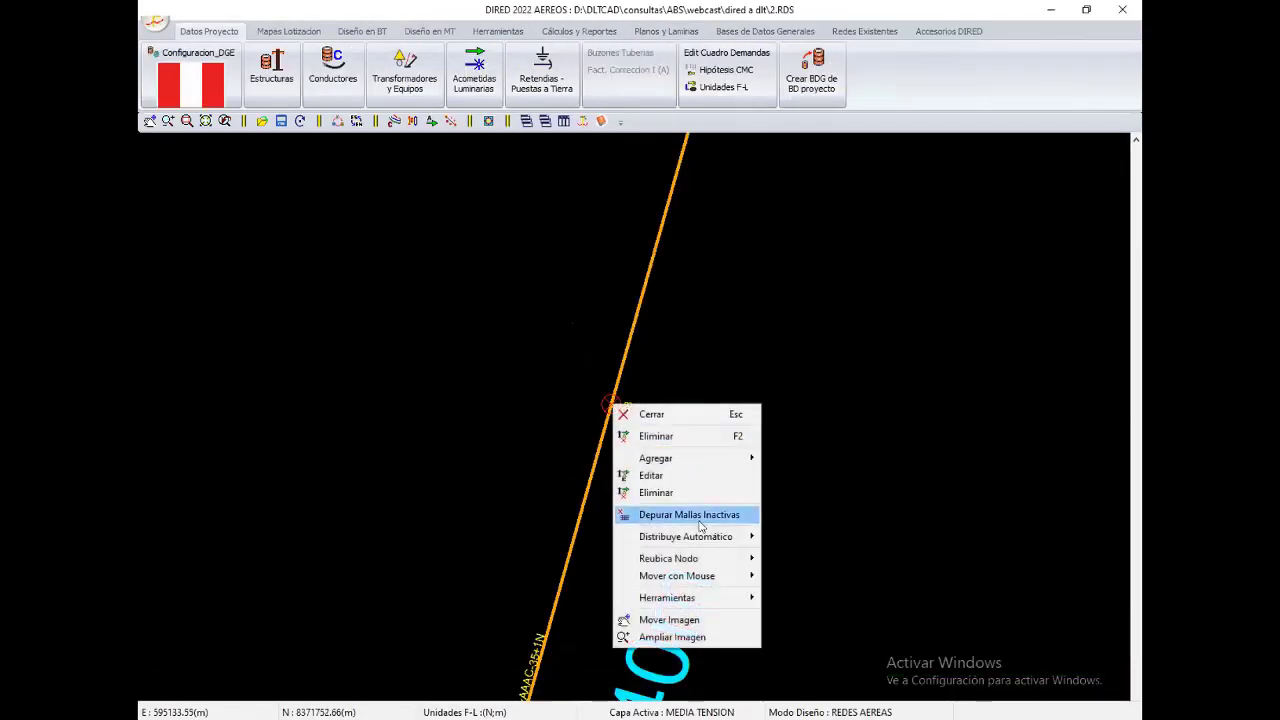
{"action": "mouse_move", "coordinate": [668, 558]}
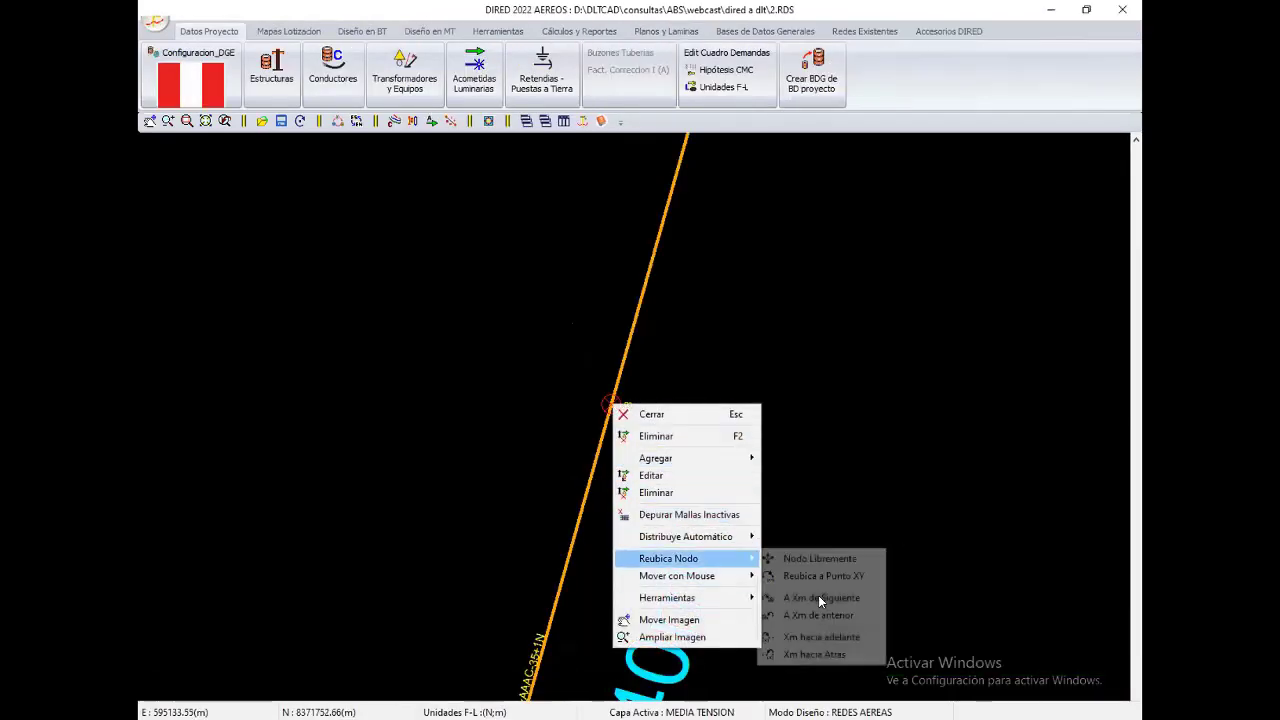
{"action": "left_click", "coordinate": [820, 598]}
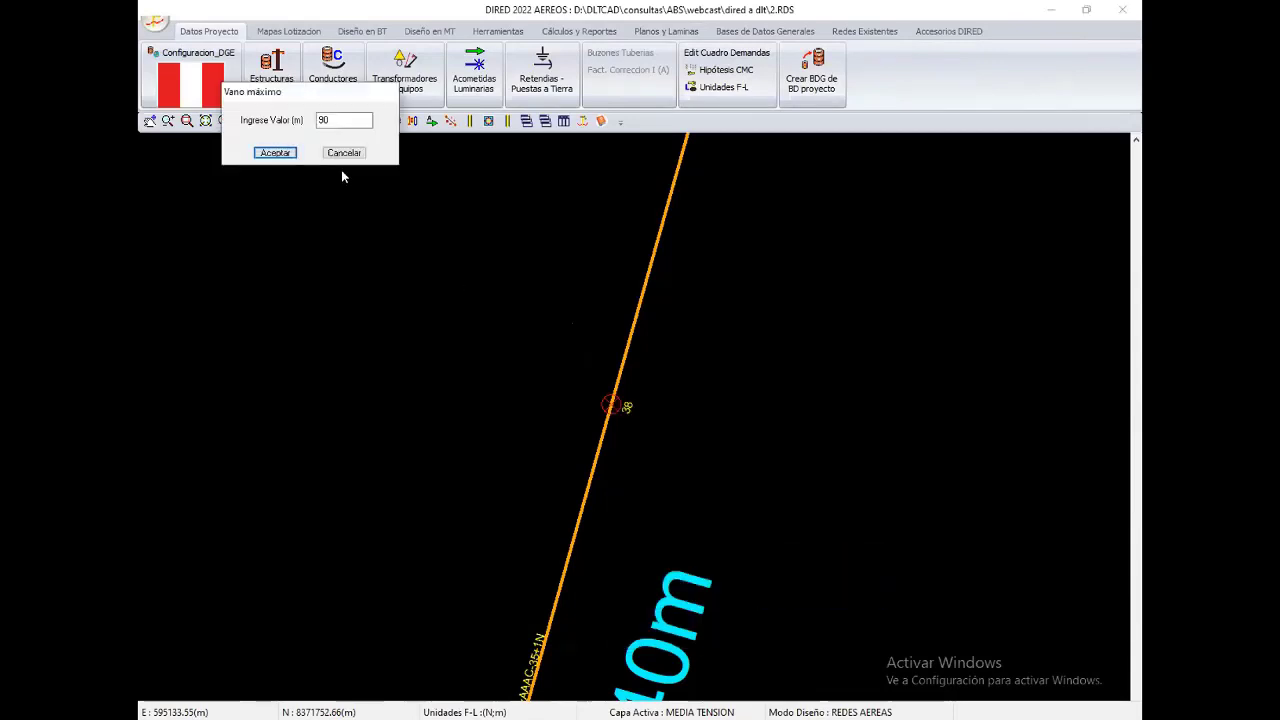
{"action": "type", "text": "79.85"}
{"action": "key", "text": "Tab"}
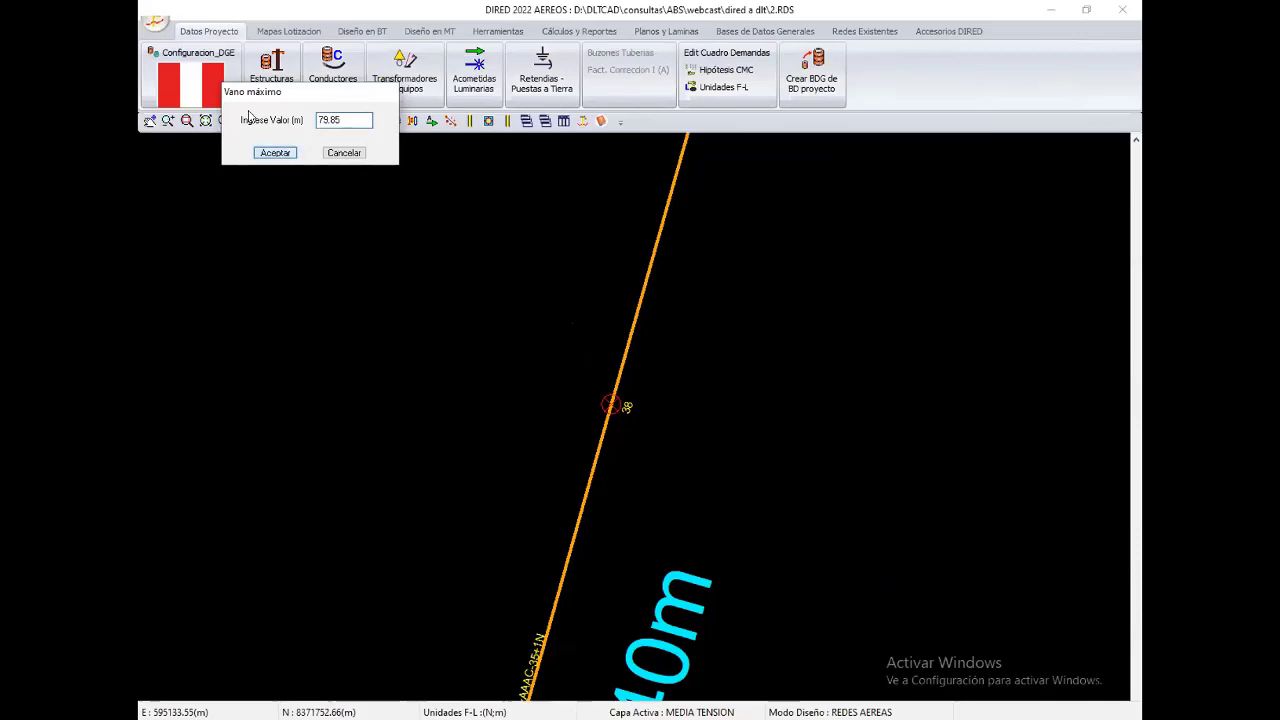
{"action": "key", "text": "Return"}
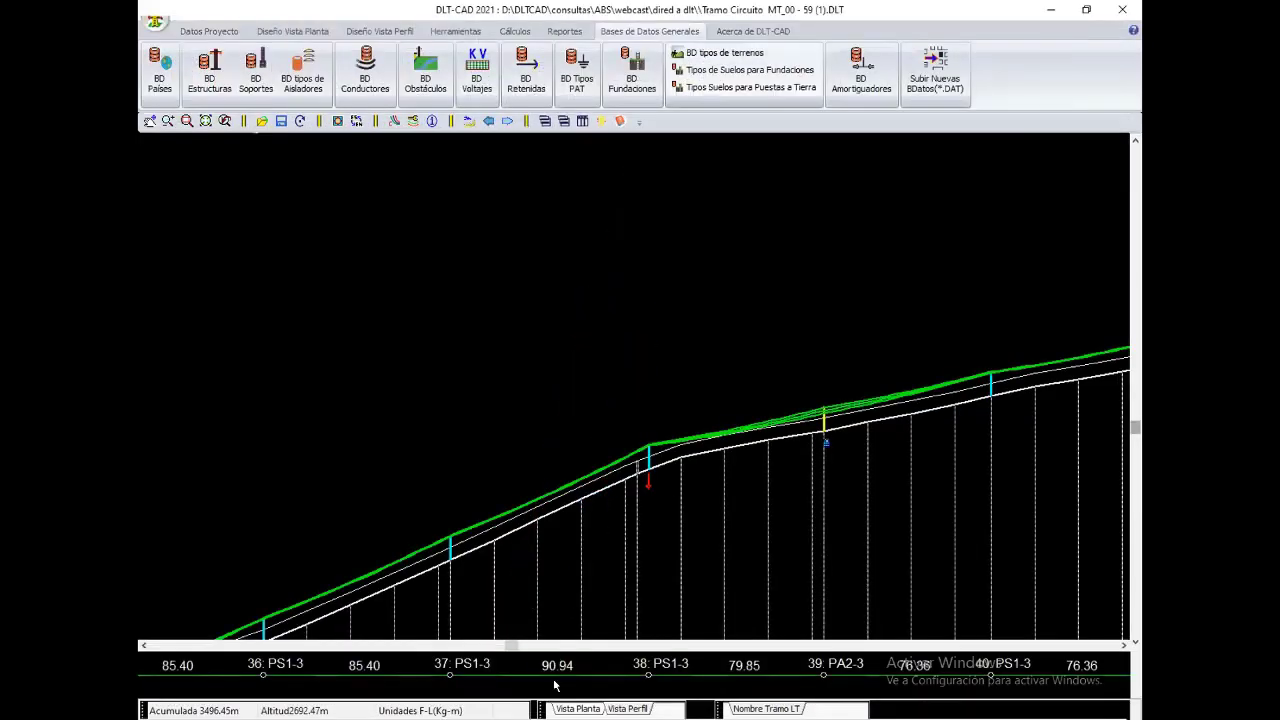
{"action": "scroll", "coordinate": [687, 427], "scroll_direction": "up", "scroll_amount": 2}
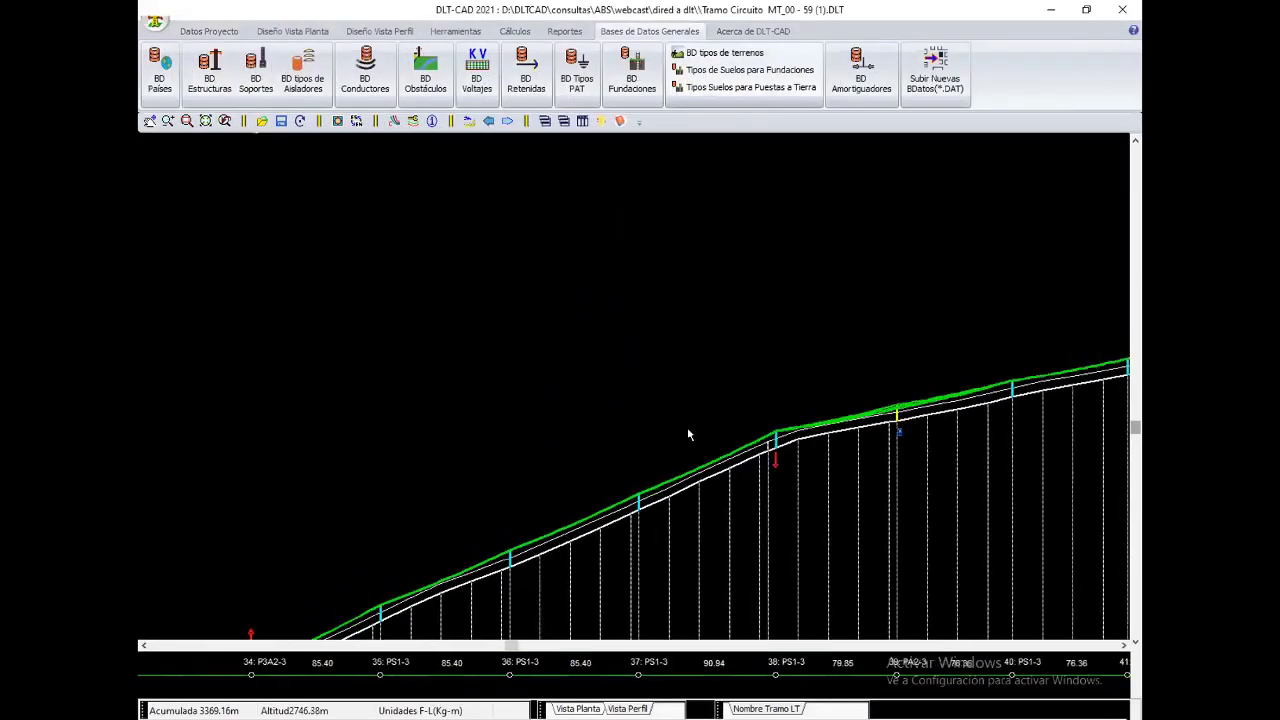
{"action": "scroll", "coordinate": [687, 427], "scroll_direction": "up", "scroll_amount": 1}
{"action": "scroll", "coordinate": [686, 440], "scroll_direction": "up", "scroll_amount": 1}
{"action": "scroll", "coordinate": [685, 456], "scroll_direction": "up", "scroll_amount": 1}
{"action": "scroll", "coordinate": [685, 456], "scroll_direction": "up", "scroll_amount": 1}
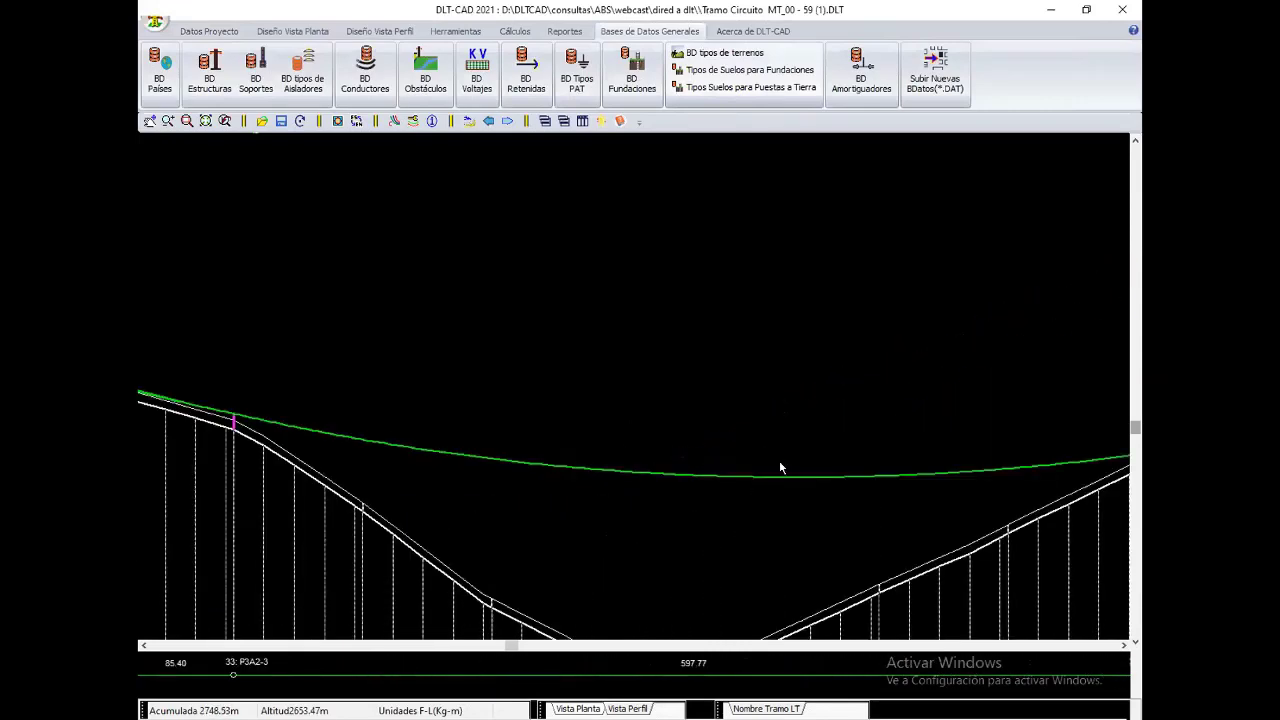
{"action": "scroll", "coordinate": [779, 460], "scroll_direction": "up", "scroll_amount": 1}
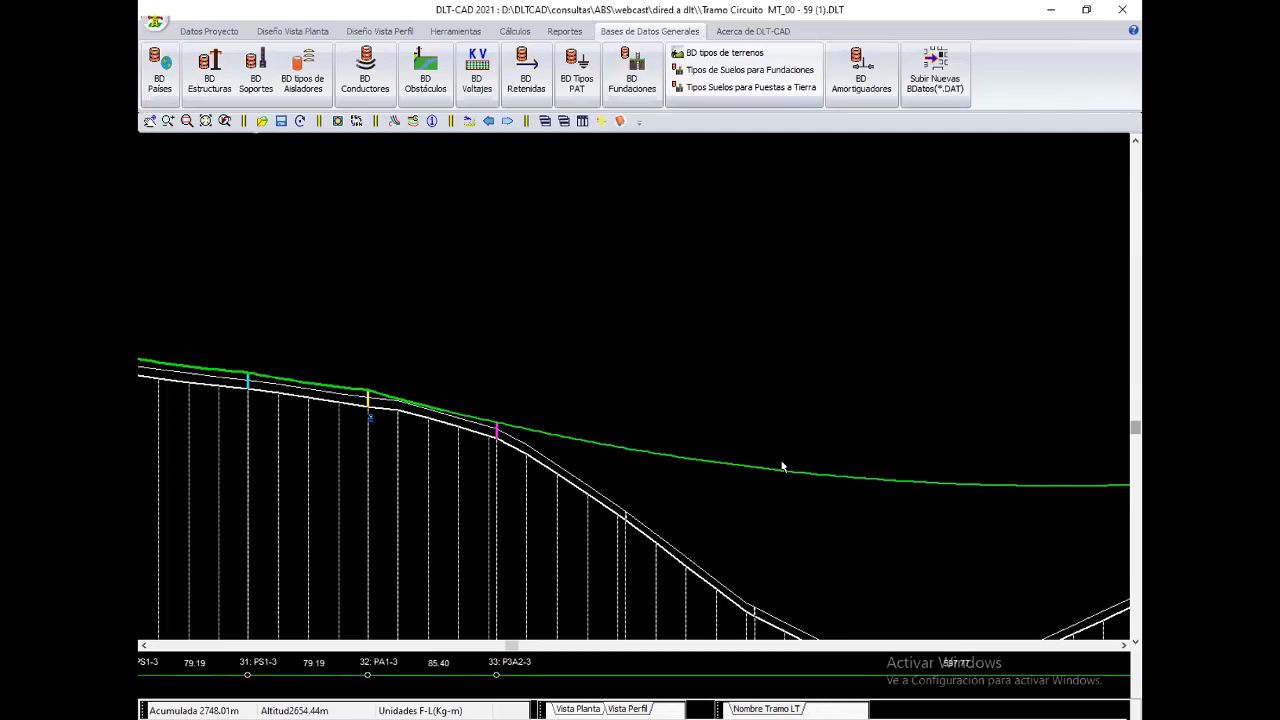
Step: Scroll the profile to poles 37–46 and bring up the Cálculos ribbon tools
{"action": "scroll", "coordinate": [942, 435], "scroll_direction": "down", "scroll_amount": 3}
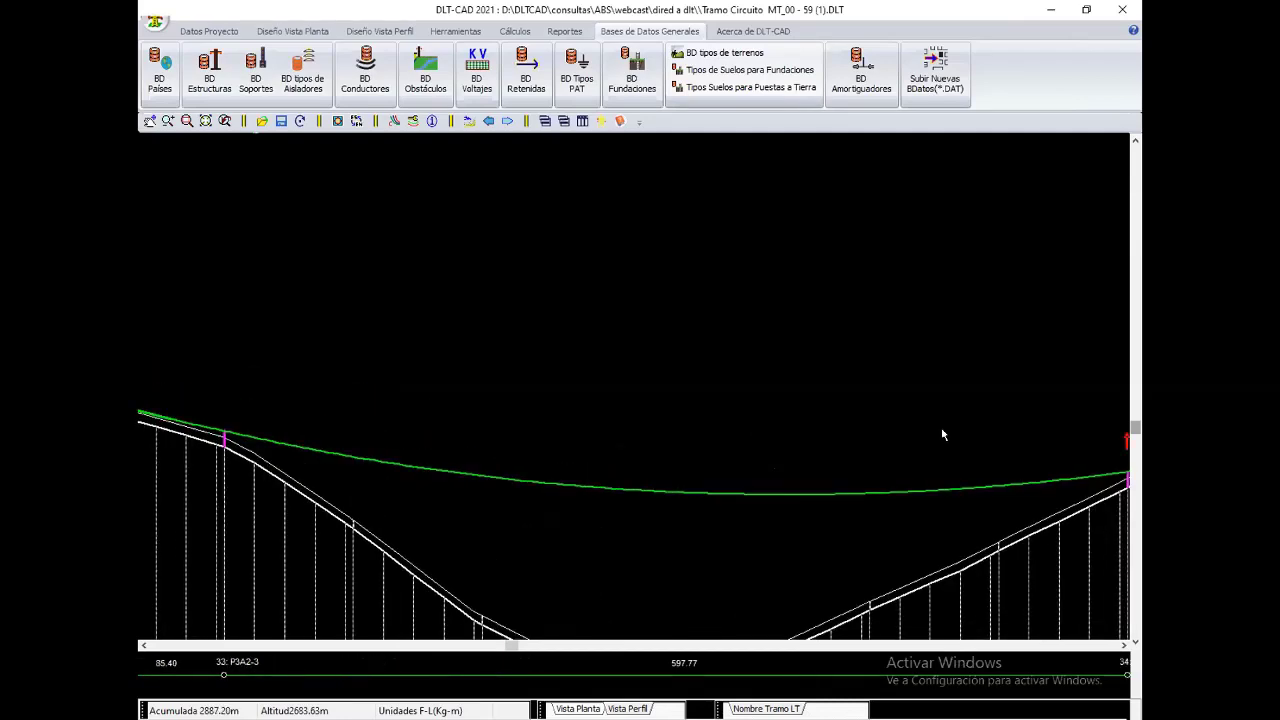
{"action": "scroll", "coordinate": [942, 435], "scroll_direction": "down", "scroll_amount": 1}
{"action": "scroll", "coordinate": [743, 471], "scroll_direction": "down", "scroll_amount": 1}
{"action": "scroll", "coordinate": [574, 563], "scroll_direction": "down", "scroll_amount": 2}
{"action": "scroll", "coordinate": [471, 586], "scroll_direction": "down", "scroll_amount": 2}
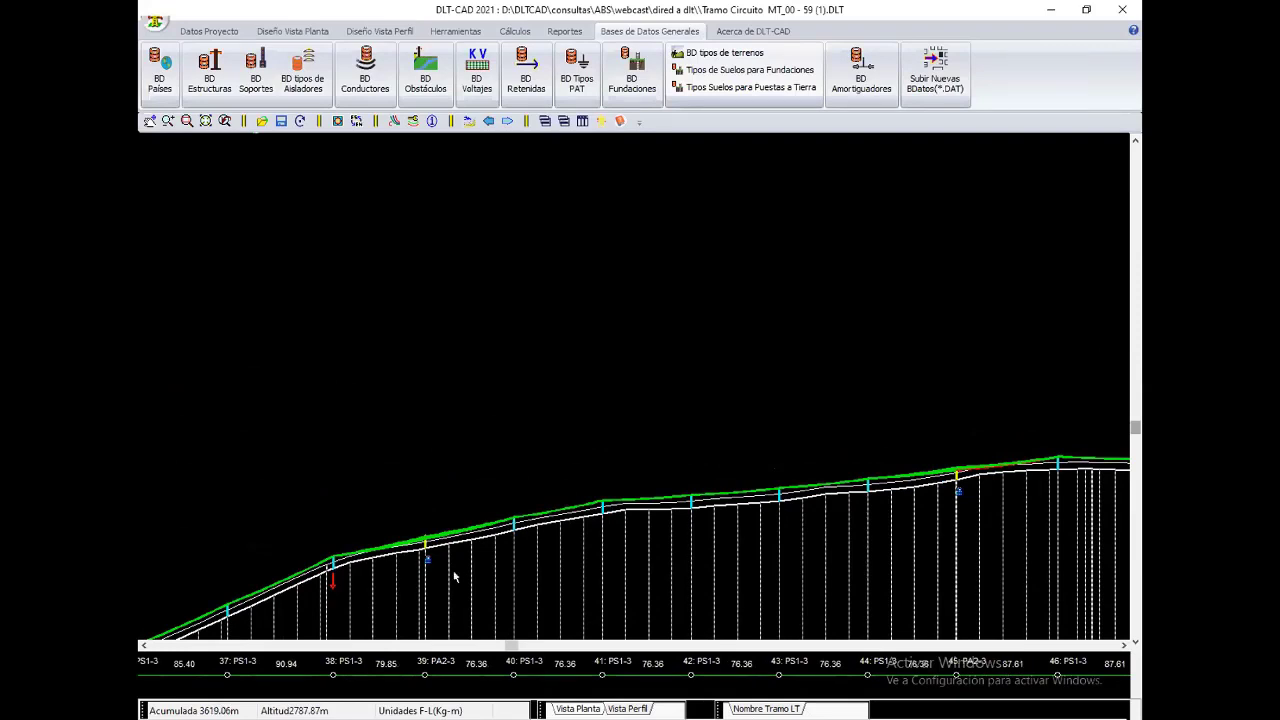
{"action": "left_click", "coordinate": [514, 31]}
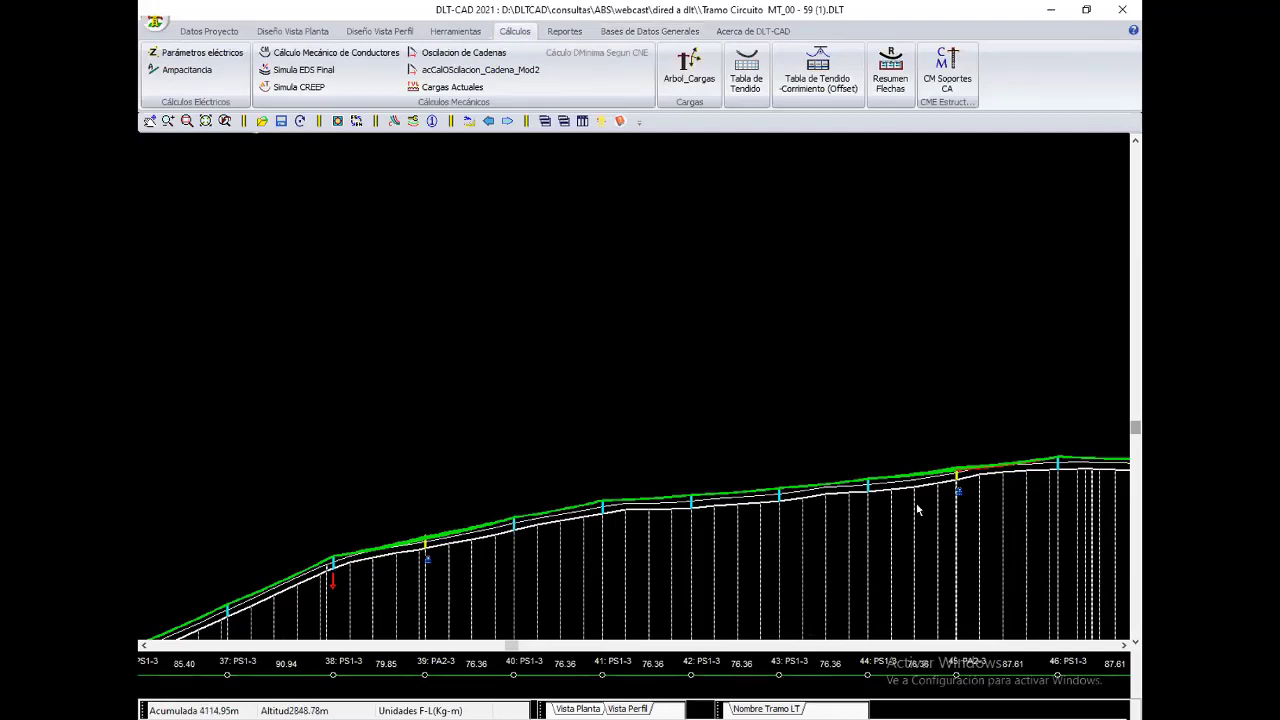
Step: Move pole 46 along the profile closer to pole 45 with Mover con Mouse
{"action": "scroll", "coordinate": [977, 491], "scroll_direction": "up", "scroll_amount": 2}
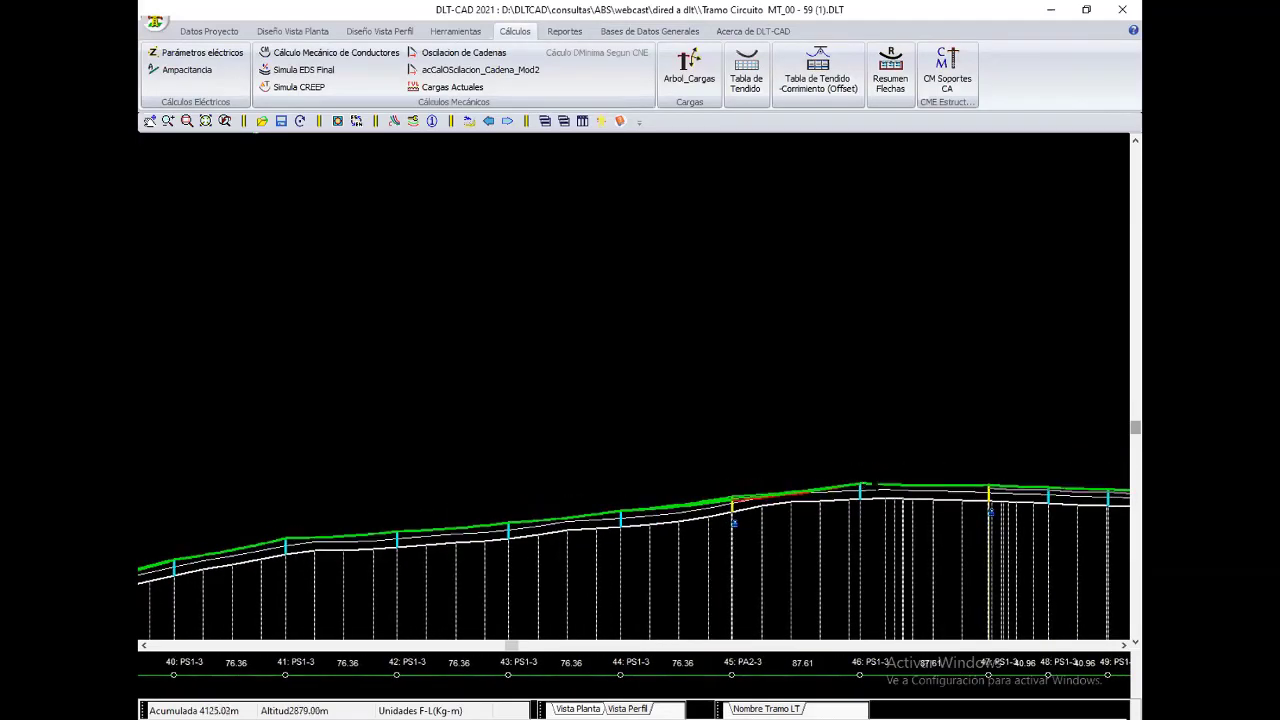
{"action": "scroll", "coordinate": [777, 477], "scroll_direction": "up", "scroll_amount": 2}
{"action": "scroll", "coordinate": [717, 440], "scroll_direction": "up", "scroll_amount": 1}
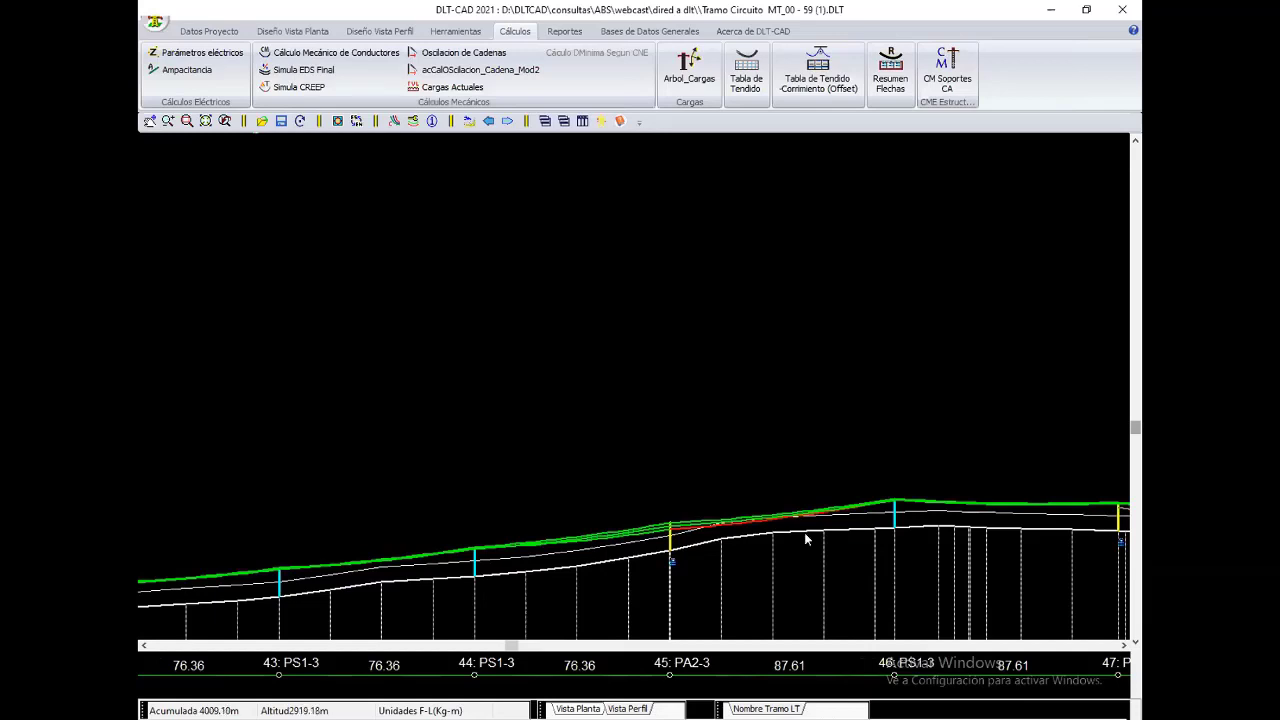
{"action": "right_click", "coordinate": [825, 587]}
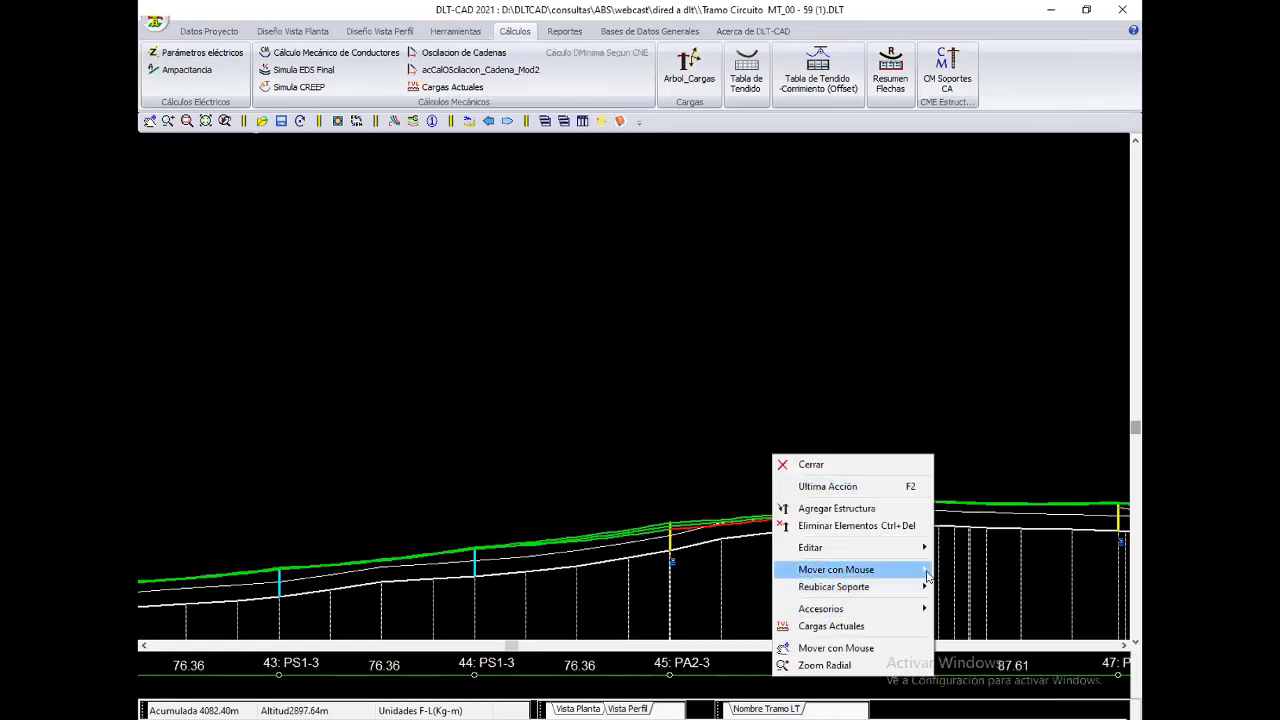
{"action": "left_click", "coordinate": [990, 570]}
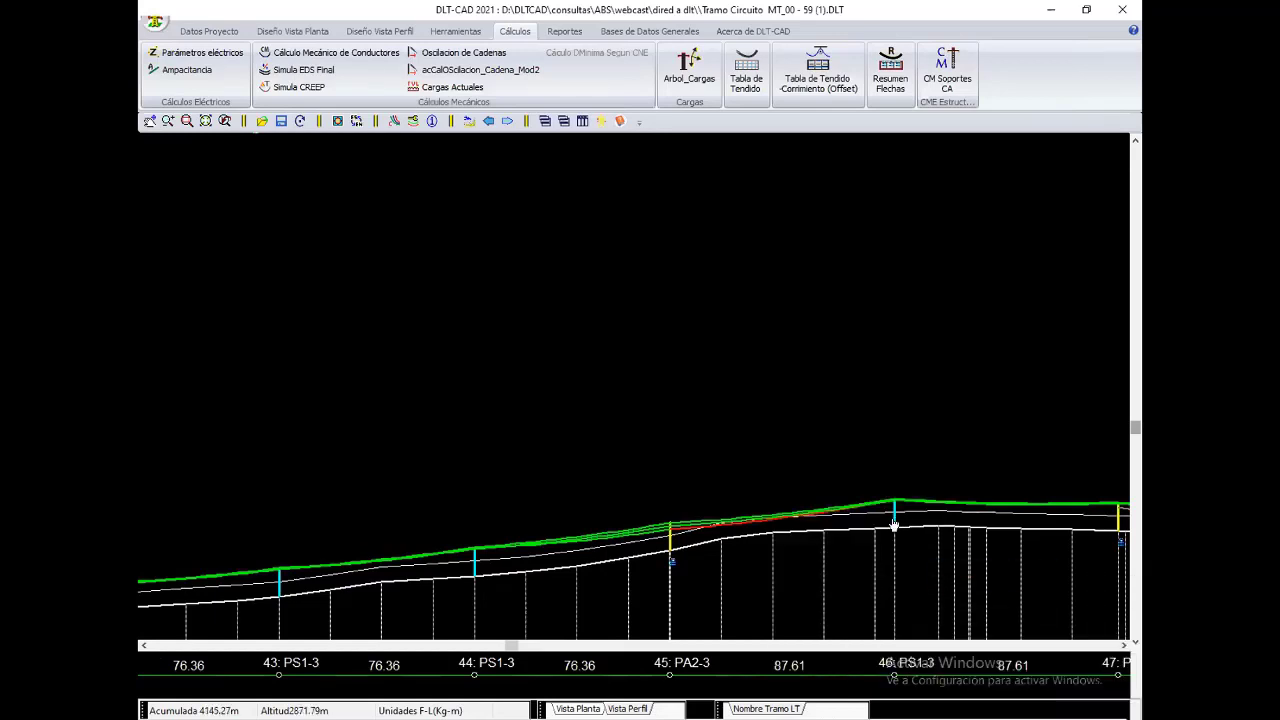
{"action": "left_click", "coordinate": [815, 530]}
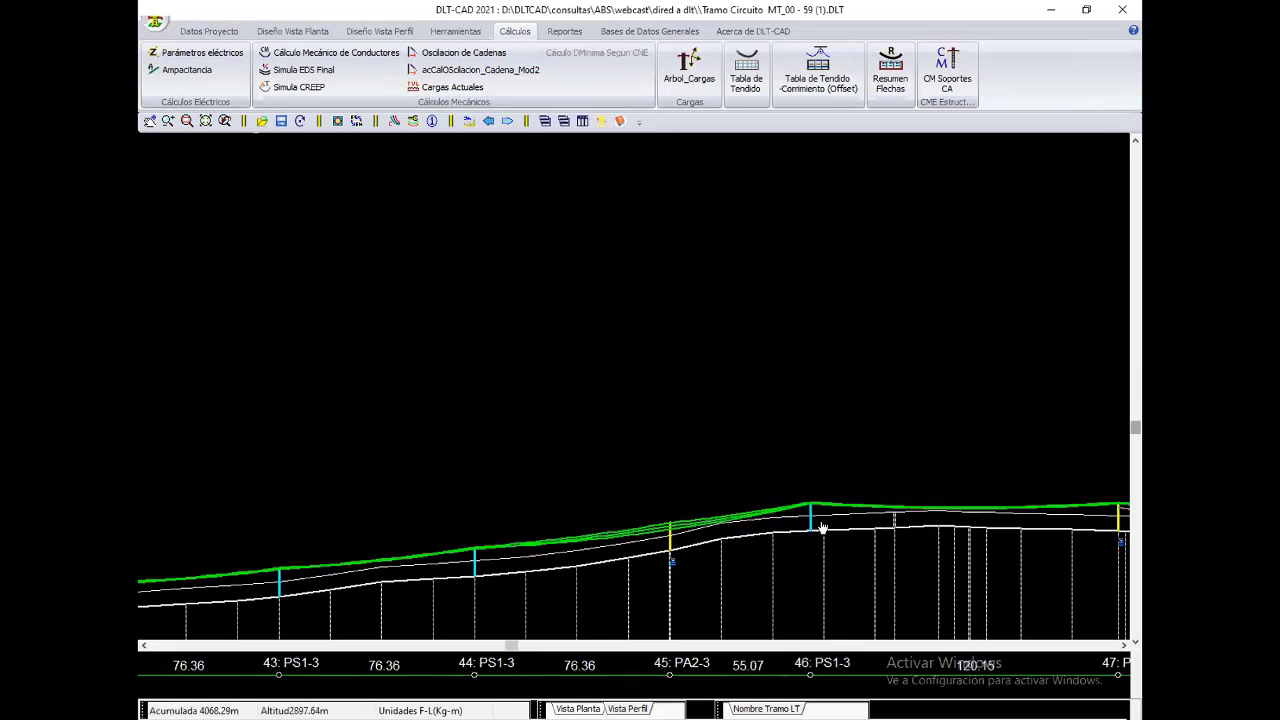
Step: Add a new PS1-3 pole 47 in the long span after pole 46
{"action": "right_click", "coordinate": [781, 441]}
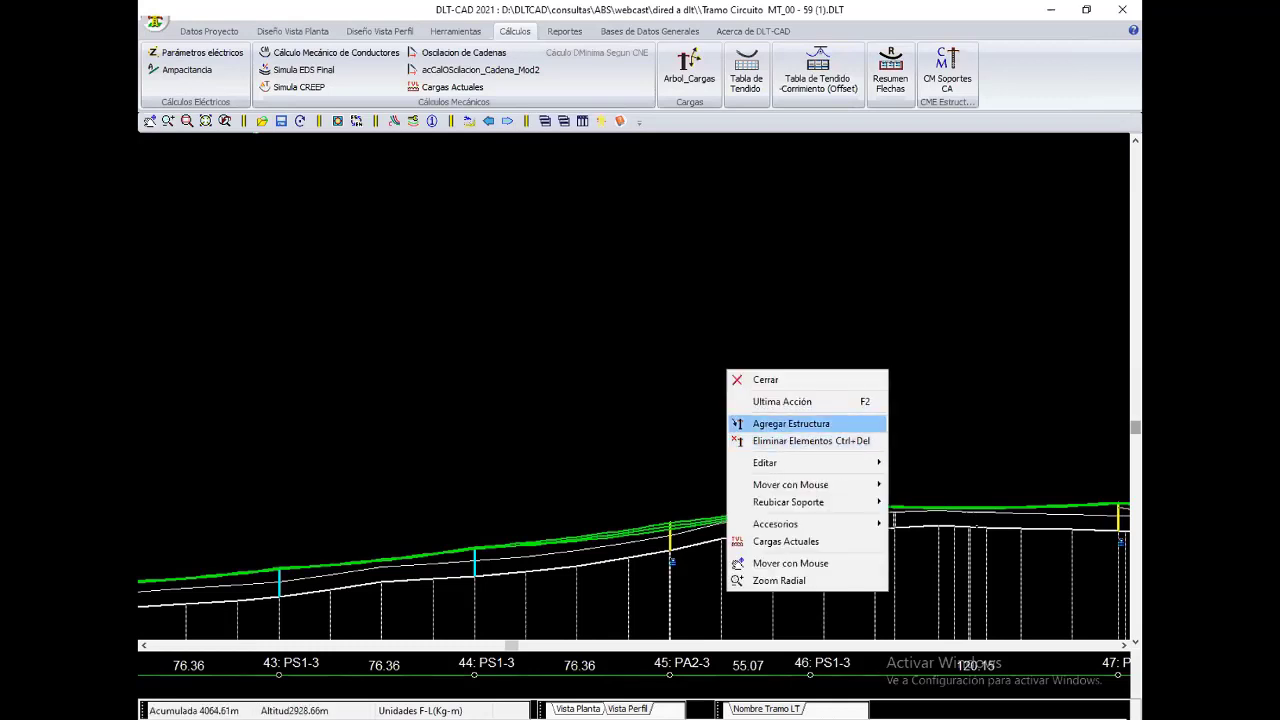
{"action": "left_click", "coordinate": [790, 423]}
{"action": "left_click", "coordinate": [968, 526]}
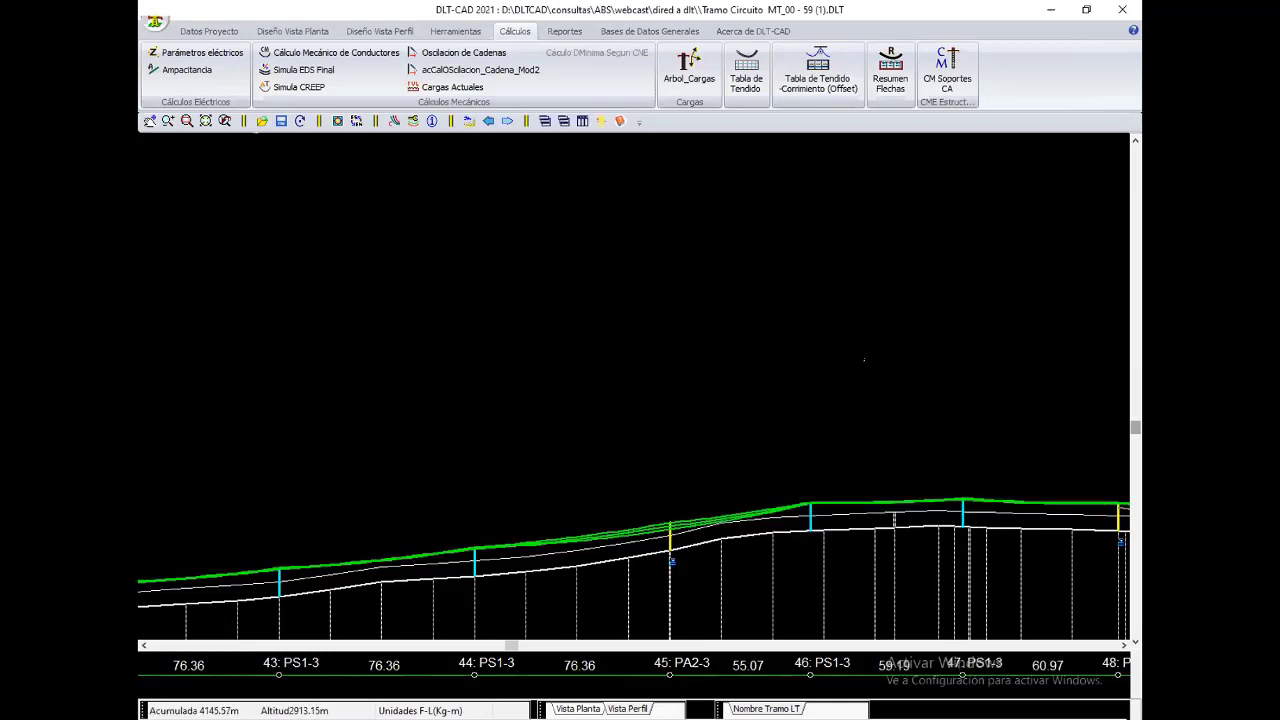
{"action": "right_click", "coordinate": [866, 355]}
{"action": "key", "text": "Escape"}
Step: In DIRED, redesign the 87.61 m span with a 55.05 m maximum span length
{"action": "left_click", "coordinate": [606, 634]}
{"action": "scroll", "coordinate": [606, 634], "scroll_direction": "down", "scroll_amount": 2}
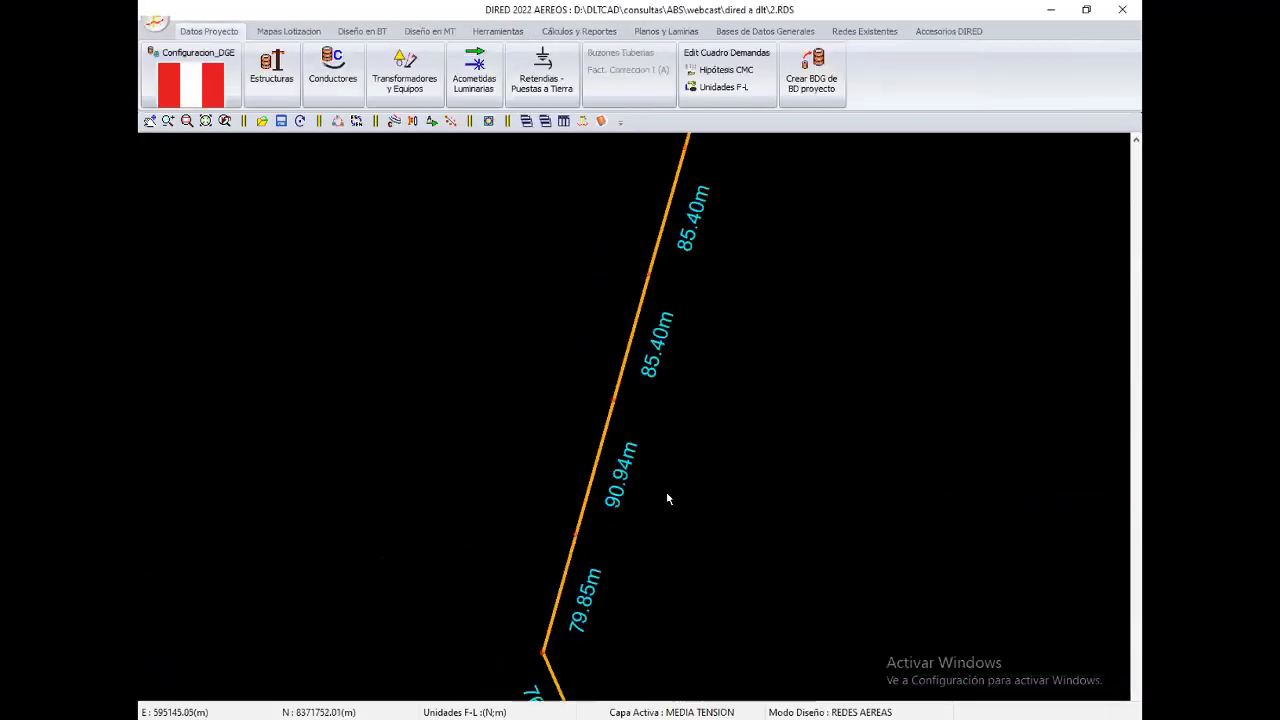
{"action": "scroll", "coordinate": [656, 486], "scroll_direction": "down", "scroll_amount": 3}
{"action": "scroll", "coordinate": [656, 486], "scroll_direction": "up", "scroll_amount": 1}
{"action": "scroll", "coordinate": [612, 454], "scroll_direction": "up", "scroll_amount": 2}
{"action": "scroll", "coordinate": [613, 451], "scroll_direction": "up", "scroll_amount": 2}
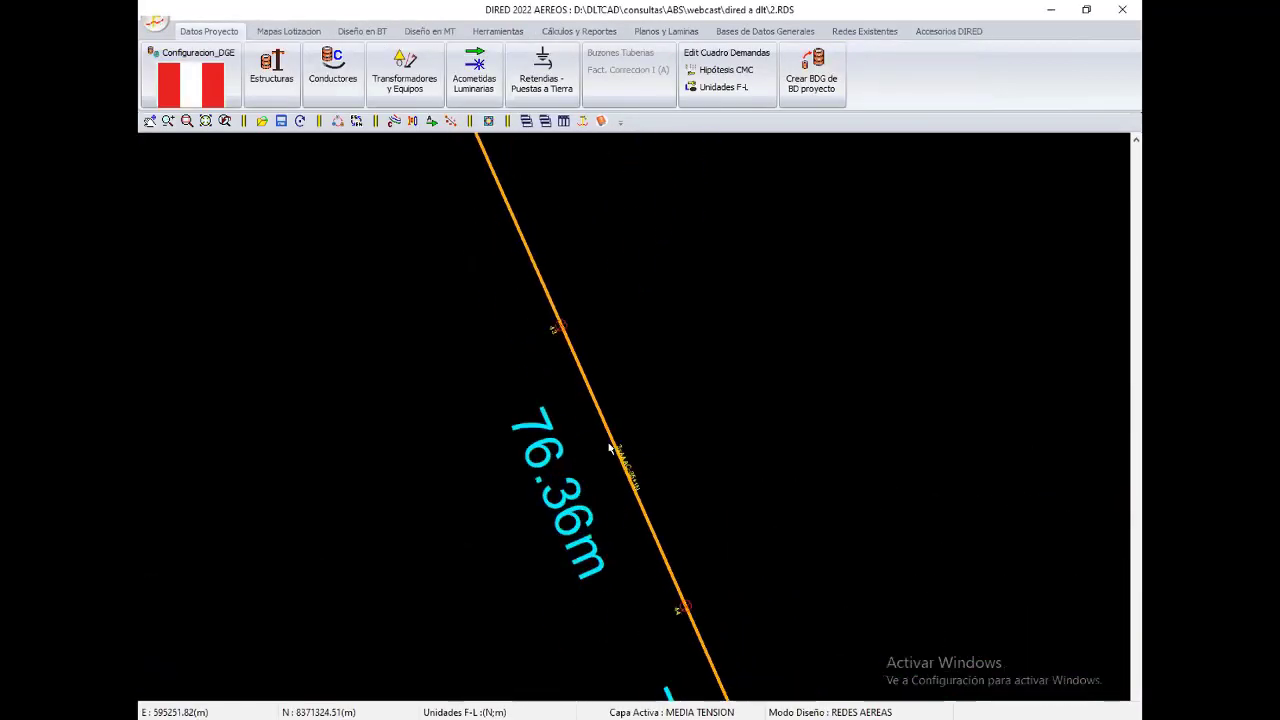
{"action": "middle_click_drag", "start_coordinate": [609, 449], "coordinate": [560, 330]}
{"action": "middle_click_drag", "start_coordinate": [706, 474], "coordinate": [562, 447]}
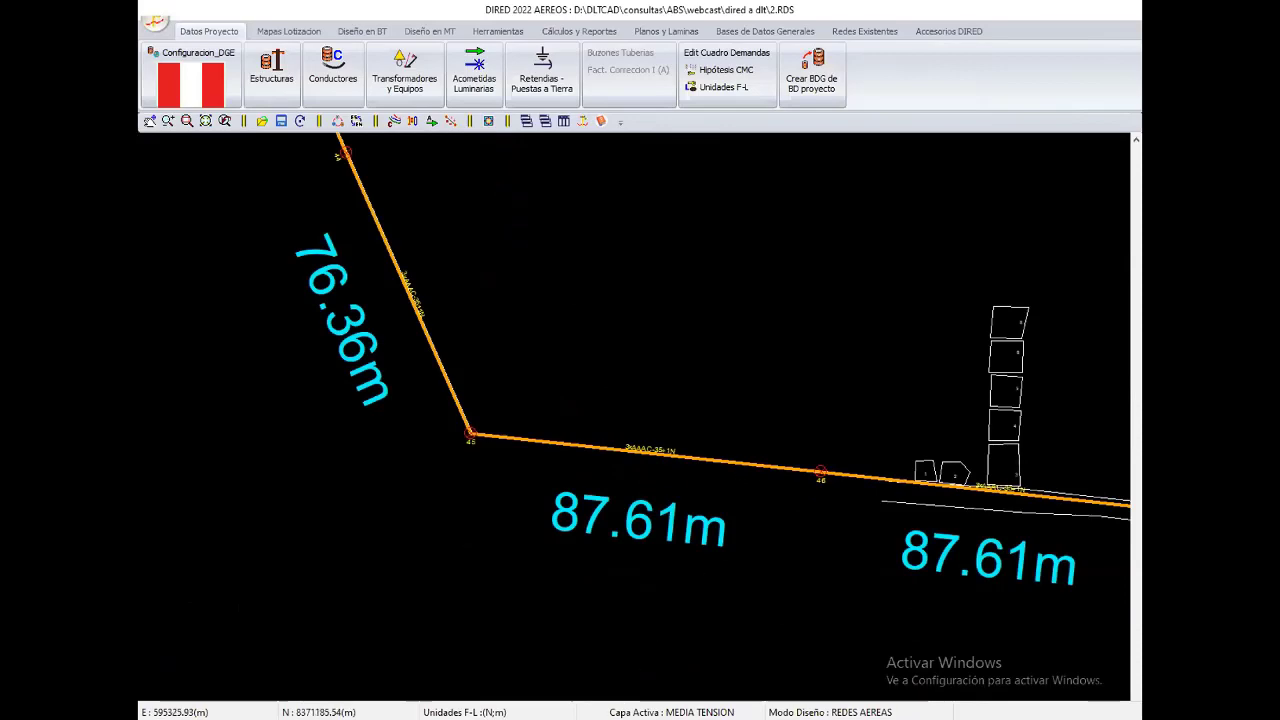
{"action": "key", "text": "alt+Tab"}
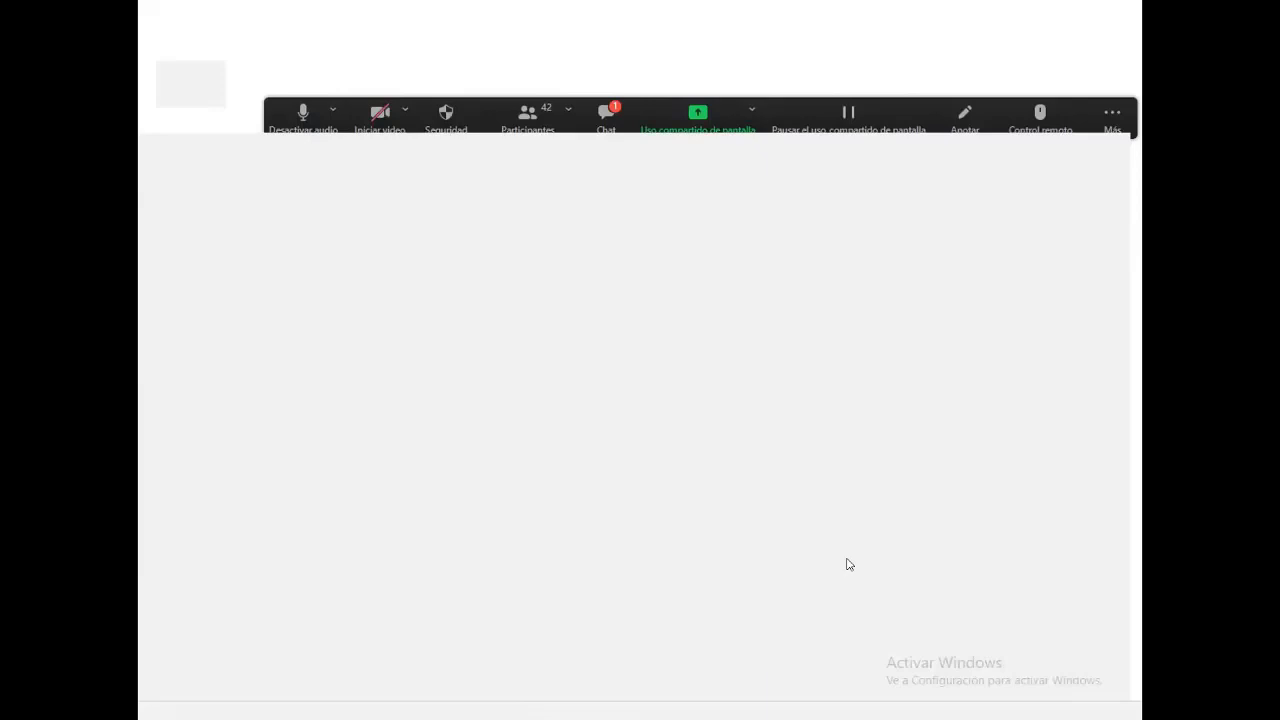
{"action": "right_click", "coordinate": [848, 565]}
{"action": "mouse_move", "coordinate": [874, 625]}
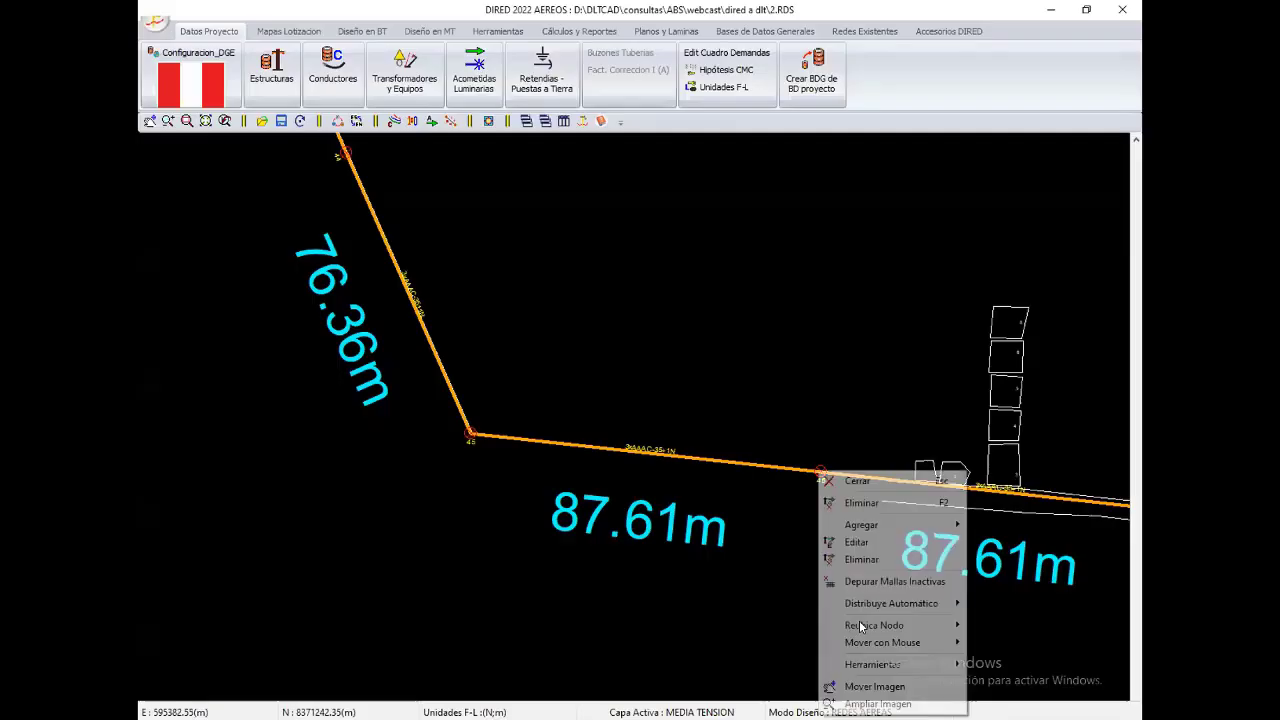
{"action": "left_click", "coordinate": [1025, 681]}
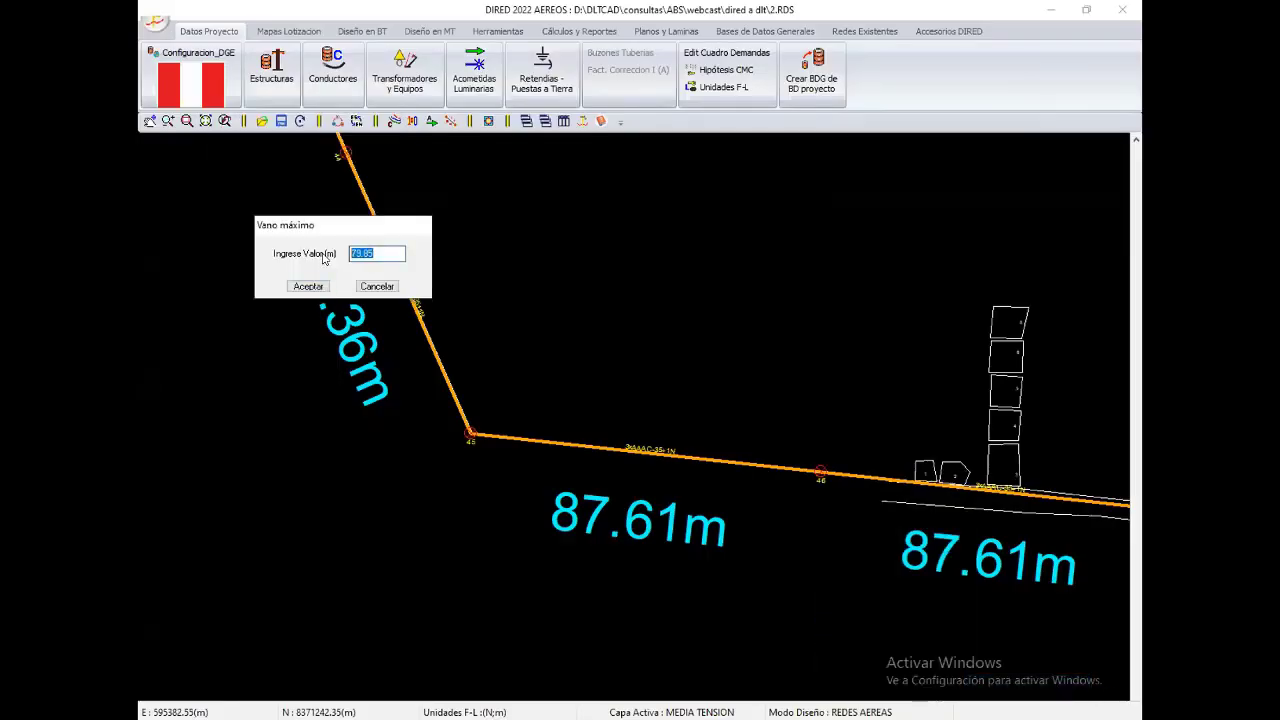
{"action": "type", "text": "55.05"}
{"action": "left_click", "coordinate": [306, 287]}
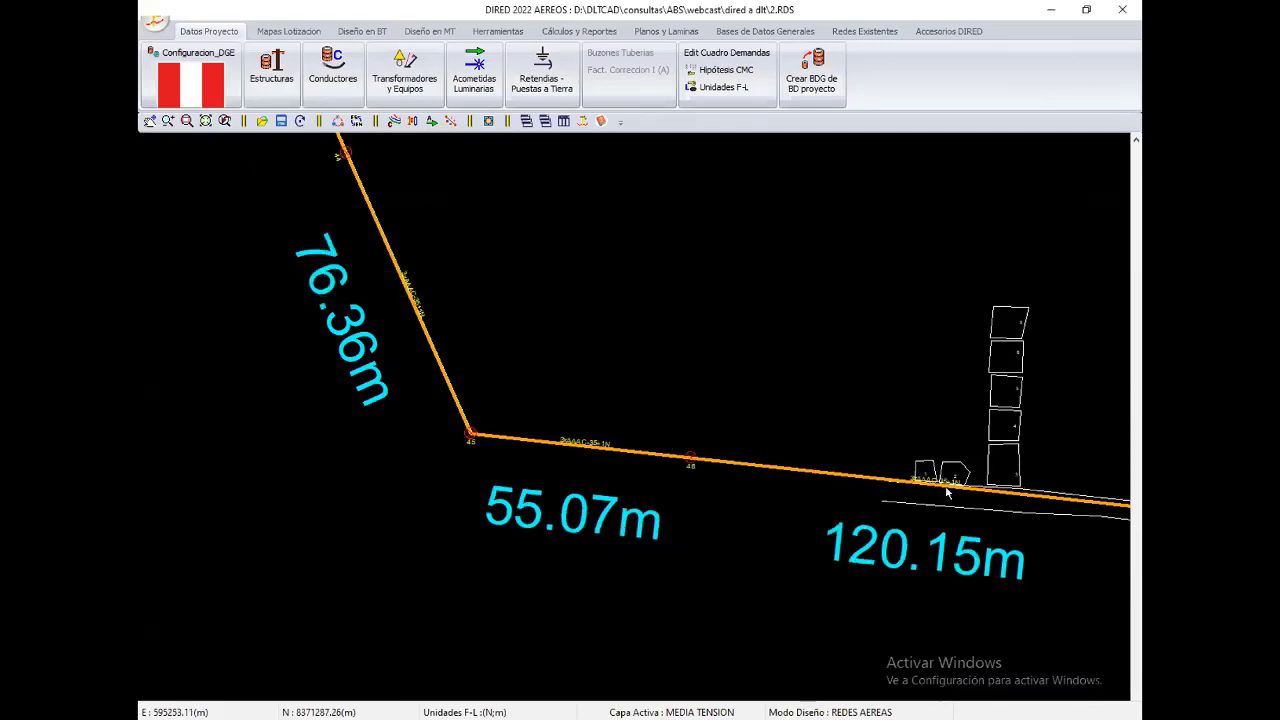
Step: Add structure 47 on the 120.15 m span of the plan-view line
{"action": "right_click", "coordinate": [740, 332]}
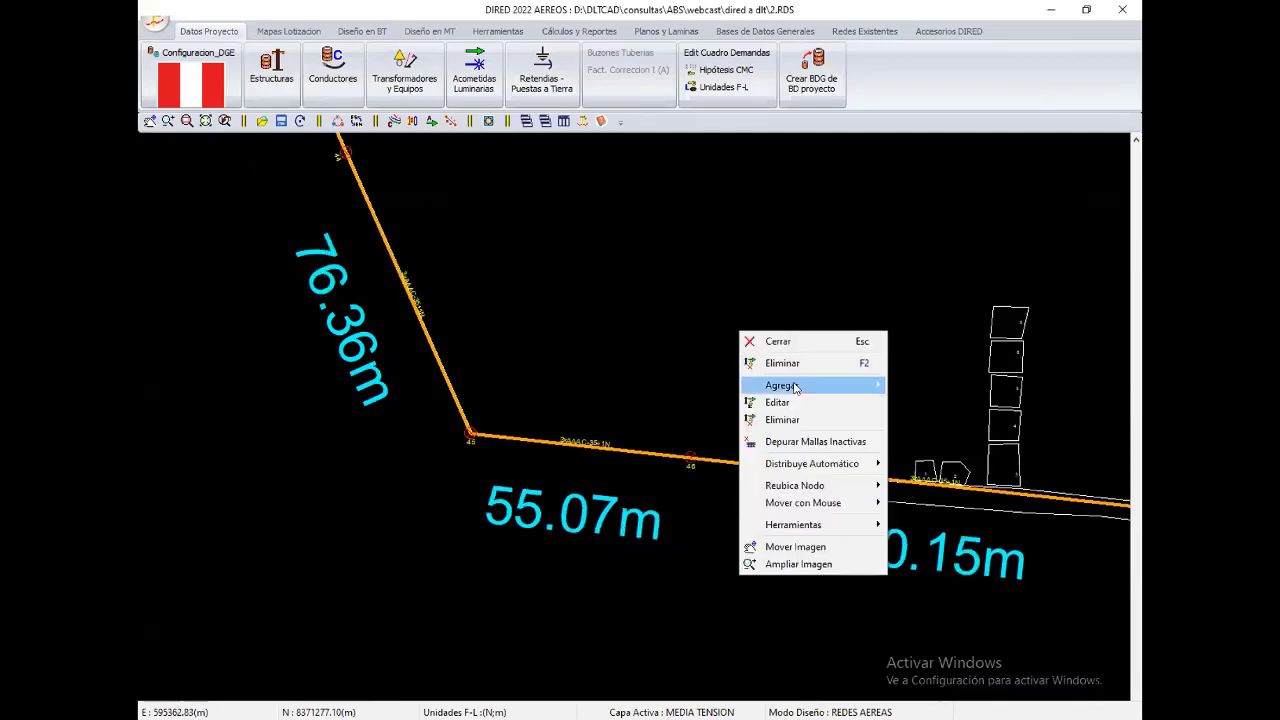
{"action": "mouse_move", "coordinate": [782, 385]}
{"action": "left_click", "coordinate": [910, 384]}
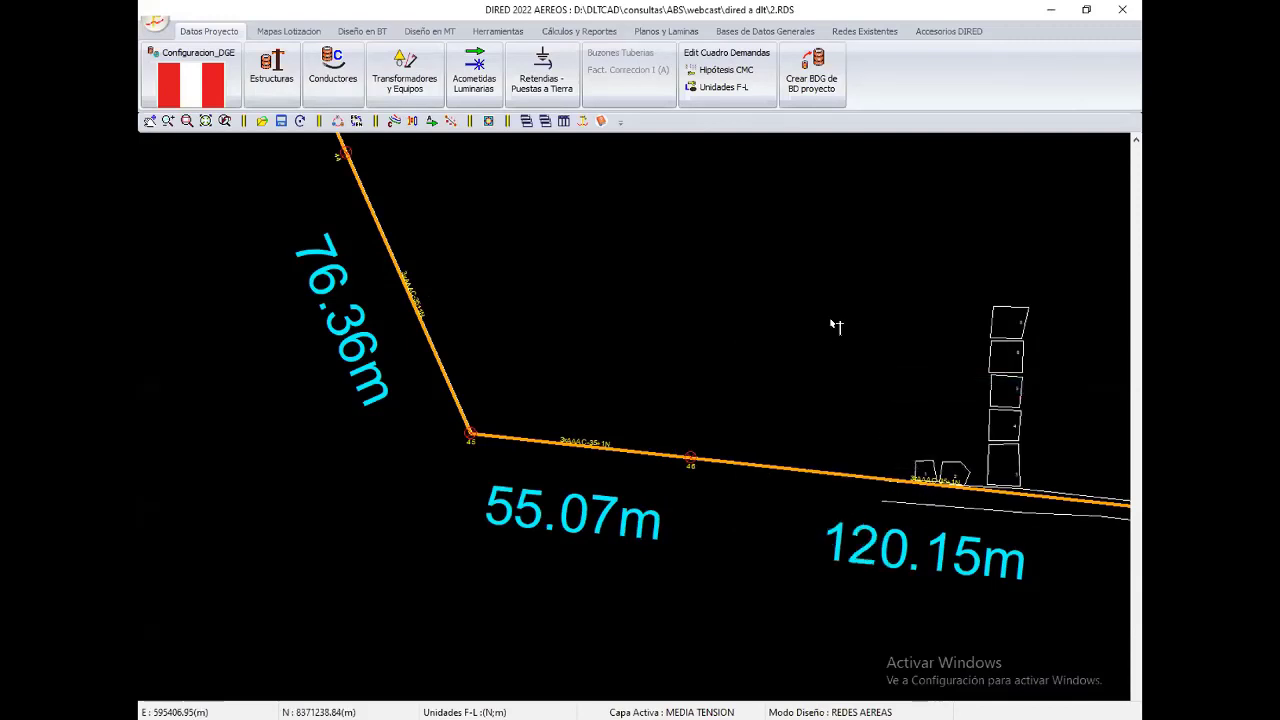
{"action": "left_click", "coordinate": [836, 326]}
{"action": "right_click", "coordinate": [836, 326]}
{"action": "left_click", "coordinate": [845, 330]}
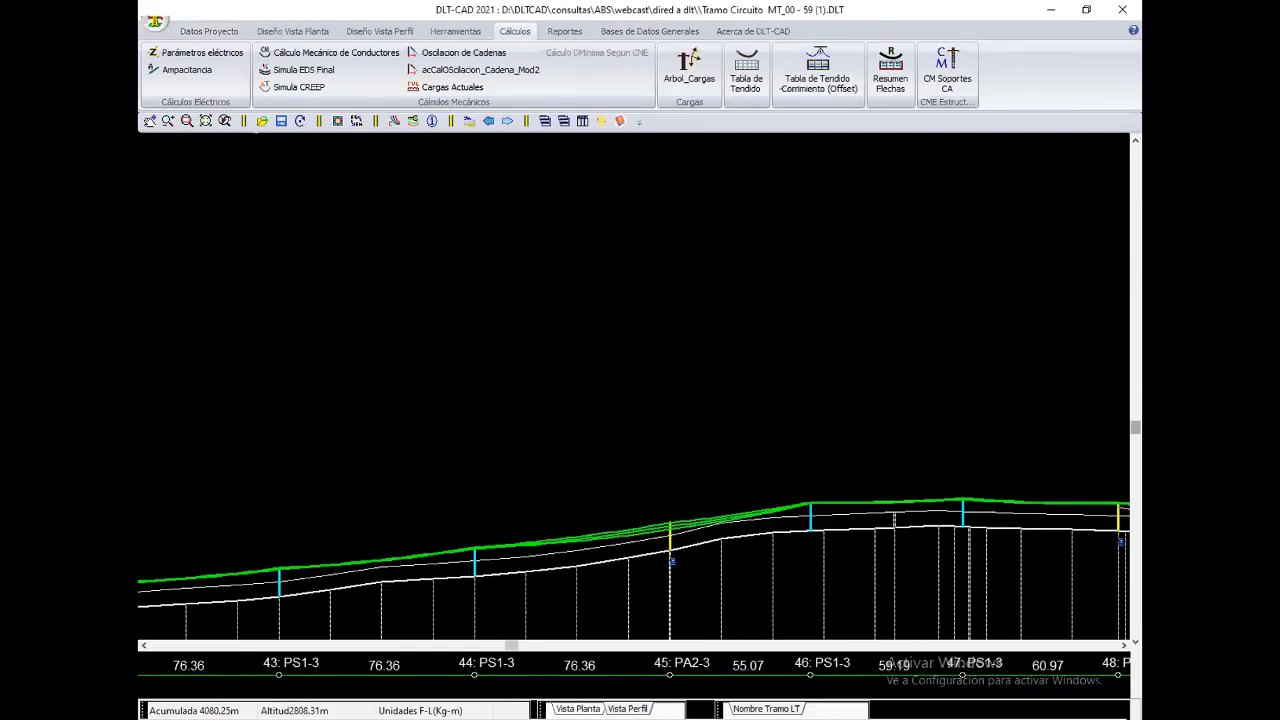
Step: Reposition structure 47 at 59.19 m from the previous pole
{"action": "left_click", "coordinate": [577, 650]}
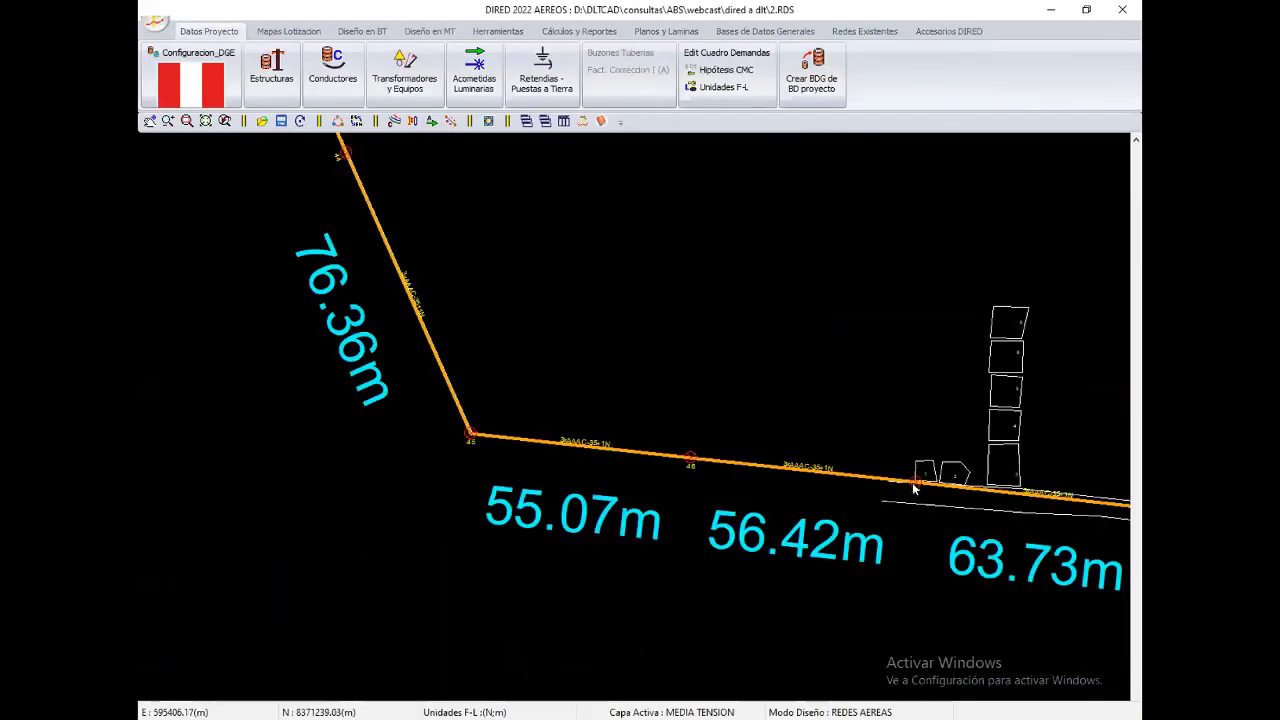
{"action": "right_click", "coordinate": [913, 488]}
{"action": "mouse_move", "coordinate": [969, 393]}
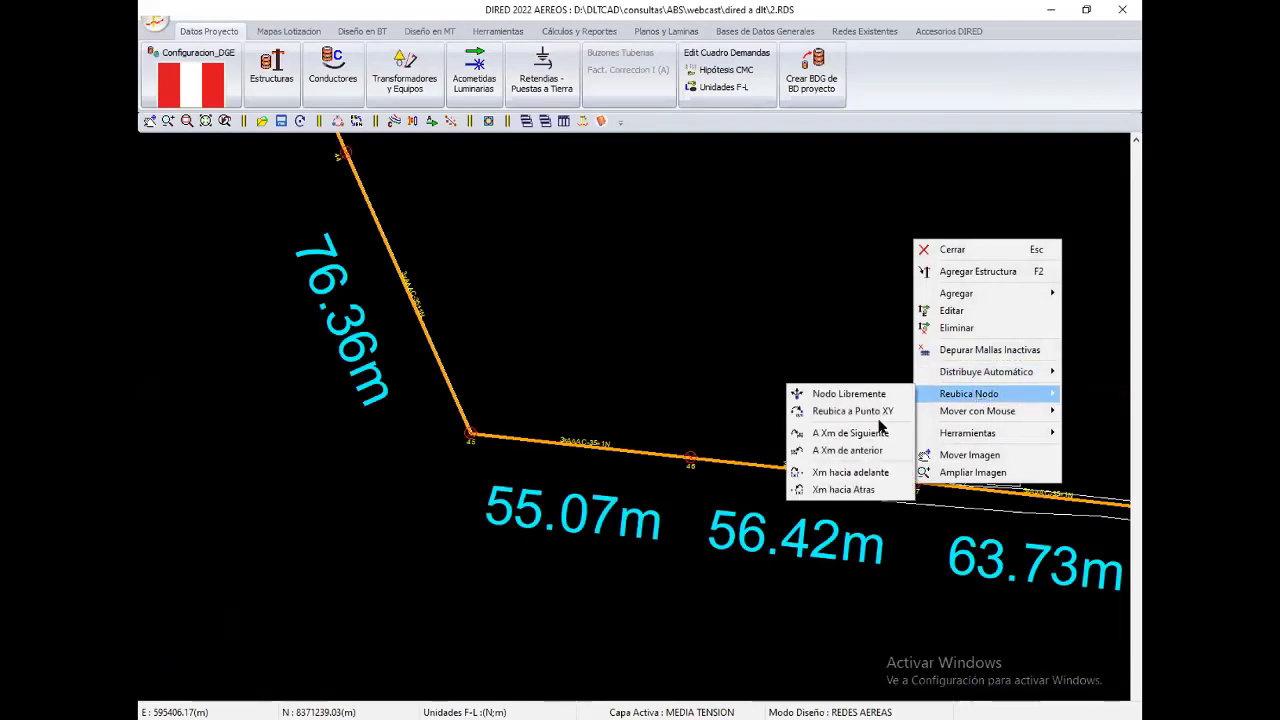
{"action": "left_click", "coordinate": [866, 450]}
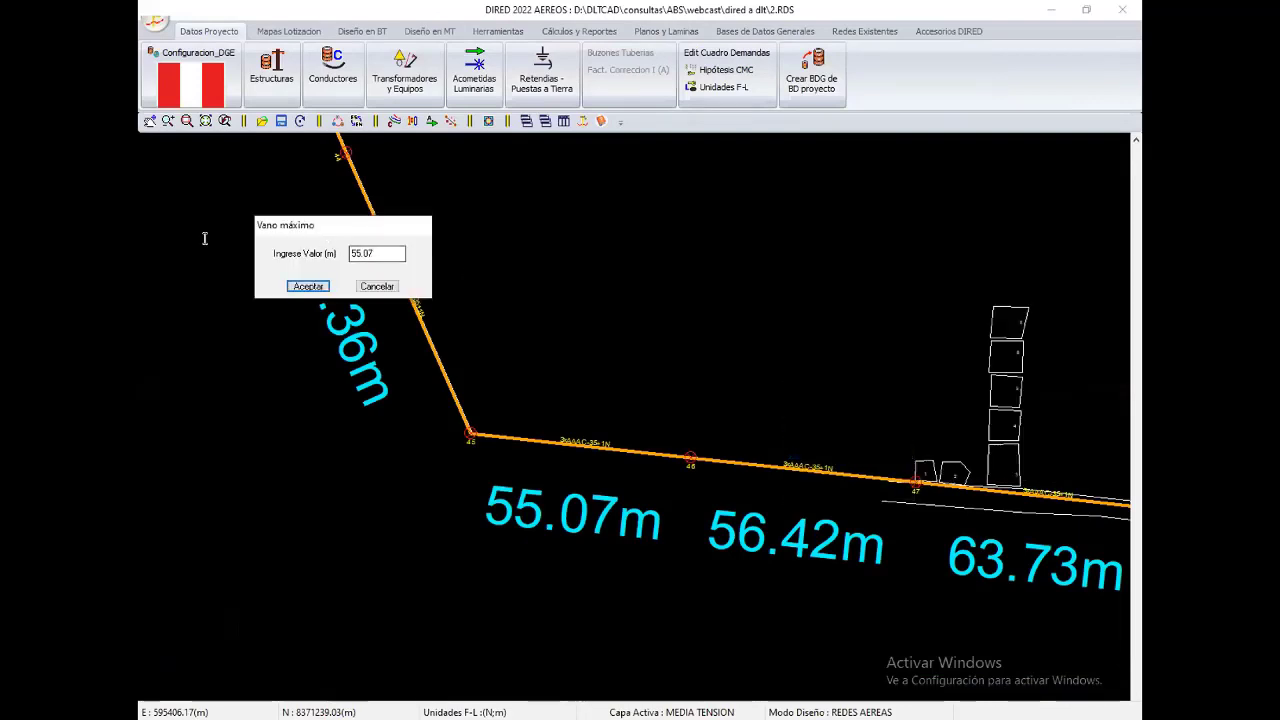
{"action": "type", "text": "590"}
{"action": "key", "text": "BackSpace"}
{"action": "type", "text": ".19"}
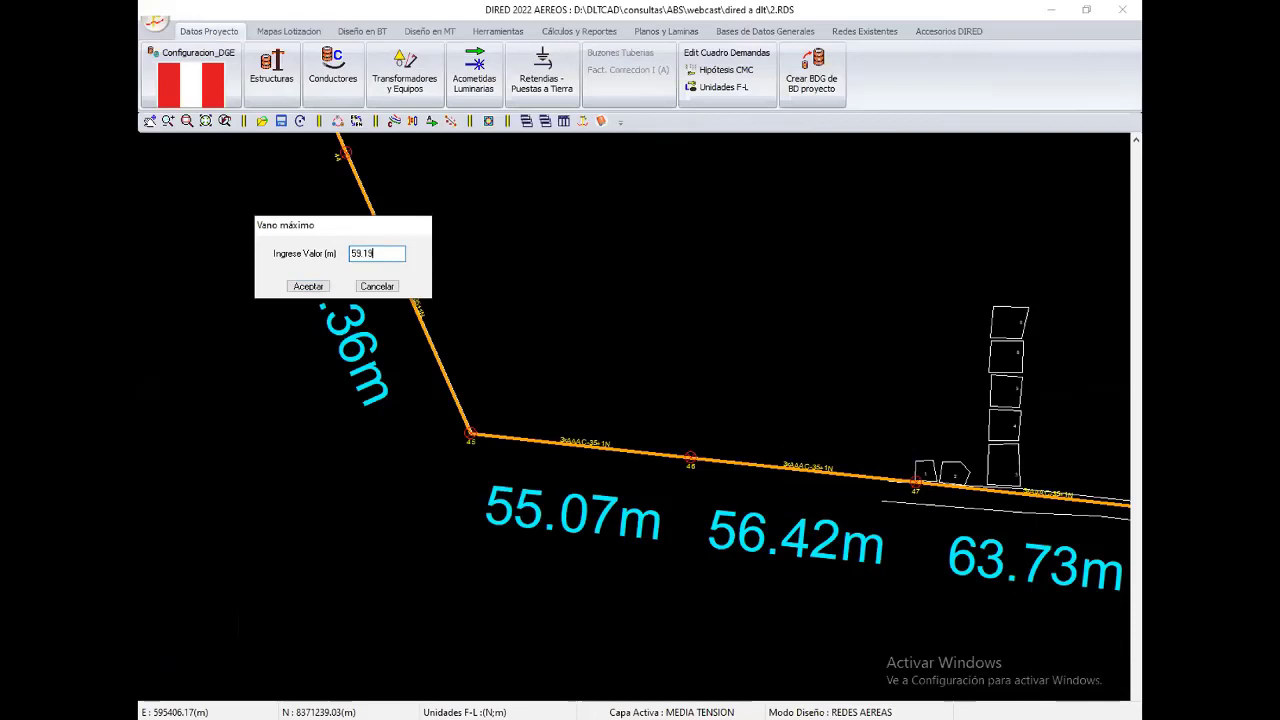
{"action": "left_click", "coordinate": [308, 286]}
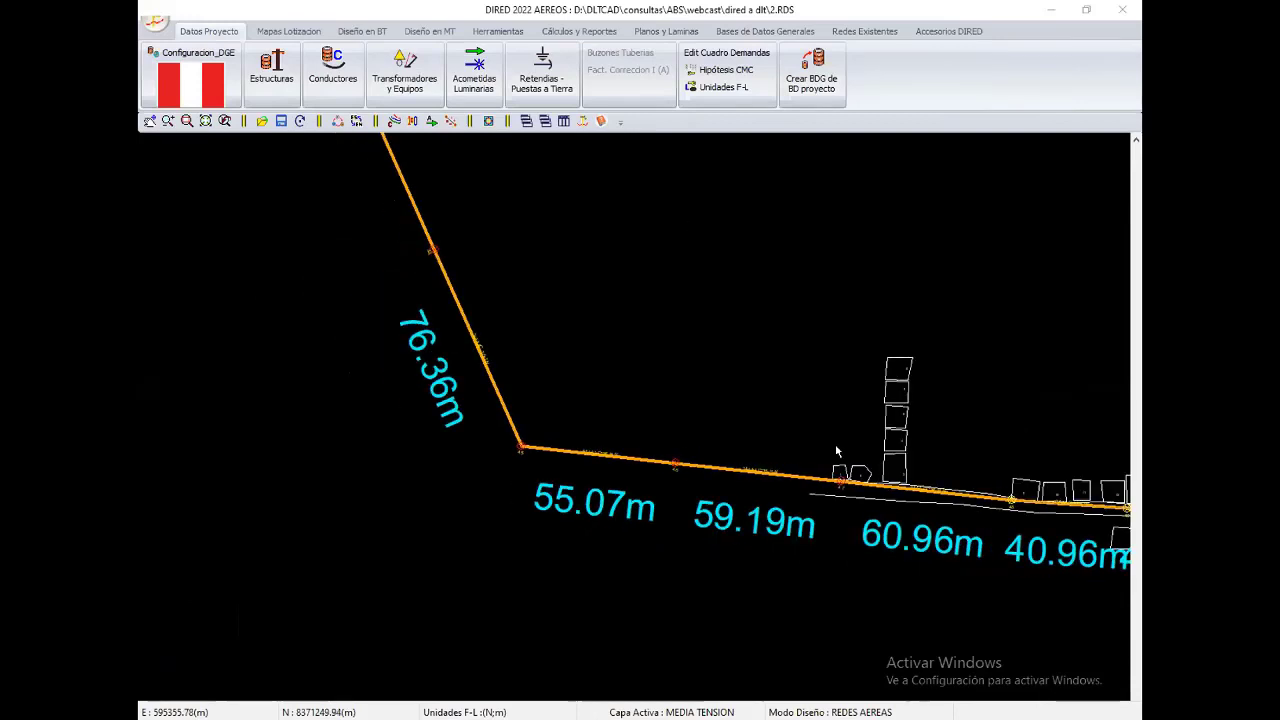
{"action": "scroll", "coordinate": [717, 418], "scroll_direction": "down", "scroll_amount": 1}
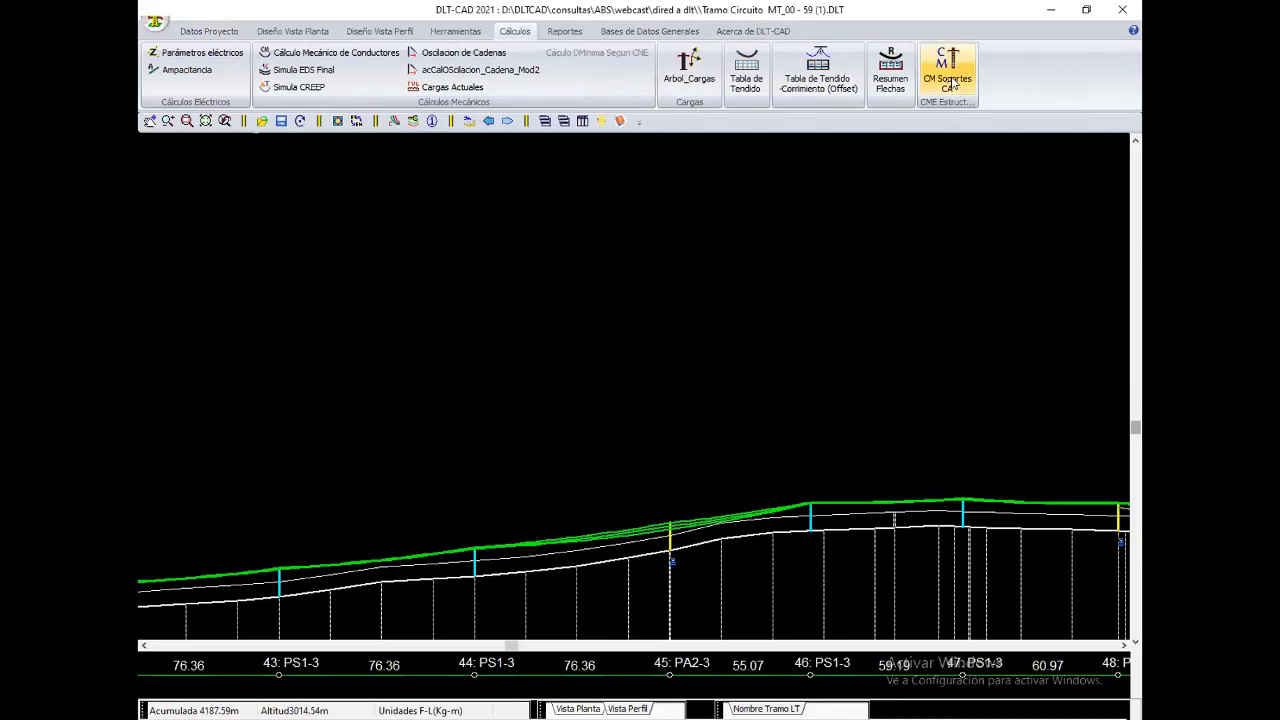
Step: Run the CME structural check, review vertical loads, then return to transversal results at structure 6
{"action": "left_click", "coordinate": [953, 85]}
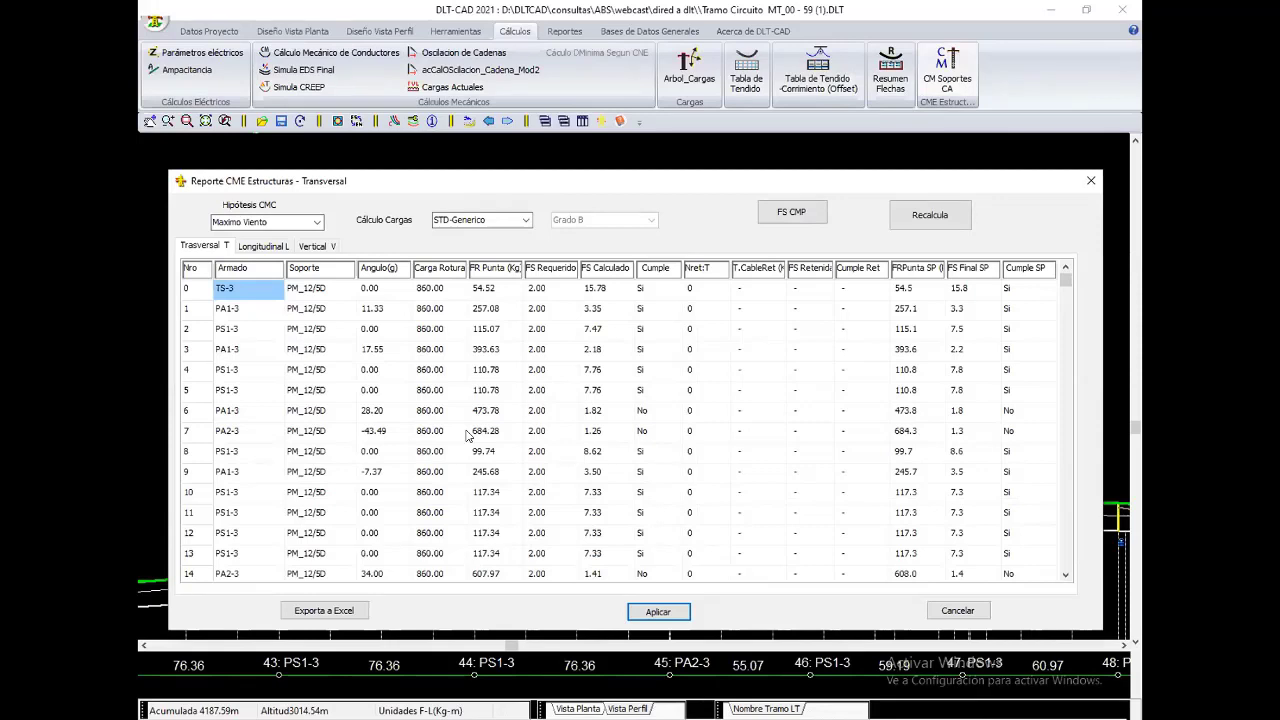
{"action": "left_click", "coordinate": [312, 246]}
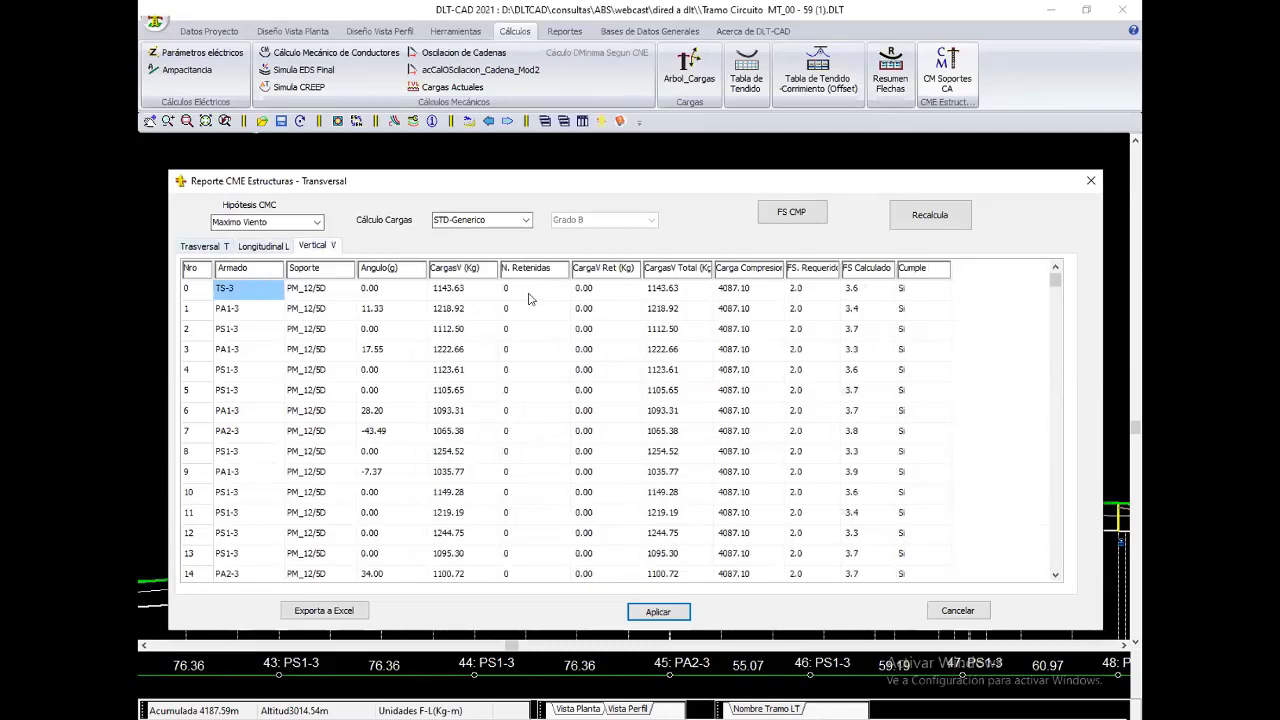
{"action": "key", "text": "ctrl+Tab"}
{"action": "left_click", "coordinate": [706, 410]}
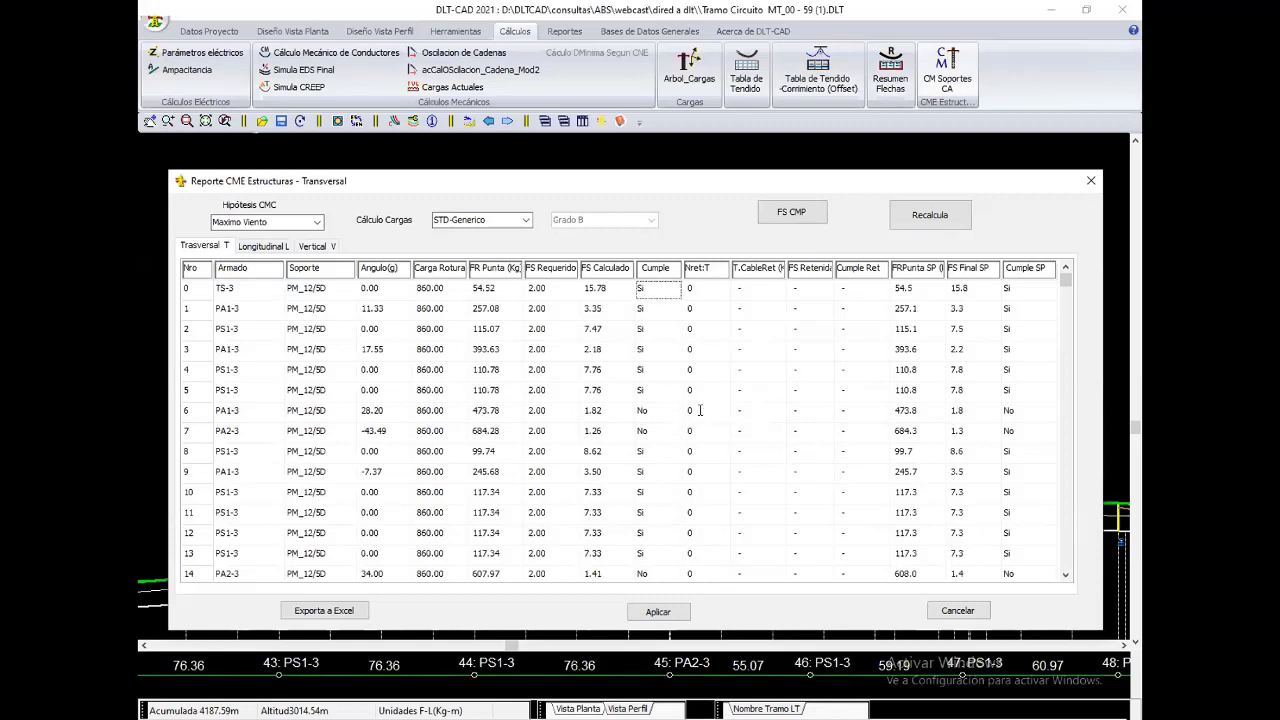
Step: Set Nret:T to 1 for structures 6 and 7, recalculate, and close the CME report
{"action": "left_click", "coordinate": [704, 411]}
{"action": "type", "text": "1"}
{"action": "left_click", "coordinate": [715, 429]}
{"action": "type", "text": "1"}
{"action": "left_click", "coordinate": [954, 213]}
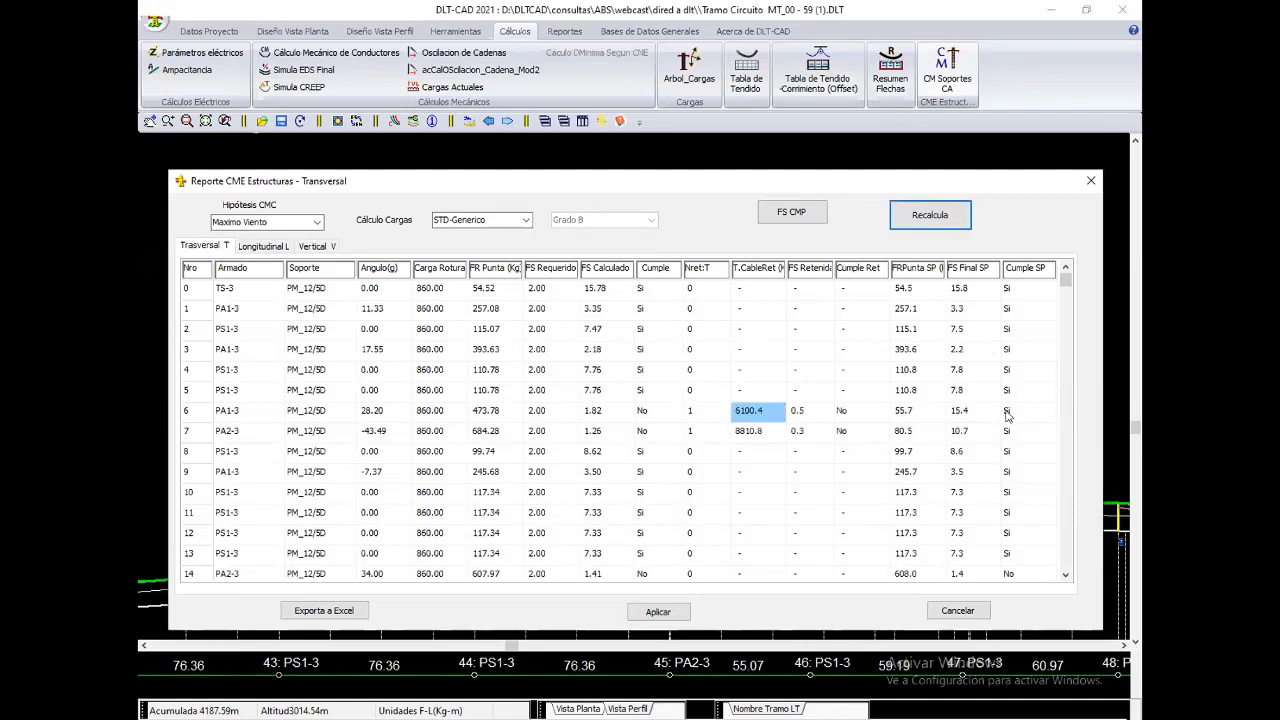
{"action": "left_click", "coordinate": [1087, 183]}
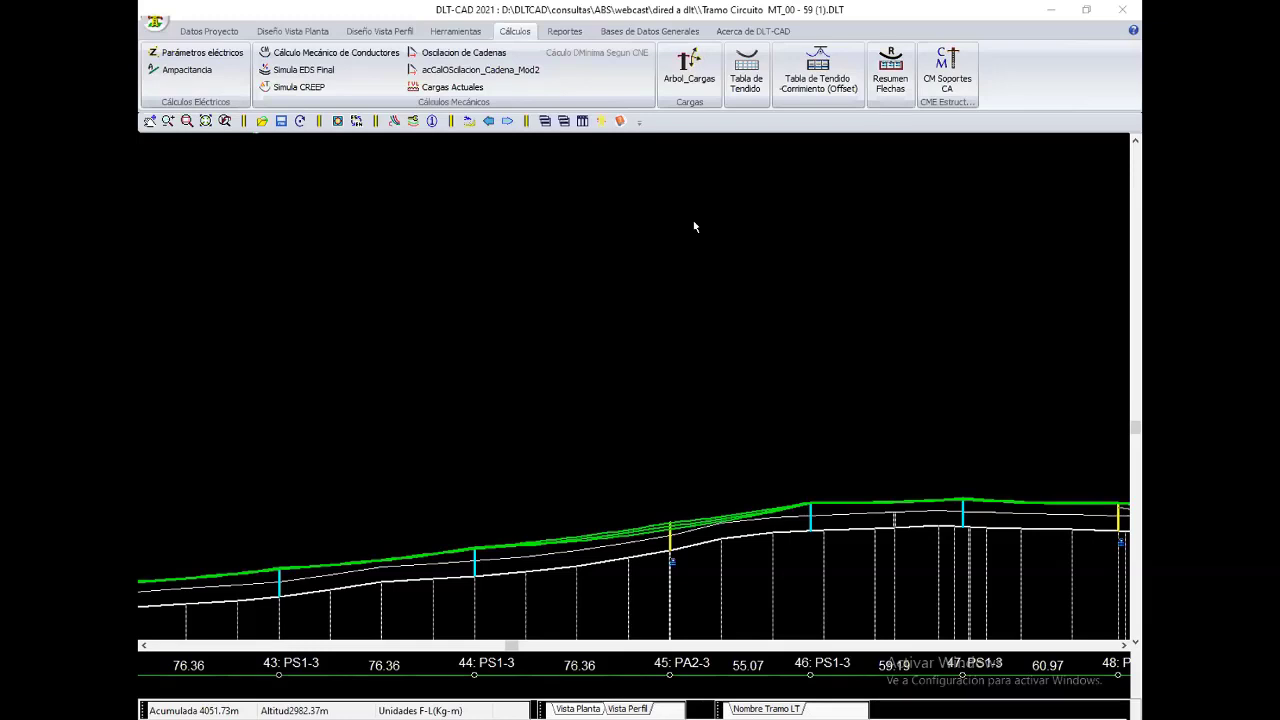
Step: Zoom the view and launch Exporta Google Ruta Actual to export the route as KML
{"action": "scroll", "coordinate": [484, 531], "scroll_direction": "down", "scroll_amount": 1}
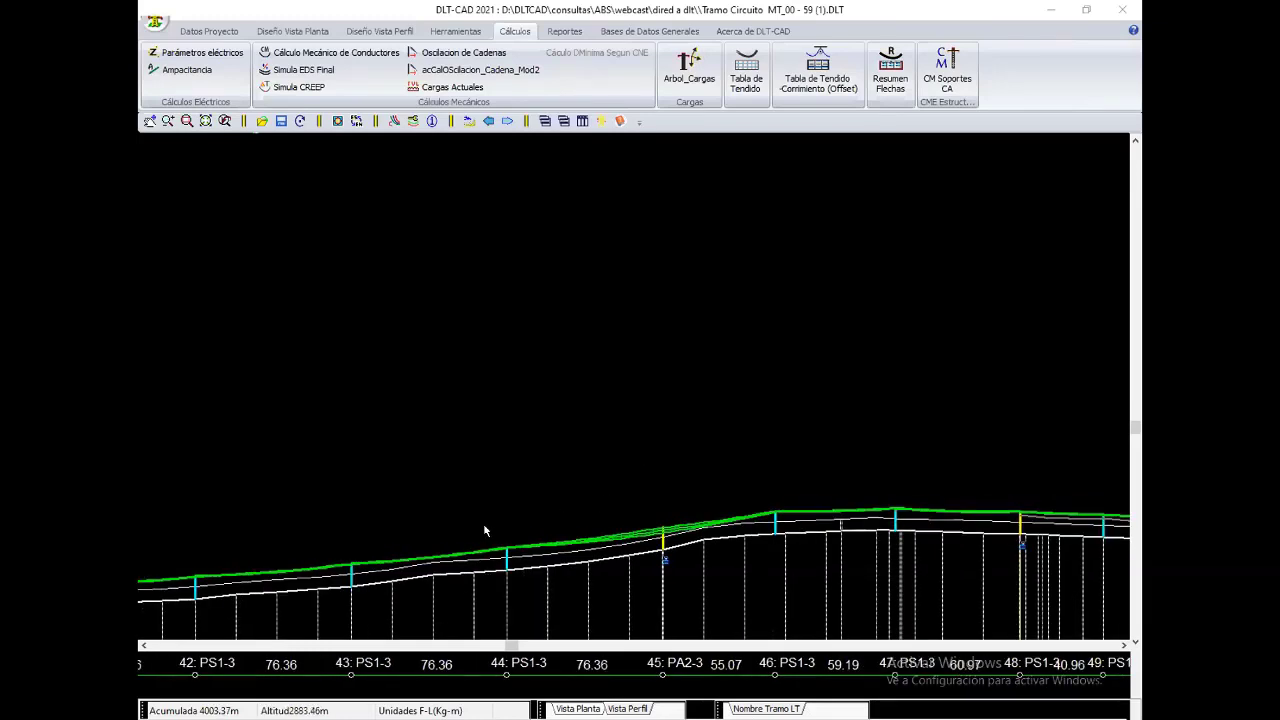
{"action": "scroll", "coordinate": [720, 414], "scroll_direction": "down", "scroll_amount": 1}
{"action": "scroll", "coordinate": [720, 414], "scroll_direction": "down", "scroll_amount": 2}
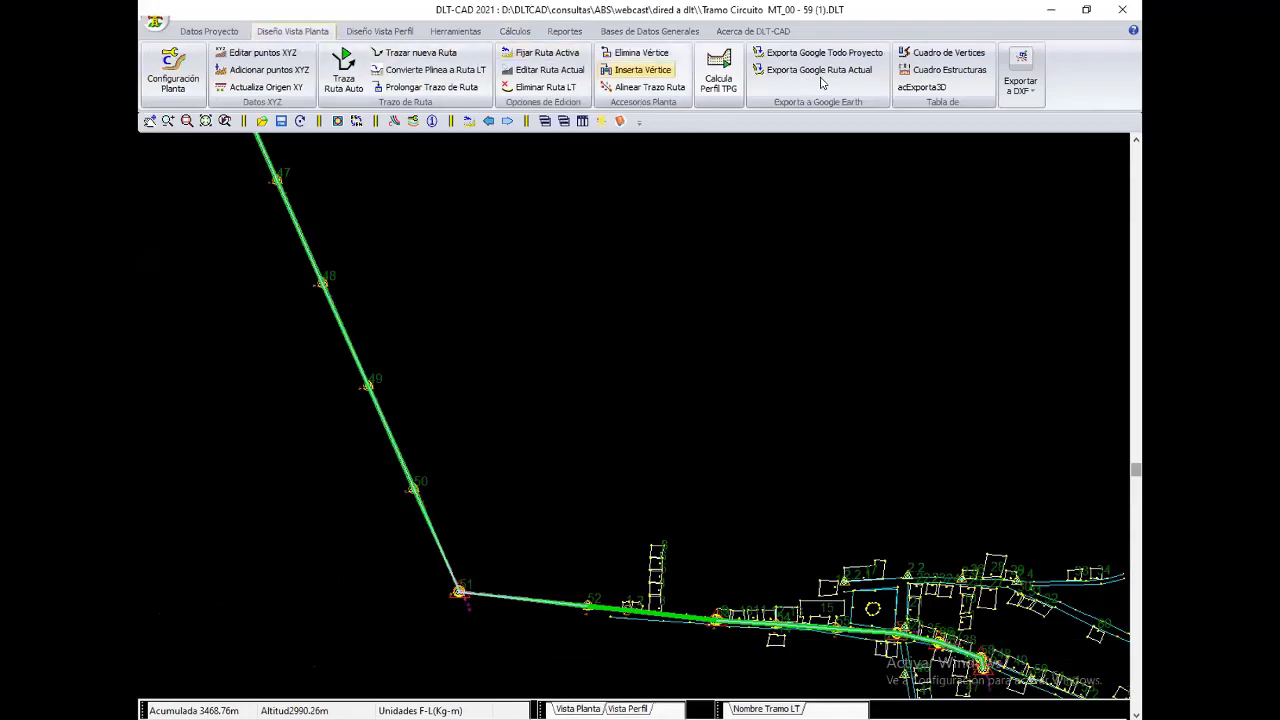
{"action": "scroll", "coordinate": [624, 346], "scroll_direction": "down", "scroll_amount": 2}
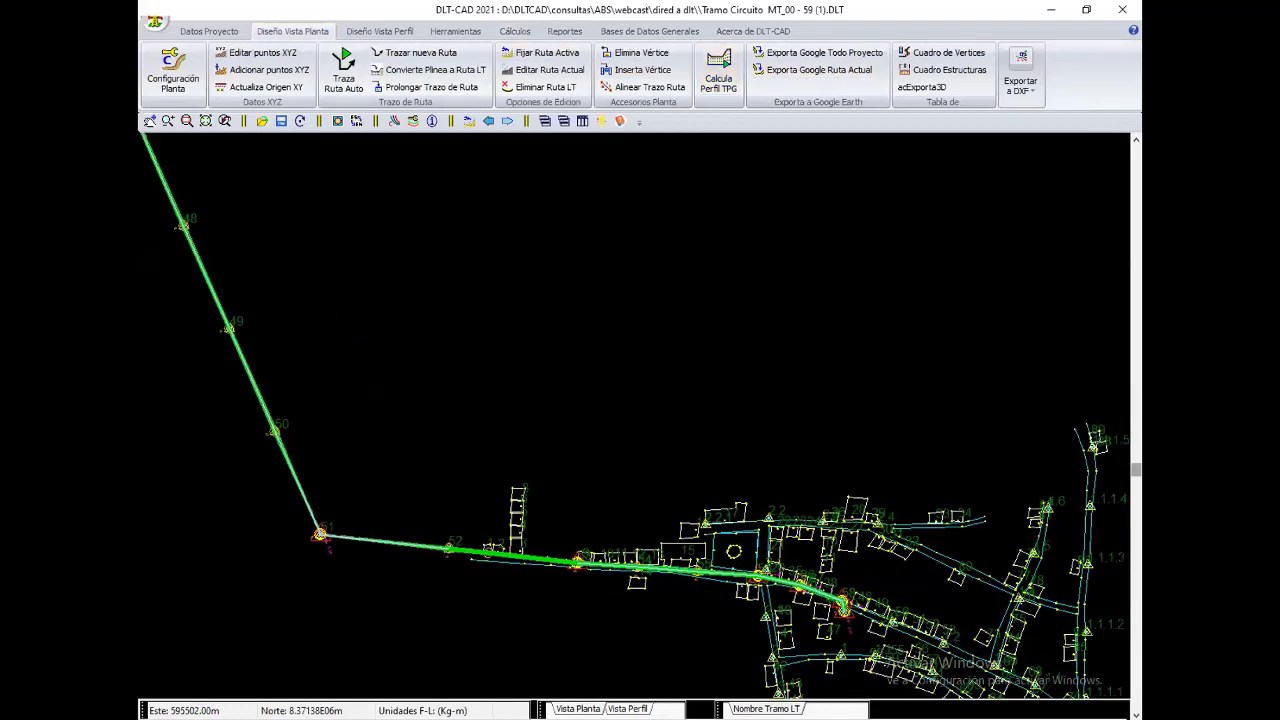
{"action": "left_click", "coordinate": [818, 72]}
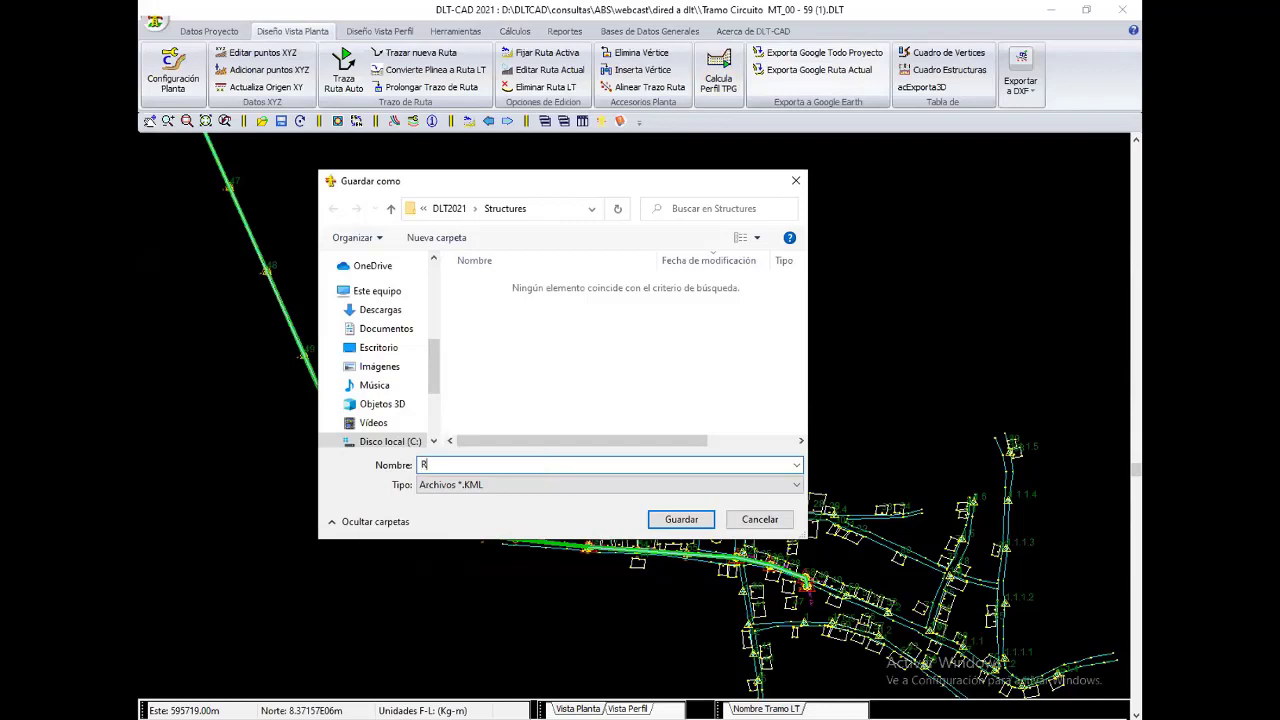
Step: Save the route as Ruta.KML in the Escritorio > dired a dlt folder
{"action": "left_click", "coordinate": [360, 440]}
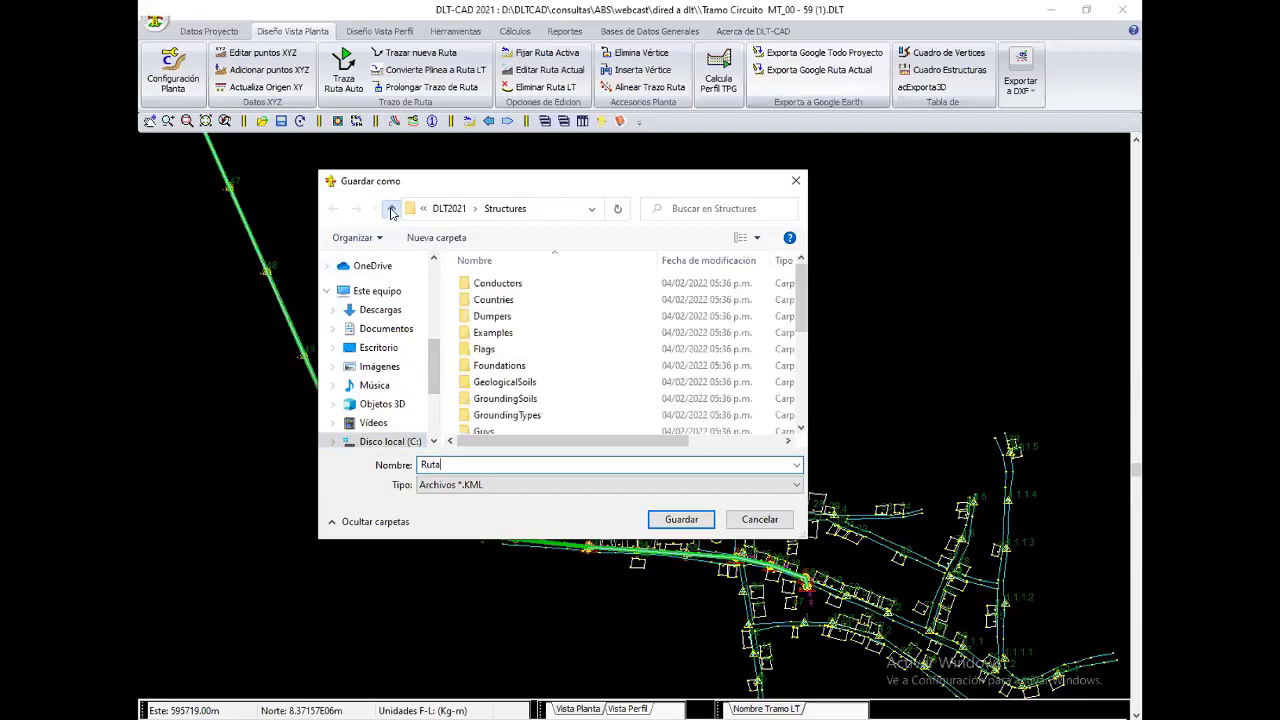
{"action": "left_click", "coordinate": [378, 347]}
{"action": "mouse_move", "coordinate": [433, 300]}
{"action": "left_mouse_down"}
{"action": "mouse_move", "coordinate": [427, 335]}
{"action": "mouse_move", "coordinate": [427, 318]}
{"action": "left_mouse_up"}
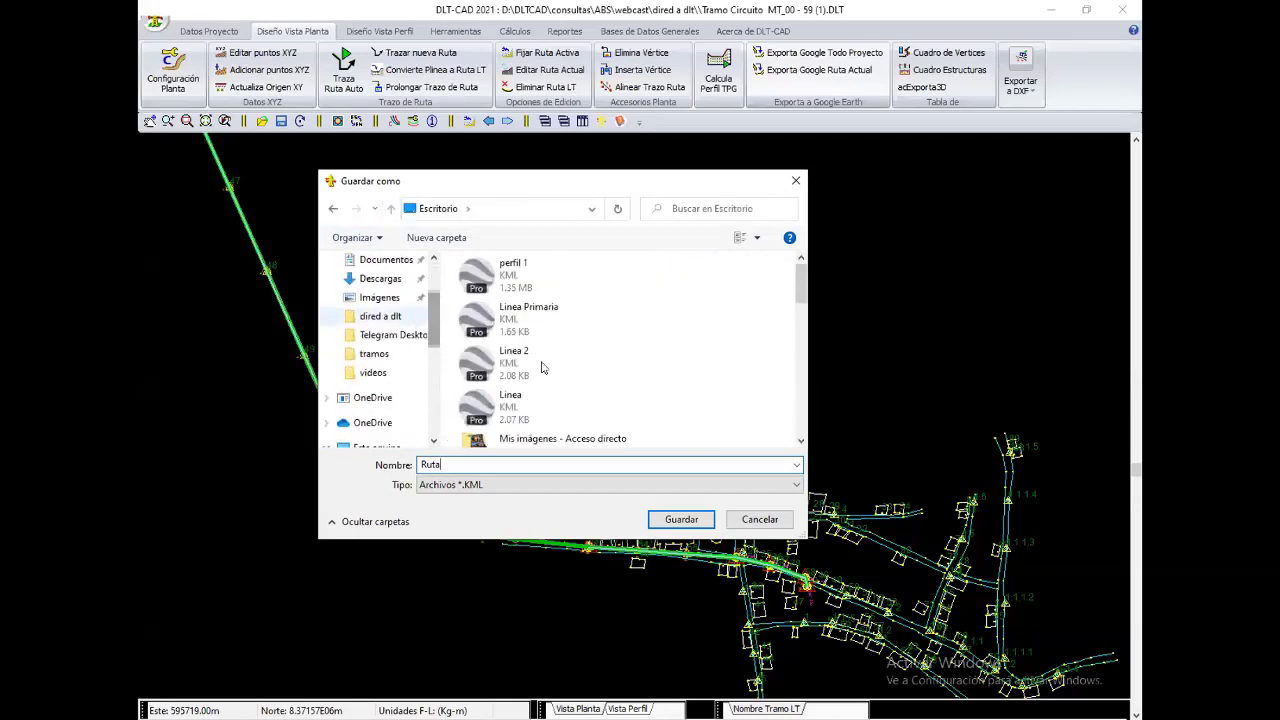
{"action": "left_click", "coordinate": [380, 316]}
{"action": "left_click", "coordinate": [681, 520]}
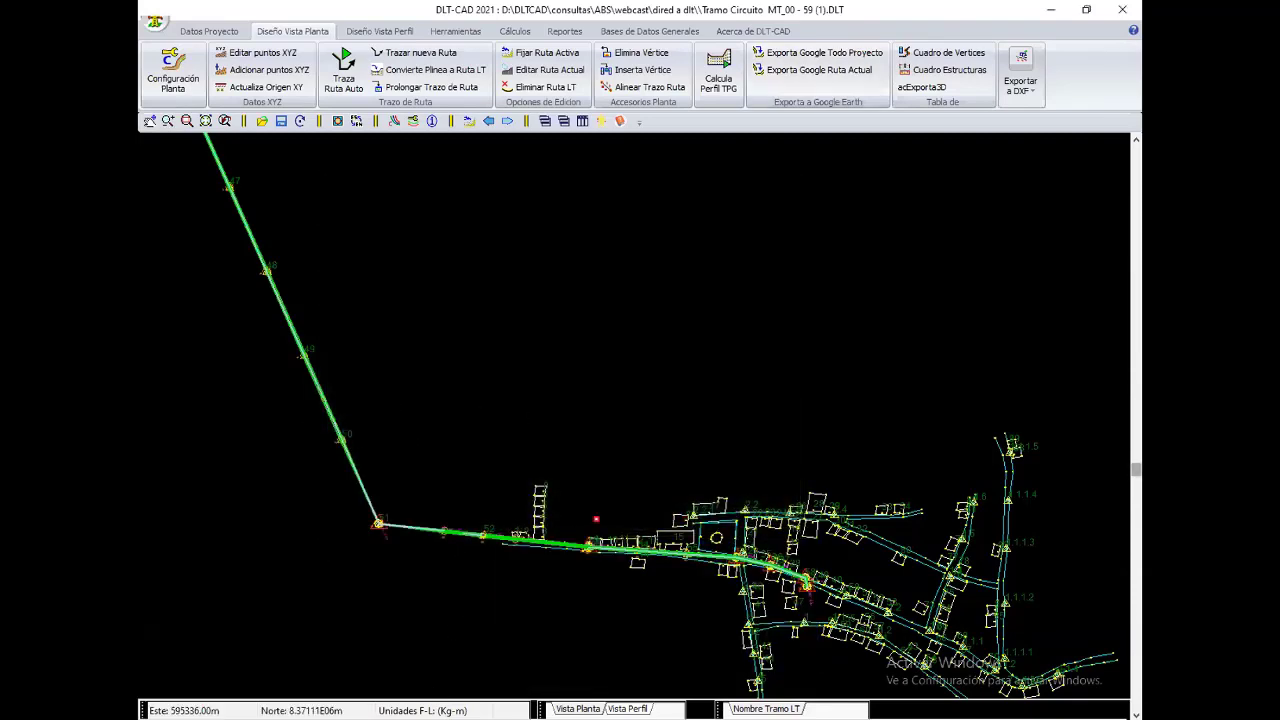
{"action": "key", "text": "alt+Tab"}
Step: Open Ruta.KML in Google Earth Pro, then return to DIRED
{"action": "double_click", "coordinate": [297, 521]}
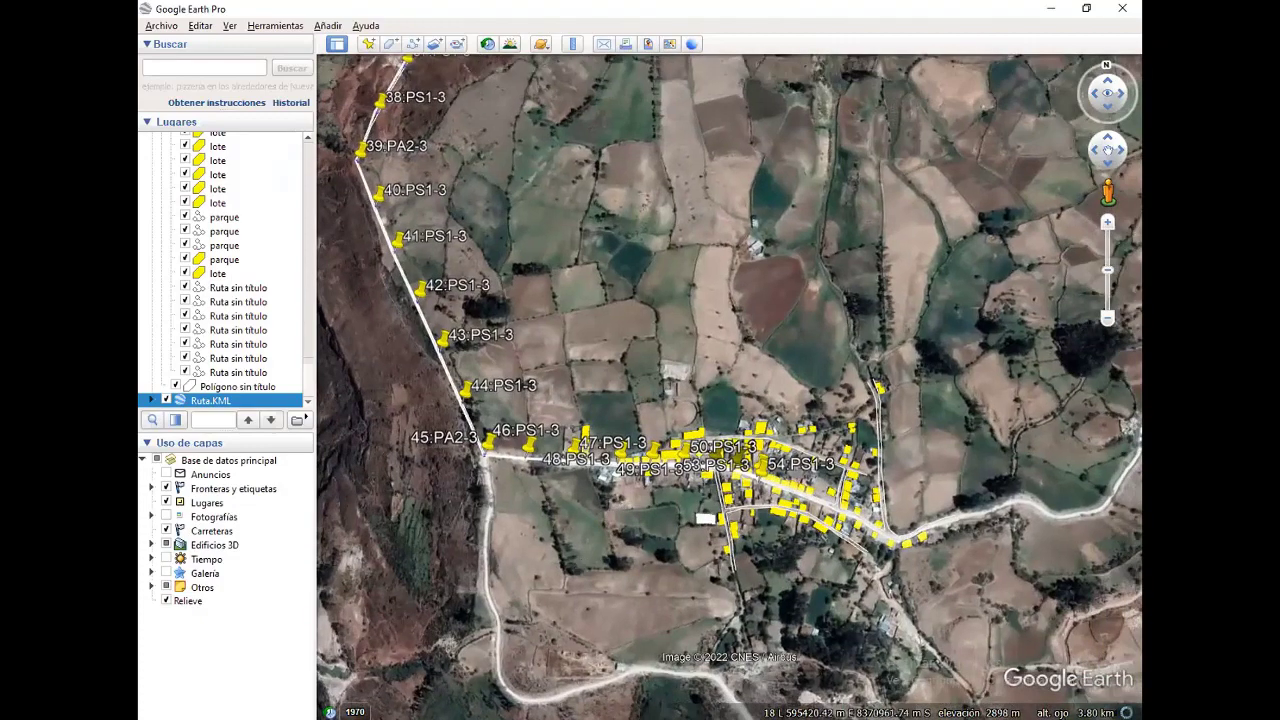
{"action": "key", "text": "alt+Tab"}
Step: Zoom to the low-voltage network around transformer SE-00 and bring up the Herramientas tools
{"action": "scroll", "coordinate": [862, 517], "scroll_direction": "down", "scroll_amount": 3}
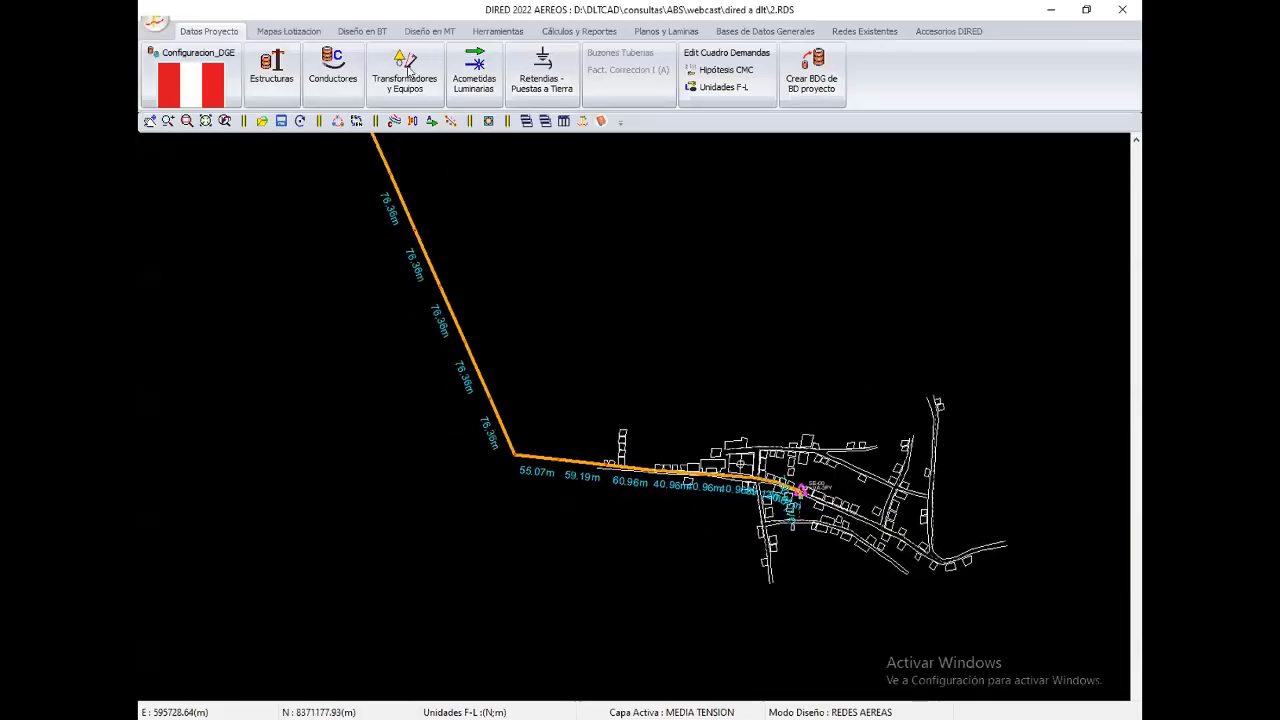
{"action": "scroll", "coordinate": [862, 517], "scroll_direction": "down", "scroll_amount": 2}
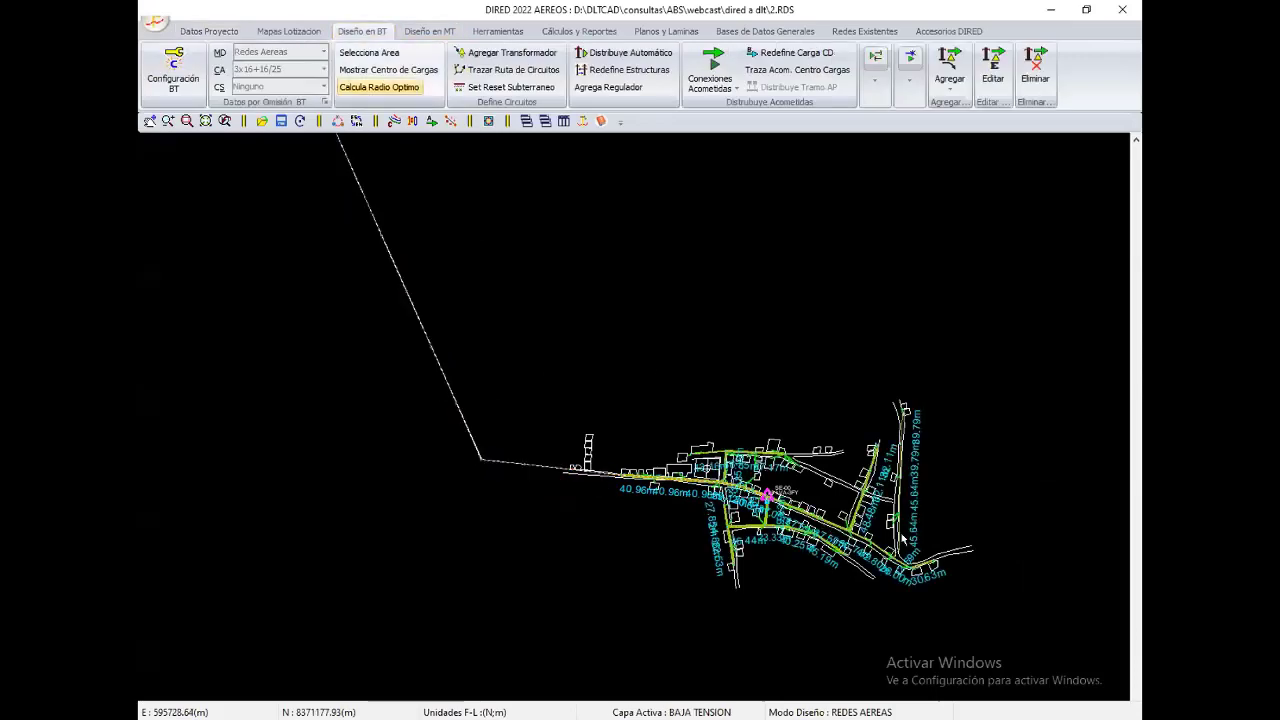
{"action": "scroll", "coordinate": [686, 511], "scroll_direction": "up", "scroll_amount": 2}
{"action": "scroll", "coordinate": [686, 511], "scroll_direction": "up", "scroll_amount": 1}
{"action": "scroll", "coordinate": [740, 530], "scroll_direction": "up", "scroll_amount": 1}
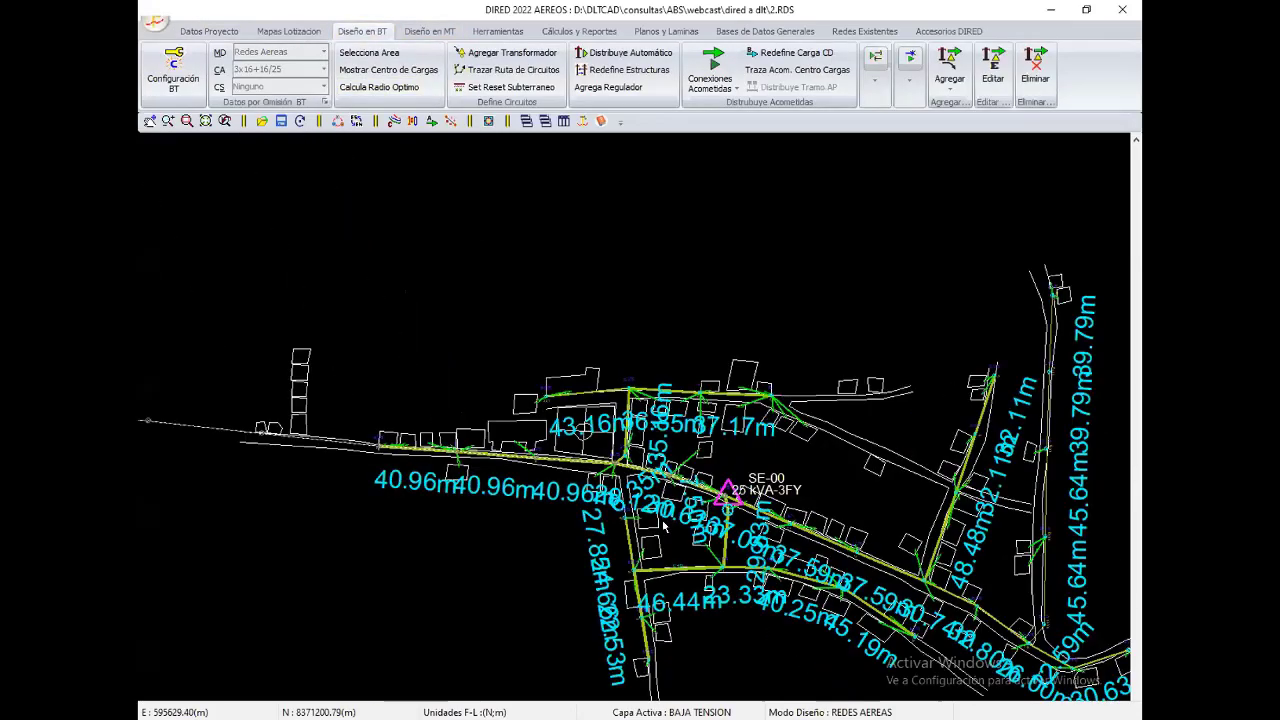
{"action": "scroll", "coordinate": [760, 530], "scroll_direction": "up", "scroll_amount": 1}
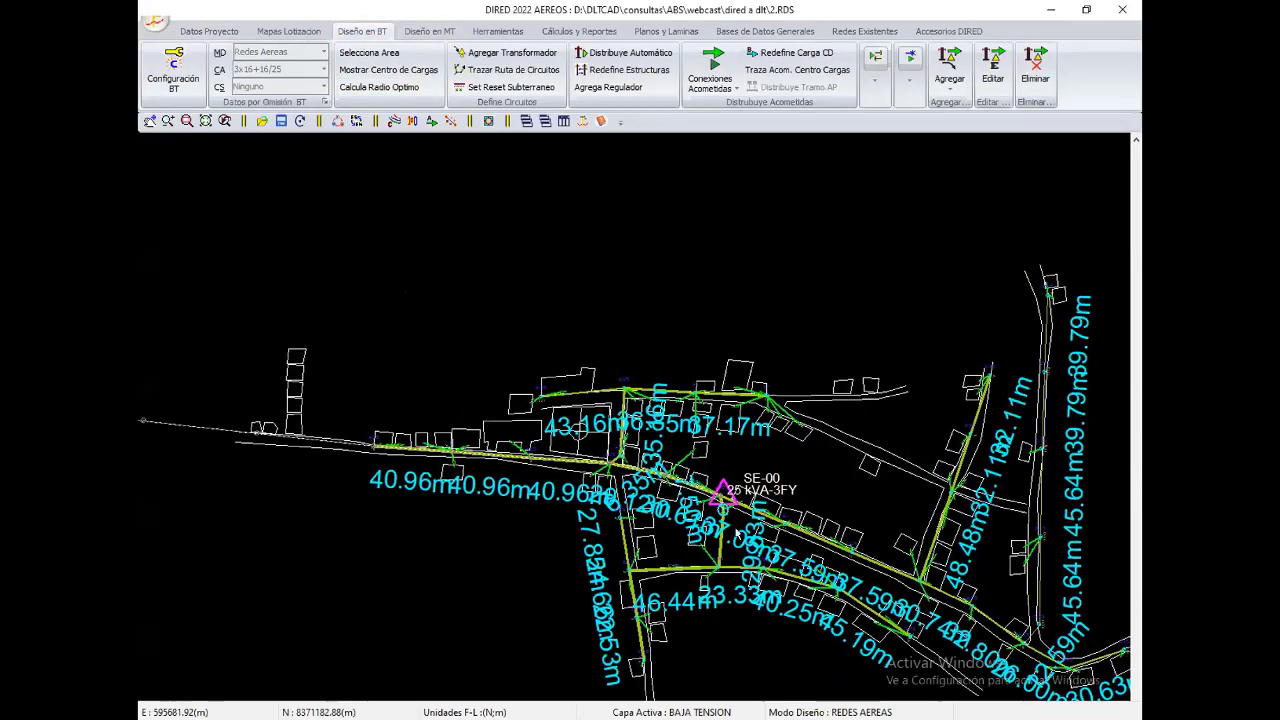
{"action": "scroll", "coordinate": [700, 480], "scroll_direction": "up", "scroll_amount": 1}
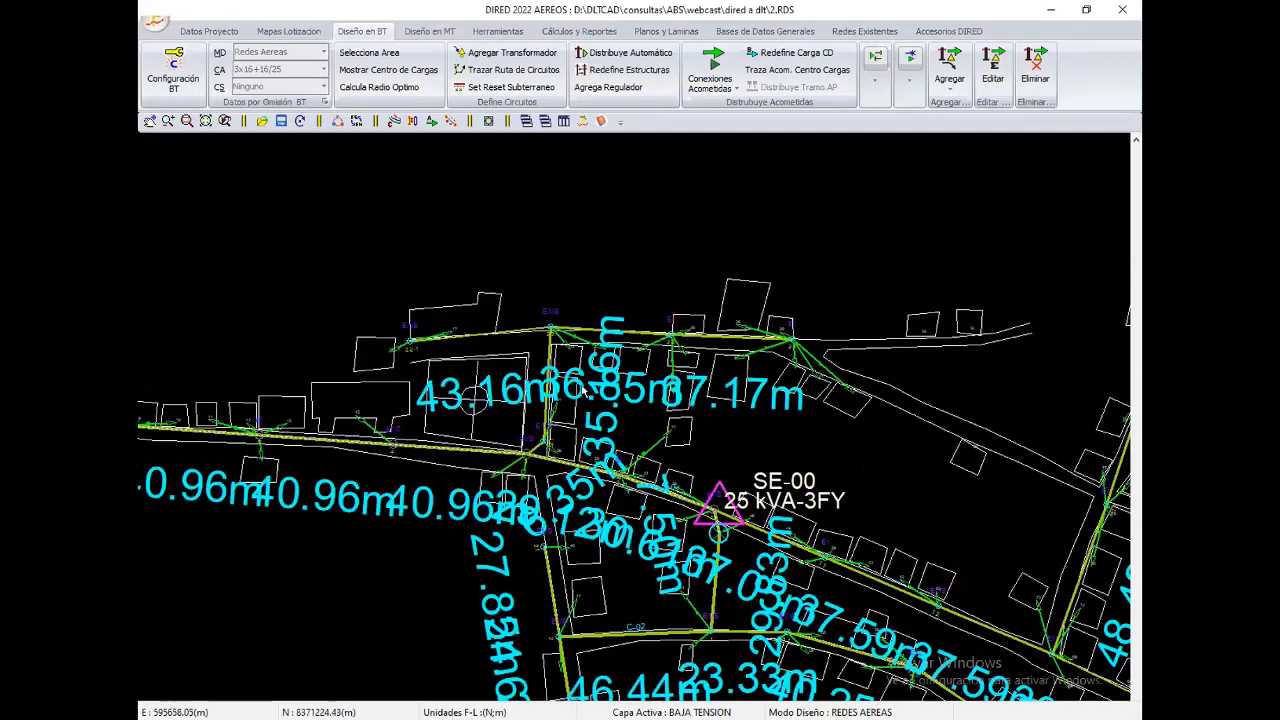
{"action": "right_click", "coordinate": [580, 392]}
{"action": "key", "text": "Escape"}
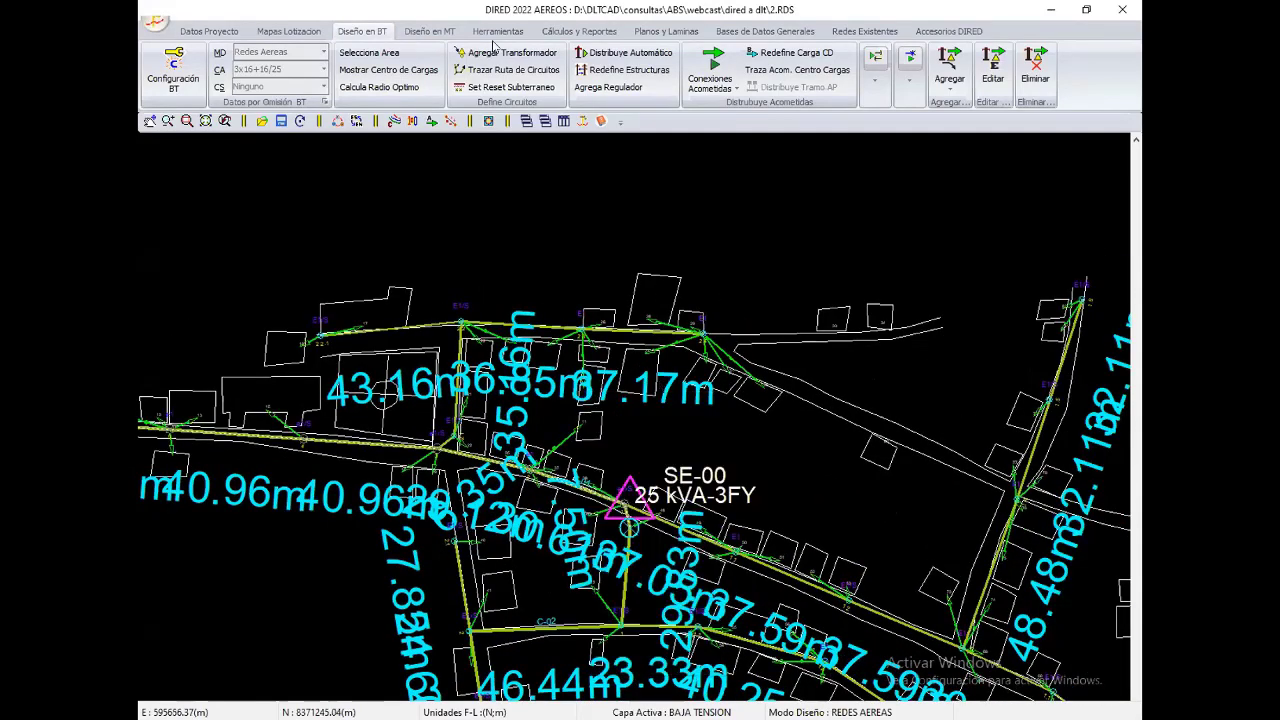
{"action": "left_click", "coordinate": [507, 33]}
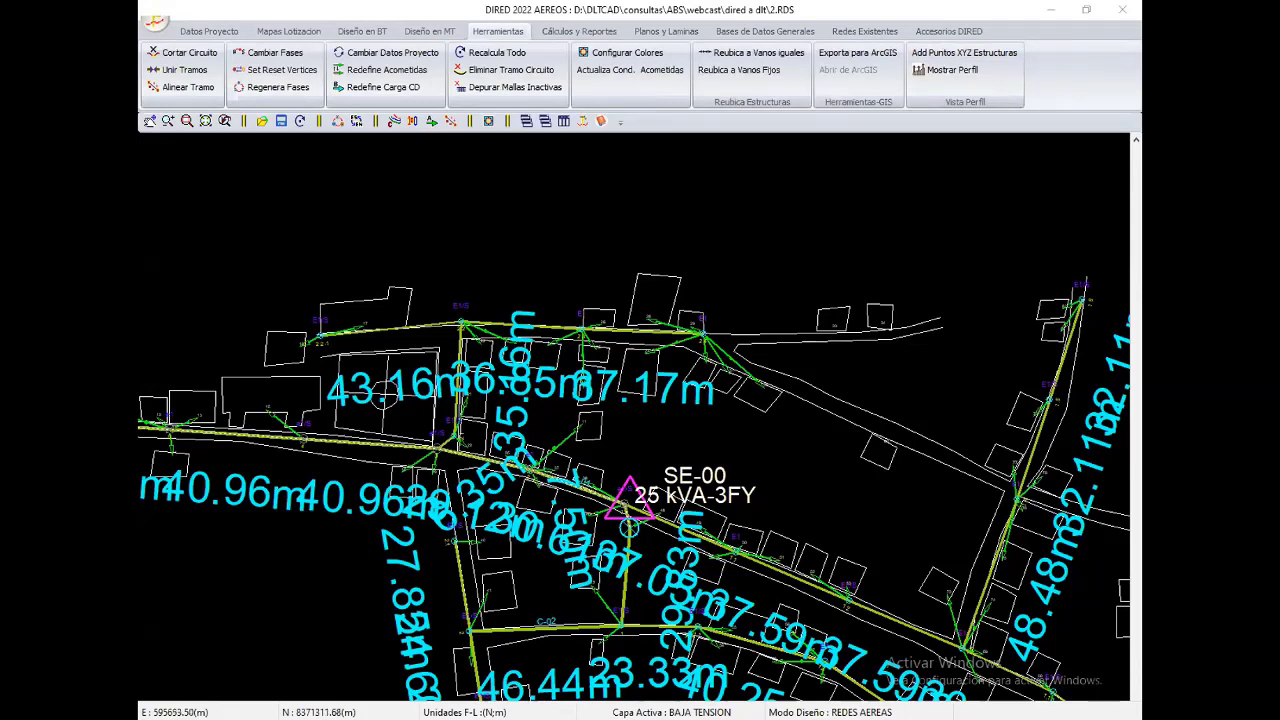
{"action": "left_click", "coordinate": [952, 69]}
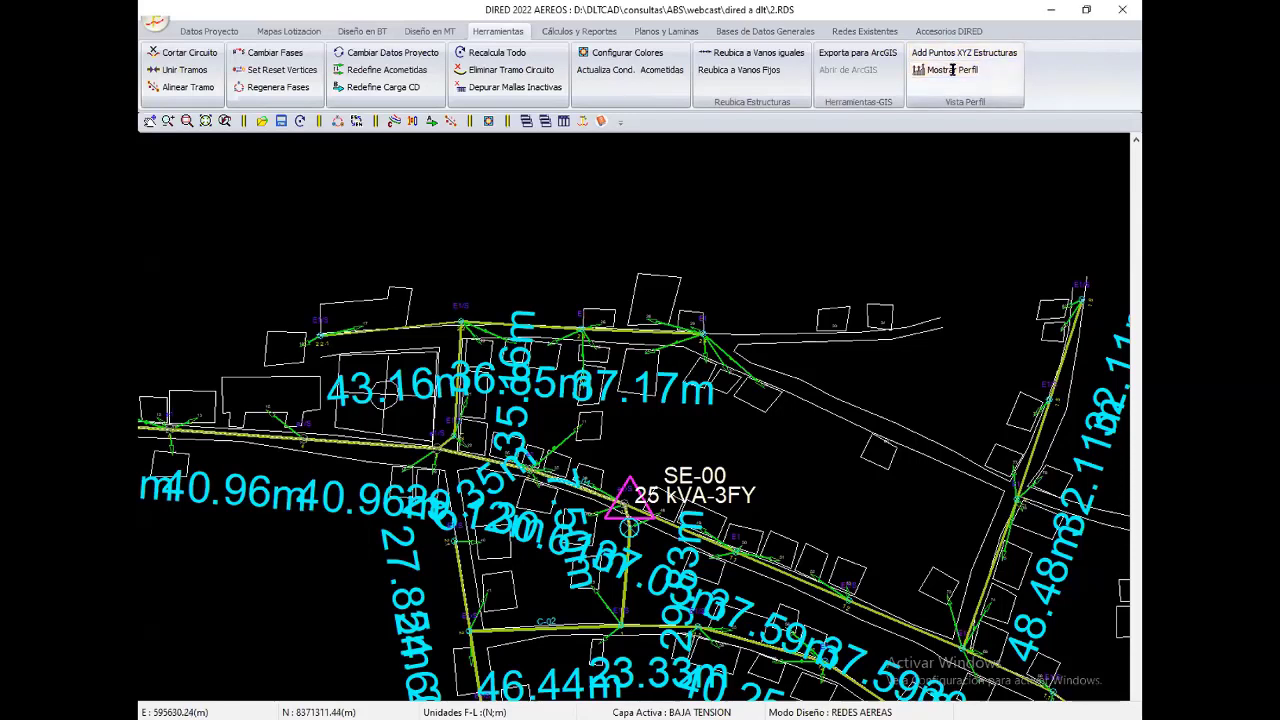
{"action": "left_click", "coordinate": [500, 472]}
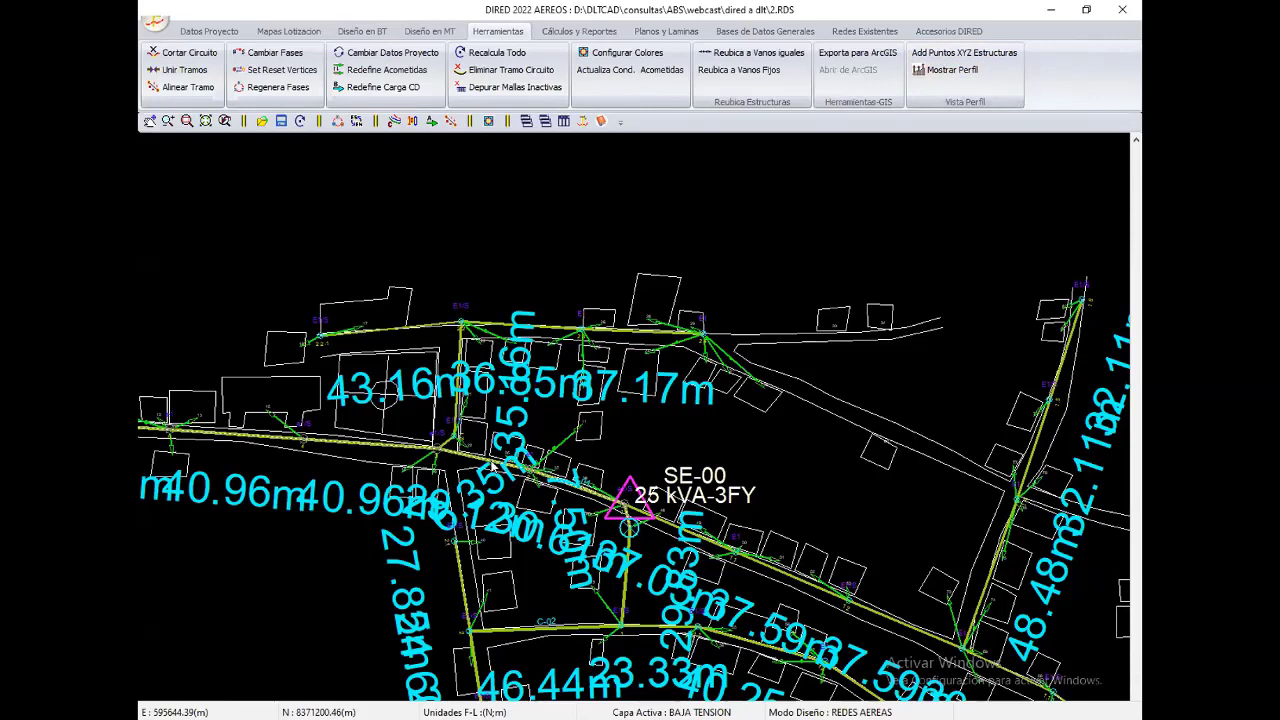
{"action": "scroll", "coordinate": [760, 335], "scroll_direction": "down", "scroll_amount": 2}
{"action": "scroll", "coordinate": [740, 300], "scroll_direction": "down", "scroll_amount": 2}
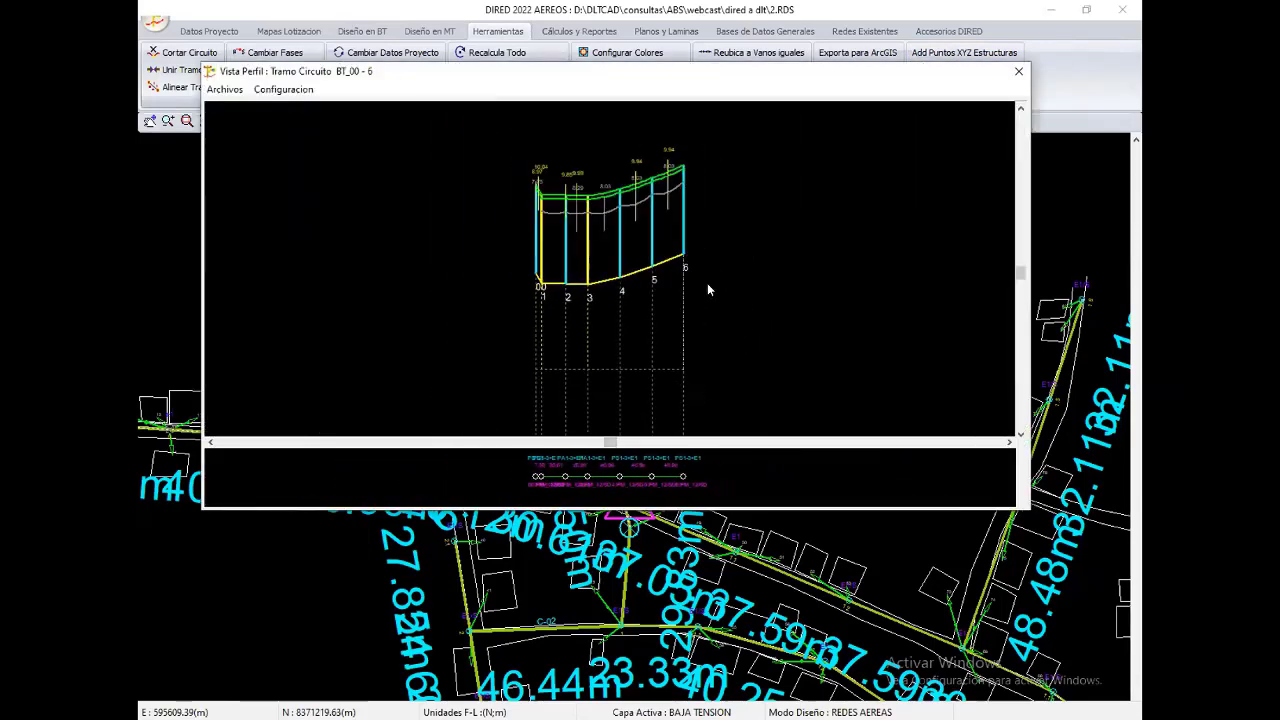
{"action": "right_click", "coordinate": [444, 194]}
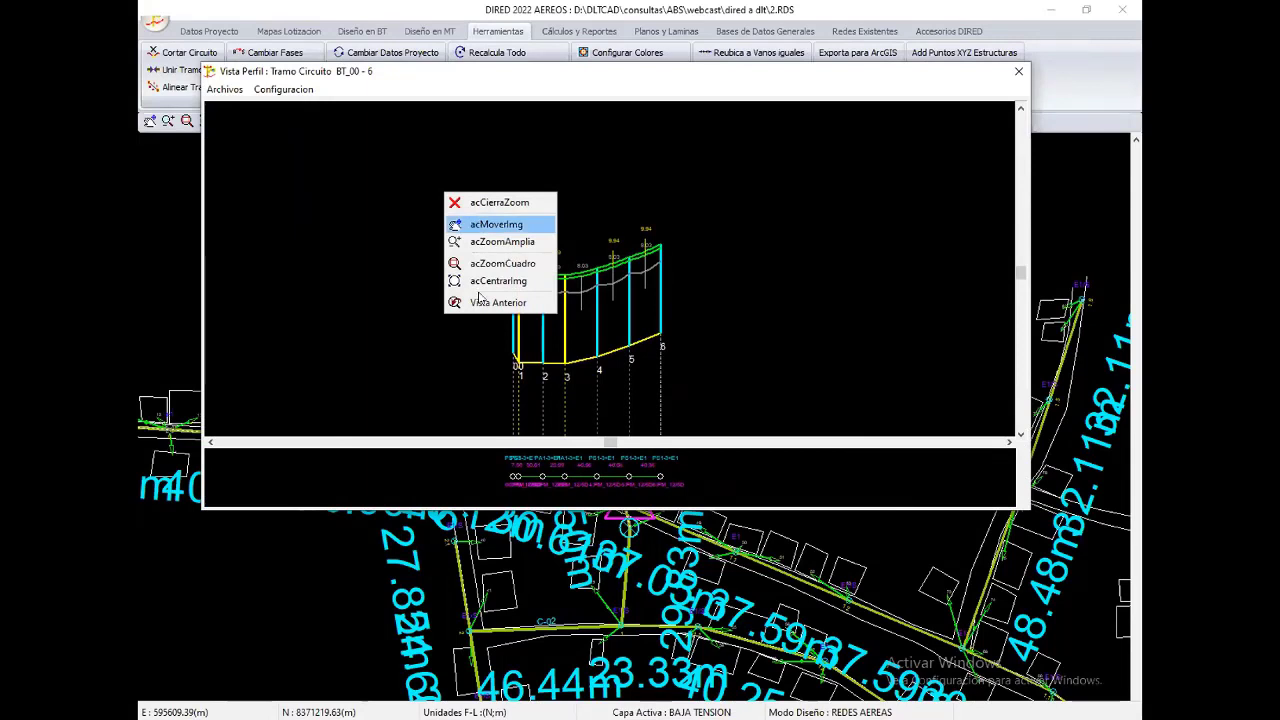
{"action": "key", "text": "Down"}
{"action": "key", "text": "Down"}
{"action": "key", "text": "Down"}
{"action": "key", "text": "Up"}
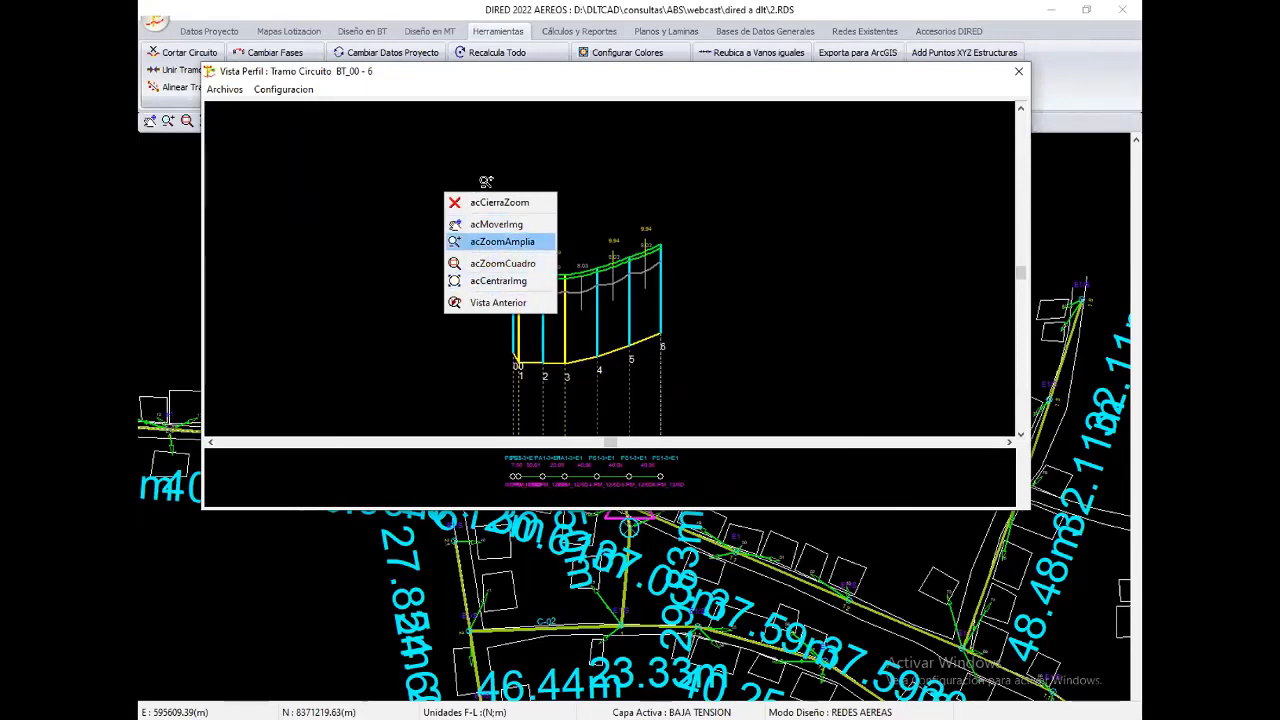
{"action": "key", "text": "Return"}
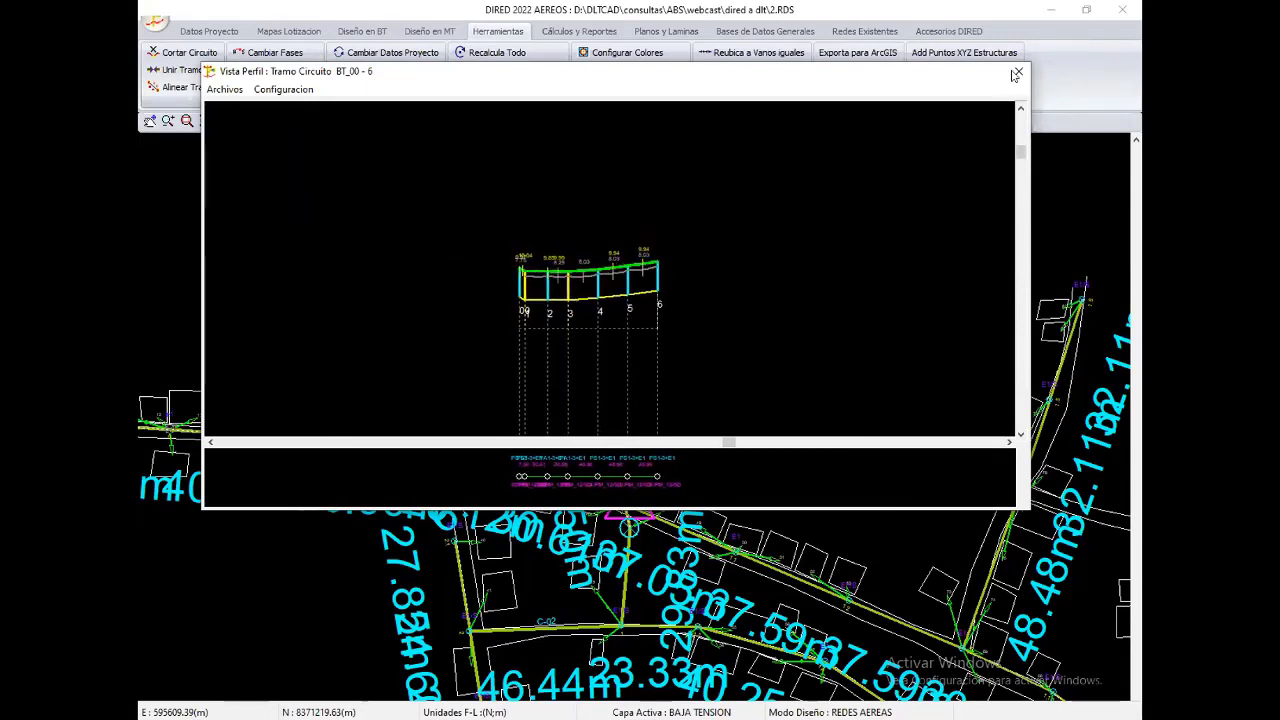
{"action": "left_click", "coordinate": [1017, 73]}
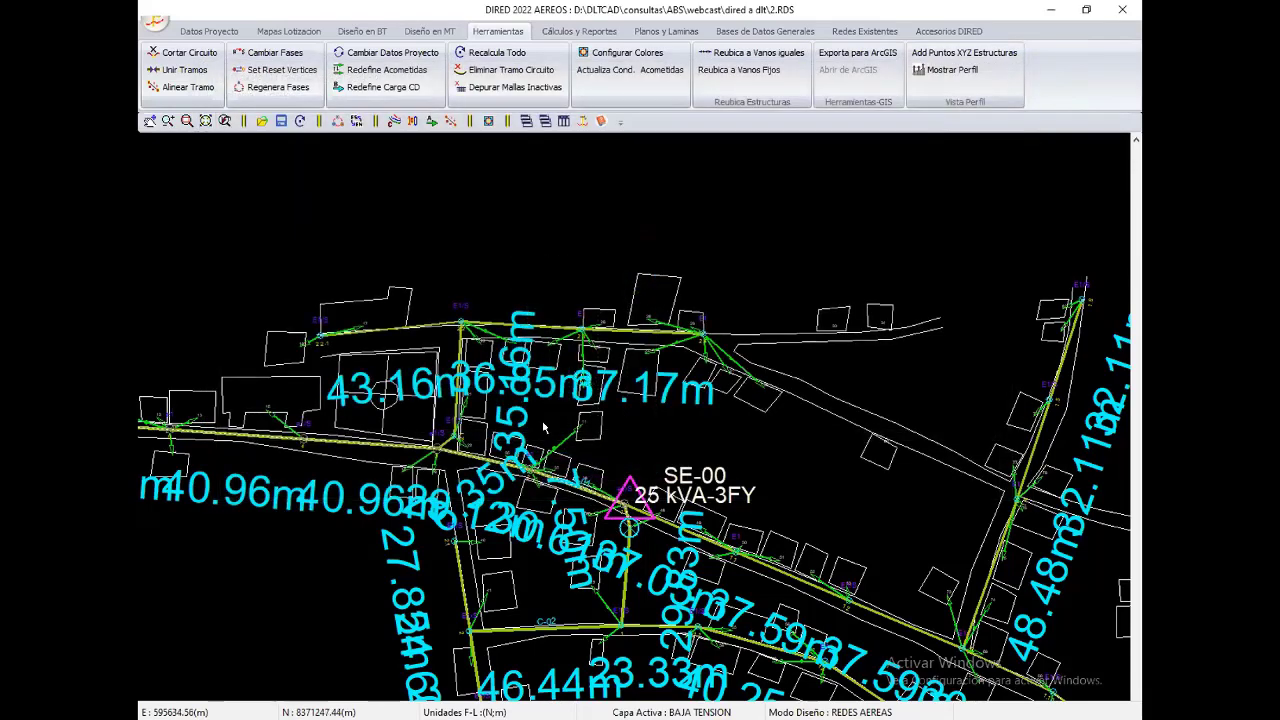
{"action": "right_click", "coordinate": [570, 370]}
{"action": "middle_click_drag", "start_coordinate": [198, 440], "coordinate": [420, 462]}
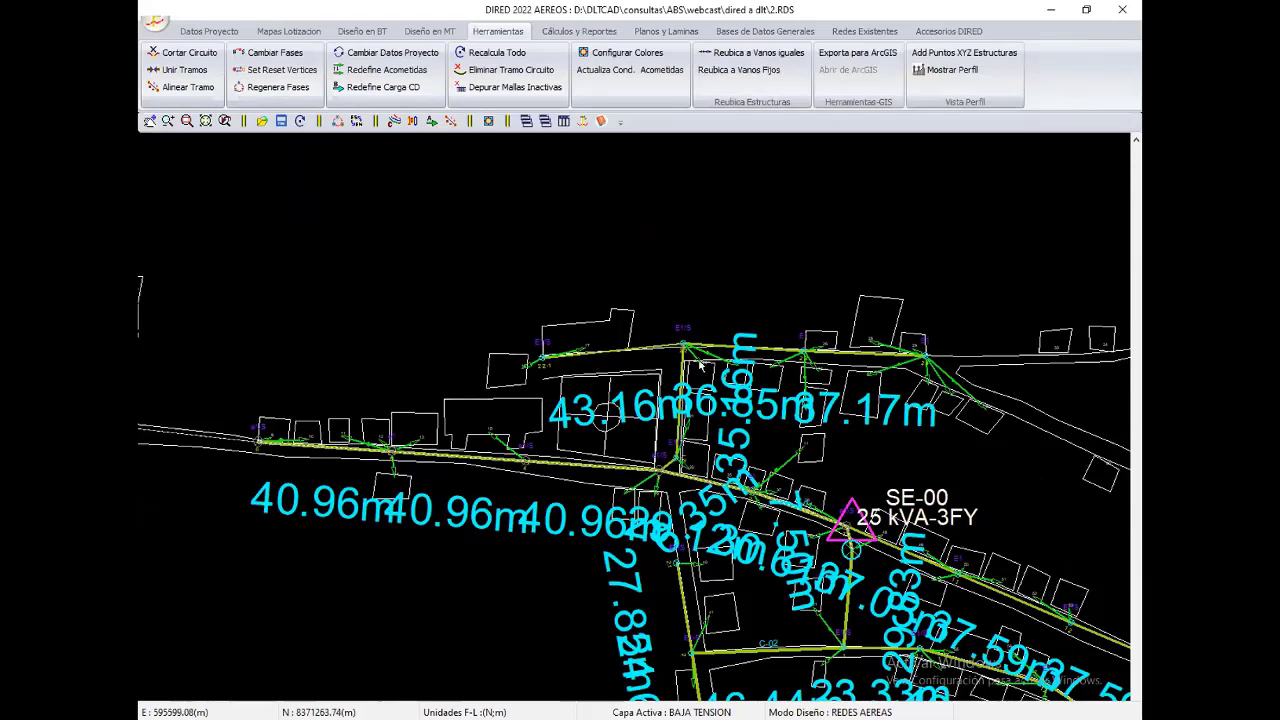
{"action": "middle_click_drag", "start_coordinate": [847, 513], "coordinate": [774, 466]}
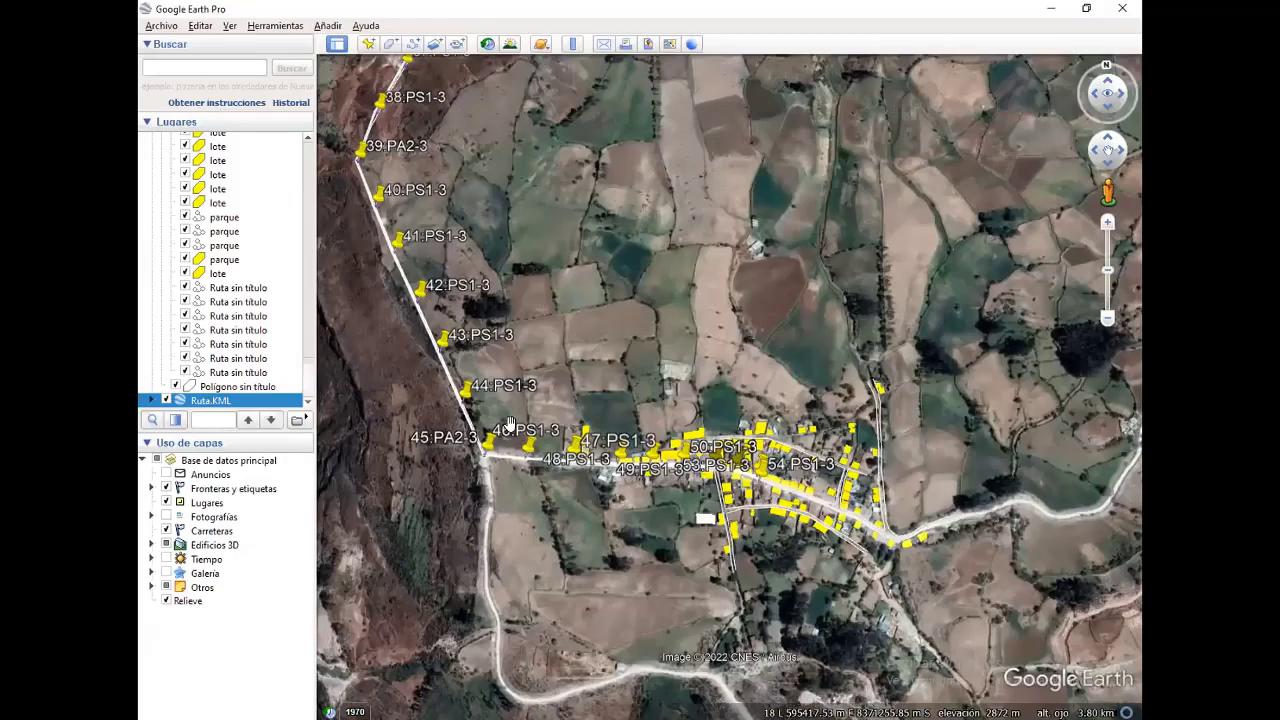
Step: Pan Google Earth to markers 44–53 and the village, then select Tramo Total in the tramos folder
{"action": "scroll", "coordinate": [510, 425], "scroll_direction": "down", "scroll_amount": 2}
{"action": "left_click_drag", "start_coordinate": [713, 395], "coordinate": [893, 415]}
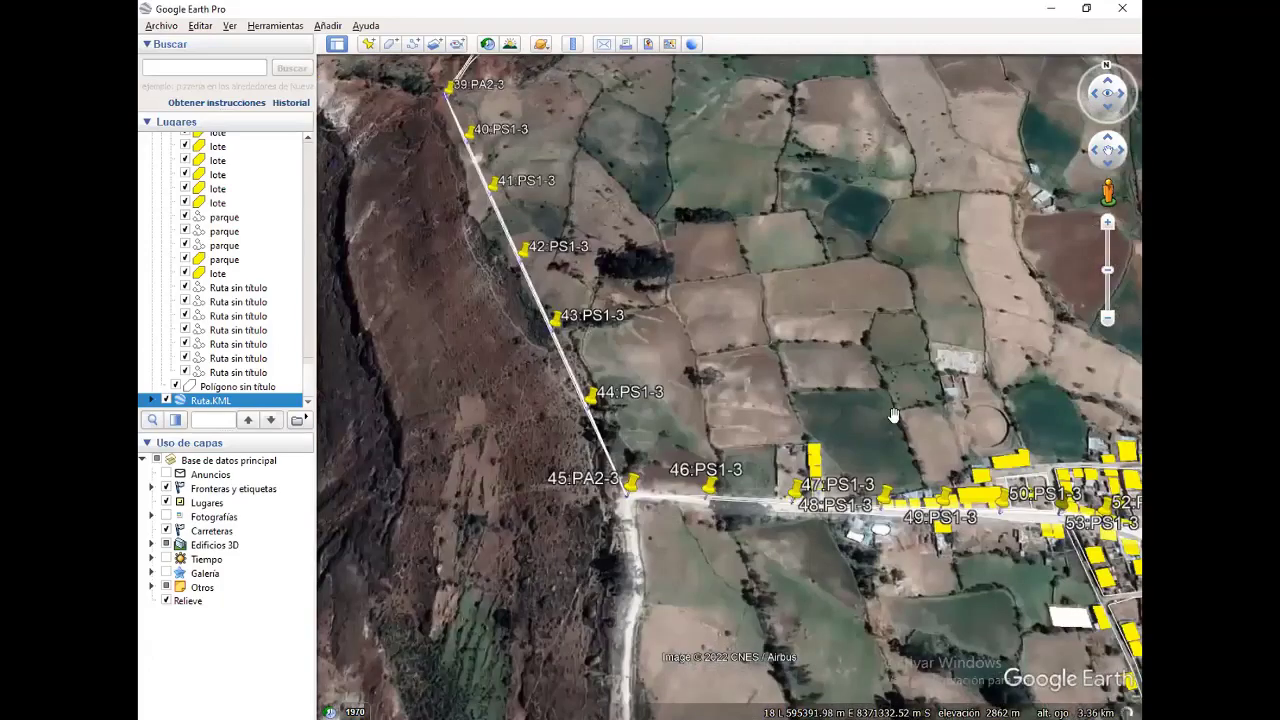
{"action": "scroll", "coordinate": [975, 428], "scroll_direction": "up", "scroll_amount": 2}
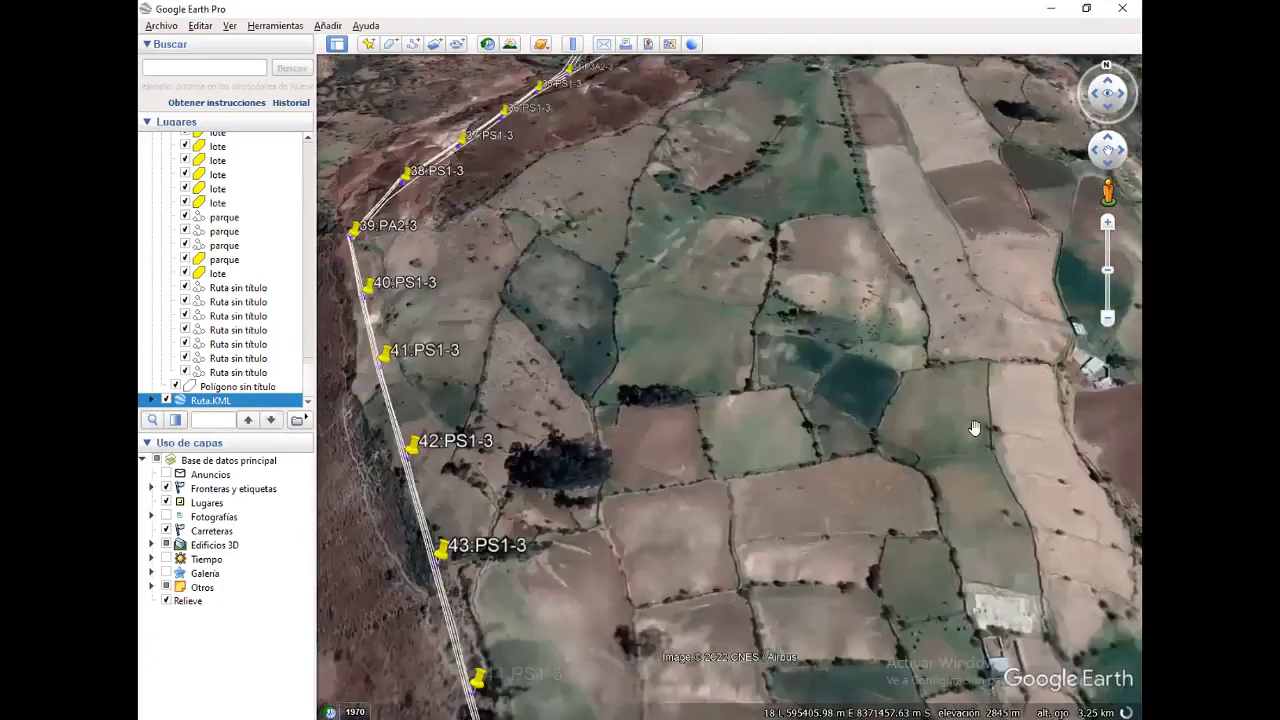
{"action": "mouse_move", "coordinate": [975, 428]}
{"action": "left_mouse_down"}
{"action": "mouse_move", "coordinate": [771, 428]}
{"action": "mouse_move", "coordinate": [610, 377]}
{"action": "left_mouse_up"}
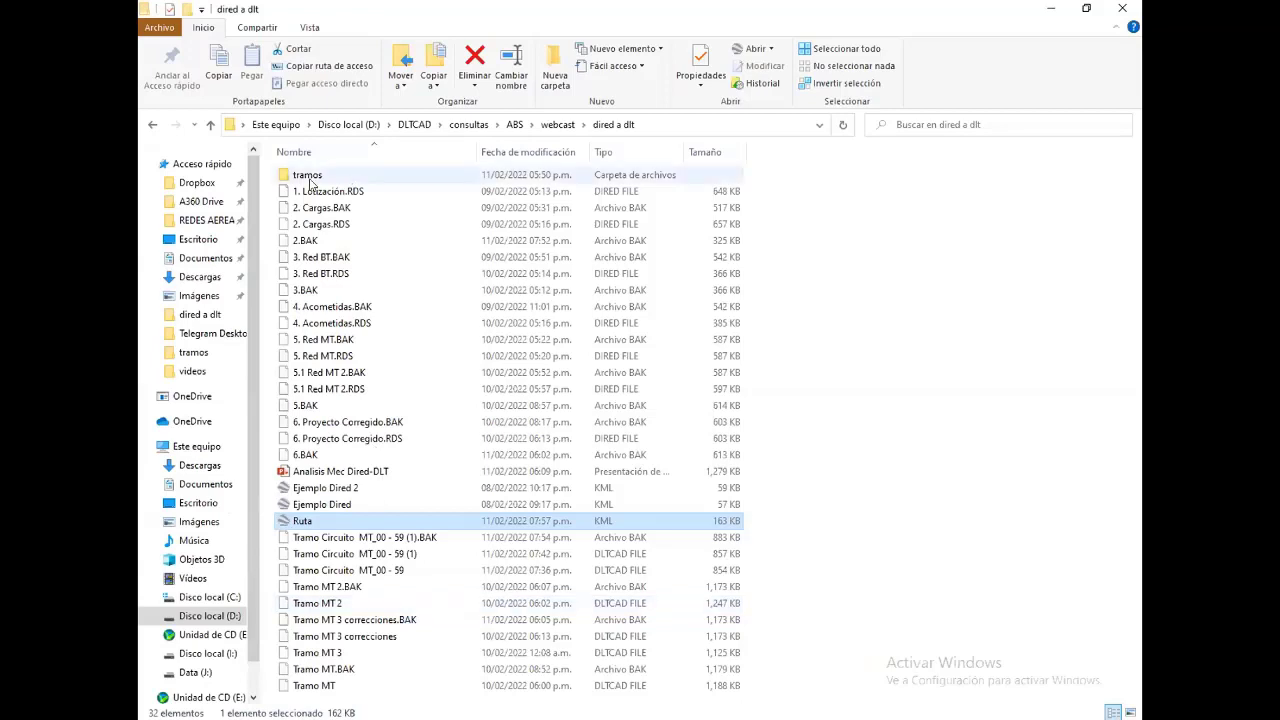
{"action": "double_click", "coordinate": [310, 175]}
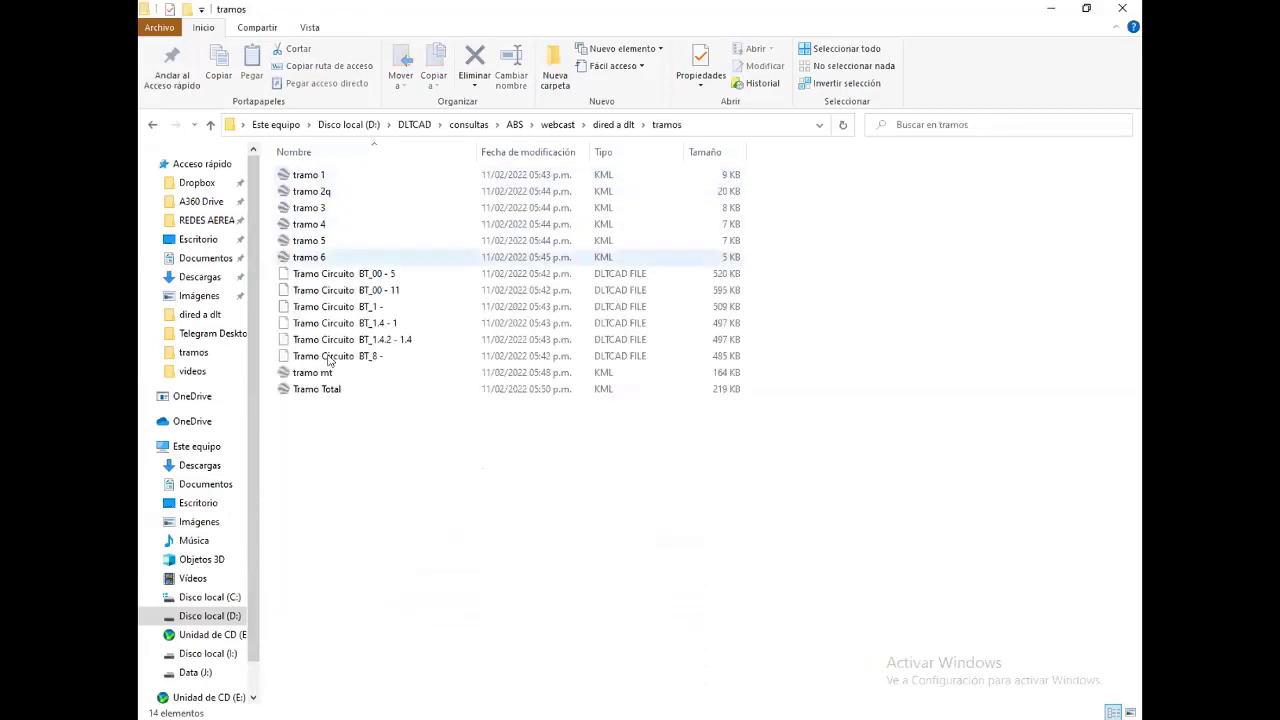
{"action": "left_click", "coordinate": [318, 393]}
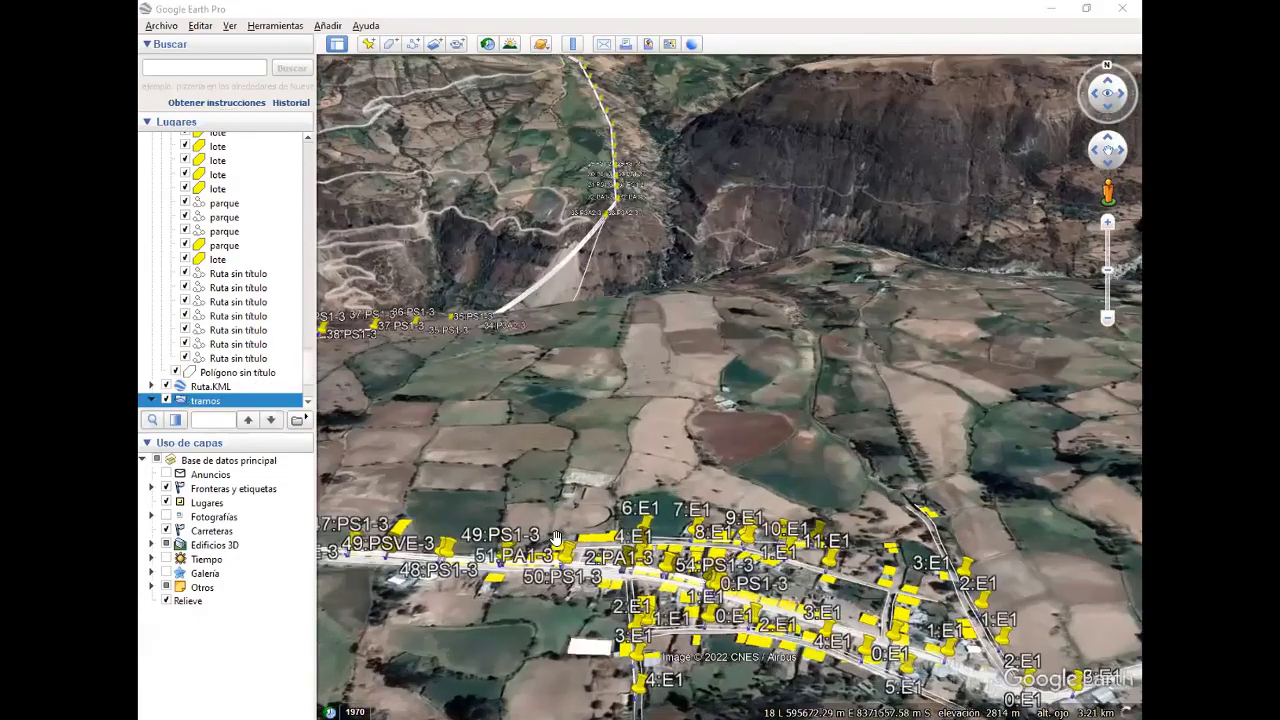
Step: Fly over the town at ground level to look across the placed street pins and lots
{"action": "left_click", "coordinate": [210, 386]}
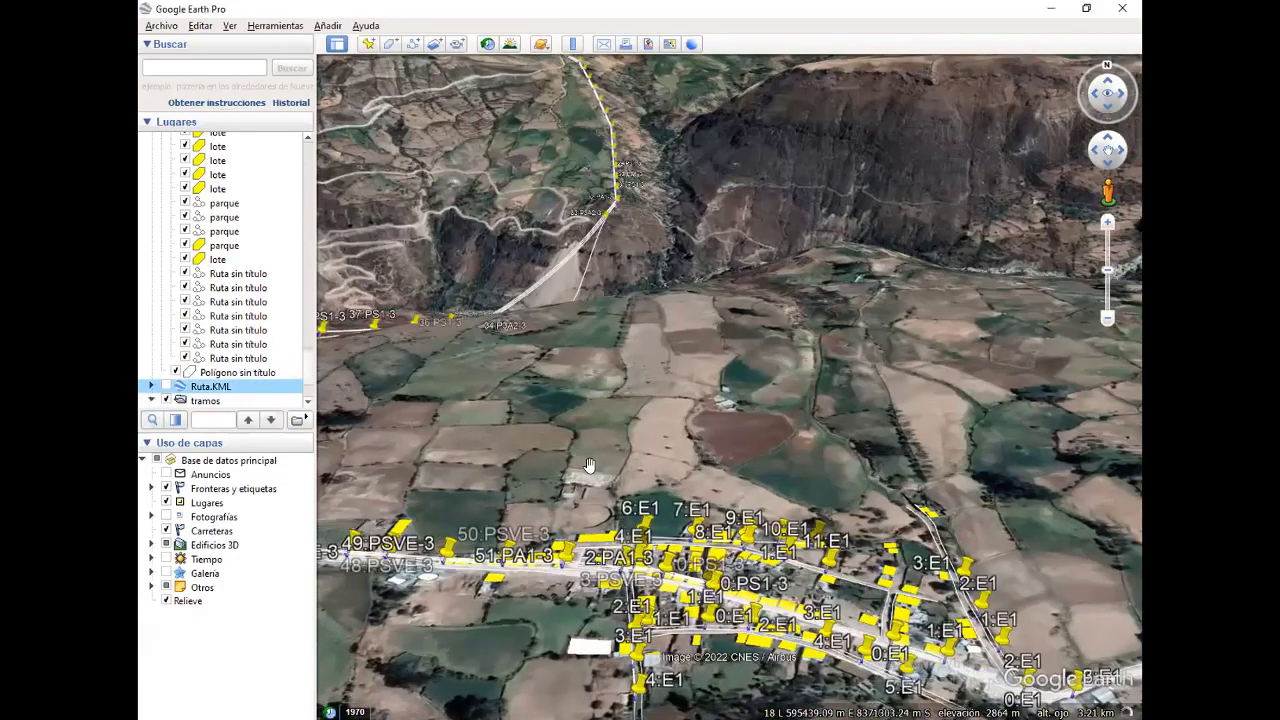
{"action": "scroll", "coordinate": [912, 622], "scroll_direction": "up", "scroll_amount": 3}
{"action": "scroll", "coordinate": [868, 572], "scroll_direction": "up", "scroll_amount": 3}
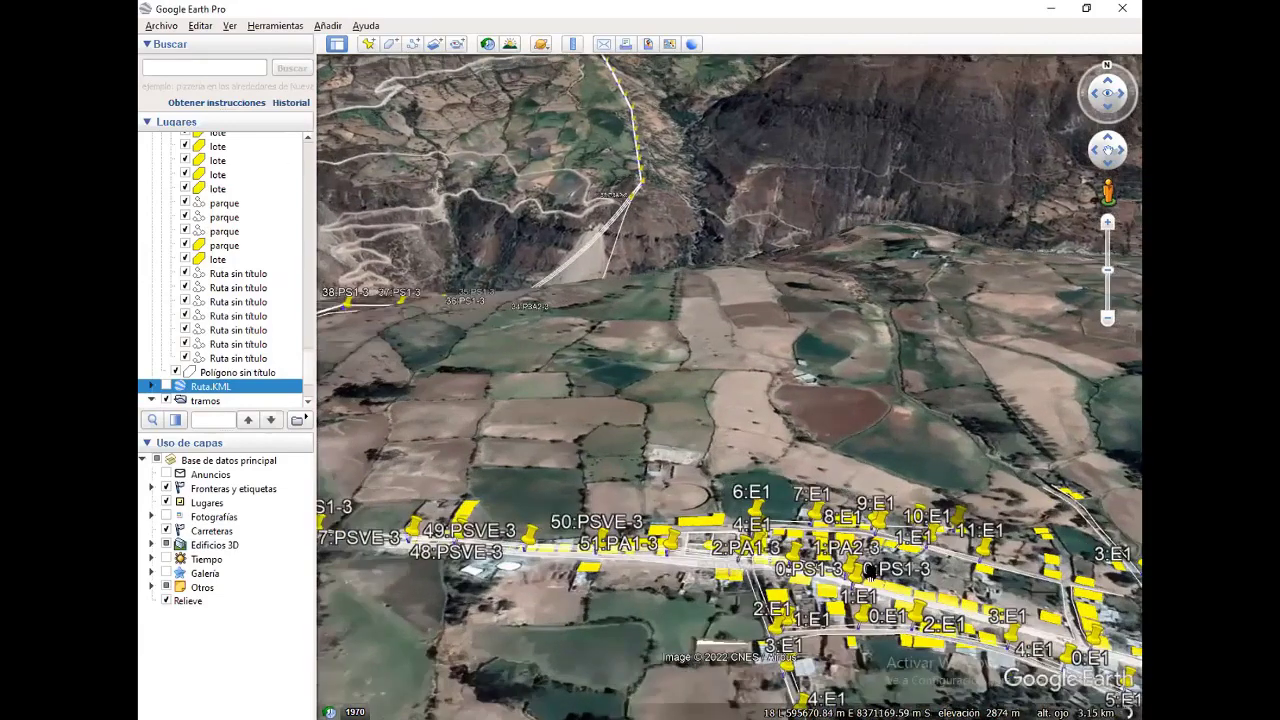
{"action": "scroll", "coordinate": [868, 572], "scroll_direction": "up", "scroll_amount": 2}
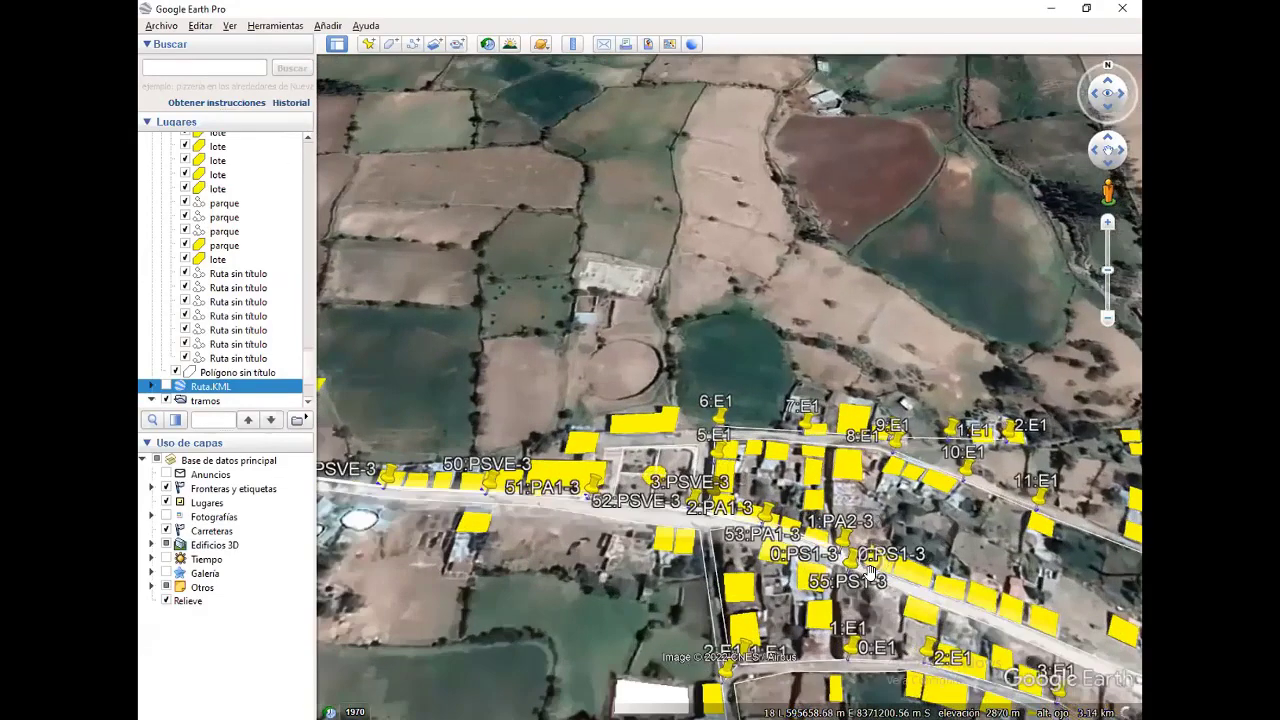
{"action": "scroll", "coordinate": [880, 570], "scroll_direction": "up", "scroll_amount": 1}
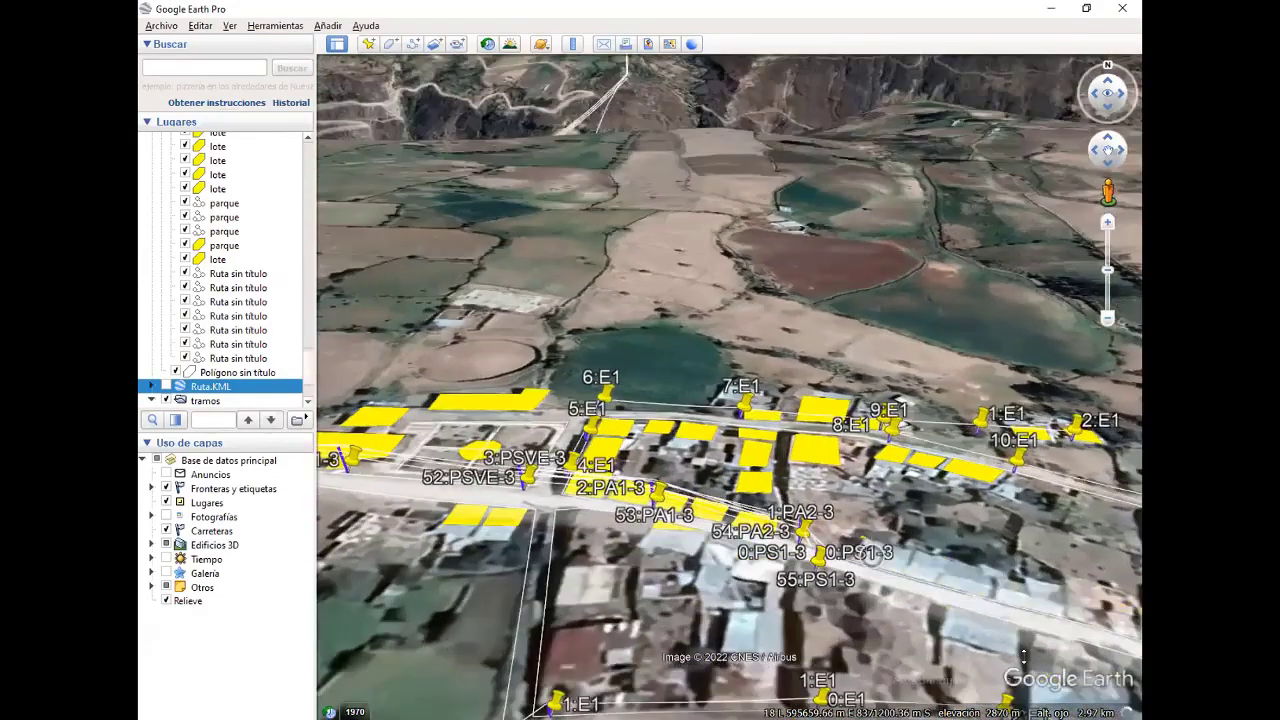
{"action": "middle_click_drag", "start_coordinate": [1023, 655], "coordinate": [1011, 578]}
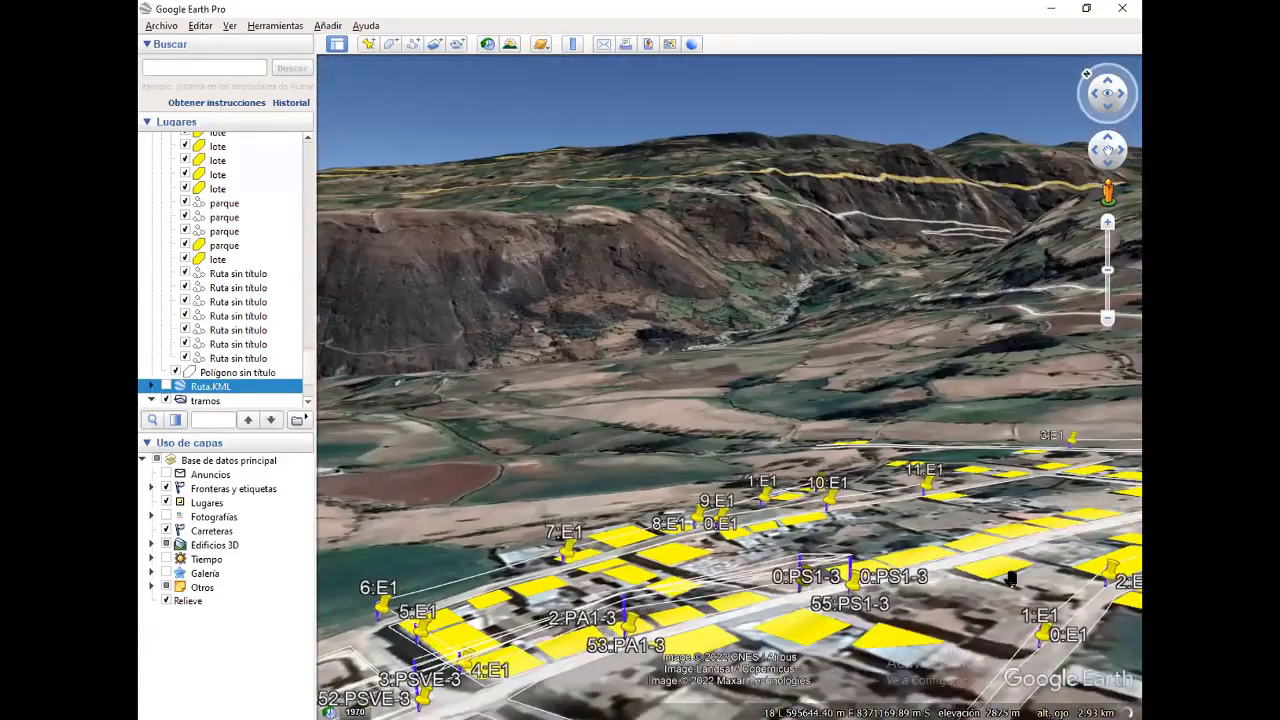
{"action": "scroll", "coordinate": [962, 614], "scroll_direction": "up", "scroll_amount": 3}
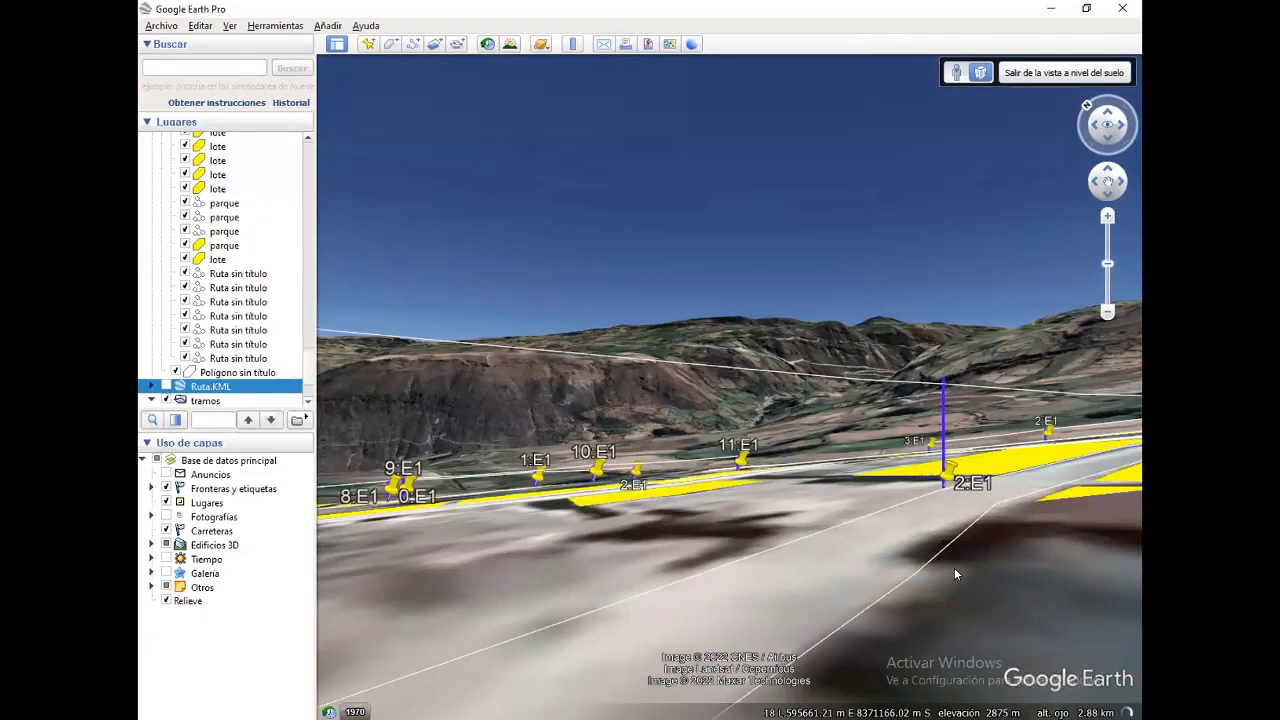
{"action": "mouse_move", "coordinate": [954, 574]}
{"action": "left_mouse_down"}
{"action": "mouse_move", "coordinate": [705, 537]}
{"action": "mouse_move", "coordinate": [888, 549]}
{"action": "left_mouse_up"}
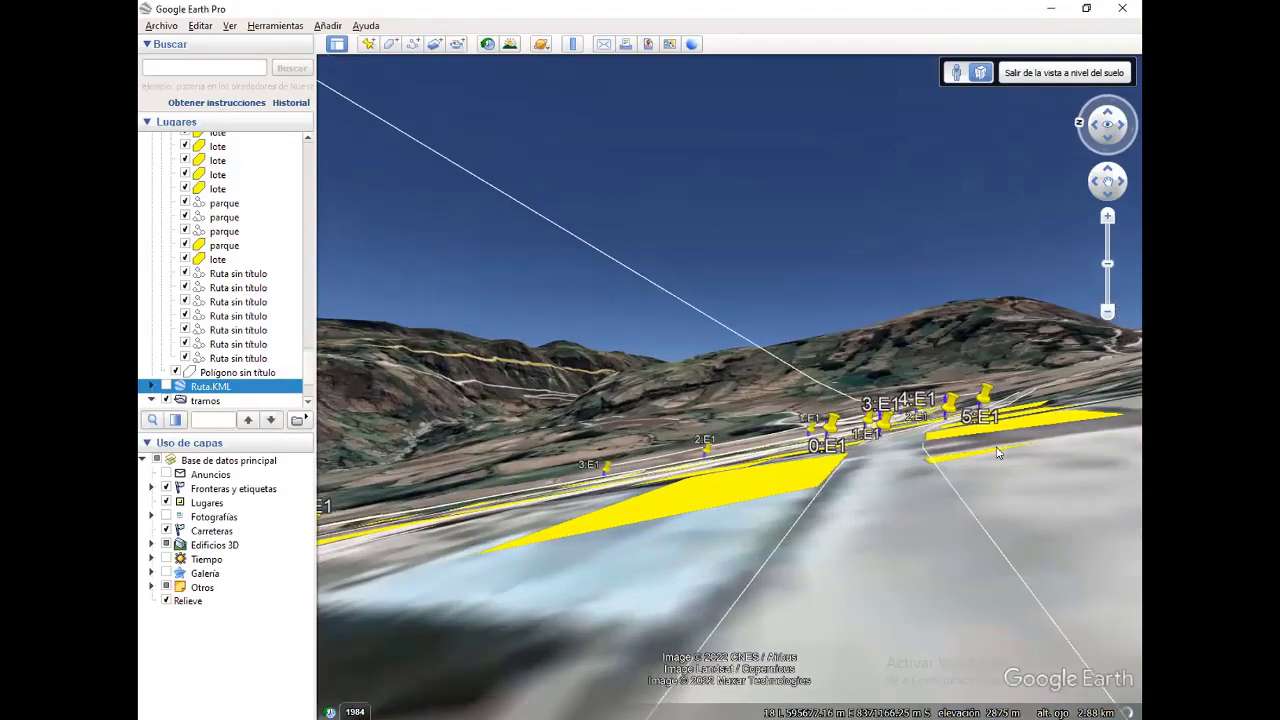
{"action": "mouse_move", "coordinate": [996, 452]}
{"action": "left_mouse_down"}
{"action": "mouse_move", "coordinate": [846, 509]}
{"action": "mouse_move", "coordinate": [867, 511]}
{"action": "mouse_move", "coordinate": [933, 474]}
{"action": "mouse_move", "coordinate": [852, 484]}
{"action": "mouse_move", "coordinate": [855, 497]}
{"action": "left_mouse_up"}
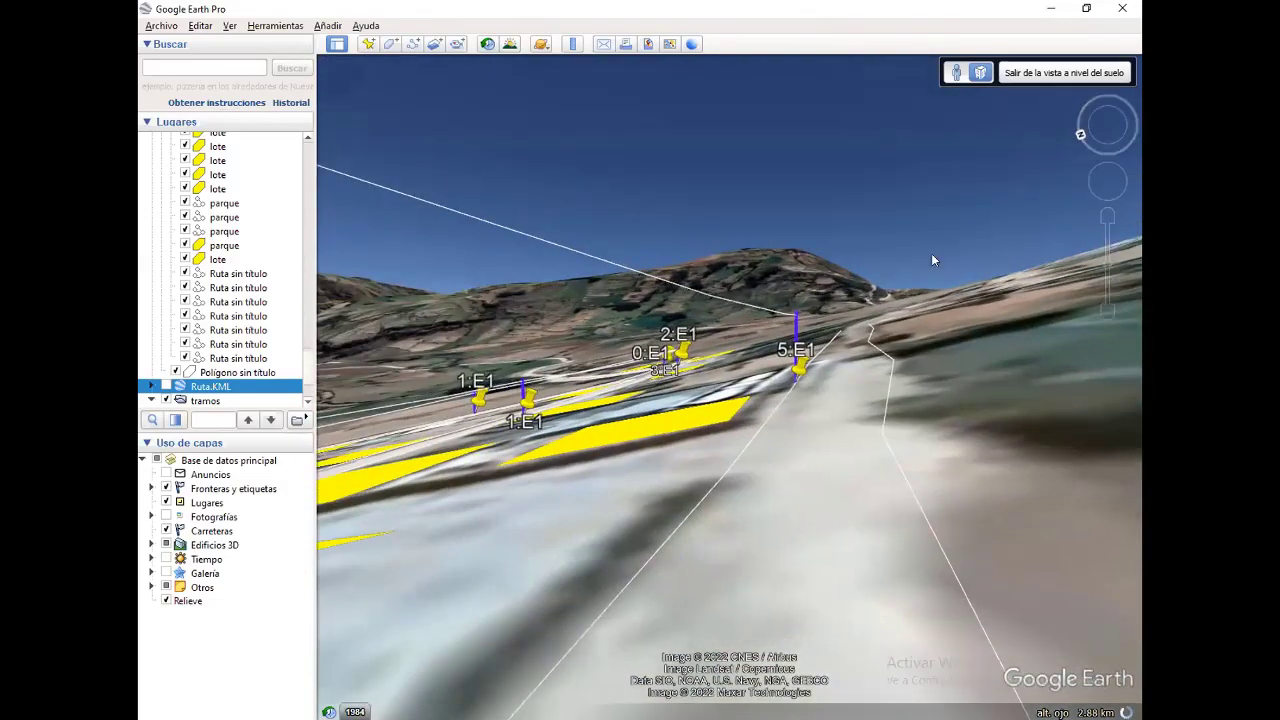
{"action": "mouse_move", "coordinate": [850, 397]}
{"action": "left_mouse_down"}
{"action": "mouse_move", "coordinate": [666, 546]}
{"action": "mouse_move", "coordinate": [585, 590]}
{"action": "left_mouse_up"}
{"action": "scroll", "coordinate": [680, 530], "scroll_direction": "down", "scroll_amount": 5}
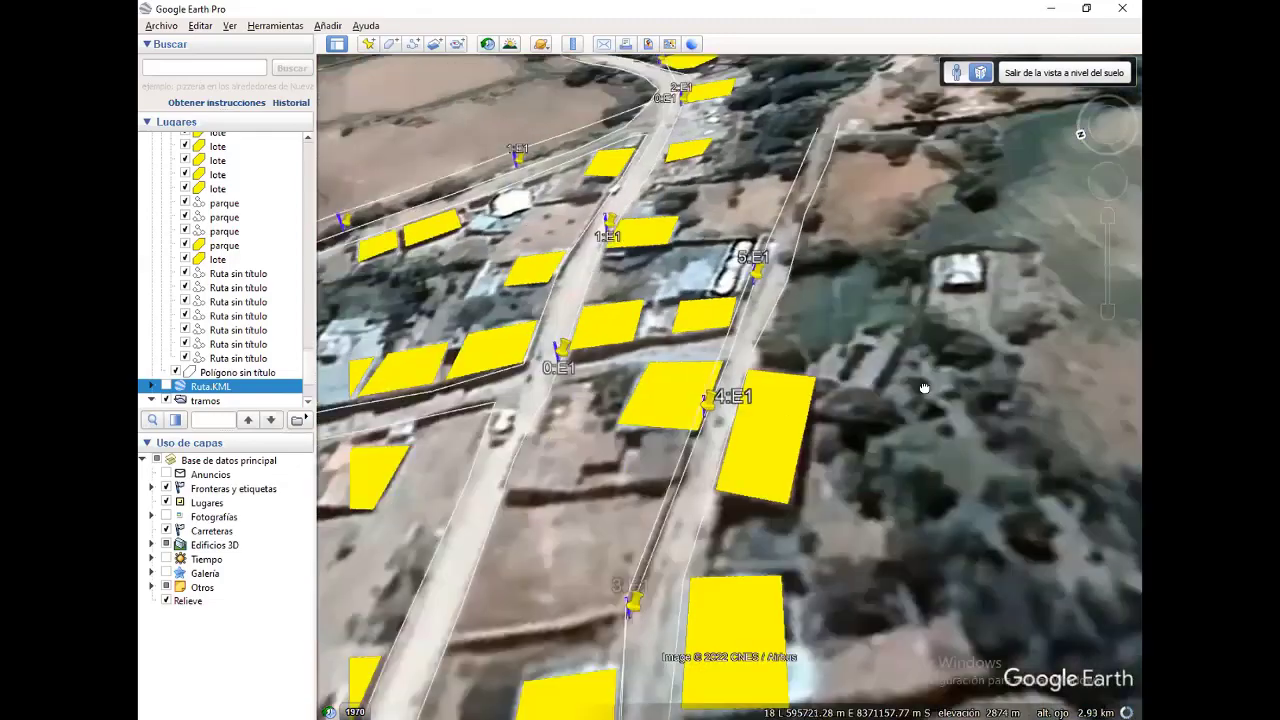
{"action": "scroll", "coordinate": [770, 500], "scroll_direction": "down", "scroll_amount": 3}
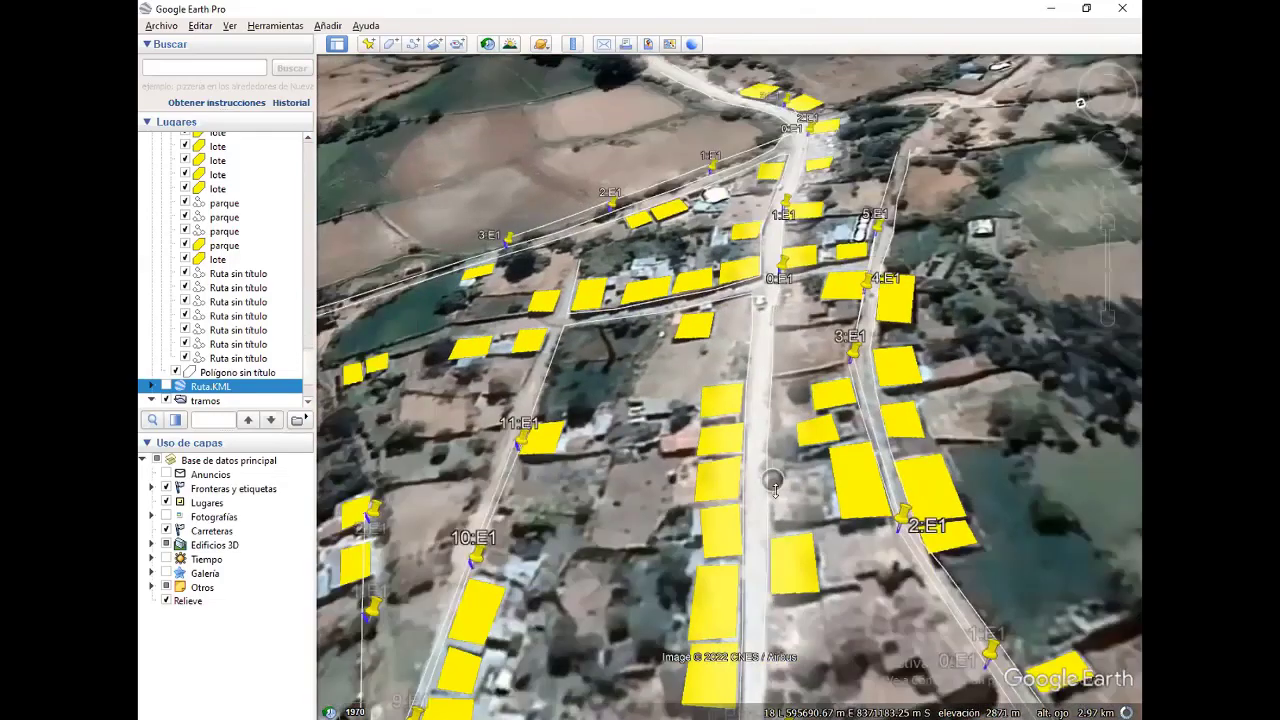
Step: Travel to the cliff crossing at route points 34–36, then expand the tramos folder
{"action": "mouse_move", "coordinate": [732, 367]}
{"action": "left_mouse_down"}
{"action": "mouse_move", "coordinate": [645, 425]}
{"action": "mouse_move", "coordinate": [653, 525]}
{"action": "mouse_move", "coordinate": [641, 544]}
{"action": "left_mouse_up"}
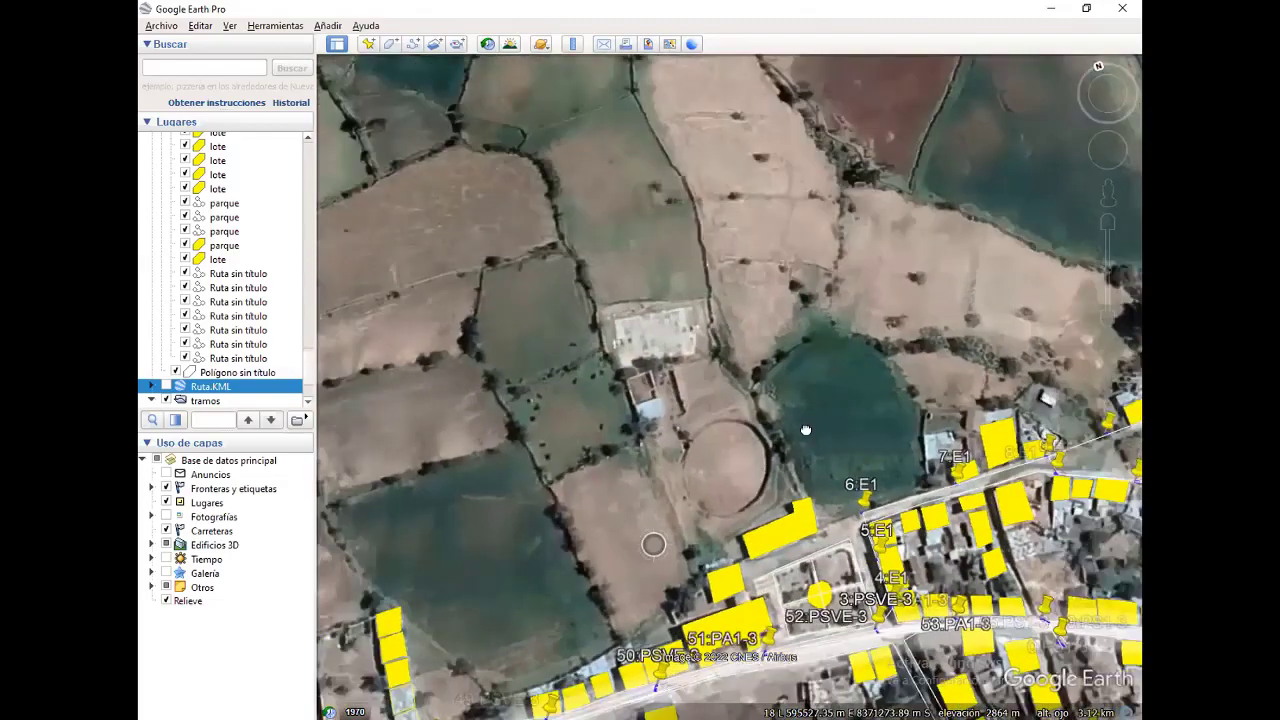
{"action": "left_click_drag", "start_coordinate": [740, 360], "coordinate": [660, 459]}
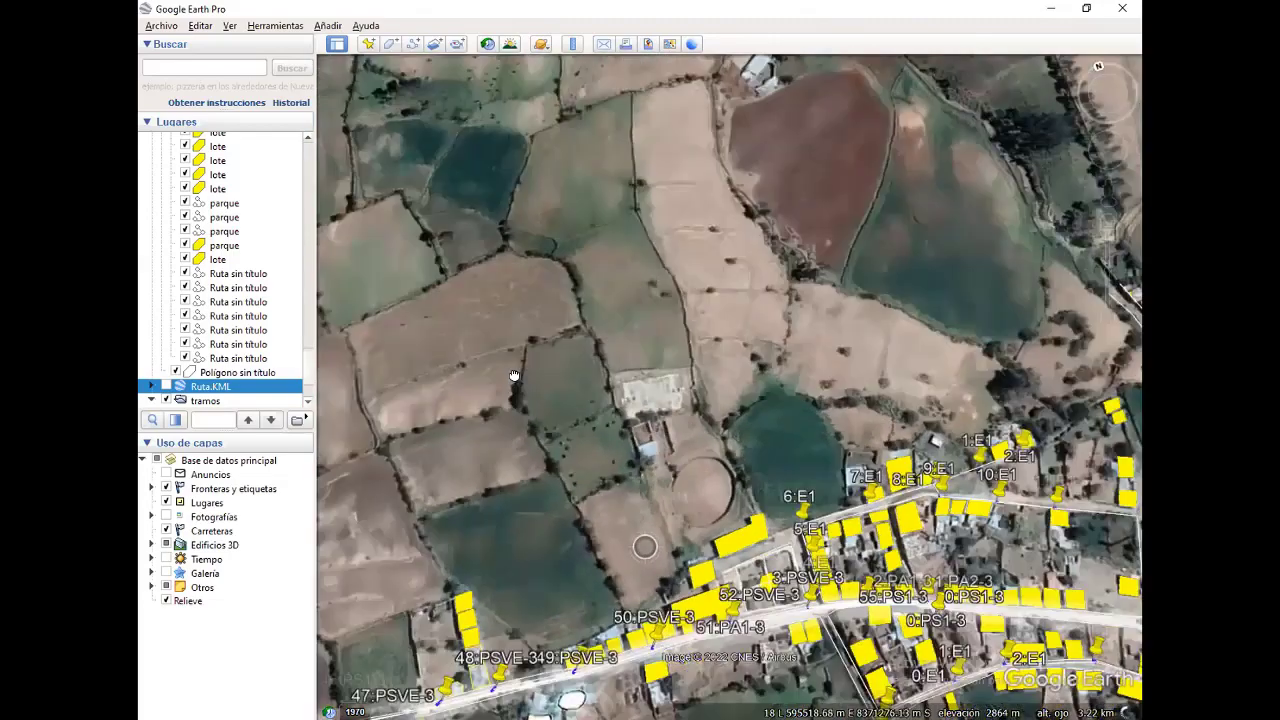
{"action": "left_click_drag", "start_coordinate": [514, 377], "coordinate": [610, 533]}
{"action": "left_click_drag", "start_coordinate": [727, 426], "coordinate": [698, 332]}
{"action": "left_click_drag", "start_coordinate": [851, 586], "coordinate": [853, 580]}
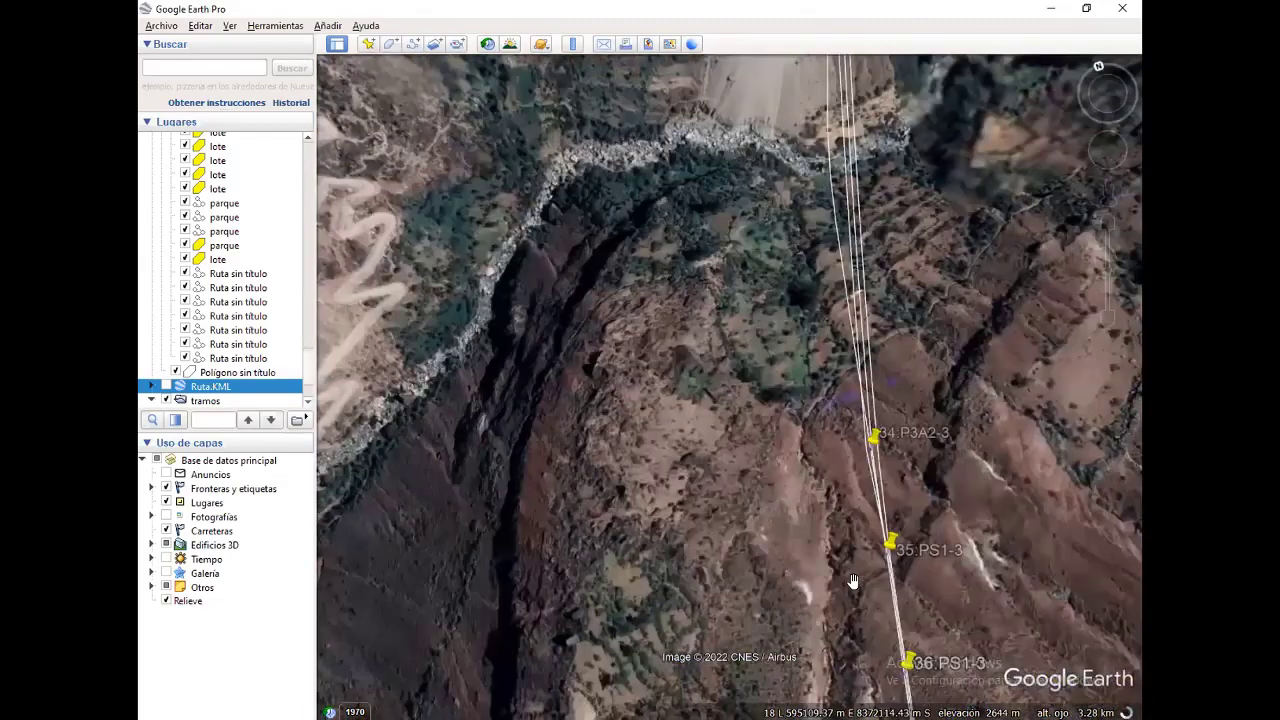
{"action": "double_click", "coordinate": [853, 580]}
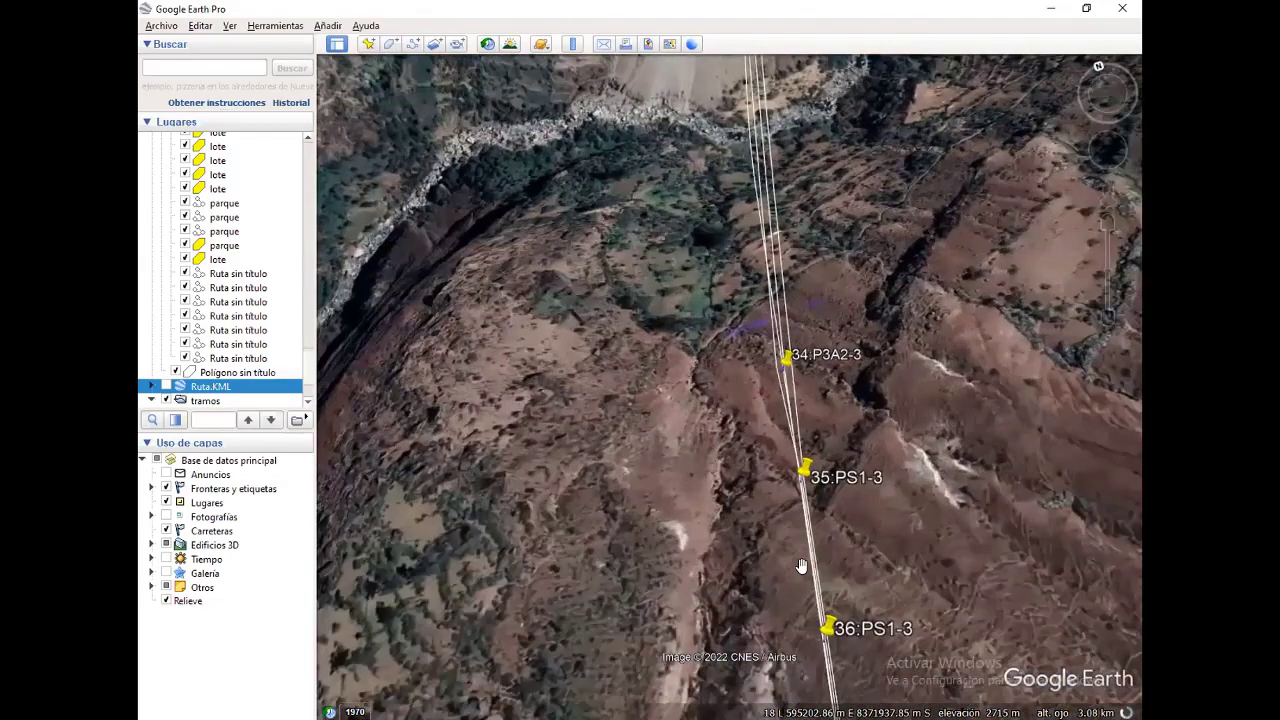
{"action": "scroll", "coordinate": [801, 566], "scroll_direction": "up", "scroll_amount": 3}
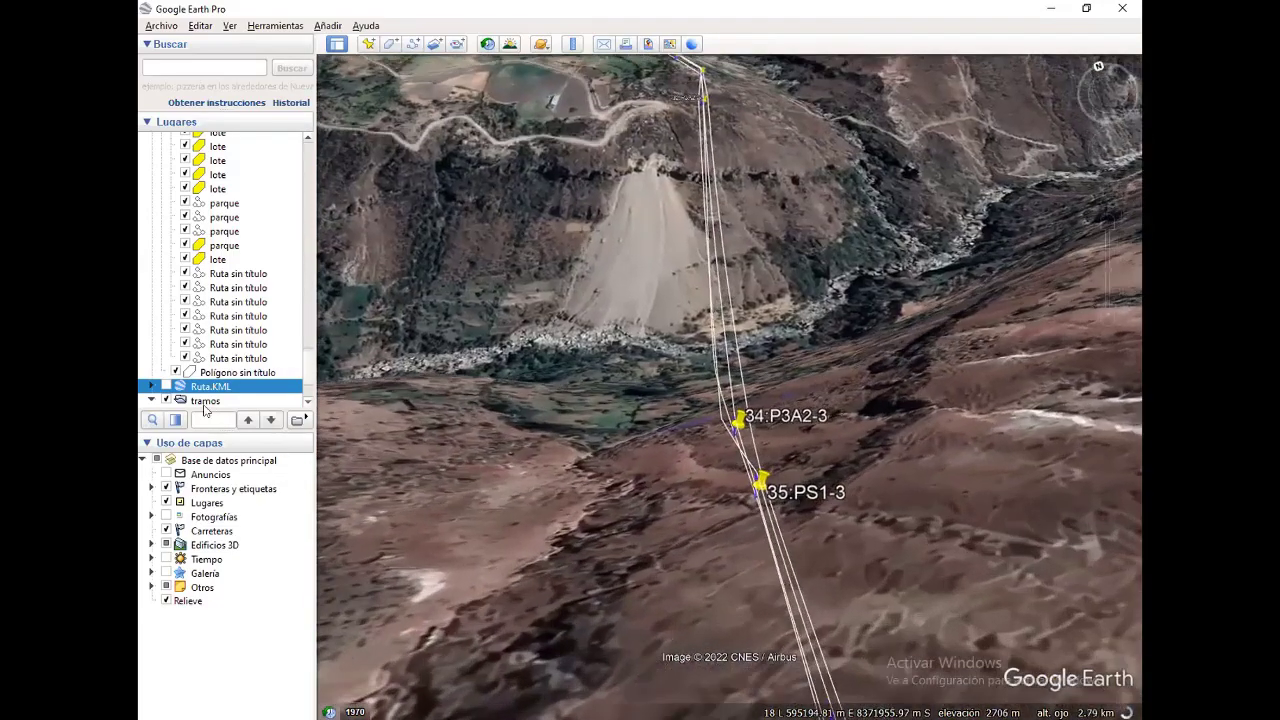
{"action": "left_click", "coordinate": [152, 400]}
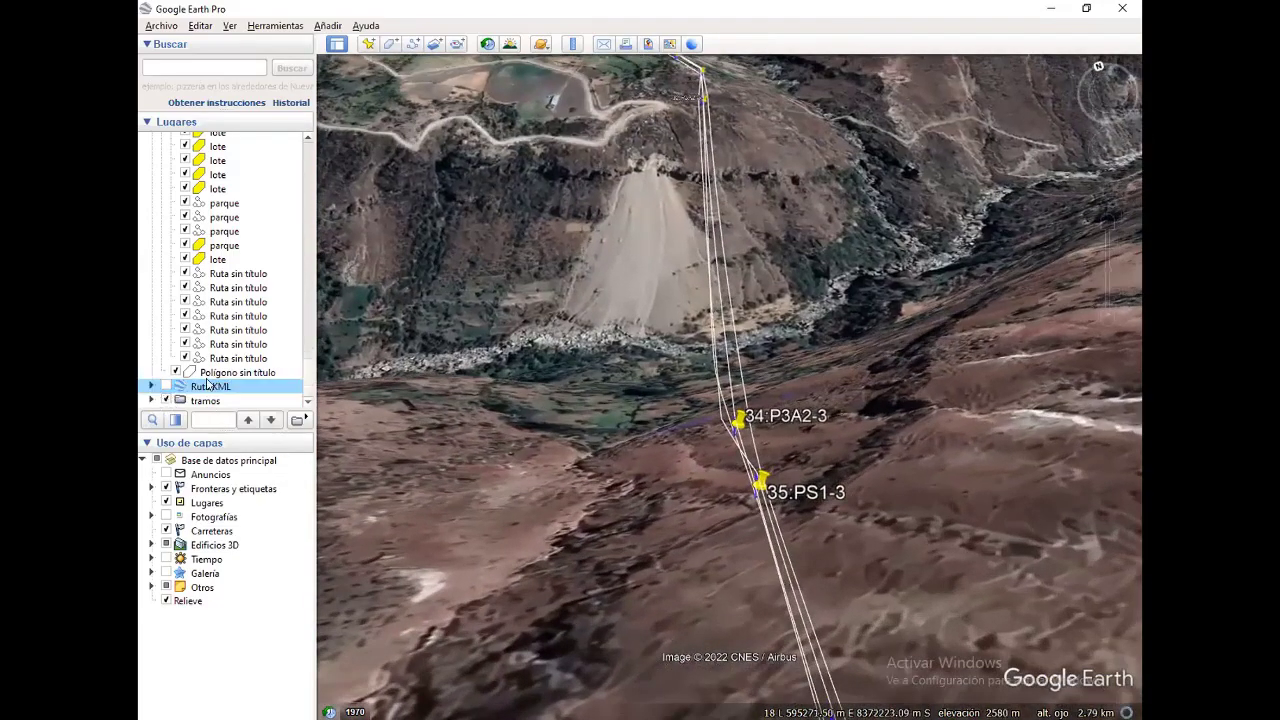
{"action": "left_click", "coordinate": [150, 400]}
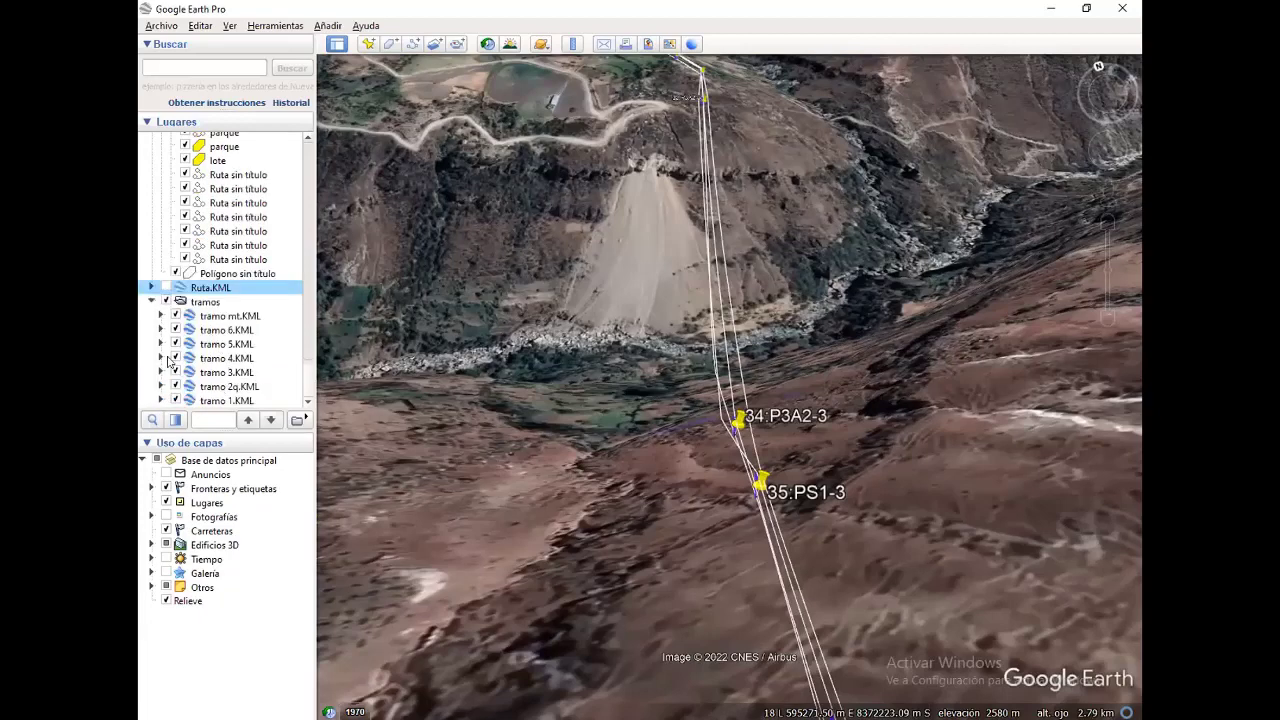
Step: Expand tramo mt.KML, select a Linea_de_T span, and tilt toward 36.PS1-3 across the valley
{"action": "left_click", "coordinate": [160, 315]}
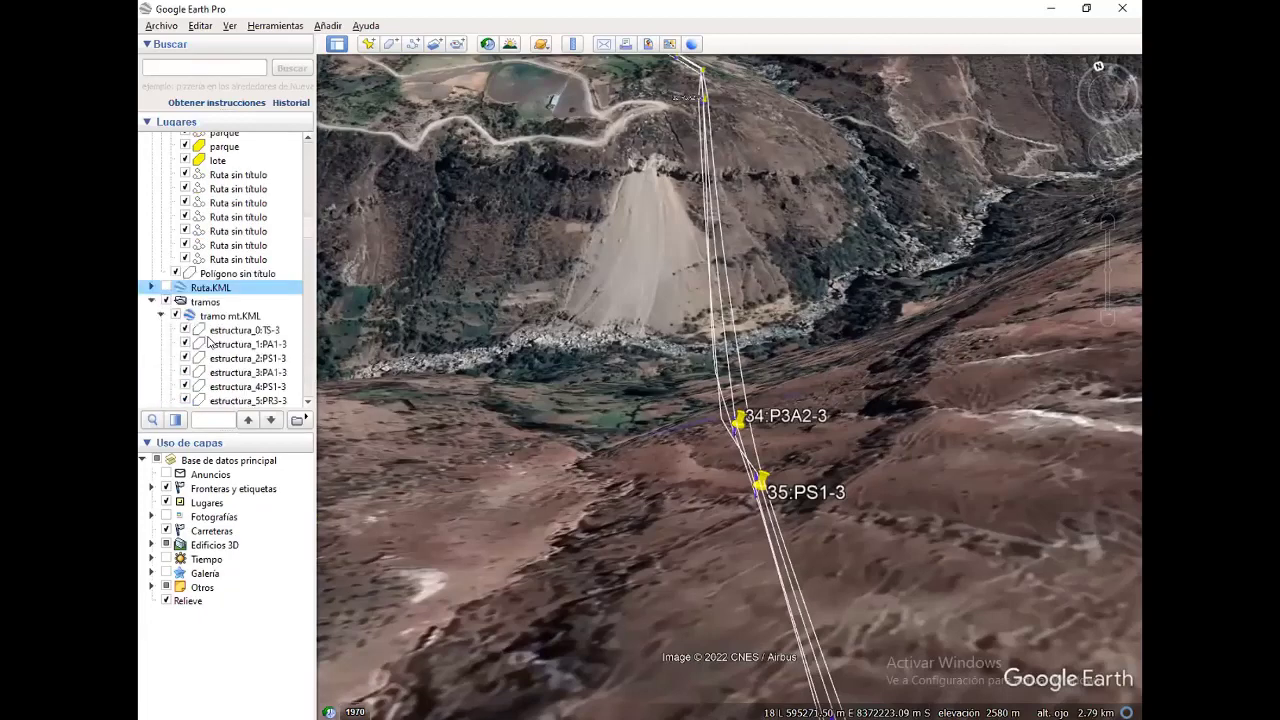
{"action": "scroll", "coordinate": [248, 347], "scroll_direction": "down", "scroll_amount": 4}
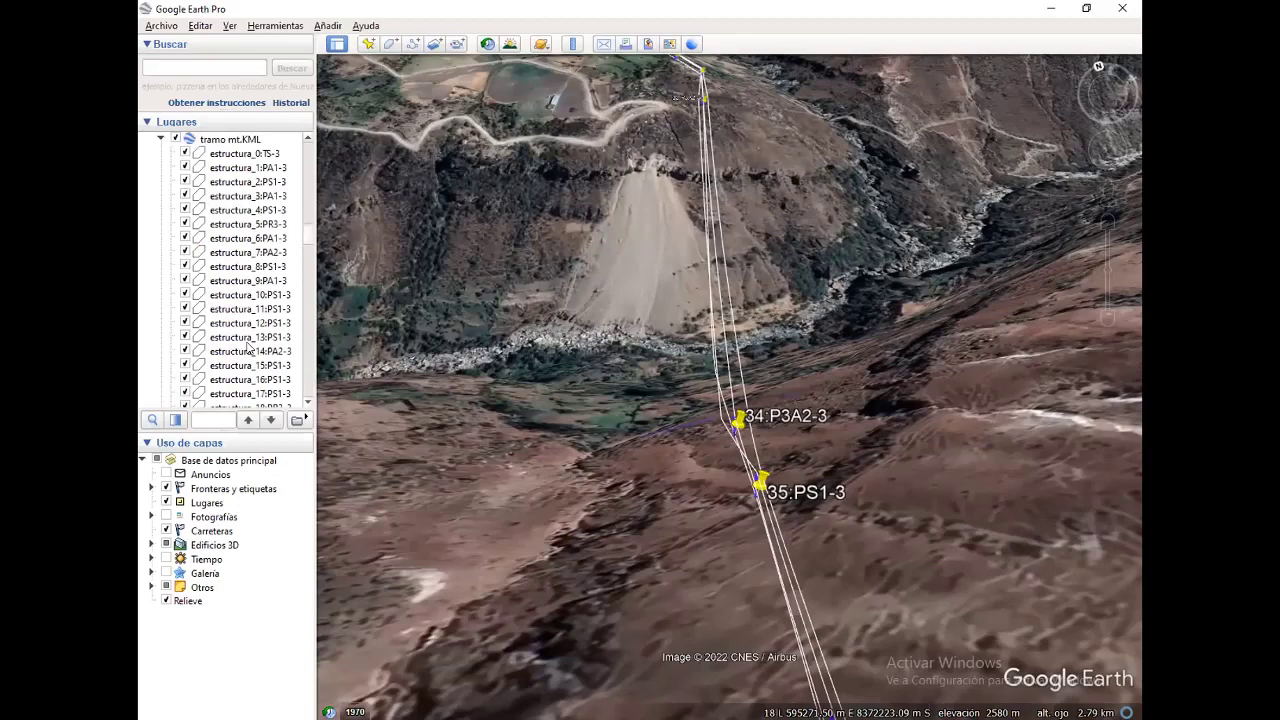
{"action": "scroll", "coordinate": [248, 347], "scroll_direction": "down", "scroll_amount": 14}
{"action": "scroll", "coordinate": [248, 347], "scroll_direction": "down", "scroll_amount": 5}
{"action": "scroll", "coordinate": [248, 347], "scroll_direction": "down", "scroll_amount": 3}
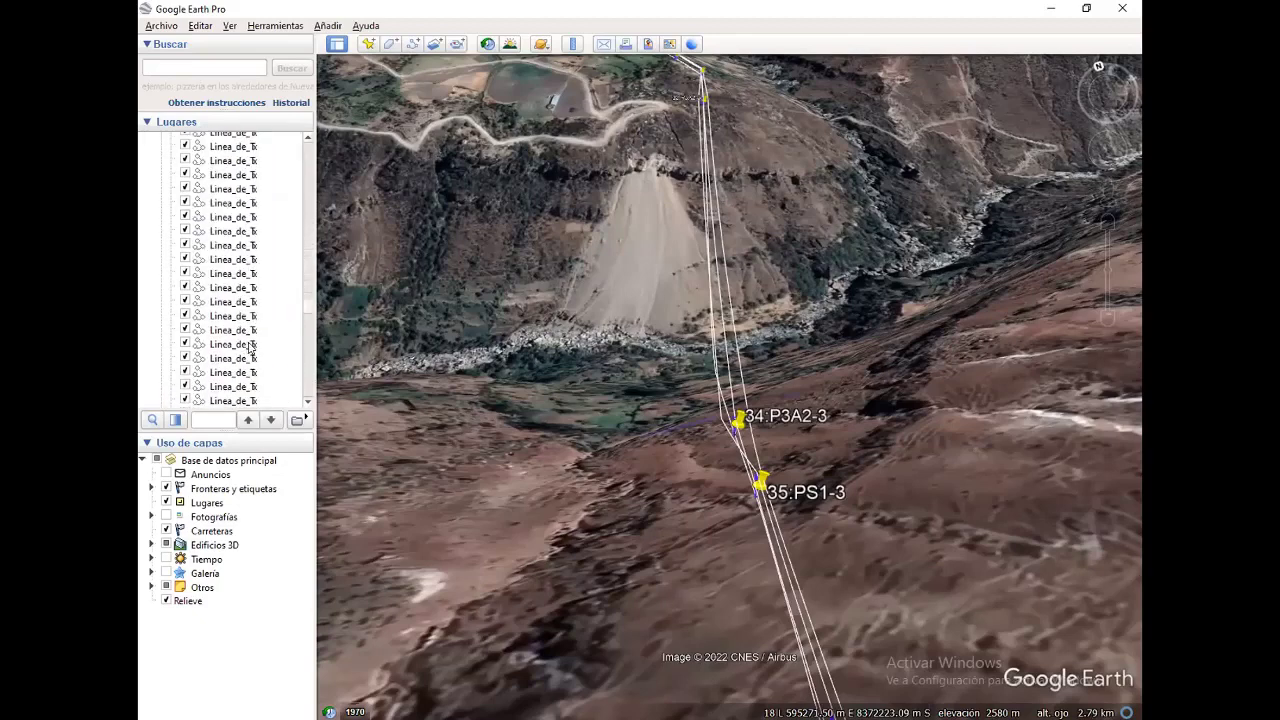
{"action": "scroll", "coordinate": [246, 352], "scroll_direction": "down", "scroll_amount": 3}
{"action": "left_click", "coordinate": [186, 345]}
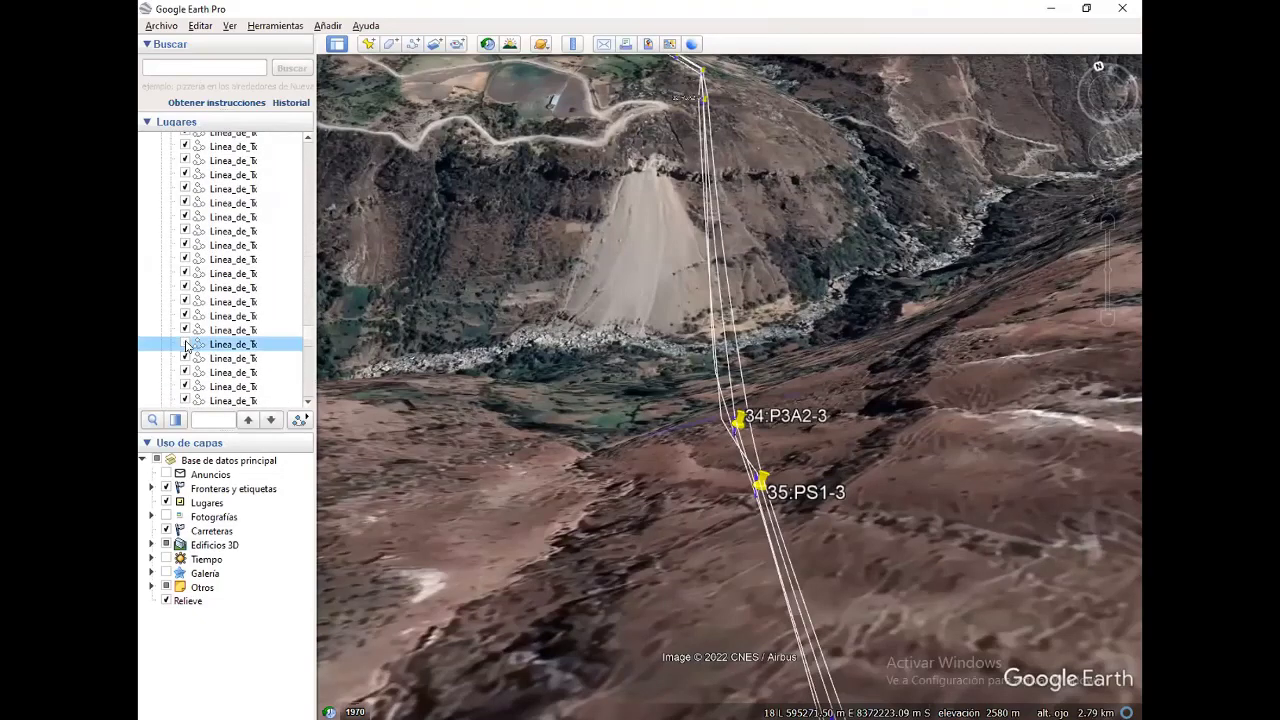
{"action": "left_click_drag", "start_coordinate": [808, 470], "coordinate": [773, 503]}
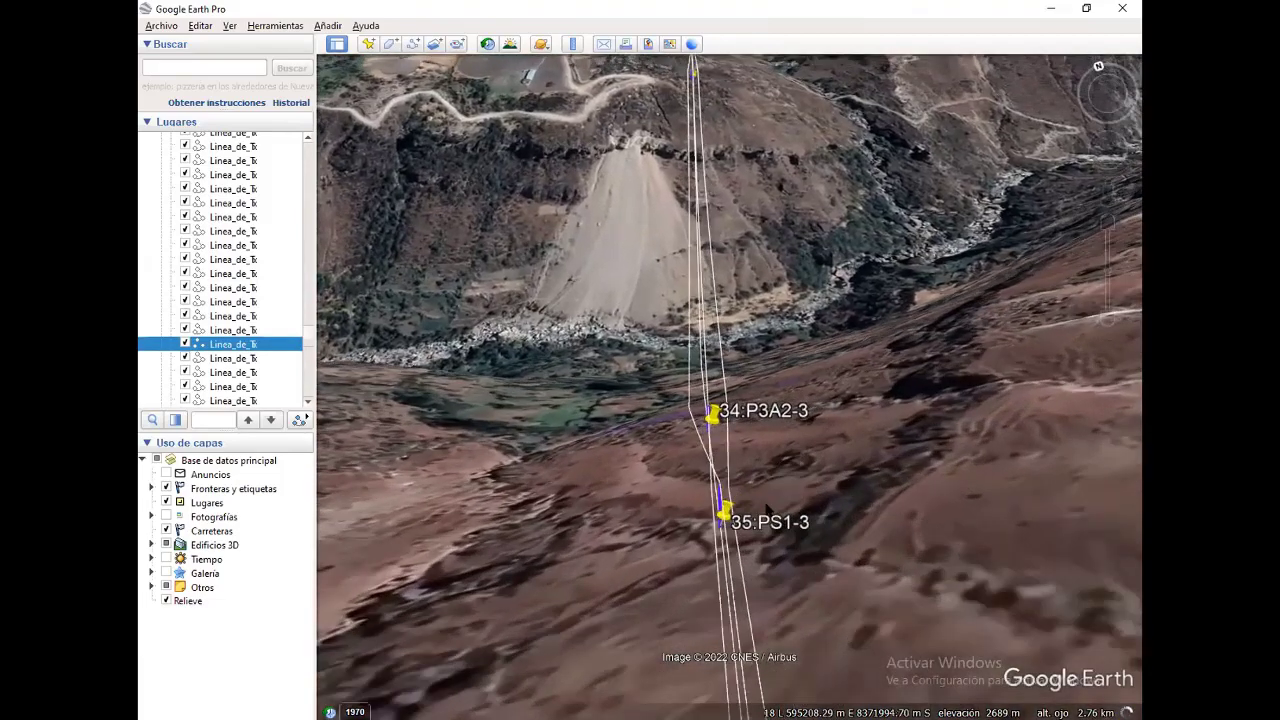
{"action": "middle_click_drag", "start_coordinate": [770, 506], "coordinate": [698, 393]}
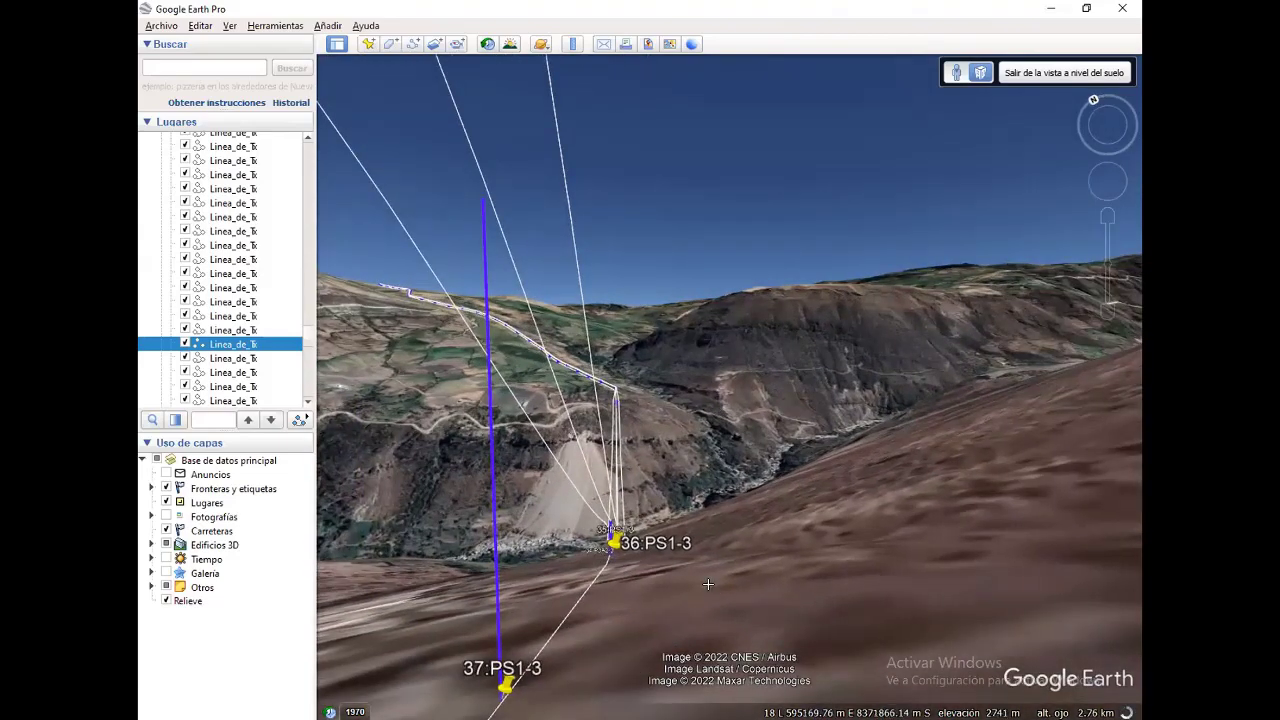
Step: Drop to the terrain beside placemark 37, then pull back to see placemarks 35 to 39
{"action": "left_click_drag", "start_coordinate": [650, 565], "coordinate": [764, 517]}
{"action": "double_click", "coordinate": [723, 595]}
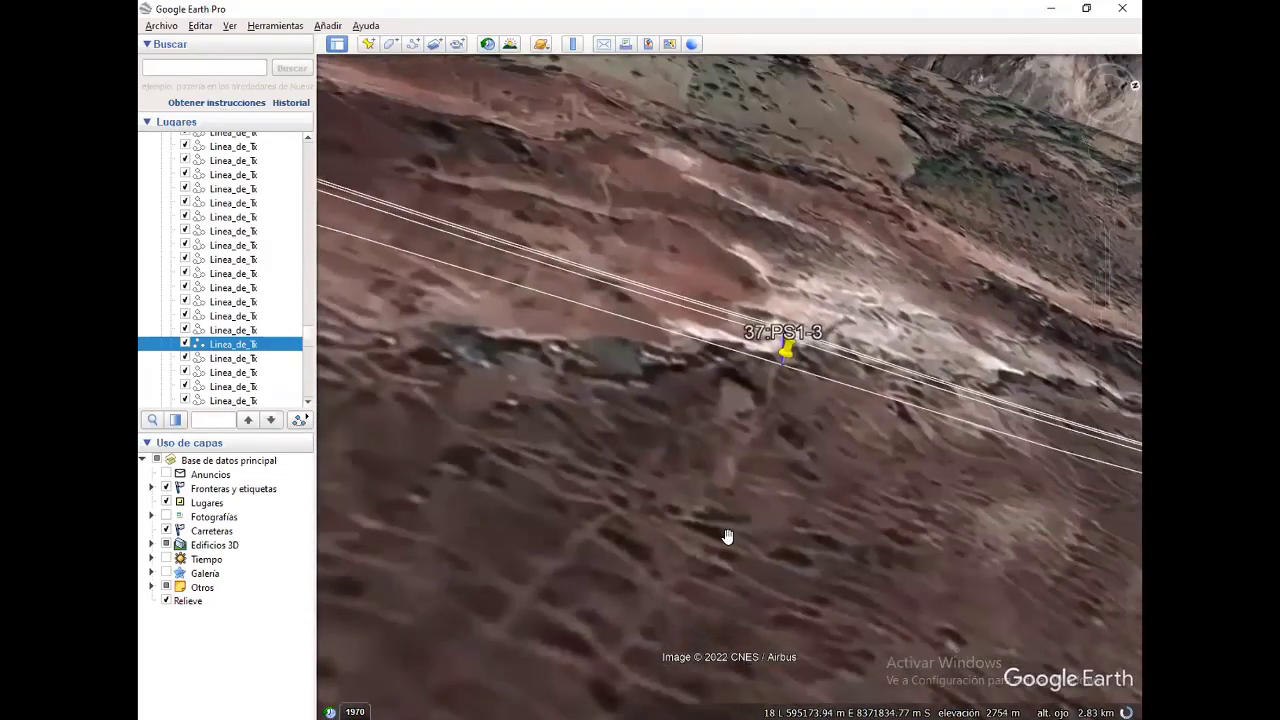
{"action": "scroll", "coordinate": [725, 510], "scroll_direction": "down", "scroll_amount": 1}
{"action": "scroll", "coordinate": [643, 481], "scroll_direction": "down", "scroll_amount": 1}
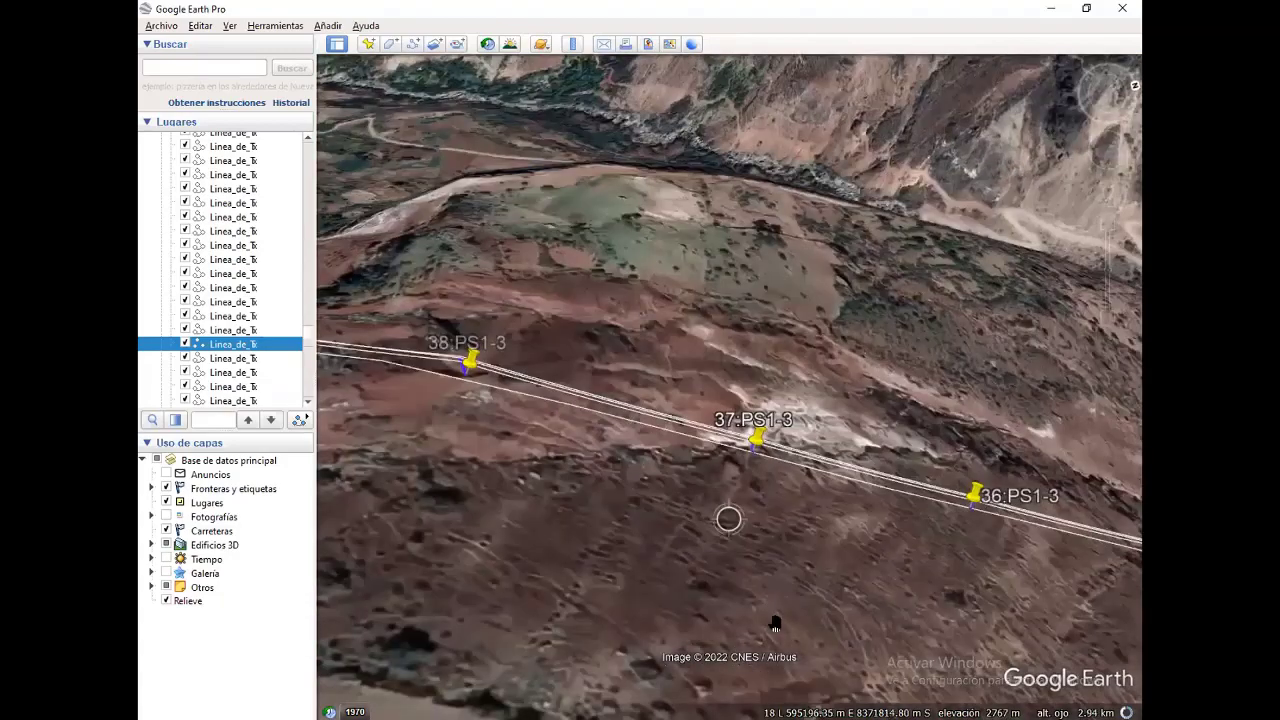
{"action": "scroll", "coordinate": [757, 401], "scroll_direction": "down", "scroll_amount": 1}
{"action": "left_click_drag", "start_coordinate": [737, 335], "coordinate": [740, 394]}
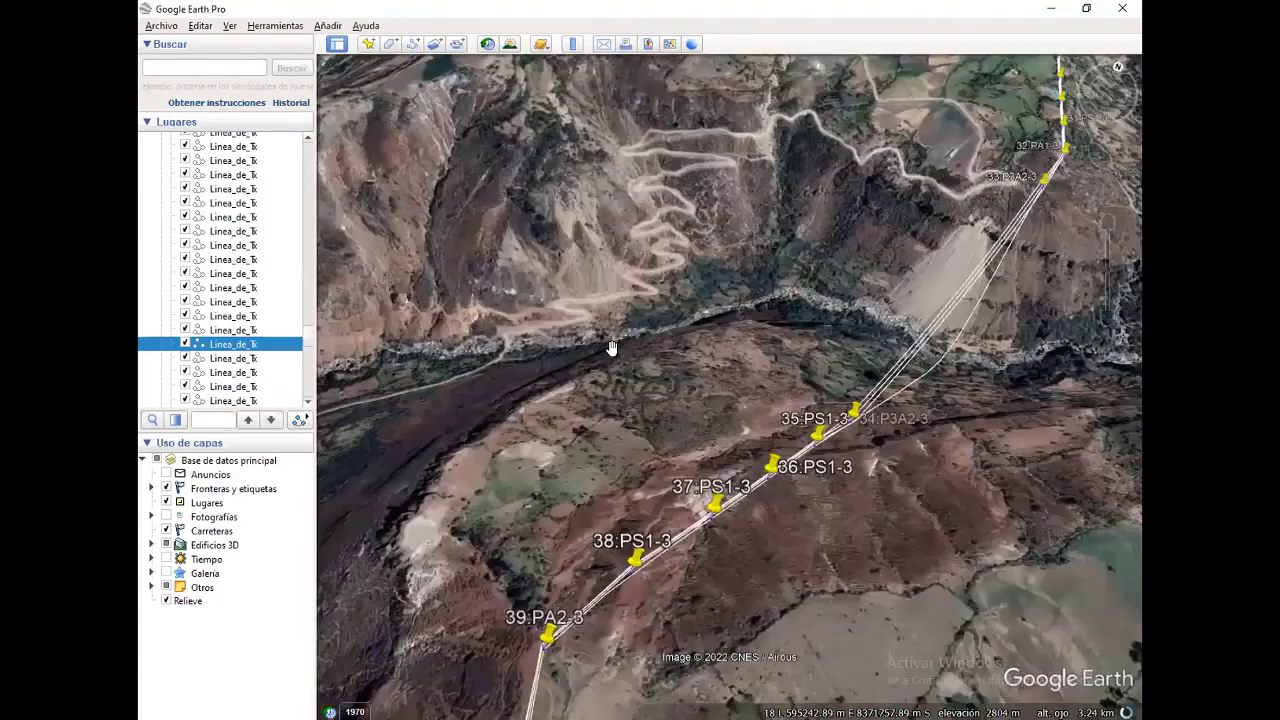
{"action": "left_click_drag", "start_coordinate": [840, 425], "coordinate": [815, 373]}
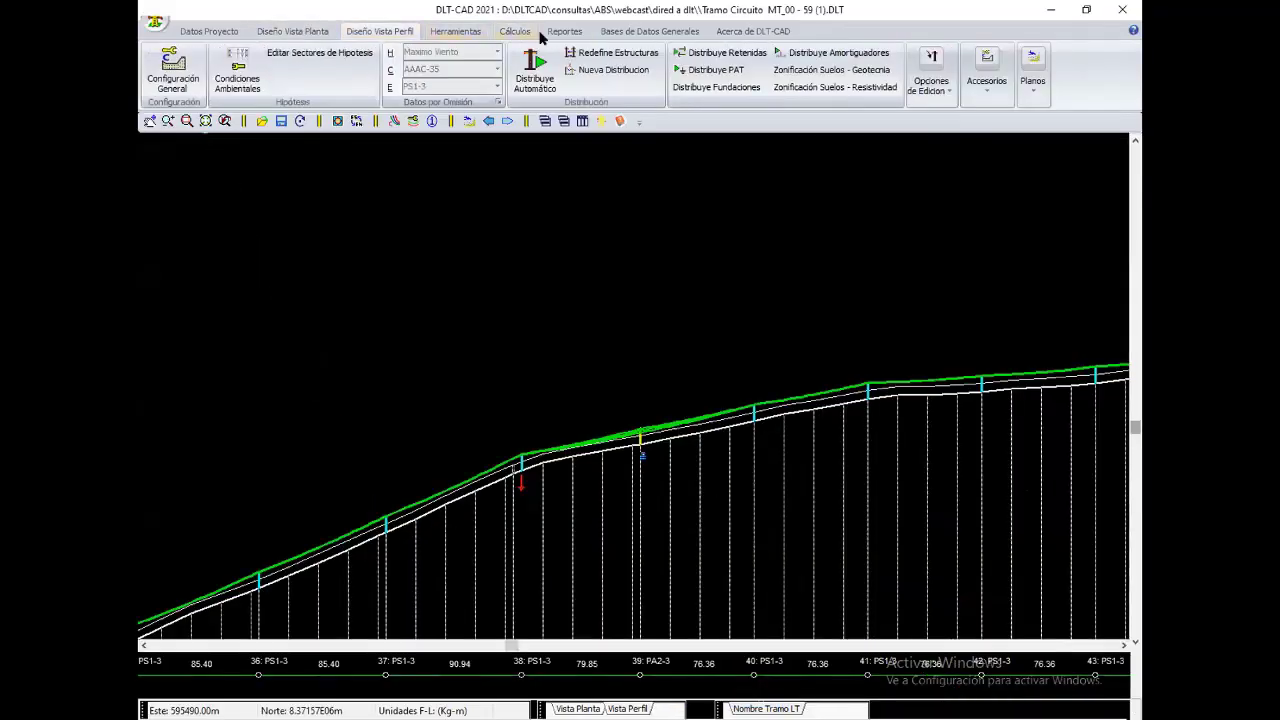
Step: Run the CME structure check and review structure 2's breaking load and structure 5's safety factor
{"action": "left_click", "coordinate": [515, 31]}
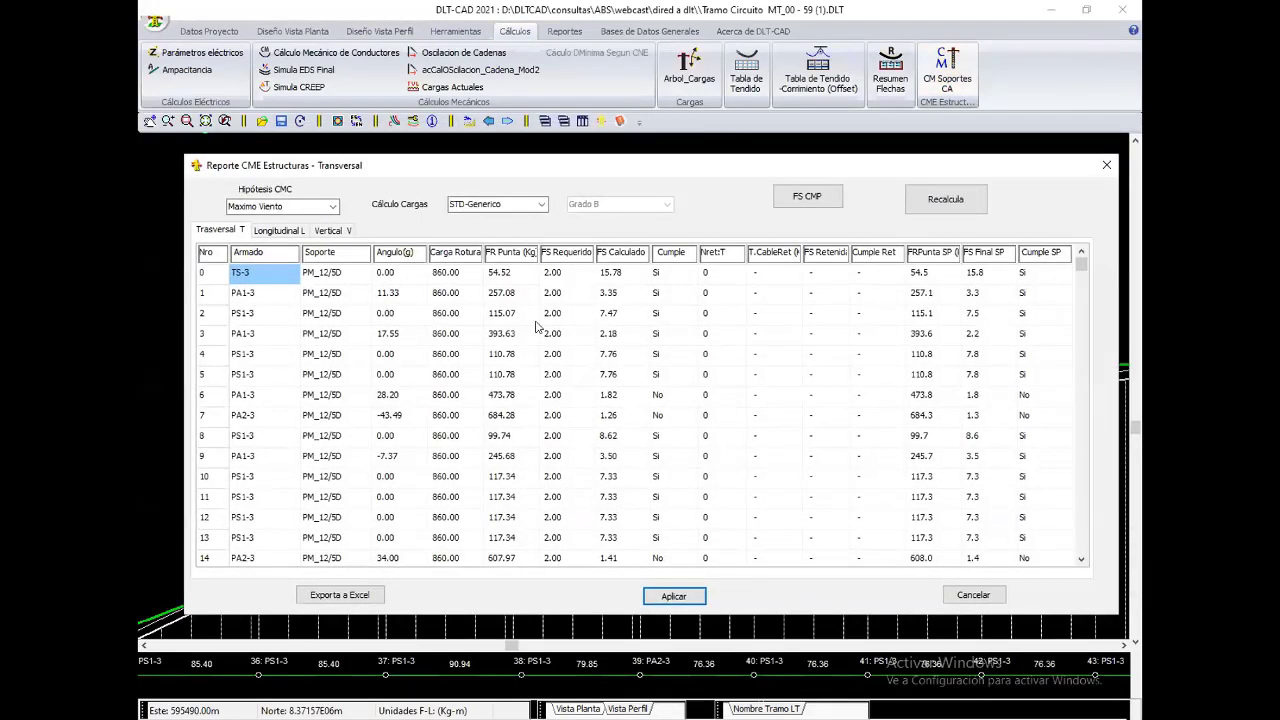
{"action": "left_click", "coordinate": [477, 320]}
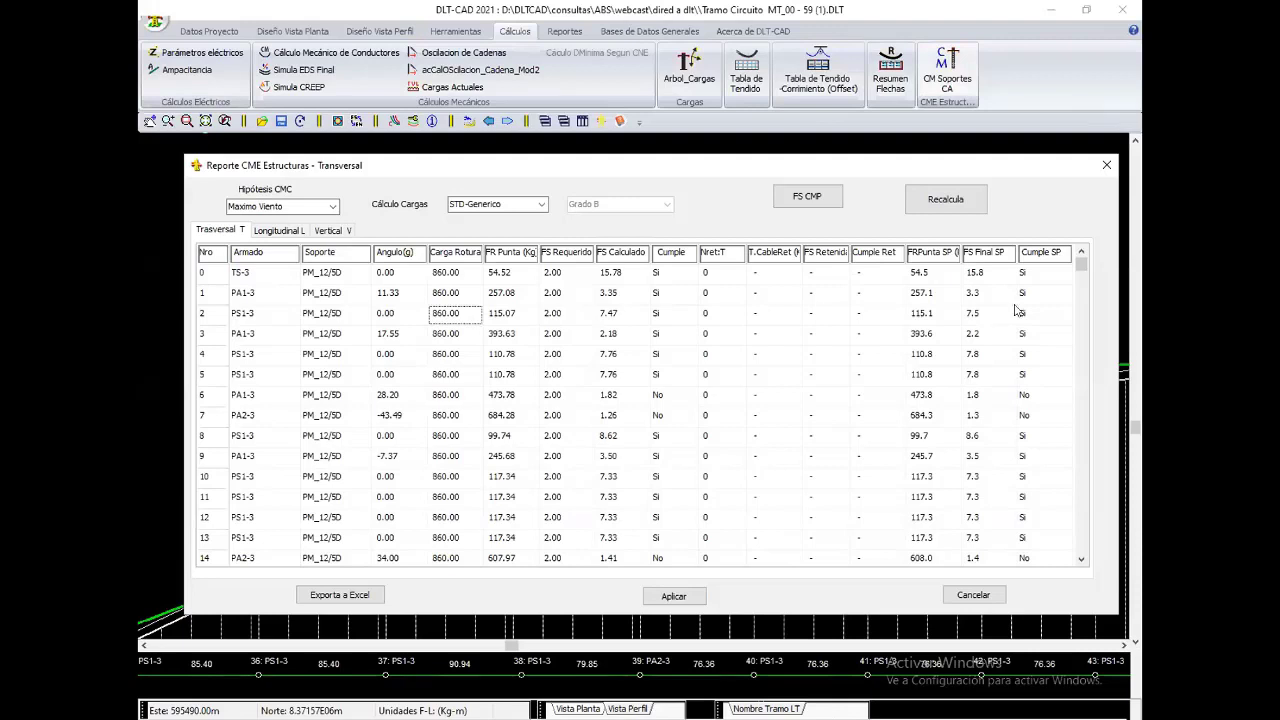
{"action": "left_click", "coordinate": [619, 384]}
{"action": "left_click", "coordinate": [1106, 165]}
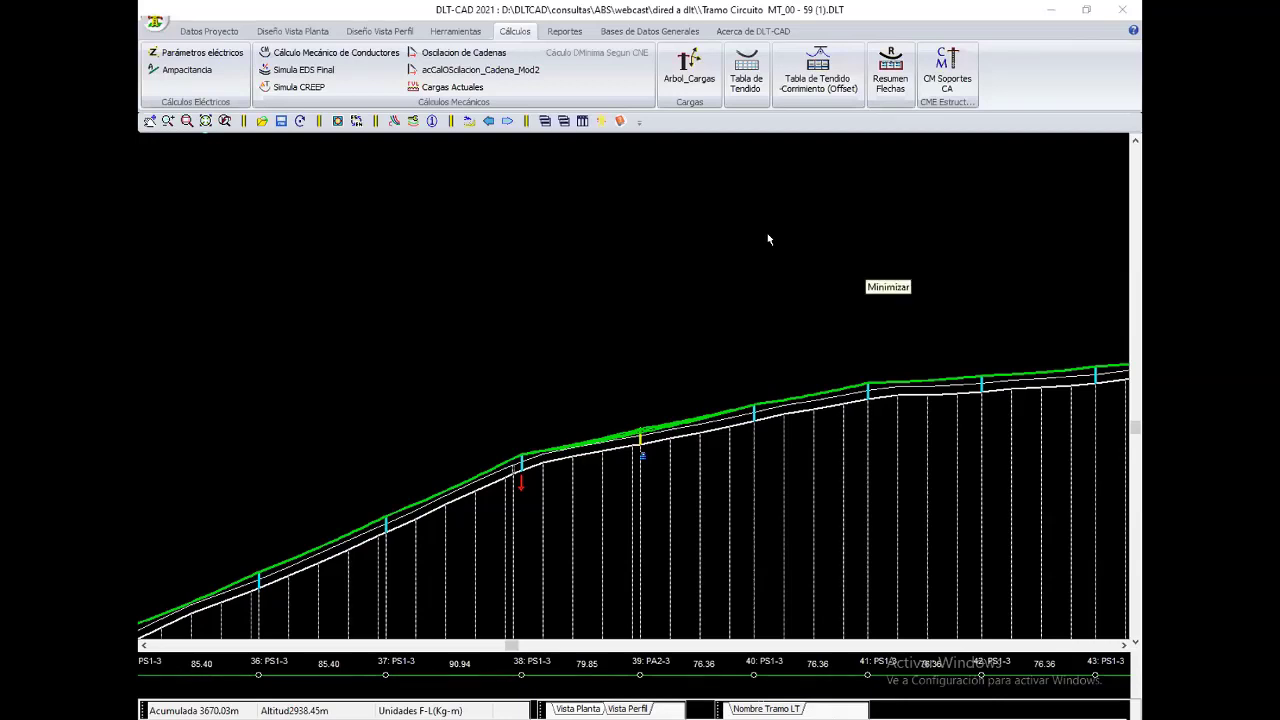
Step: Switch to plan view and pick a route vertex via Editar Ruta Actual to open Puntos de Perfil Topográfico
{"action": "left_click", "coordinate": [381, 37]}
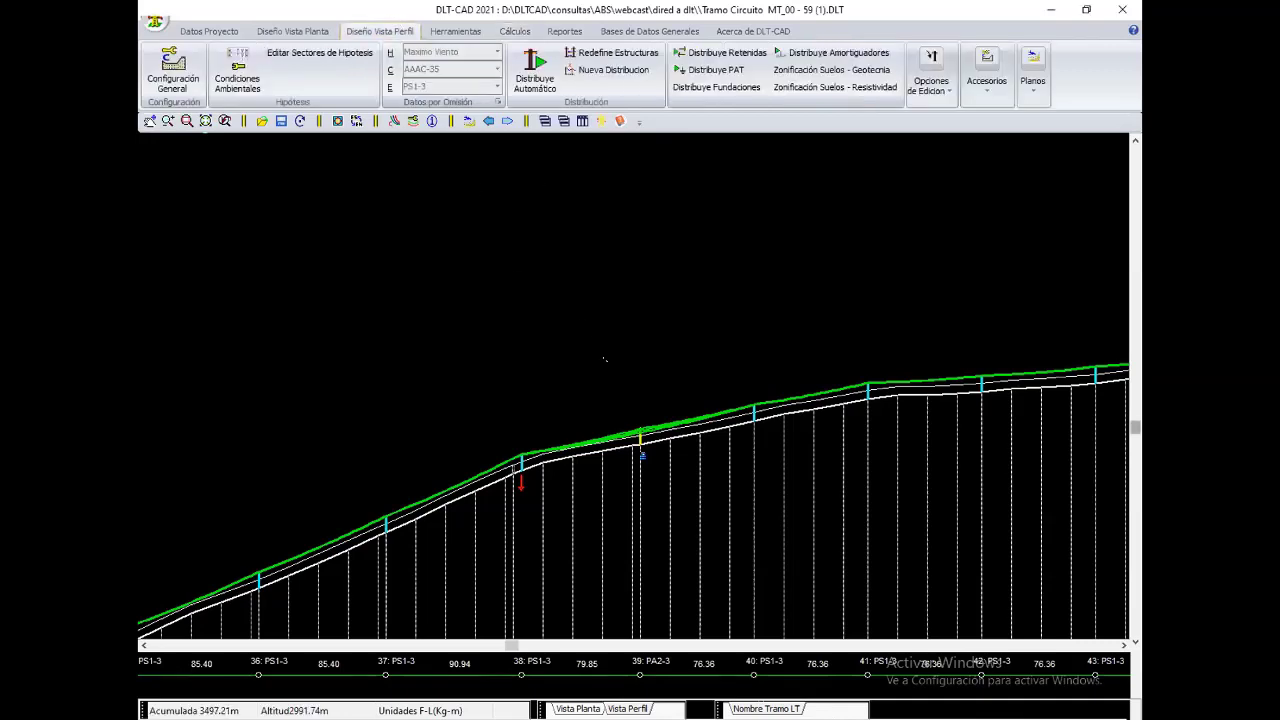
{"action": "scroll", "coordinate": [823, 266], "scroll_direction": "up", "scroll_amount": 3}
{"action": "scroll", "coordinate": [823, 266], "scroll_direction": "up", "scroll_amount": 3}
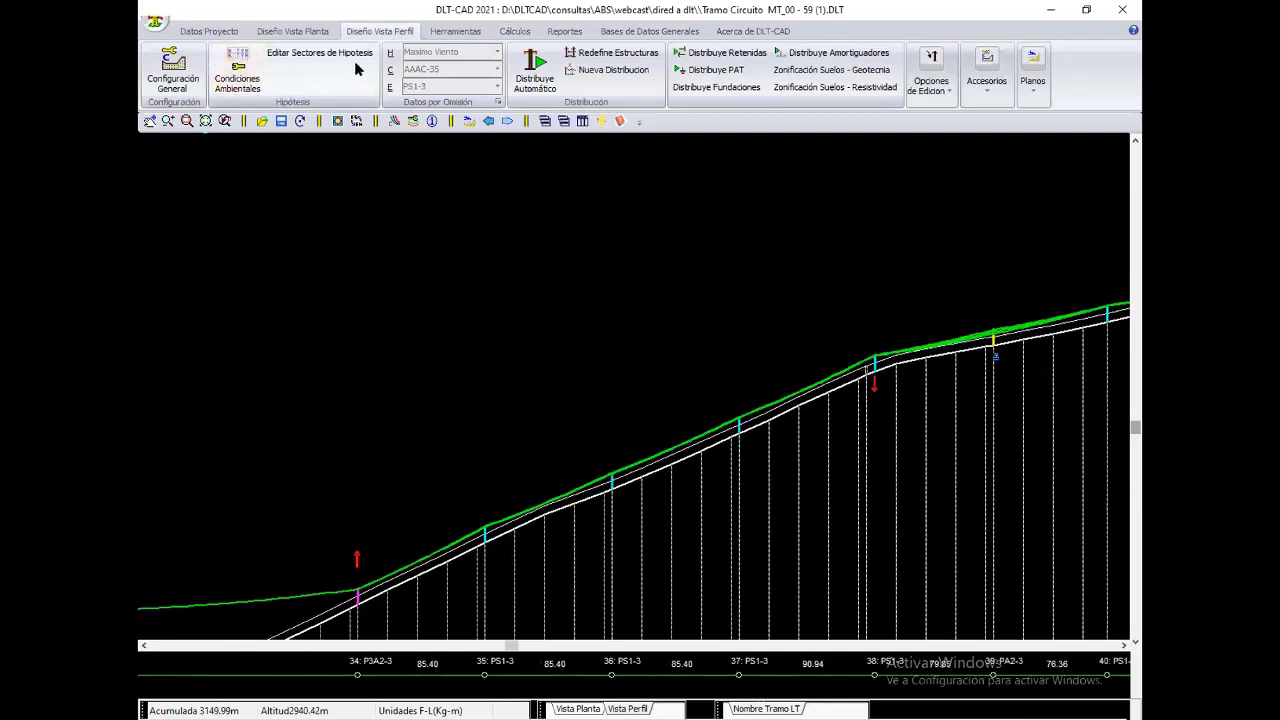
{"action": "left_click", "coordinate": [293, 31]}
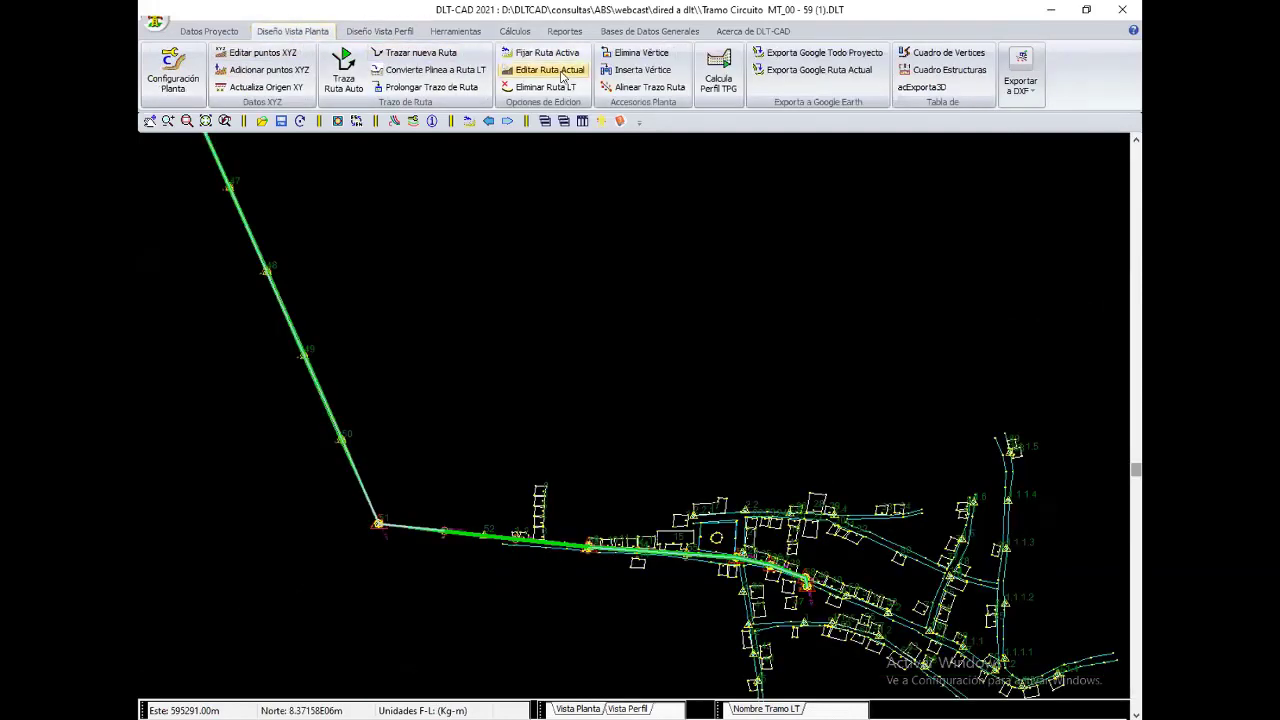
{"action": "left_click", "coordinate": [563, 77]}
{"action": "left_click", "coordinate": [329, 412]}
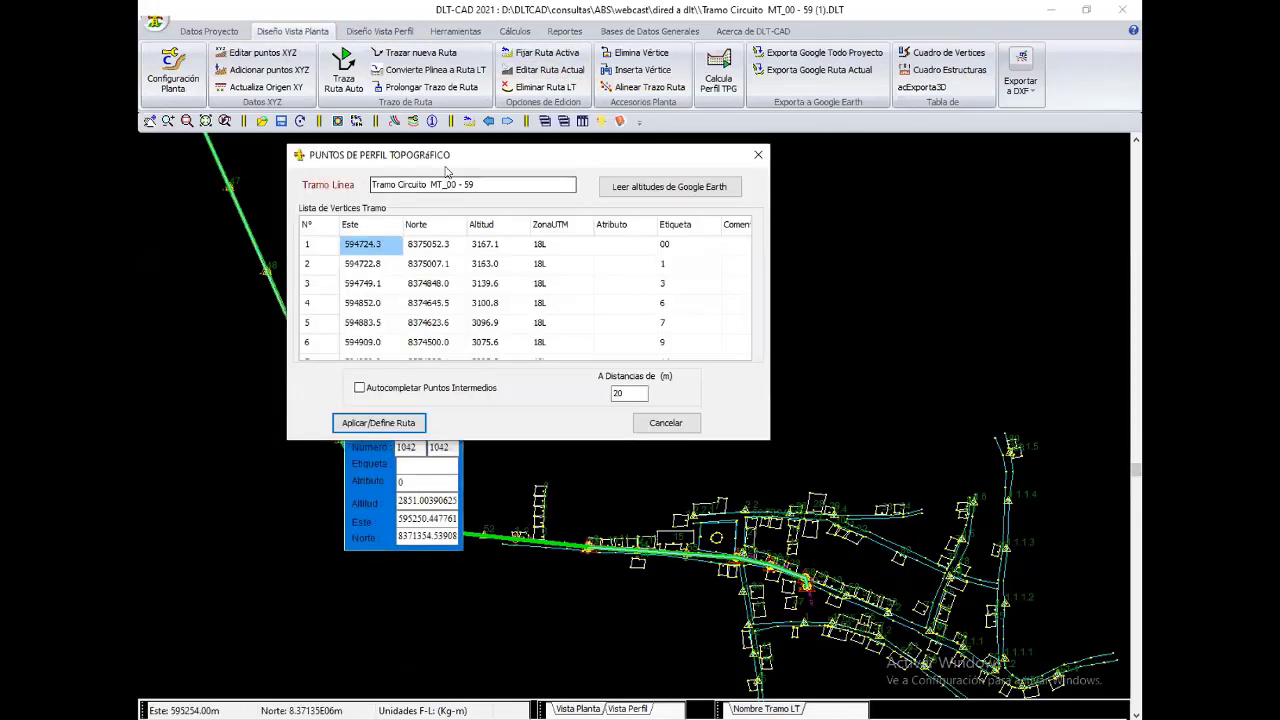
{"action": "left_click", "coordinate": [546, 75]}
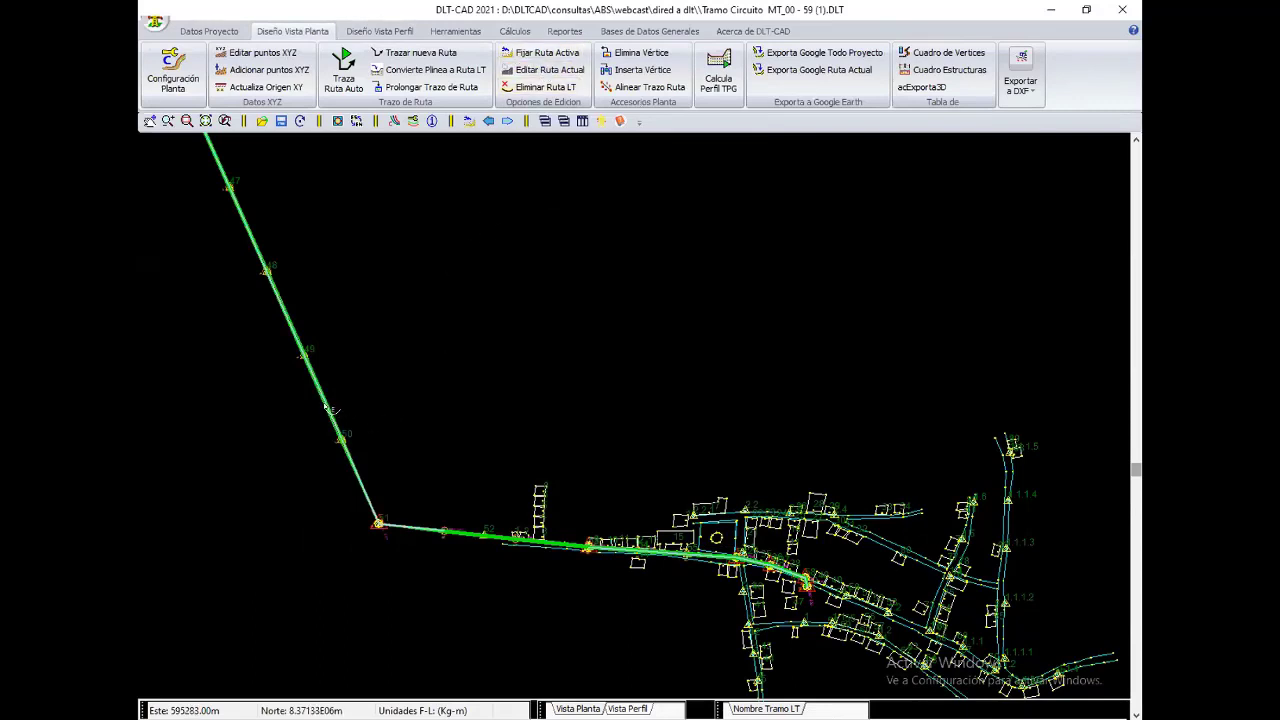
{"action": "left_click", "coordinate": [330, 410]}
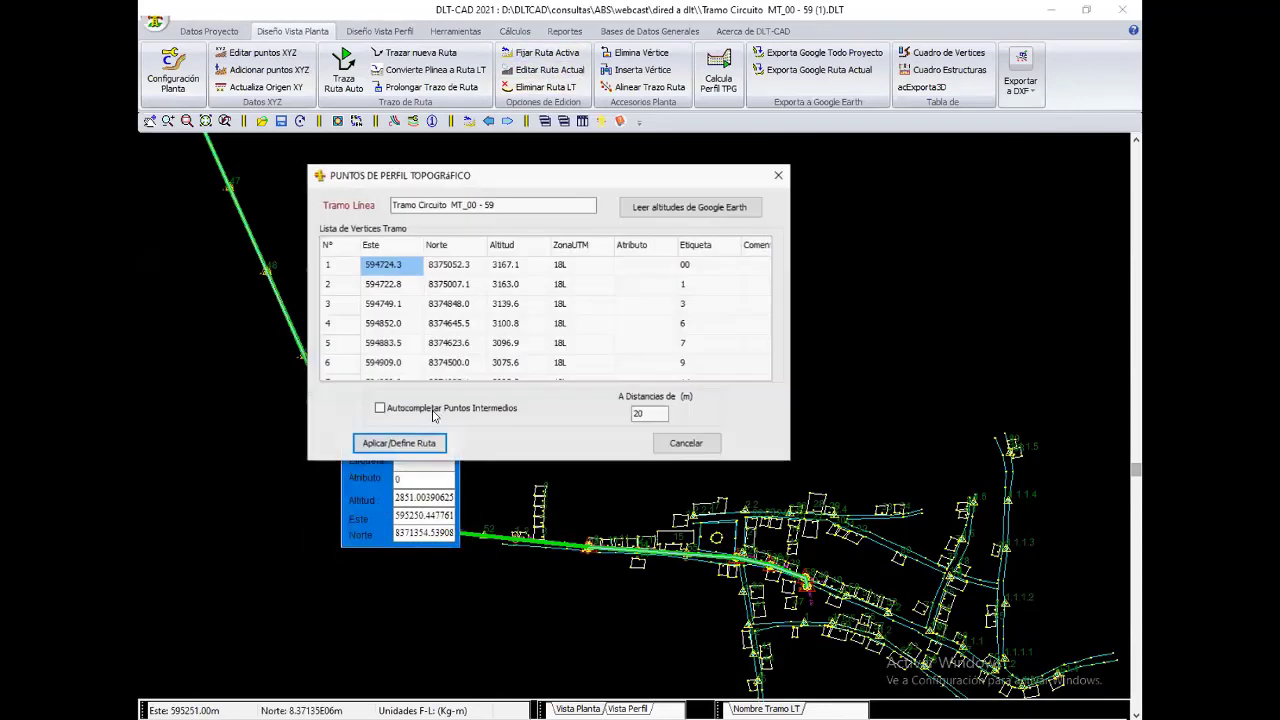
Step: Tick Autocompletar Puntos Intermedios with a 20 m spacing
{"action": "left_click", "coordinate": [445, 410]}
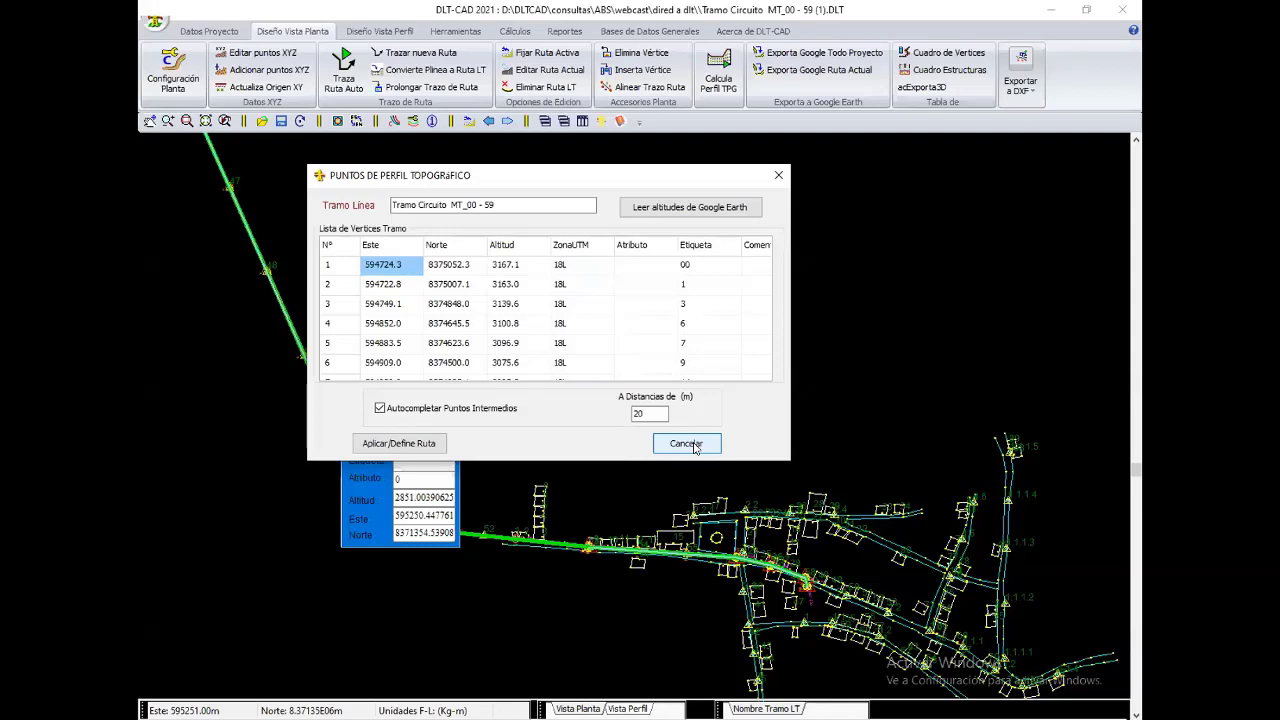
Step: Apply the route definition with intermediate points twice, then close route editing
{"action": "left_click", "coordinate": [413, 446]}
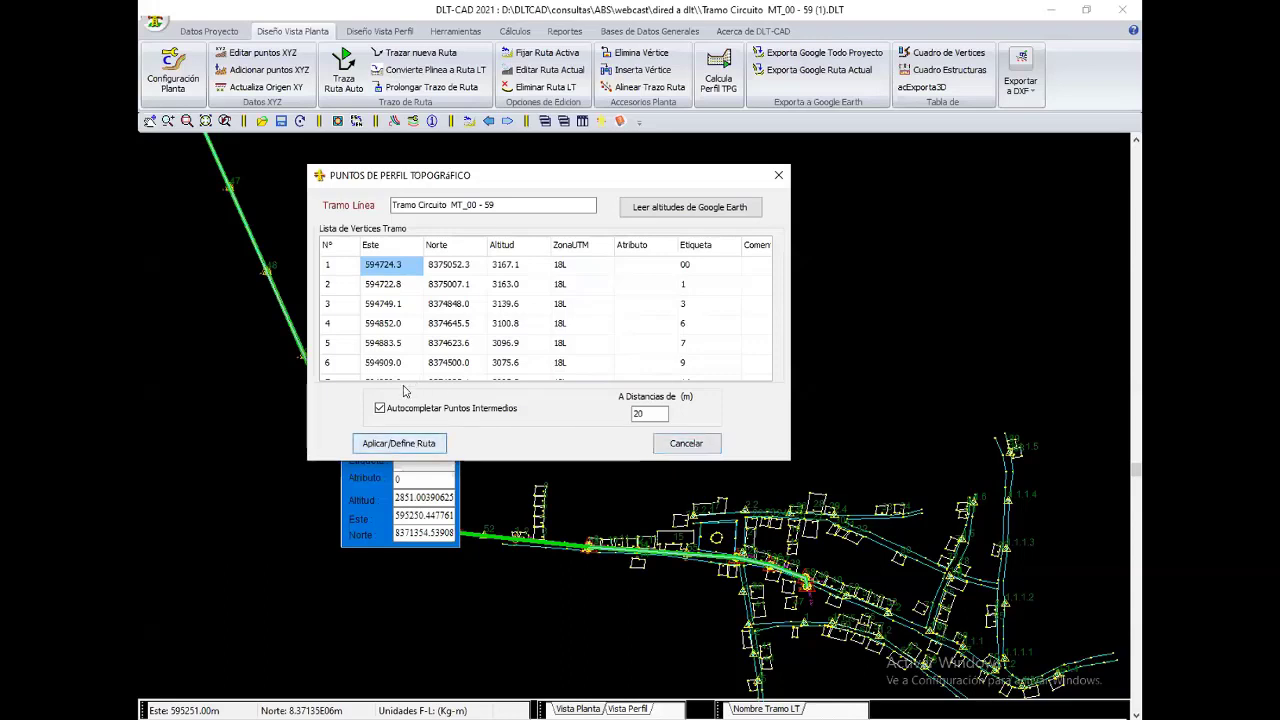
{"action": "left_click", "coordinate": [415, 446]}
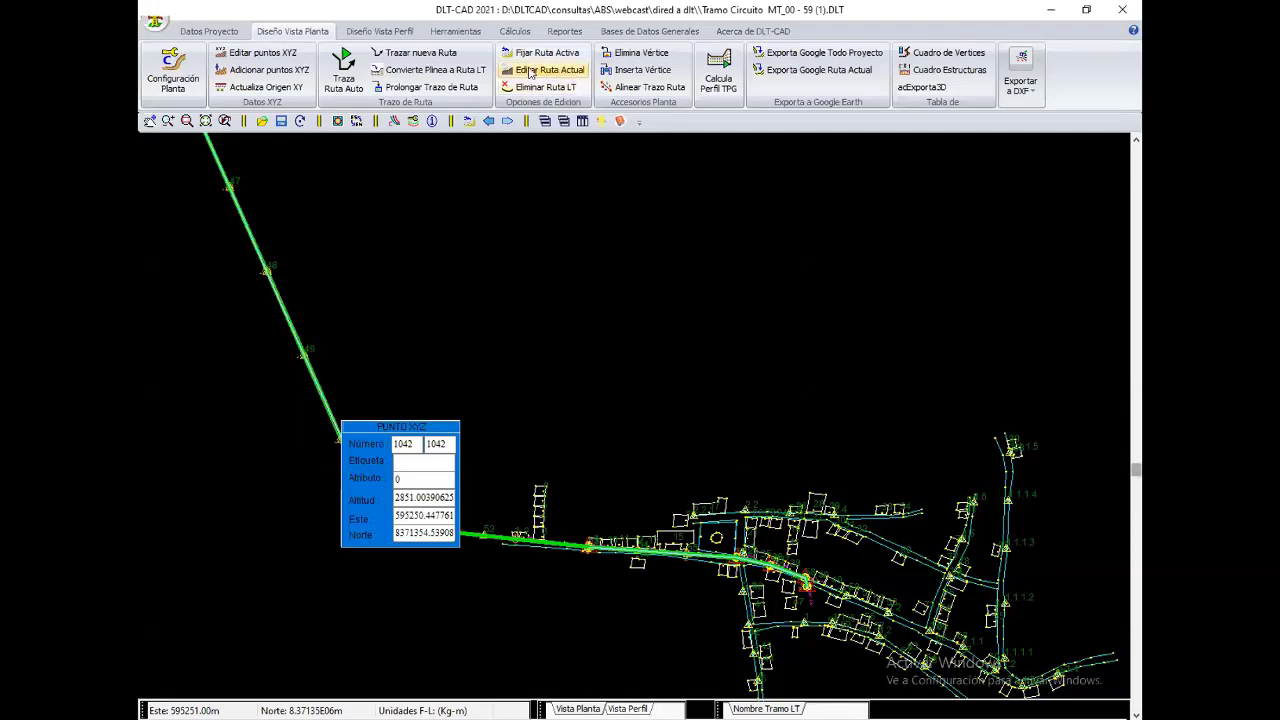
{"action": "left_click", "coordinate": [507, 70]}
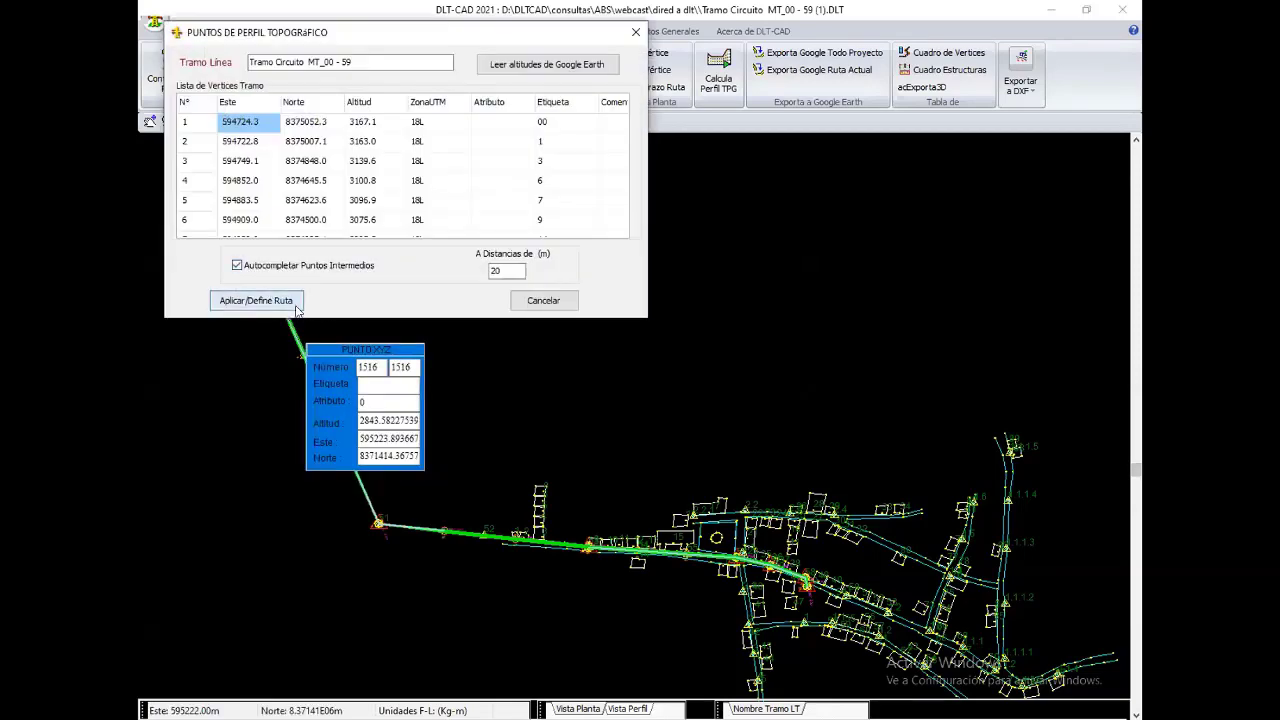
{"action": "left_click", "coordinate": [276, 304]}
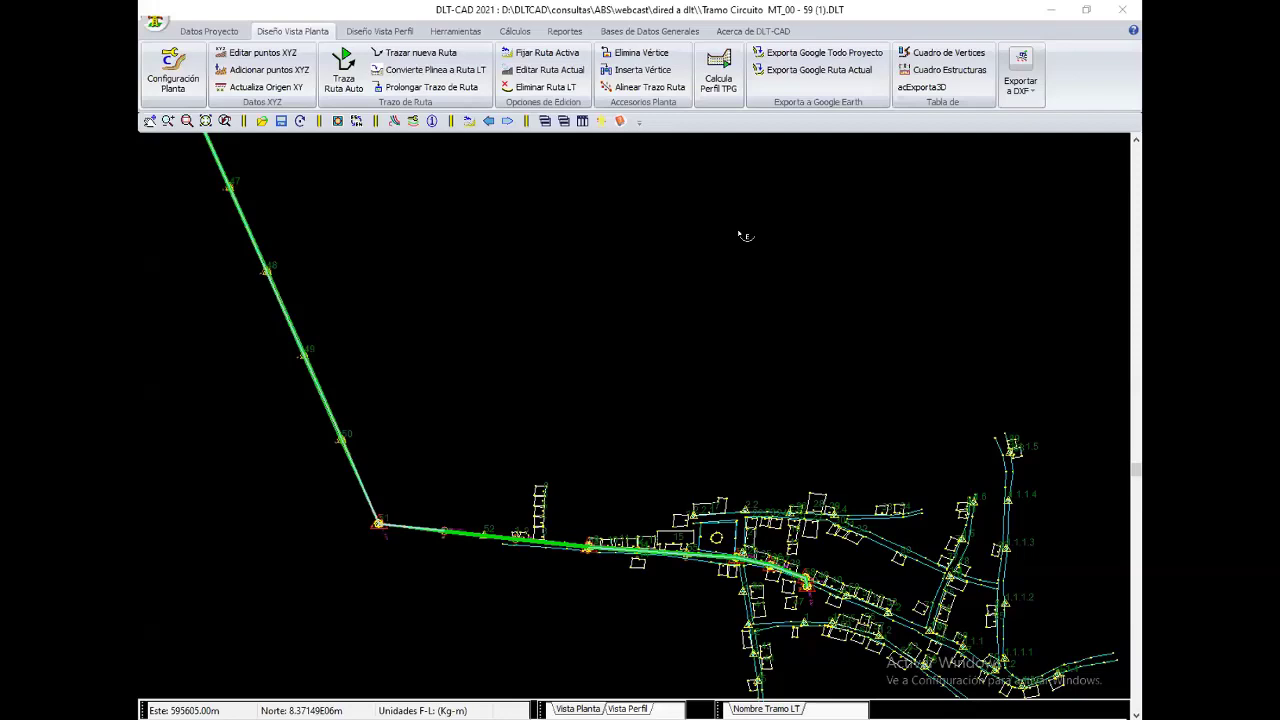
{"action": "right_click", "coordinate": [649, 388]}
Step: Open Tramo Circuito BT_00 - 5.DLT from the tramos folder
{"action": "scroll", "coordinate": [691, 429], "scroll_direction": "up", "scroll_amount": 3}
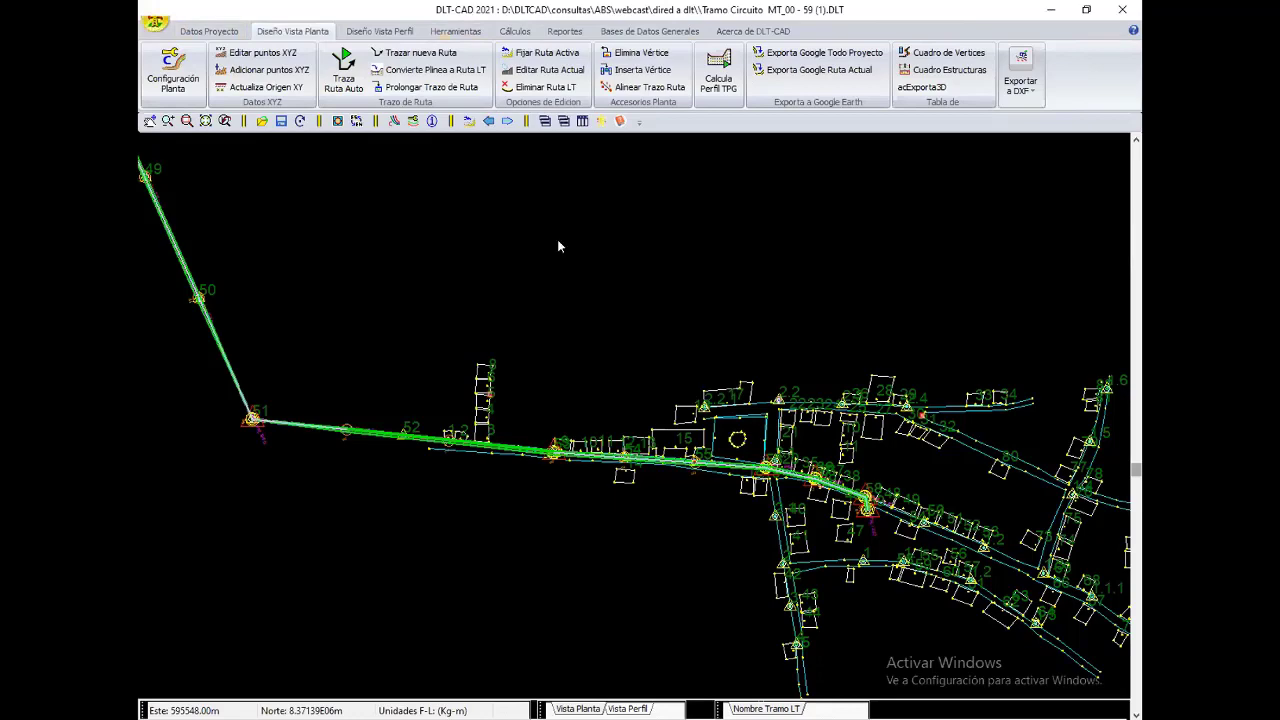
{"action": "key", "text": "ctrl+o"}
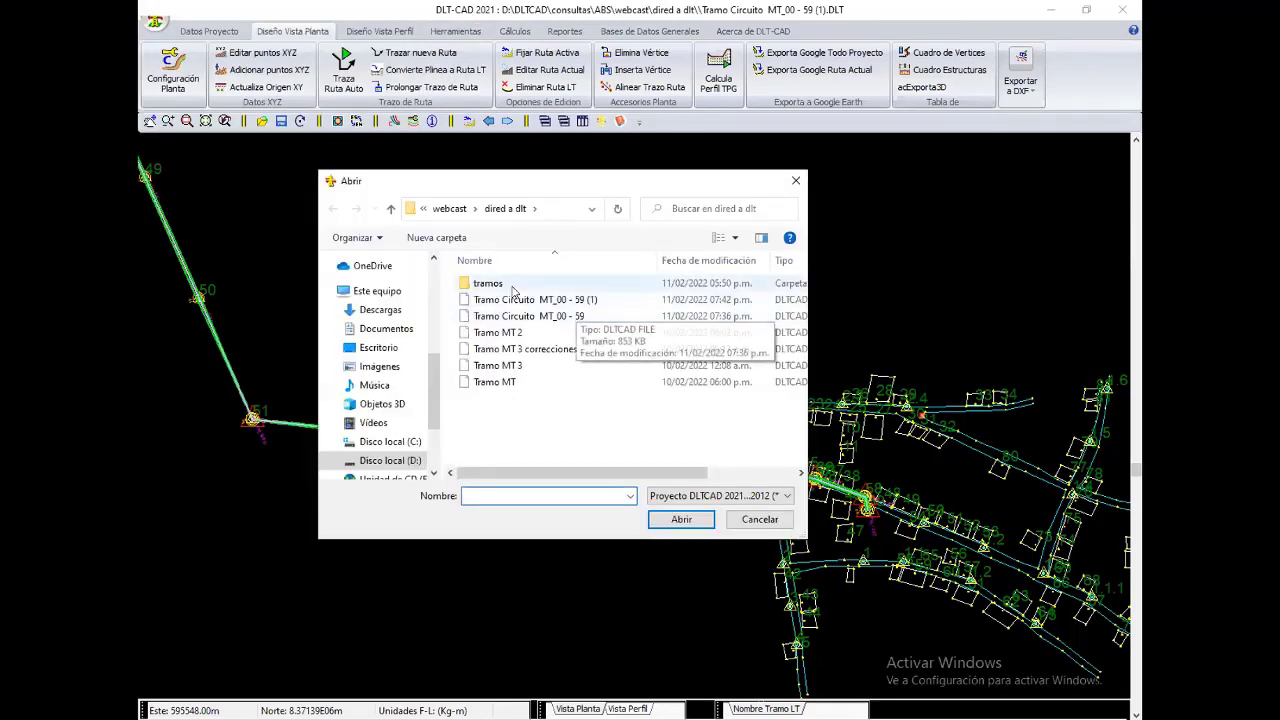
{"action": "double_click", "coordinate": [490, 284]}
{"action": "left_click", "coordinate": [489, 288]}
{"action": "double_click", "coordinate": [489, 288]}
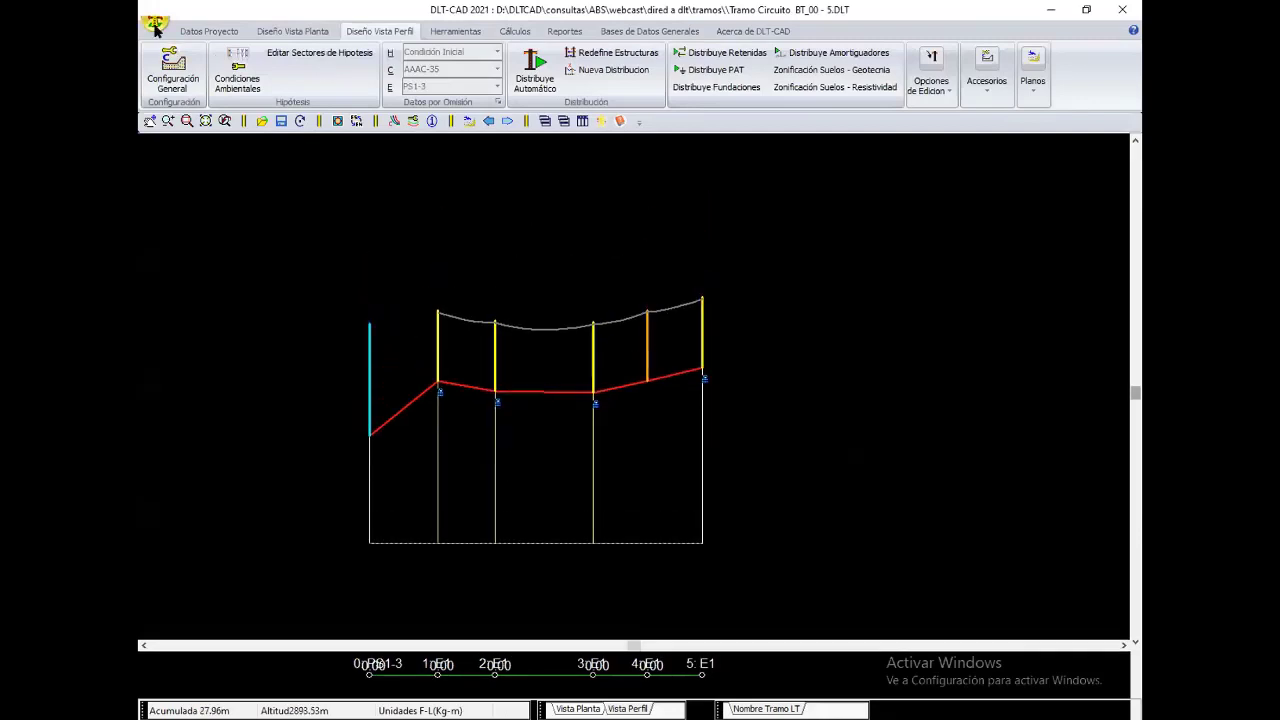
{"action": "scroll", "coordinate": [409, 332], "scroll_direction": "up", "scroll_amount": 1}
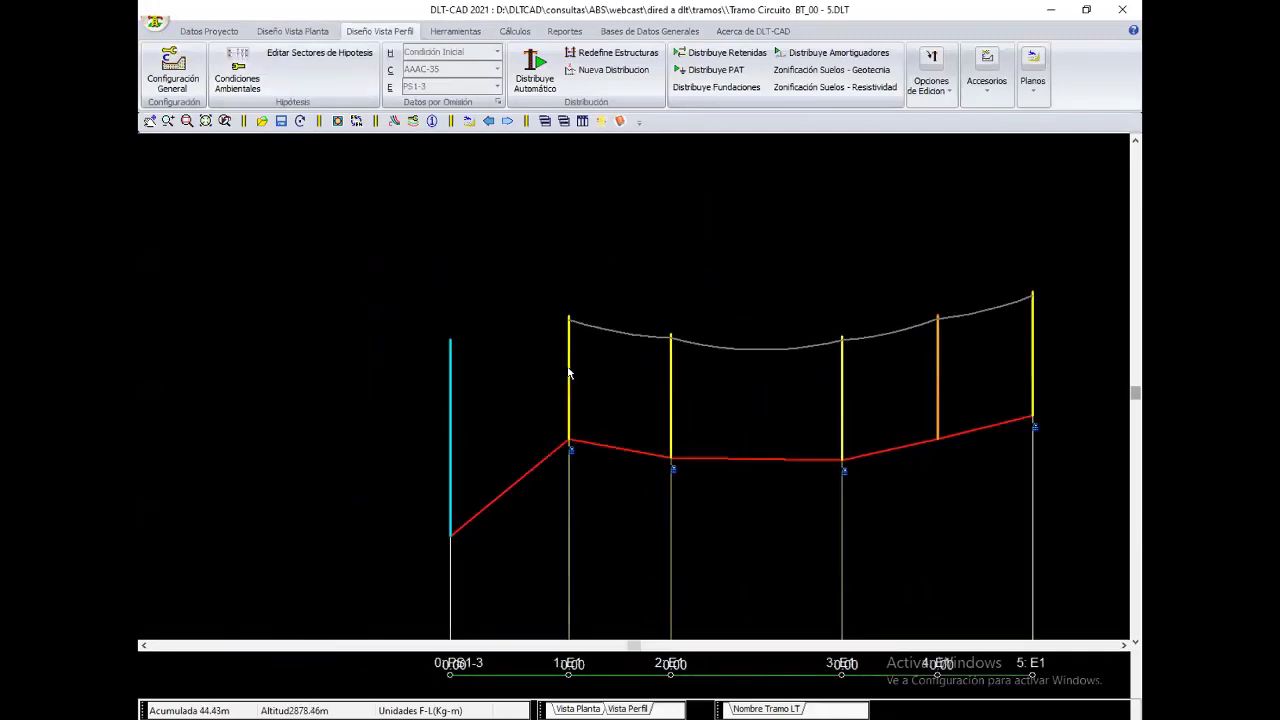
Step: Inspect structure 0's settings and the PS1-3 geometry coordinates without changing anything
{"action": "scroll", "coordinate": [432, 426], "scroll_direction": "up", "scroll_amount": 1}
{"action": "double_click", "coordinate": [432, 426]}
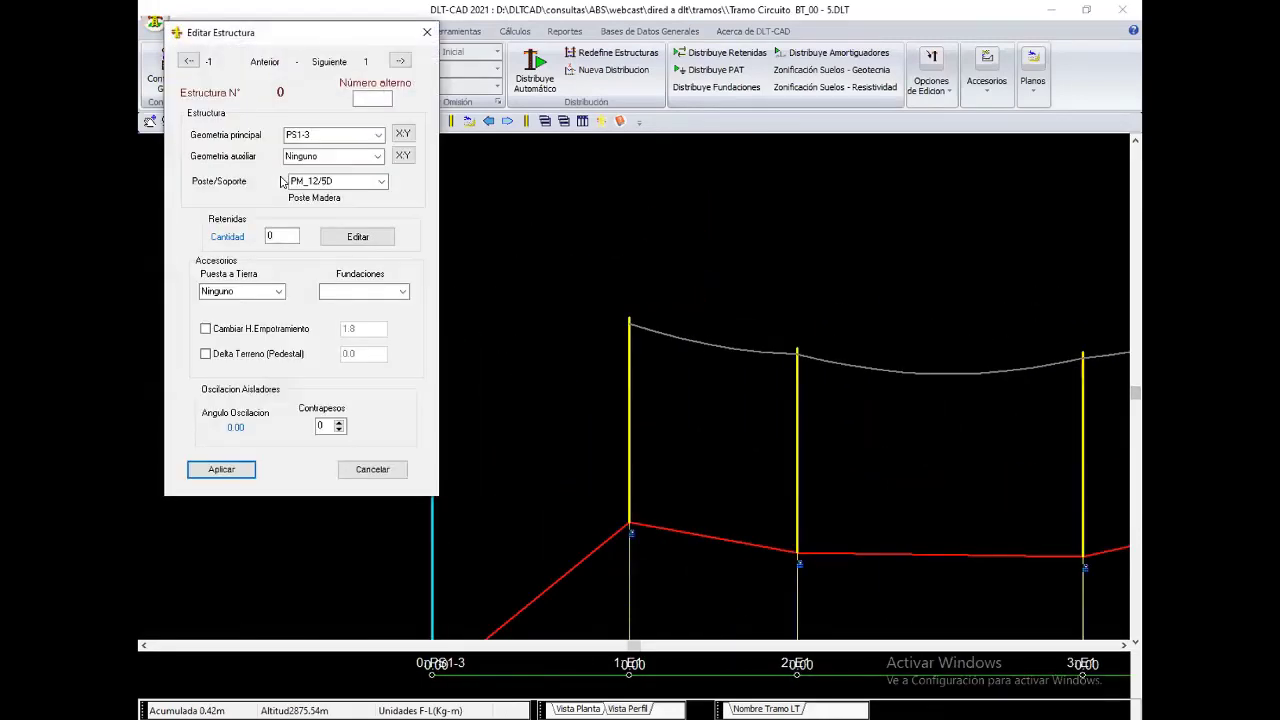
{"action": "left_click", "coordinate": [404, 133]}
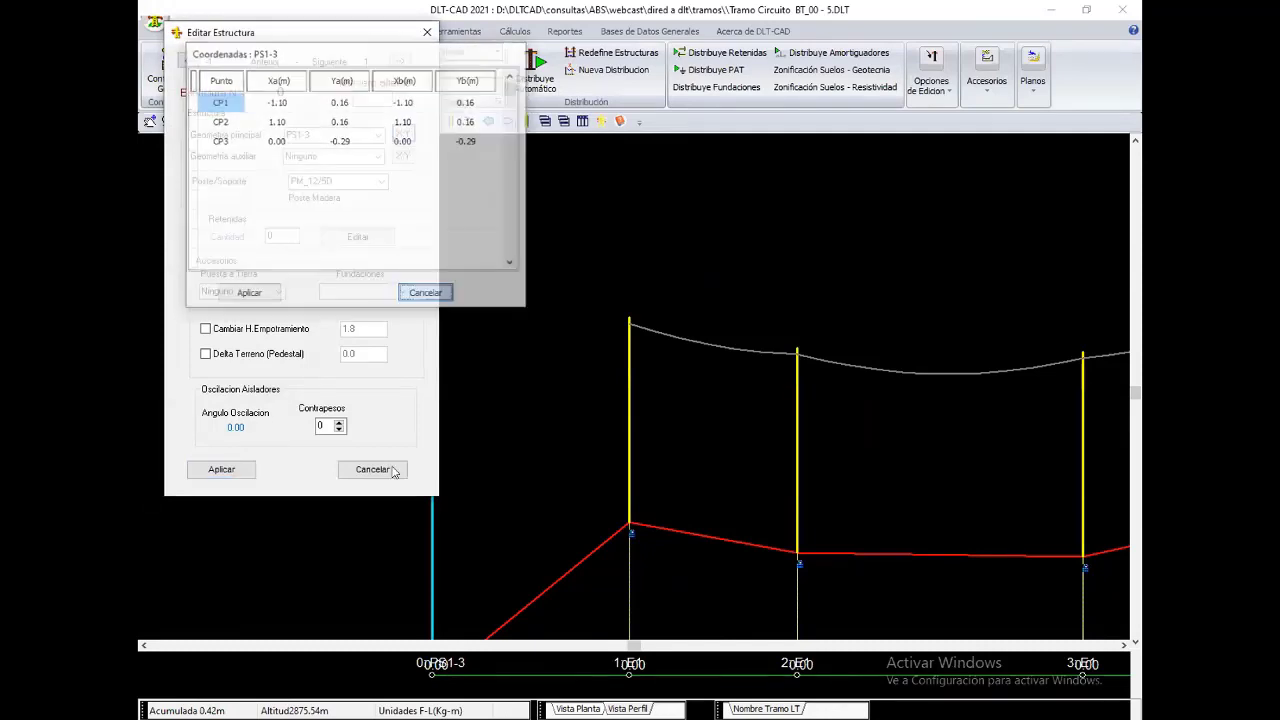
{"action": "left_click", "coordinate": [436, 297]}
{"action": "key", "text": "Escape"}
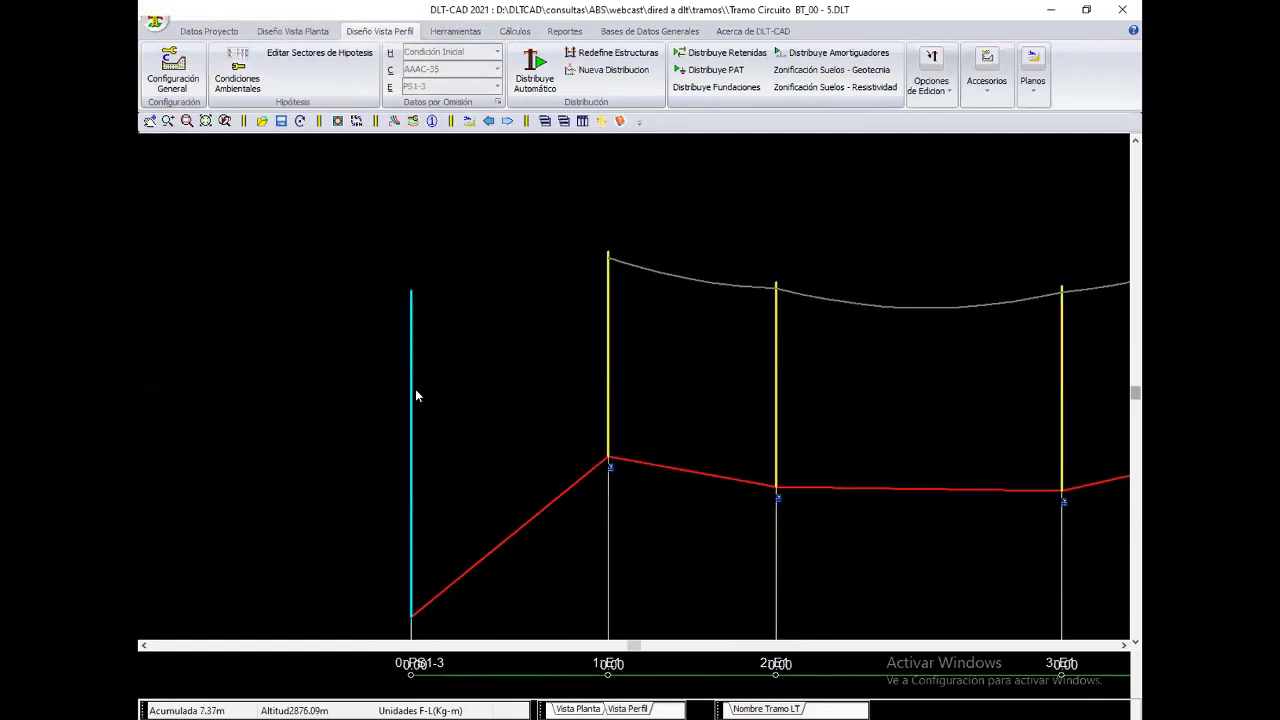
{"action": "double_click", "coordinate": [411, 396]}
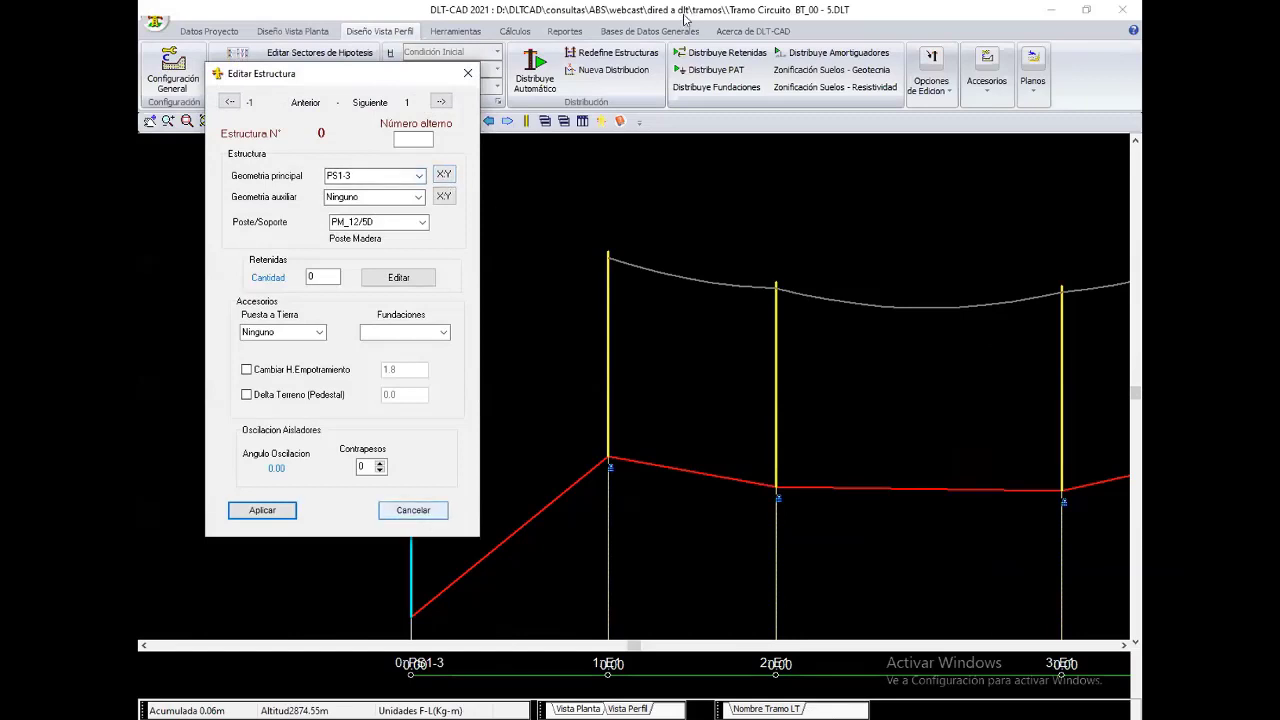
{"action": "left_click", "coordinate": [430, 512]}
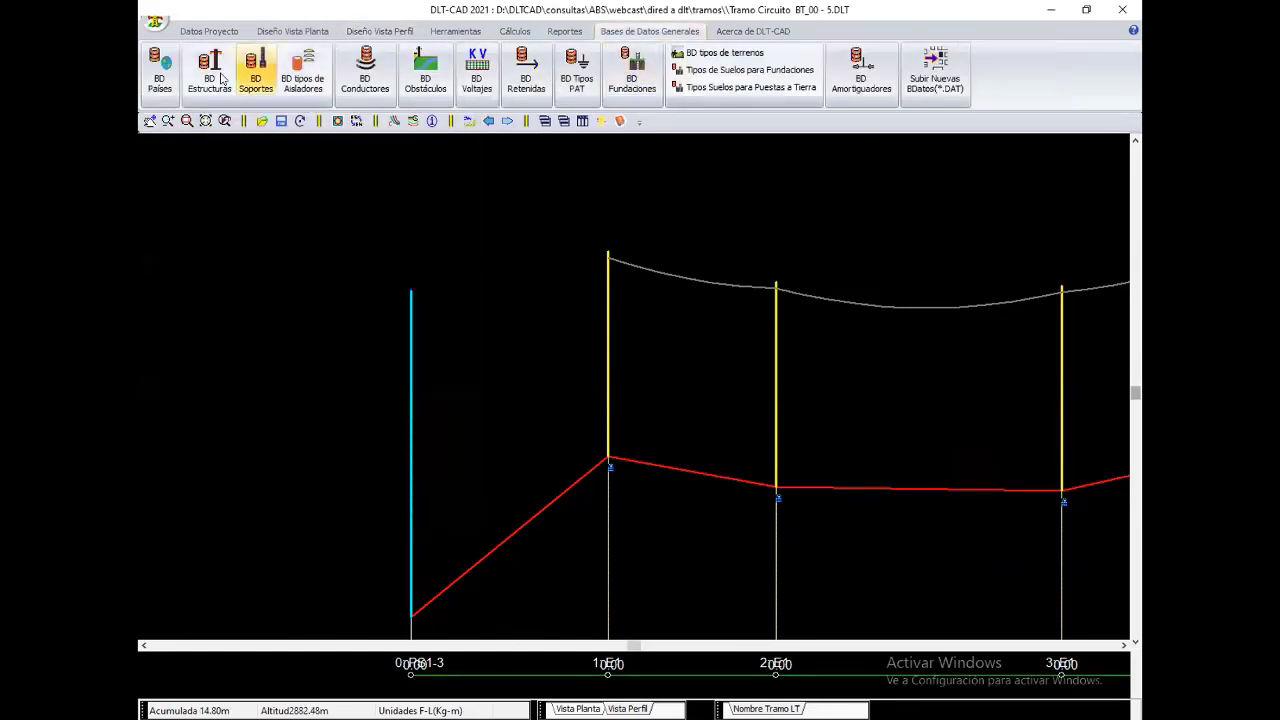
Step: Load the Estructuras_DGE_1 table into the structures database
{"action": "left_click", "coordinate": [256, 72]}
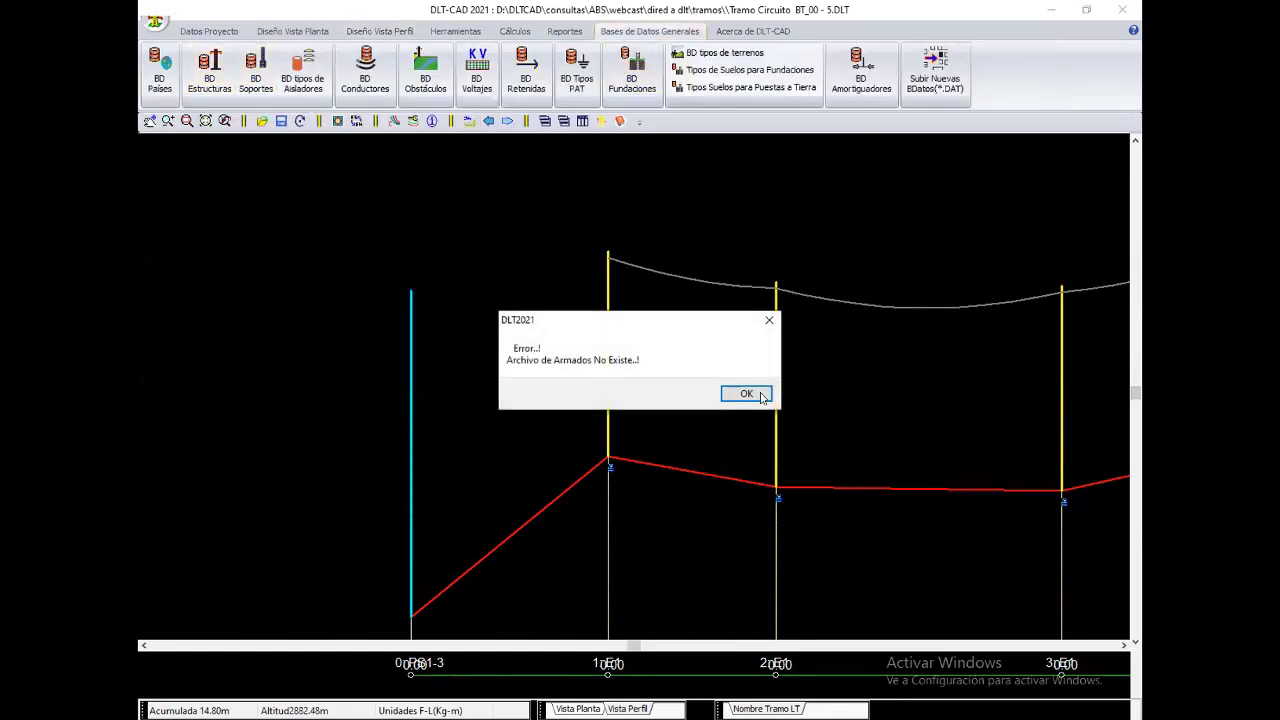
{"action": "left_click", "coordinate": [744, 392]}
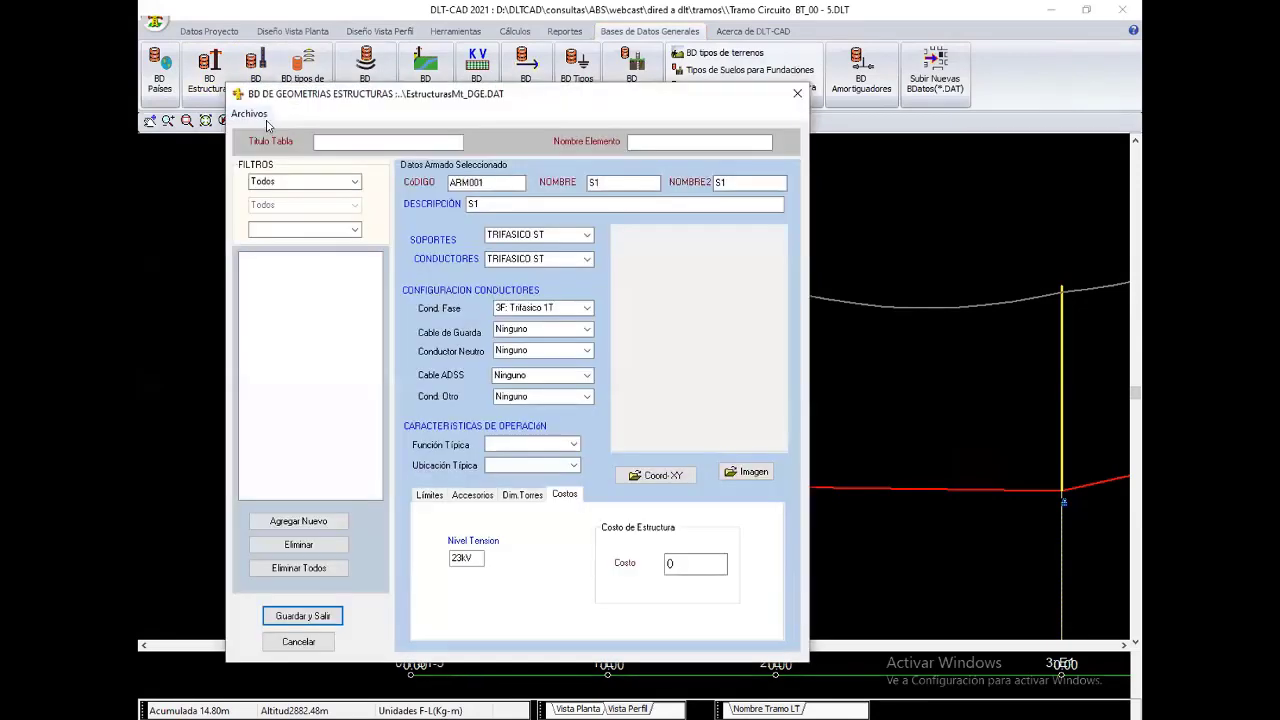
{"action": "left_click", "coordinate": [250, 113]}
{"action": "left_click", "coordinate": [280, 130]}
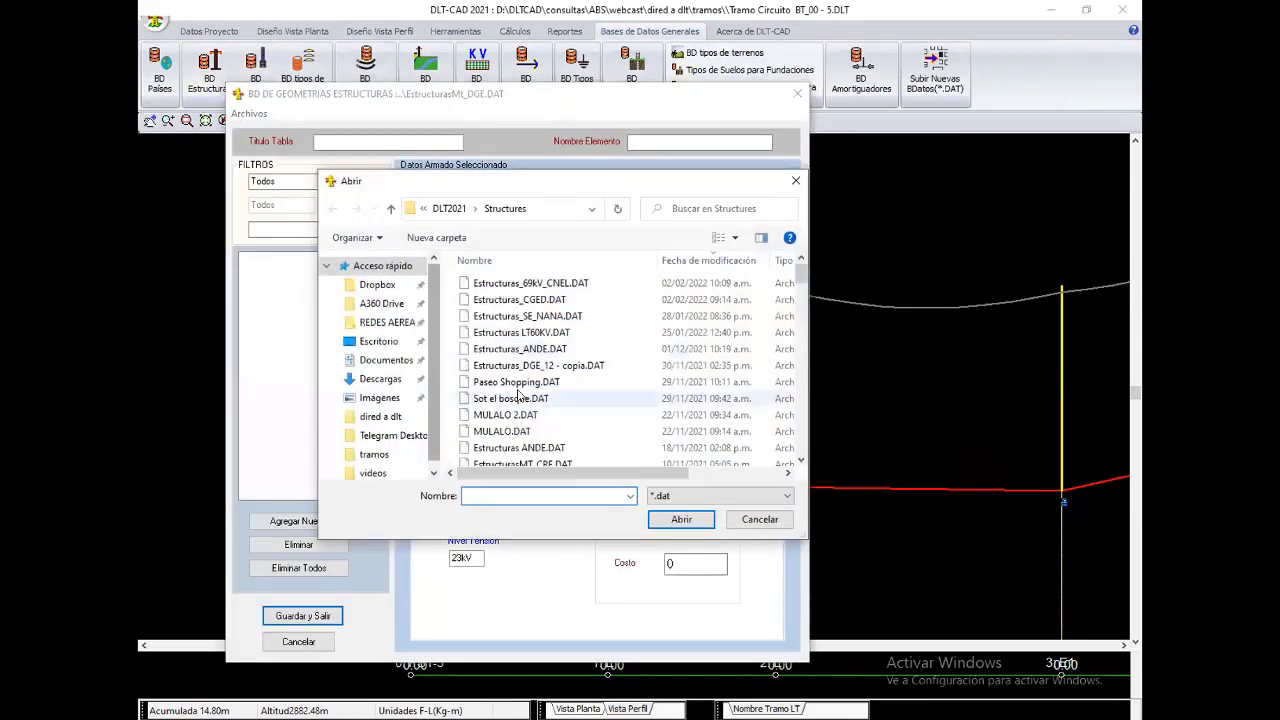
{"action": "left_click", "coordinate": [560, 397]}
{"action": "scroll", "coordinate": [563, 398], "scroll_direction": "down", "scroll_amount": 5}
{"action": "scroll", "coordinate": [563, 398], "scroll_direction": "down", "scroll_amount": 3}
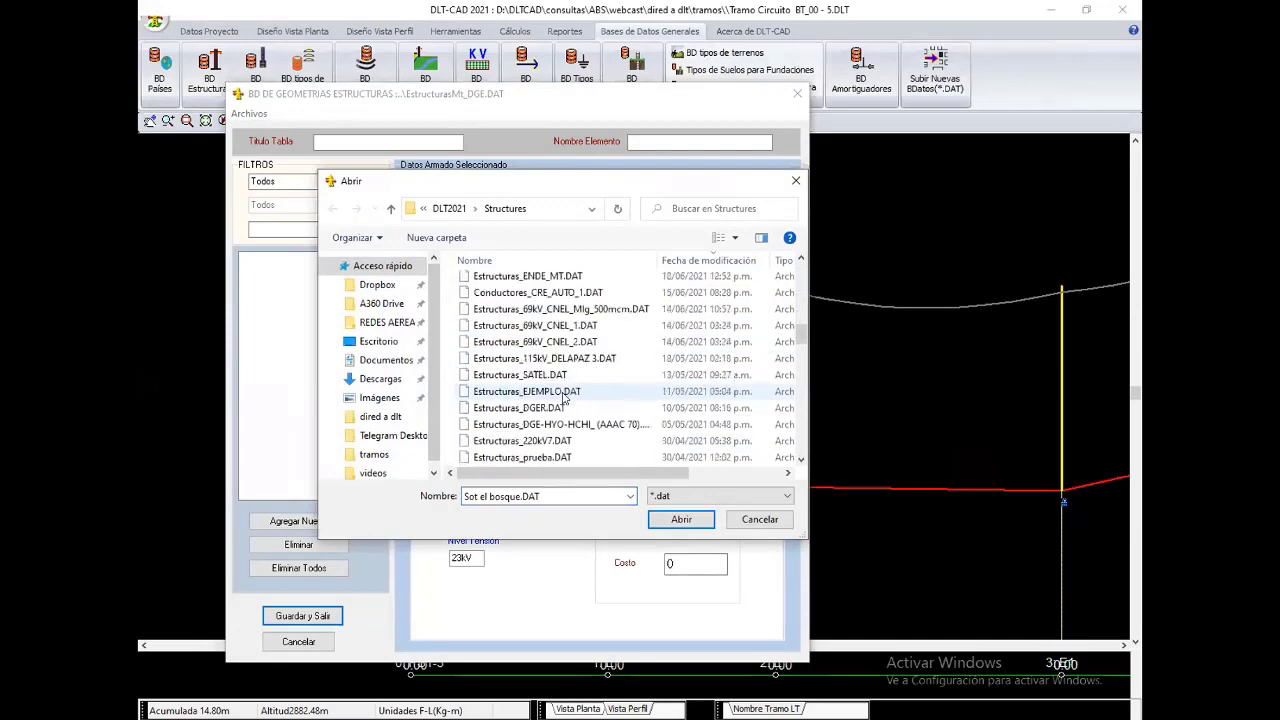
{"action": "scroll", "coordinate": [563, 398], "scroll_direction": "down", "scroll_amount": 3}
{"action": "scroll", "coordinate": [563, 398], "scroll_direction": "down", "scroll_amount": 3}
{"action": "double_click", "coordinate": [525, 390]}
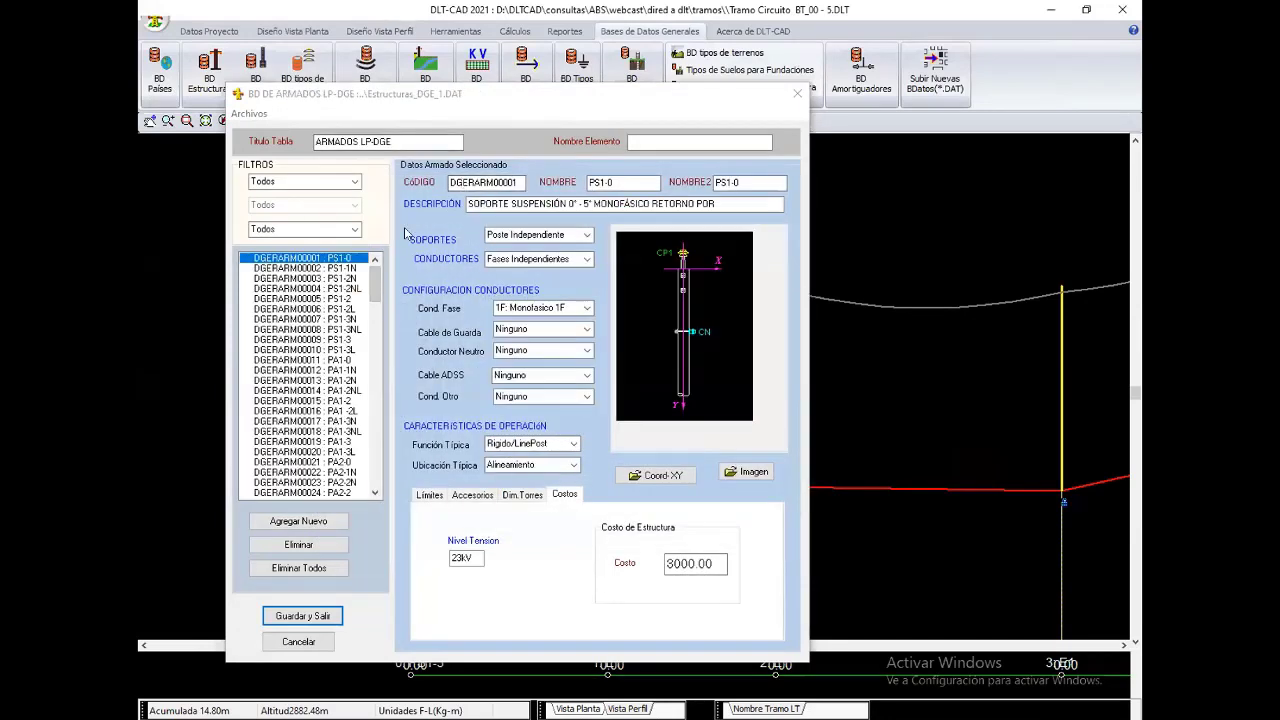
Step: Review the PS1-3 armado configuration and close the armados database
{"action": "left_click", "coordinate": [330, 339]}
{"action": "left_click", "coordinate": [586, 396]}
{"action": "left_click", "coordinate": [535, 420]}
{"action": "left_click", "coordinate": [318, 614]}
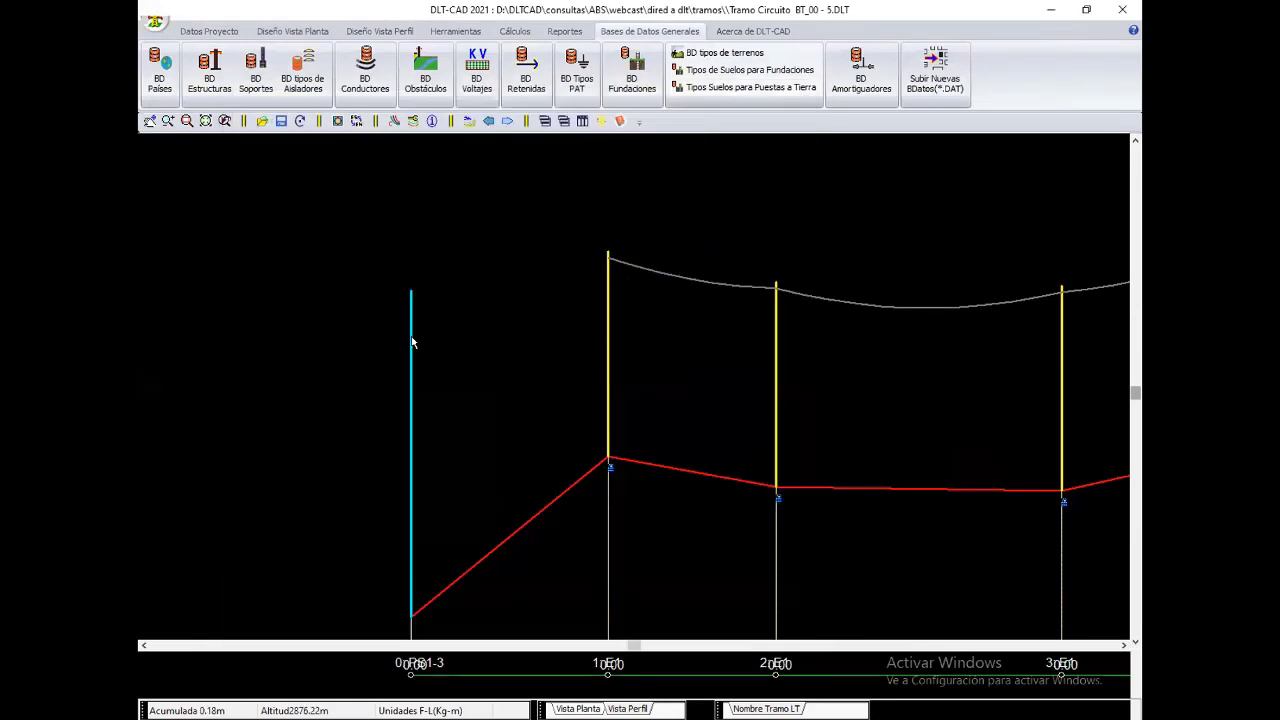
{"action": "left_click", "coordinate": [210, 31]}
{"action": "scroll", "coordinate": [232, 44], "scroll_direction": "down", "scroll_amount": 2}
Step: Delete the first structure from the profile
{"action": "scroll", "coordinate": [232, 44], "scroll_direction": "up", "scroll_amount": 2}
{"action": "left_click", "coordinate": [272, 69]}
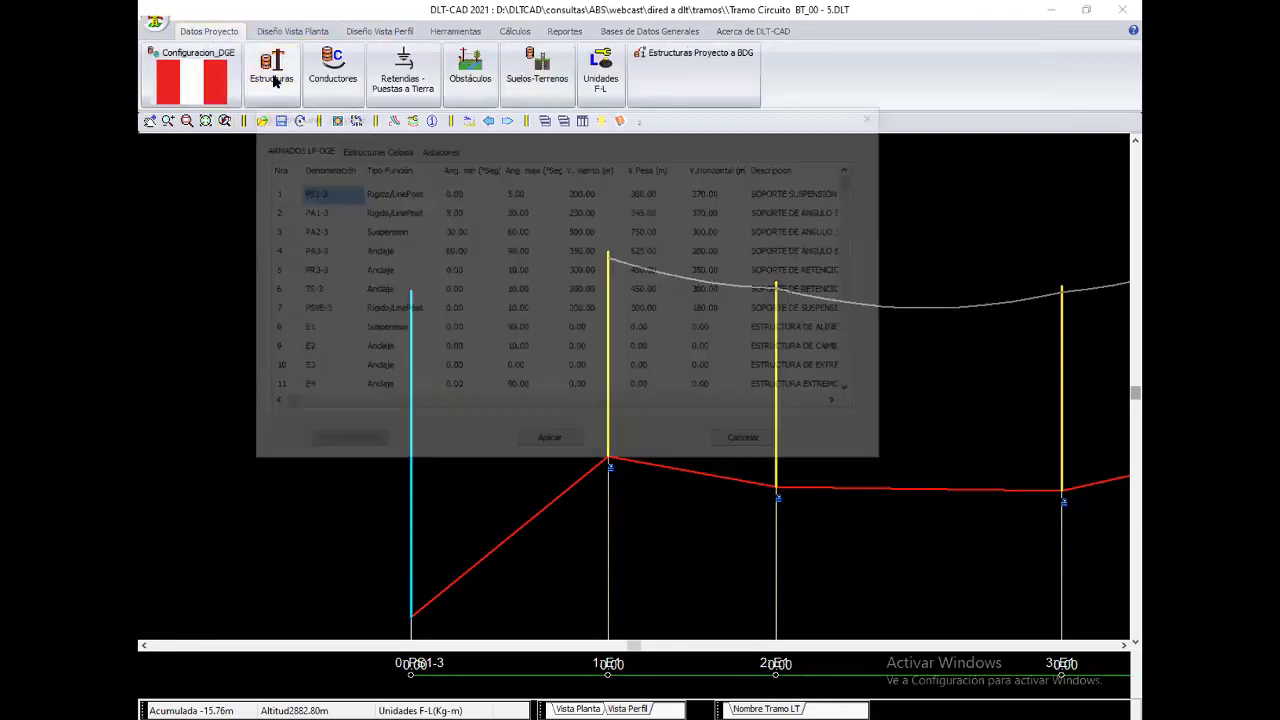
{"action": "left_click", "coordinate": [545, 443]}
{"action": "left_click", "coordinate": [379, 31]}
{"action": "right_click", "coordinate": [322, 238]}
{"action": "left_click", "coordinate": [391, 309]}
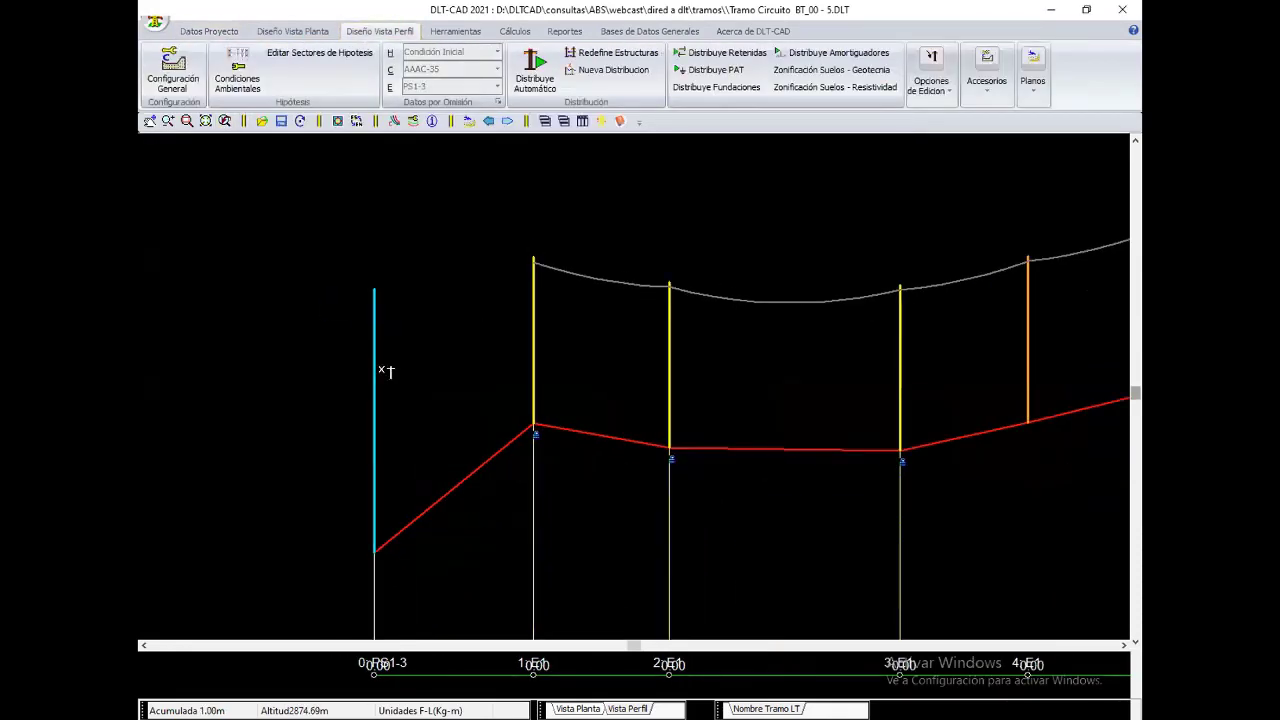
Step: Add a new structure with phase conductor 3F: Trifasico 1T
{"action": "right_click", "coordinate": [350, 246]}
{"action": "left_click", "coordinate": [405, 300]}
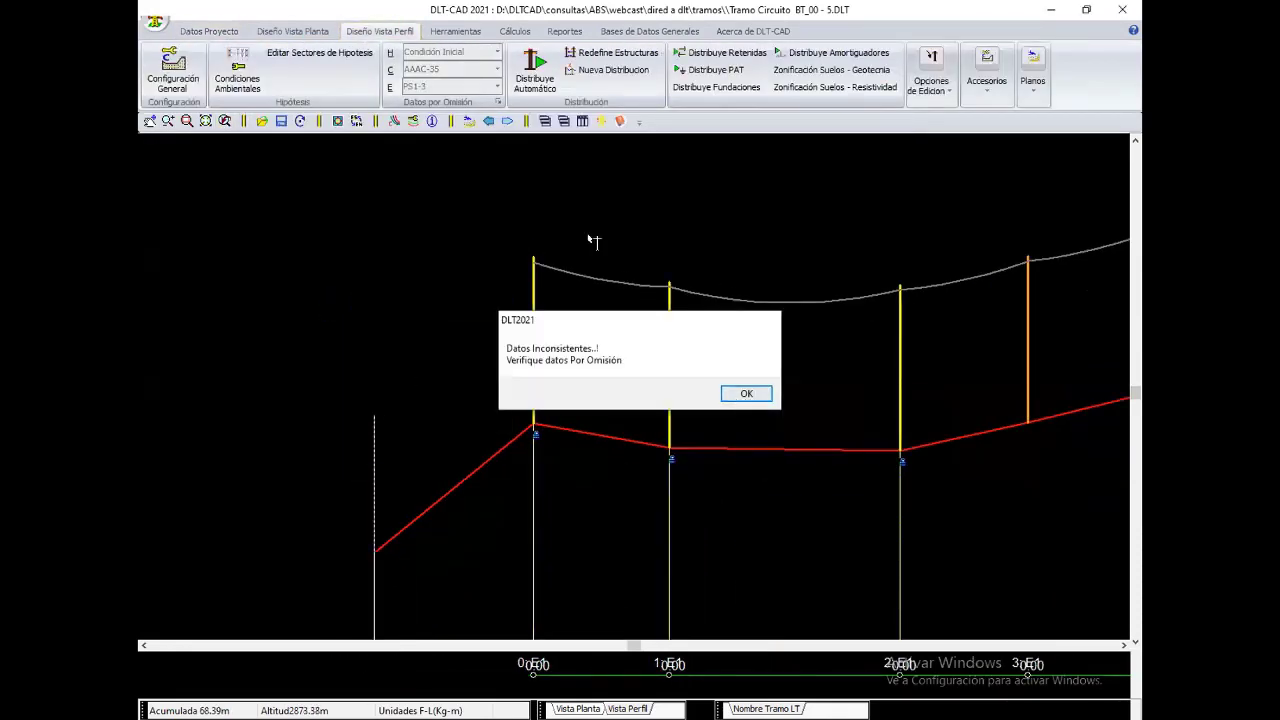
{"action": "key", "text": "Return"}
{"action": "left_click", "coordinate": [466, 267]}
{"action": "left_click", "coordinate": [433, 304]}
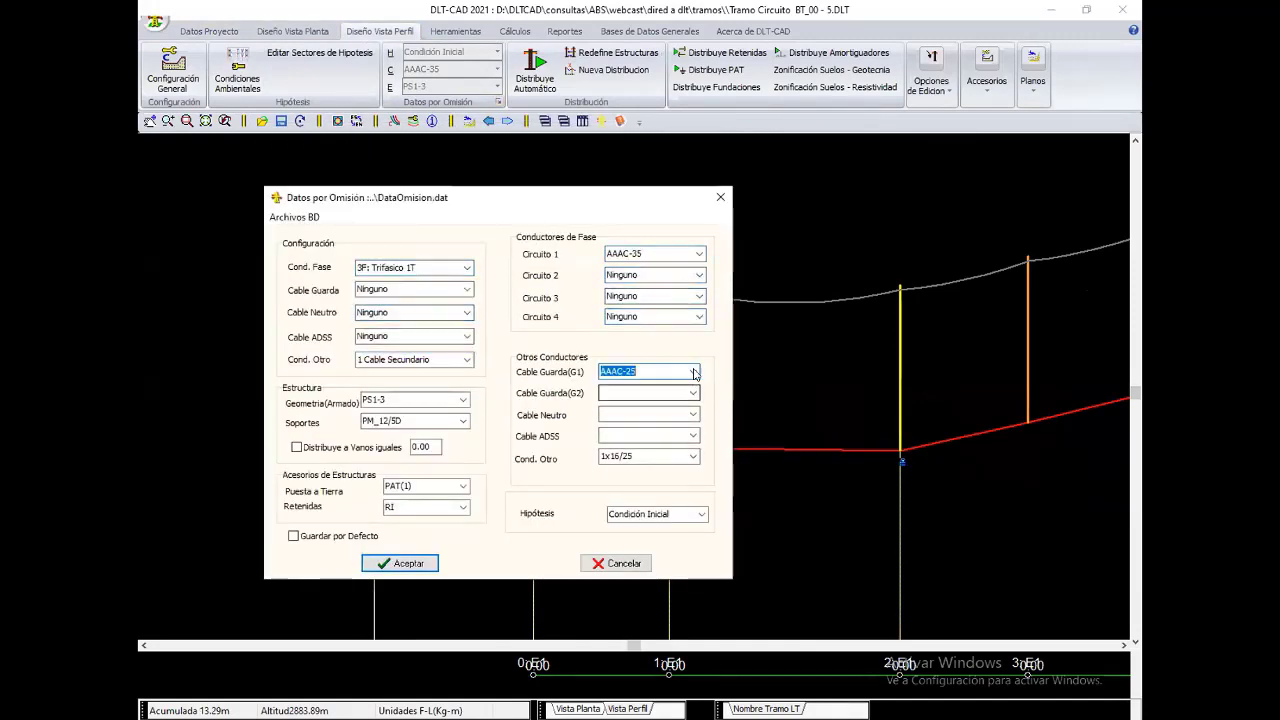
{"action": "left_click", "coordinate": [431, 562]}
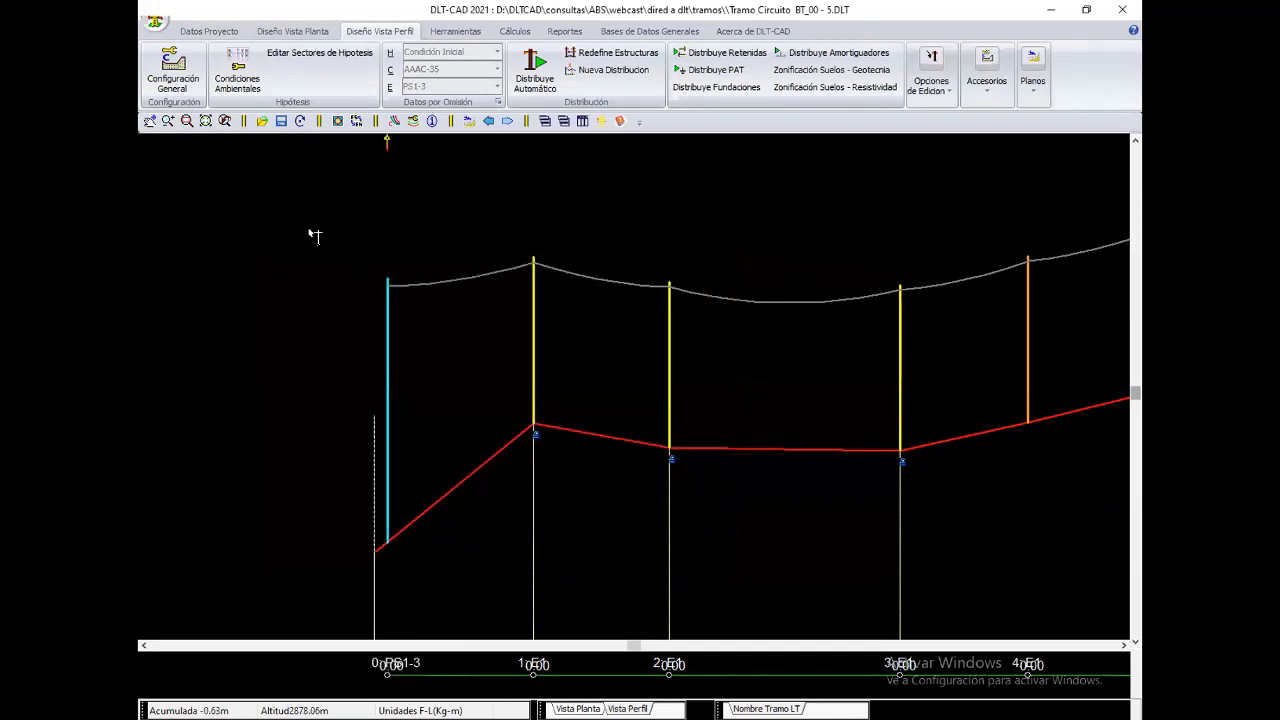
Step: Relocate the new support to the start of the line
{"action": "right_click", "coordinate": [310, 230]}
{"action": "left_click", "coordinate": [391, 438]}
{"action": "right_click", "coordinate": [391, 440]}
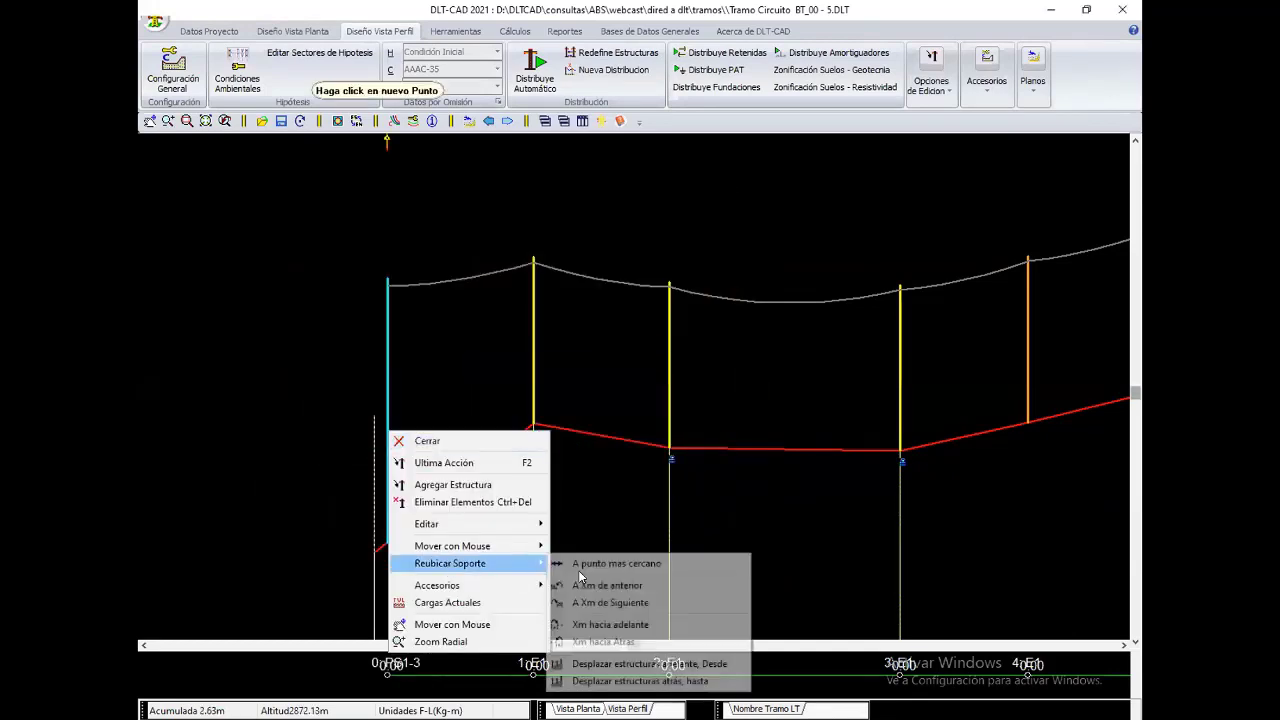
{"action": "left_click", "coordinate": [620, 566]}
{"action": "left_click", "coordinate": [376, 555]}
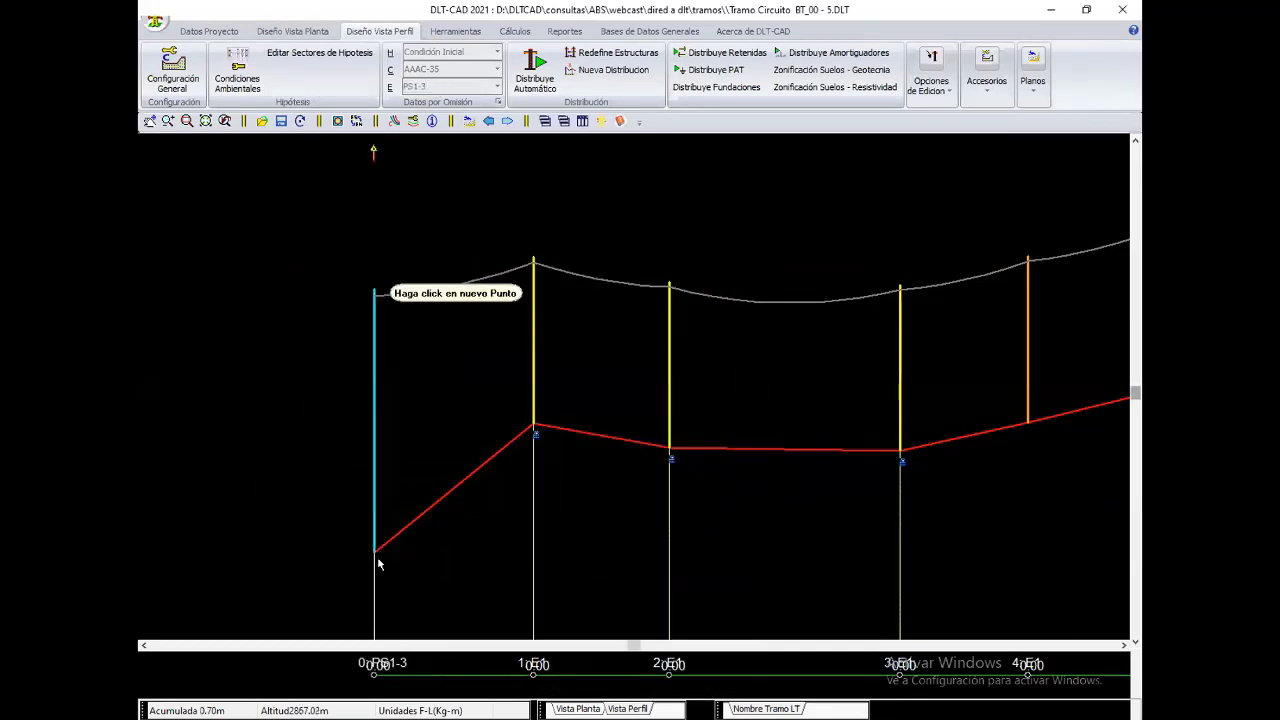
{"action": "right_click", "coordinate": [437, 176]}
{"action": "left_click", "coordinate": [466, 189]}
Step: Zoom out the Tramo Circuito BT_00 - 5 profile so structures 0 to 5 are all visible
{"action": "scroll", "coordinate": [352, 358], "scroll_direction": "down", "scroll_amount": 3}
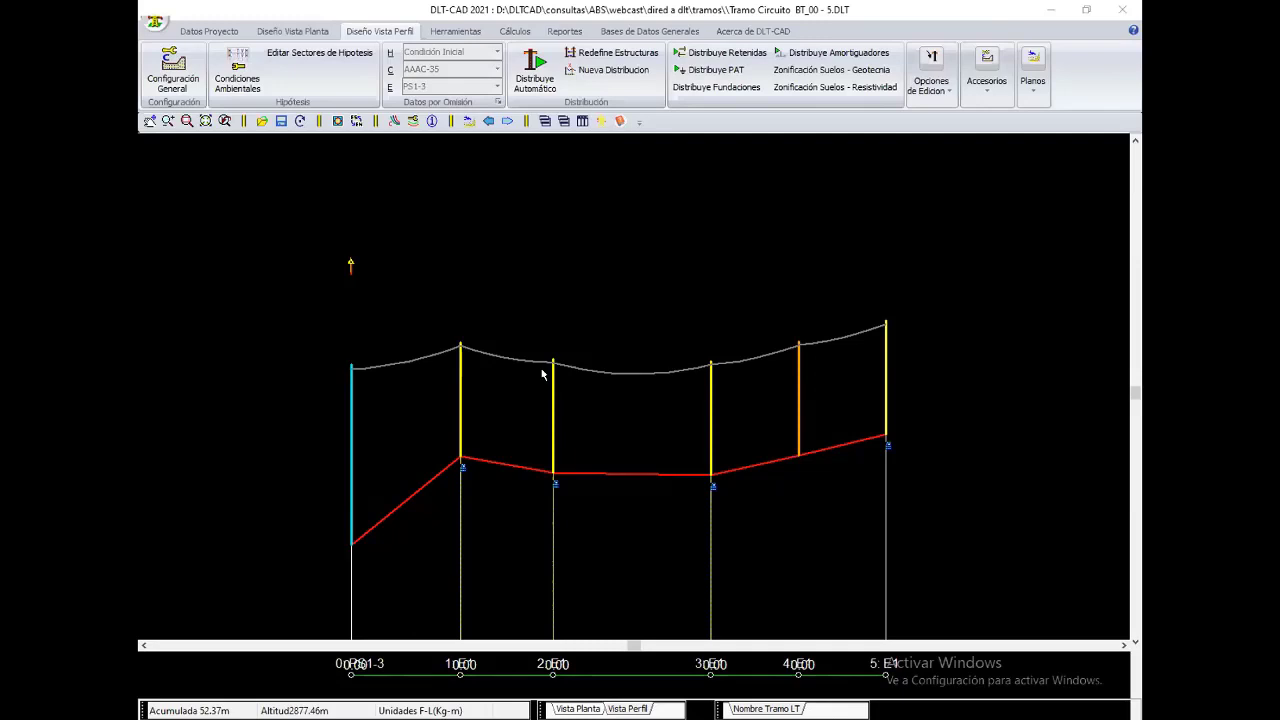
{"action": "left_click", "coordinate": [621, 357]}
{"action": "left_click", "coordinate": [758, 495]}
{"action": "scroll", "coordinate": [285, 89], "scroll_direction": "down", "scroll_amount": 4}
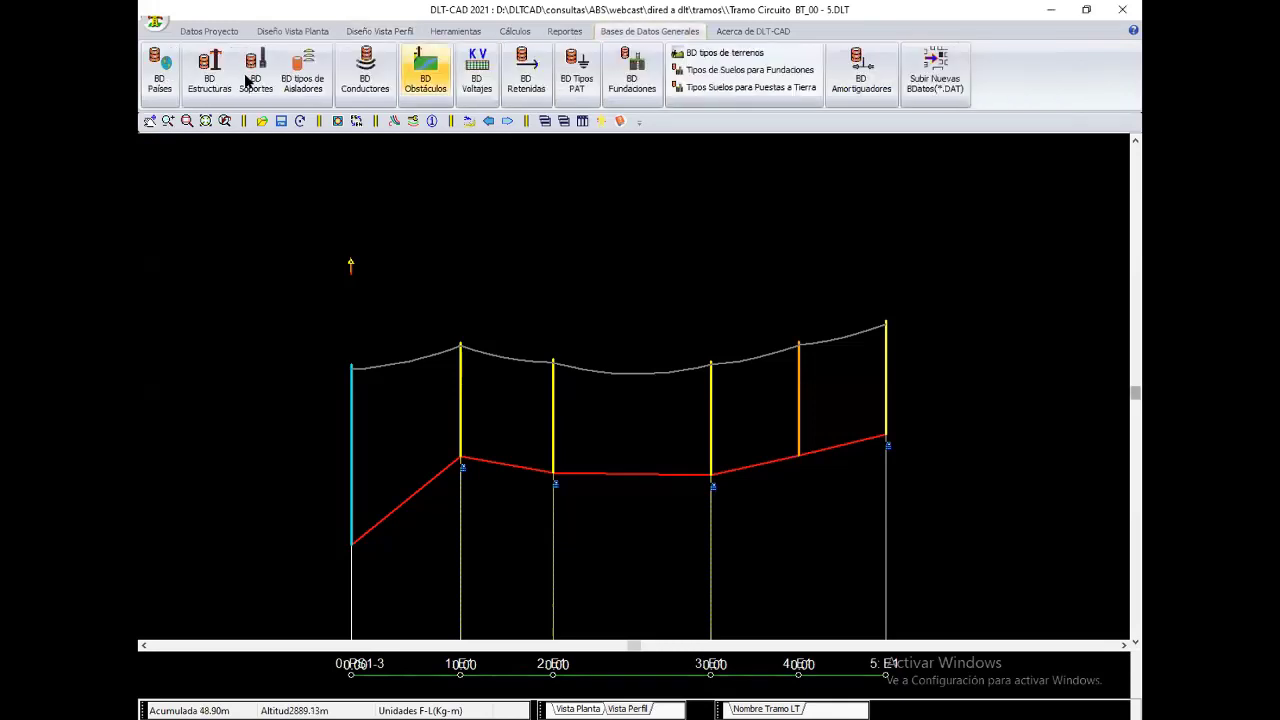
{"action": "left_click", "coordinate": [256, 70]}
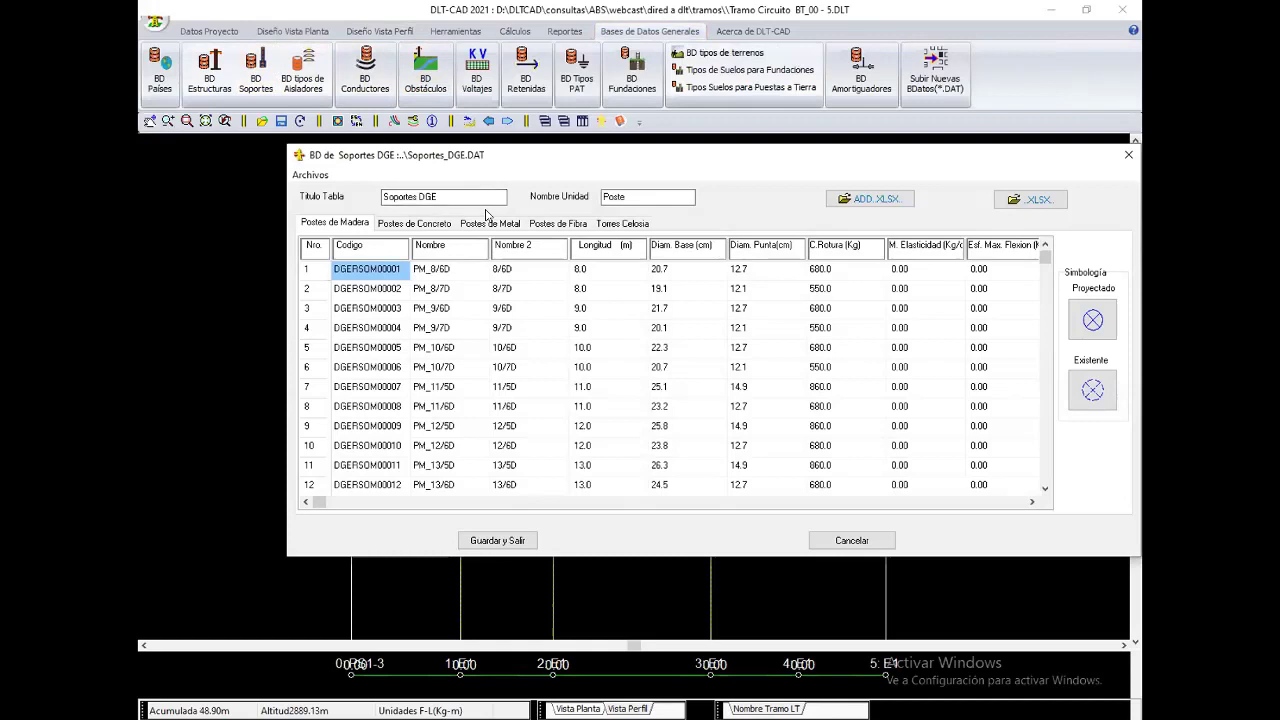
{"action": "left_click", "coordinate": [690, 270]}
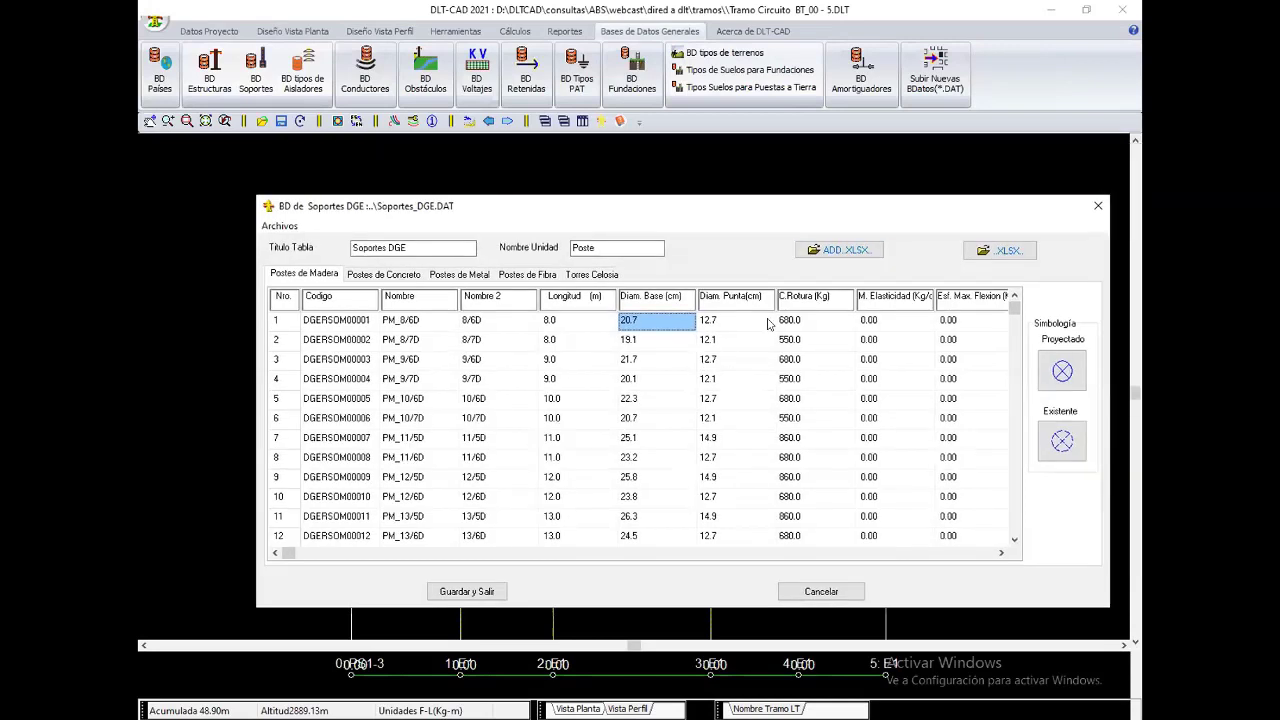
{"action": "left_click", "coordinate": [804, 323]}
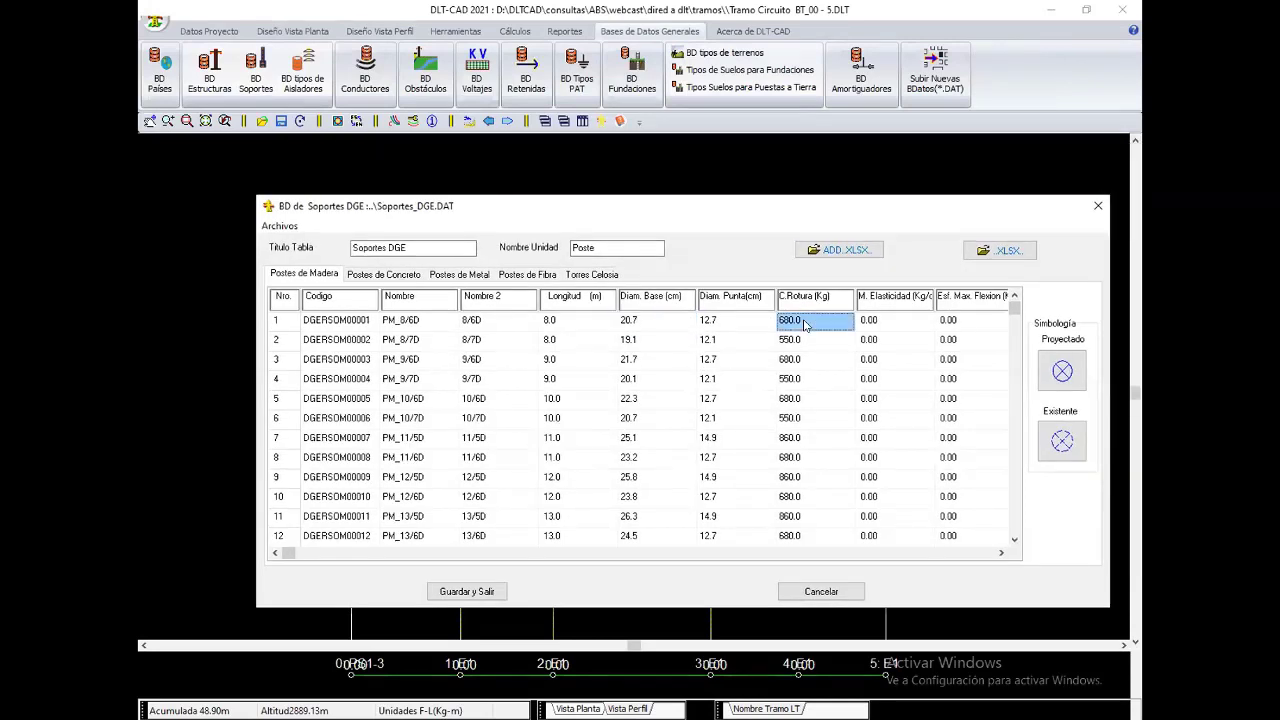
{"action": "left_click", "coordinate": [1098, 205]}
{"action": "left_click", "coordinate": [400, 33]}
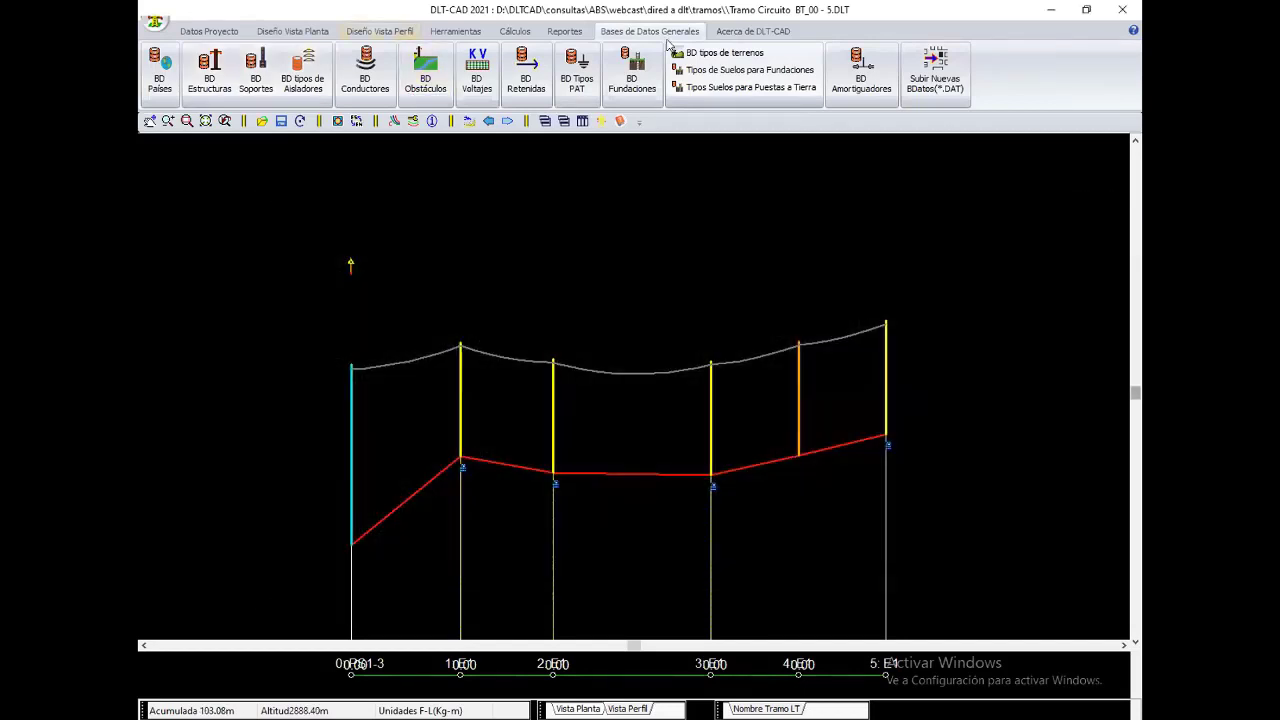
Step: Recalculate the CME supports check under Maximo Viento and confirm all six structures comply
{"action": "left_click", "coordinate": [515, 31]}
{"action": "left_click", "coordinate": [946, 90]}
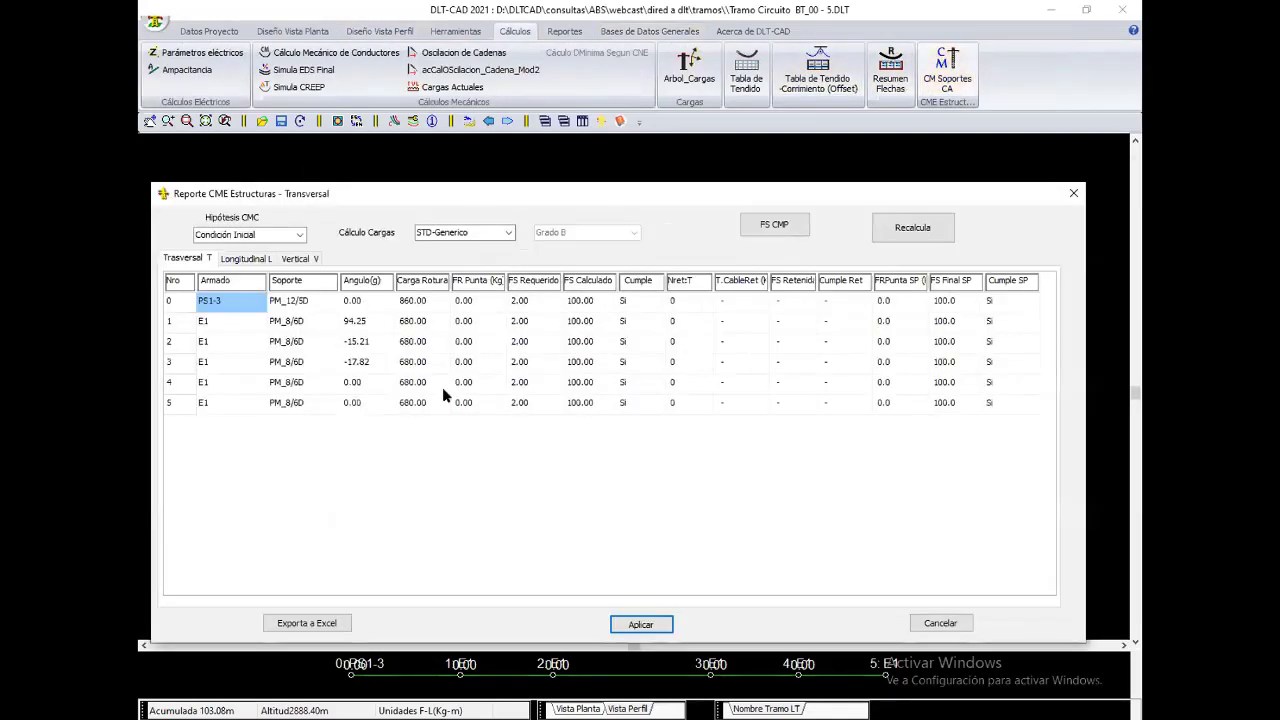
{"action": "left_click", "coordinate": [299, 236]}
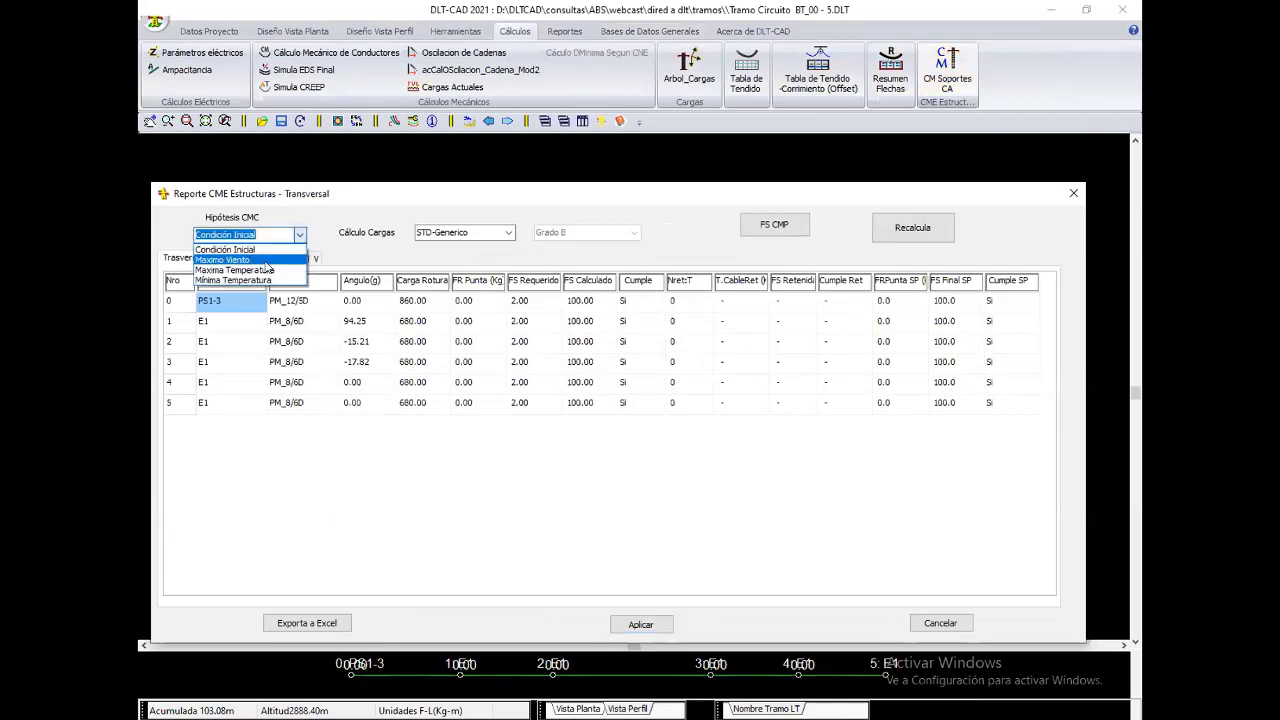
{"action": "left_click", "coordinate": [912, 228]}
{"action": "left_click", "coordinate": [912, 228]}
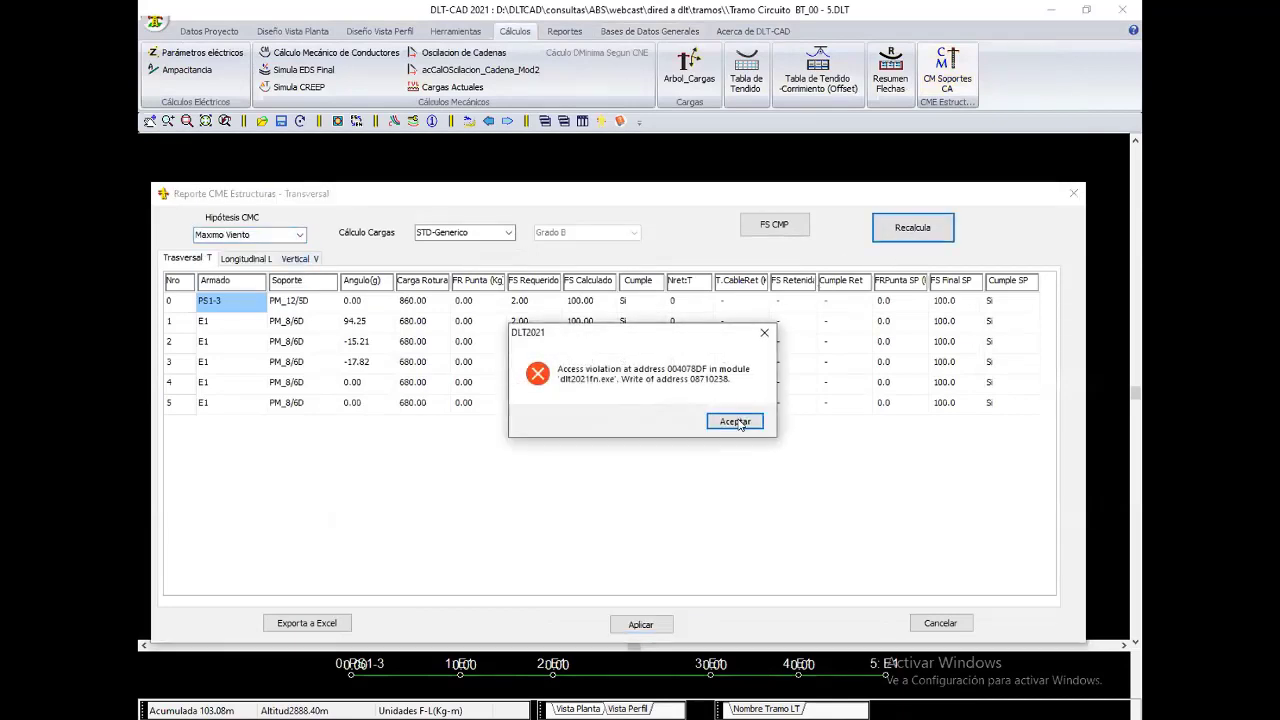
{"action": "left_click", "coordinate": [736, 421]}
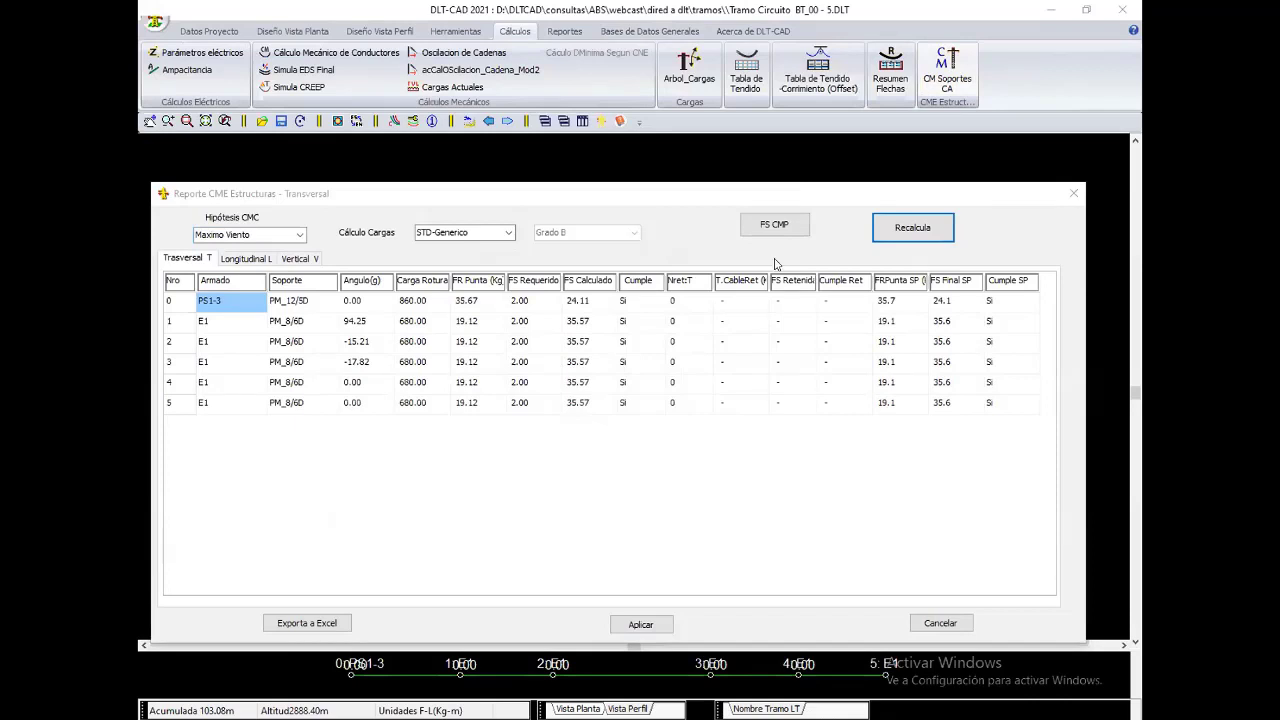
{"action": "left_click", "coordinate": [1072, 195]}
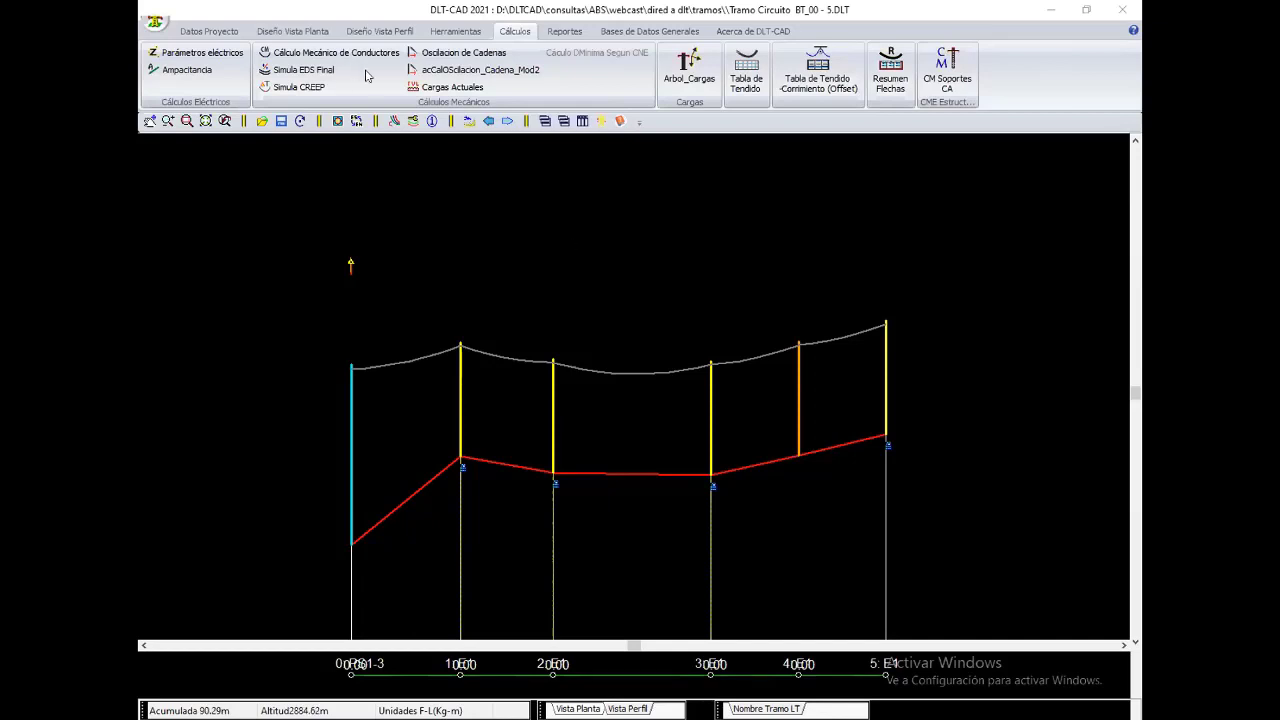
Step: Show Tramo Circuito MT_00 - 59 (1) in profile, zoomed out to the 597.77 m span between structures 33 and 34
{"action": "left_click", "coordinate": [385, 35]}
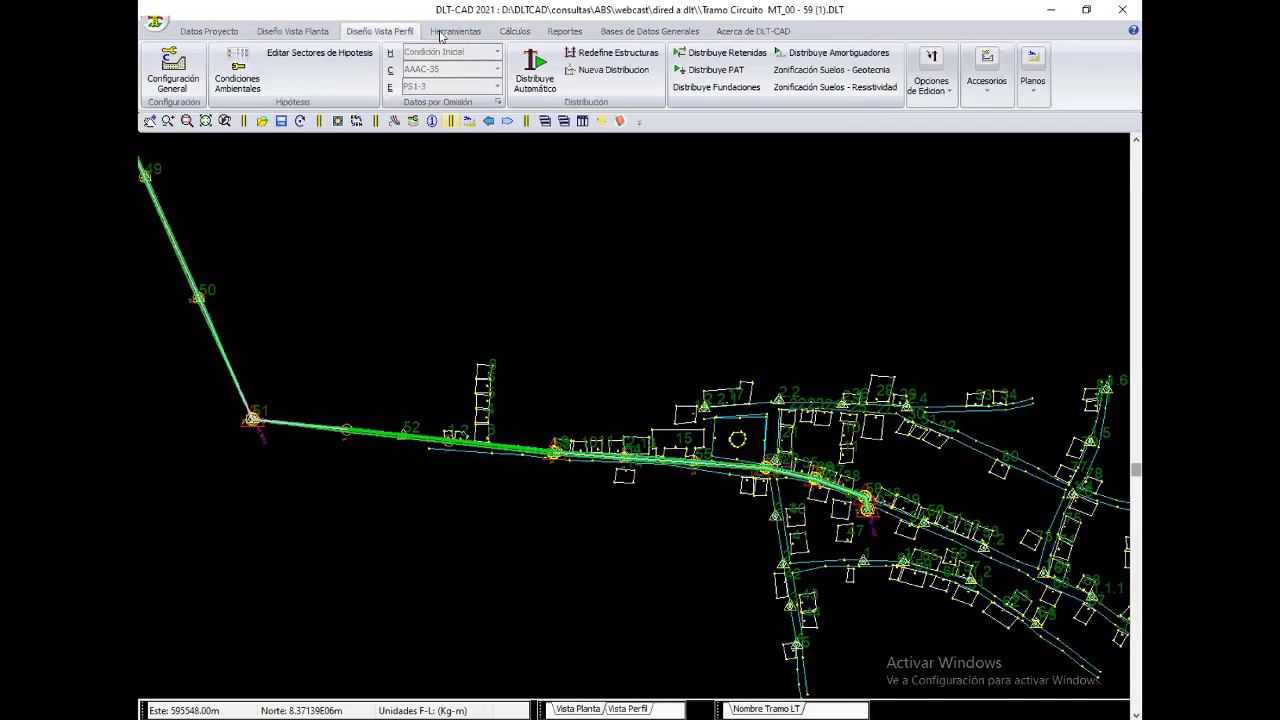
{"action": "left_click", "coordinate": [398, 34]}
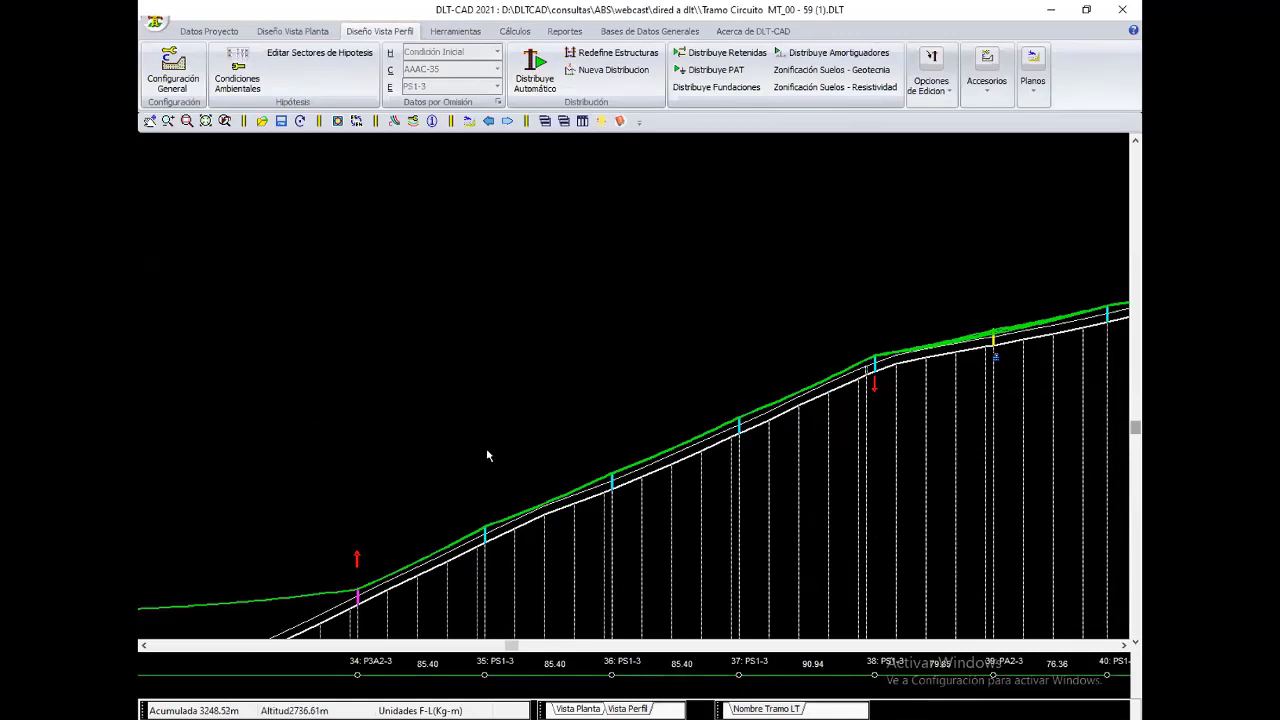
{"action": "scroll", "coordinate": [487, 451], "scroll_direction": "down", "scroll_amount": 1}
{"action": "scroll", "coordinate": [491, 450], "scroll_direction": "down", "scroll_amount": 1}
{"action": "scroll", "coordinate": [491, 450], "scroll_direction": "down", "scroll_amount": 1}
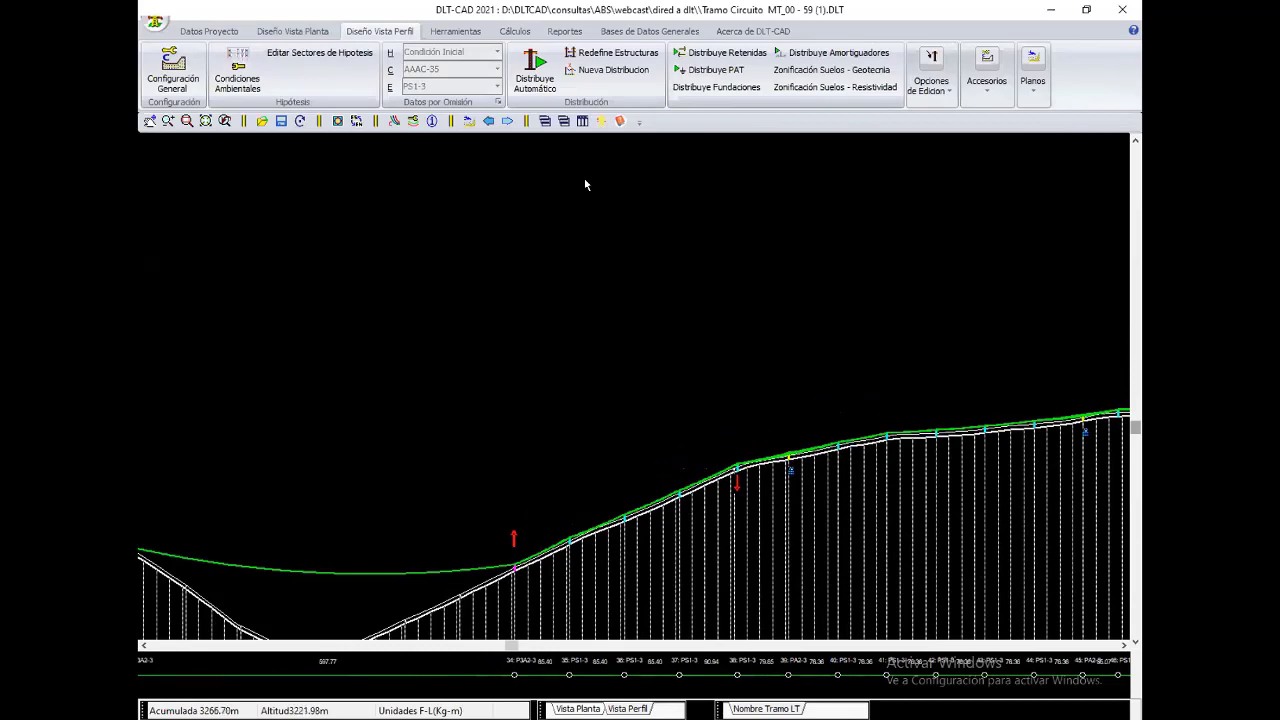
{"action": "scroll", "coordinate": [542, 359], "scroll_direction": "left", "scroll_amount": 1}
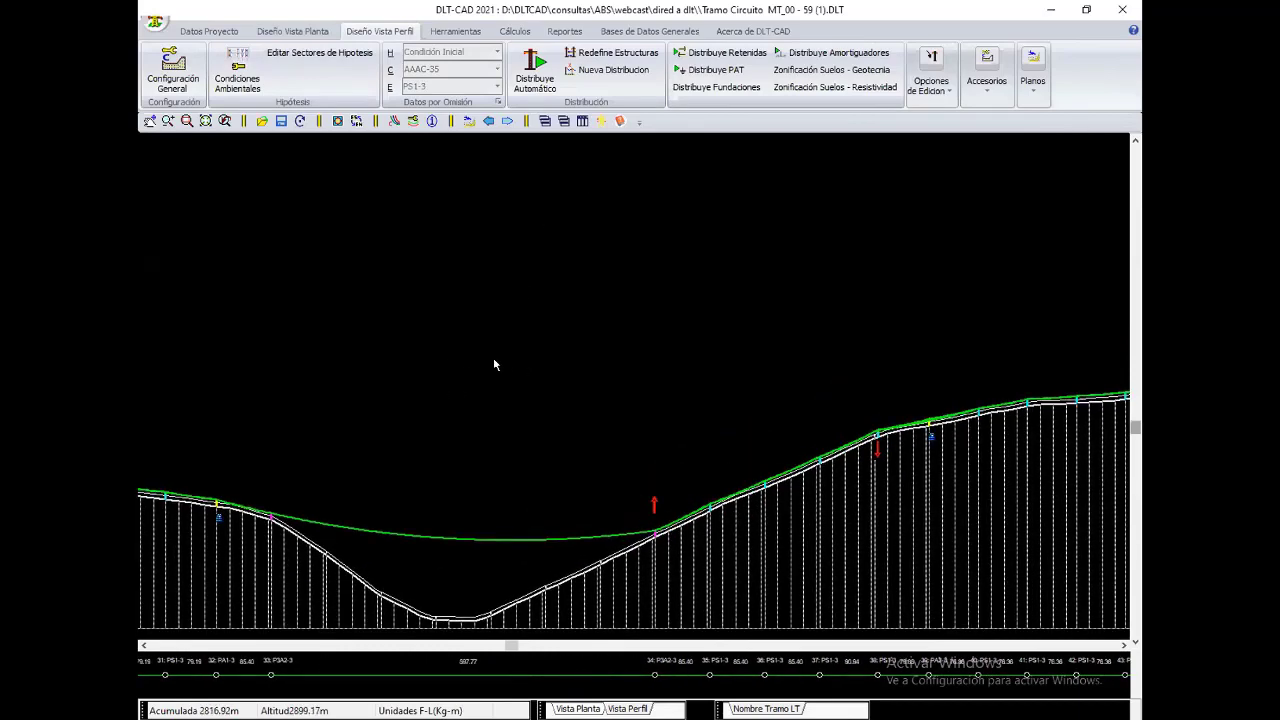
{"action": "scroll", "coordinate": [493, 357], "scroll_direction": "left", "scroll_amount": 1}
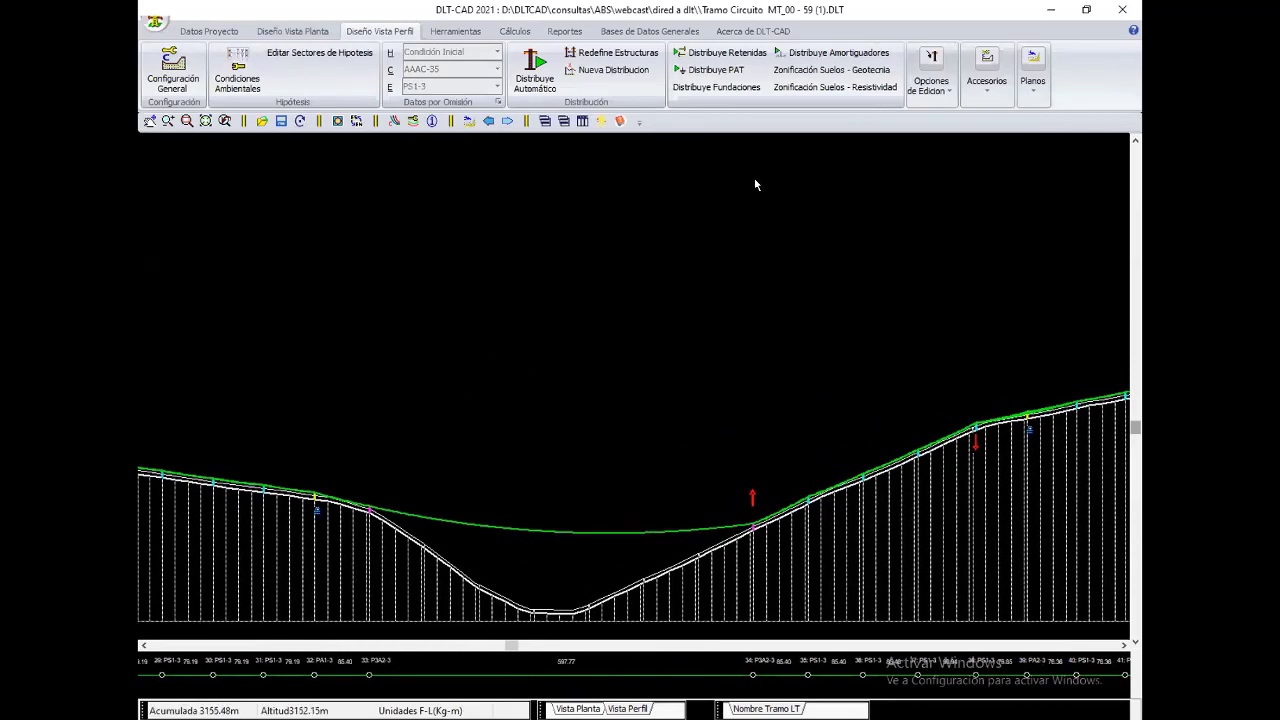